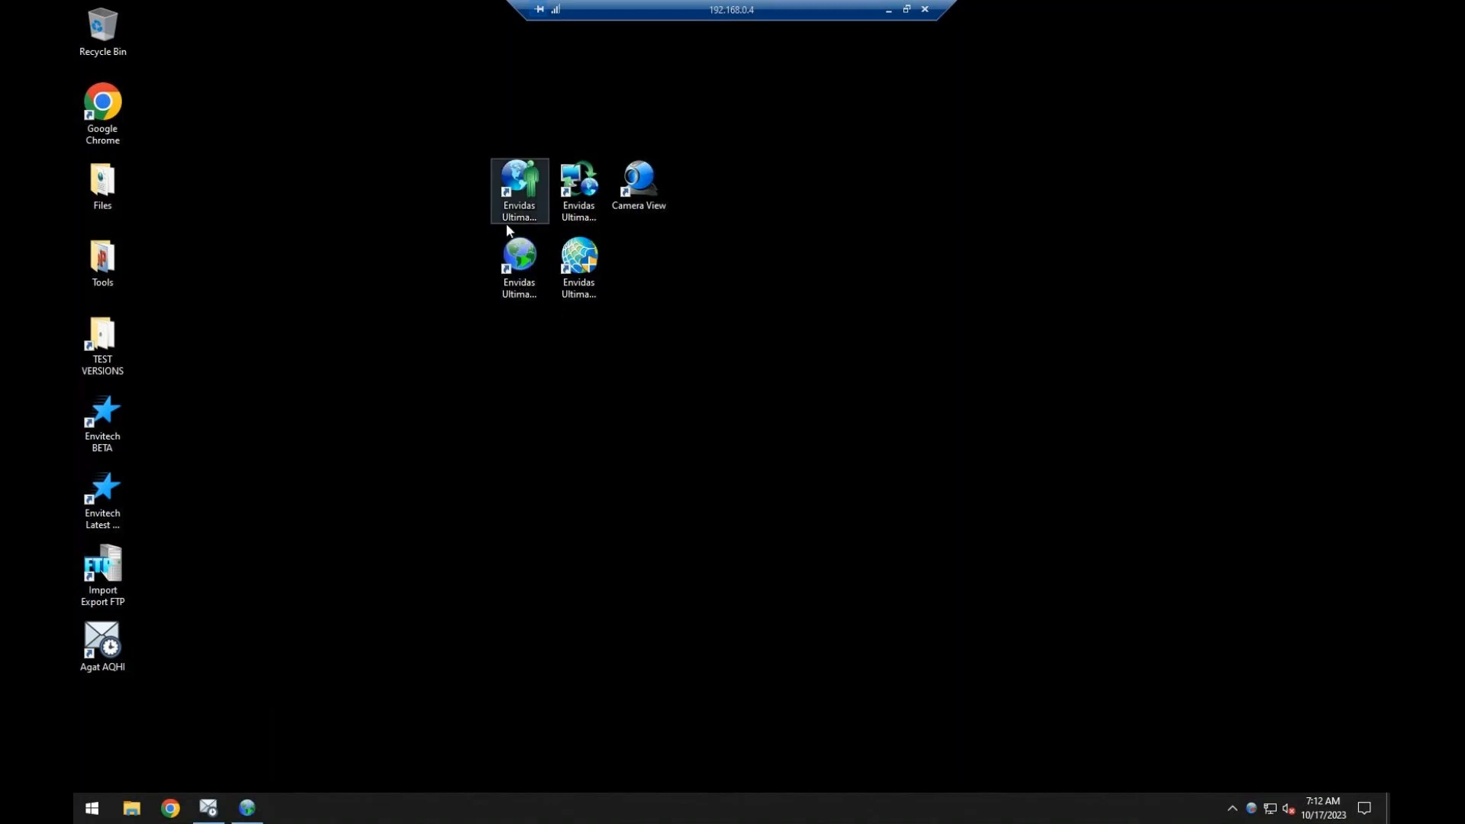
Identify the Envidas Ultimate desktop shortcuts and move the Camera View shortcut well away from them.
left_click_drag(623, 328, 482, 163)
left_click(496, 183)
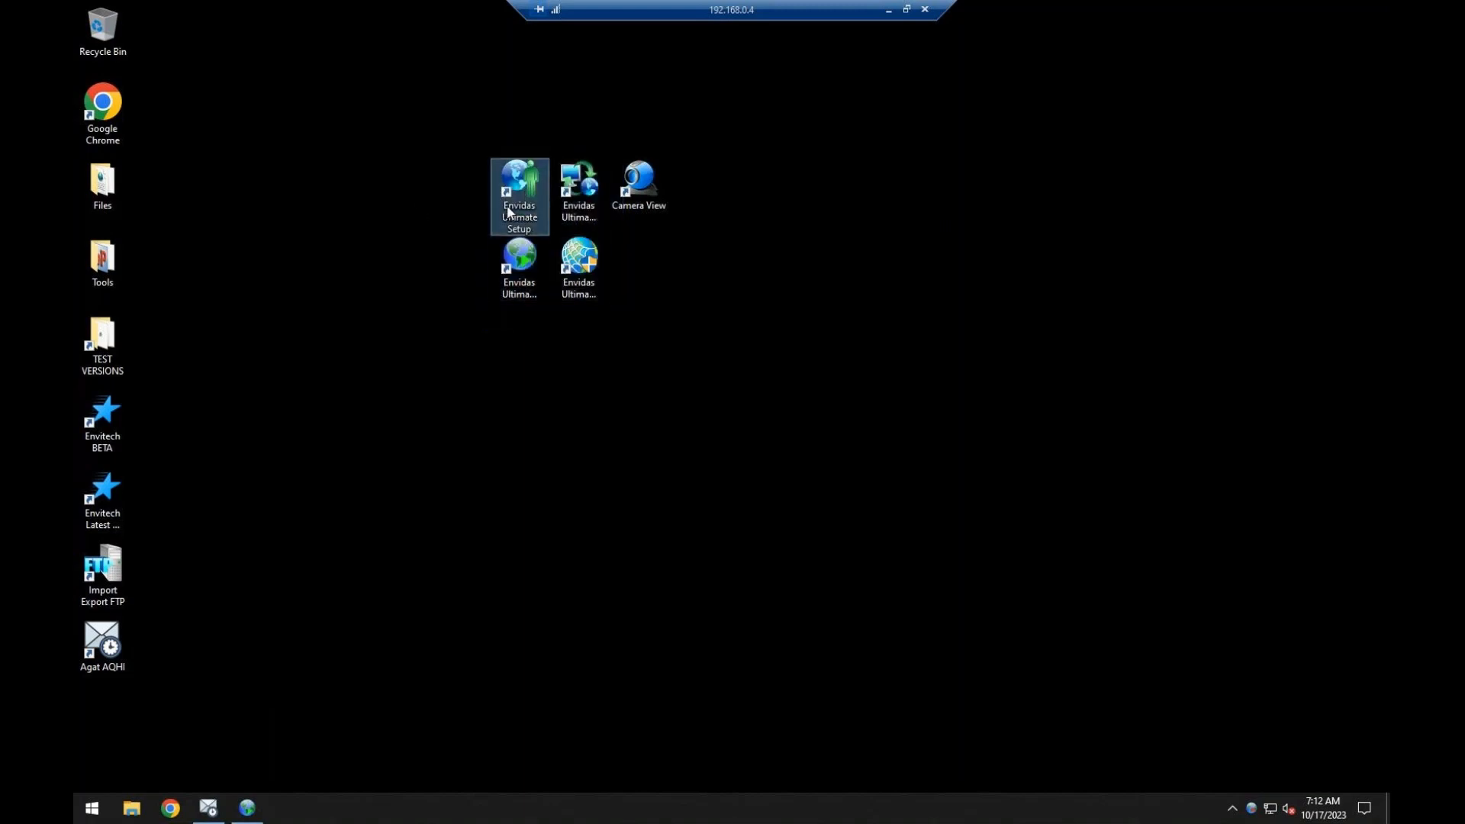
left_click(589, 192)
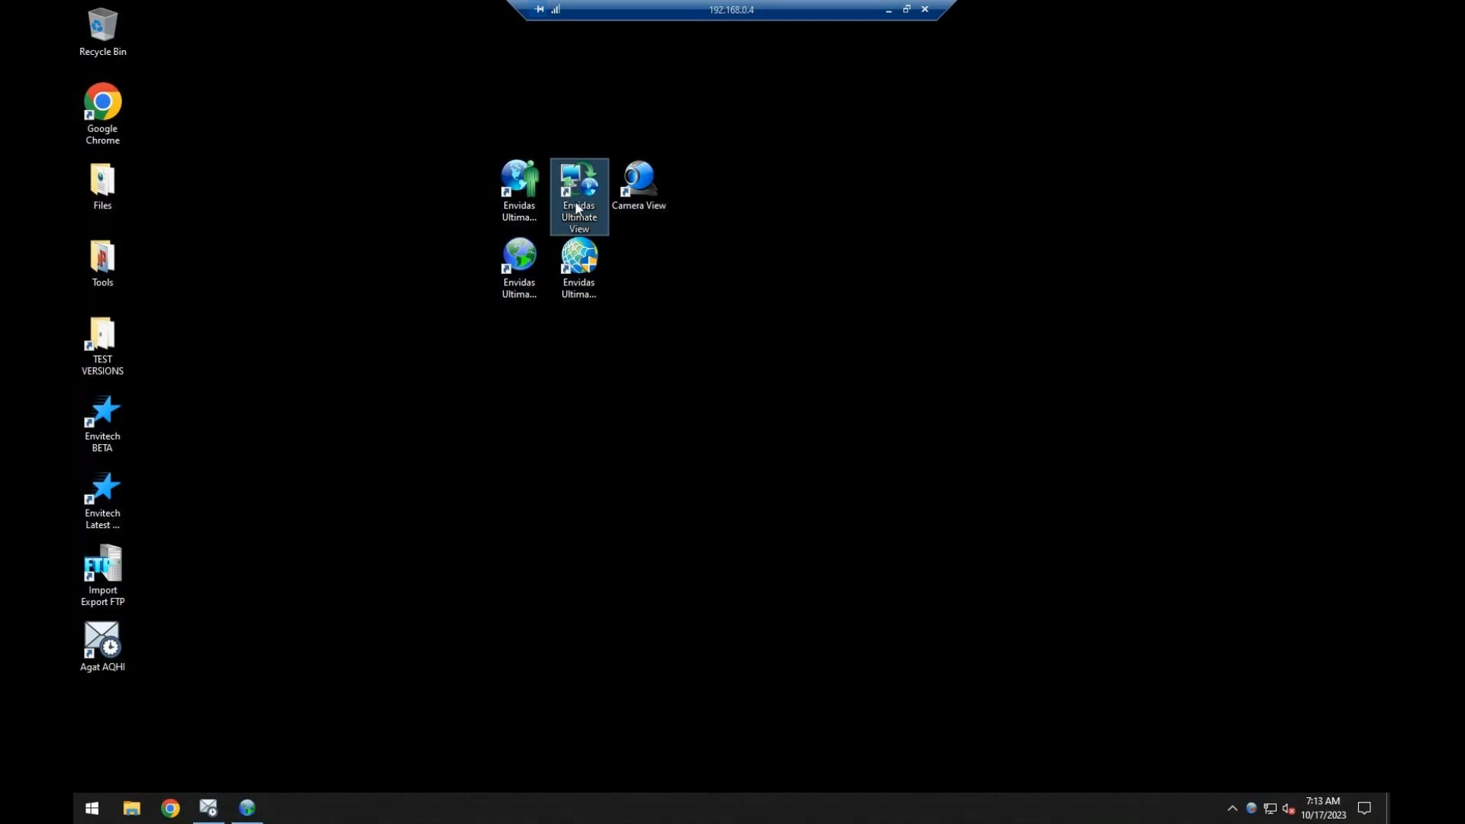
left_click(513, 284)
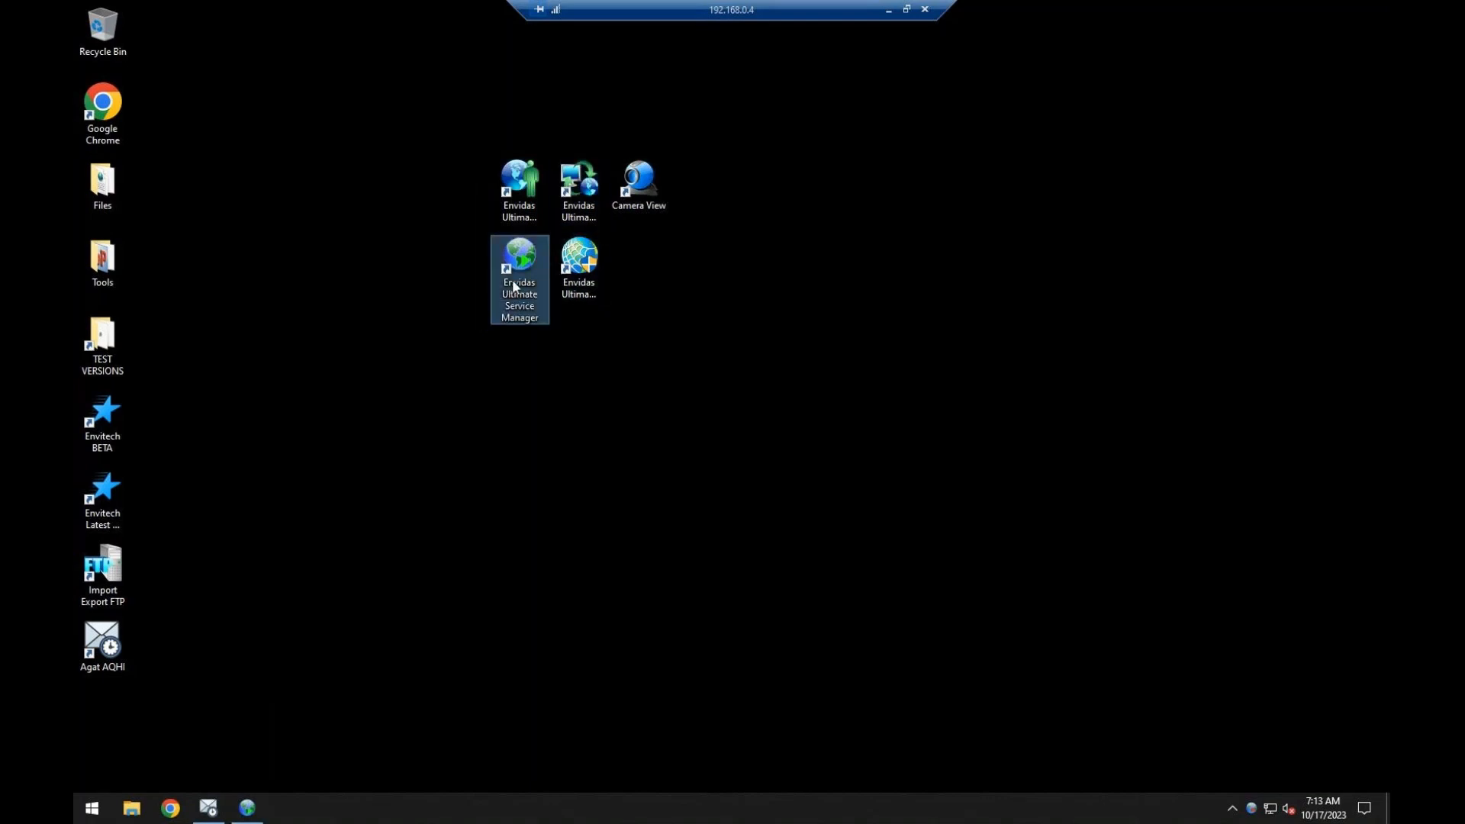
left_click(589, 266)
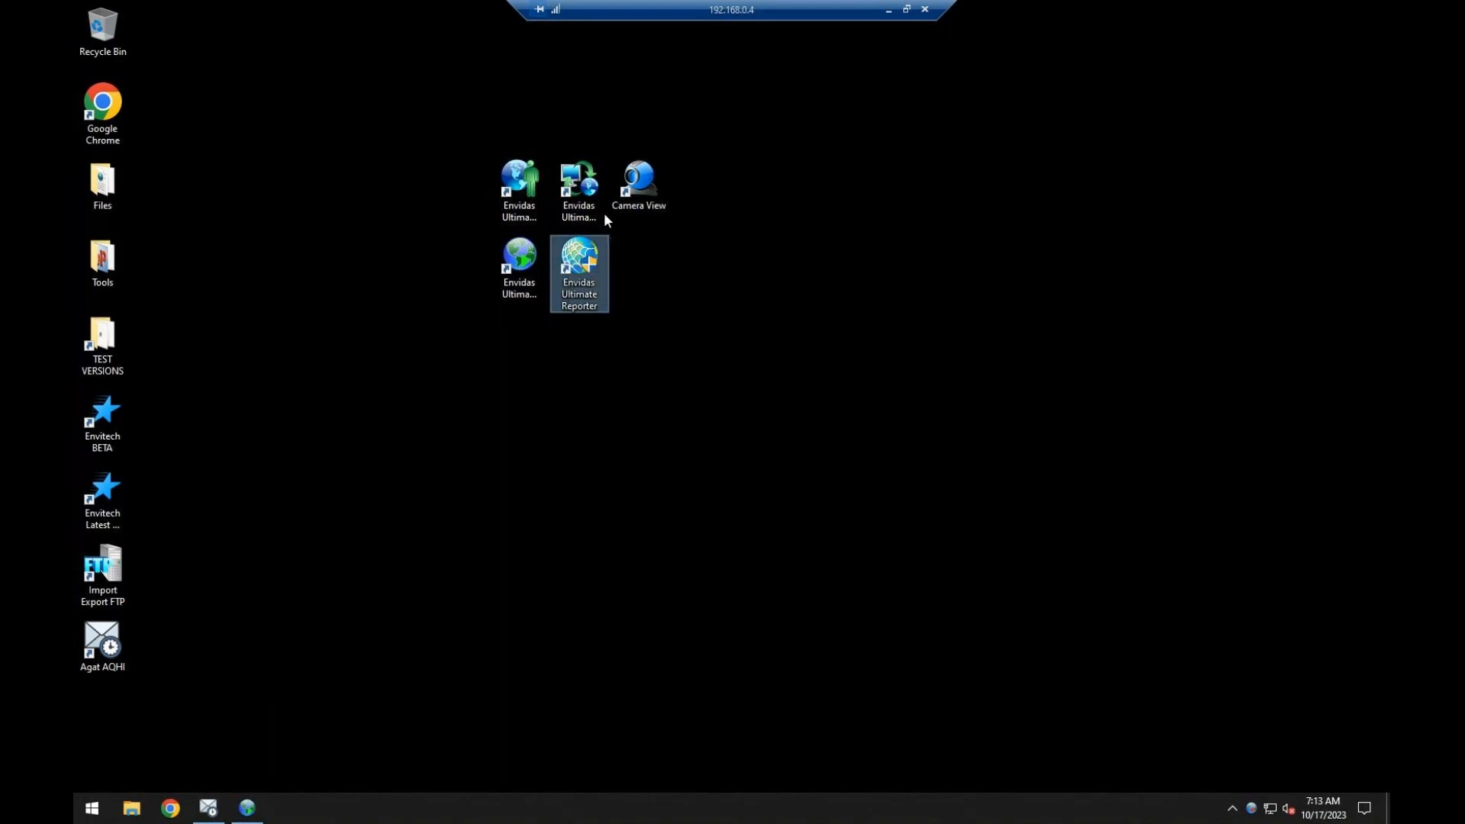
left_click(642, 190)
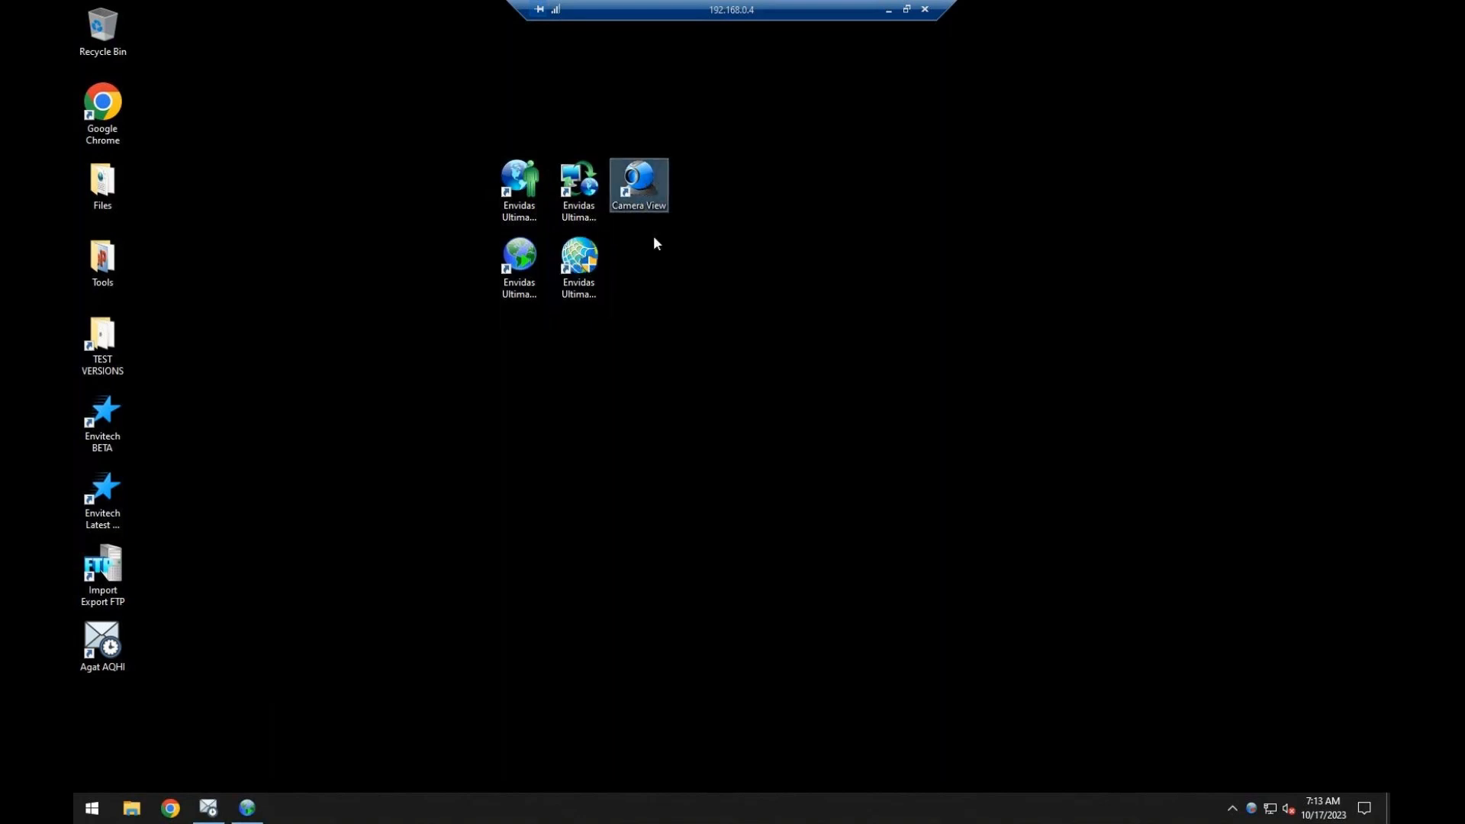
left_click_drag(651, 209, 1152, 211)
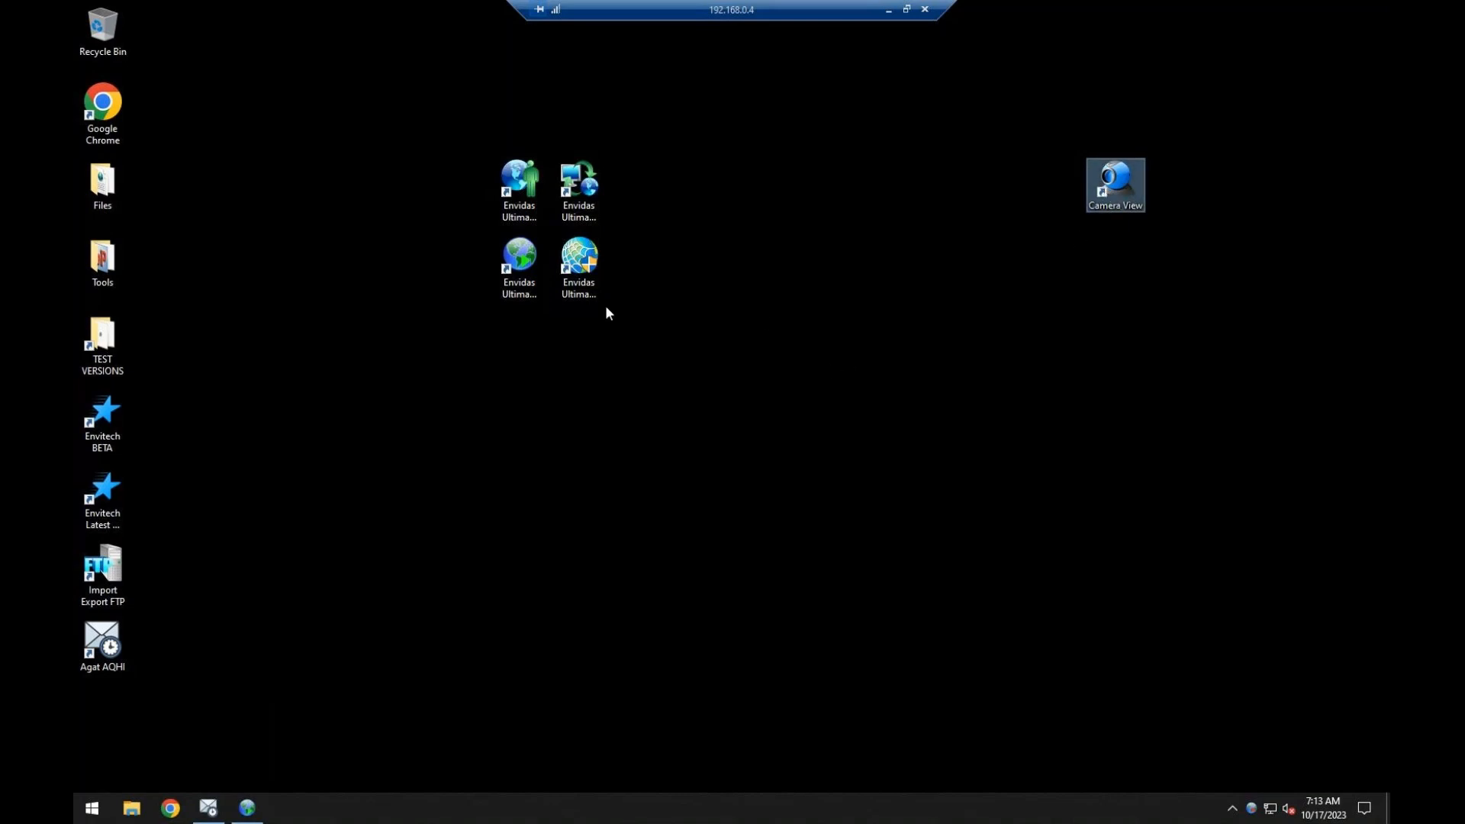
left_click(513, 194)
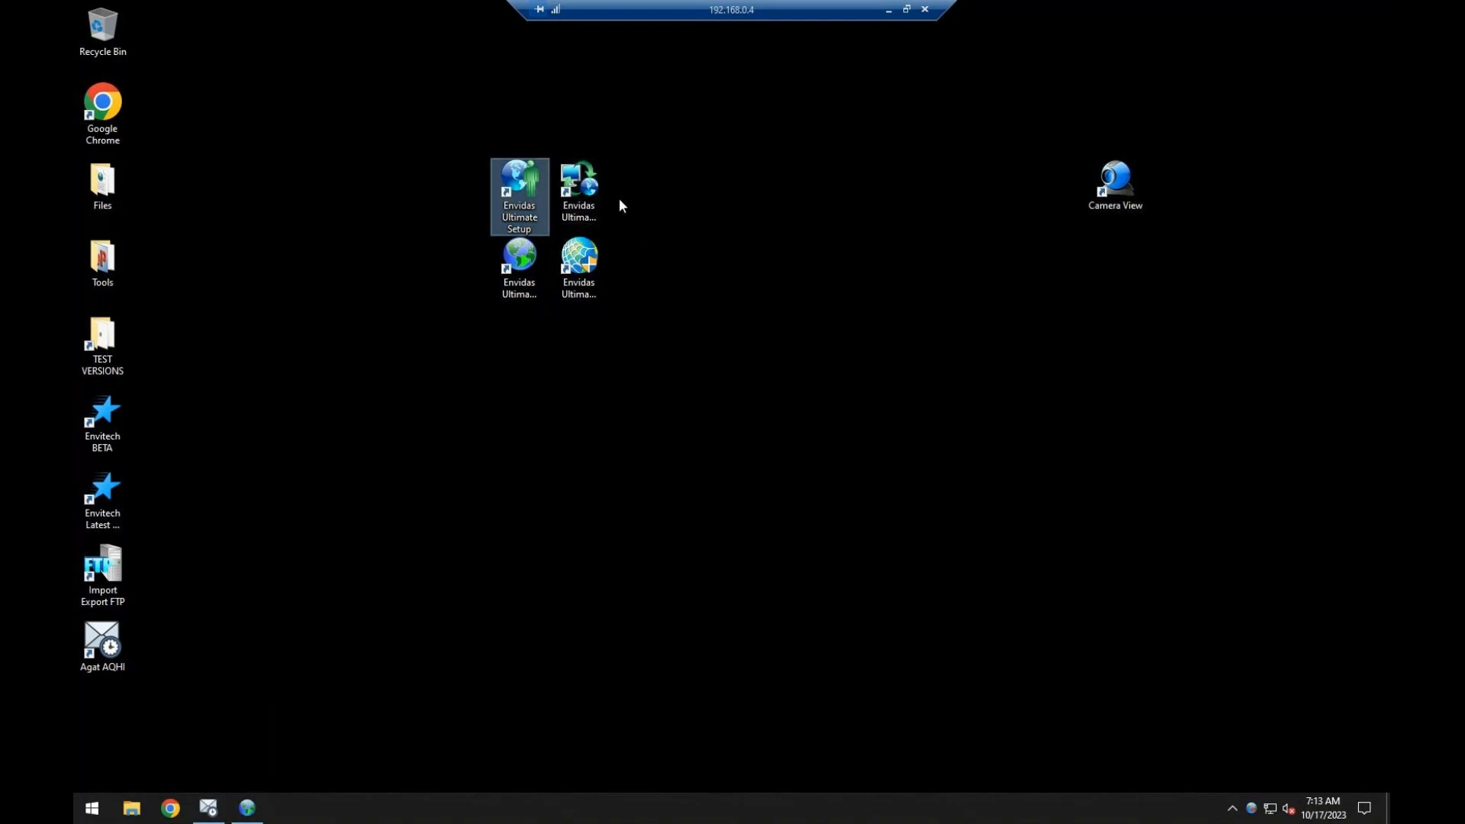
left_click(595, 189)
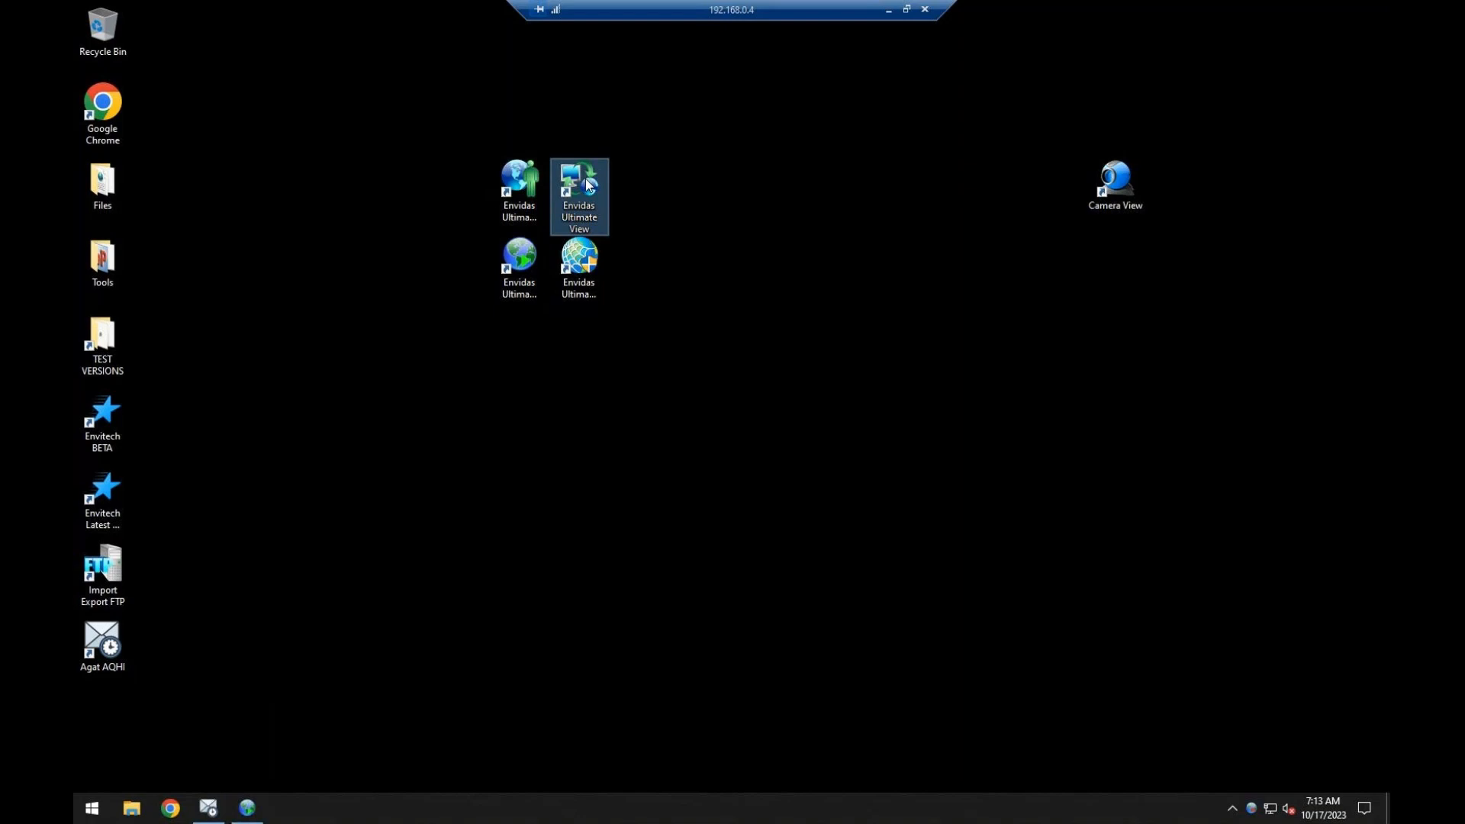
left_click(538, 264)
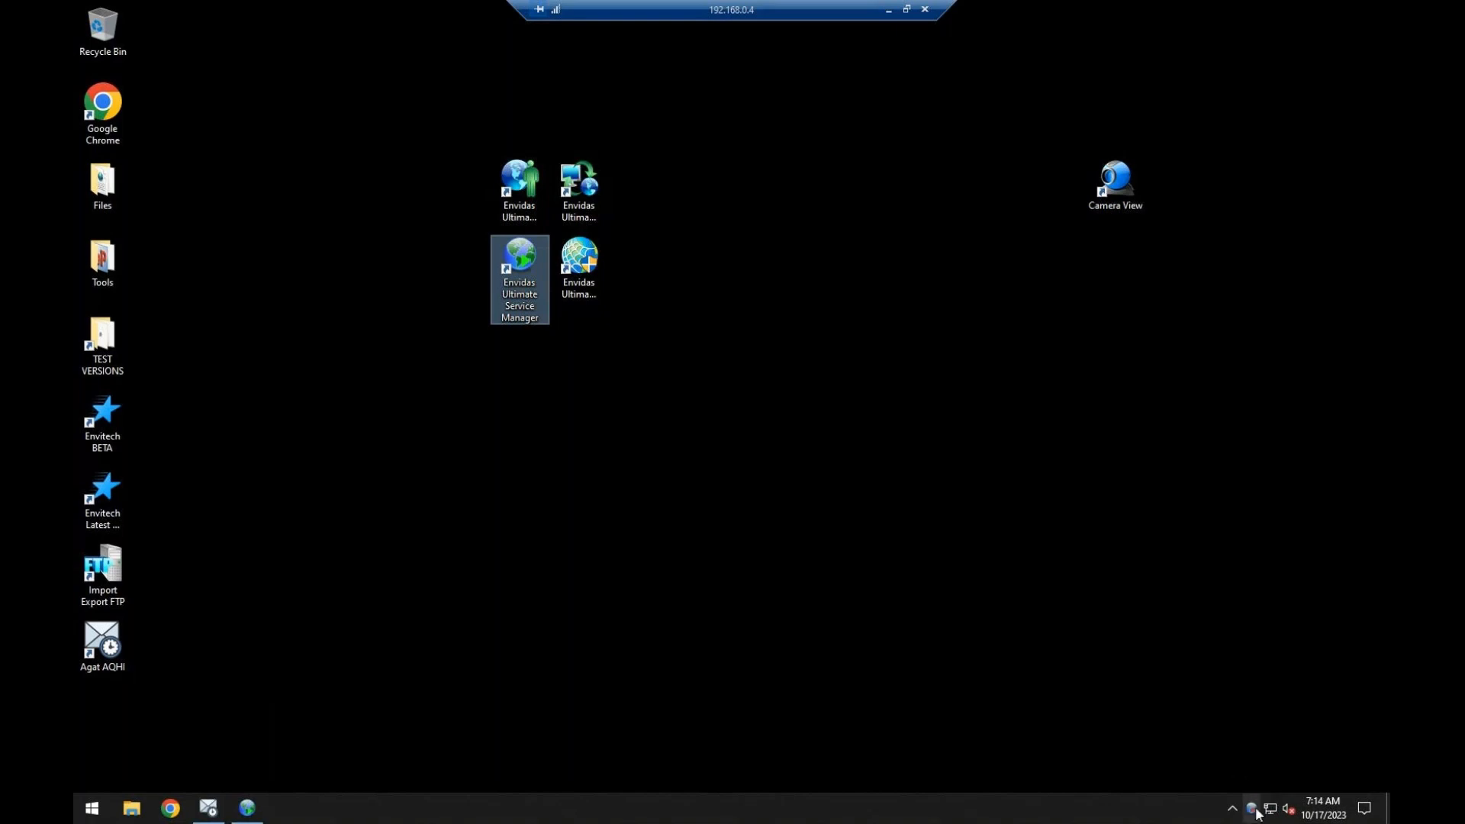
Return the Envidas Service Manager icon from the hidden tray icons to the visible notification area.
left_click(1233, 810)
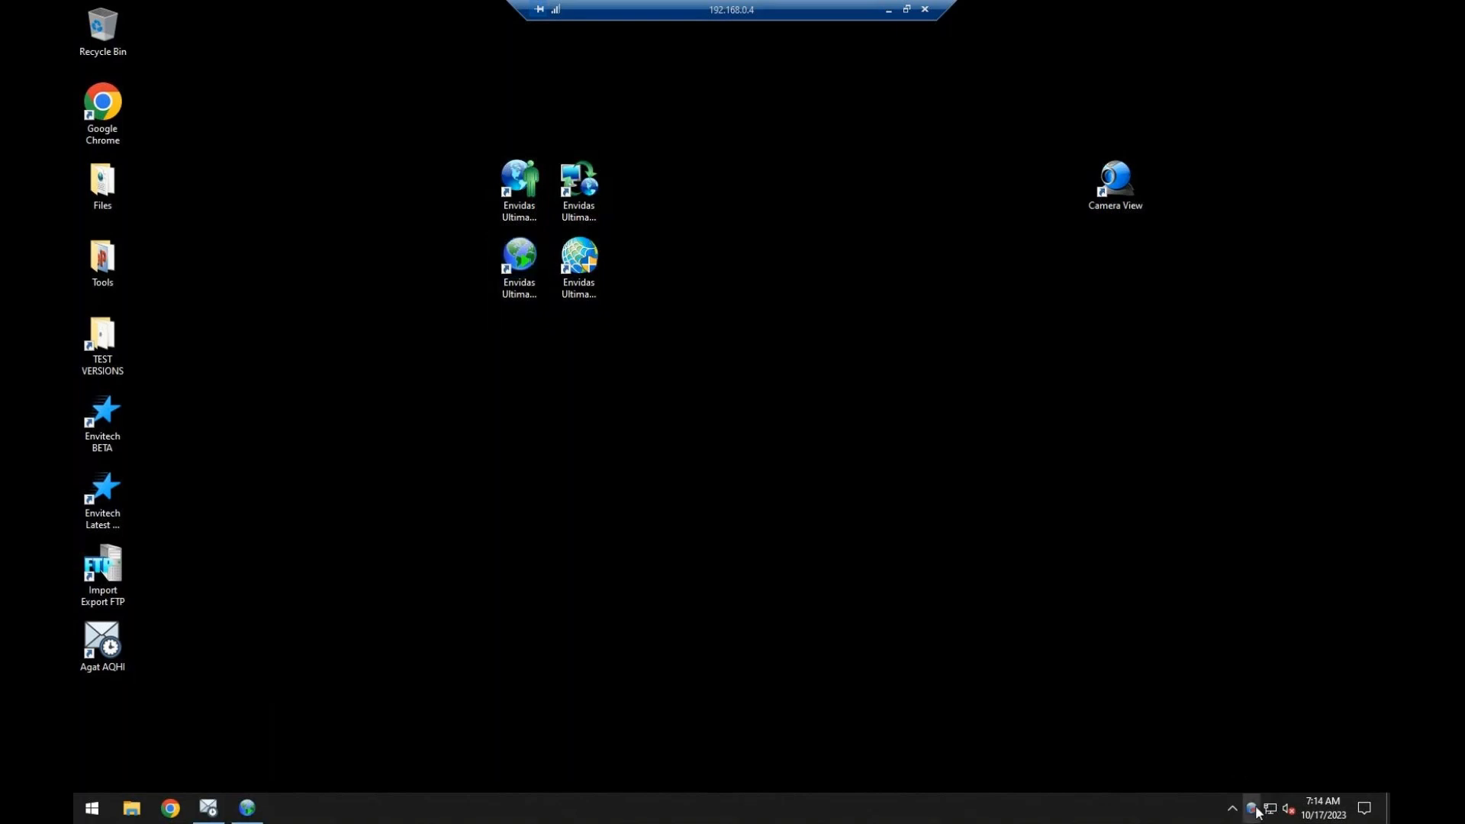
left_click(1194, 744)
left_click(1250, 810)
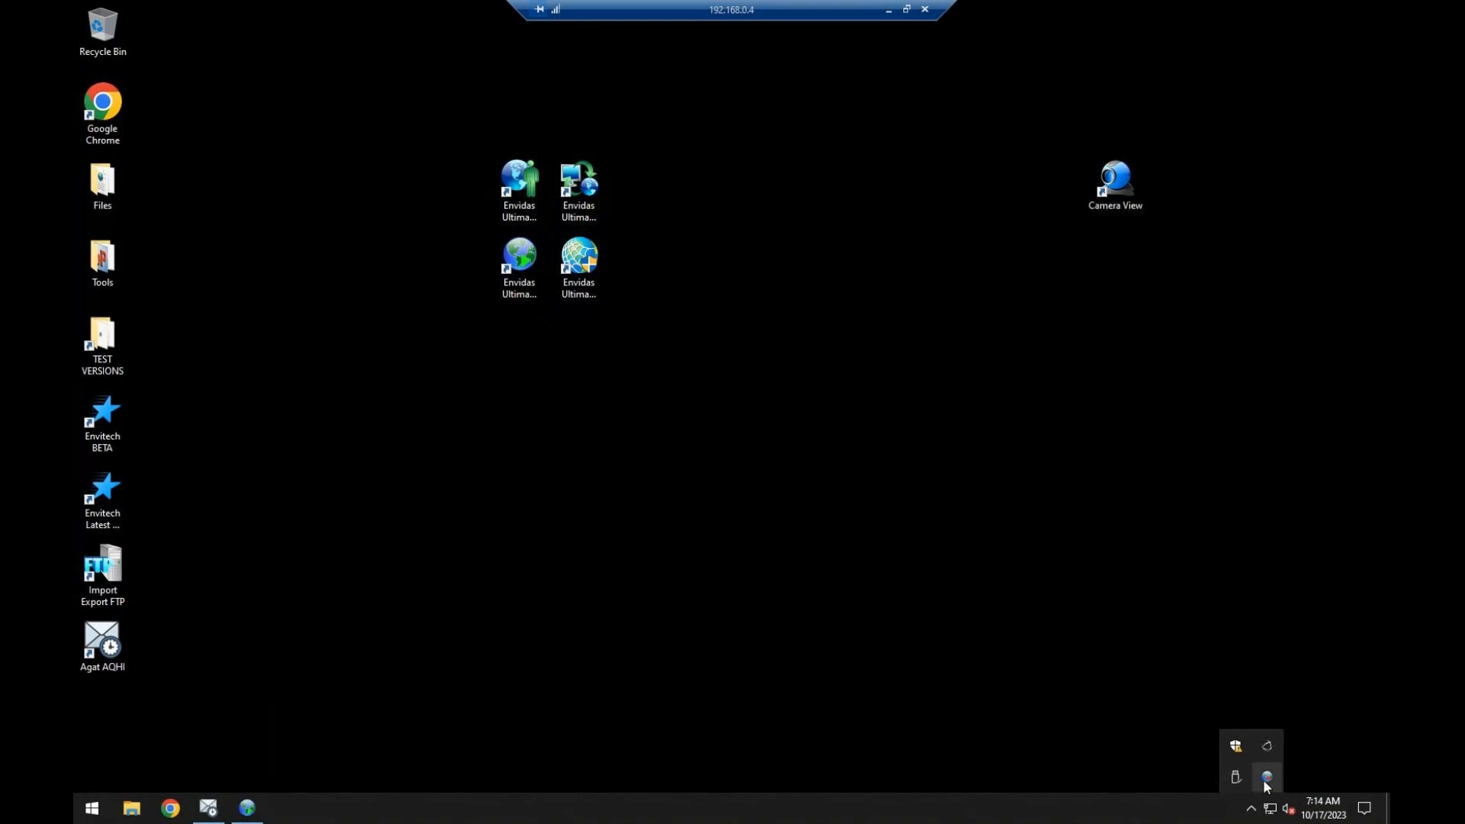
left_click_drag(1266, 777, 1251, 809)
left_click(1151, 759)
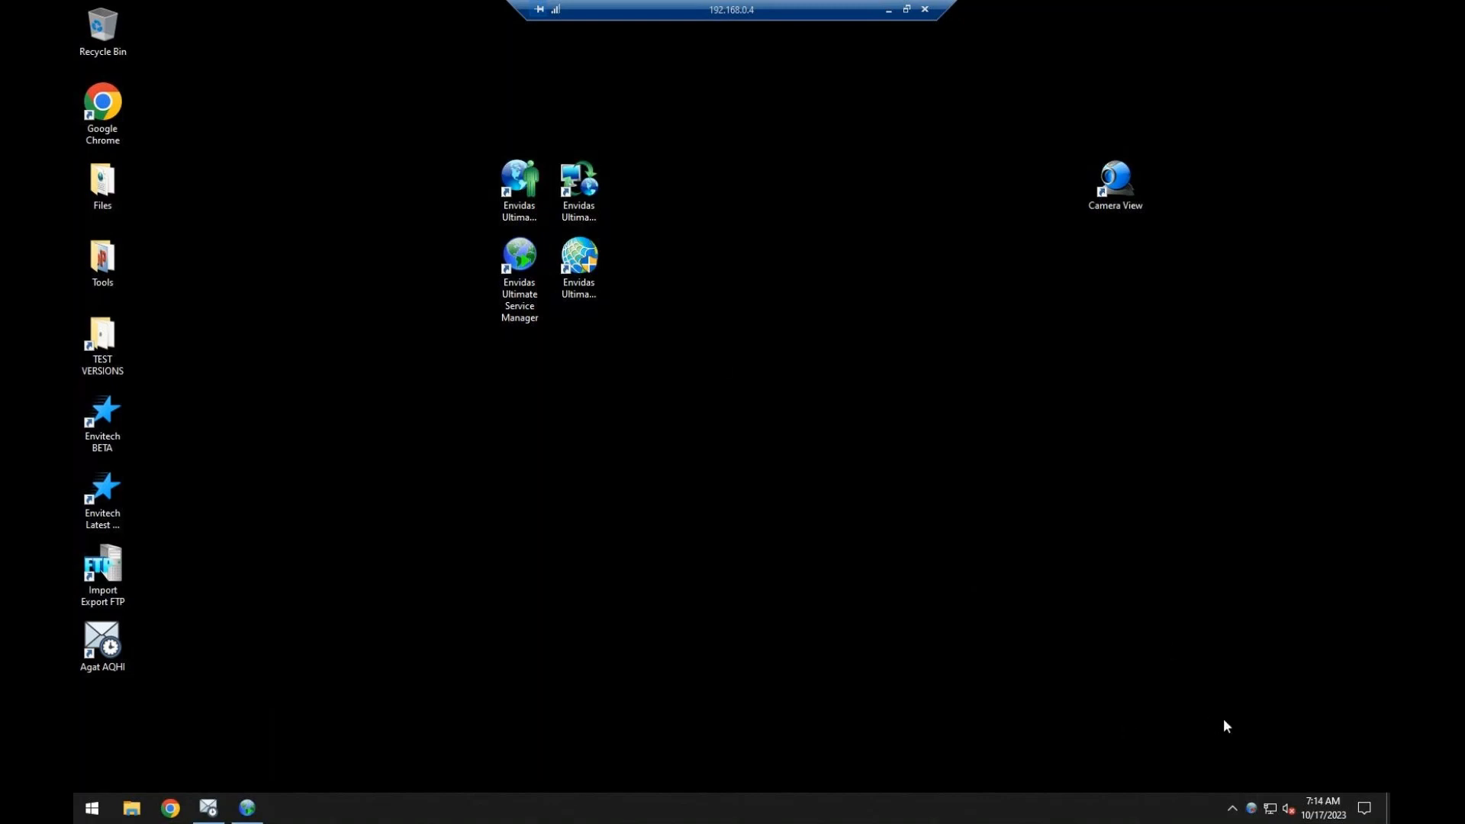
Open the Envidas Service Manager window and locate the Envidas Poll service in the Windows Services console.
double_click(1250, 808)
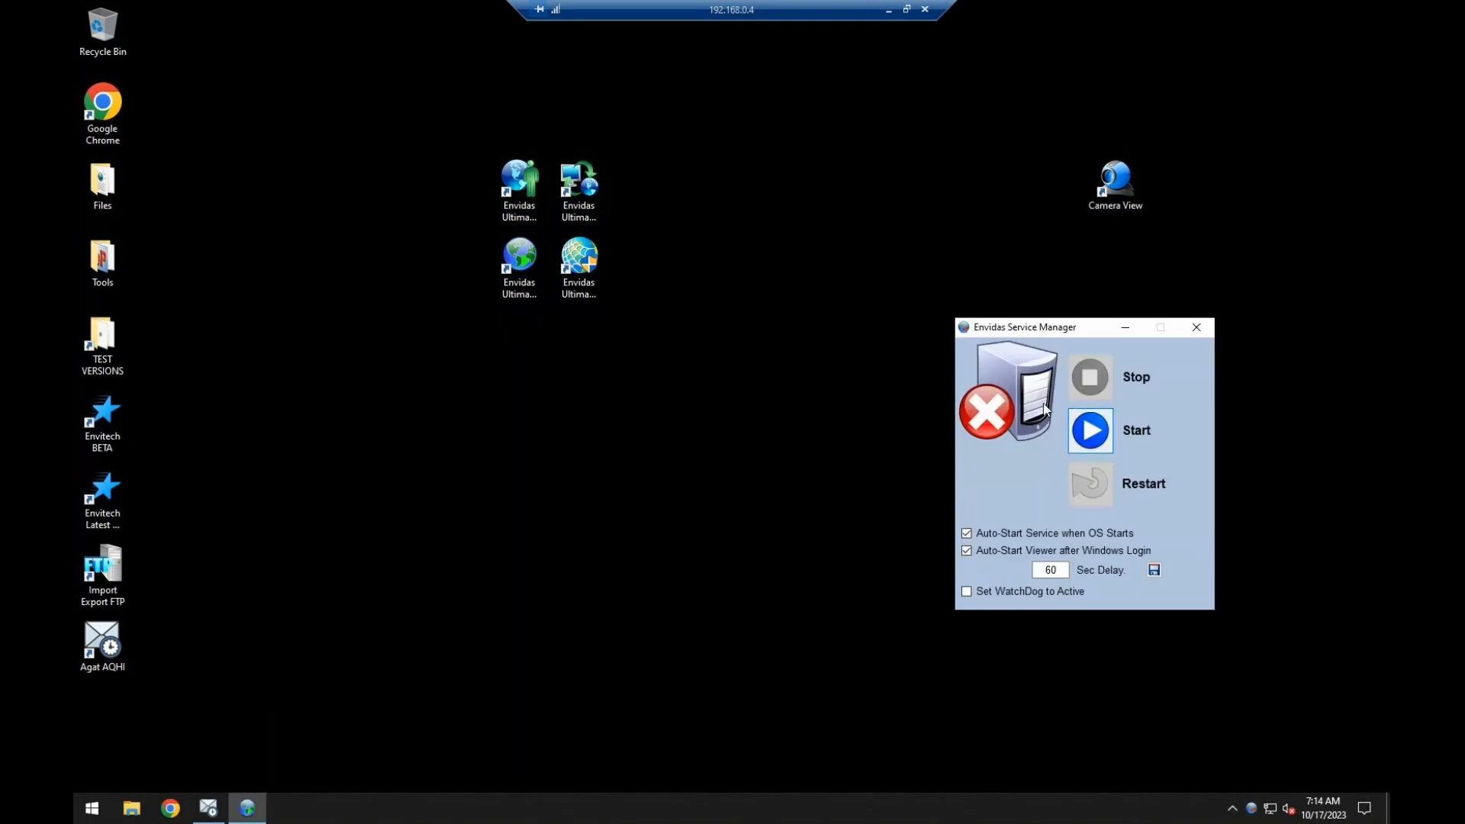
left_click(93, 809)
type("serv")
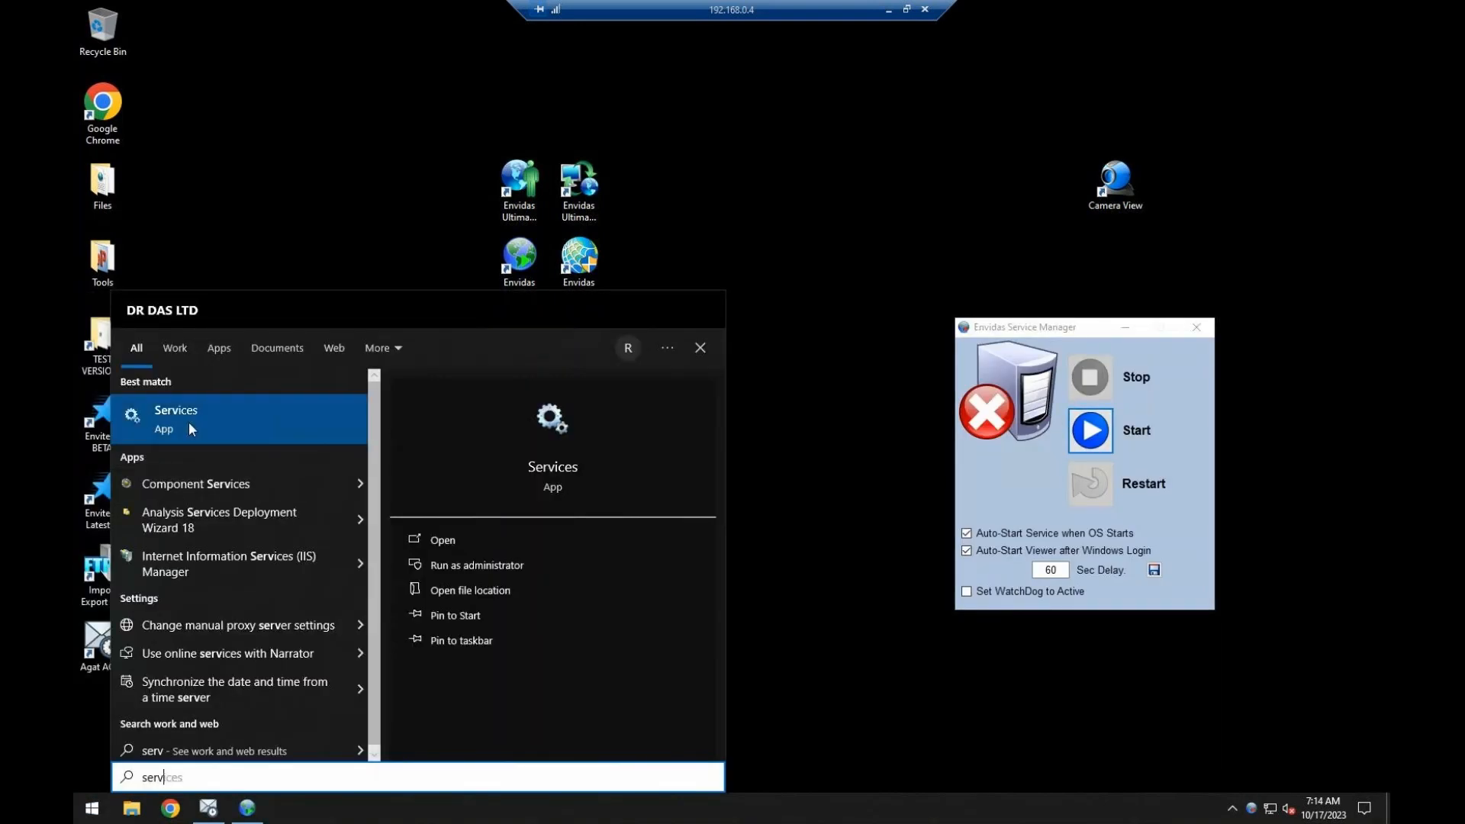
left_click(188, 421)
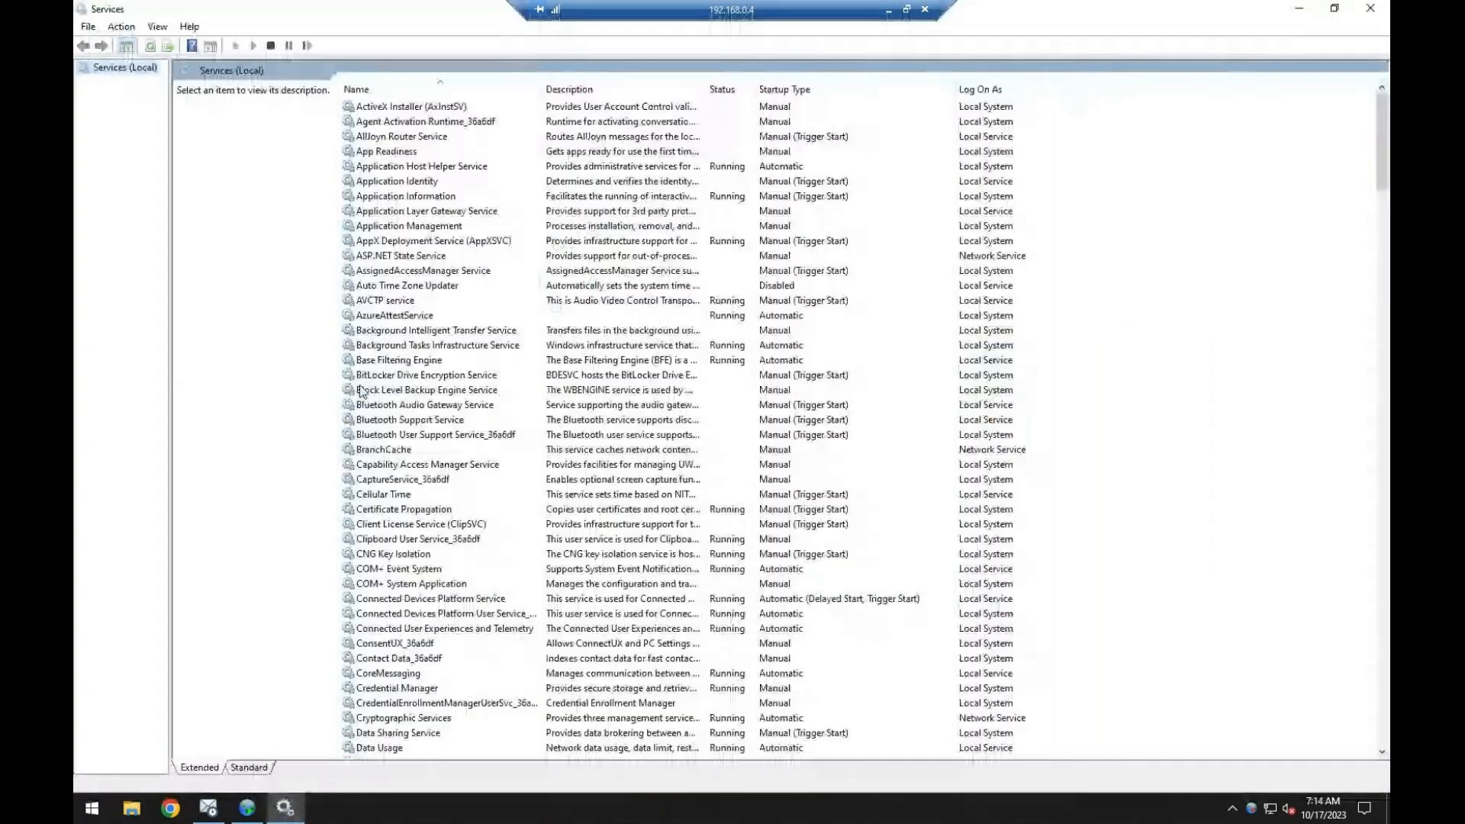
left_click(360, 389)
key("e")
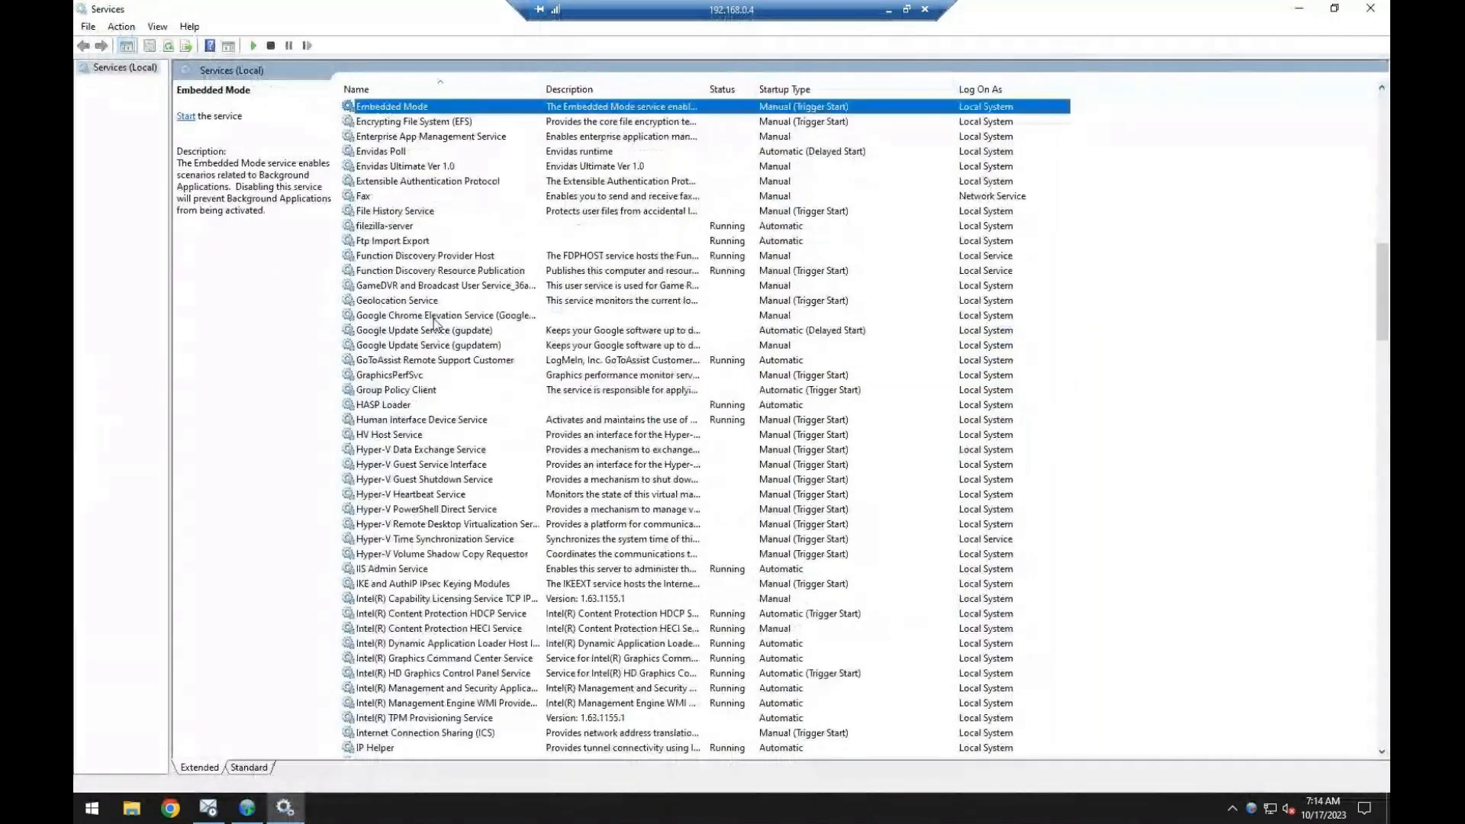
left_click(397, 153)
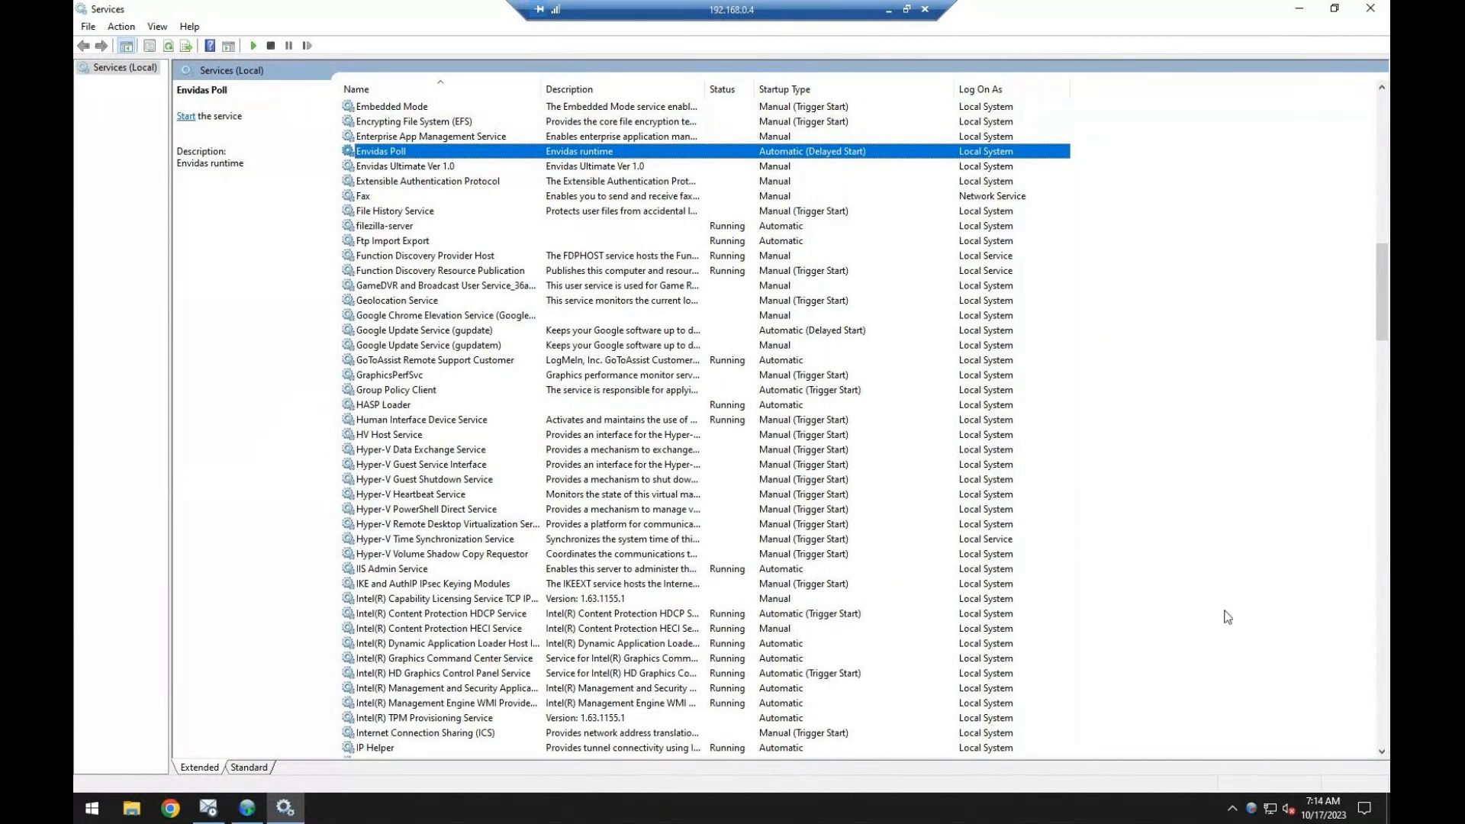
Check the service control options offered by the Envidas Service Manager tray icon and close the Services console.
left_click(1249, 810)
right_click(1250, 810)
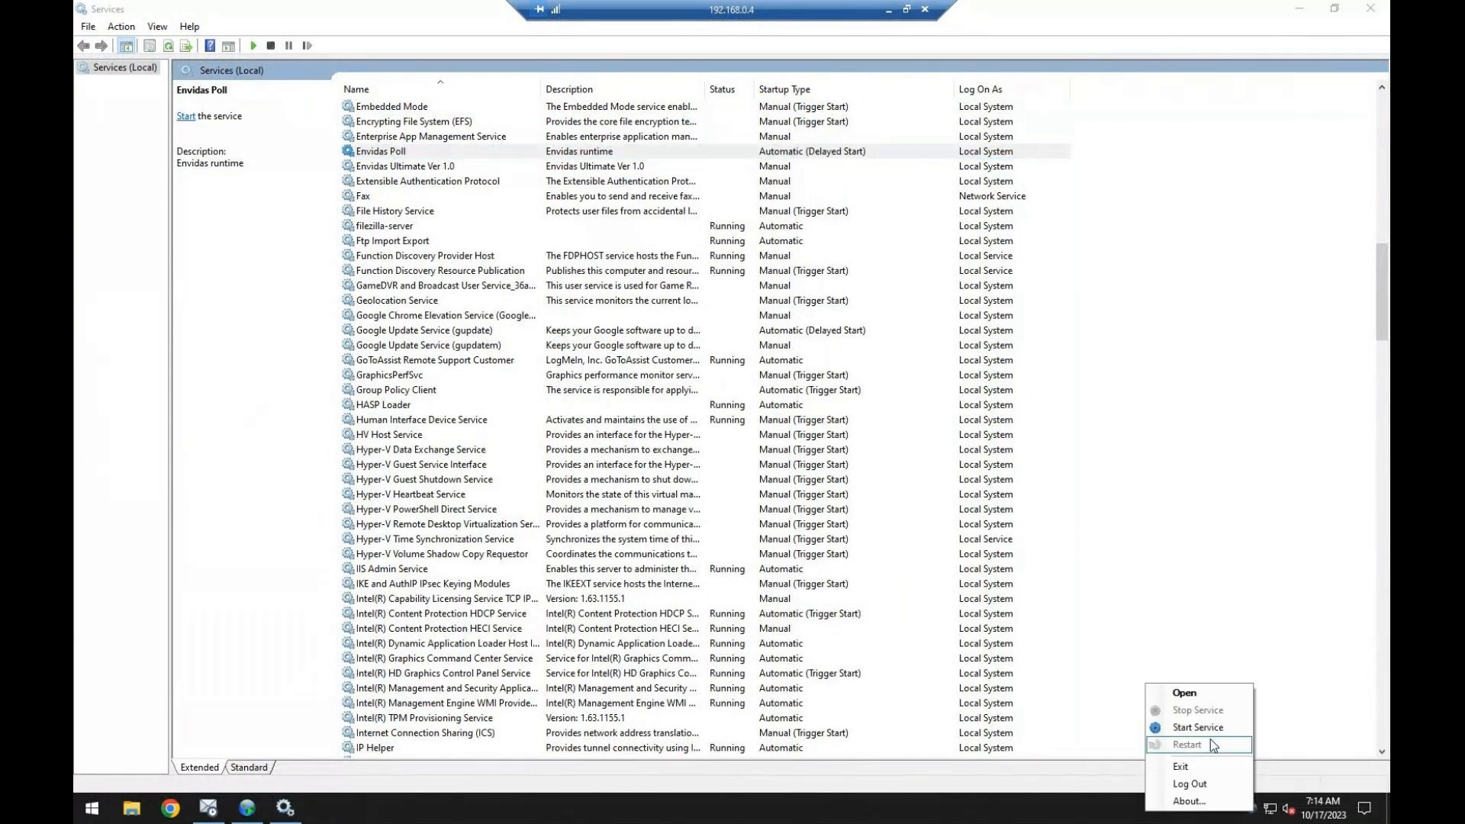
left_click(738, 155)
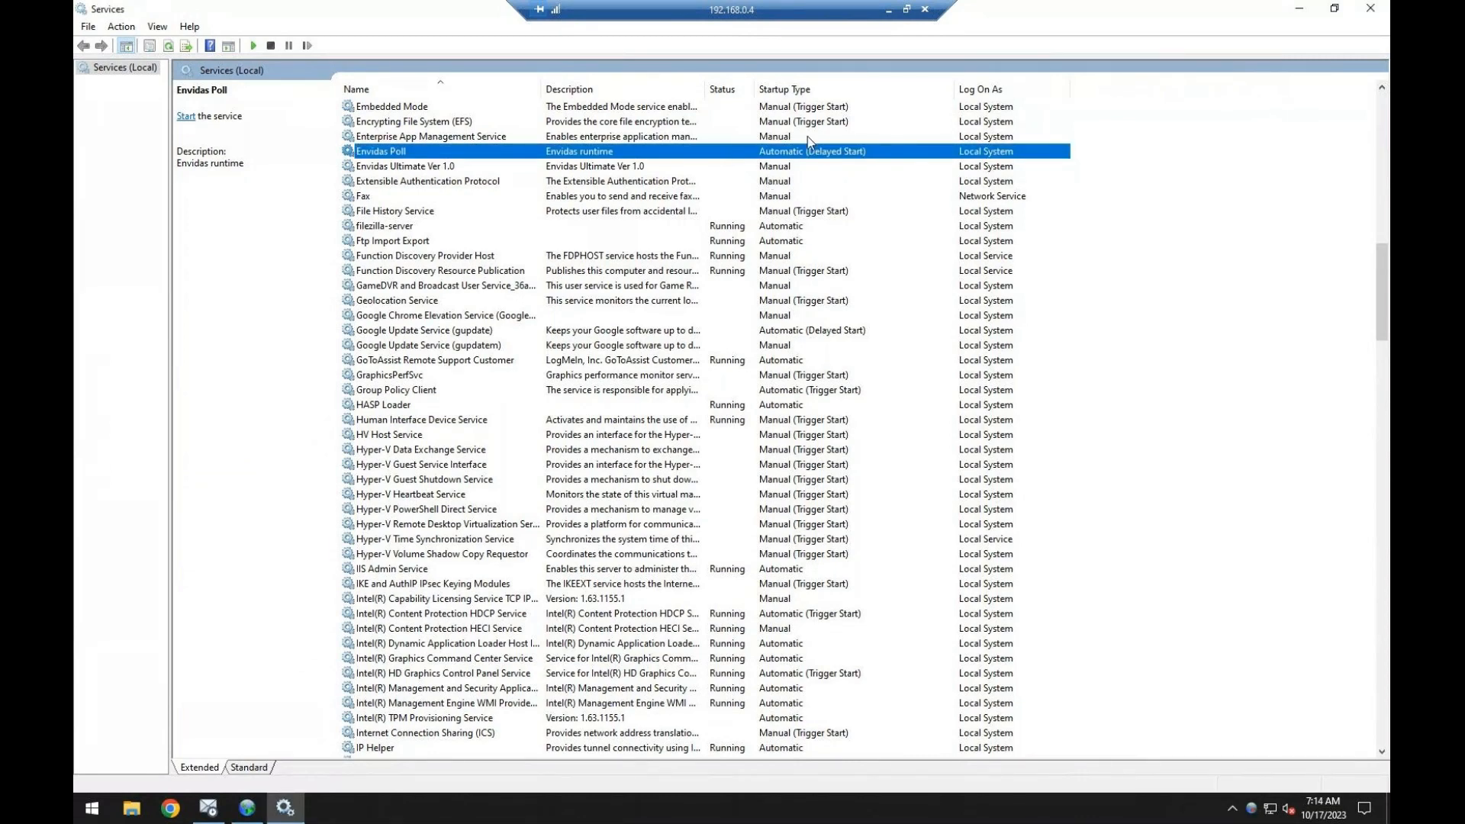
left_click(1369, 10)
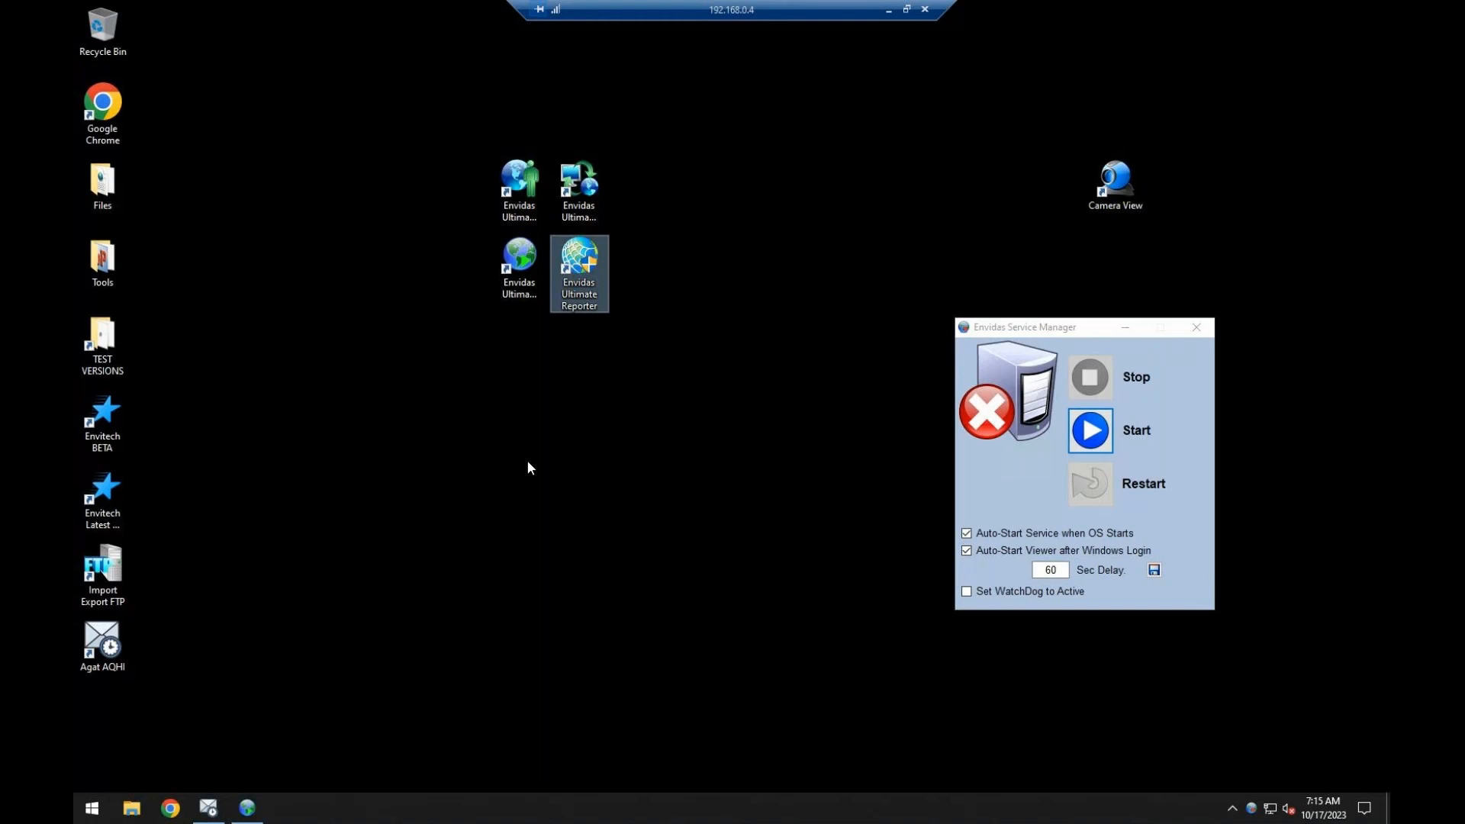
Close the Envidas Service Manager window and log in to Envidas Ultimate Setup with the account password.
left_click(523, 218)
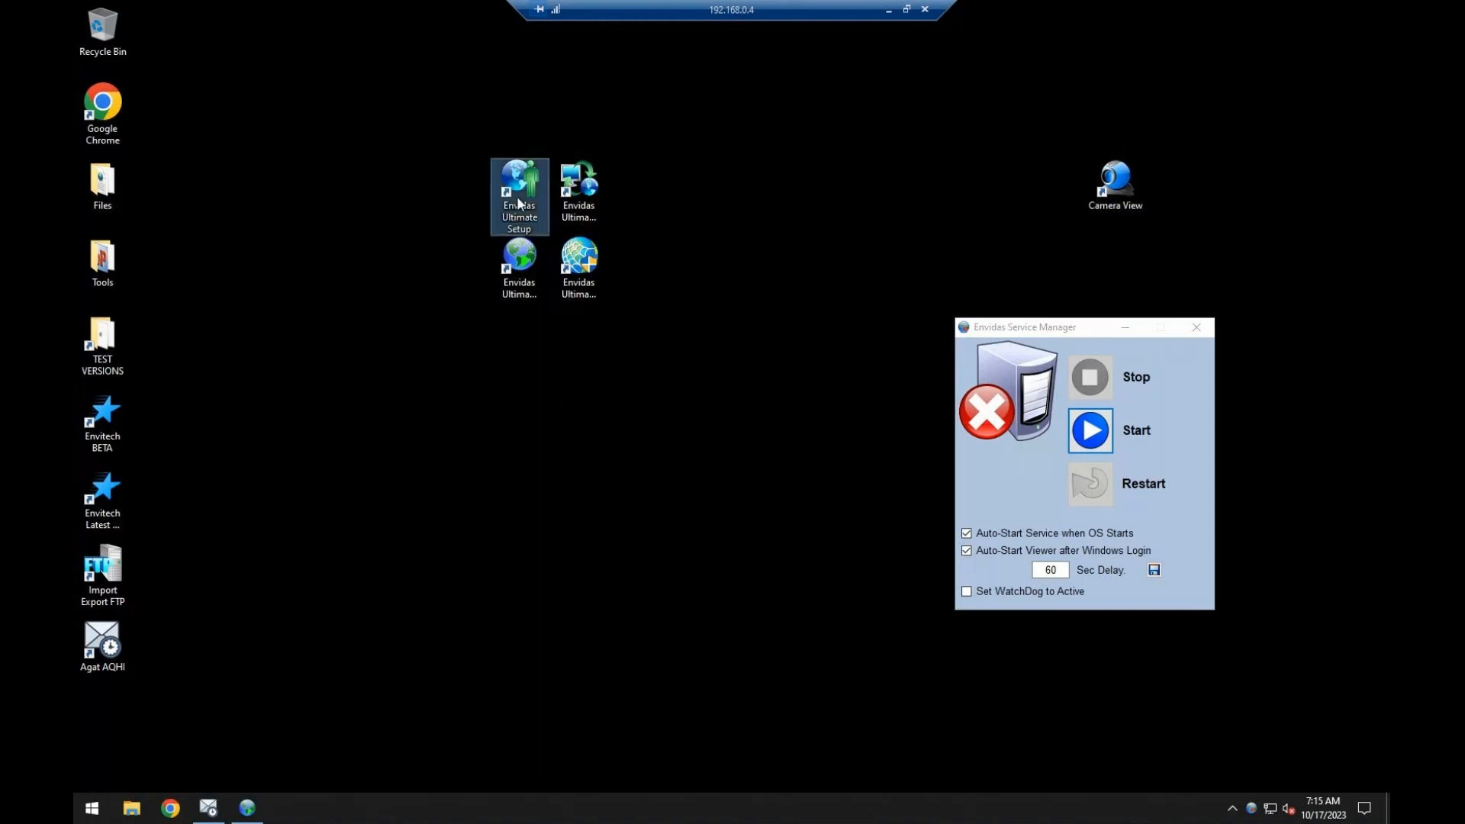
left_click(1196, 327)
key("Return")
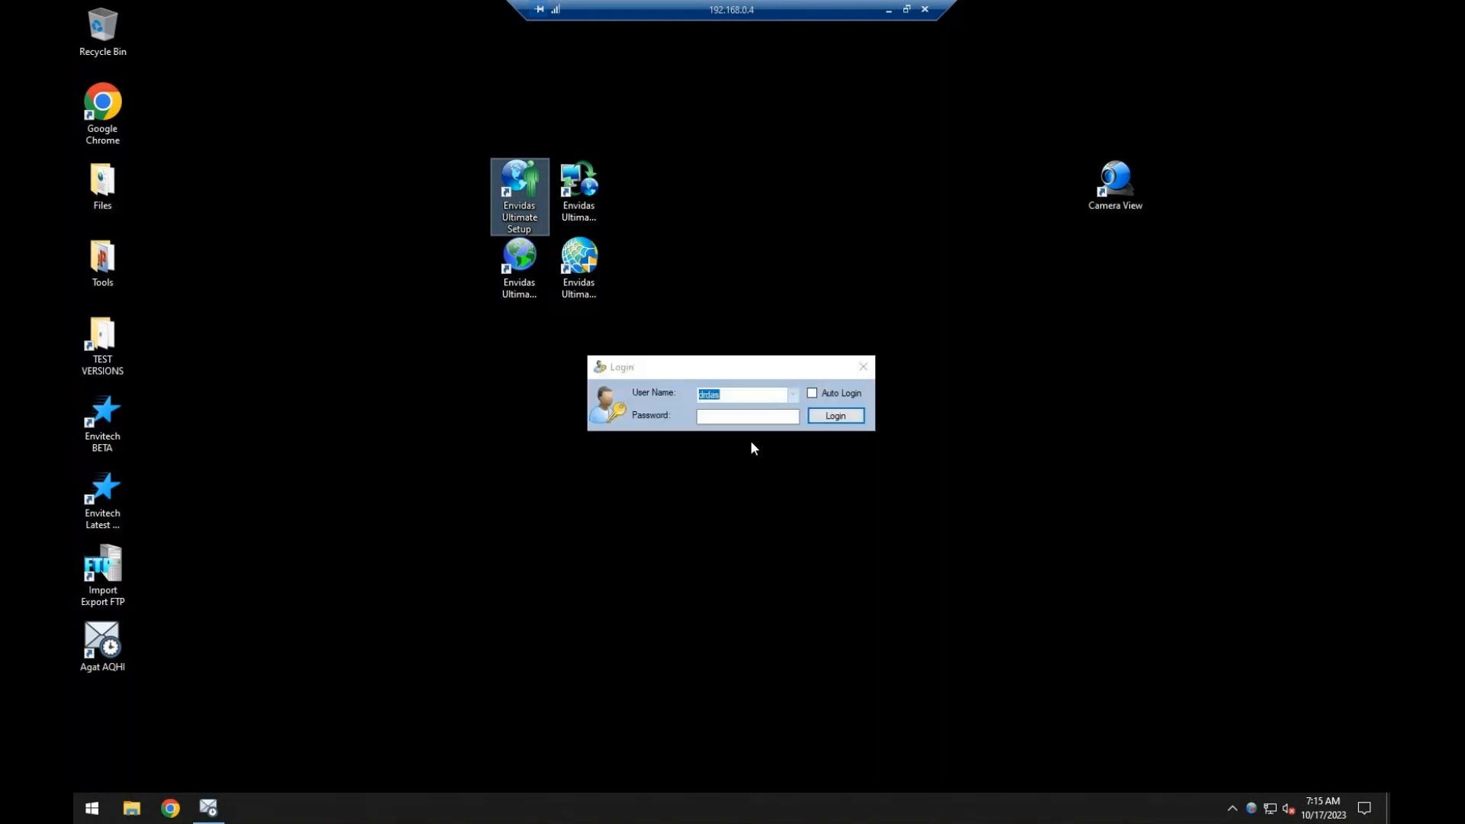
left_click(702, 374)
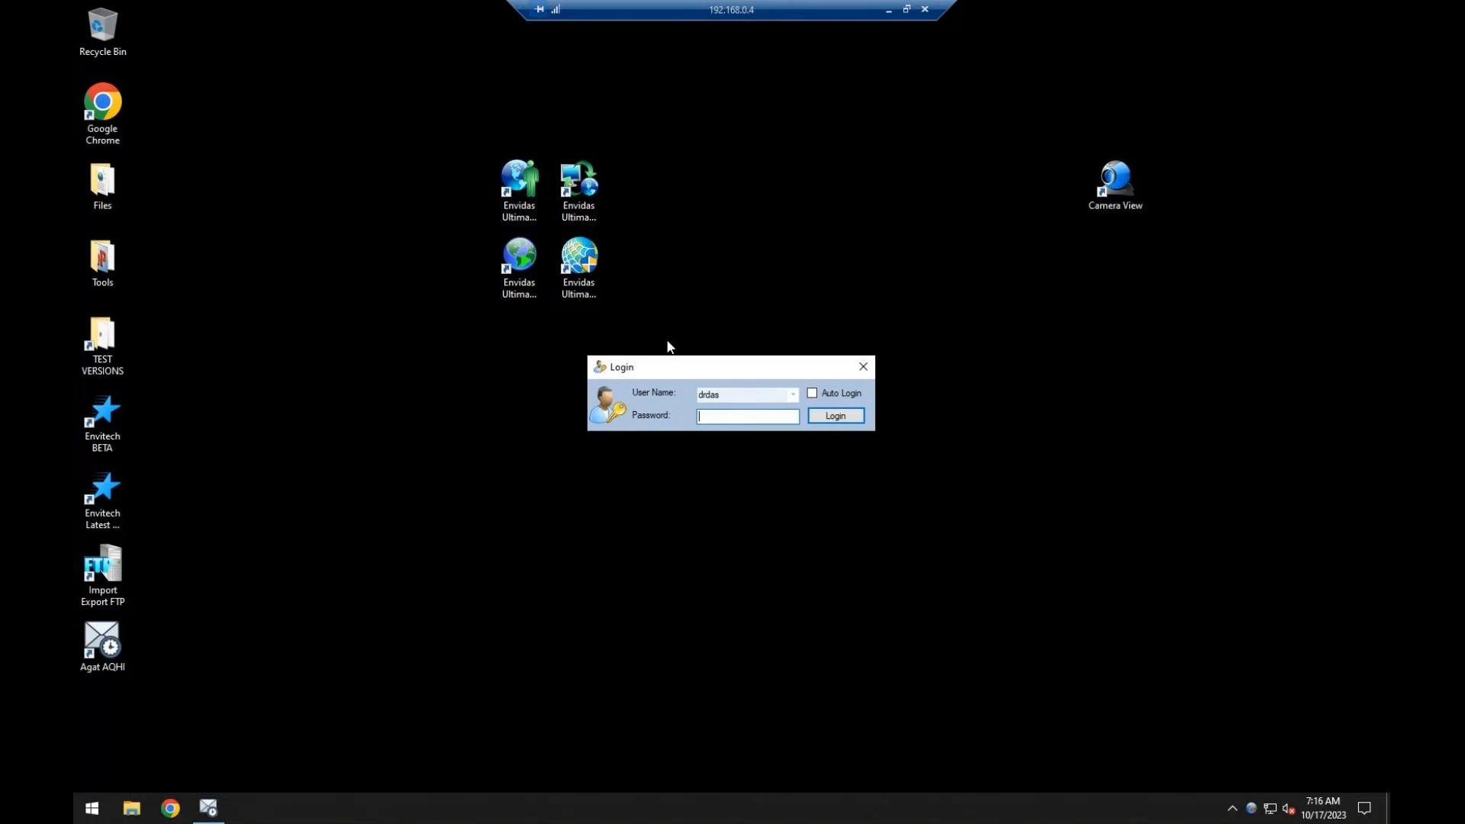
type("*******")
key("Return")
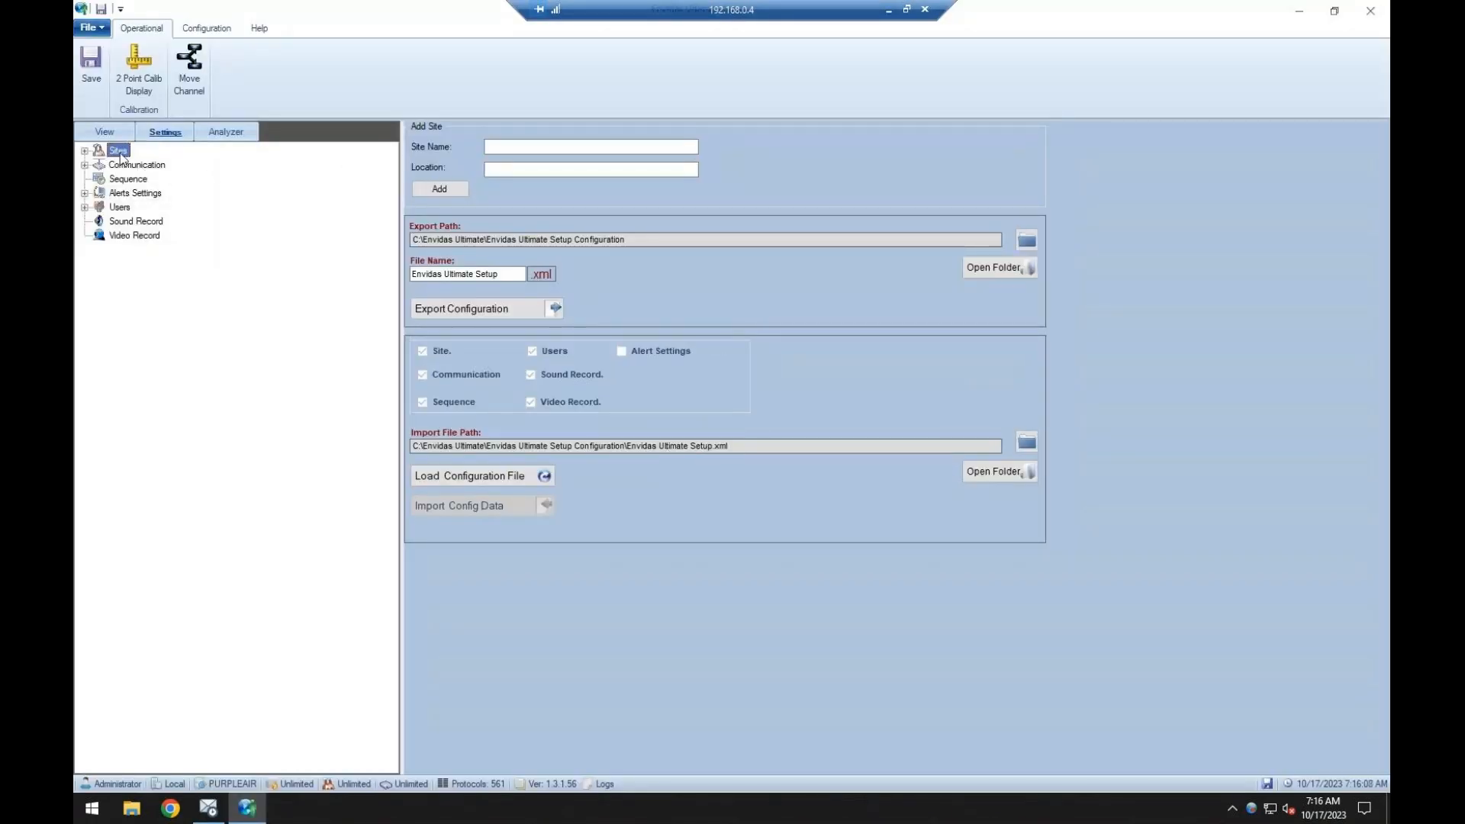
Expand the Sites list, set the database to TRAINING1 in the database access settings and save the change.
double_click(119, 151)
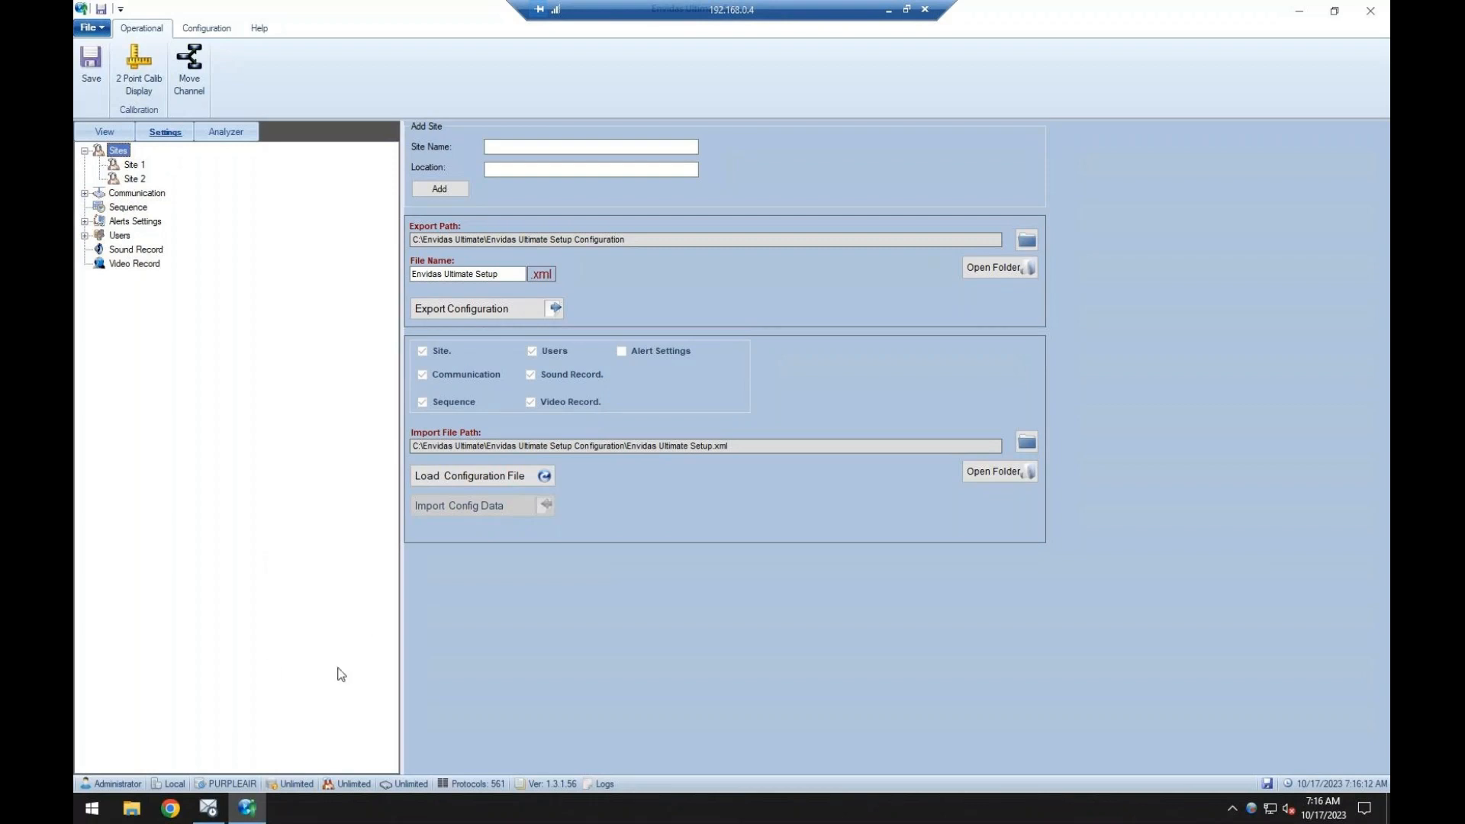
left_click(232, 784)
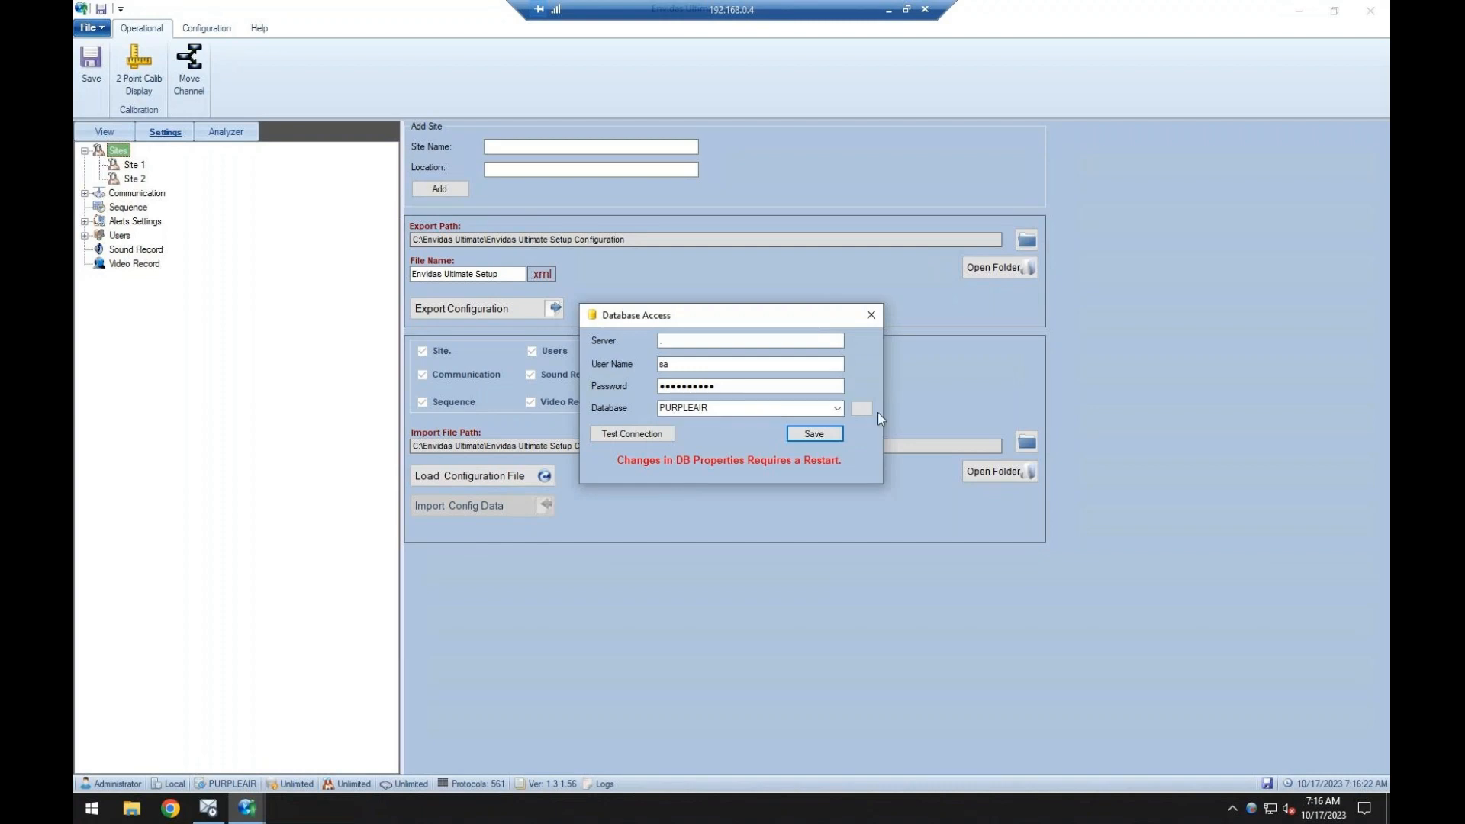
left_click(838, 409)
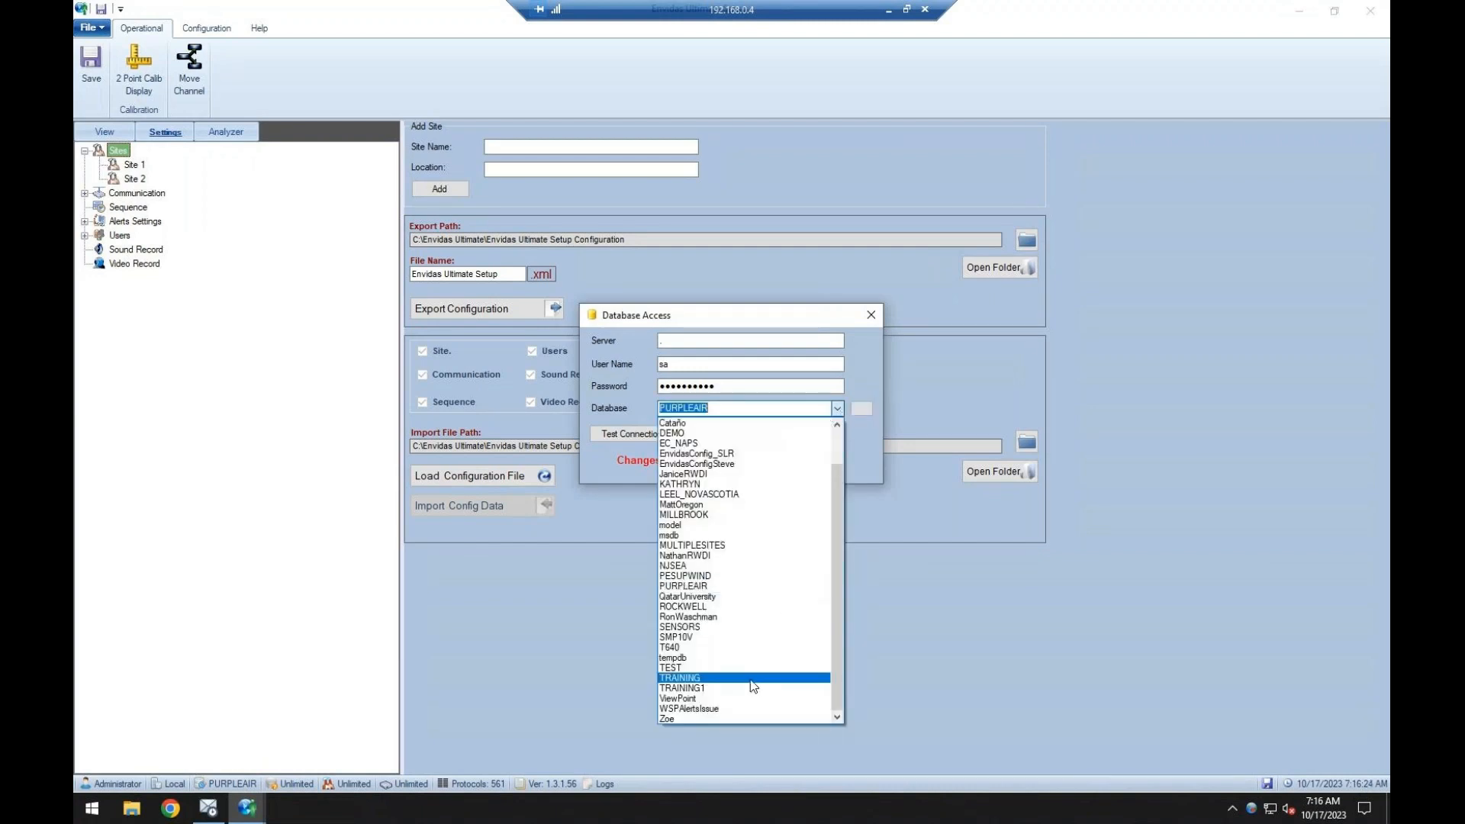
left_click(736, 689)
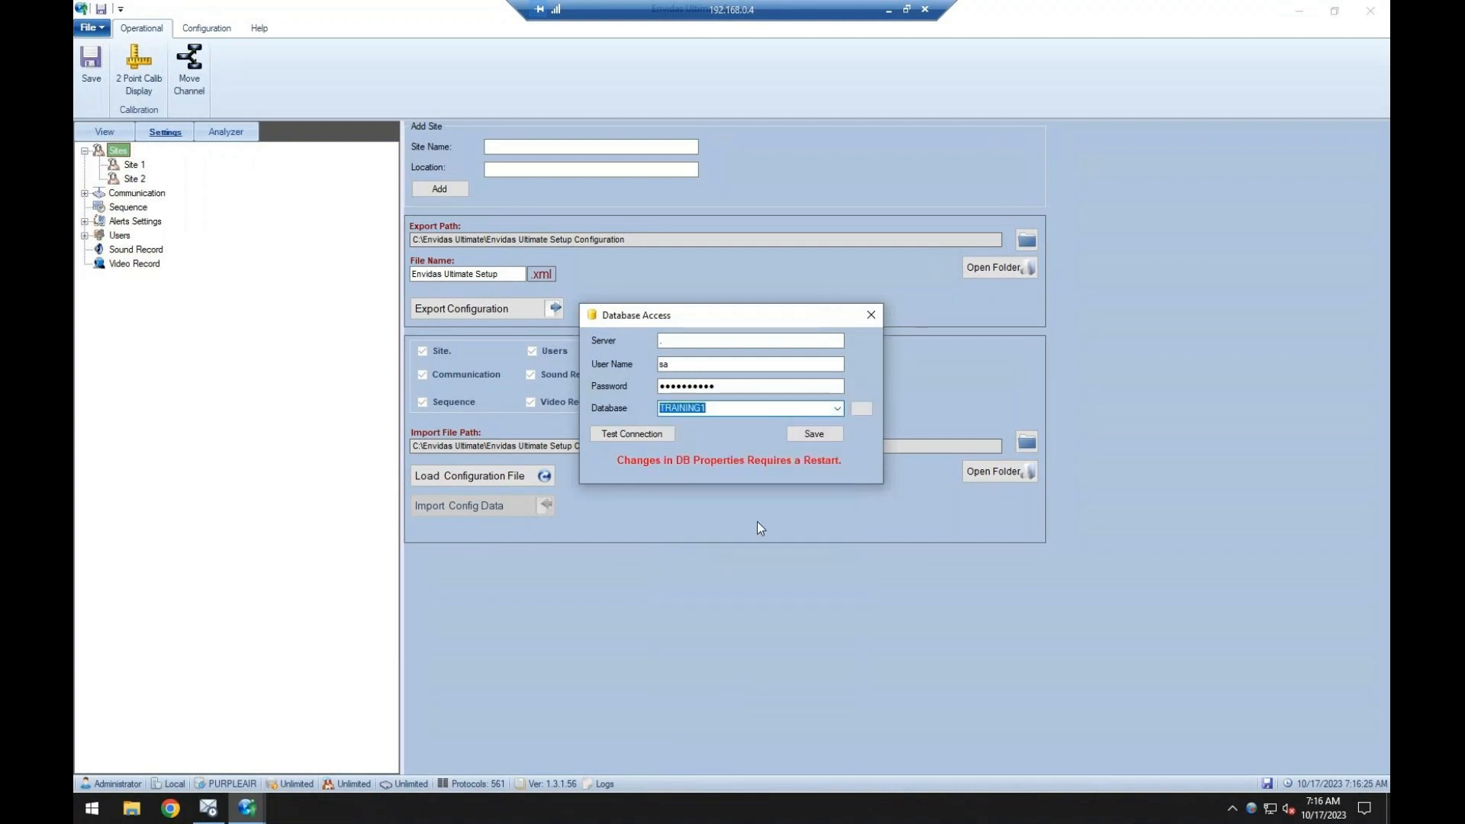
left_click(823, 434)
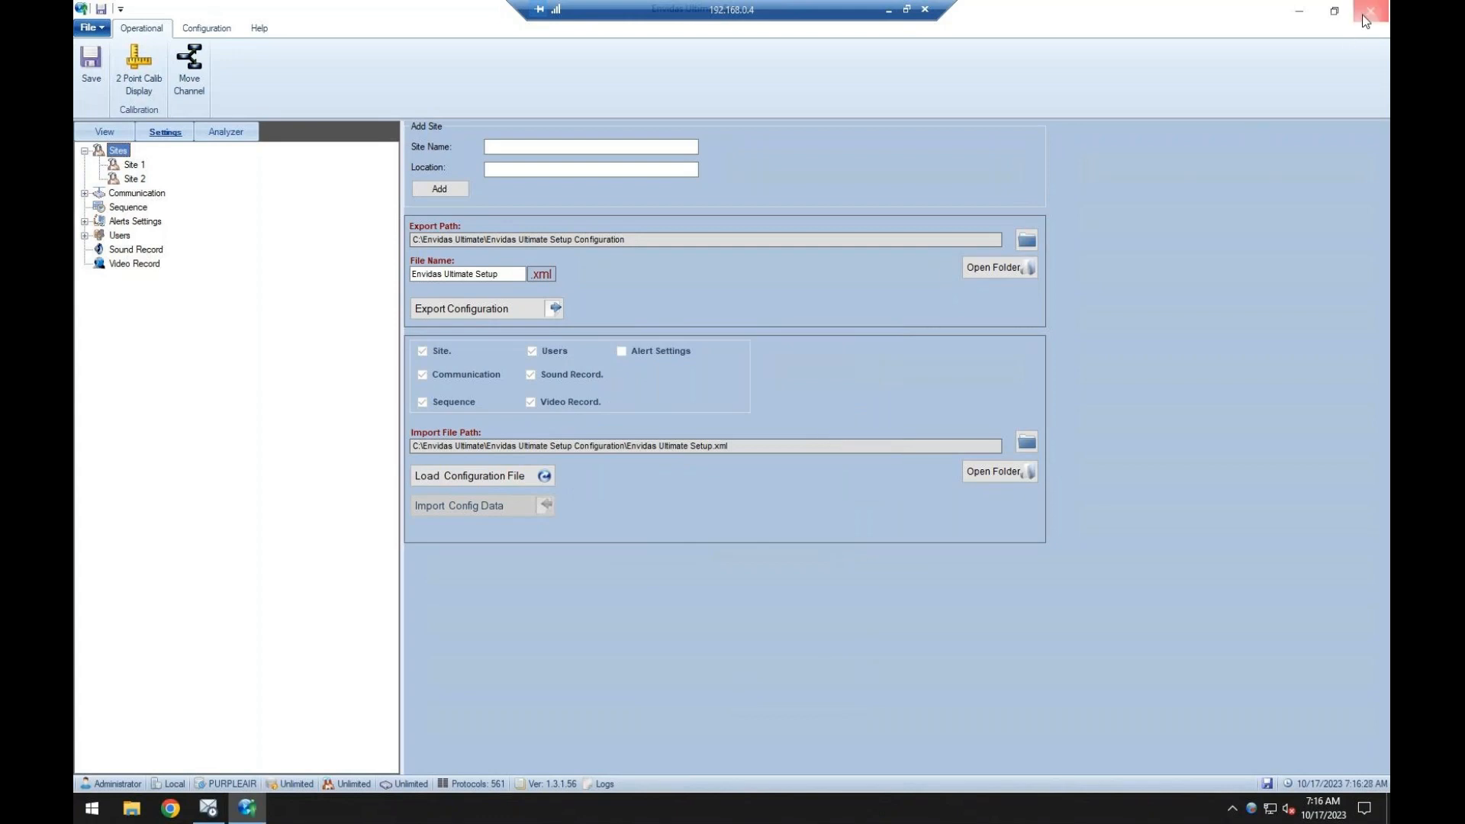
Restart Envidas Ultimate Setup to apply the database change and log in again with the account password.
left_click(1370, 10)
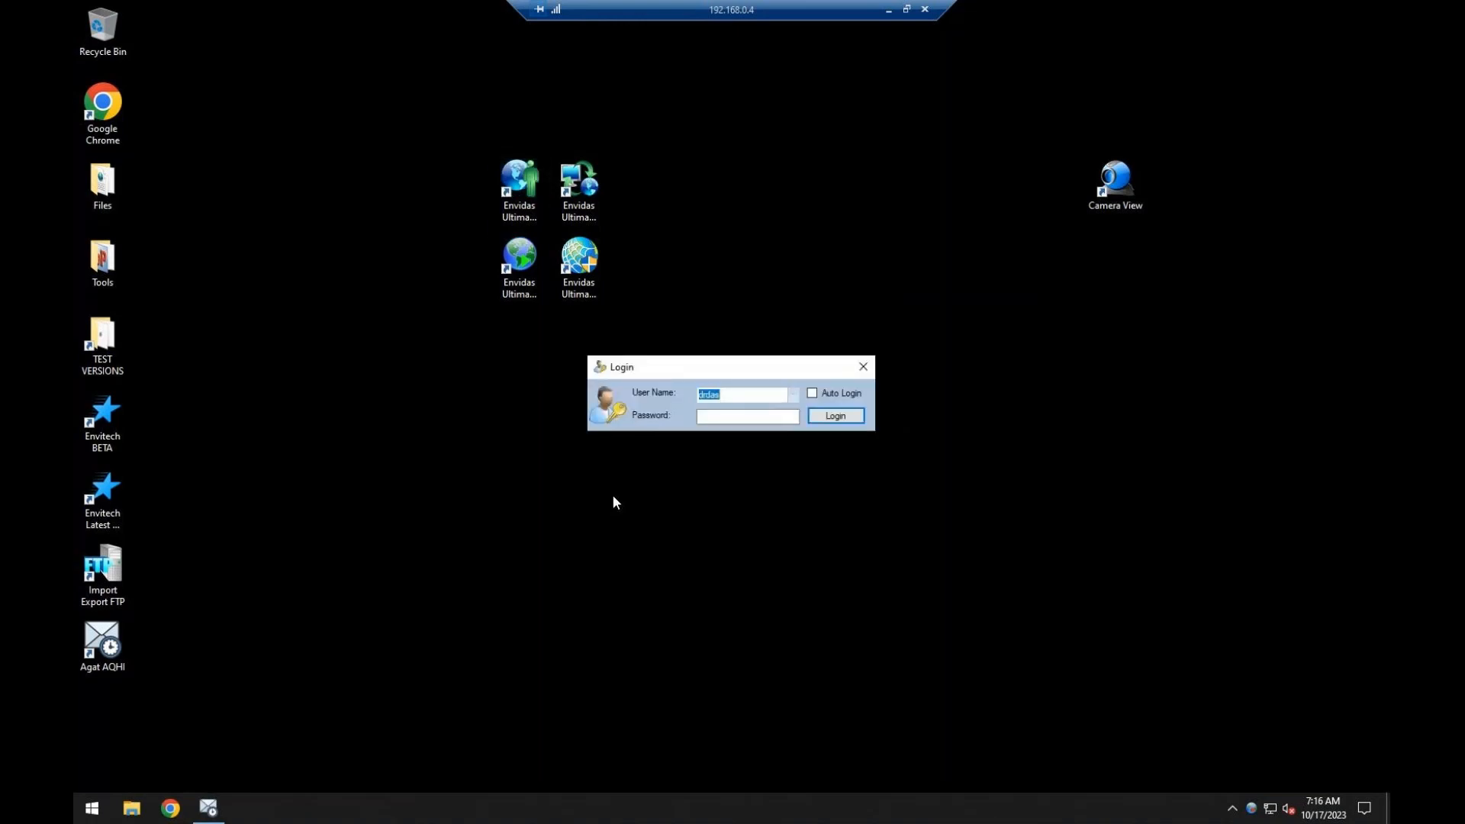
left_click(714, 419)
type("••••••")
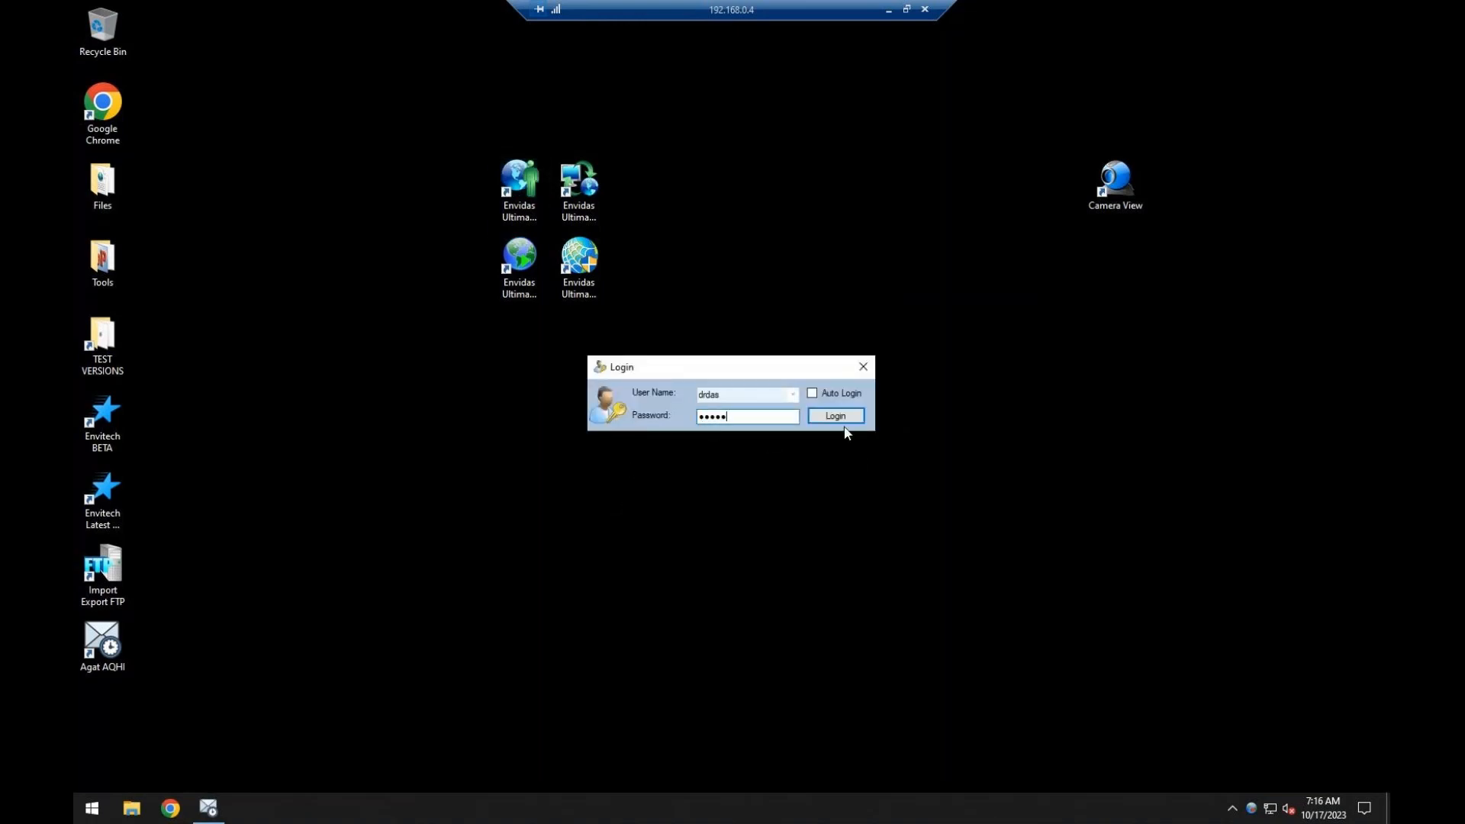
left_click(836, 416)
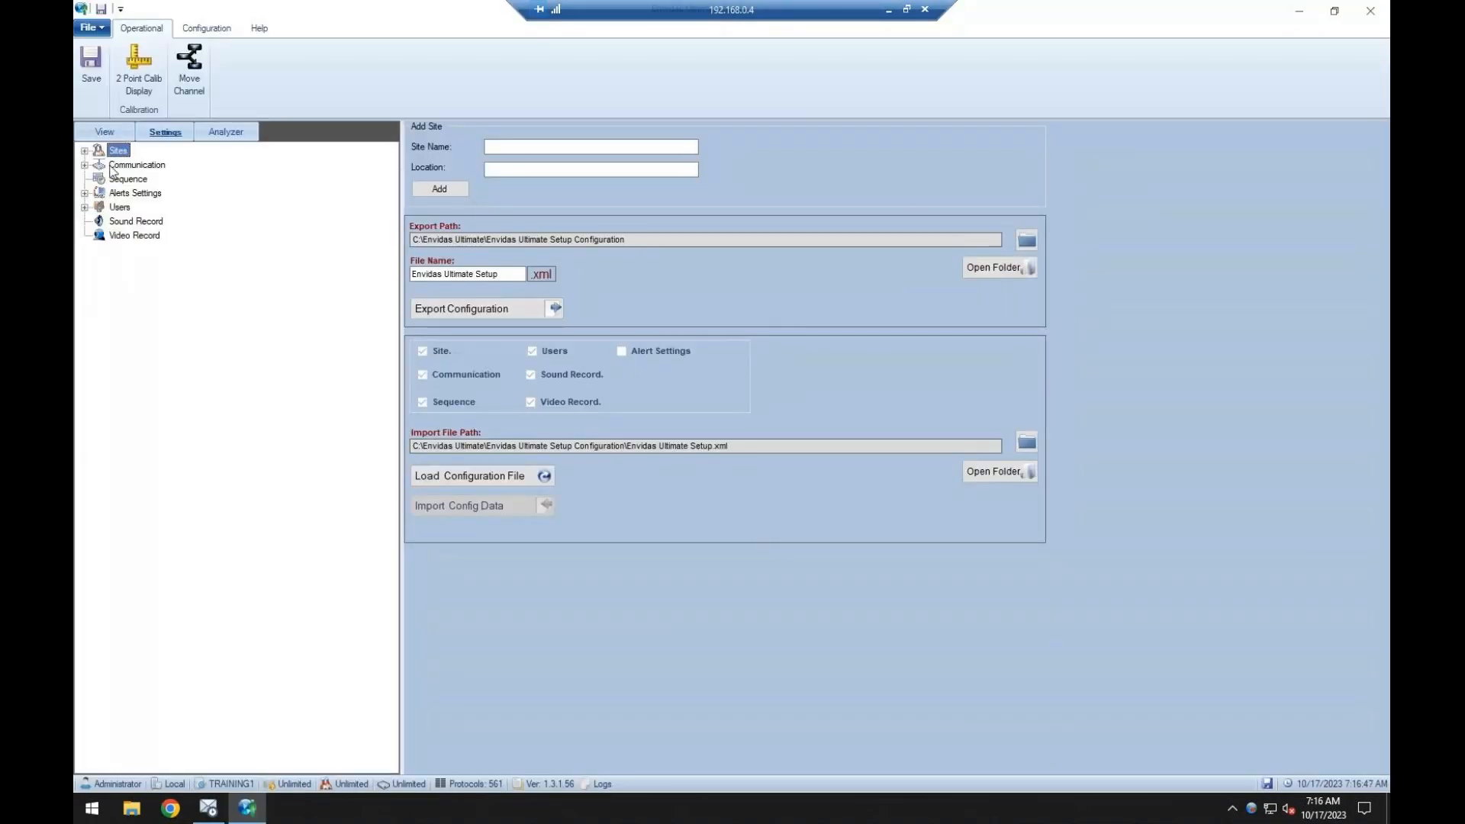
Open the description of Site 1 under Sites and change its site name to Training.
double_click(118, 151)
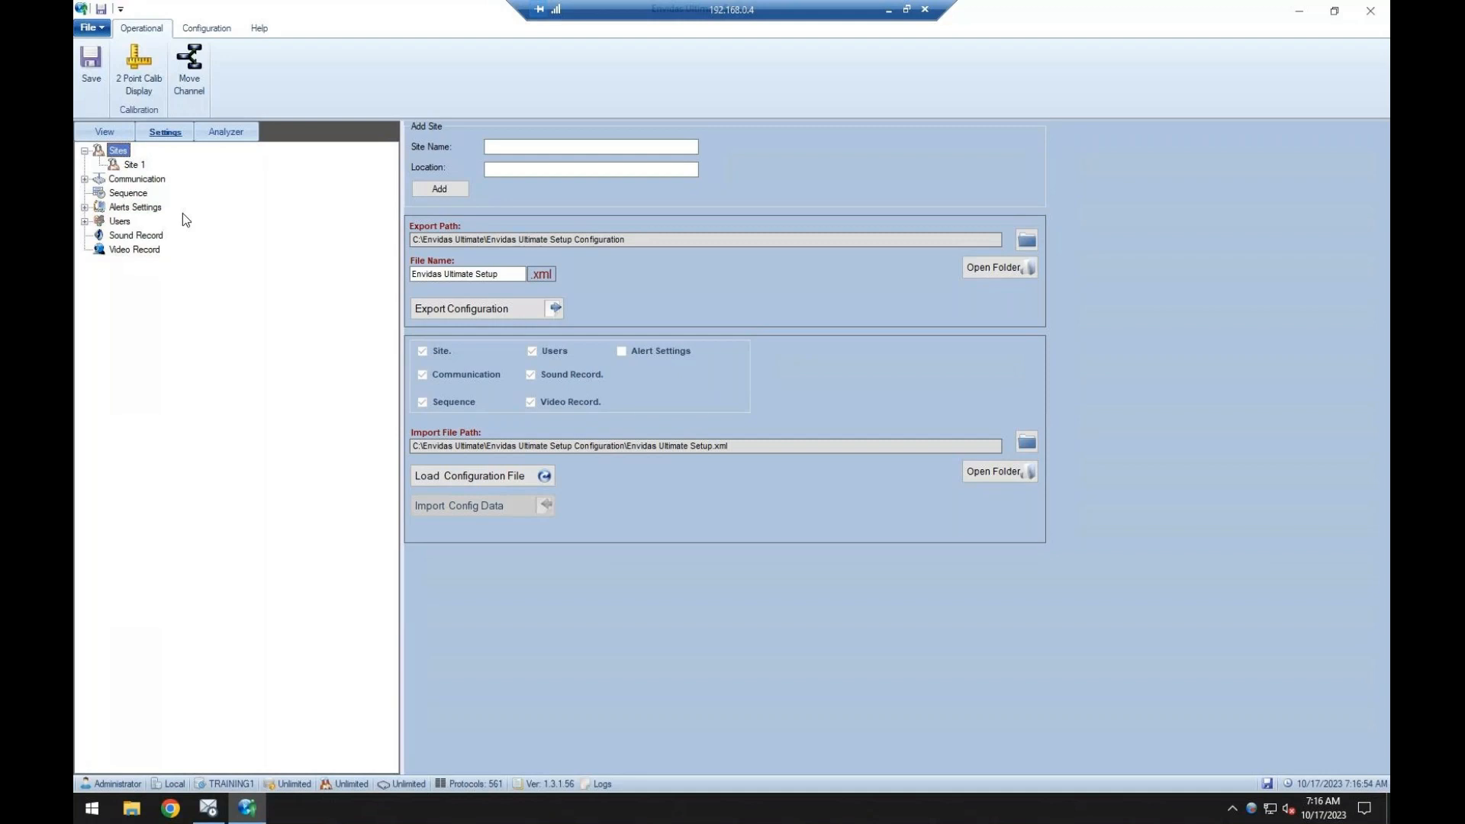
left_click(141, 166)
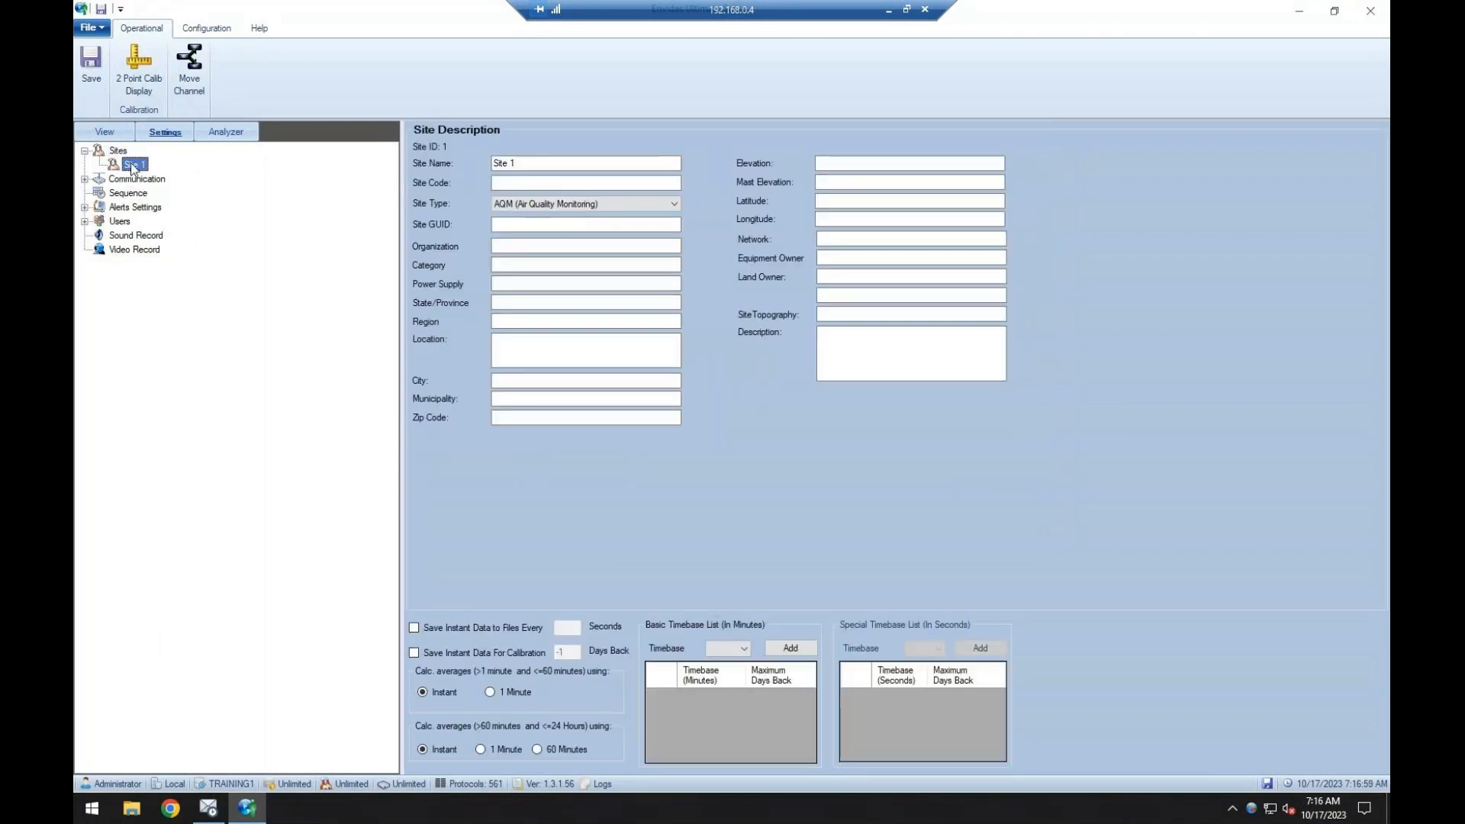
left_click(503, 184)
key("shift+Tab")
key("BackSpace")
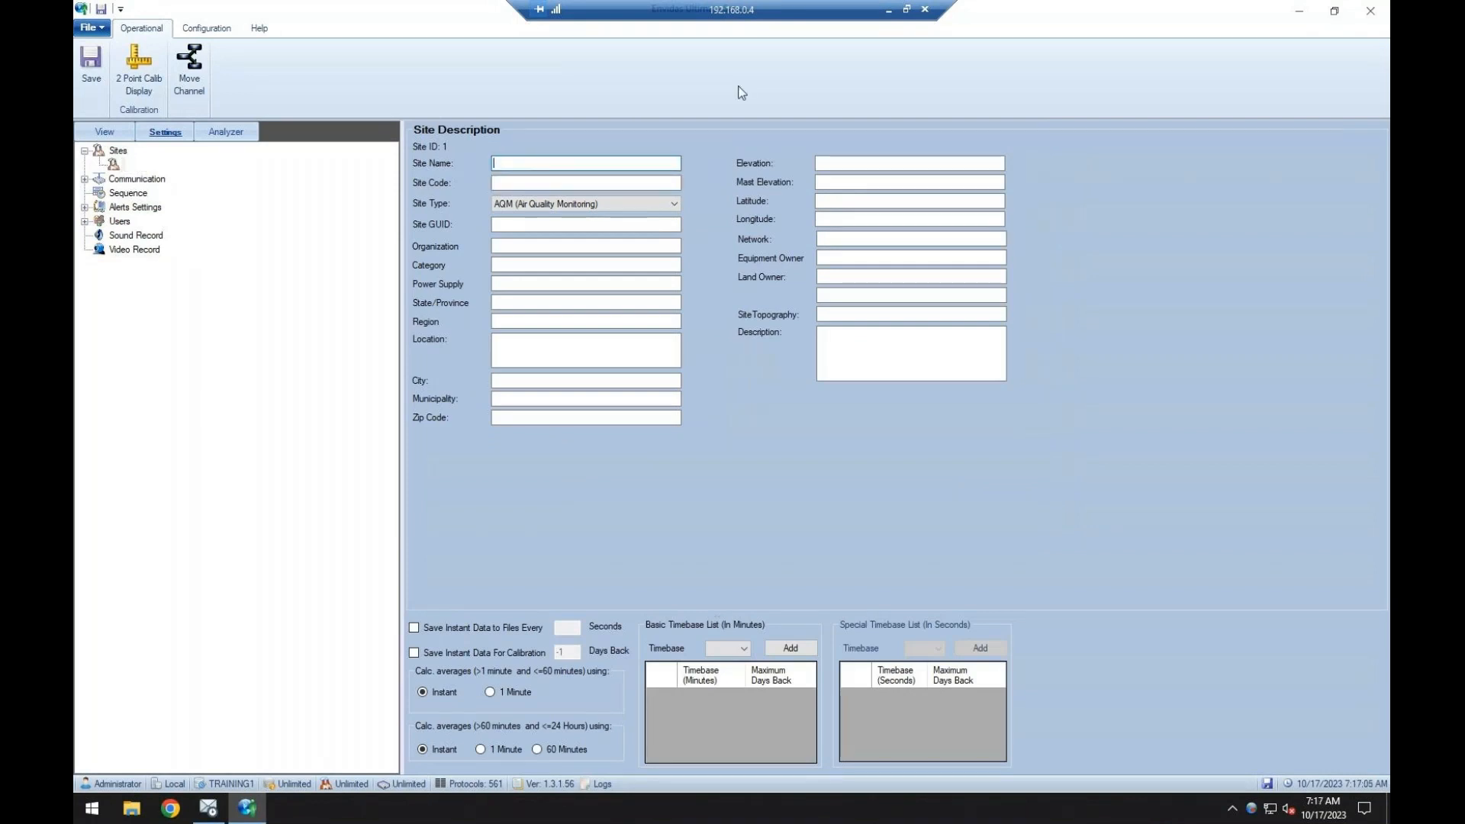
type("Training")
left_click(550, 183)
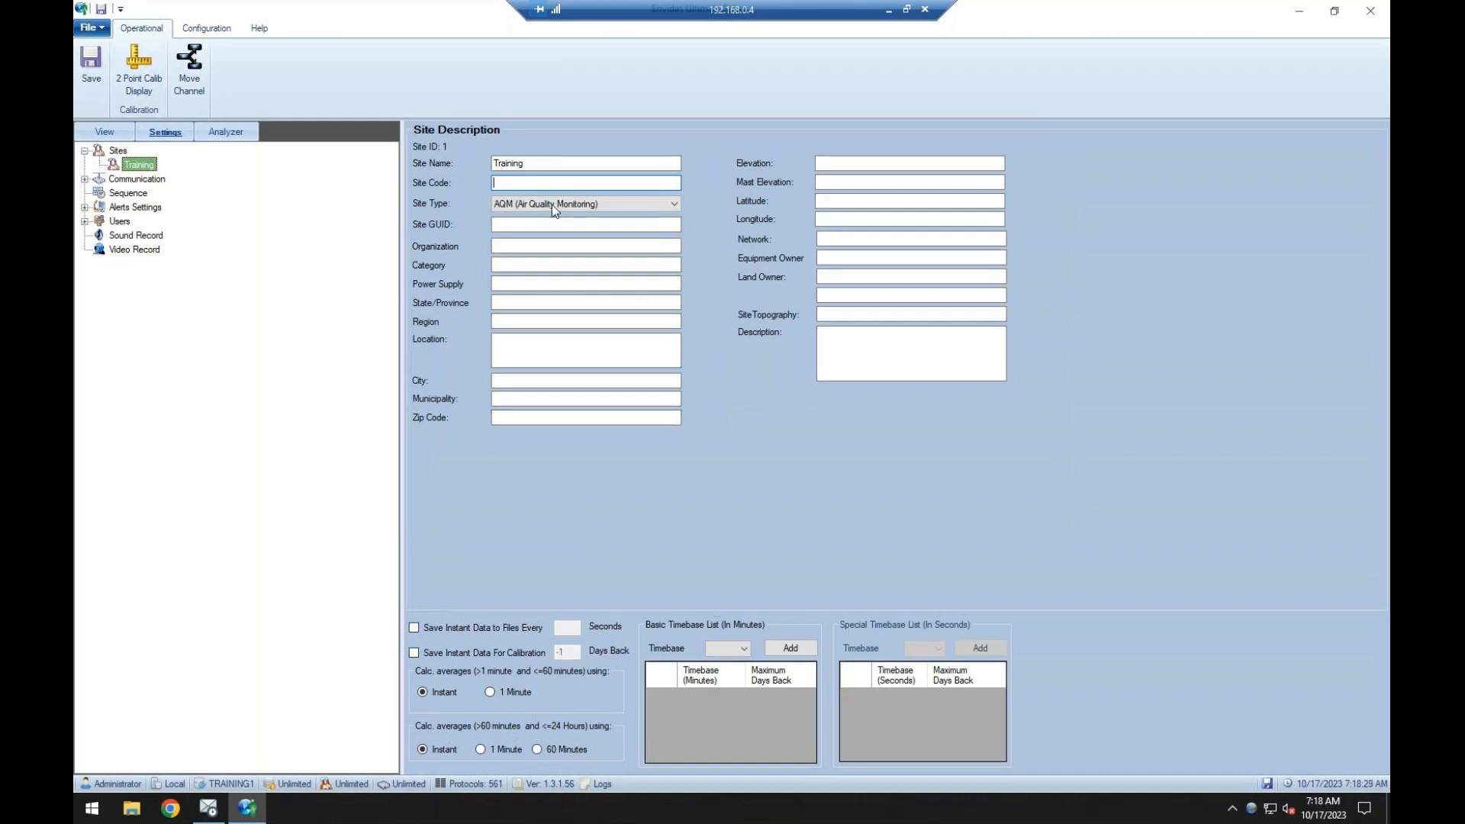
Add basic timebases of 1, 5 and 60 minutes to the Training site.
left_click_drag(539, 164, 456, 163)
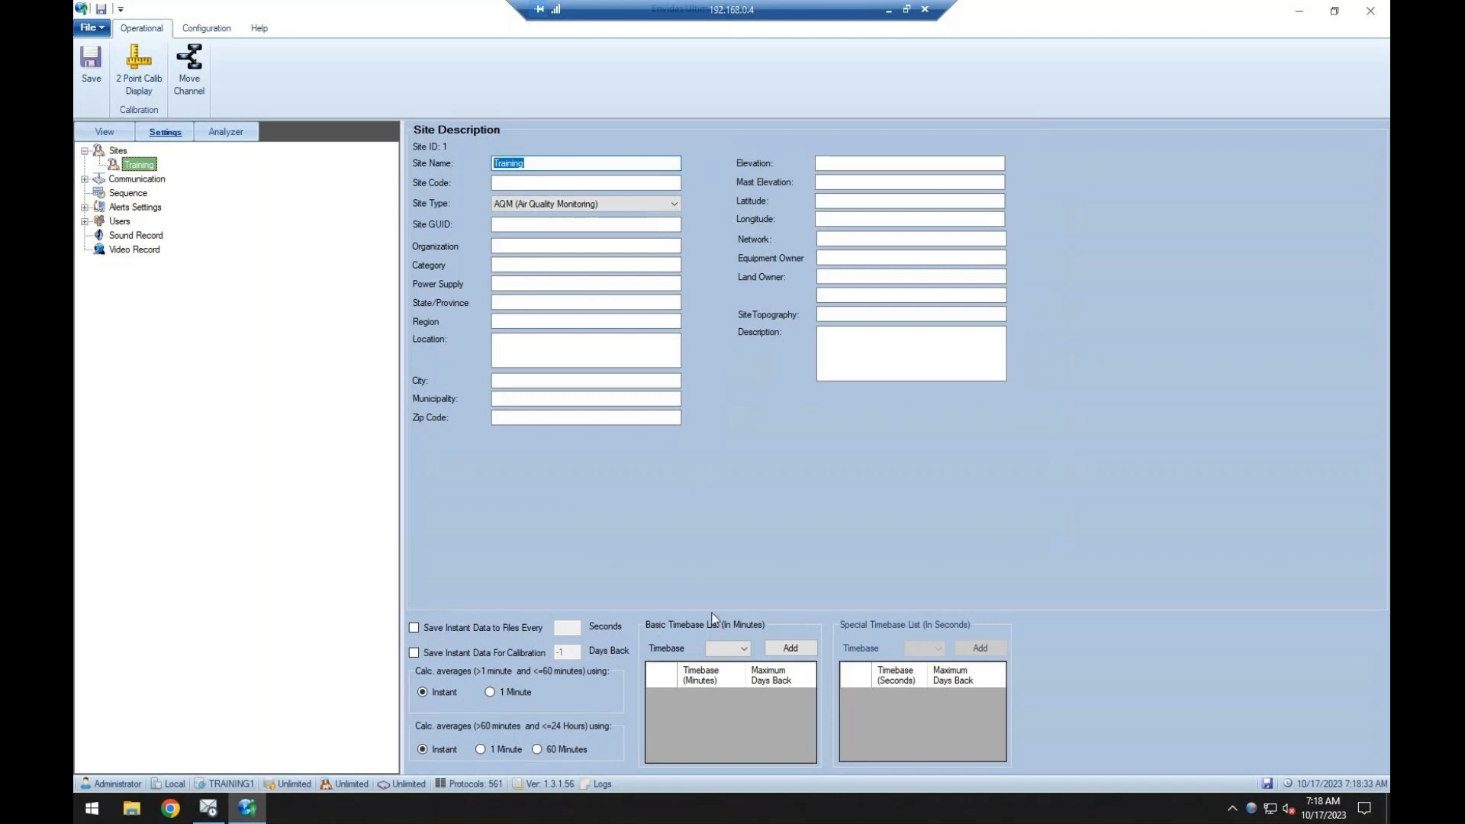
left_click(740, 648)
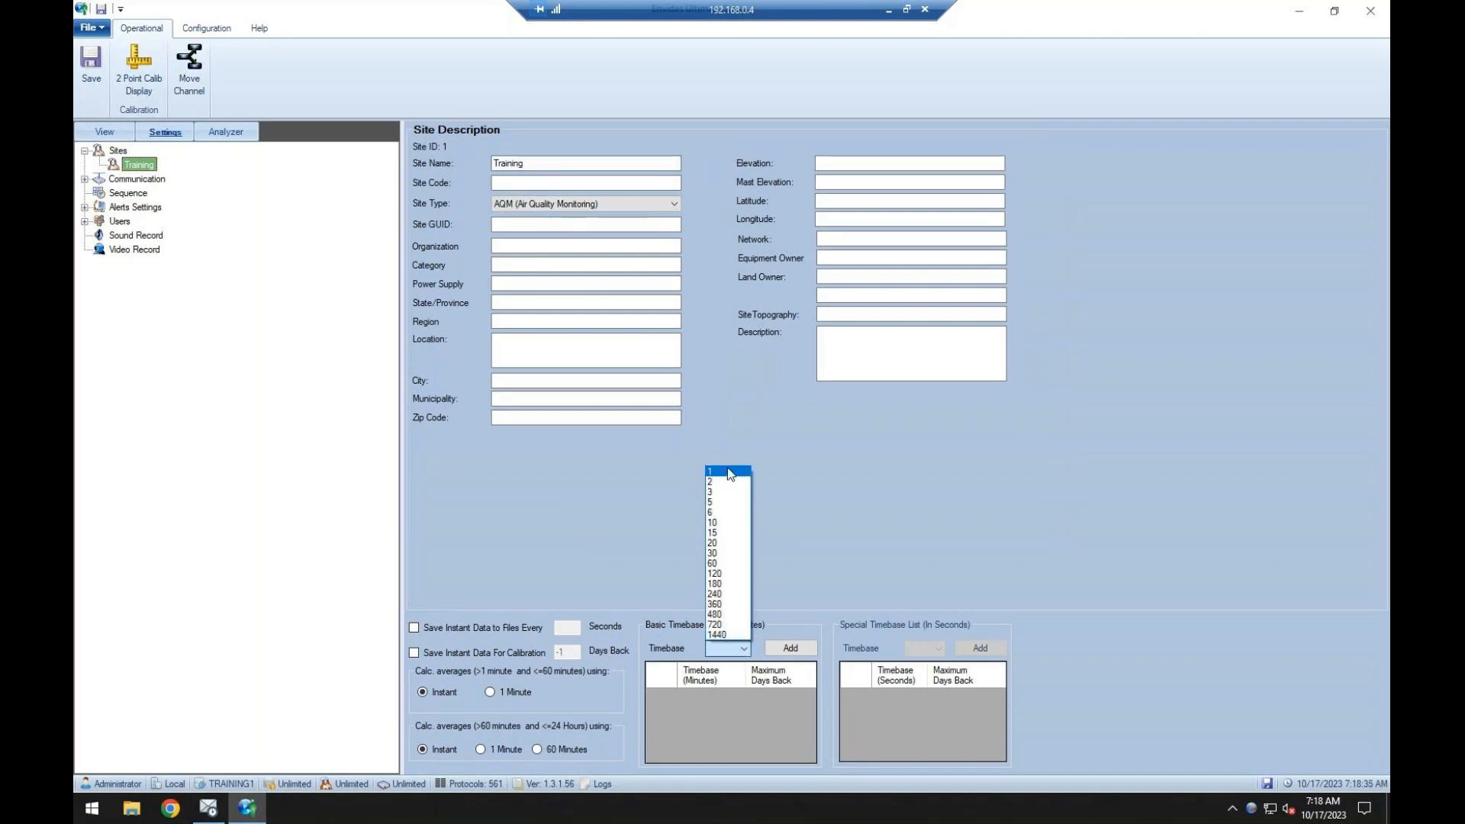
left_click(735, 472)
left_click(786, 649)
left_click(740, 648)
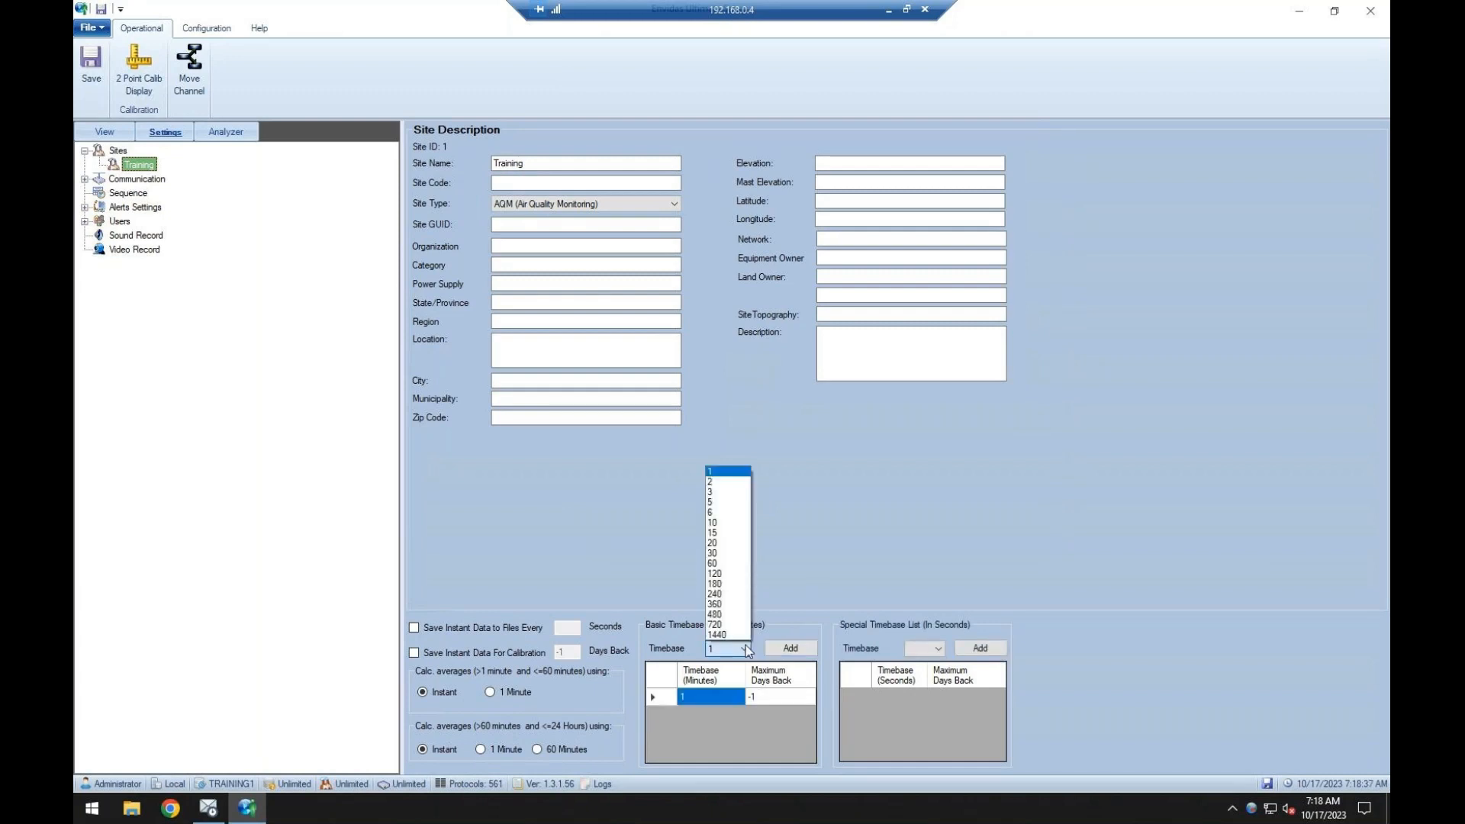
left_click(729, 481)
left_click(737, 649)
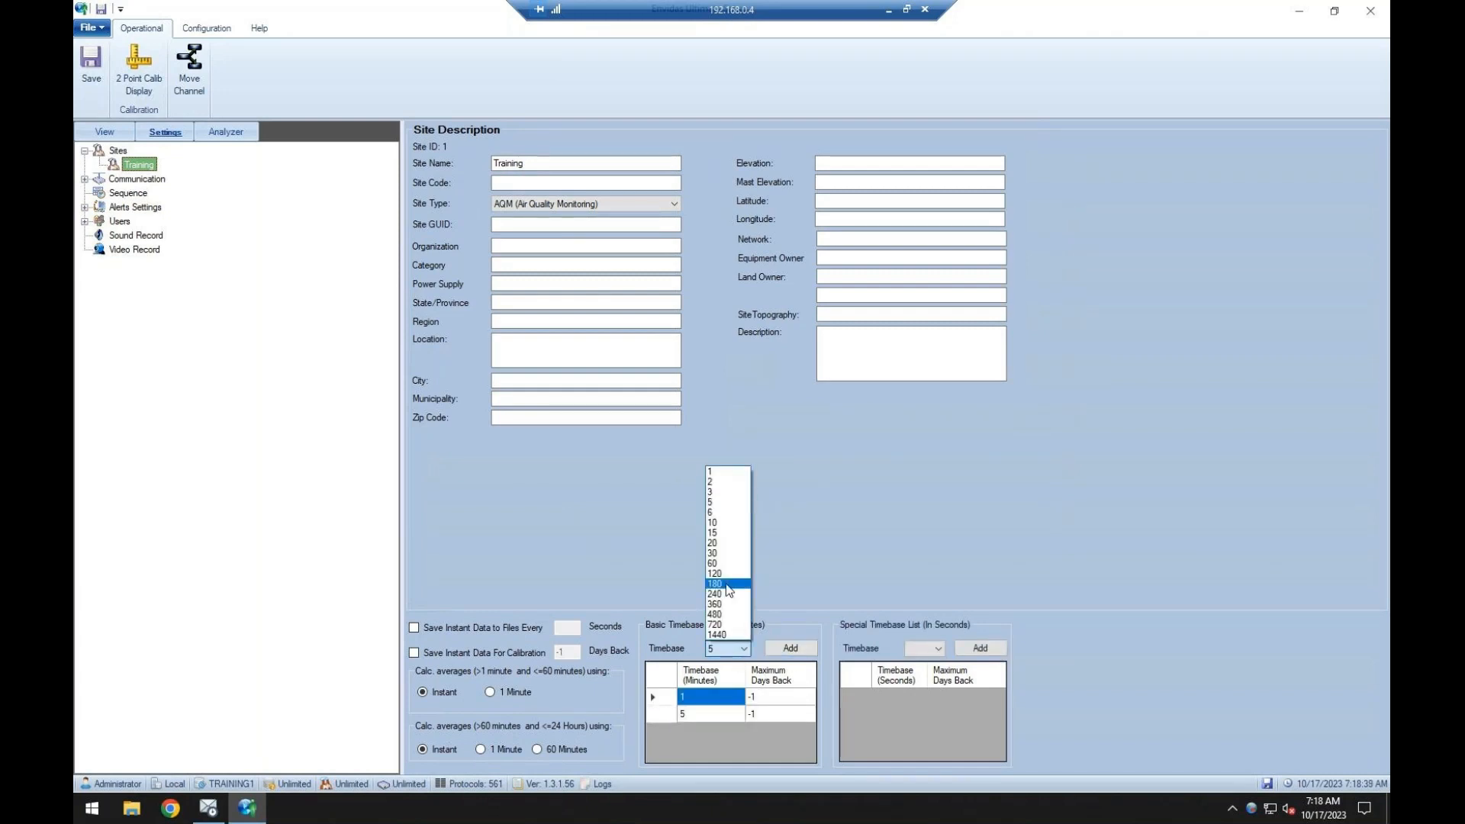
left_click(729, 585)
left_click(791, 648)
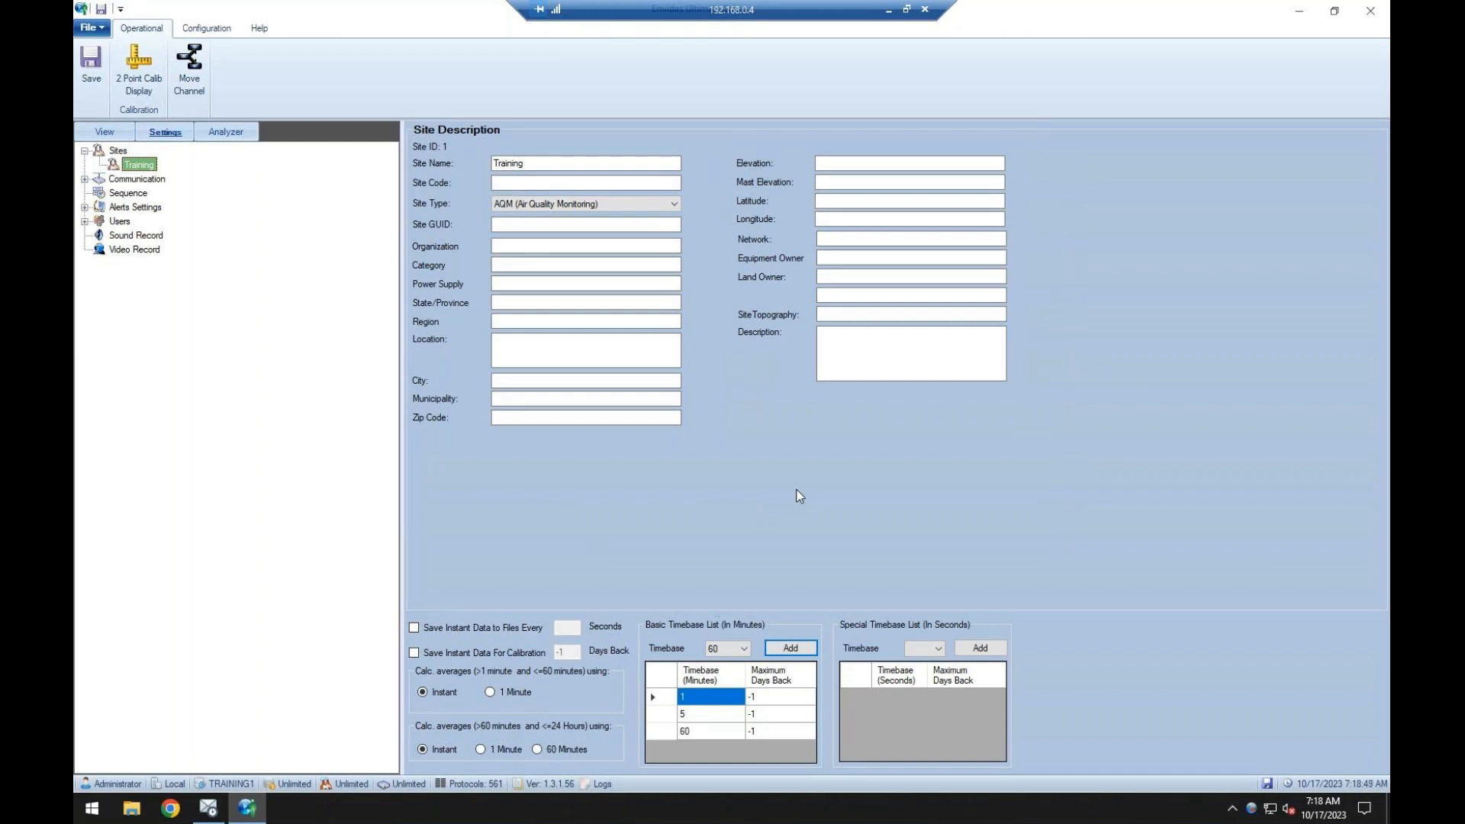
Try 365 maximum days back for the 1-minute timebase and set it back to -1.
left_click(778, 697)
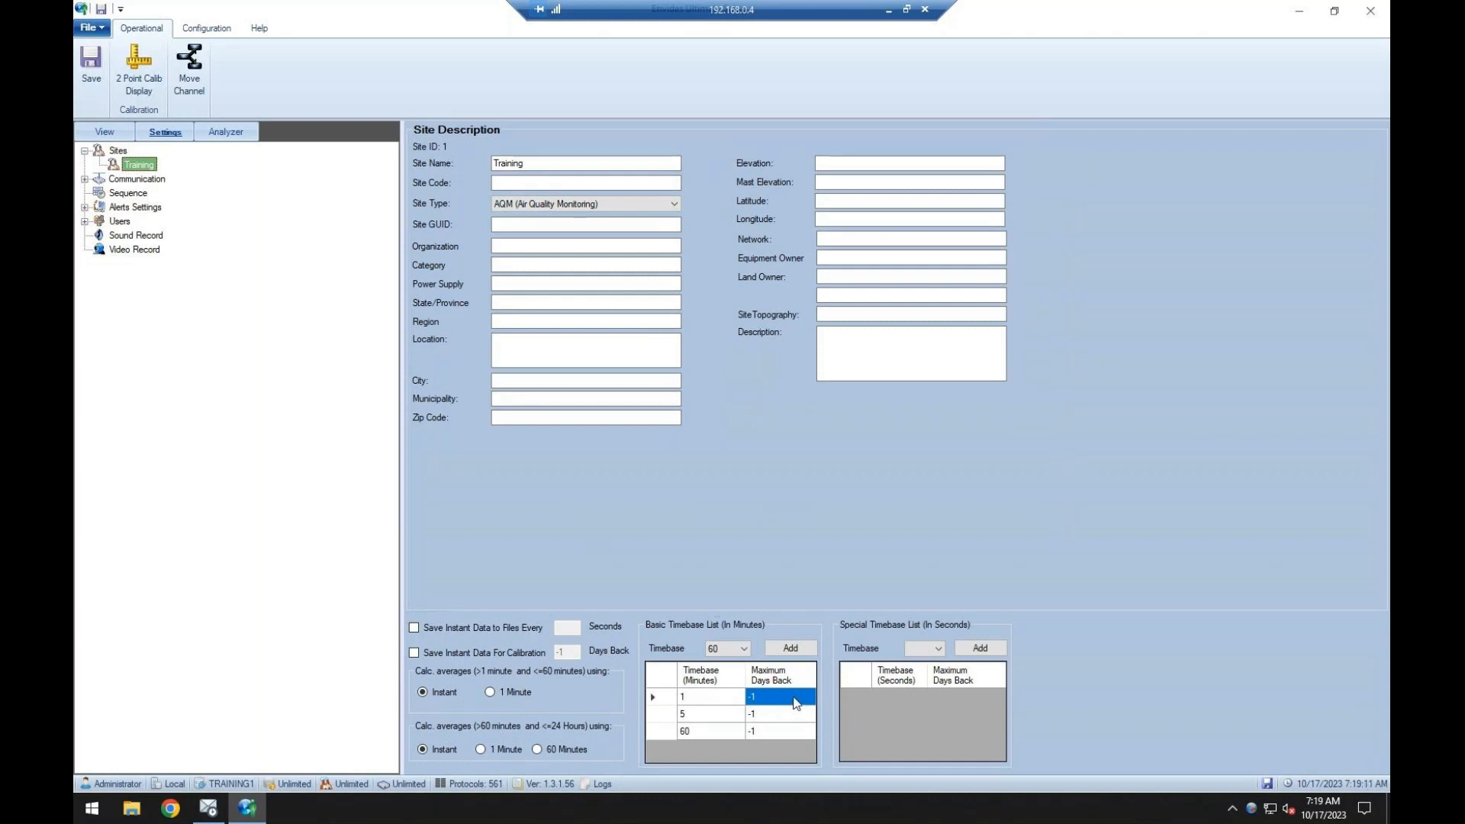
left_click(790, 700)
type("365")
left_click(785, 714)
left_click(780, 699)
type("-1")
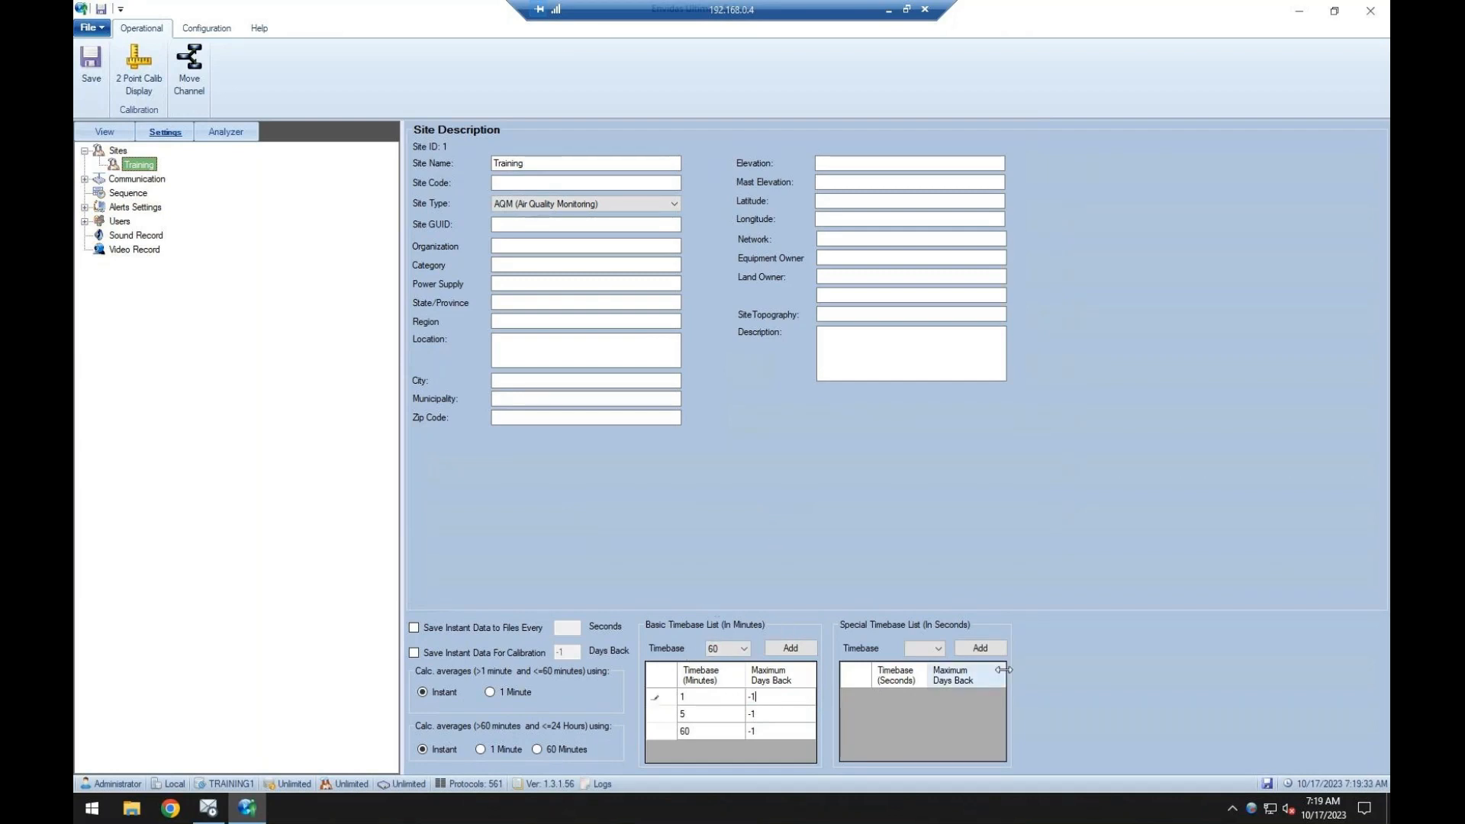
Check the special timebase choices in seconds without adding one and save the site settings.
left_click(936, 649)
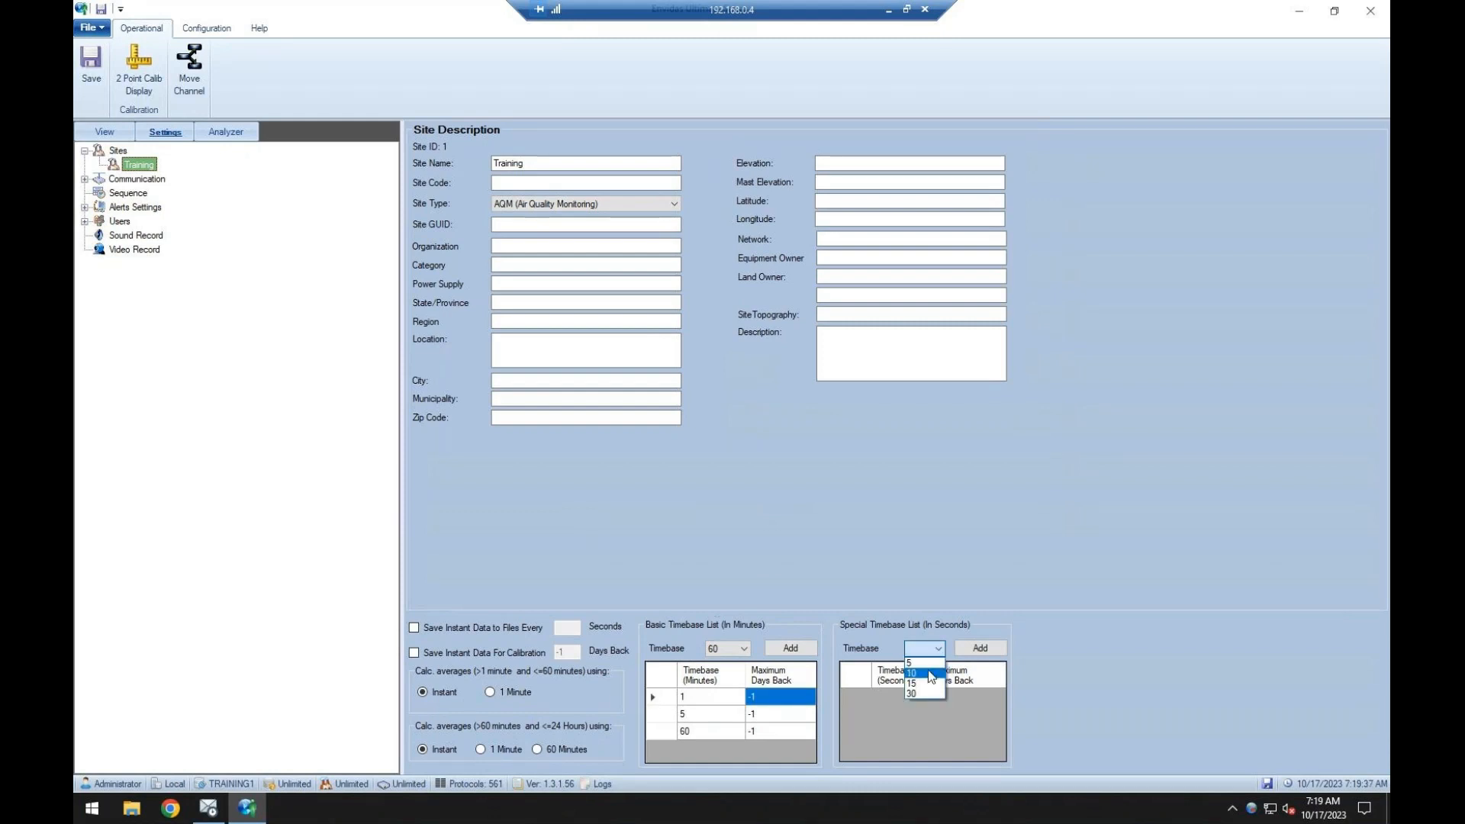
left_click(922, 651)
left_click(93, 77)
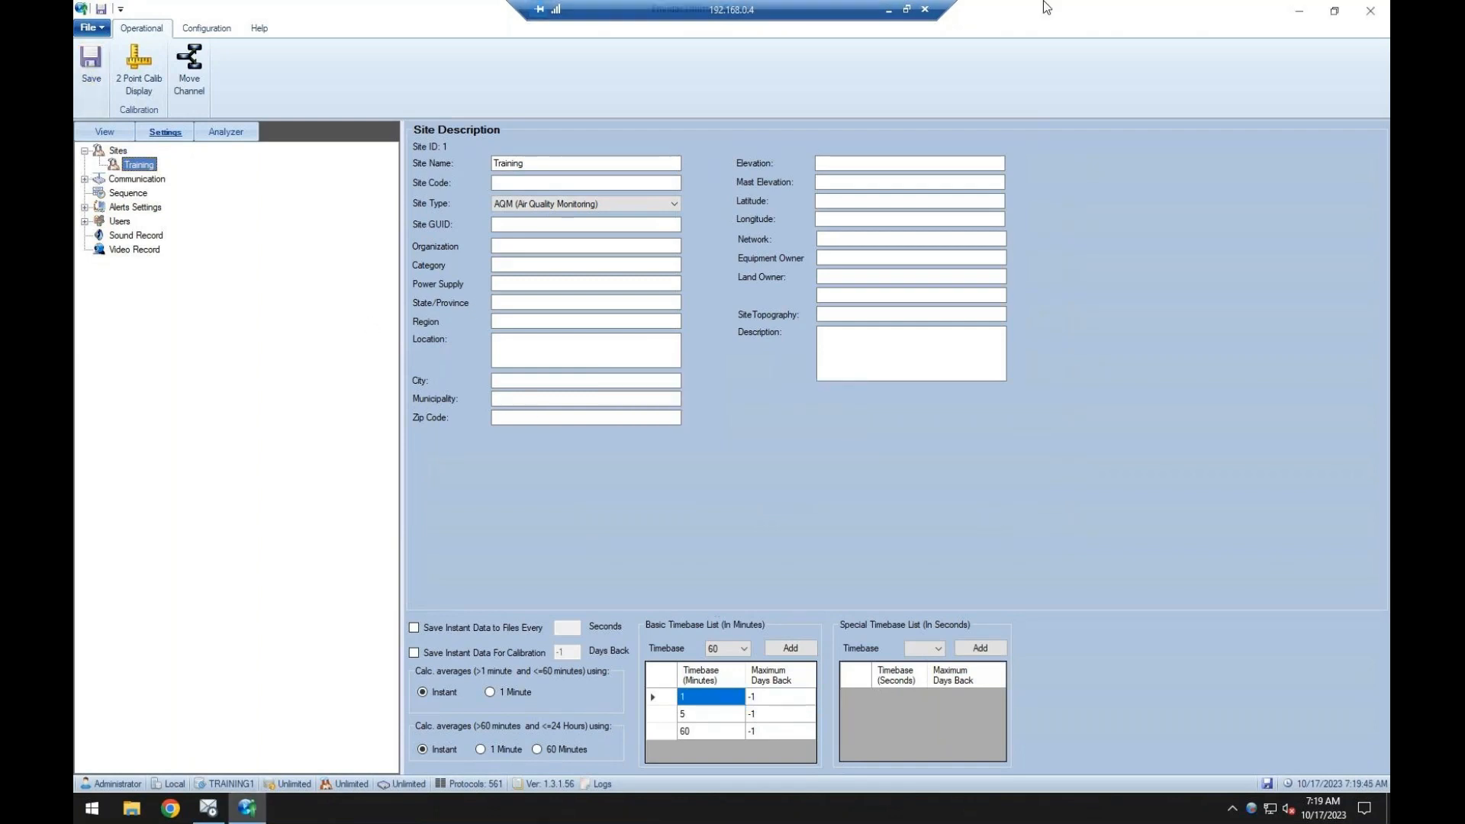
Expand the Communication and Users settings and examine the Administrator account's user name and password fields.
left_click(84, 179)
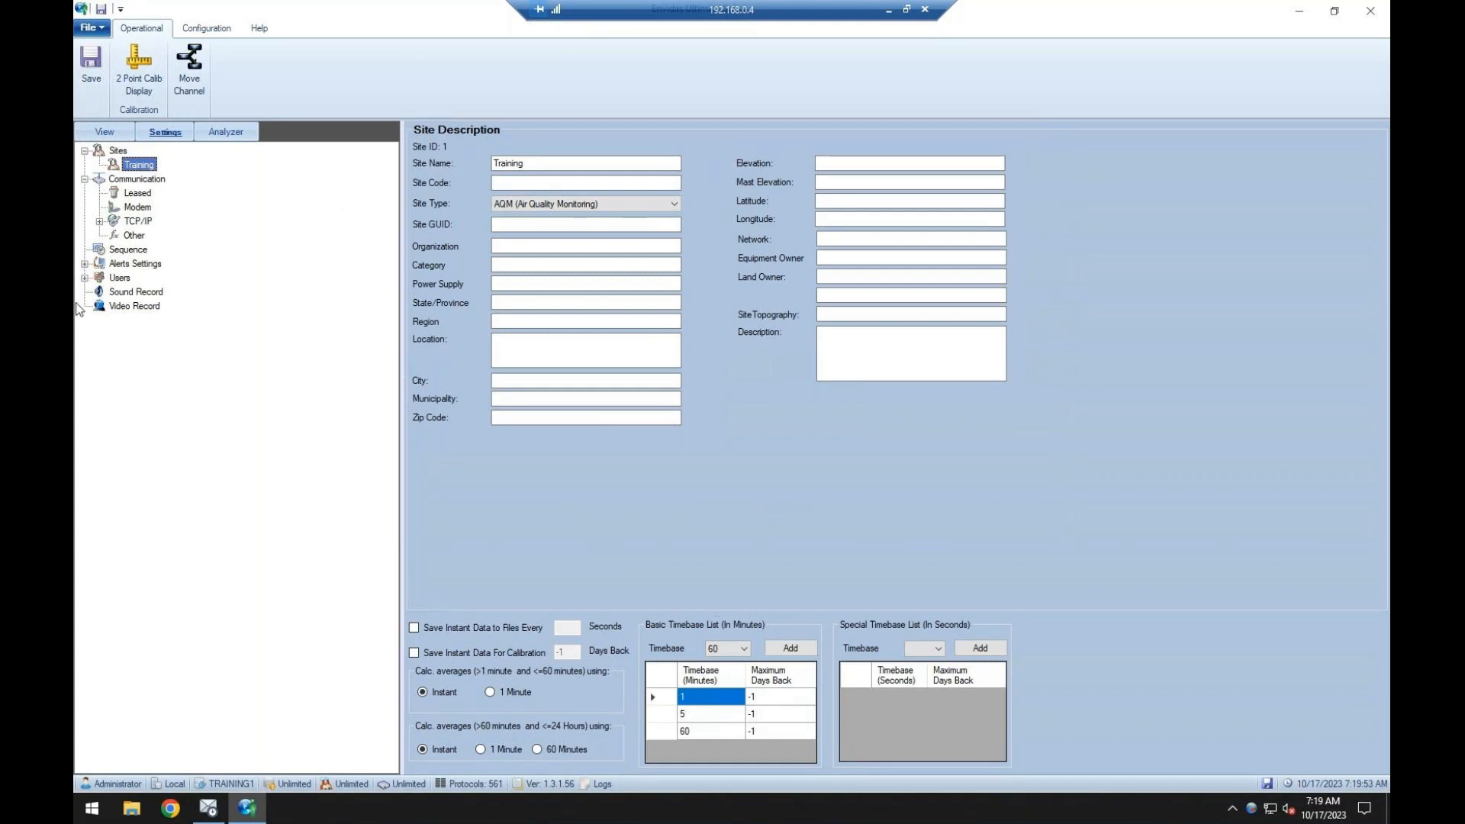
left_click(84, 278)
left_click(131, 292)
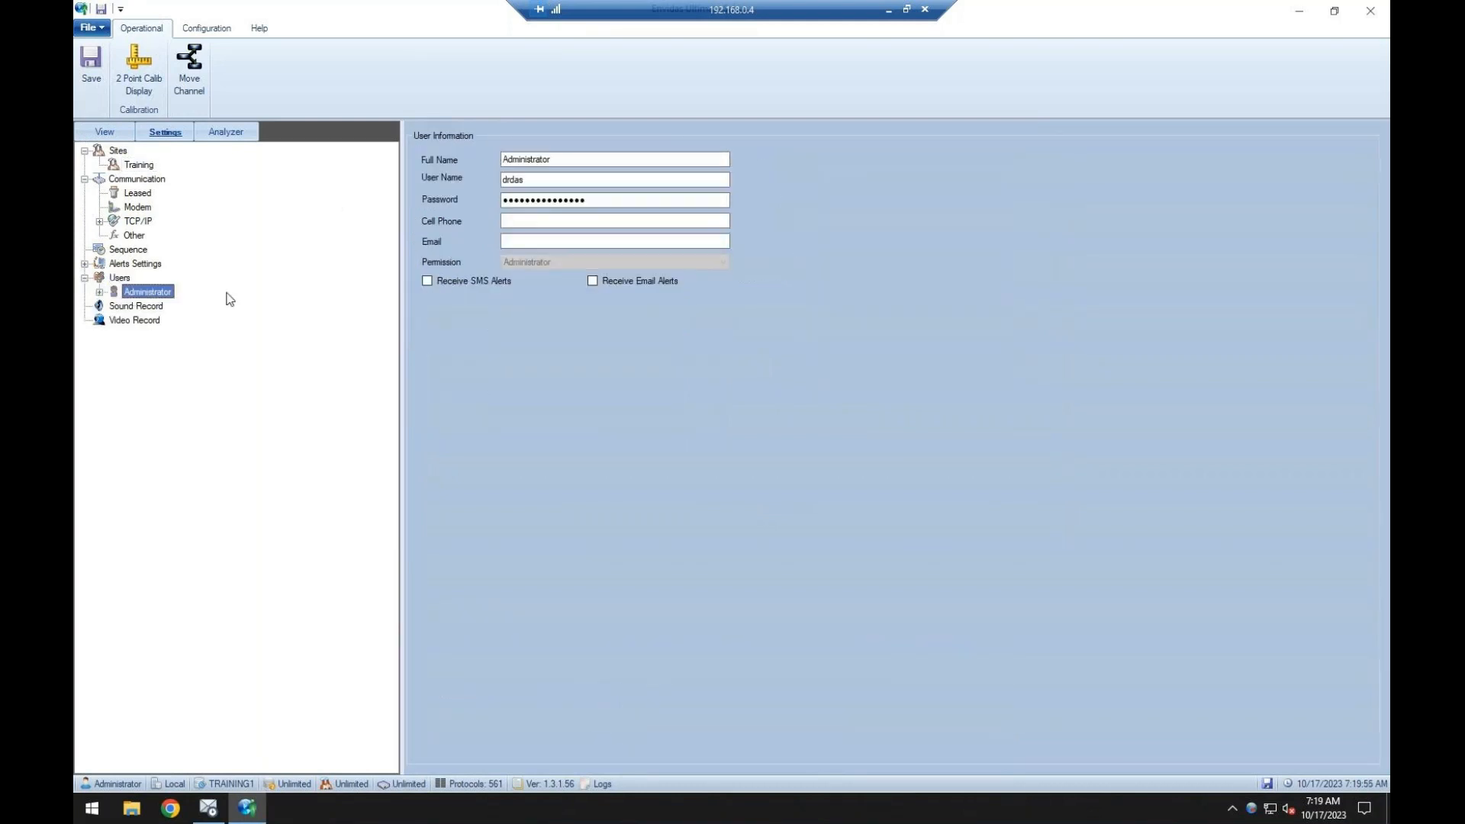
left_click(540, 200)
double_click(557, 180)
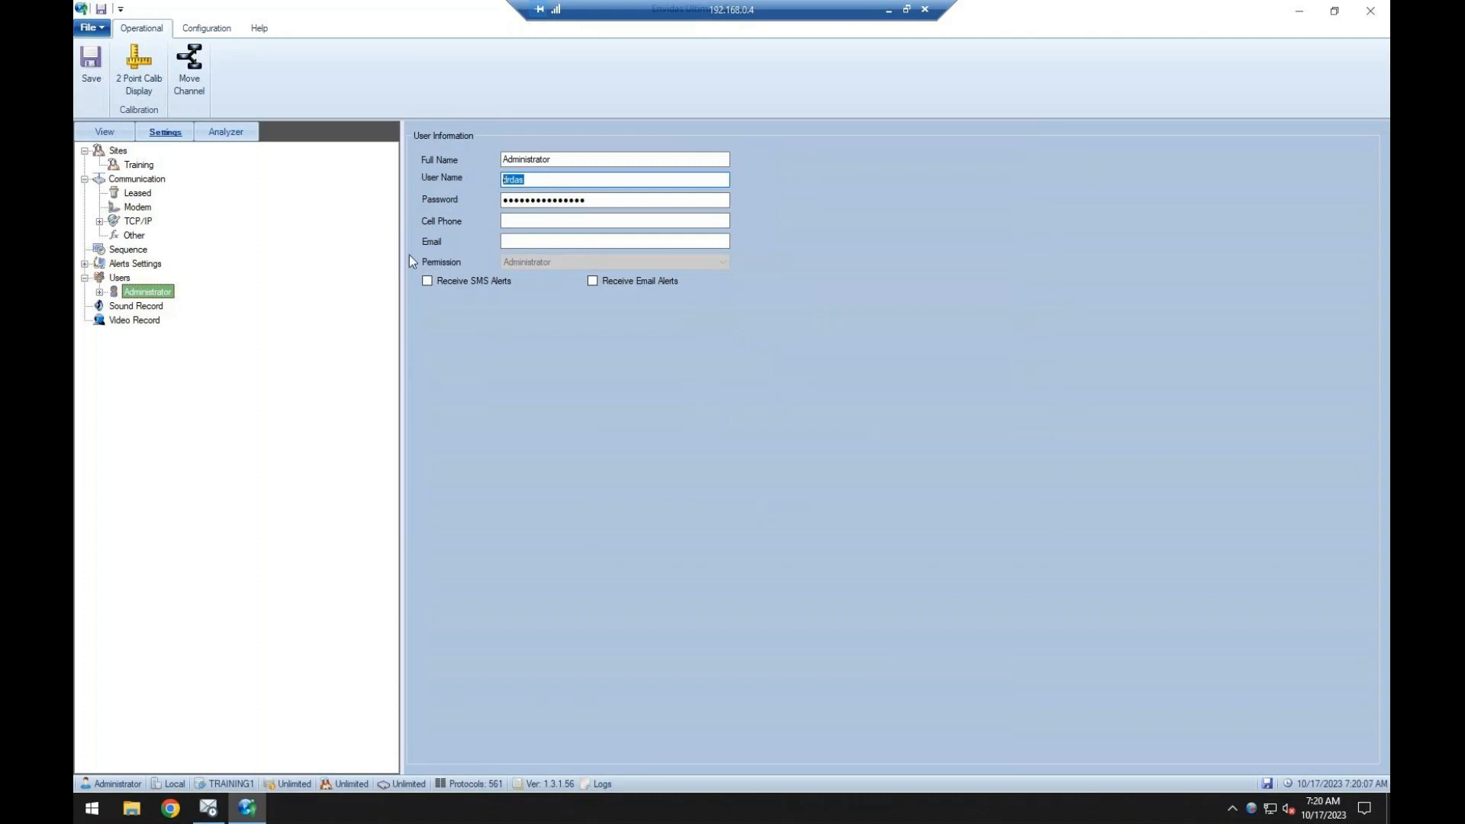
Try to leave the Administrator's user name field for other fields and the Training site.
left_click(123, 279)
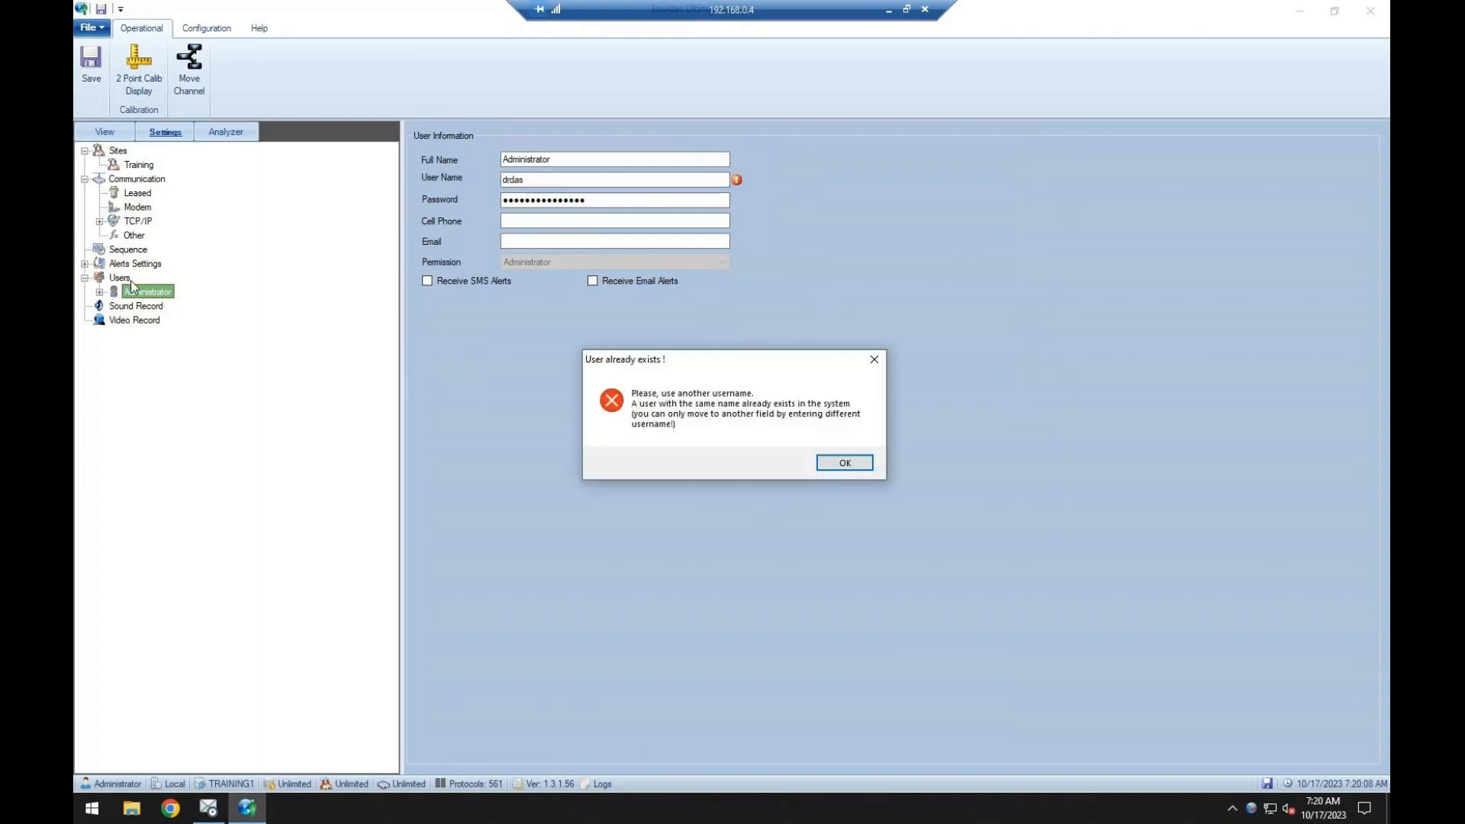
left_click(824, 466)
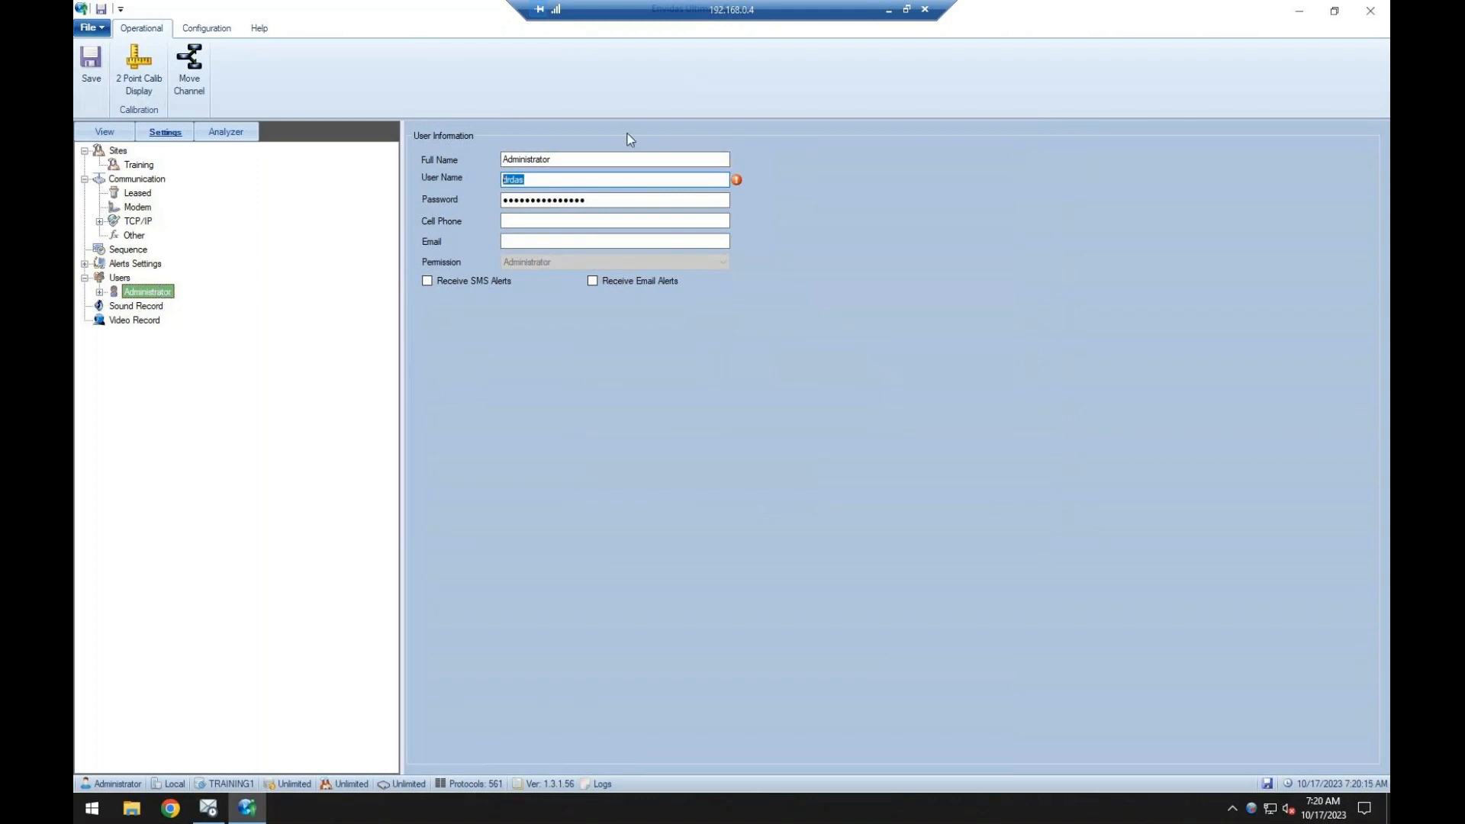
left_click(638, 183)
left_click(647, 157)
left_click(840, 462)
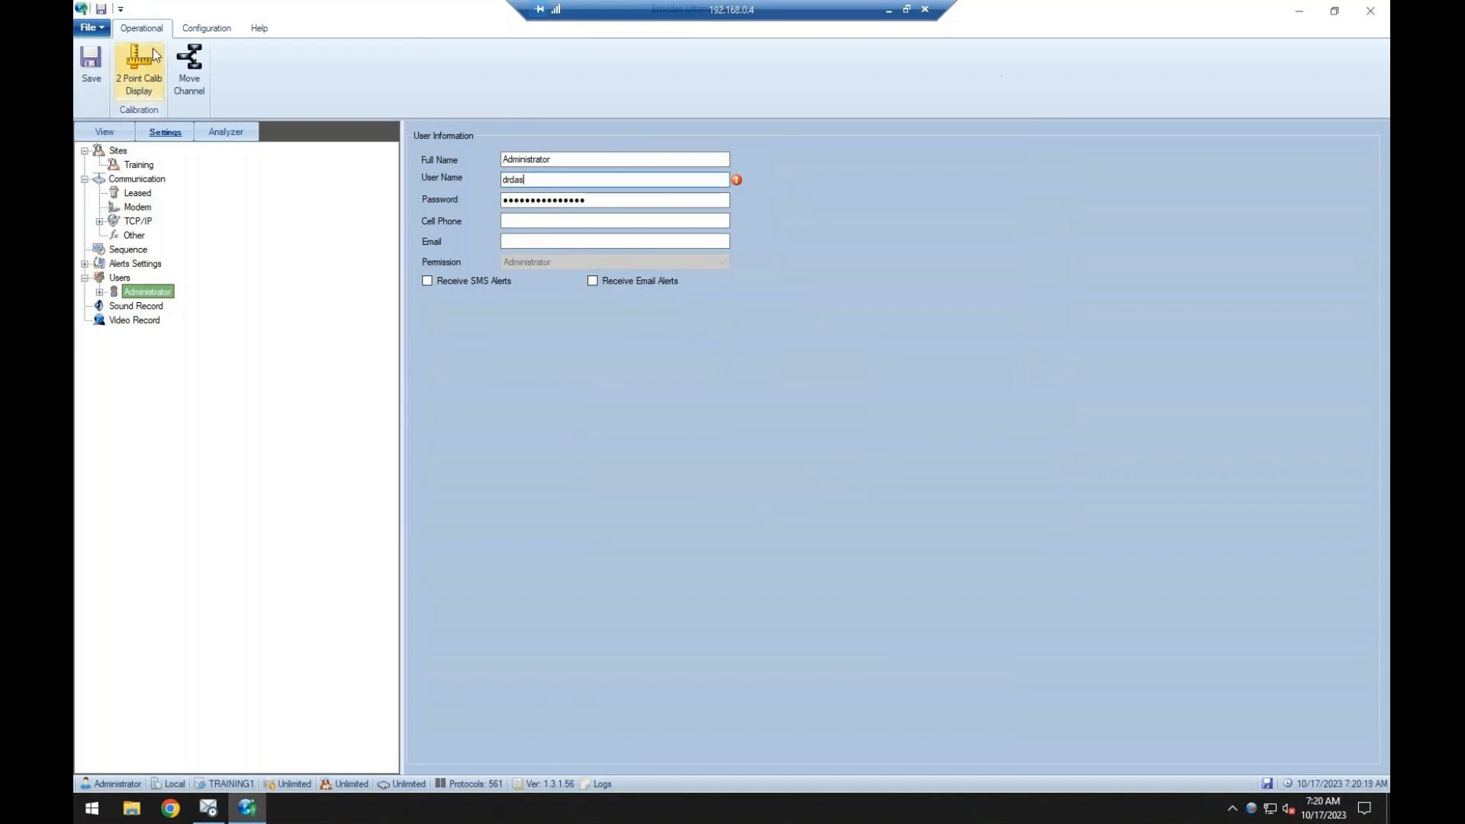
left_click(206, 28)
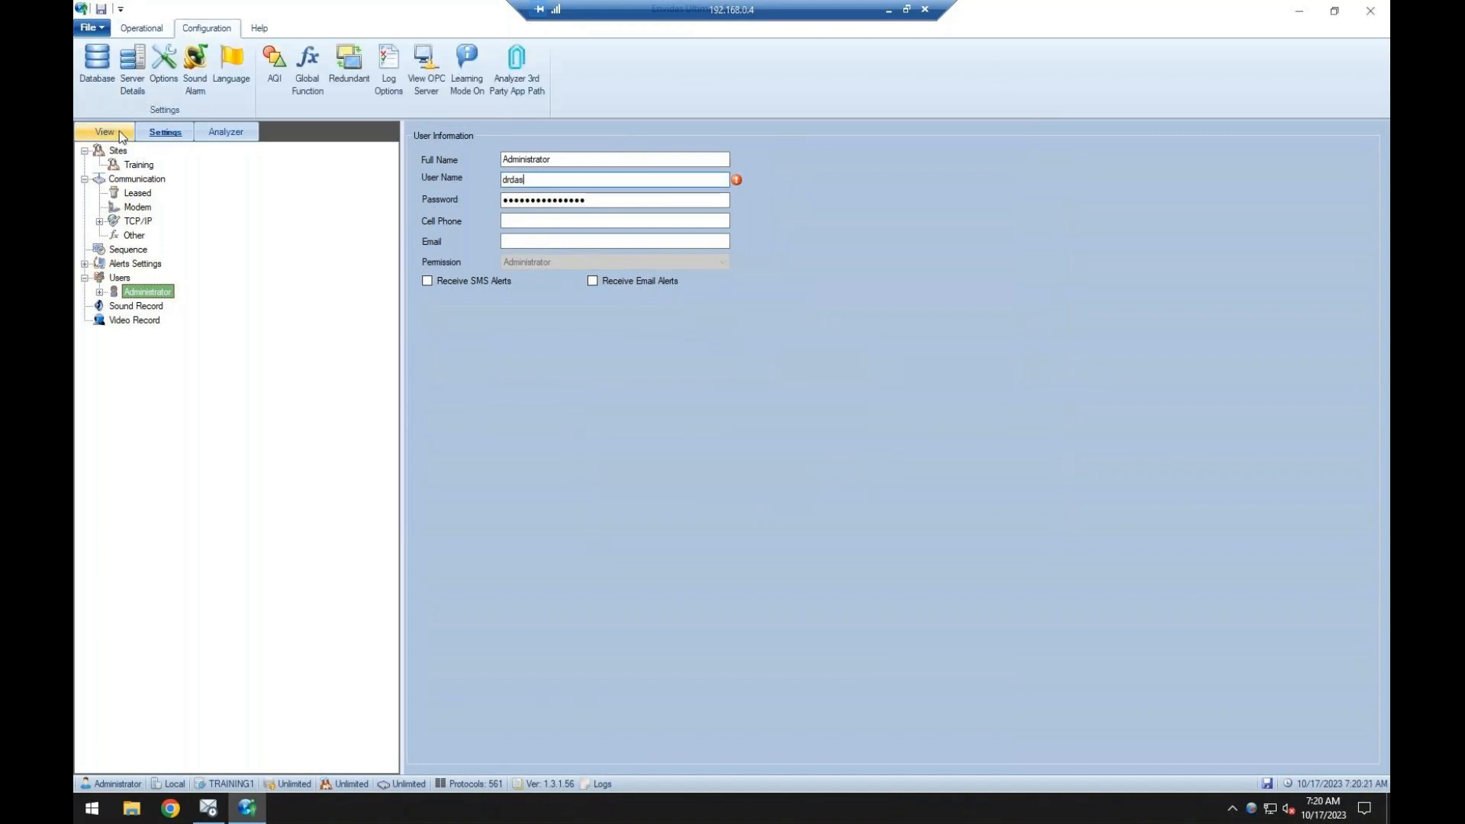
left_click(139, 170)
left_click(839, 461)
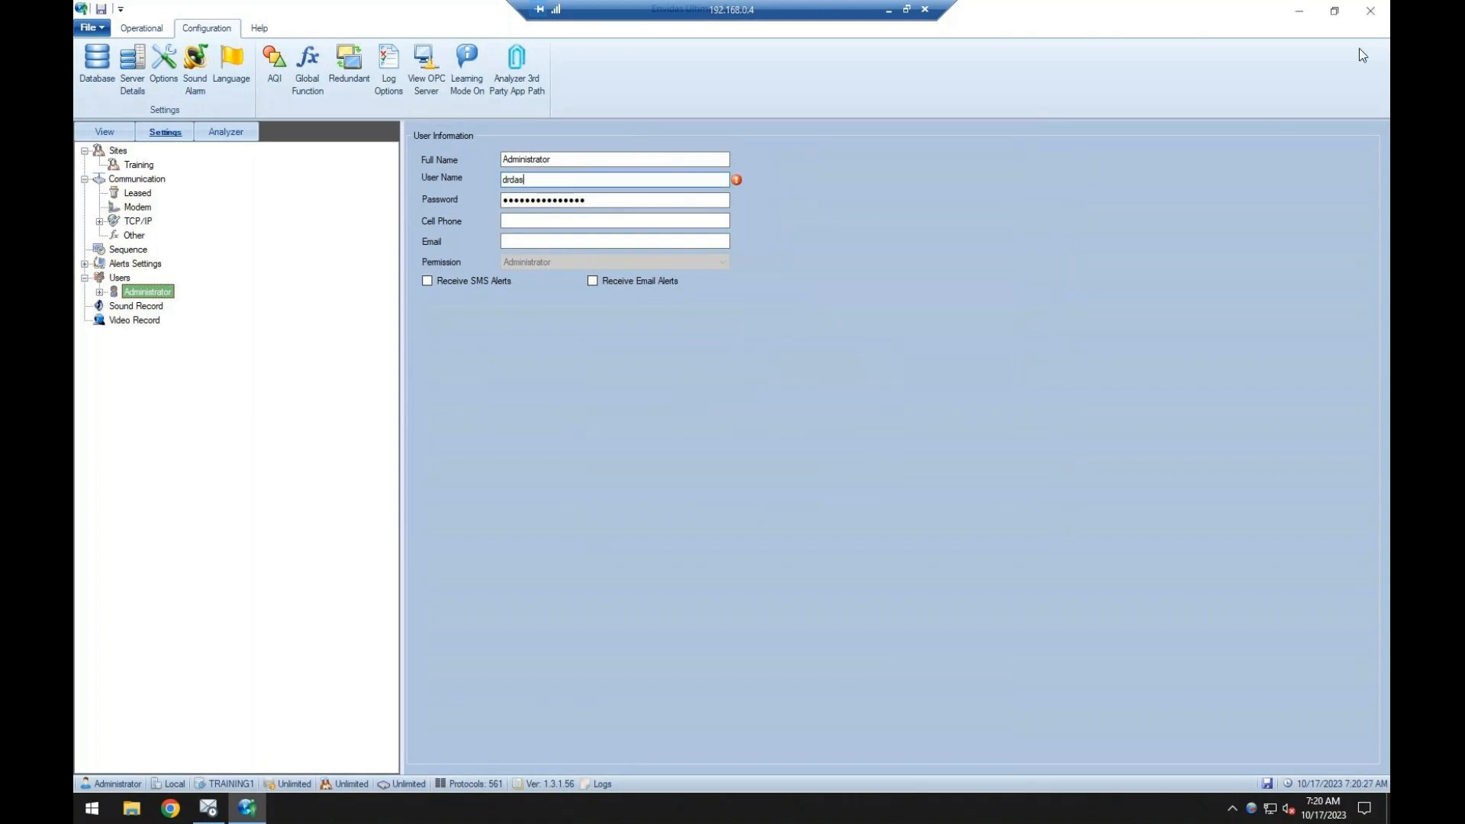
left_click(609, 202)
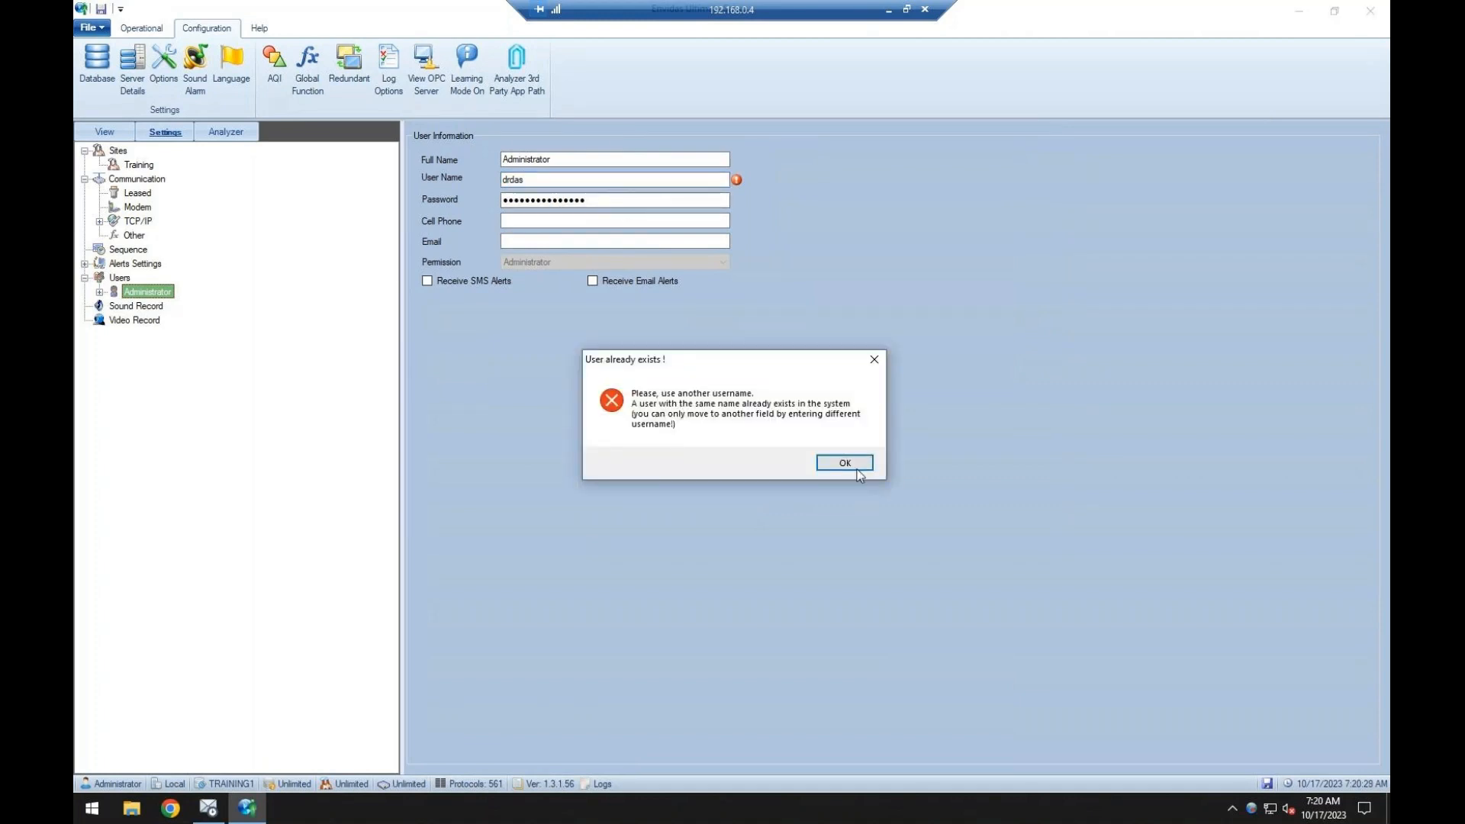
left_click(857, 468)
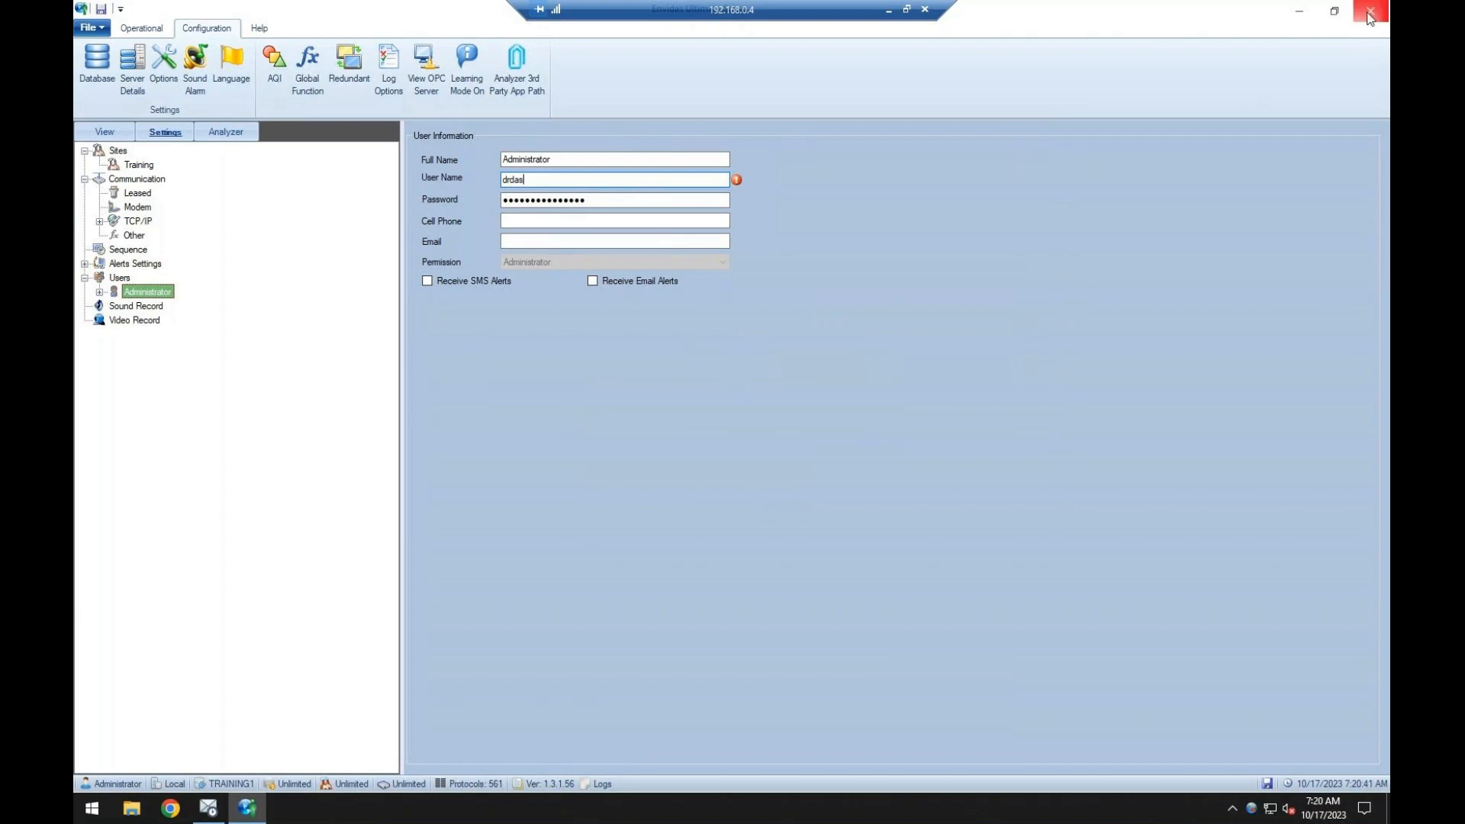
Force Envidas Ultimate Setup to close by ending its task in Task Manager, and close Task Manager.
right_click(606, 801)
left_click(671, 722)
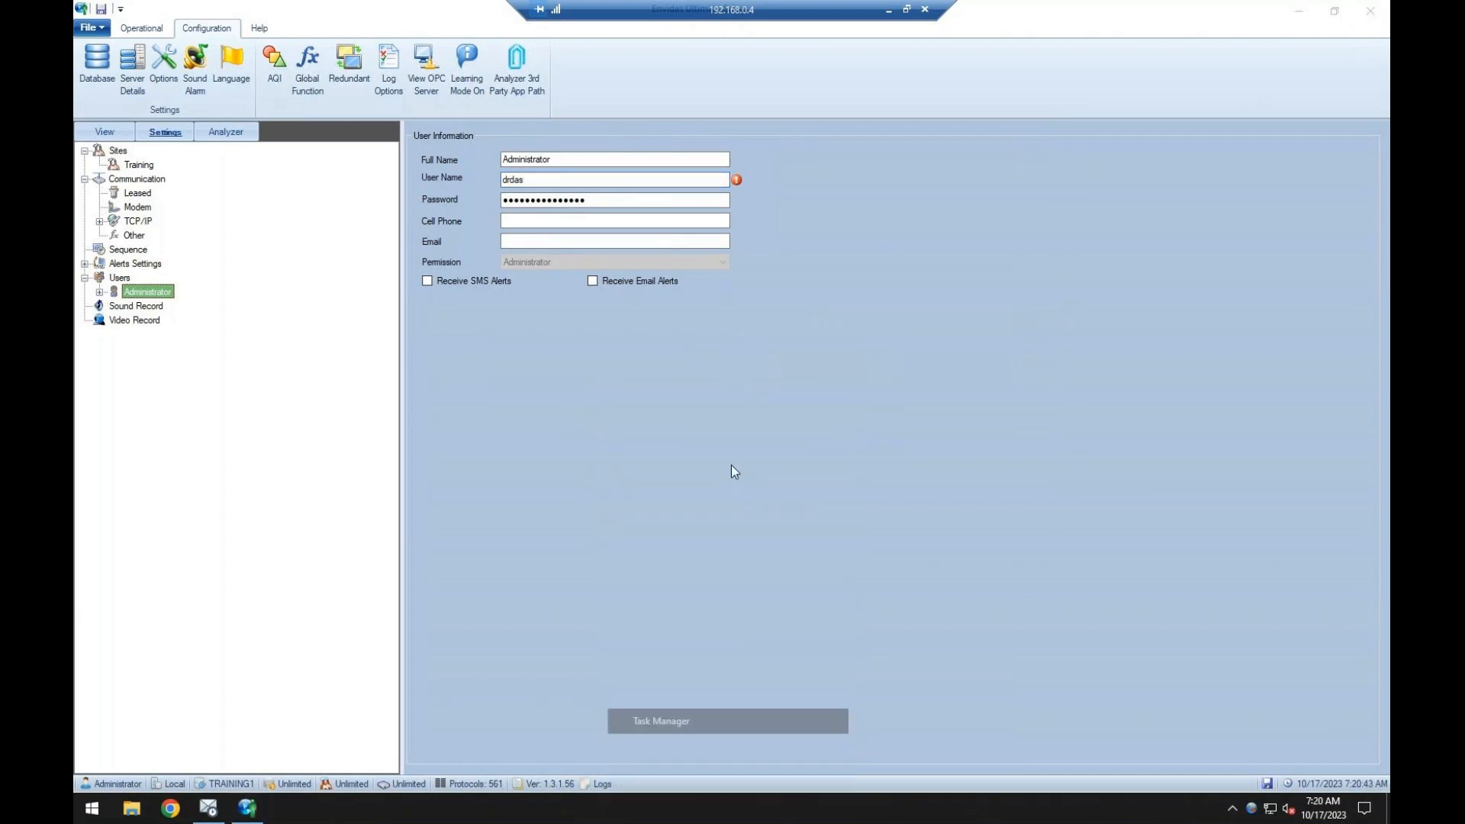
right_click(225, 198)
left_click(241, 219)
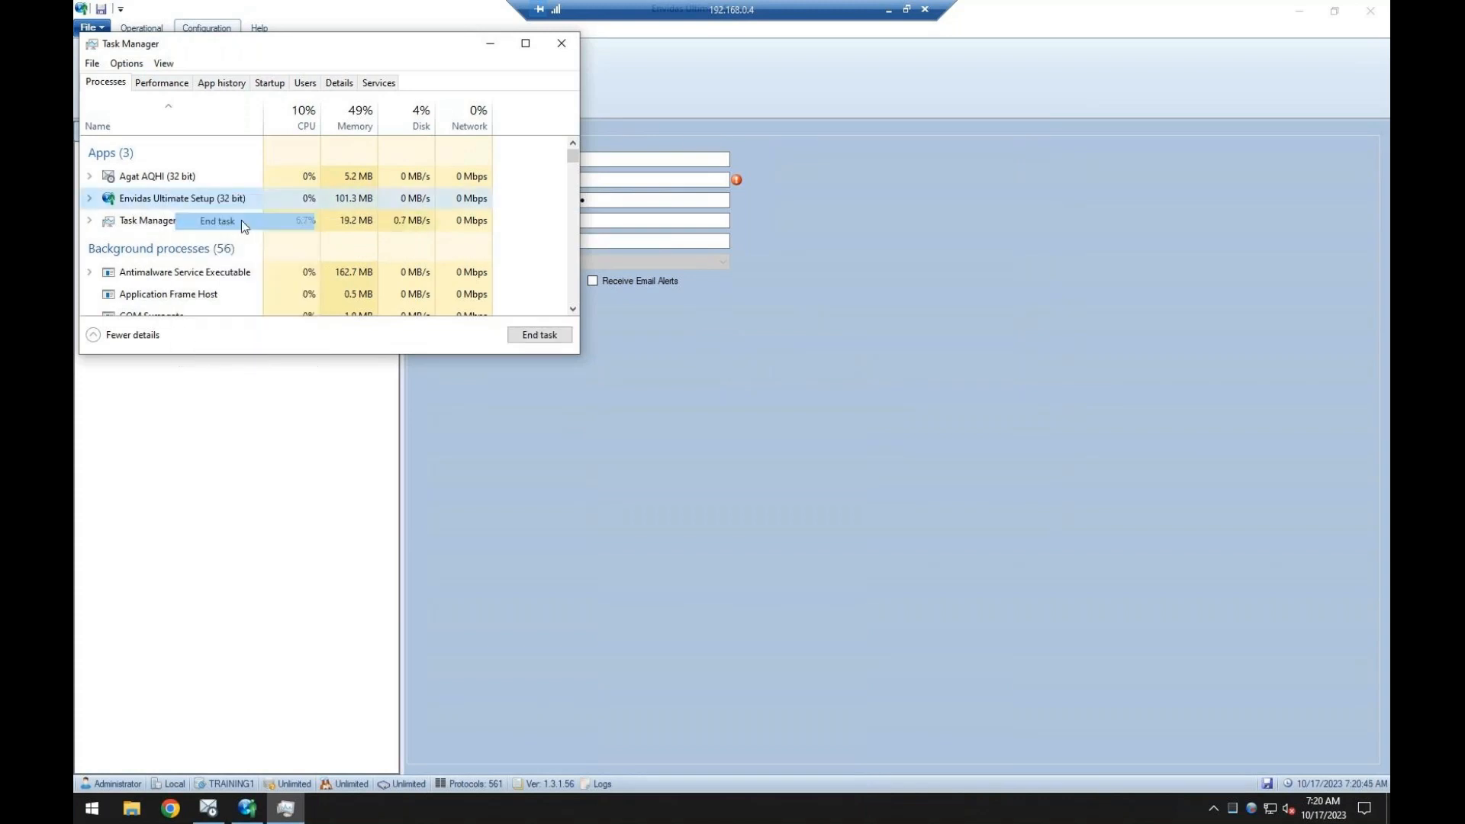
left_click_drag(462, 45, 520, 170)
left_click(619, 167)
Relaunch Envidas Ultimate Setup from the desktop and log in with the account password.
double_click(516, 187)
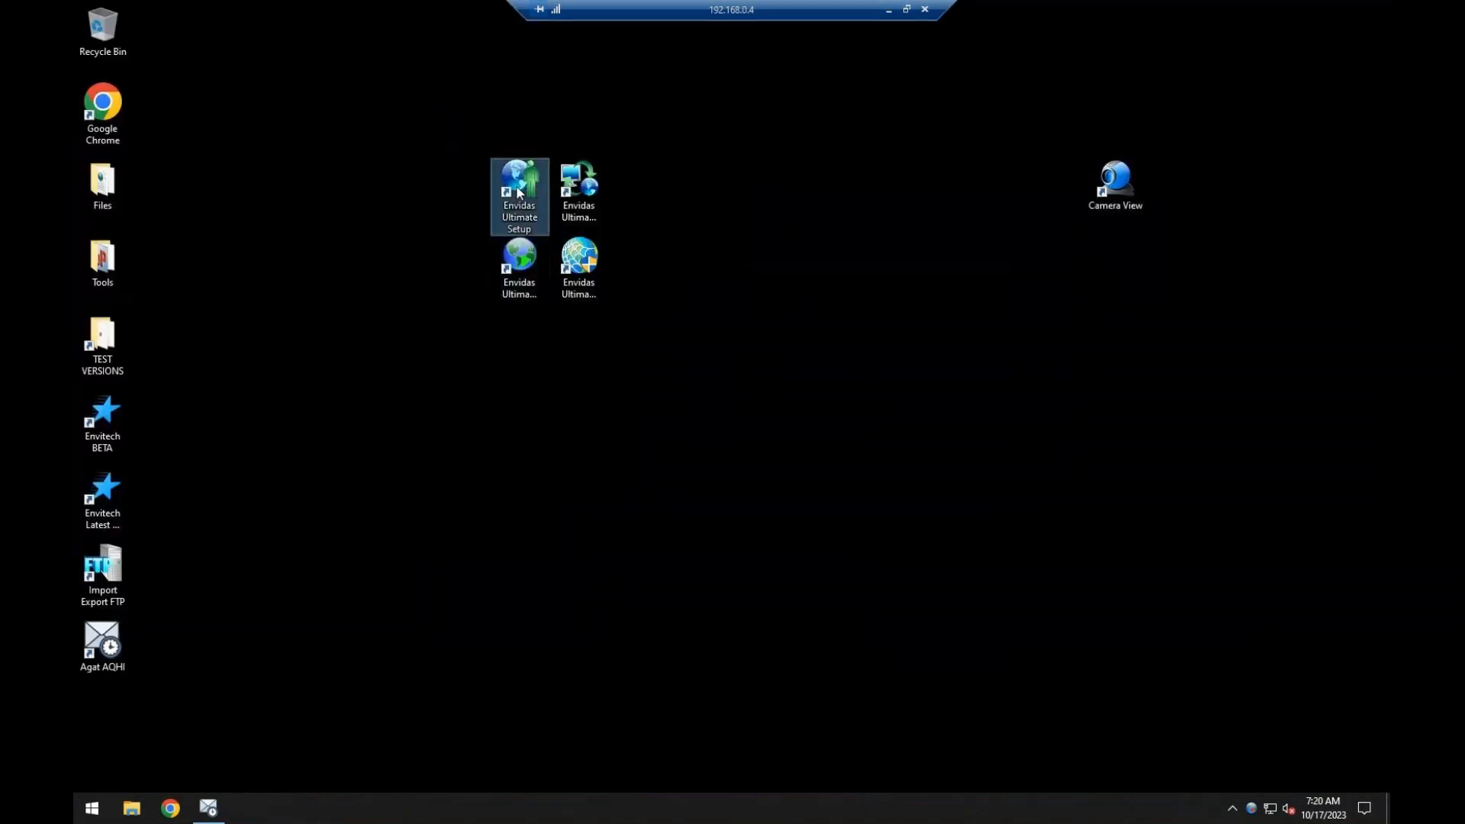
right_click(516, 190)
left_click(552, 203)
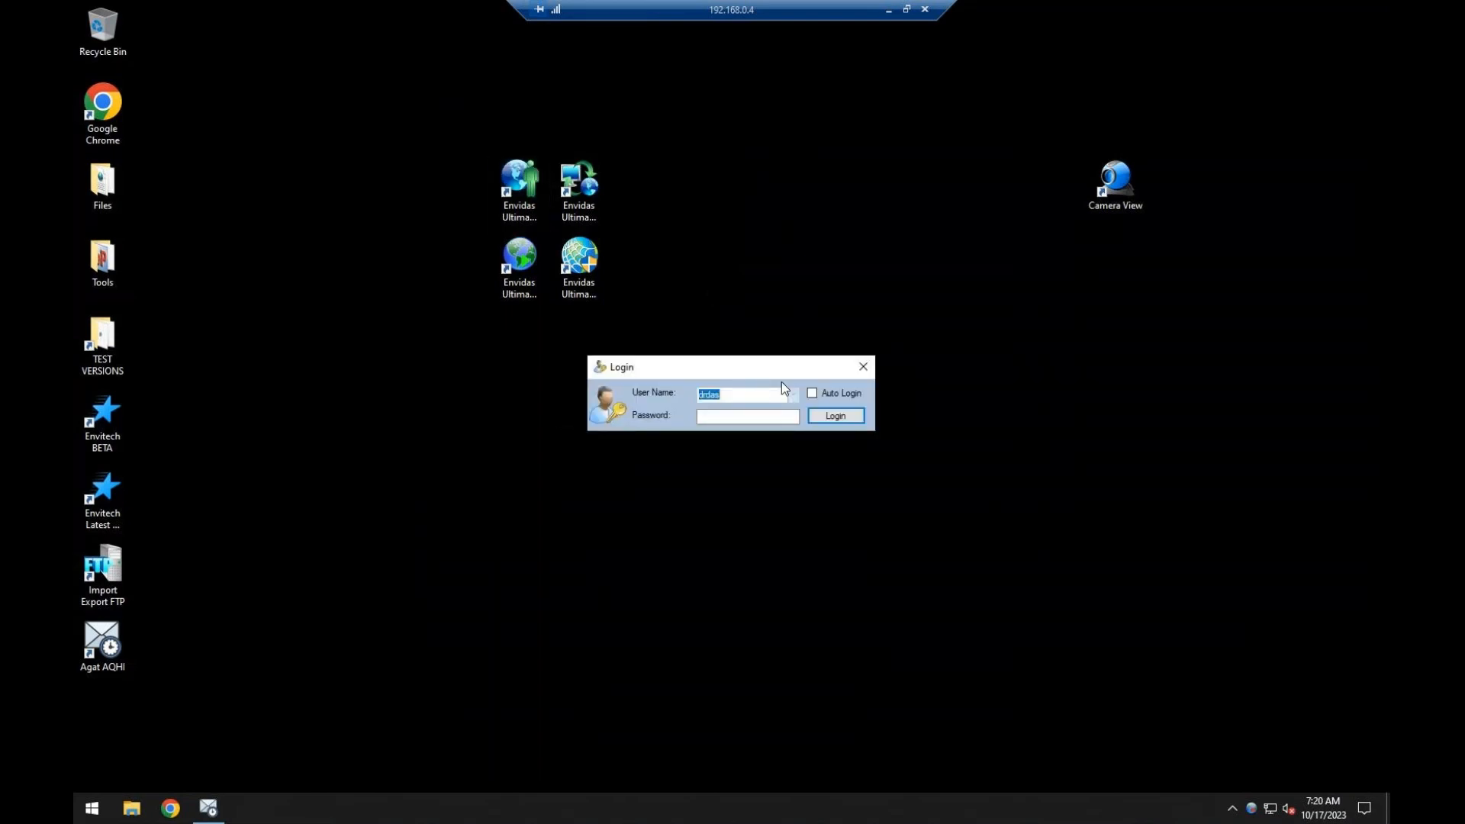
left_click(773, 417)
type("•••")
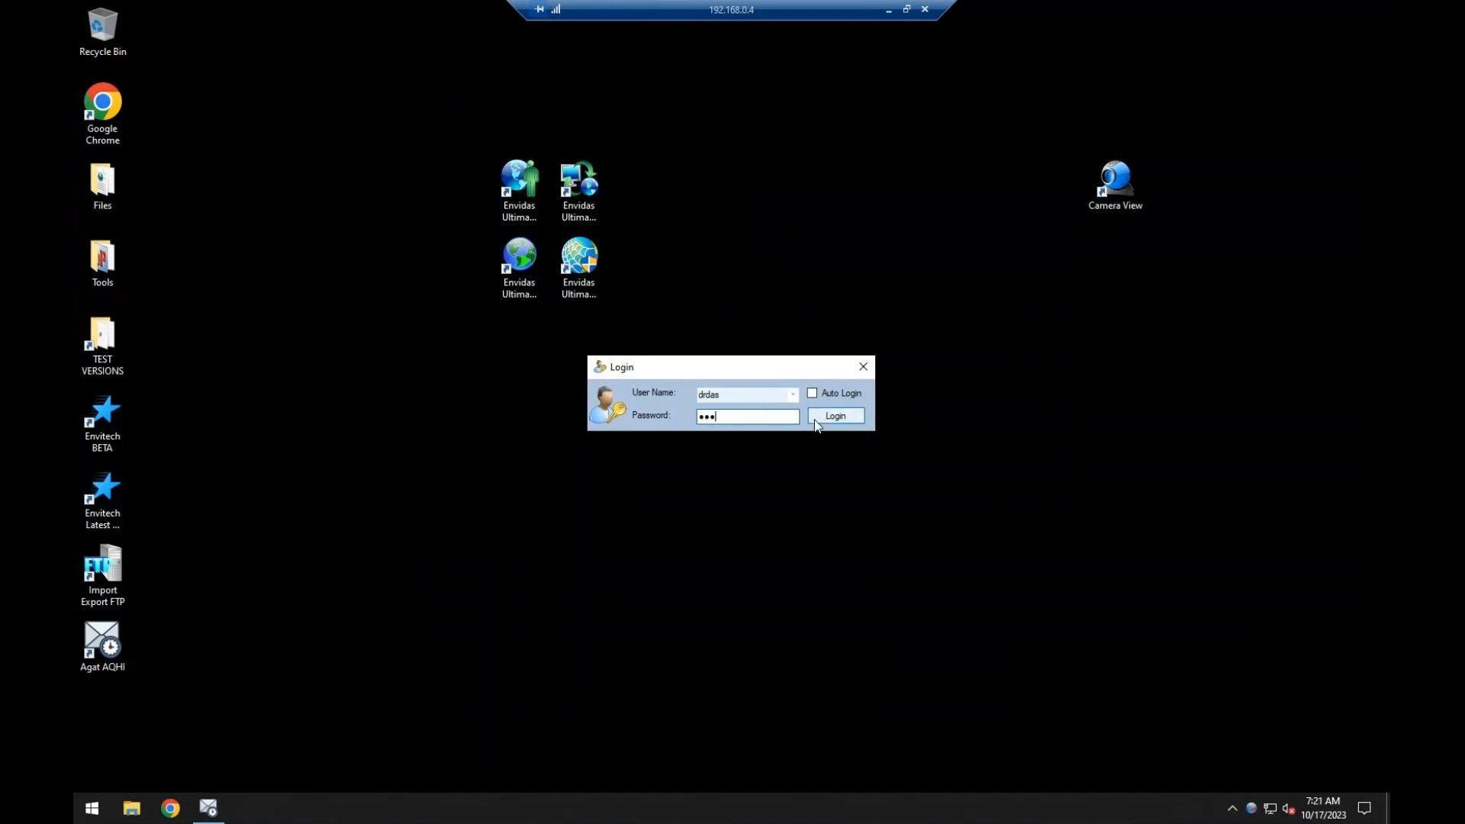
left_click(815, 419)
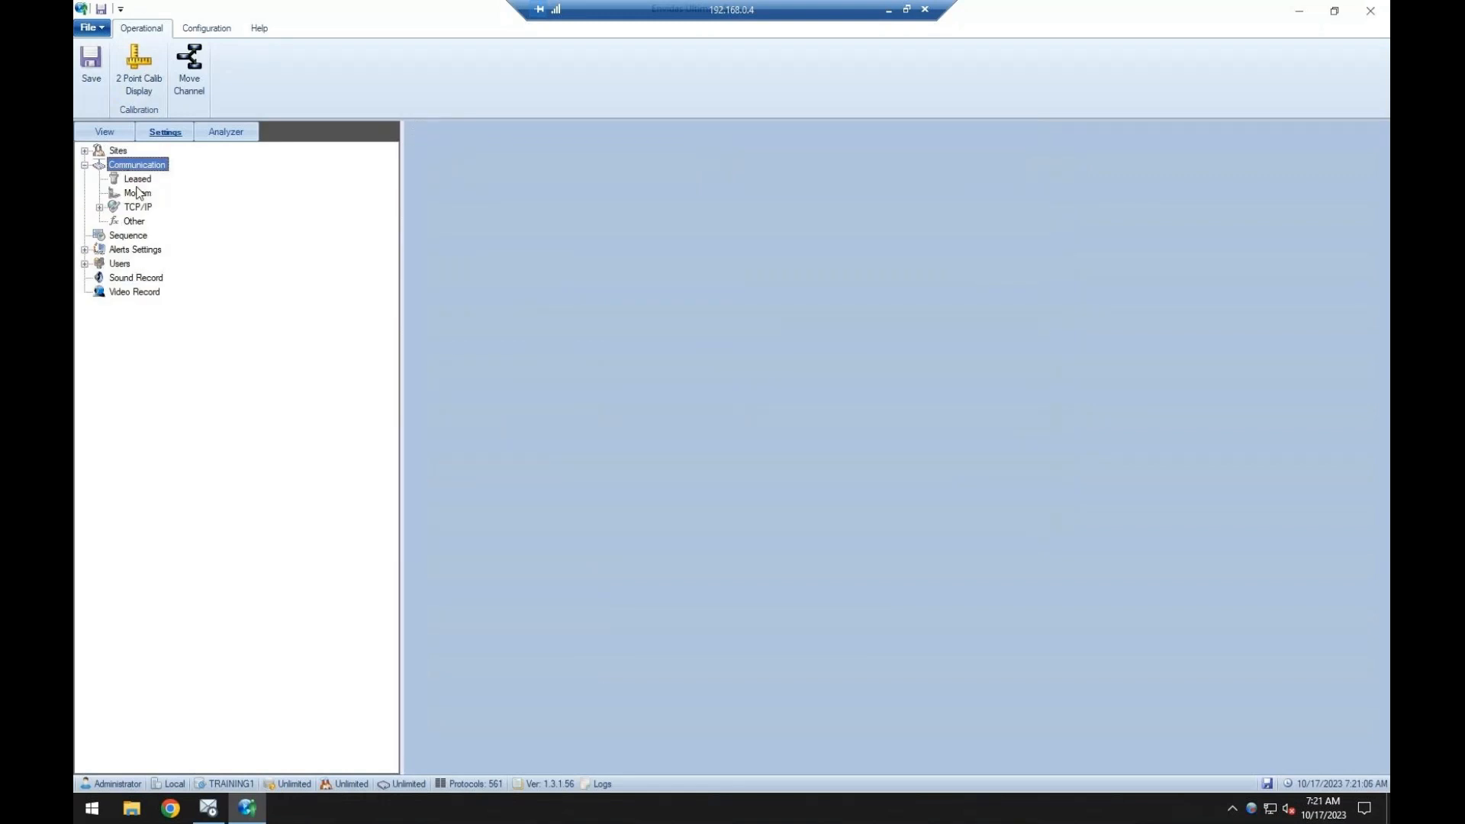
Examine the Sites settings, the Training site's branches in the View tree and the analyzer tree.
double_click(117, 152)
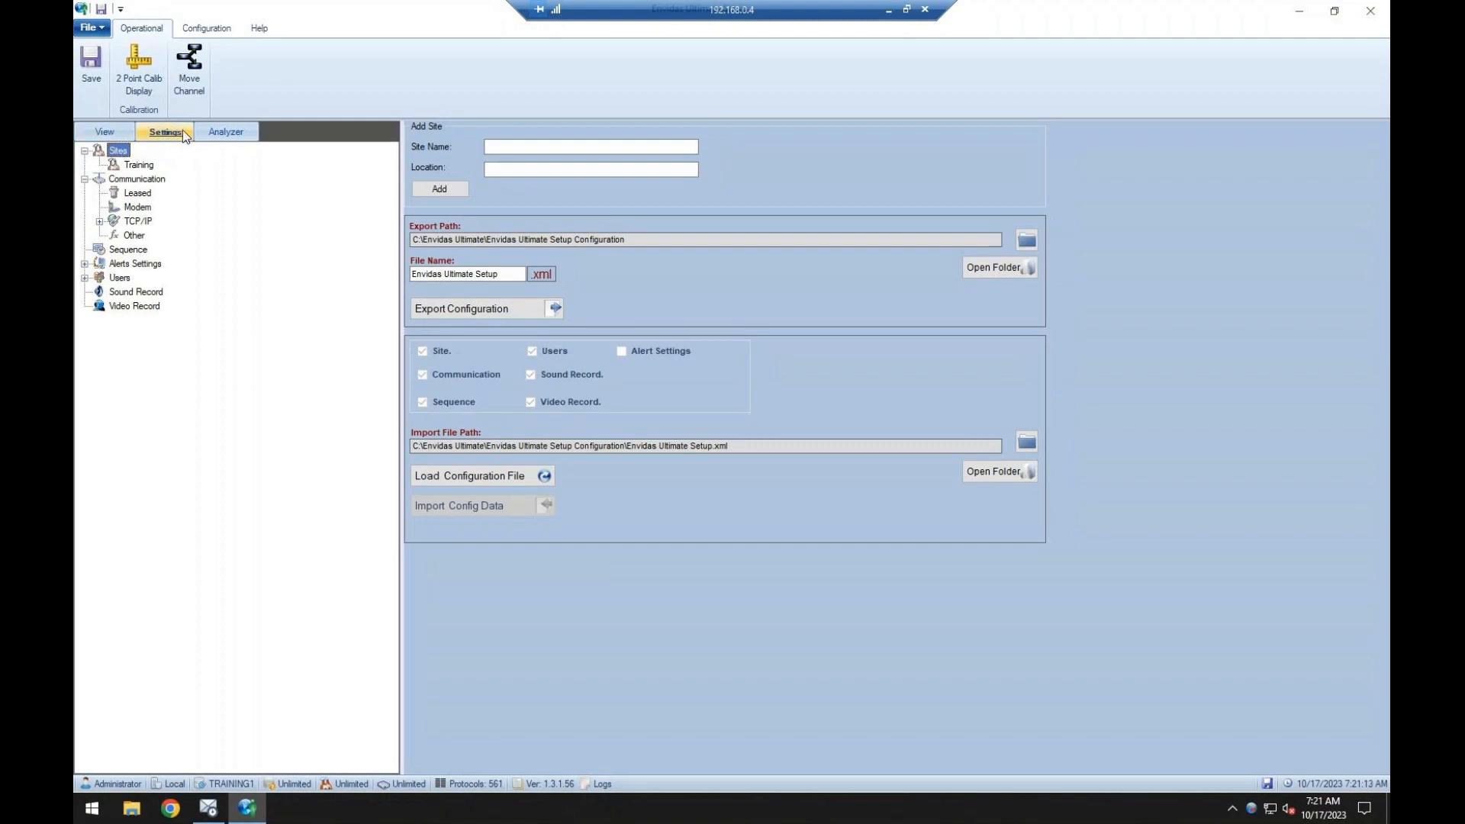
left_click(103, 131)
left_click(84, 151)
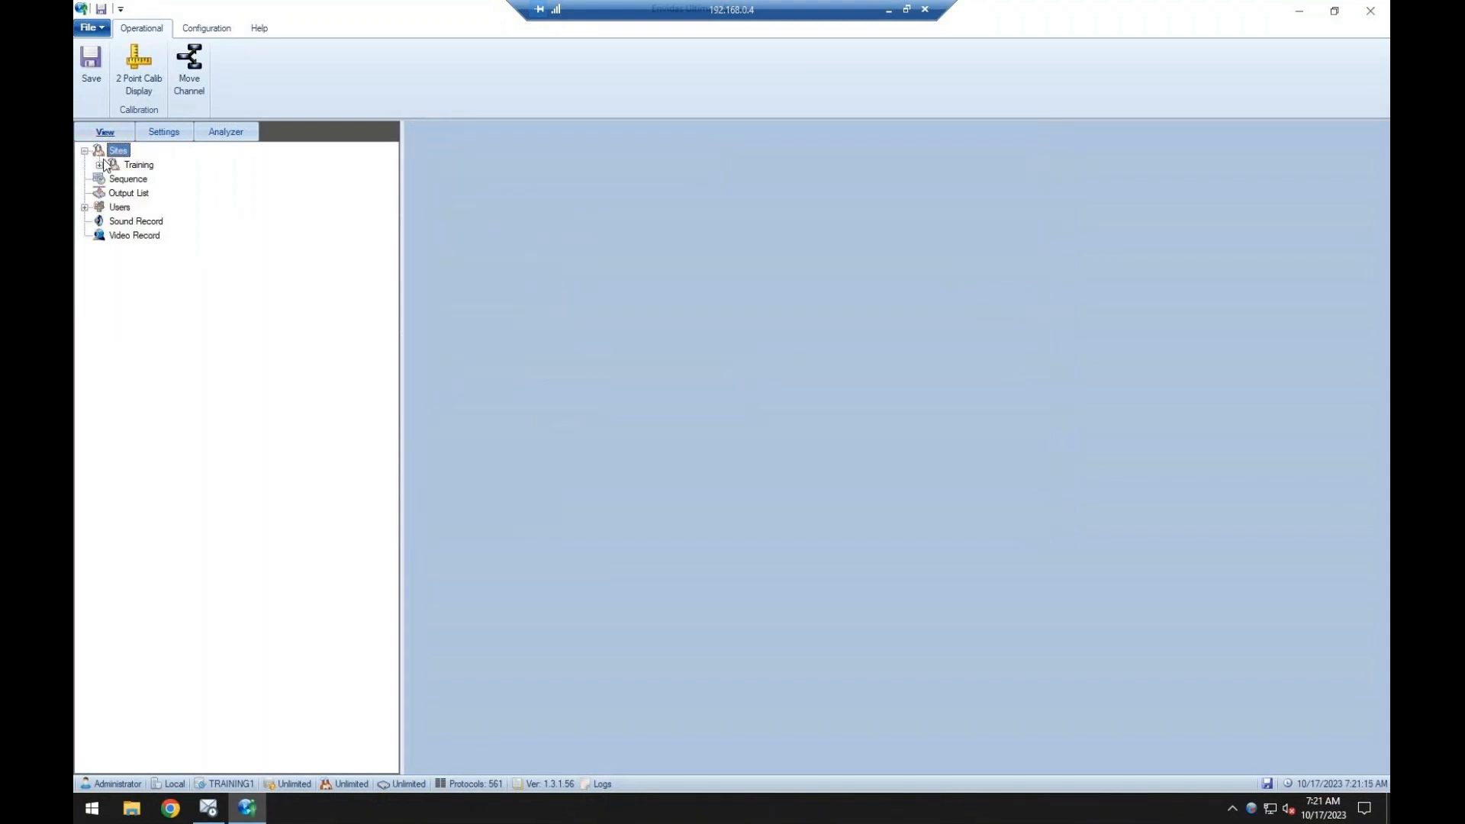
left_click(100, 165)
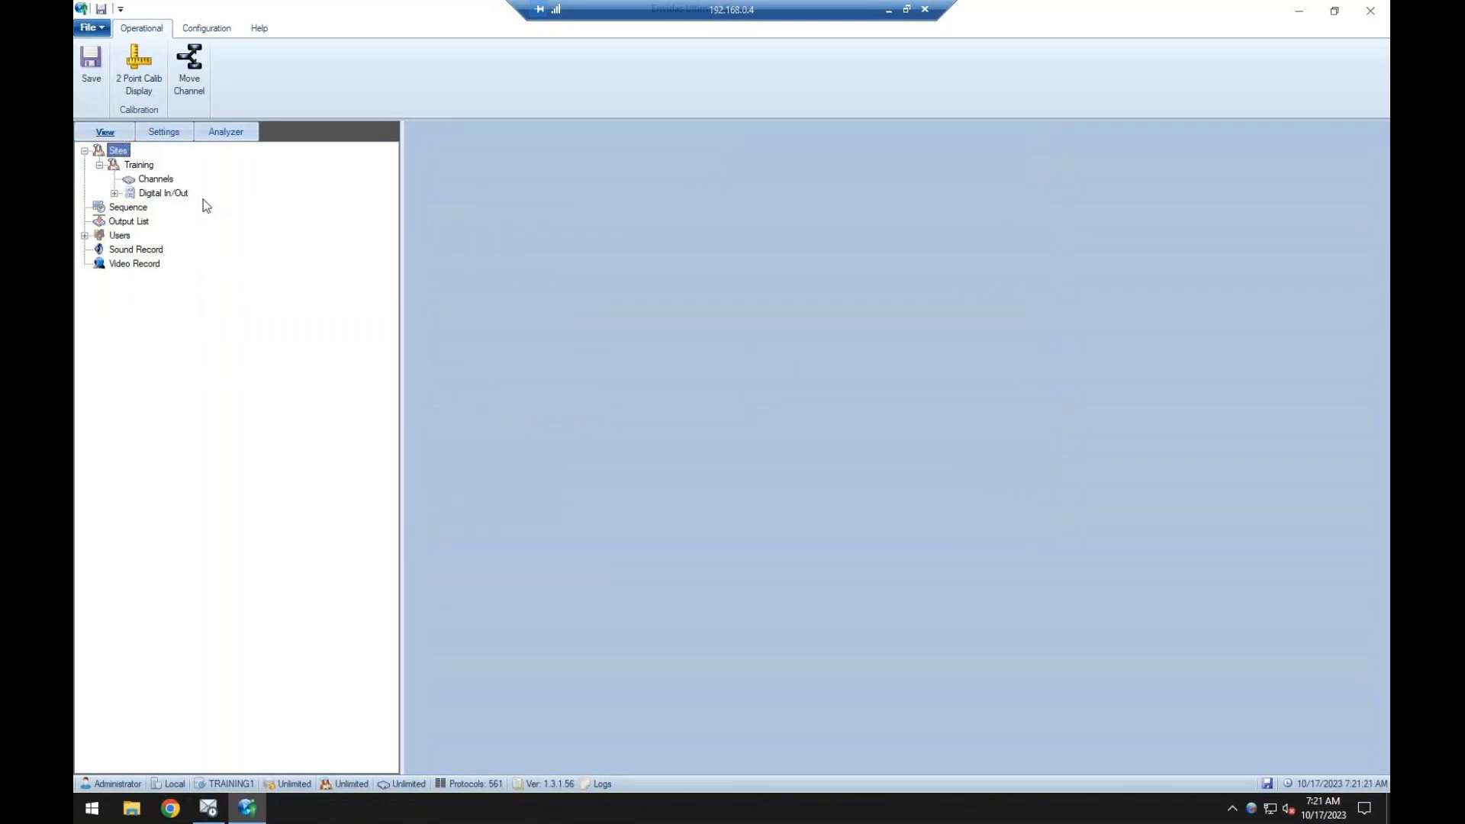
left_click(219, 132)
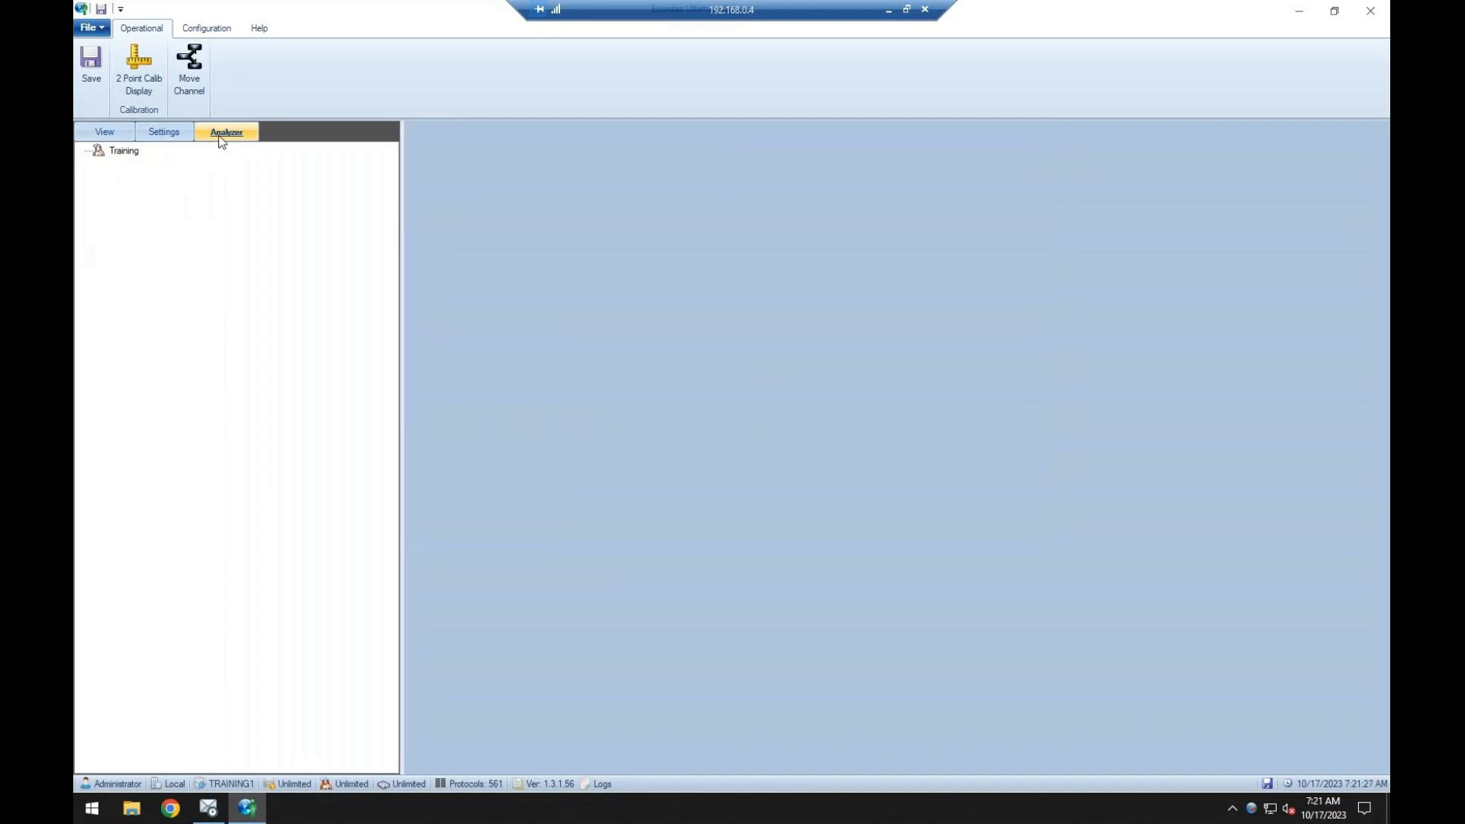
Add a leased communication port on COM1 under Communication, keeping the default serial settings.
left_click(165, 134)
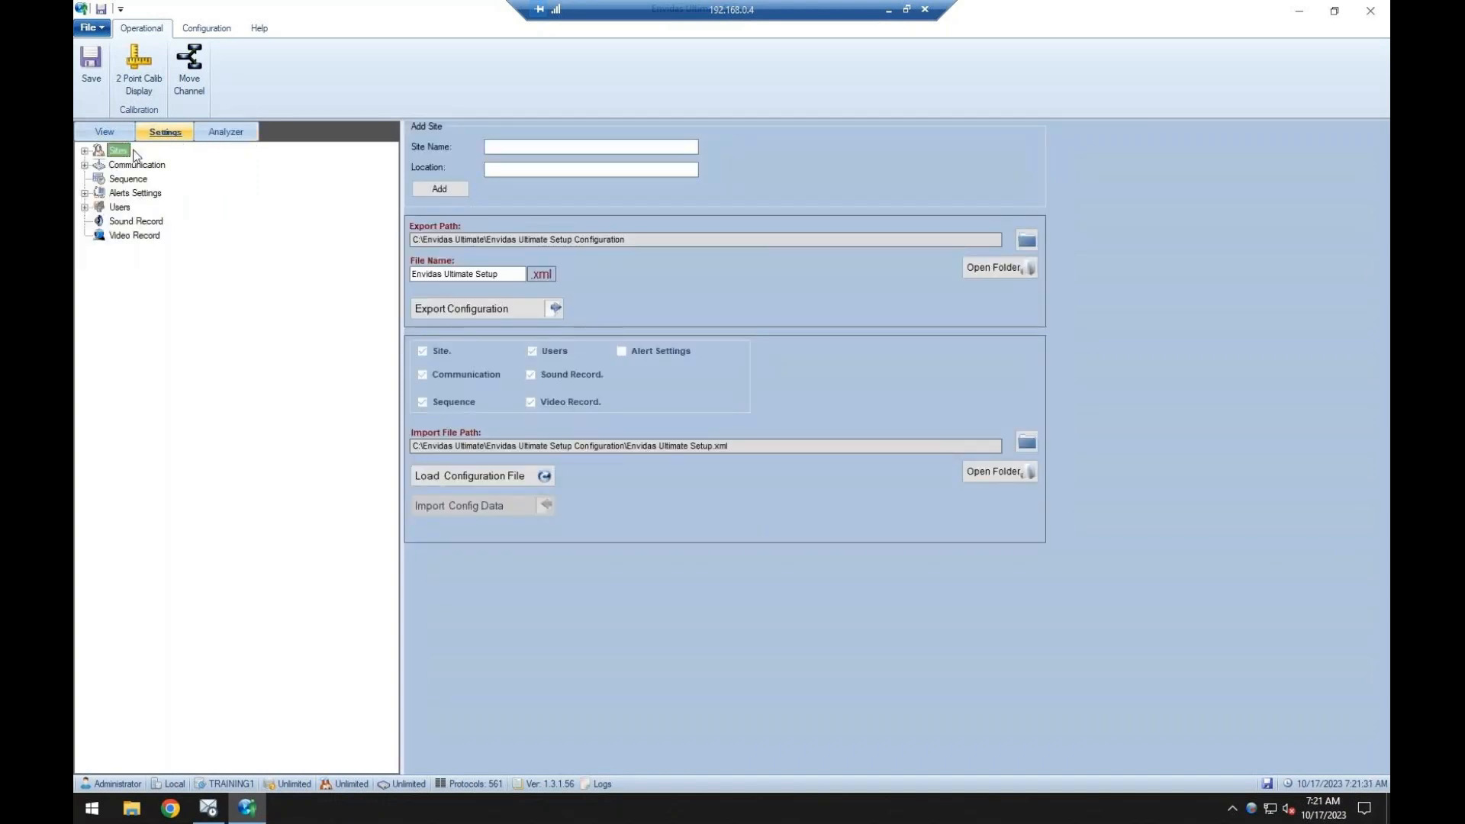
left_click(85, 165)
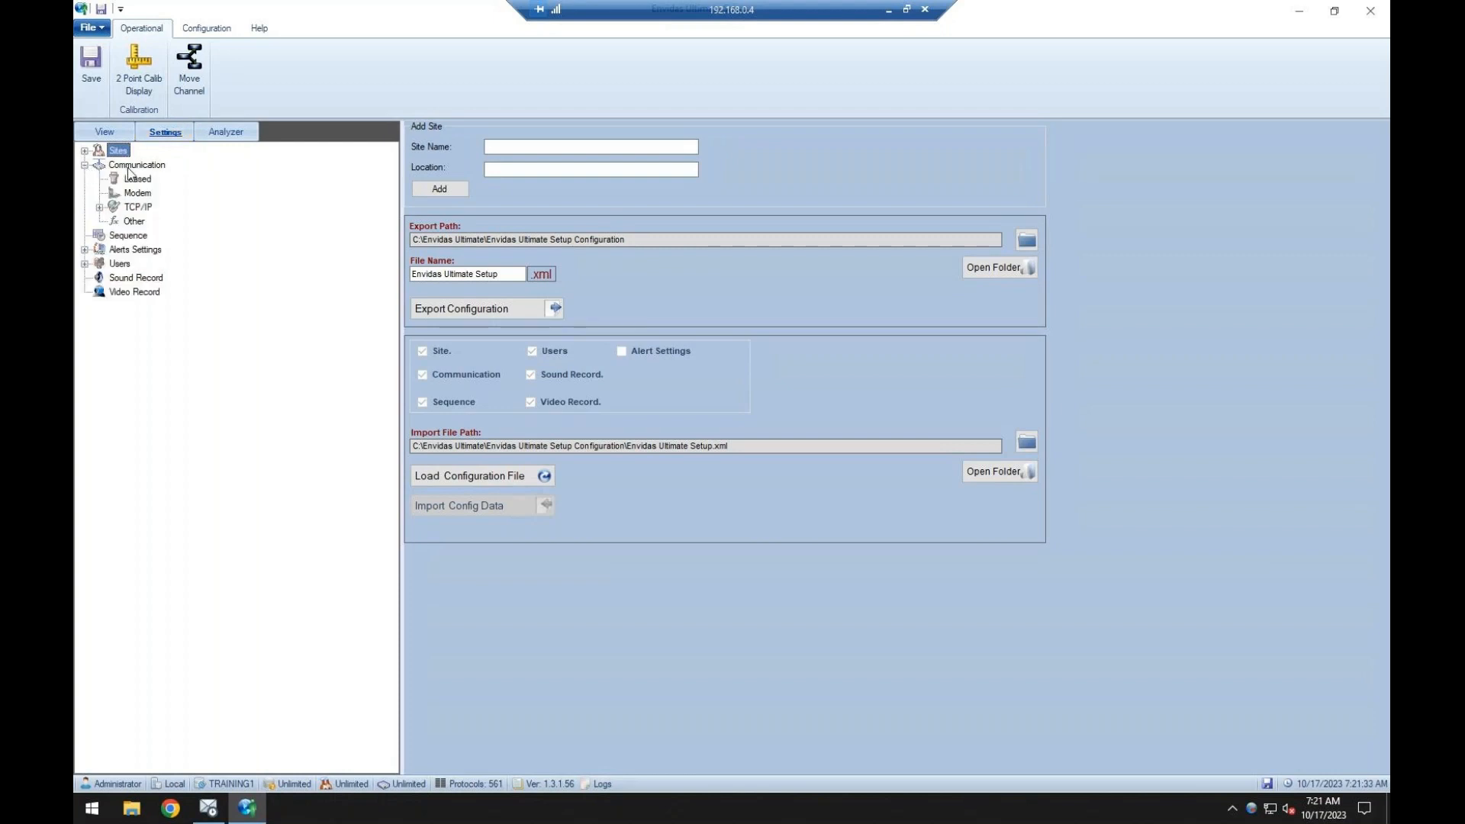
left_click(131, 165)
left_click(139, 180)
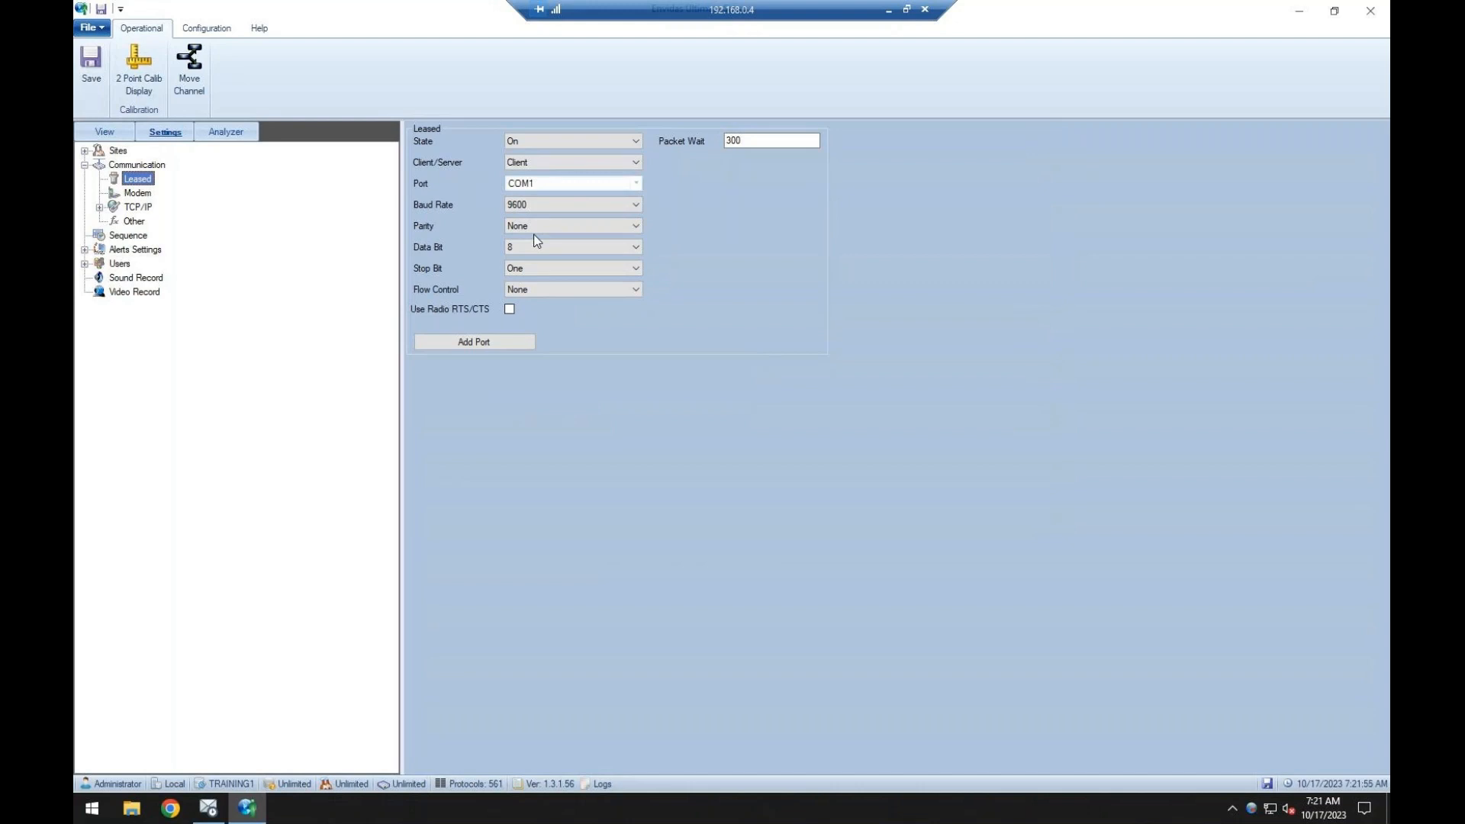
left_click(488, 343)
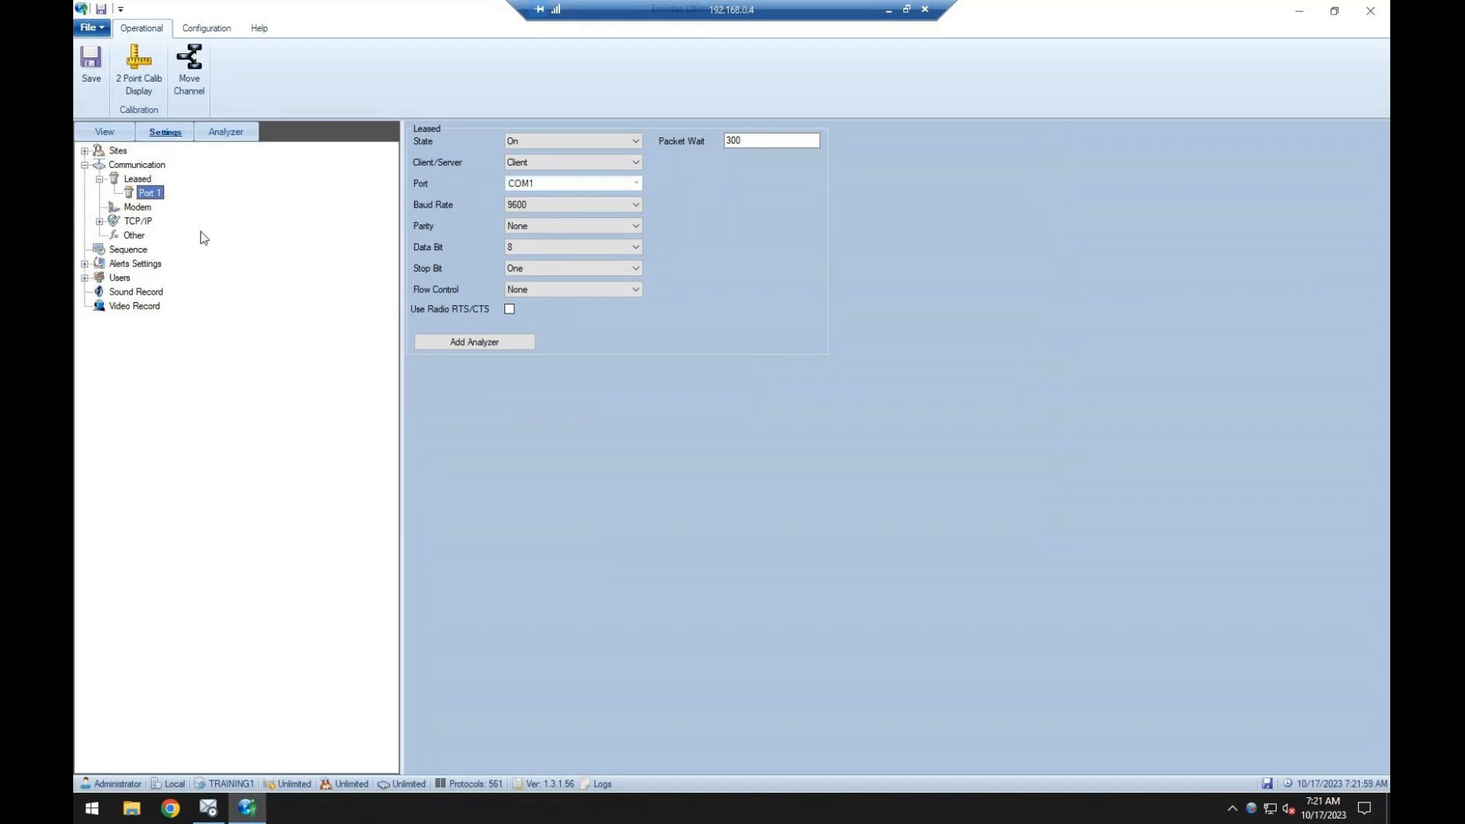
Add an API analyzer with the API-T200 protocol and nickname to leased Port 1 for the Training site.
left_click(495, 341)
left_click(757, 398)
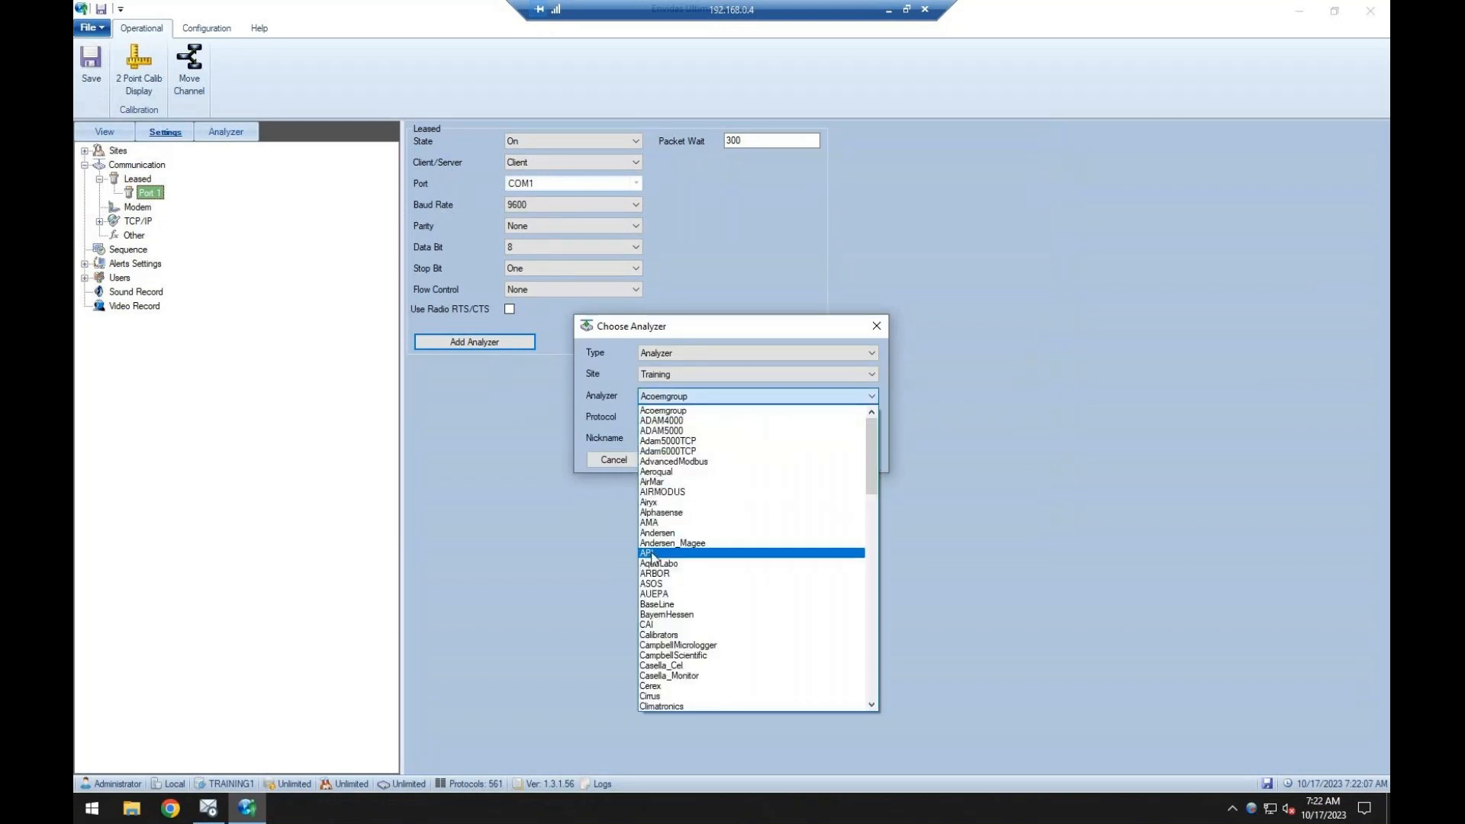
left_click(643, 554)
left_click(780, 418)
left_click_drag(819, 474, 816, 588)
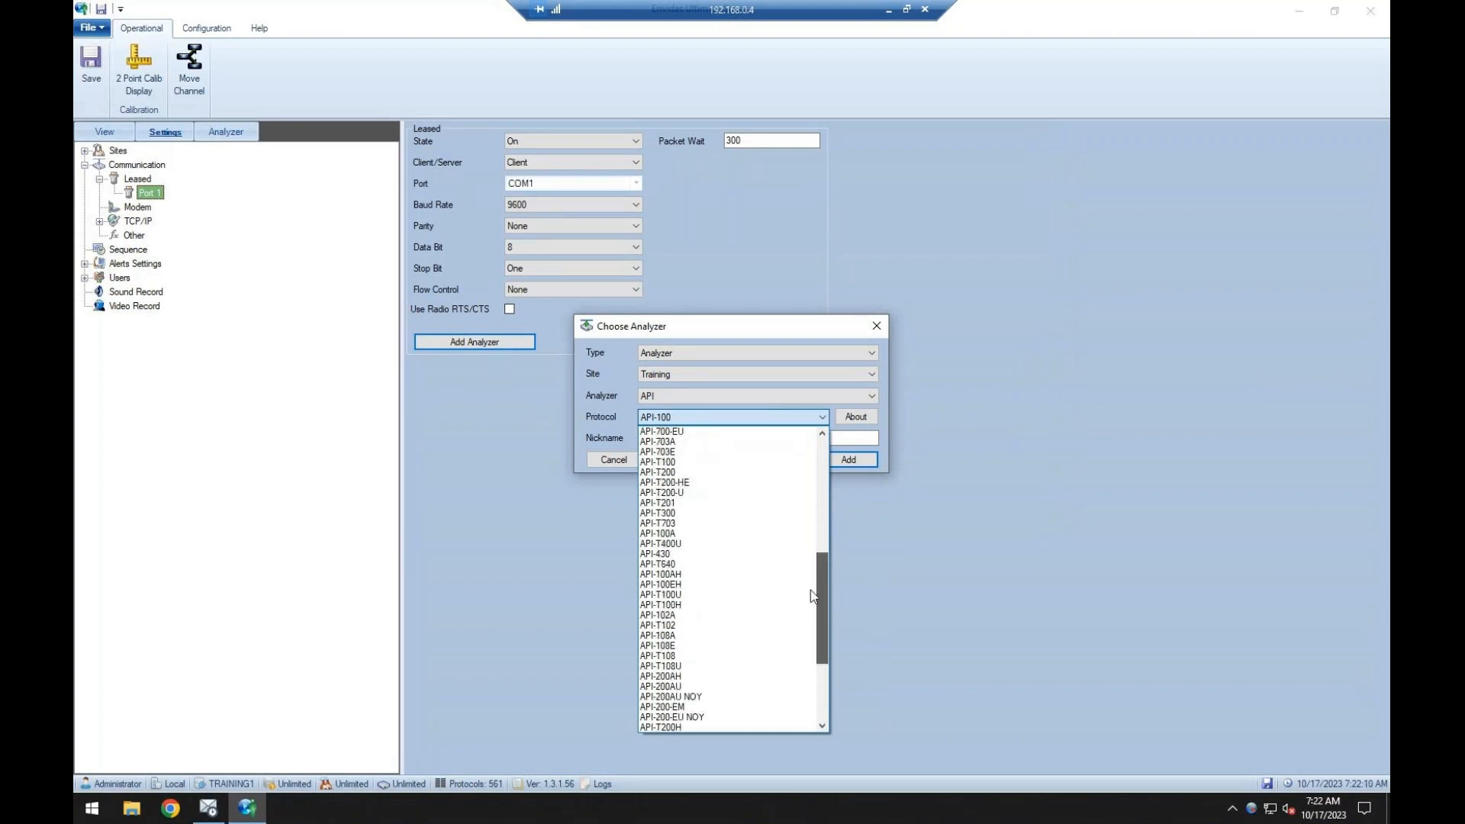
left_click(732, 472)
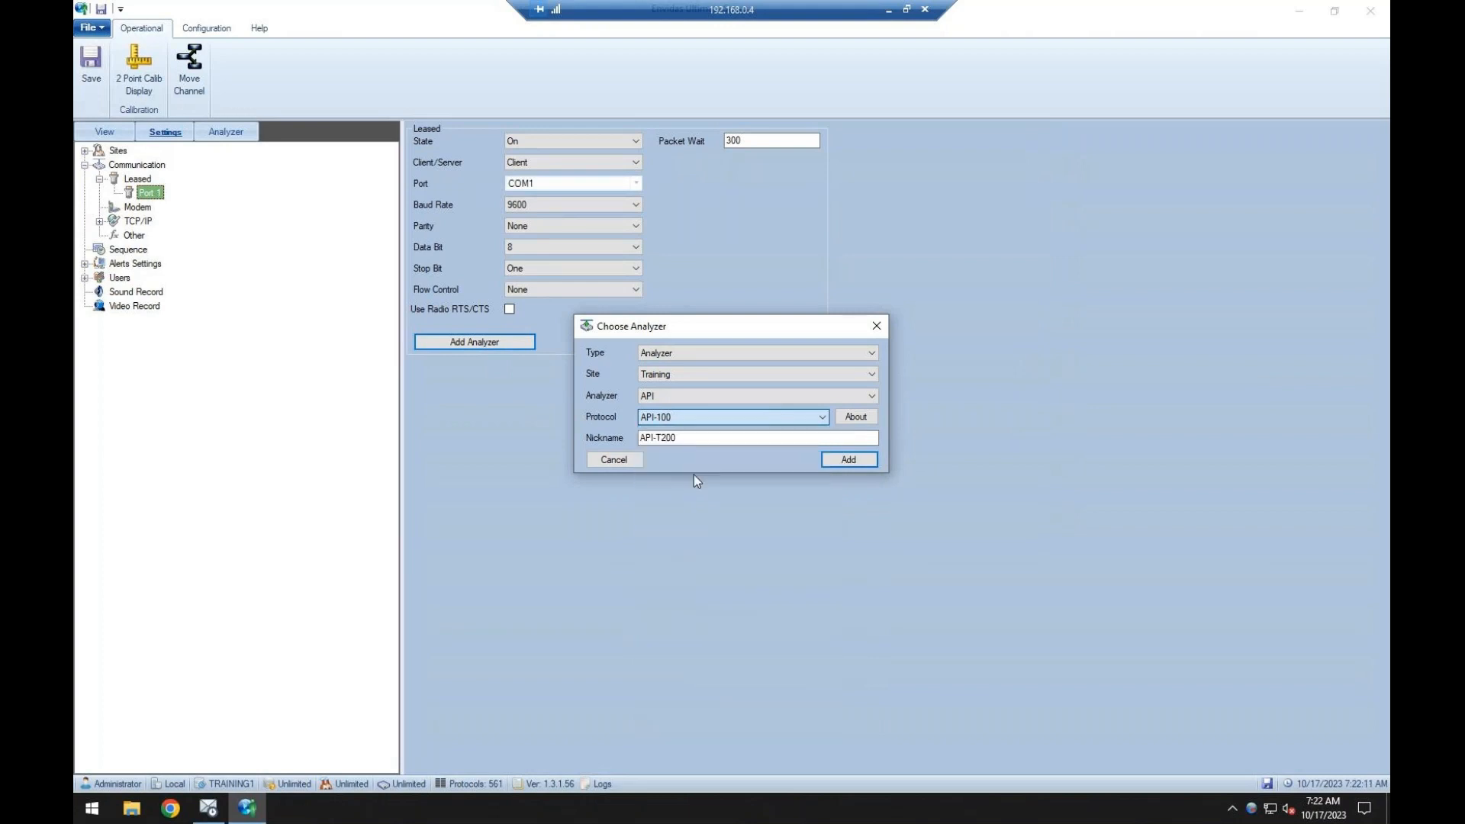
left_click(827, 460)
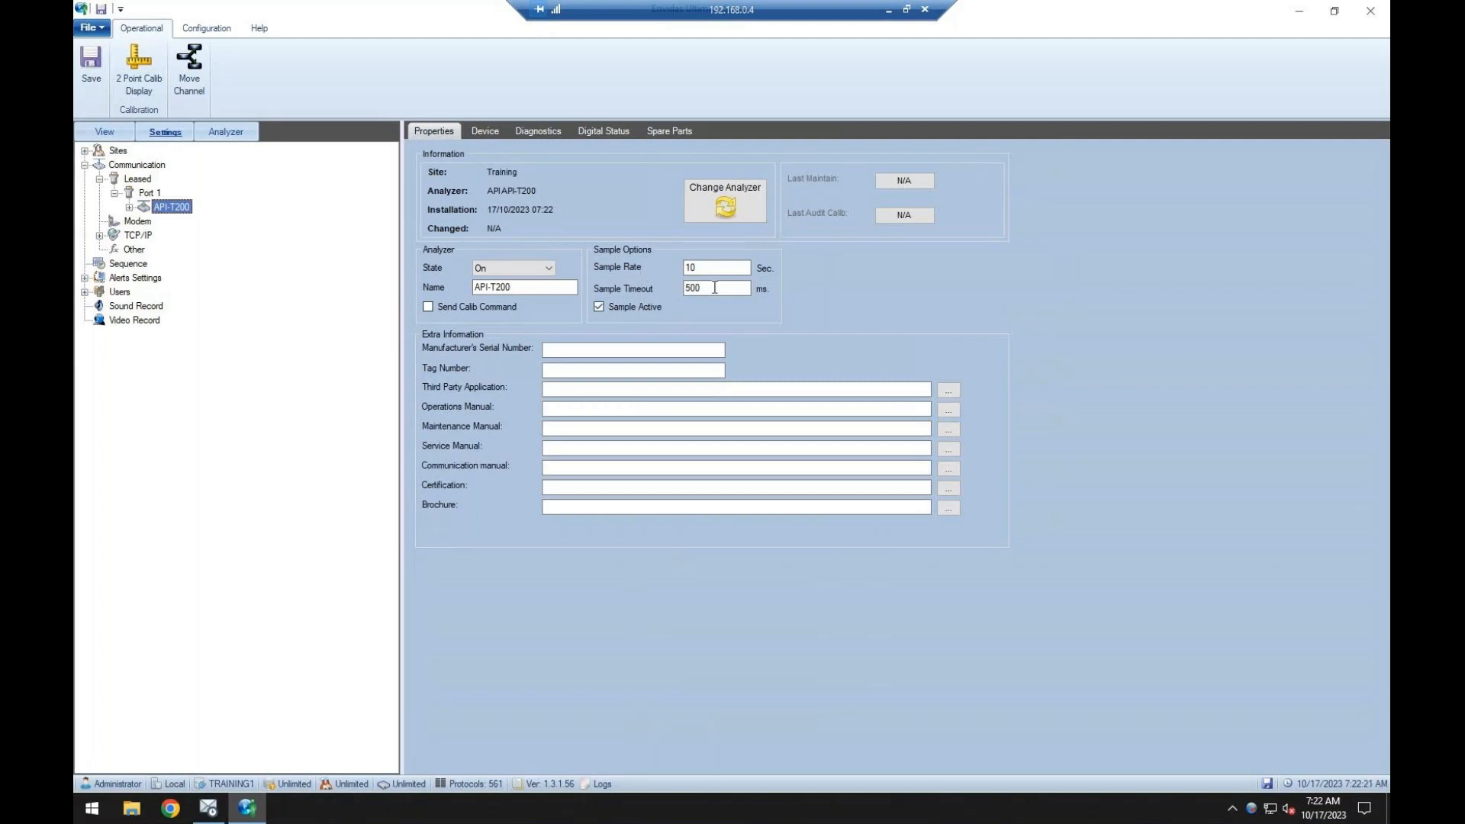
Review the API-T200 analyzer's sample rate, sample timeout and device ID settings.
left_click_drag(720, 268, 643, 267)
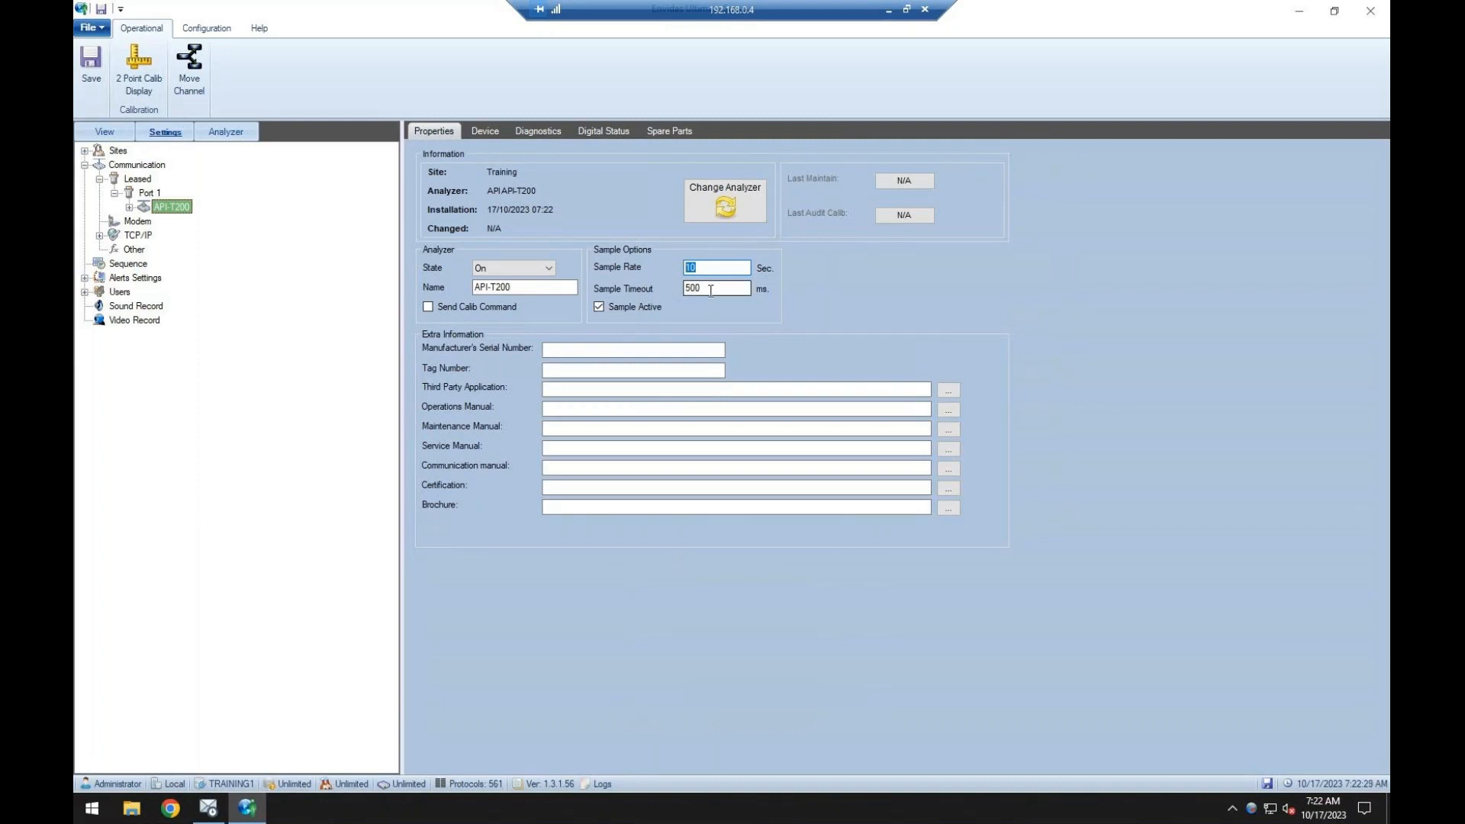
left_click_drag(718, 286, 663, 286)
left_click(479, 135)
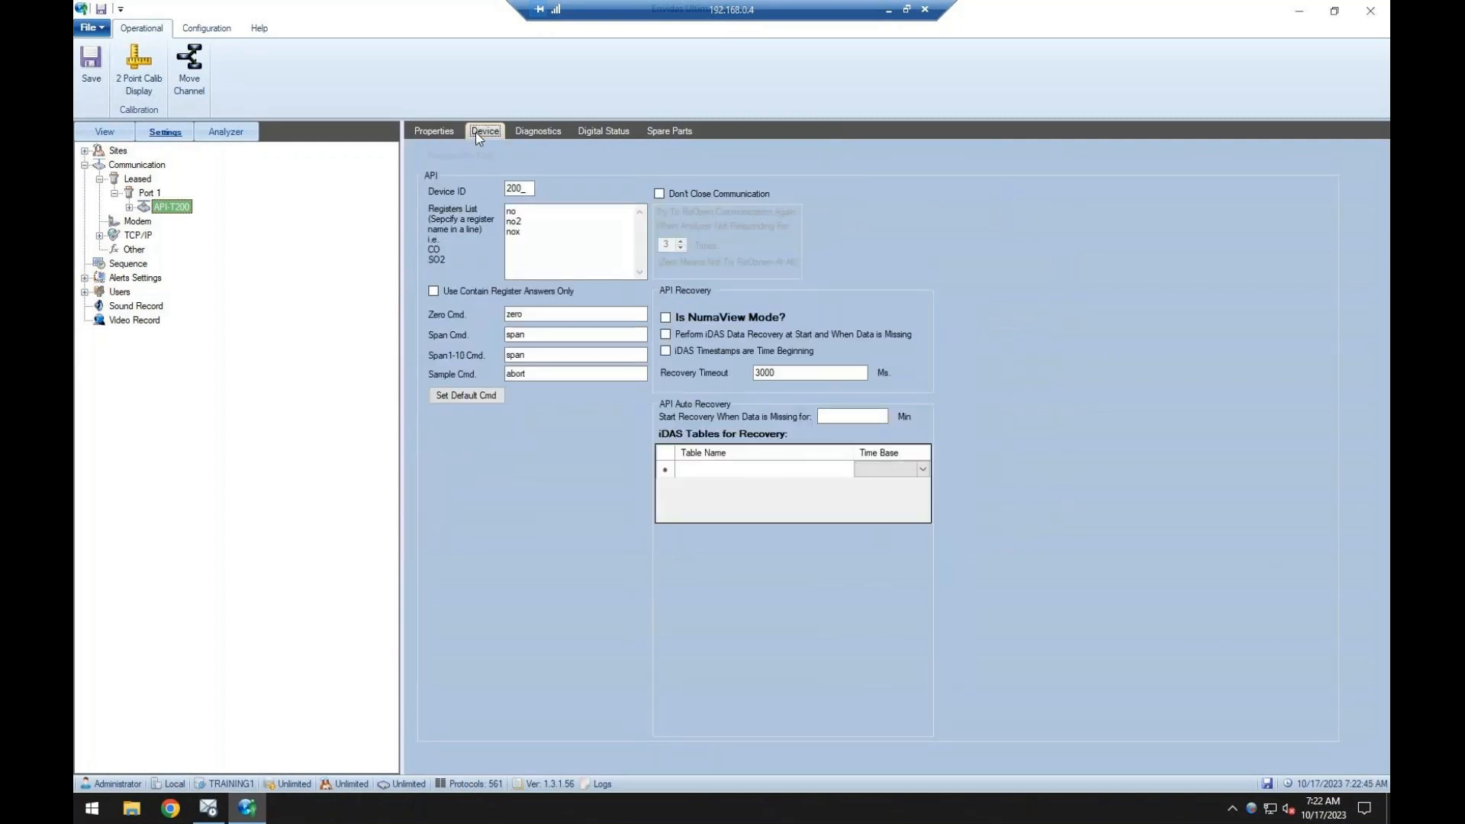
left_click_drag(524, 190, 489, 192)
Load the API-T200's default diagnostics list, enable its collection every 60 minutes and save.
left_click(529, 130)
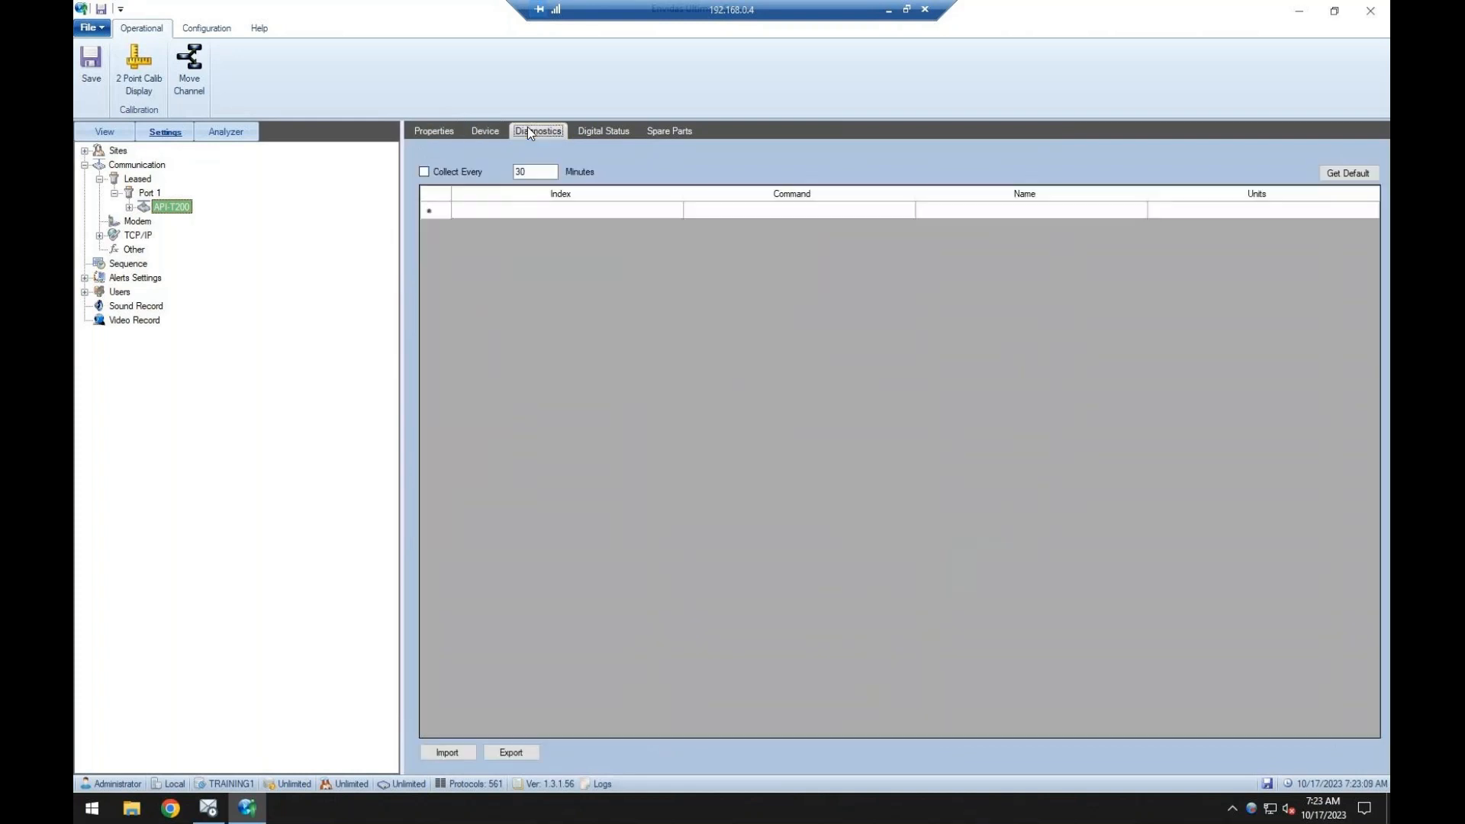
left_click(1348, 174)
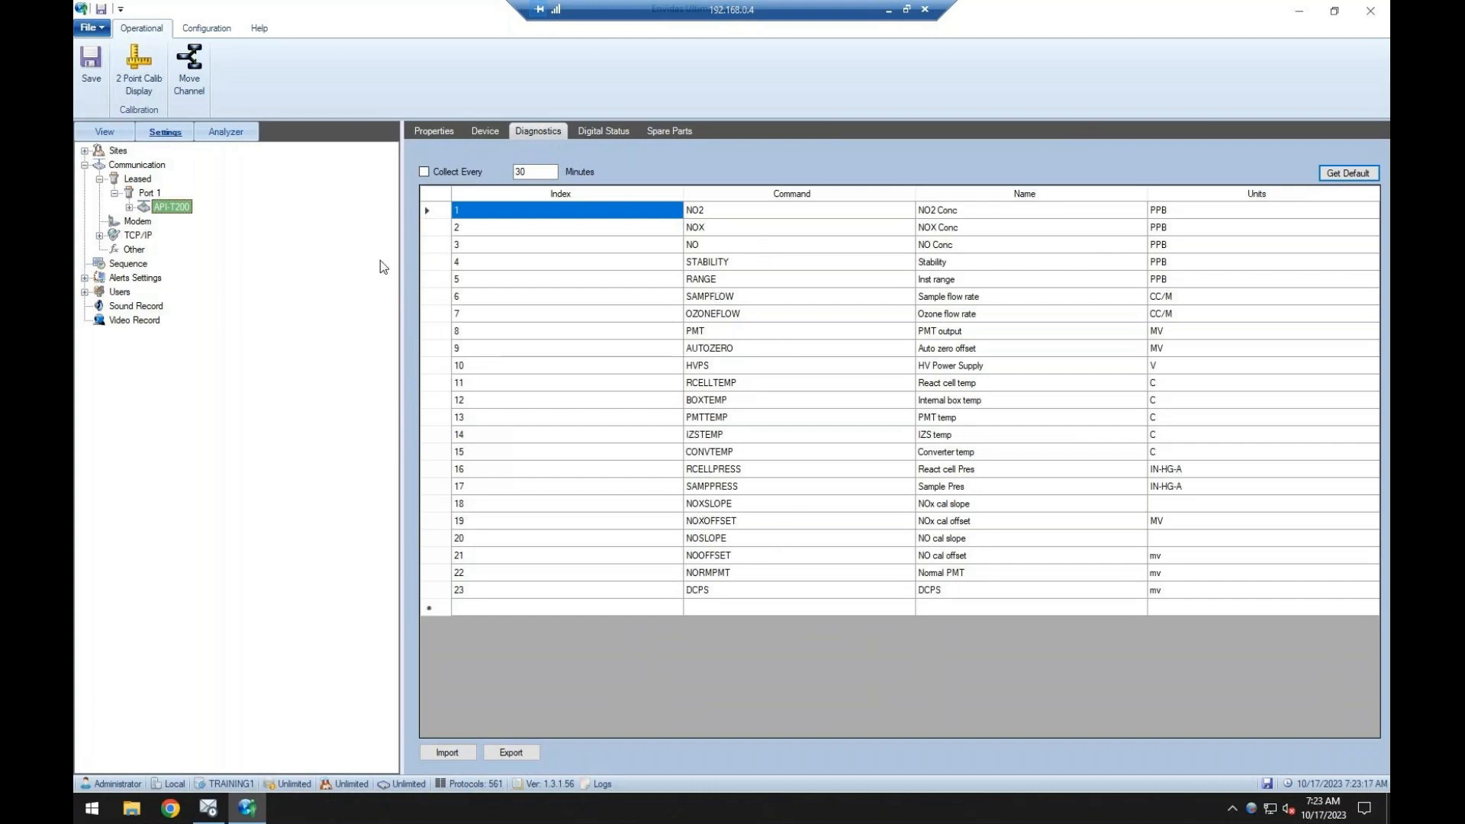
left_click(424, 172)
double_click(546, 170)
type("60")
left_click(90, 72)
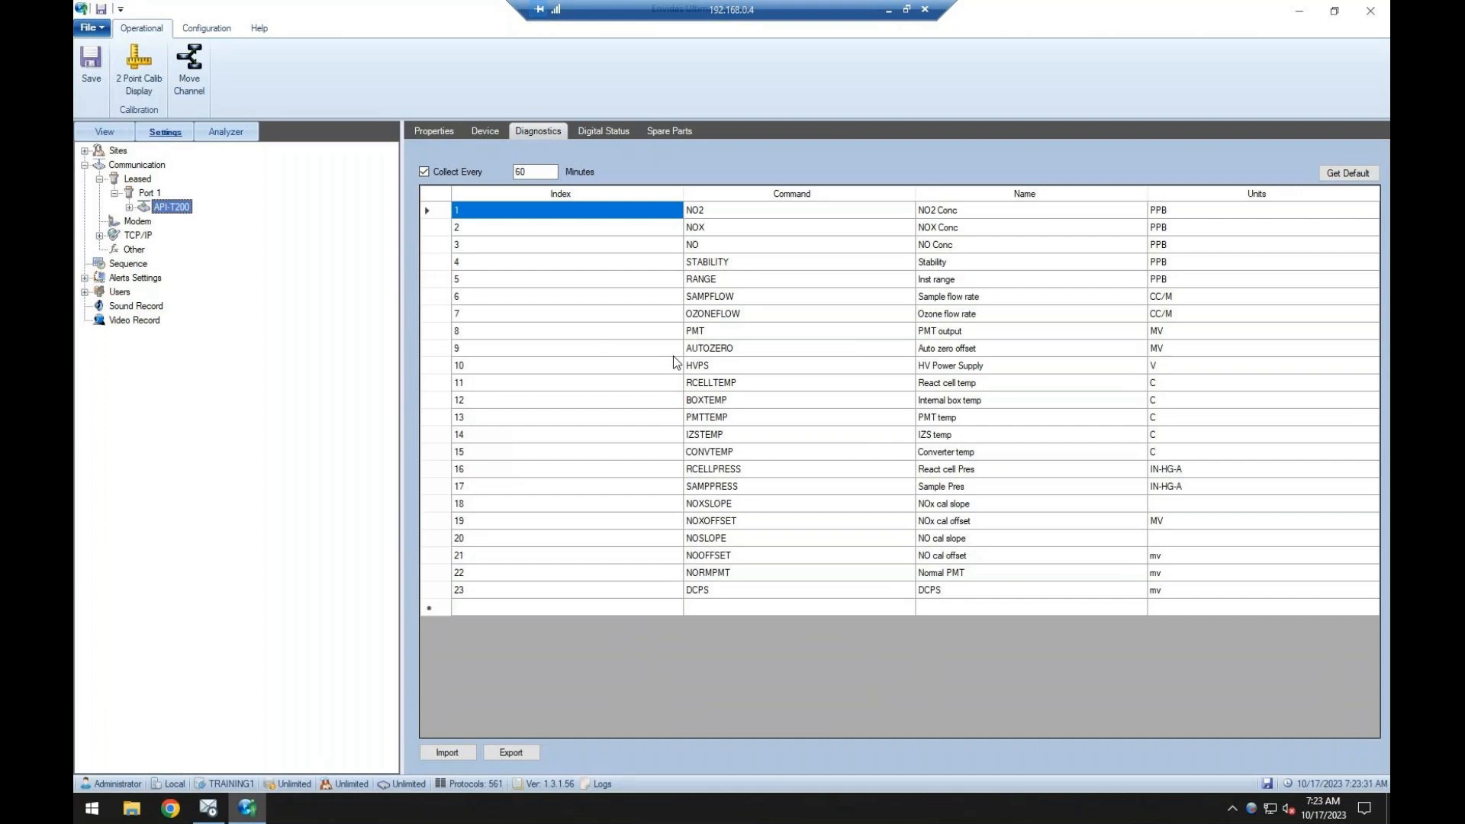
Load the API-T200's default digital status list without enabling any alarm, and save.
left_click(602, 131)
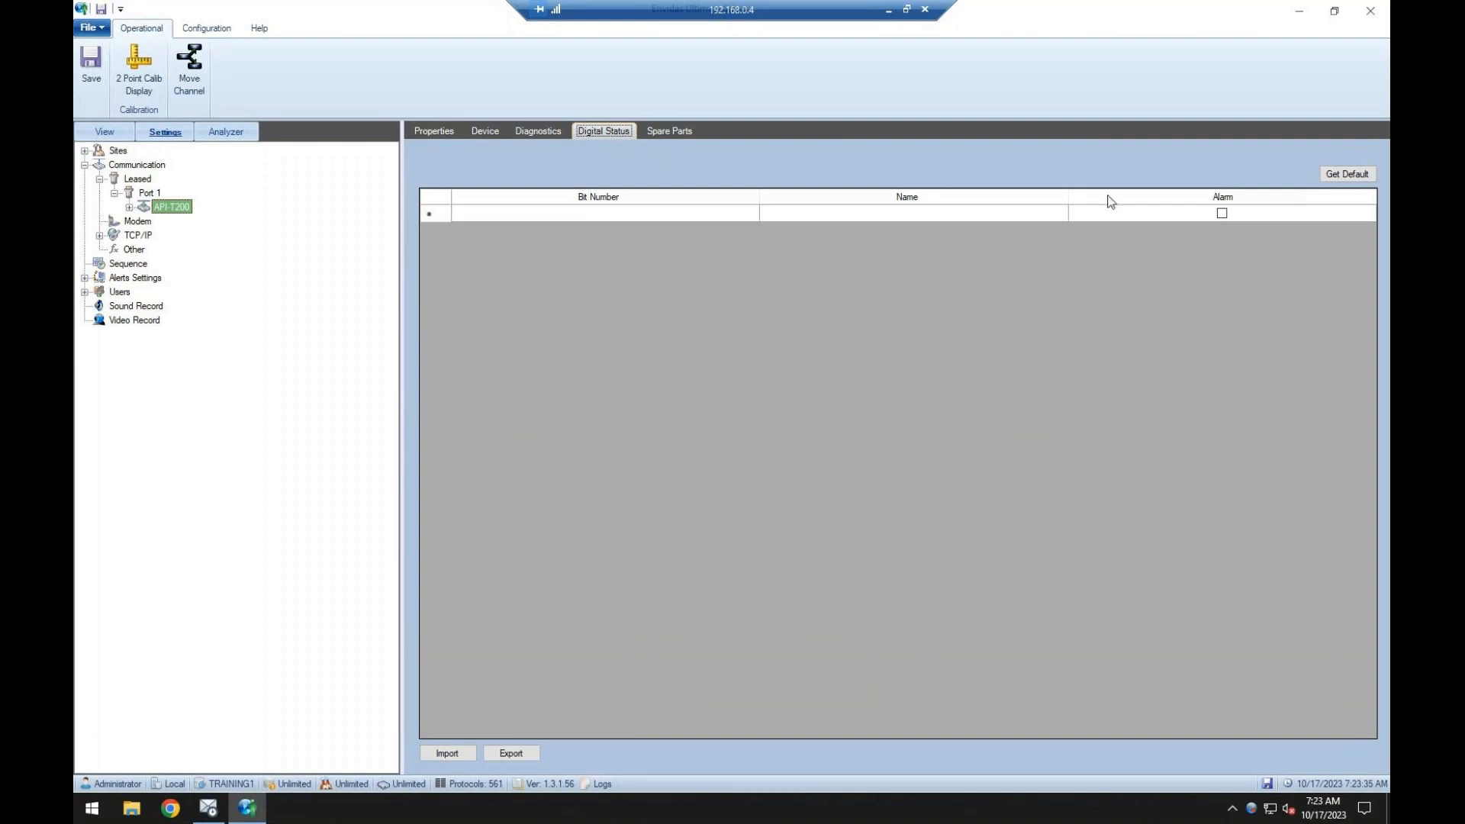
left_click(1335, 177)
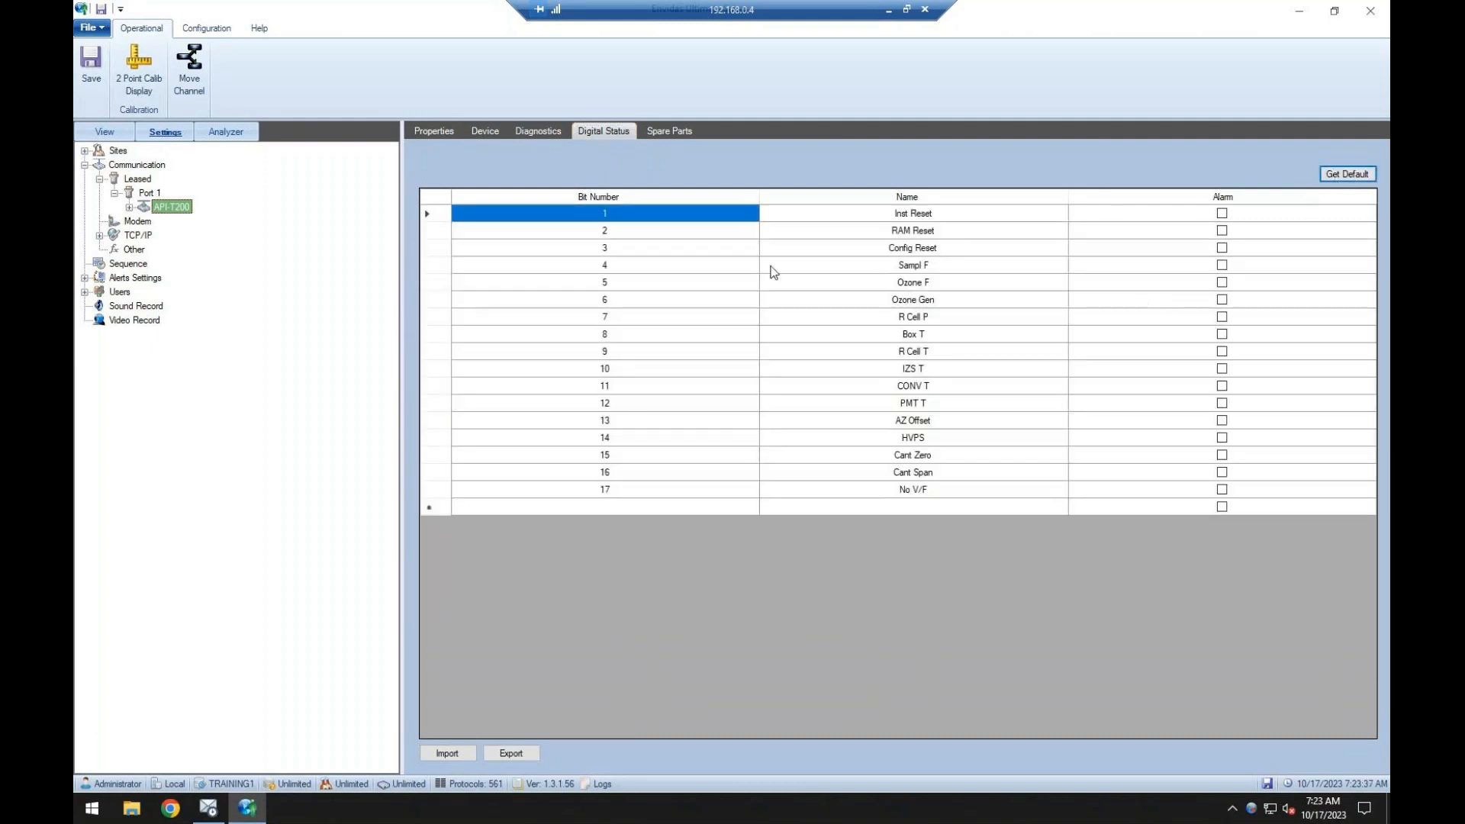
left_click(102, 82)
left_click(1221, 268)
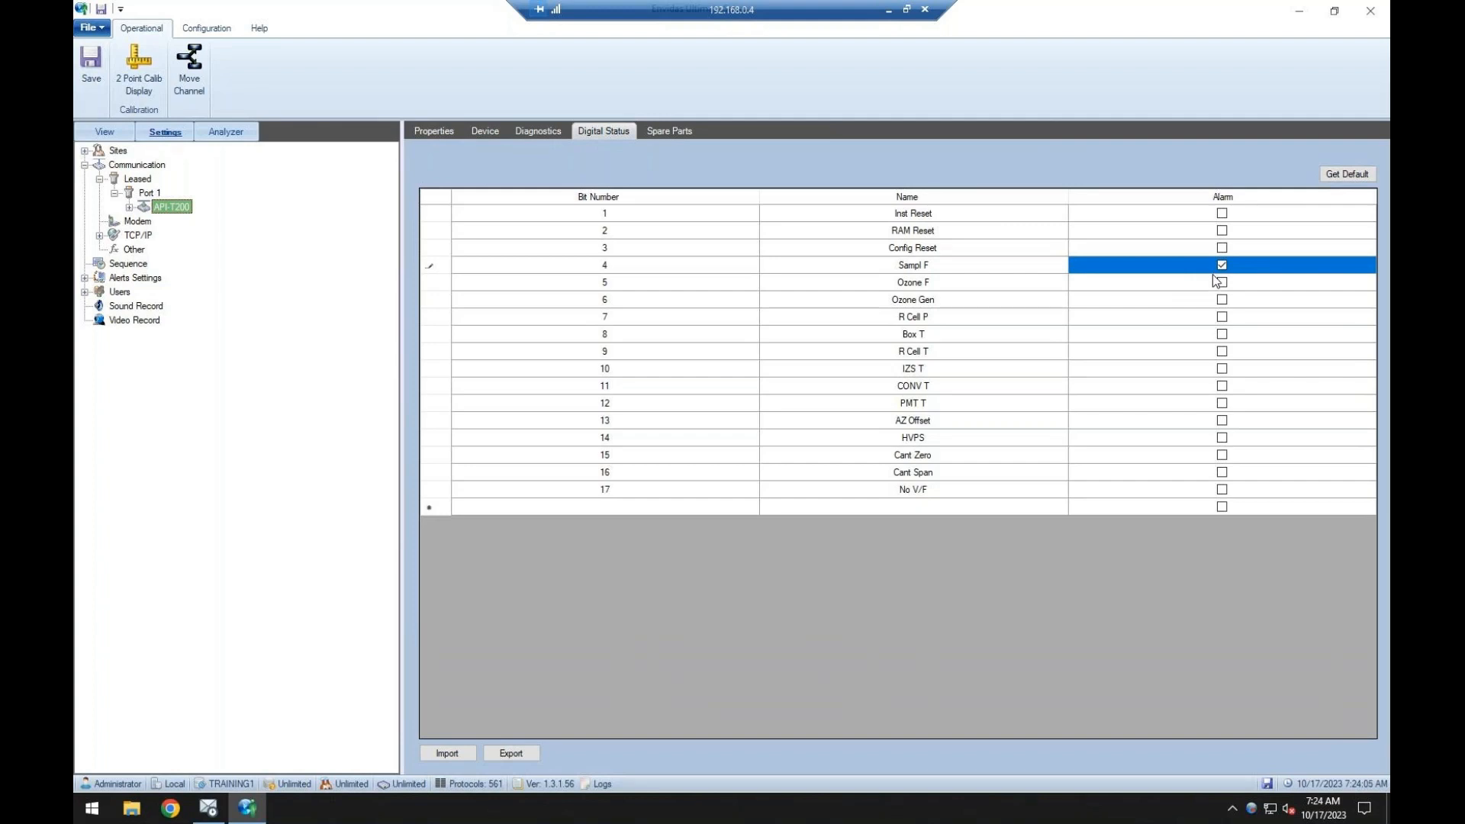
left_click(1221, 265)
left_click(79, 90)
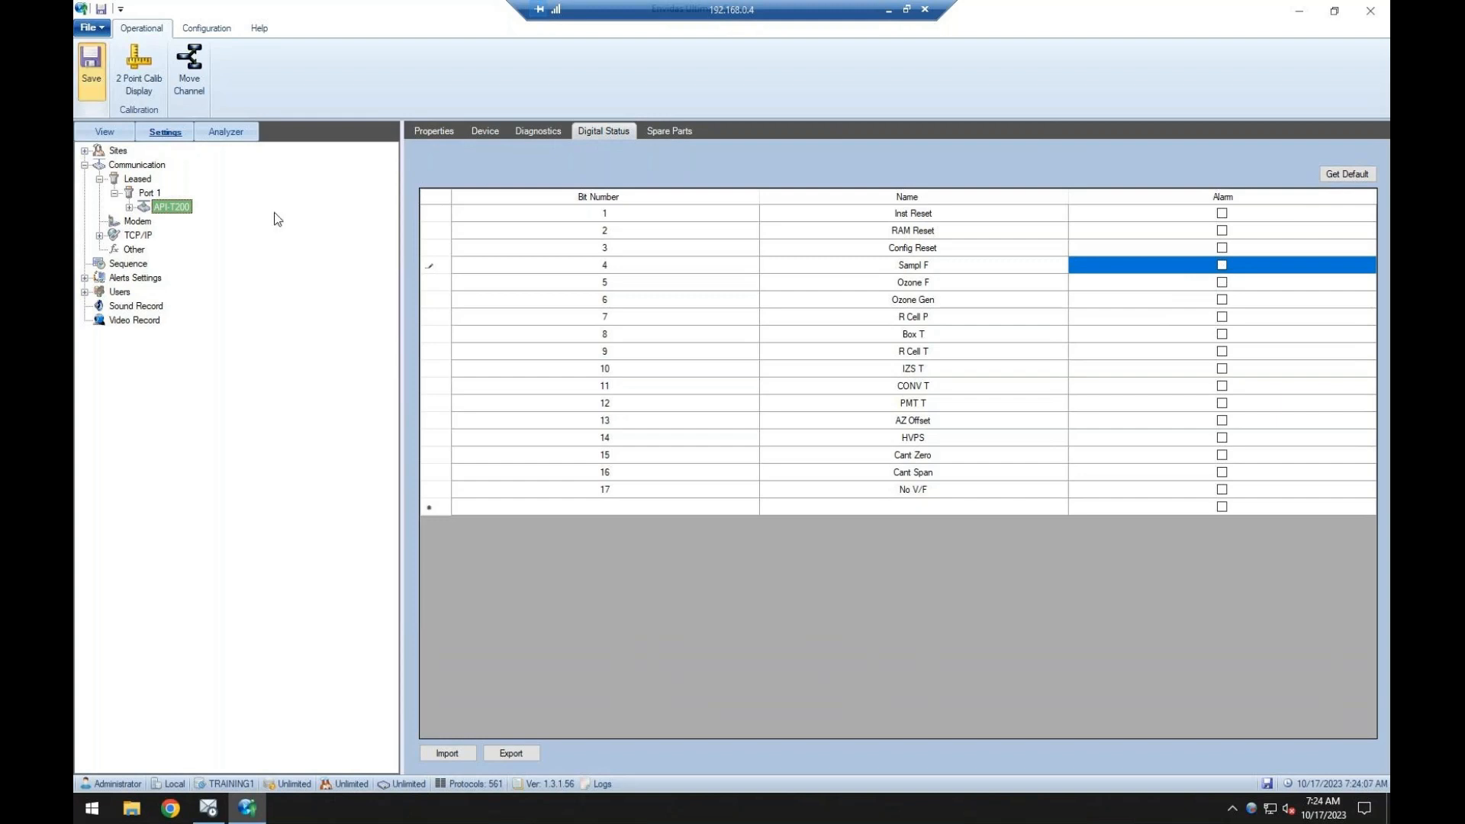
Review the API-T200's spare parts table, general properties and registers list.
left_click(662, 130)
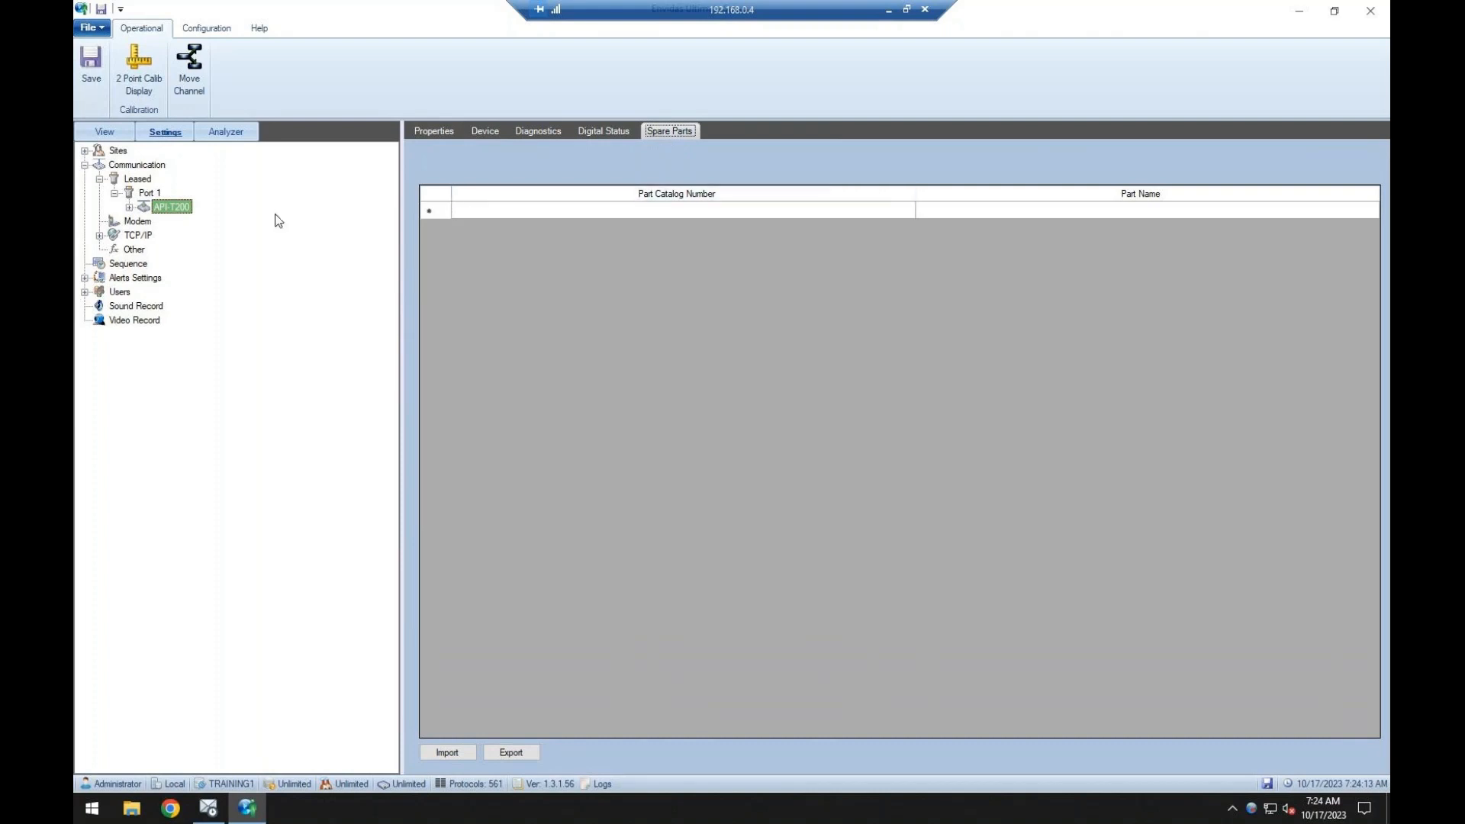
left_click(432, 134)
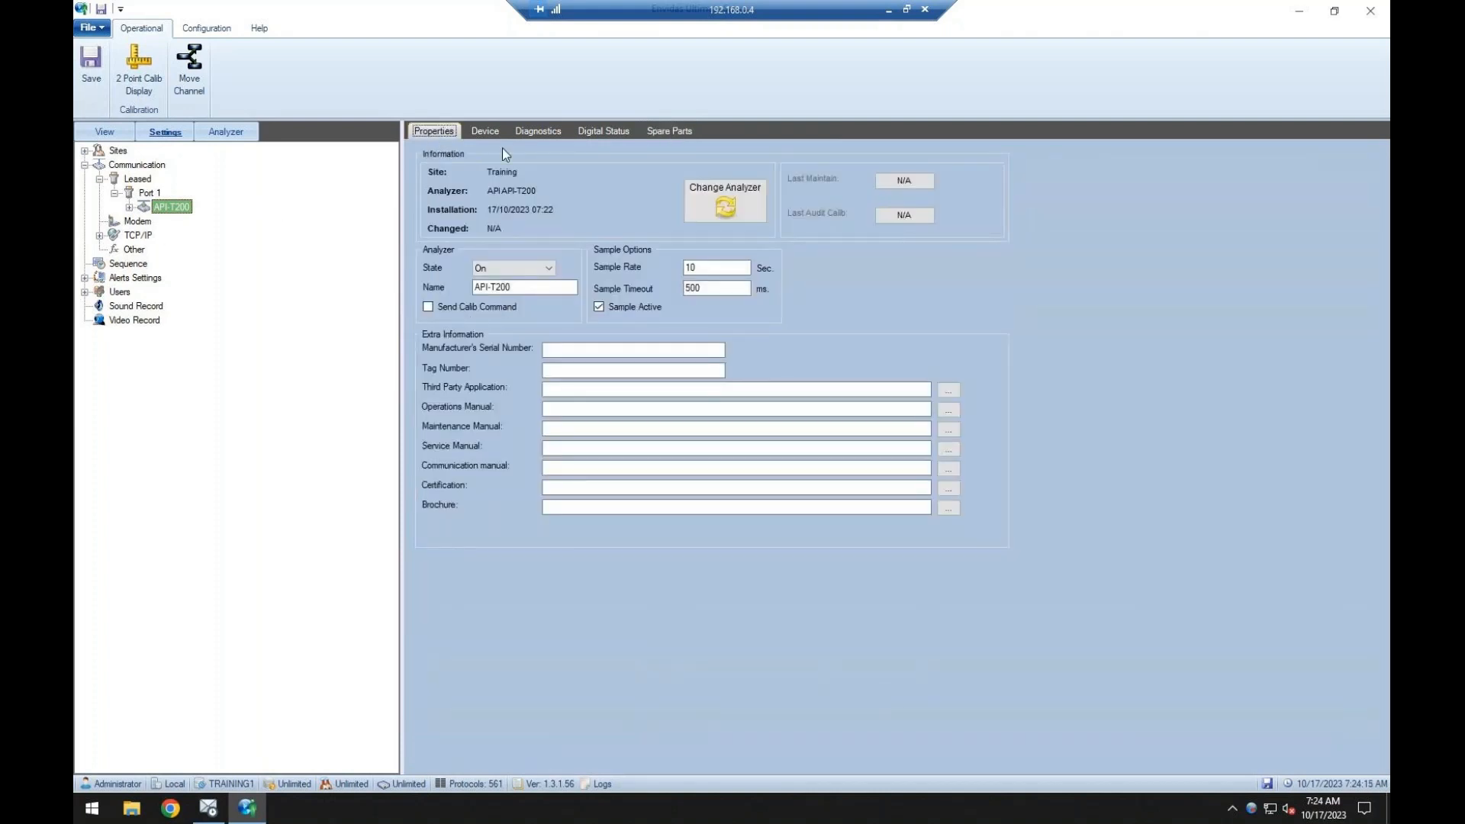
left_click(487, 133)
left_click(543, 235)
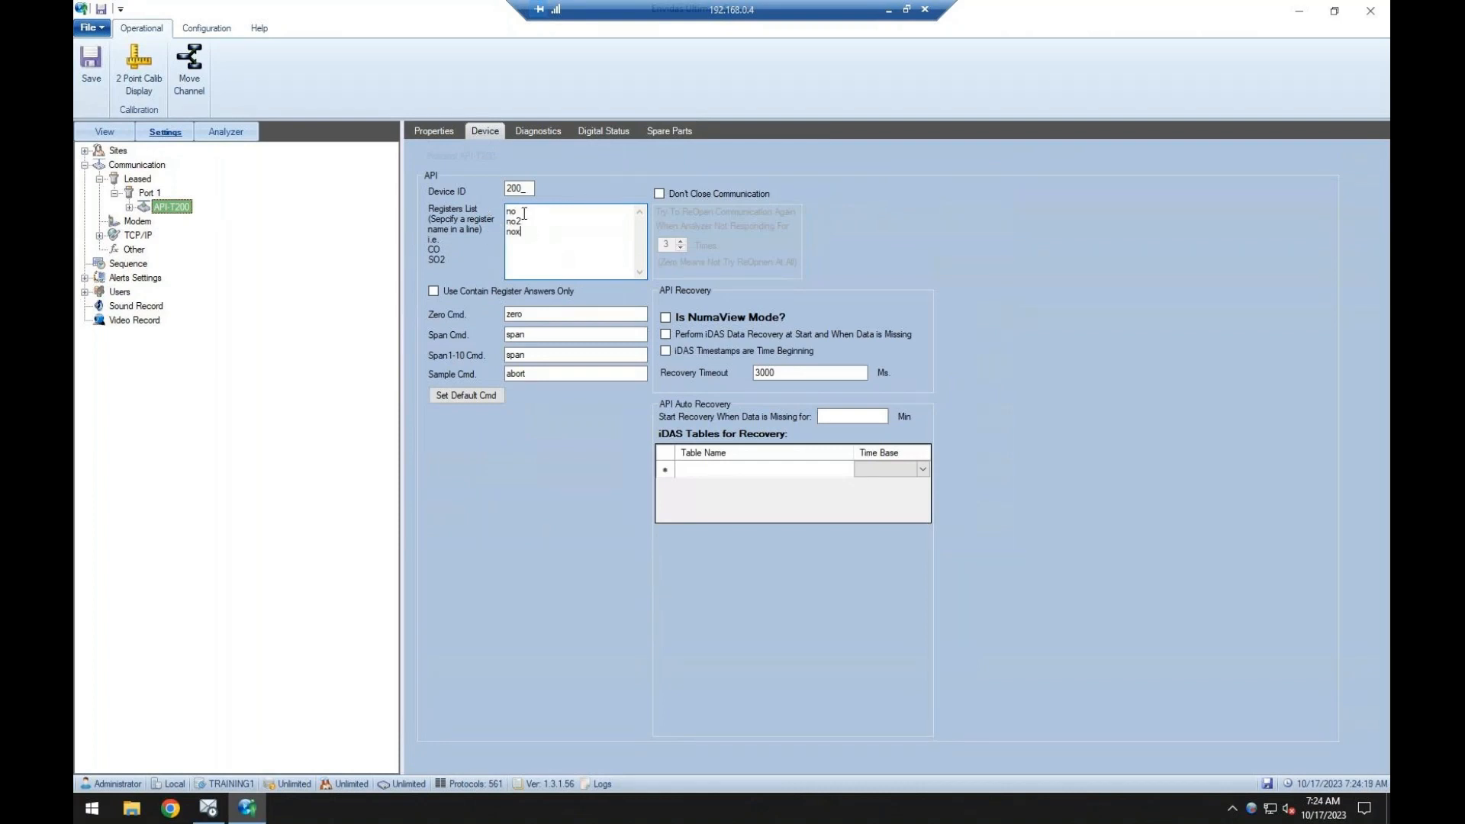
left_click_drag(529, 233, 499, 213)
Try adding a flow register to the API-T200's registers list.
left_click(532, 233)
left_click(534, 235)
key("Return")
key("BackSpace")
type("flow")
key("BackSpace")
key("BackSpace")
key("BackSpace")
Save the analyzer settings and add channels named NO, NO2 and NOx under the API-T200.
left_click(91, 65)
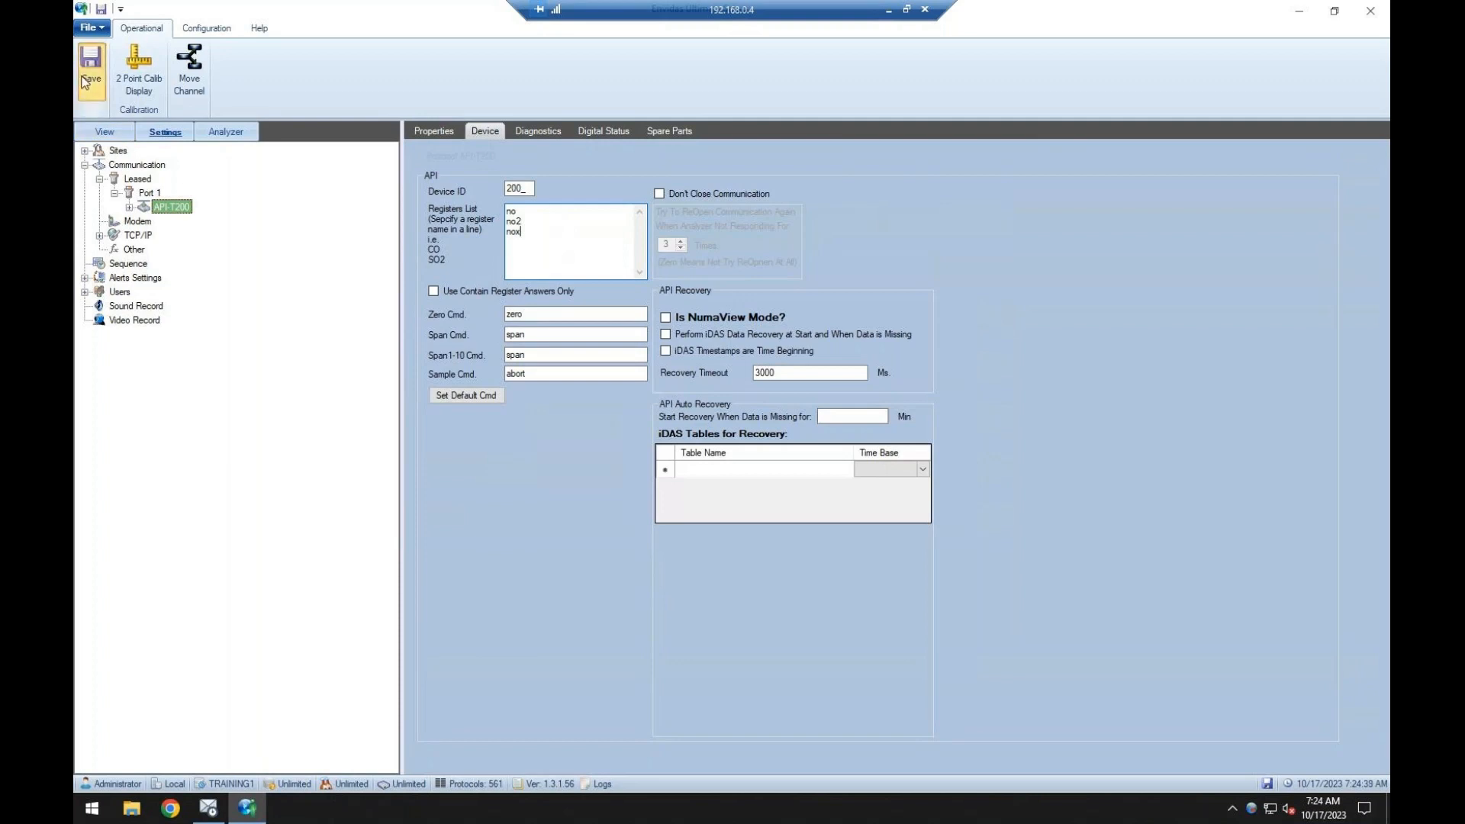
double_click(159, 212)
left_click(175, 222)
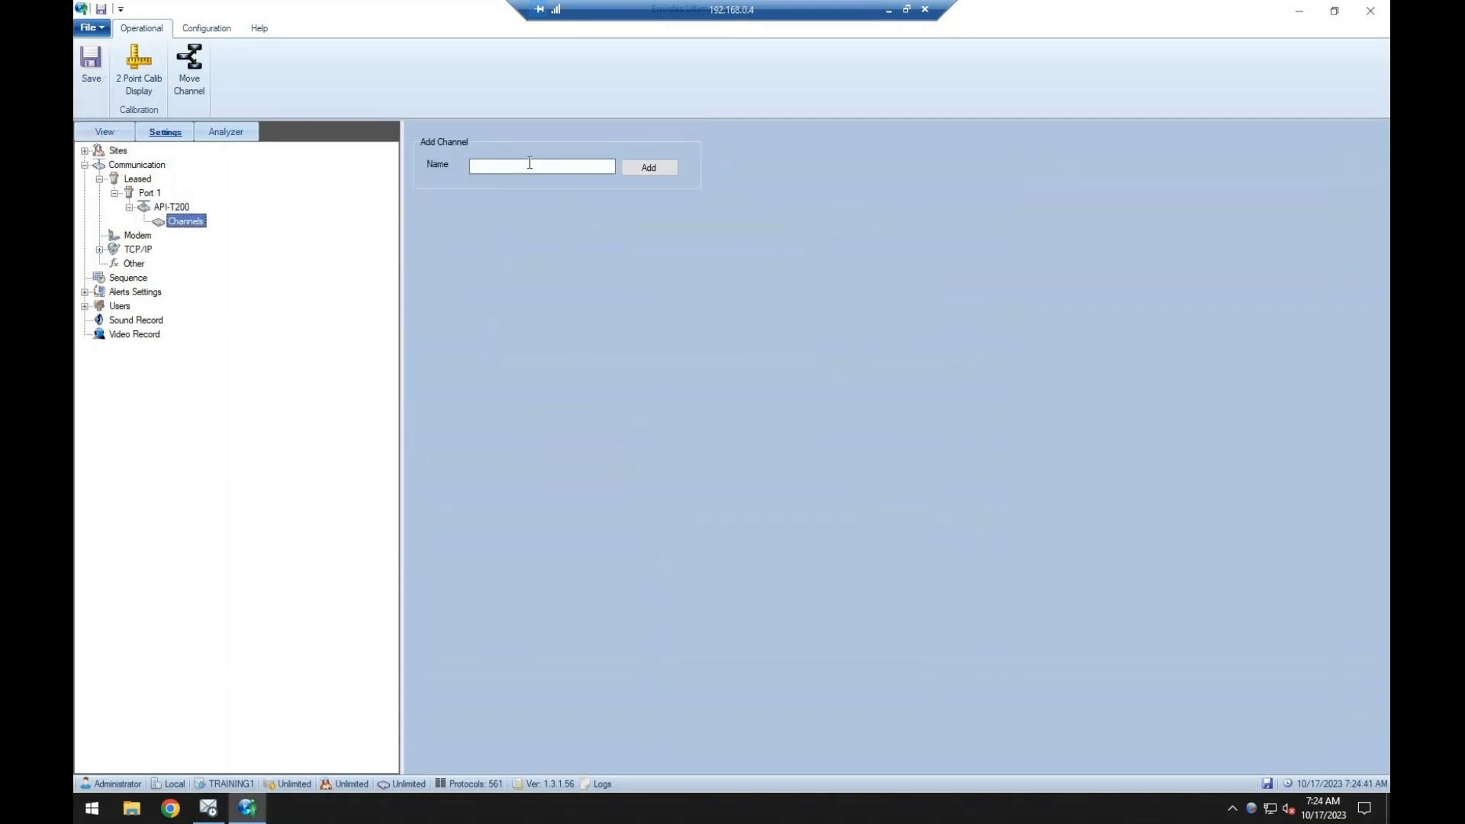
left_click(530, 166)
type("NO2")
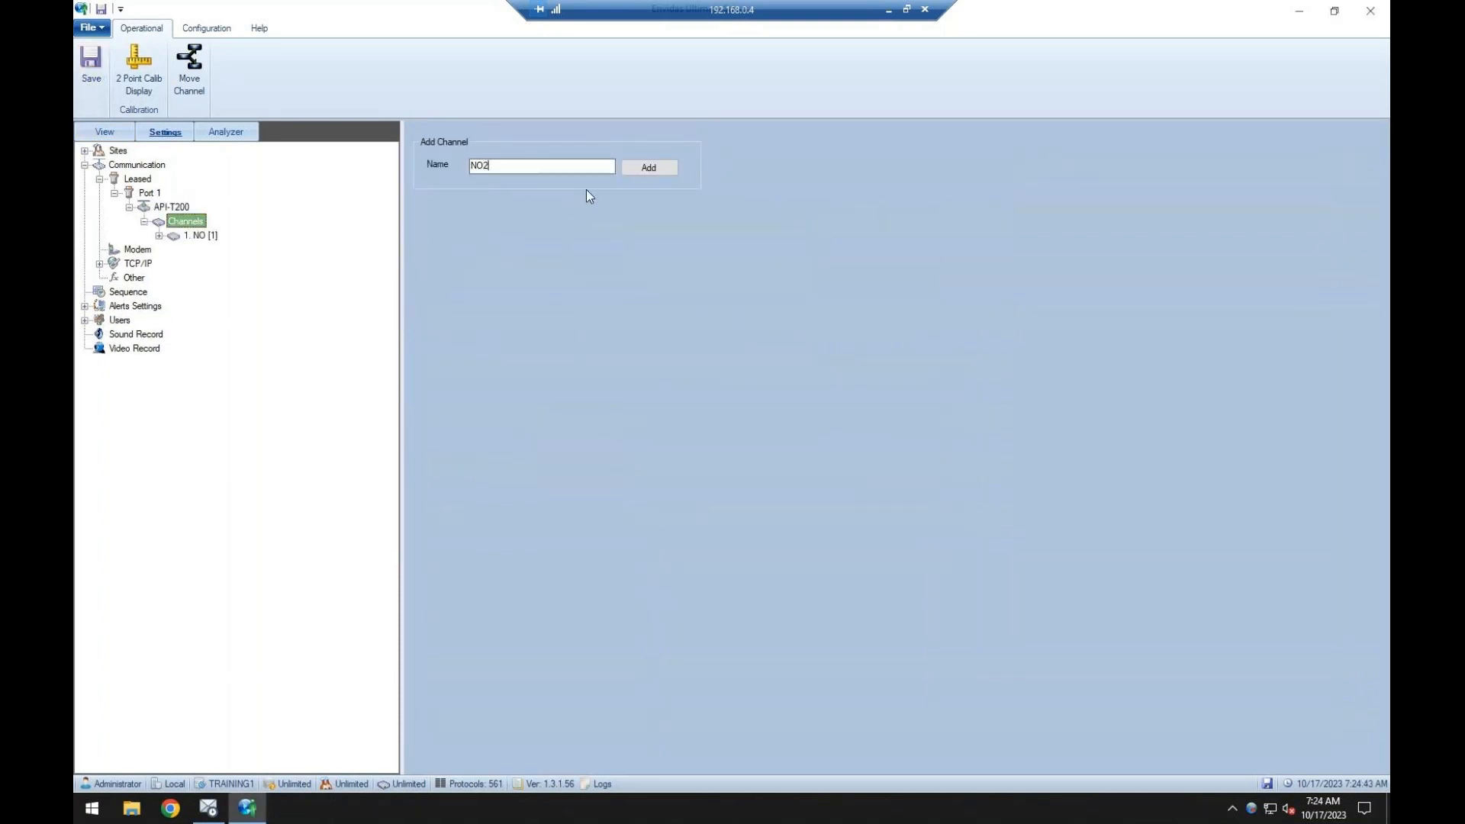
key("Return")
key("BackSpace")
type("x")
key("Return")
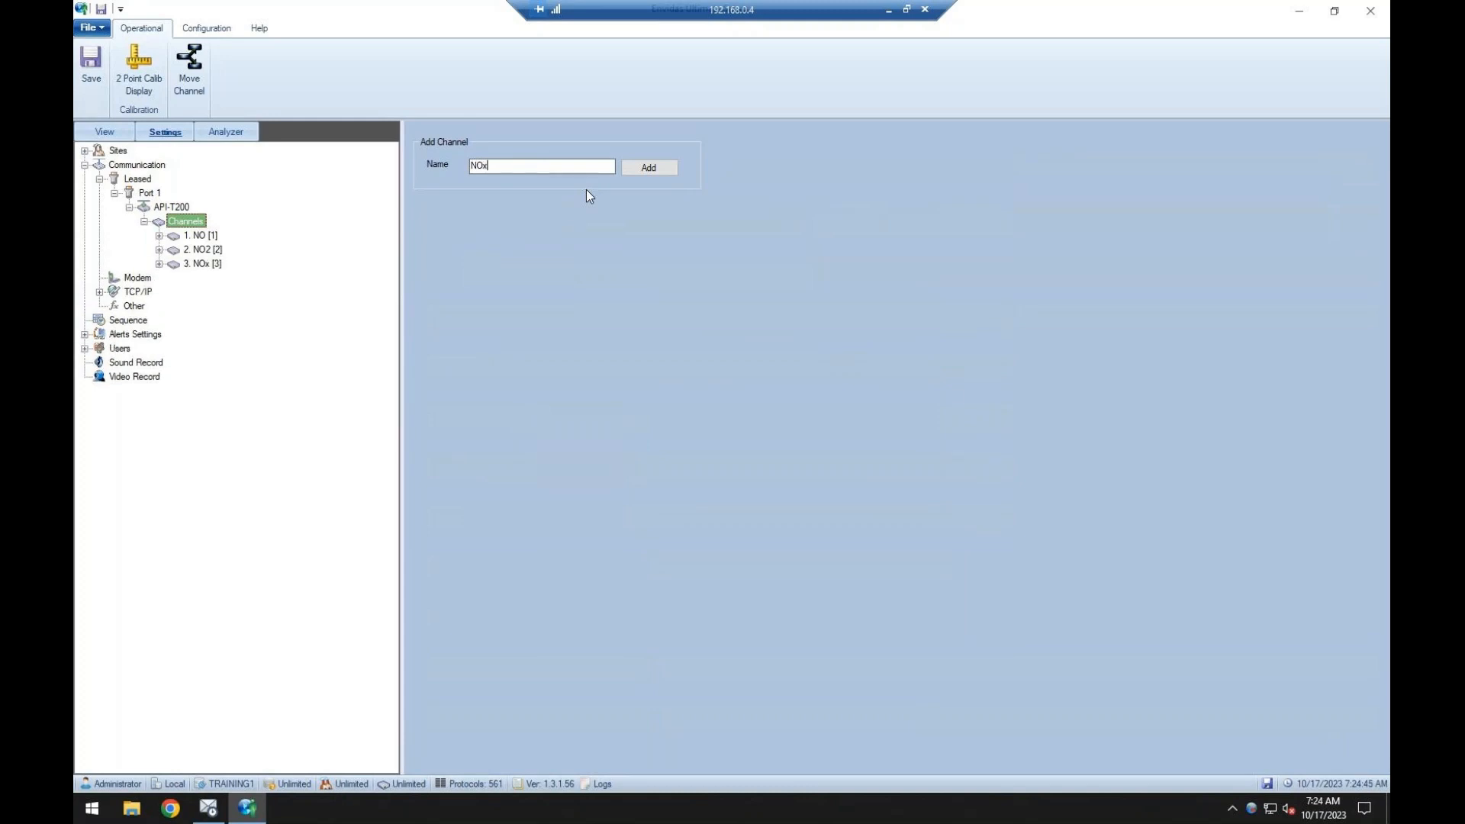
Assign analyzer register no2 to the NO2 channel and nox to the NOx channel, keeping no for NO, and save.
left_click(188, 237)
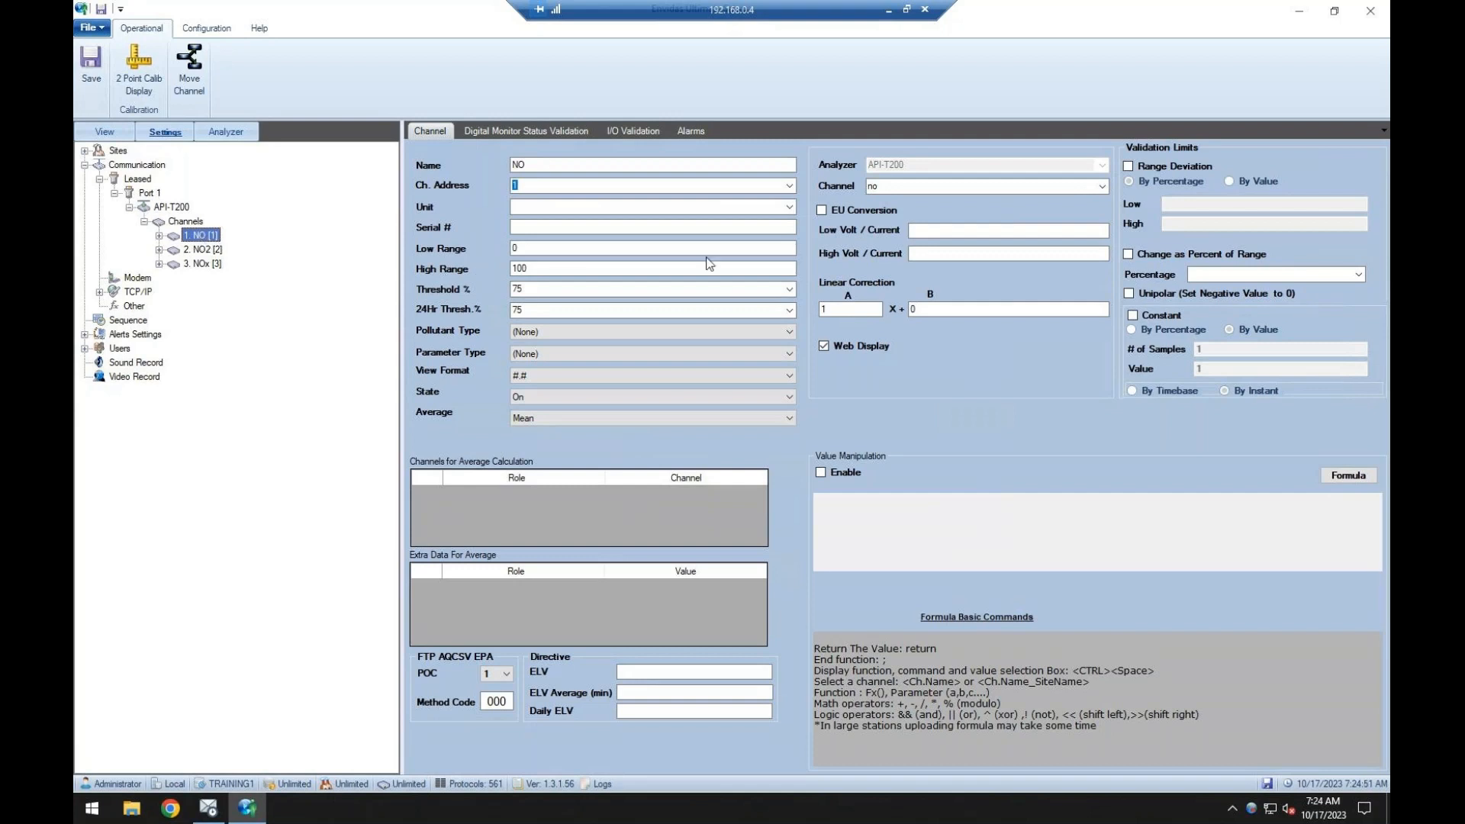
left_click(1099, 187)
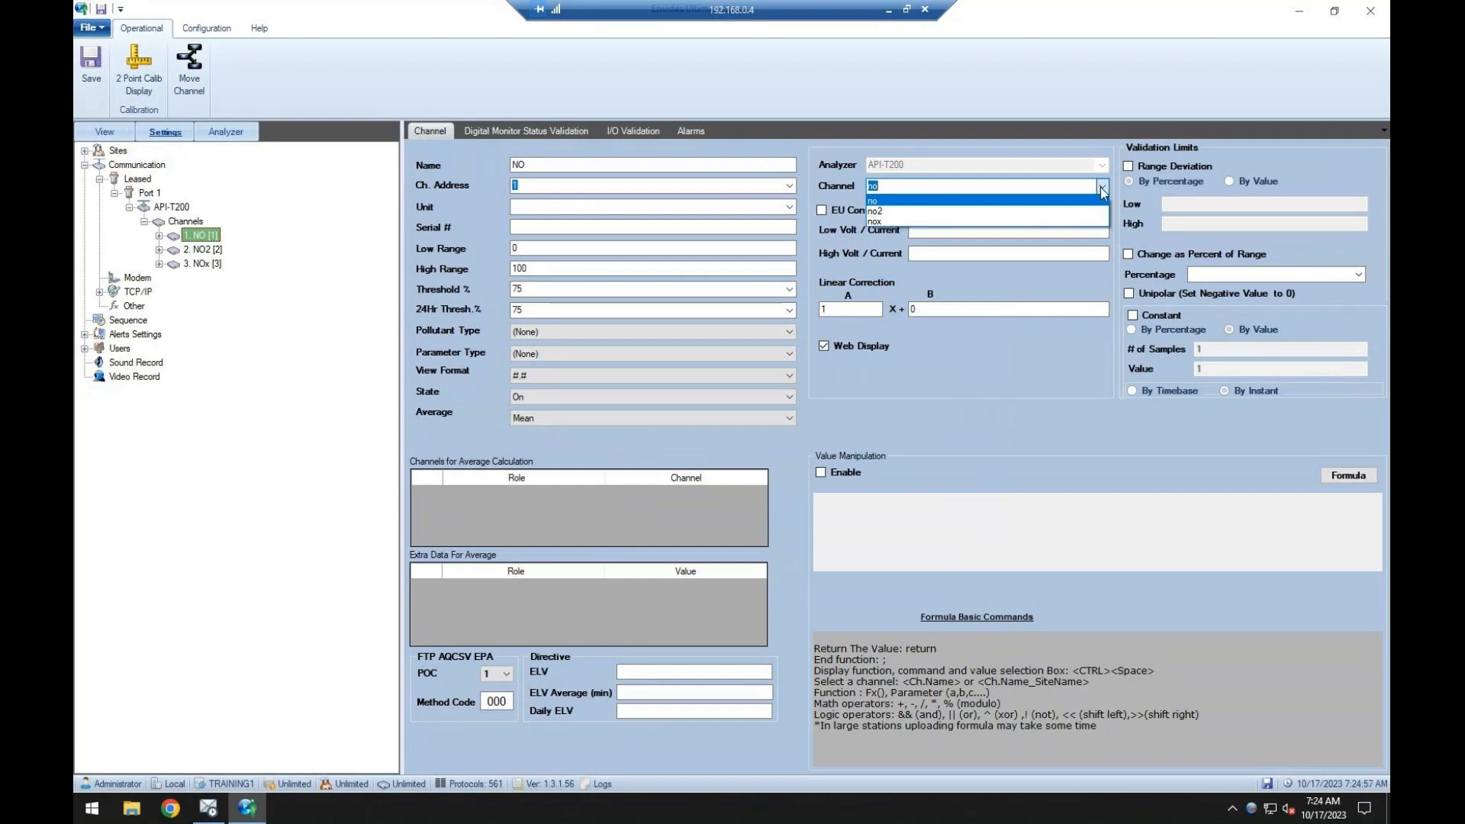
left_click(198, 236)
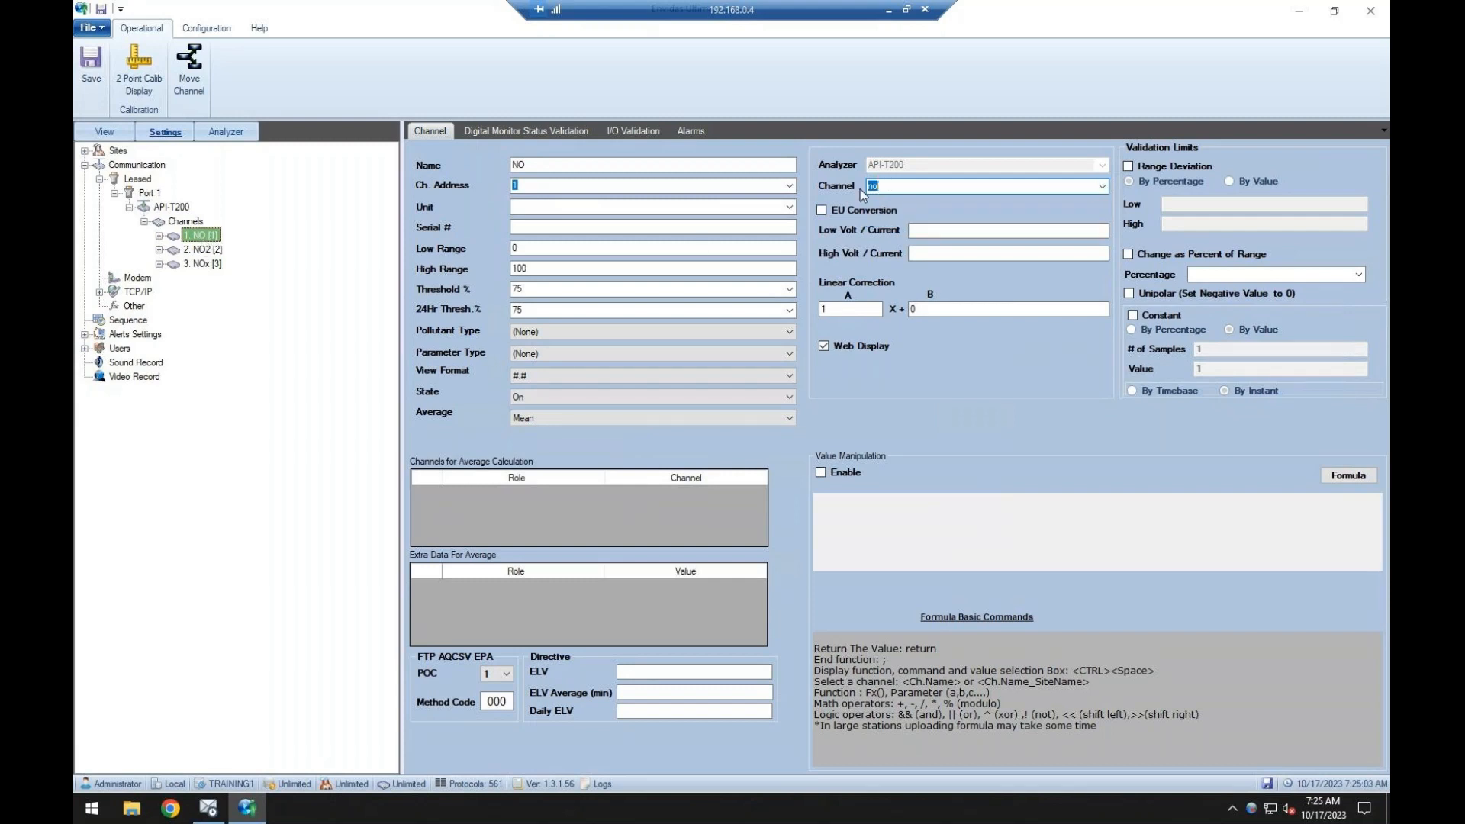
left_click(213, 251)
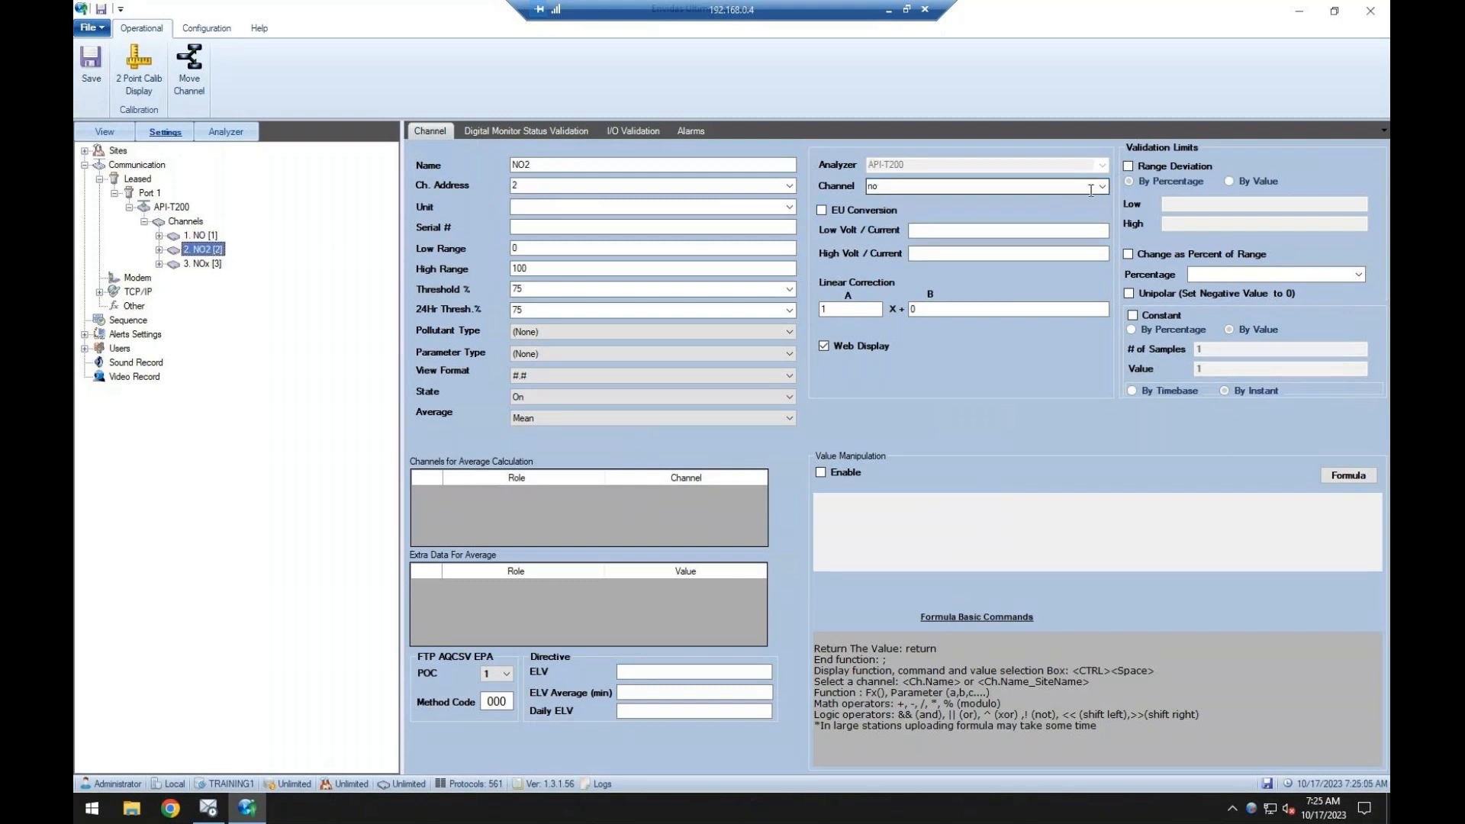
left_click(891, 188)
left_click(891, 207)
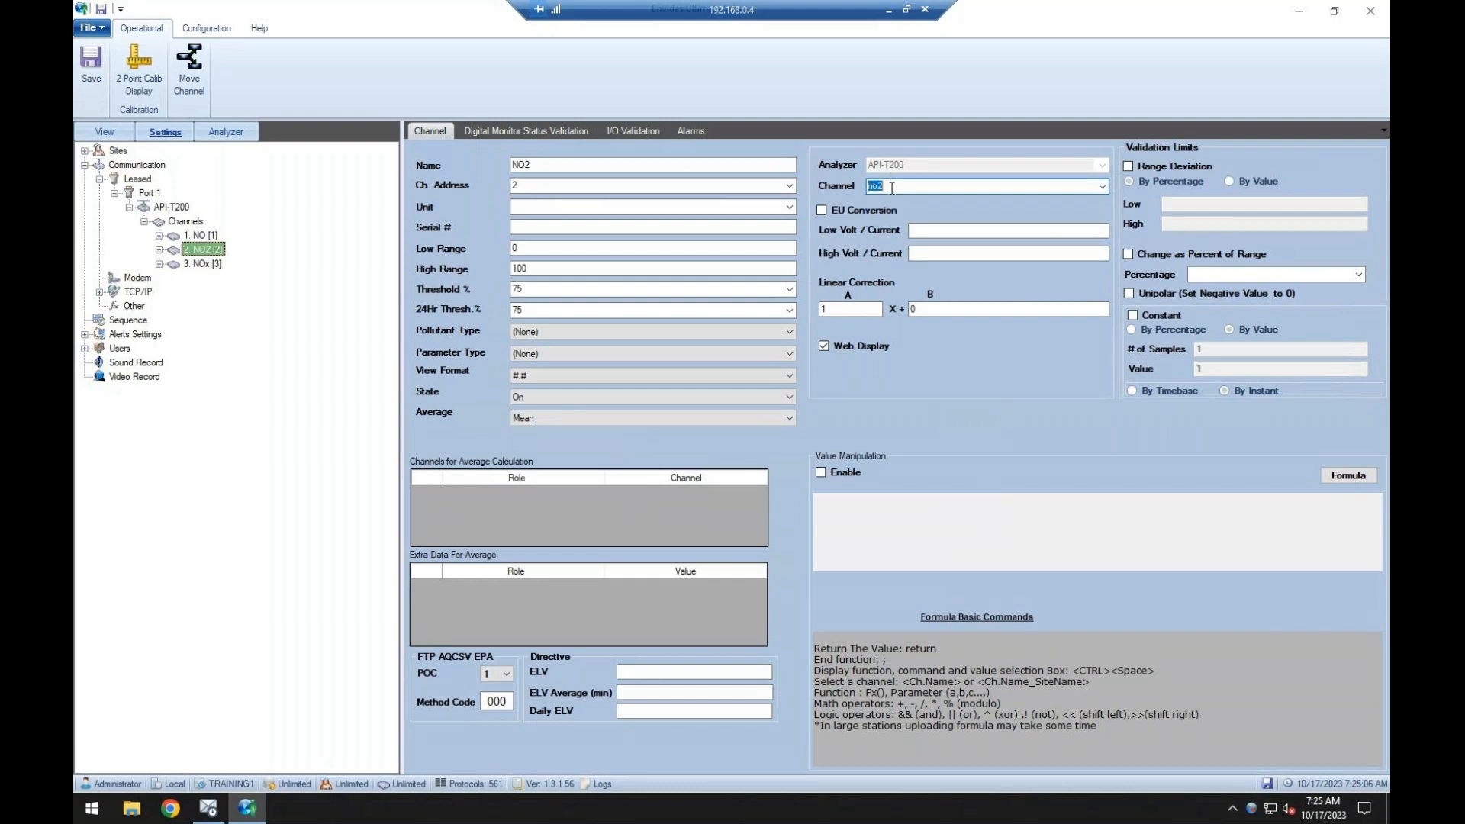
left_click(216, 265)
left_click(1106, 191)
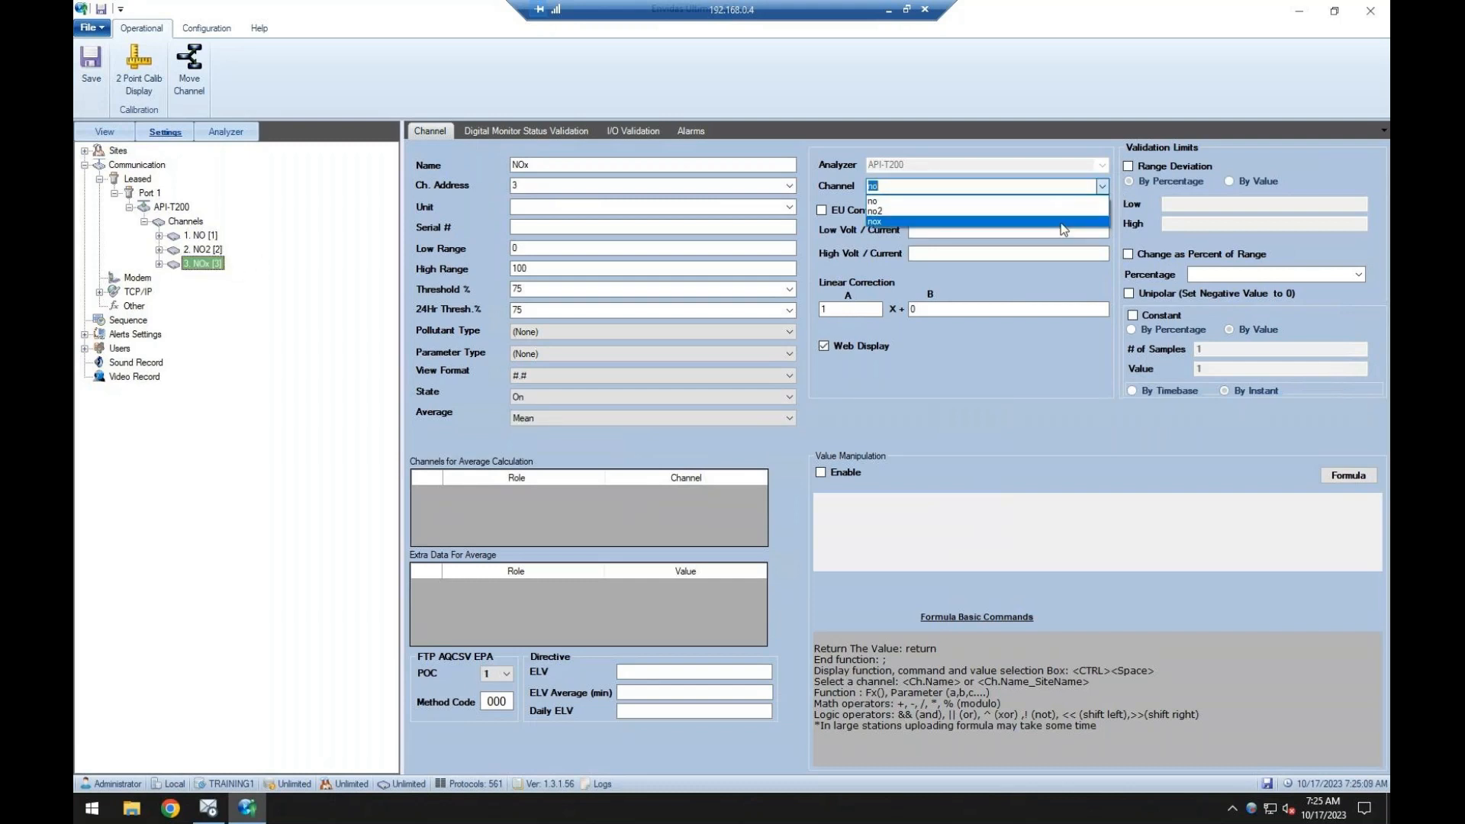
left_click(1064, 228)
left_click(105, 97)
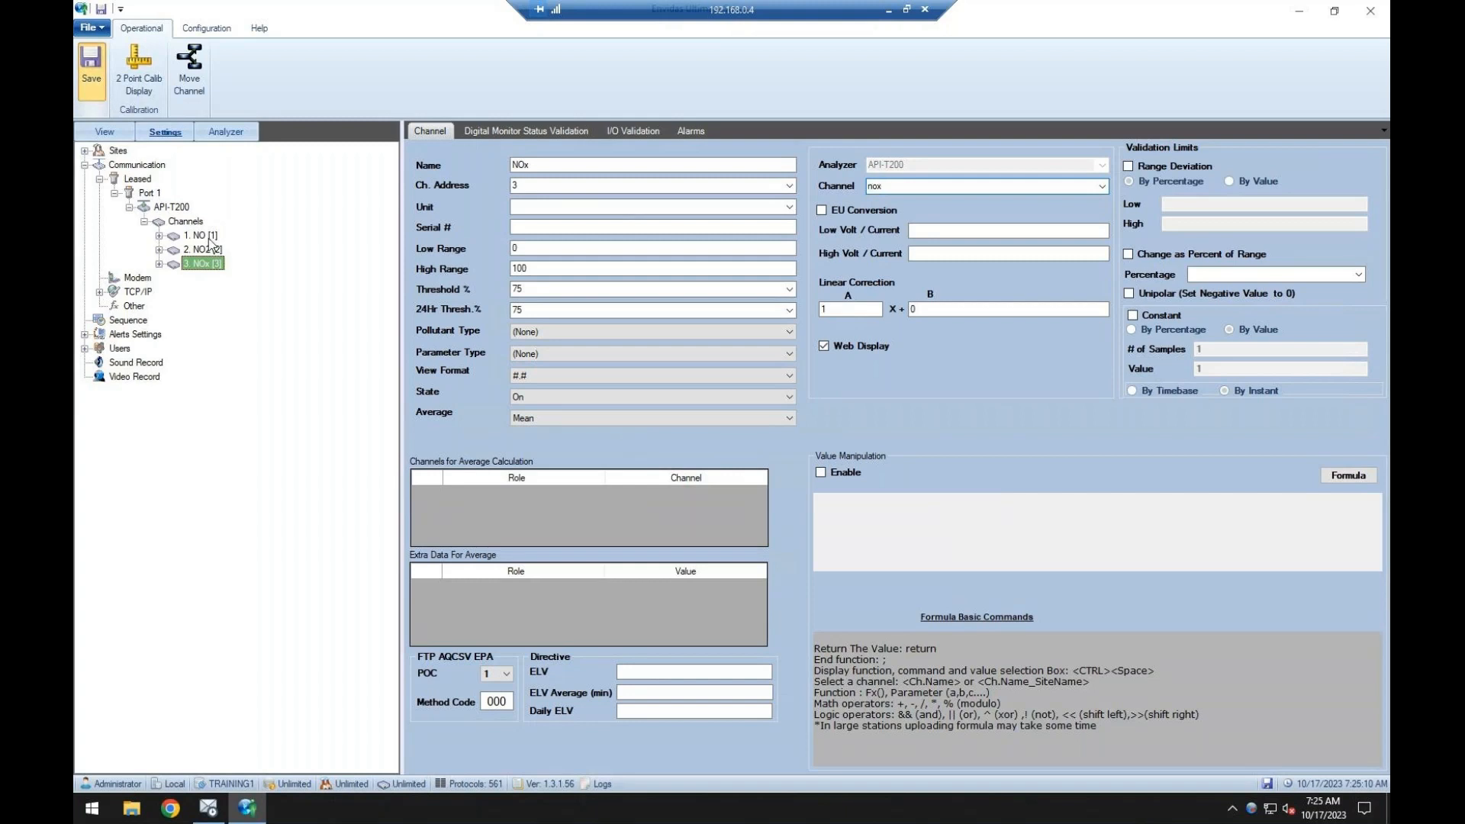
Set the NO channel's unit to PPB.
left_click(212, 238)
left_click(575, 208)
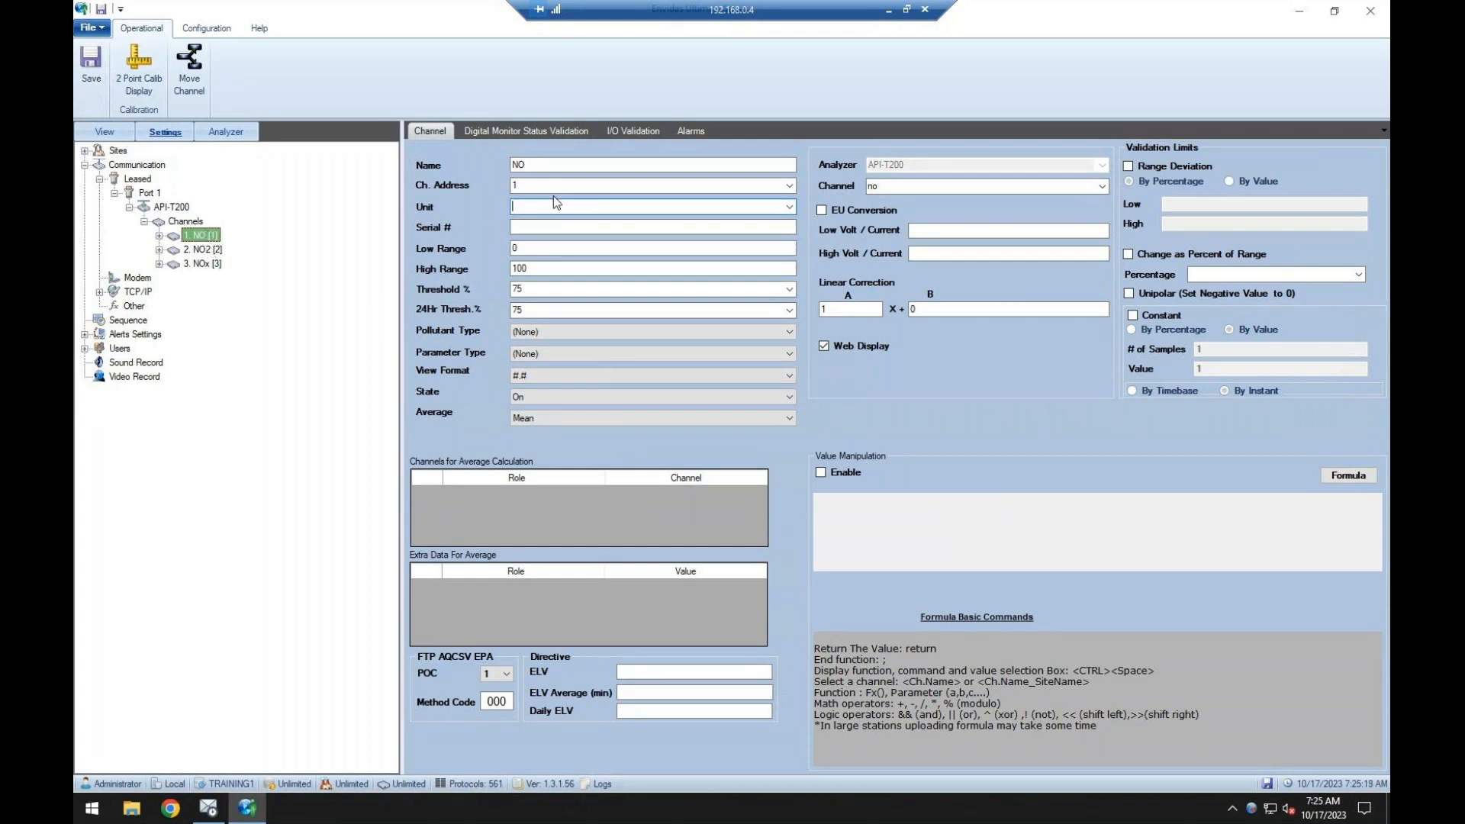
type("PPB")
left_click_drag(588, 214, 394, 216)
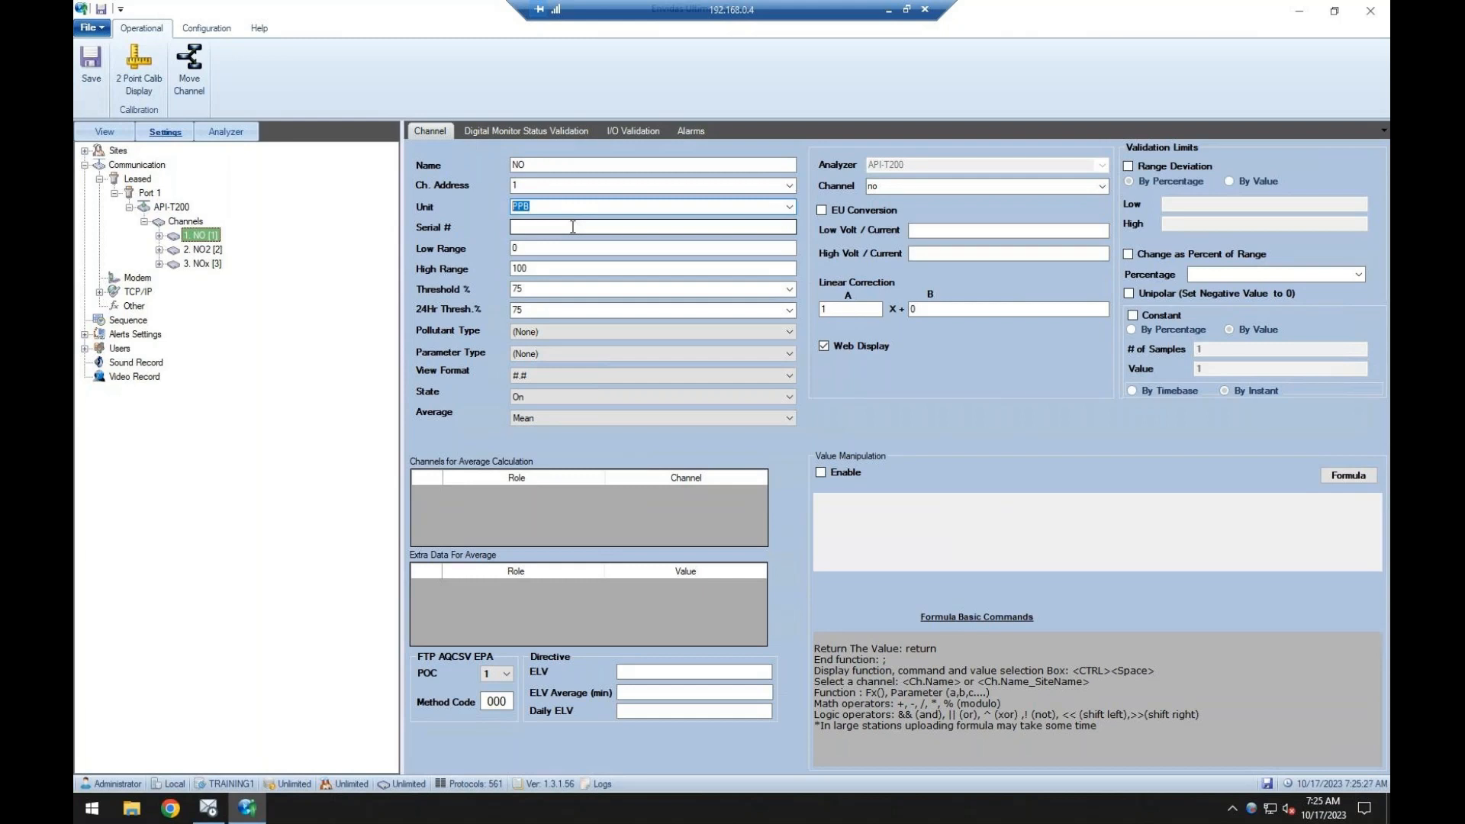
left_click(573, 226)
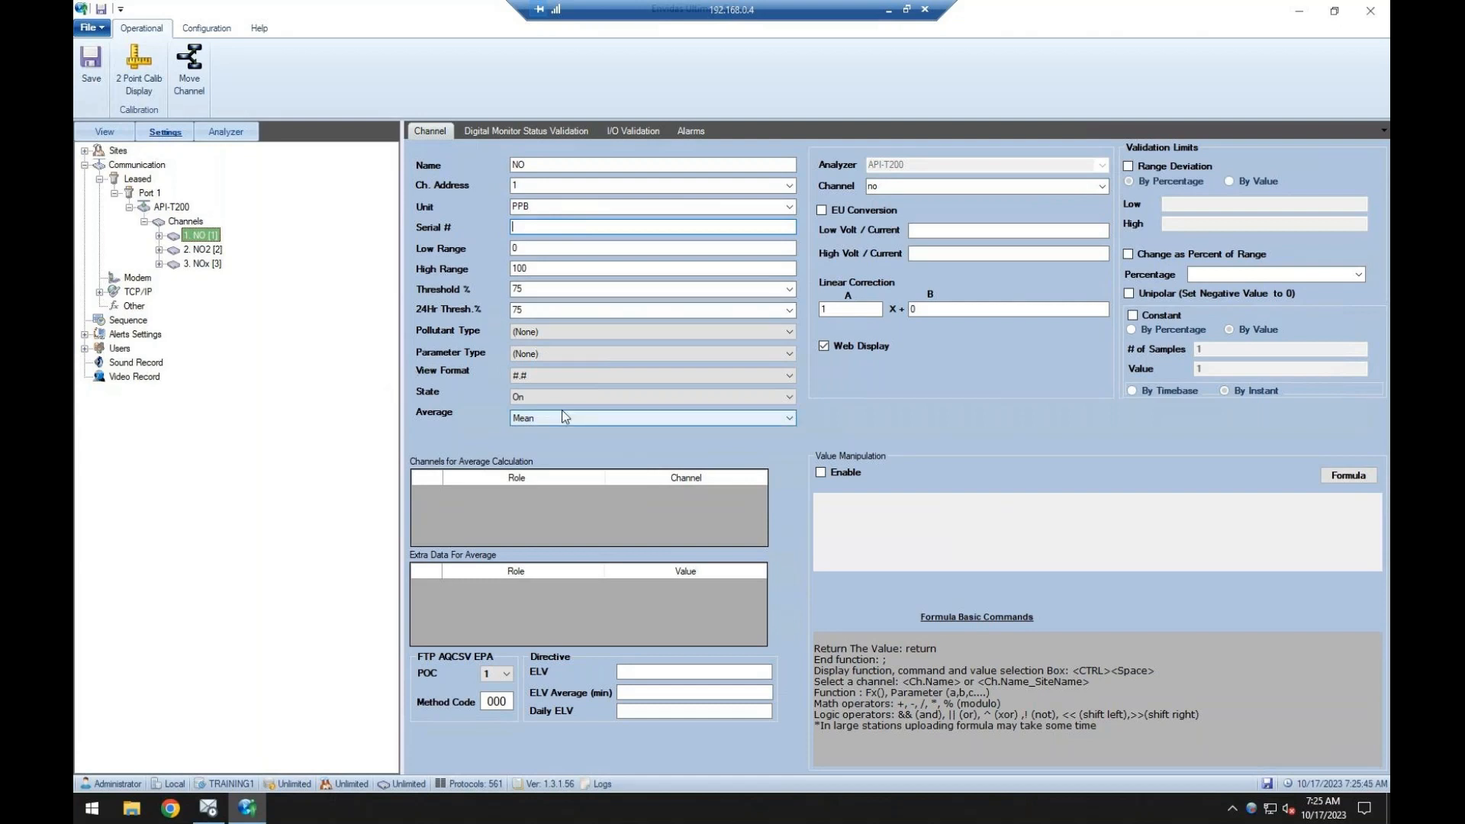
Examine the NO channel's available options for pollutant type, view format, state and average without changing them.
left_click(533, 335)
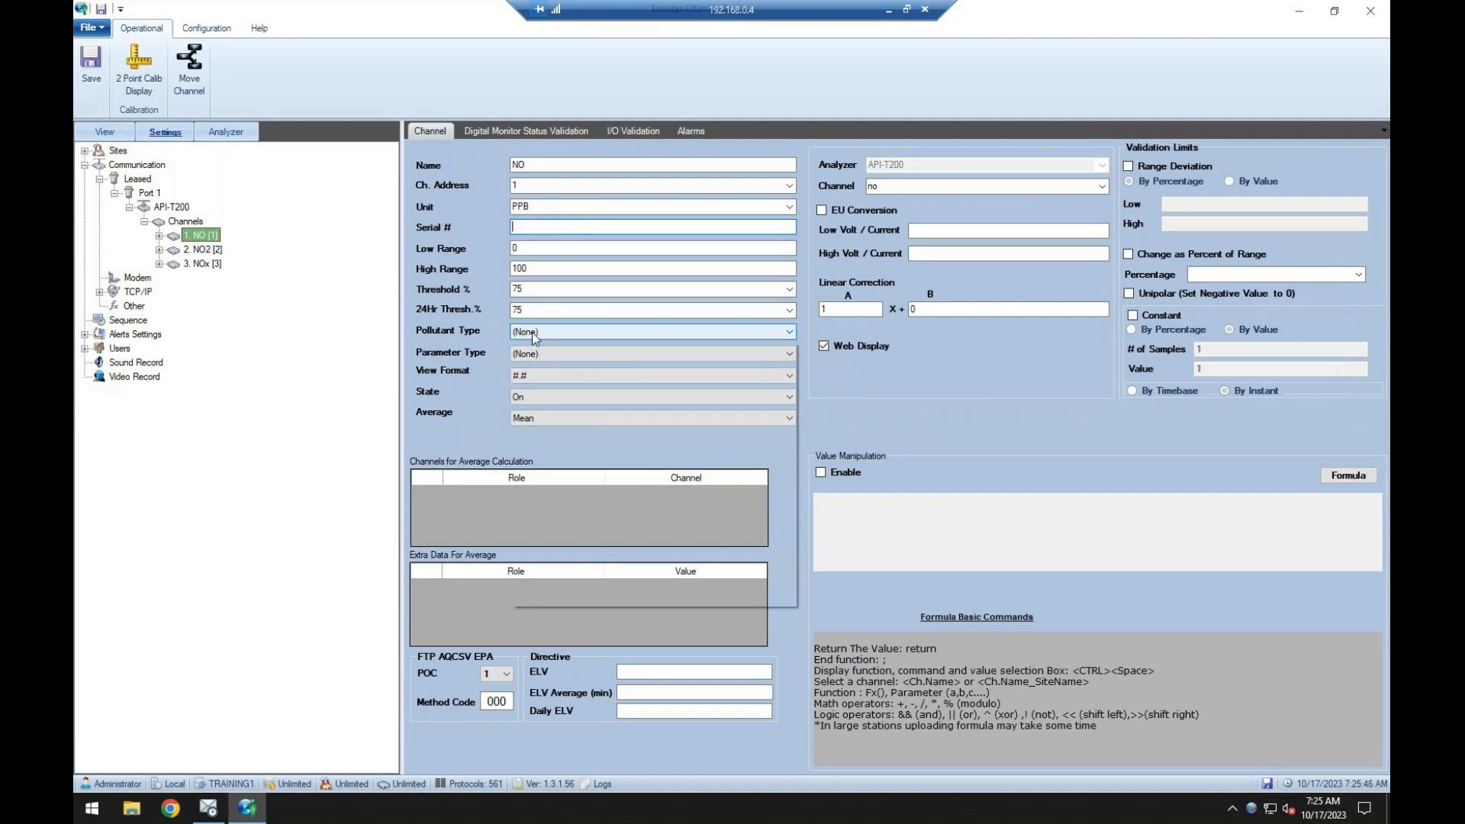
left_click(536, 343)
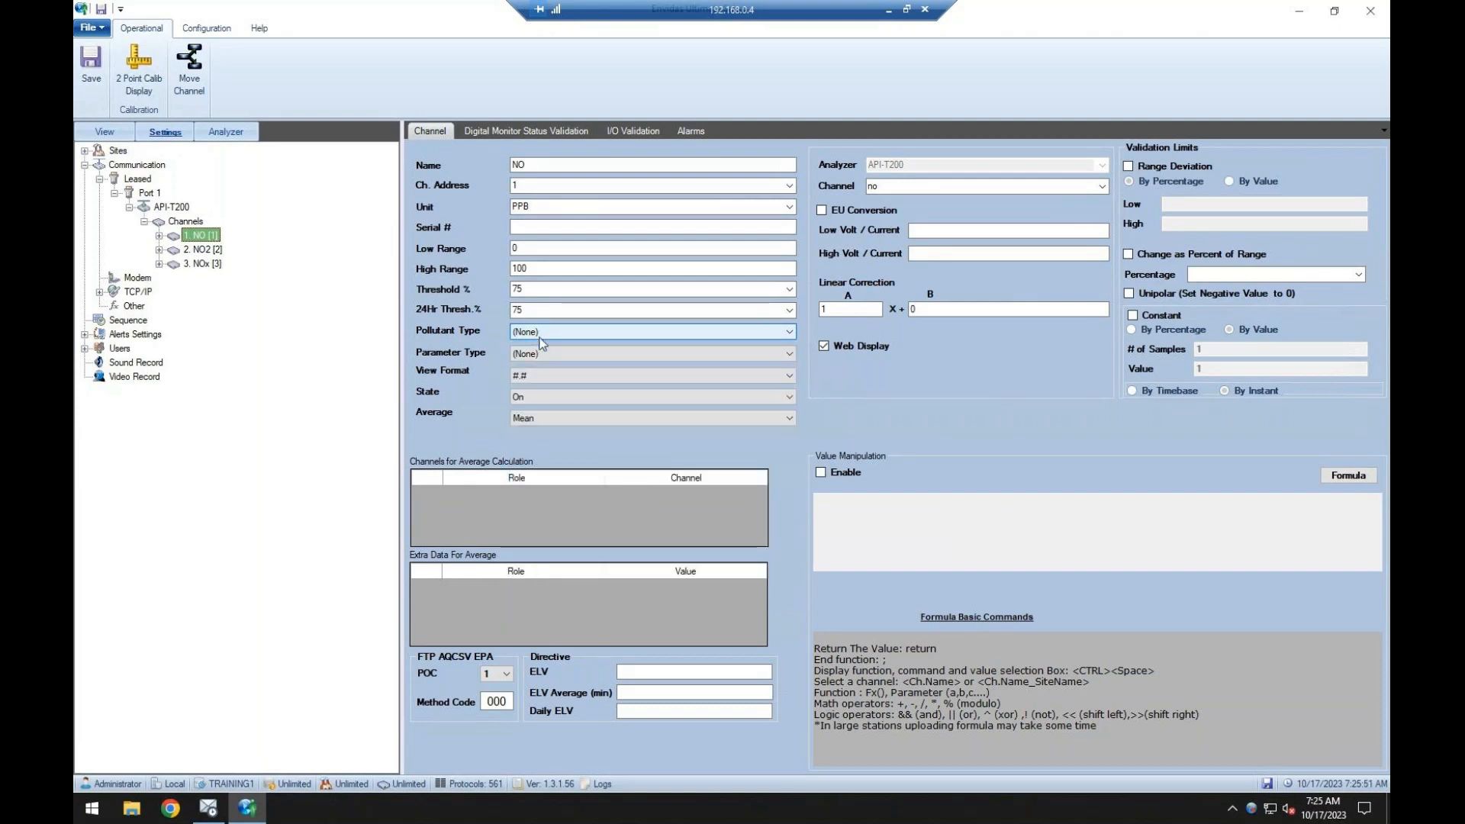
left_click(534, 379)
left_click(530, 383)
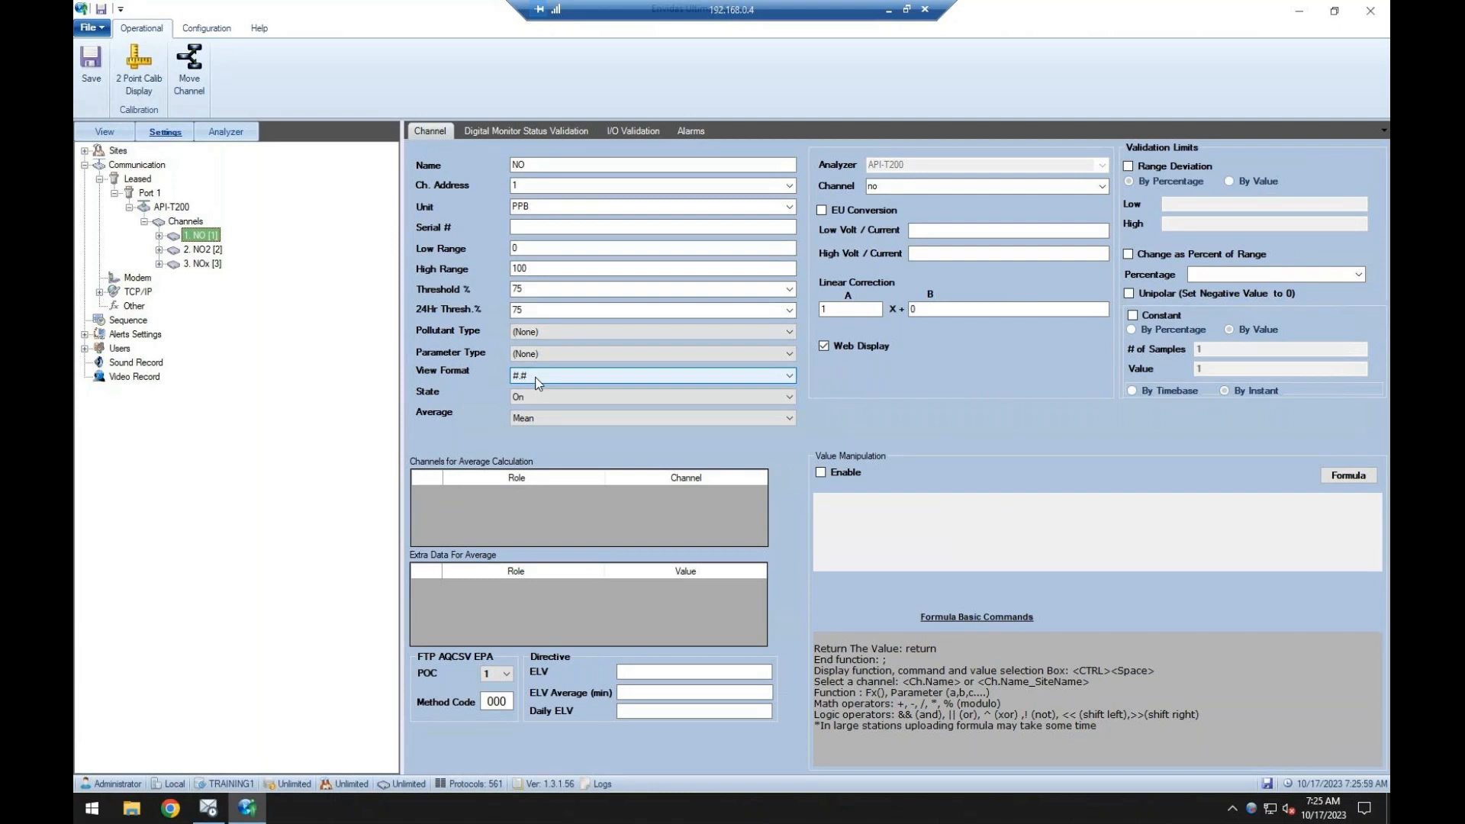
left_click(527, 398)
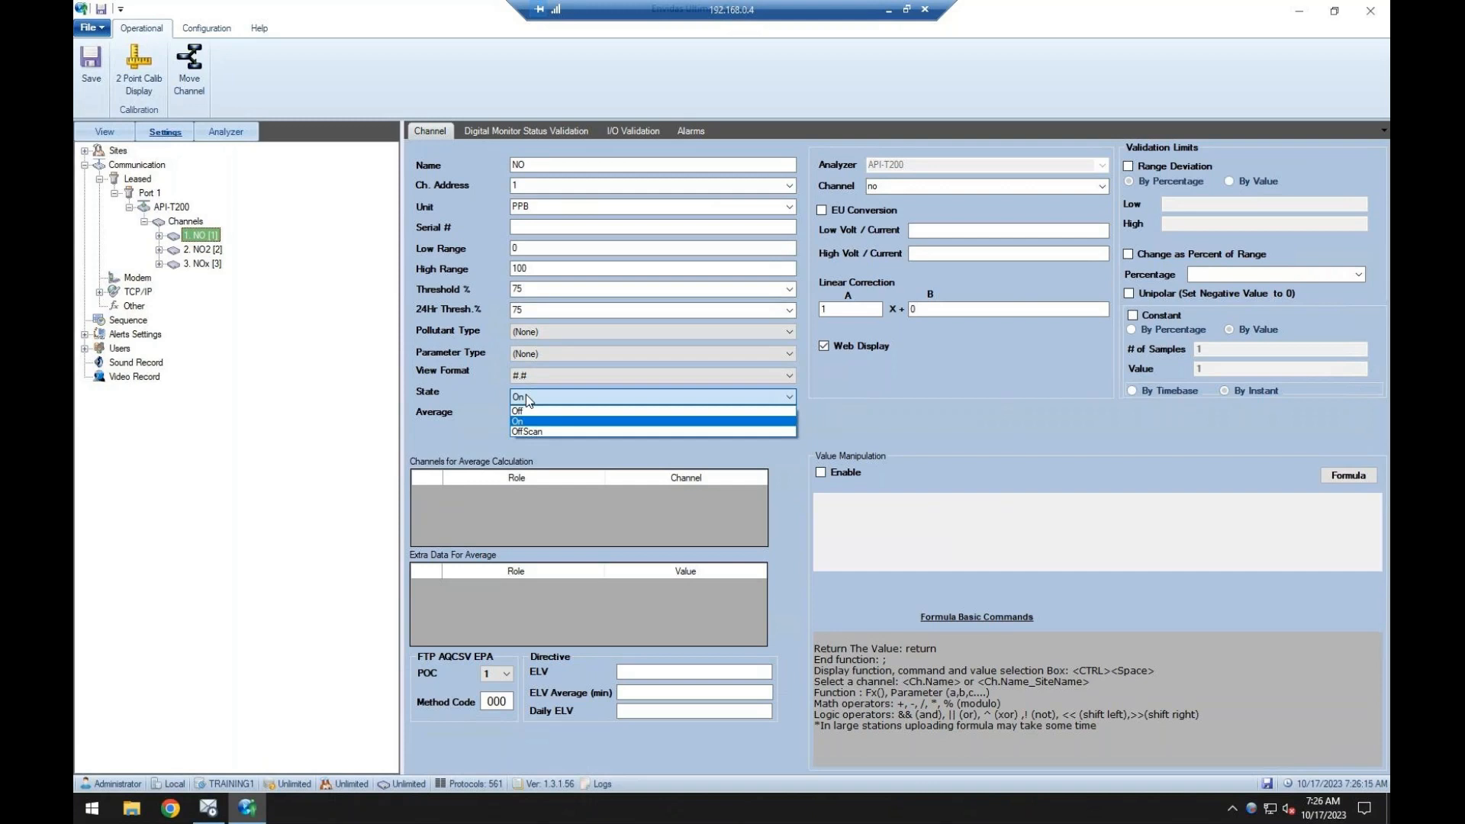
left_click(417, 403)
left_click(524, 418)
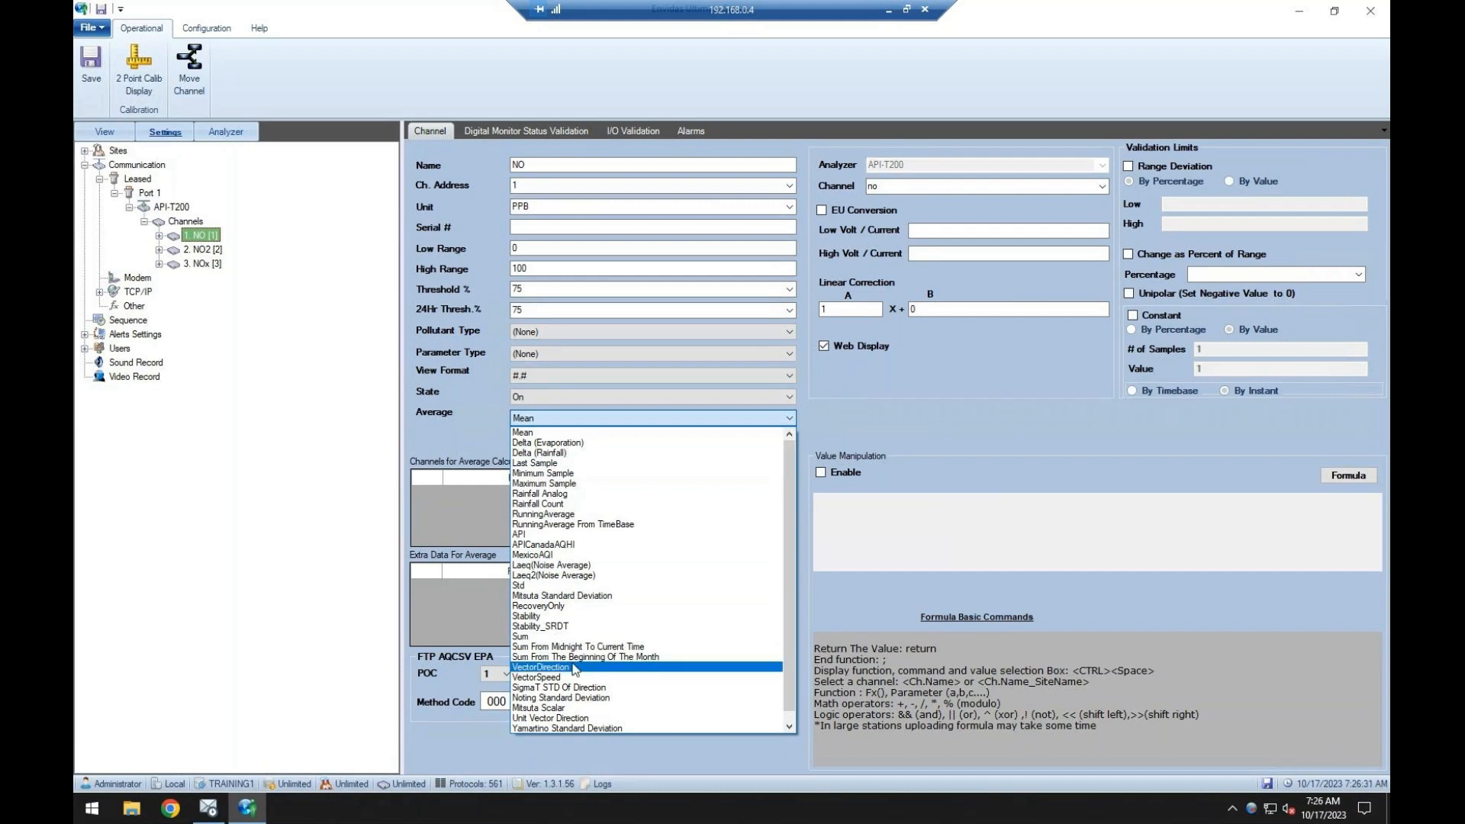
scroll(602, 606, "down", 1)
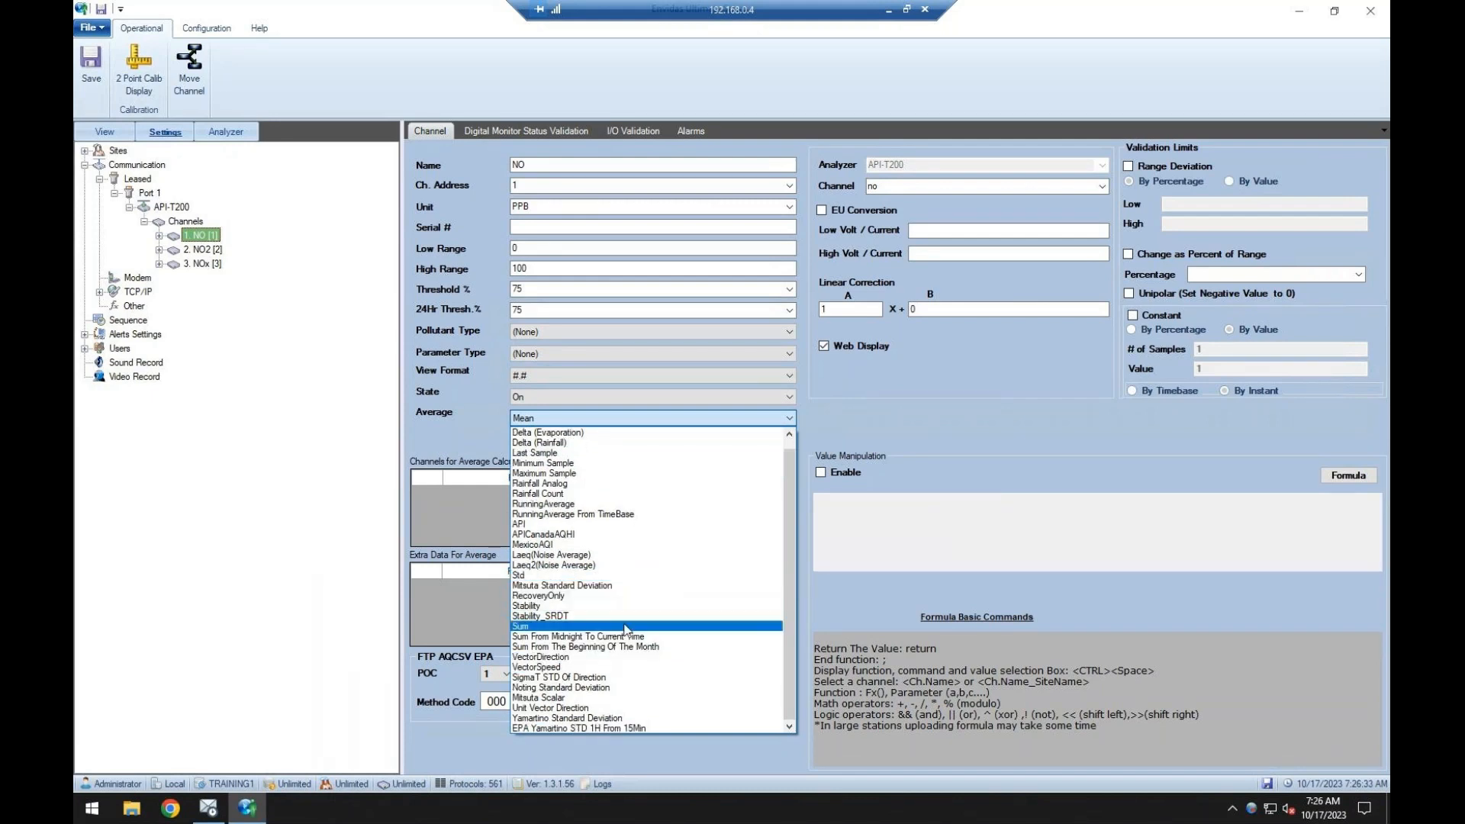
scroll(626, 630, "up", 1)
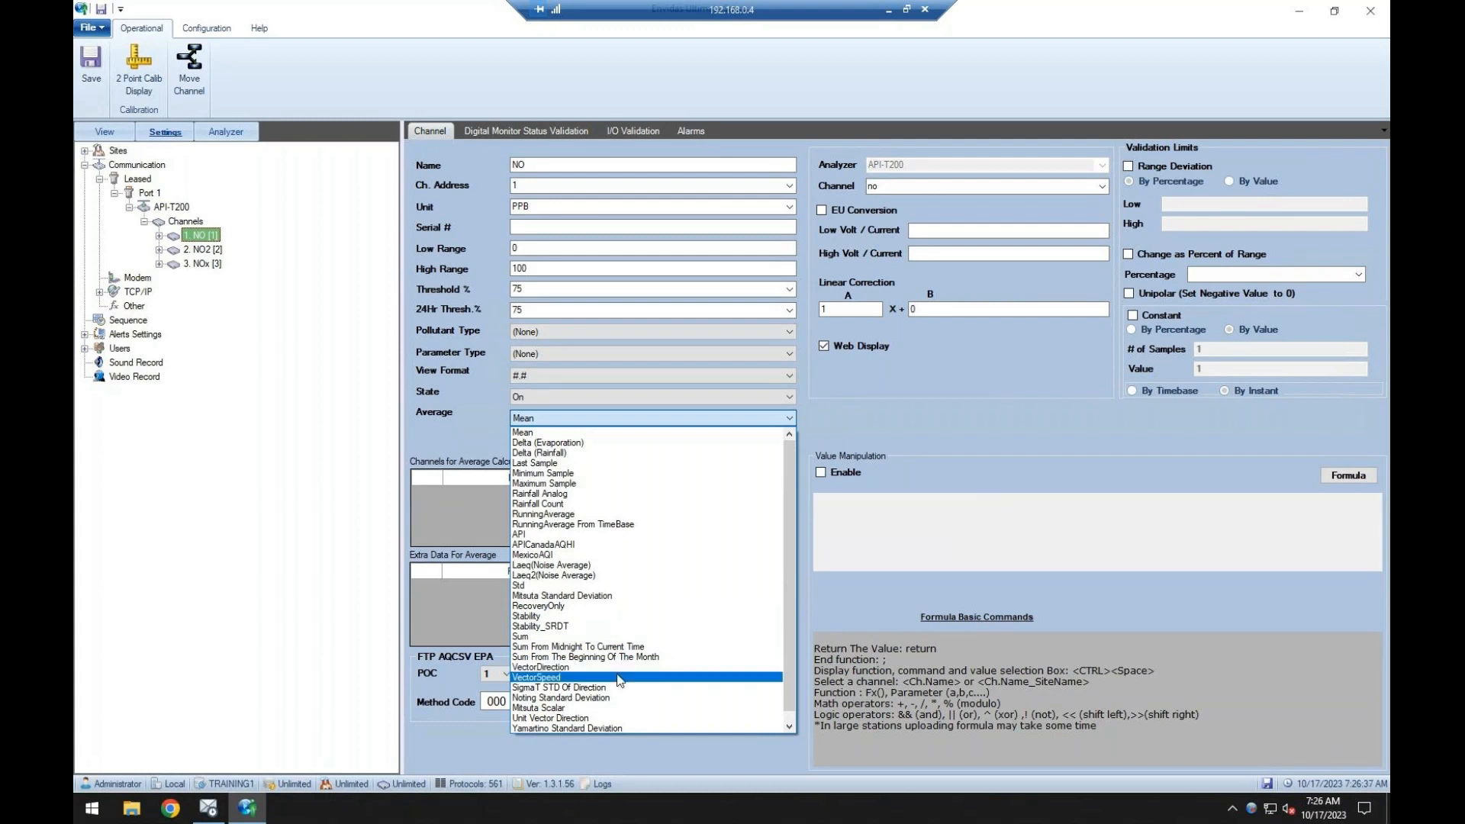
left_click(462, 525)
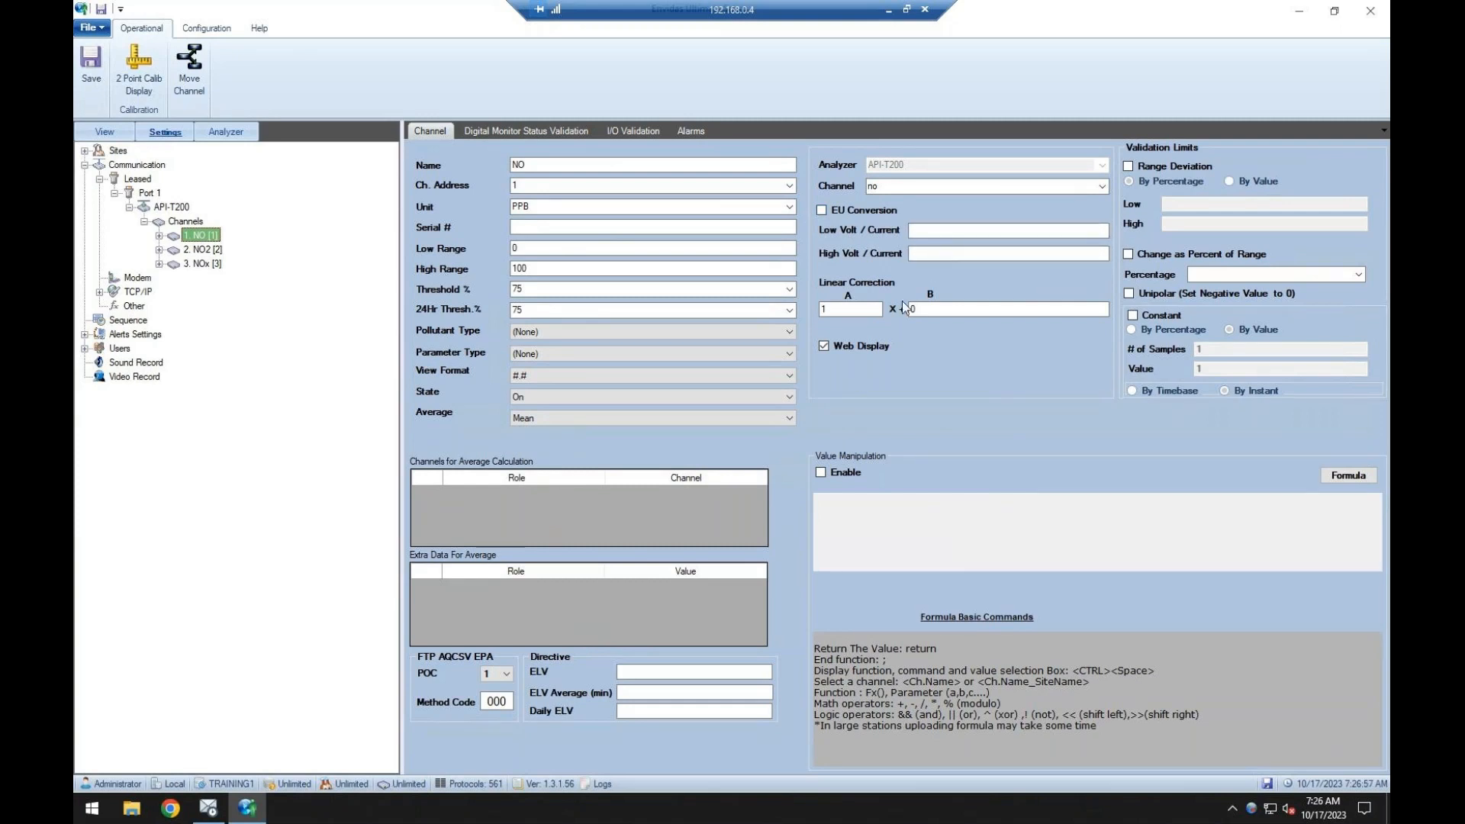
Examine the NO channel's linear correction and its value manipulation formula editor without changing them.
left_click_drag(863, 305, 813, 306)
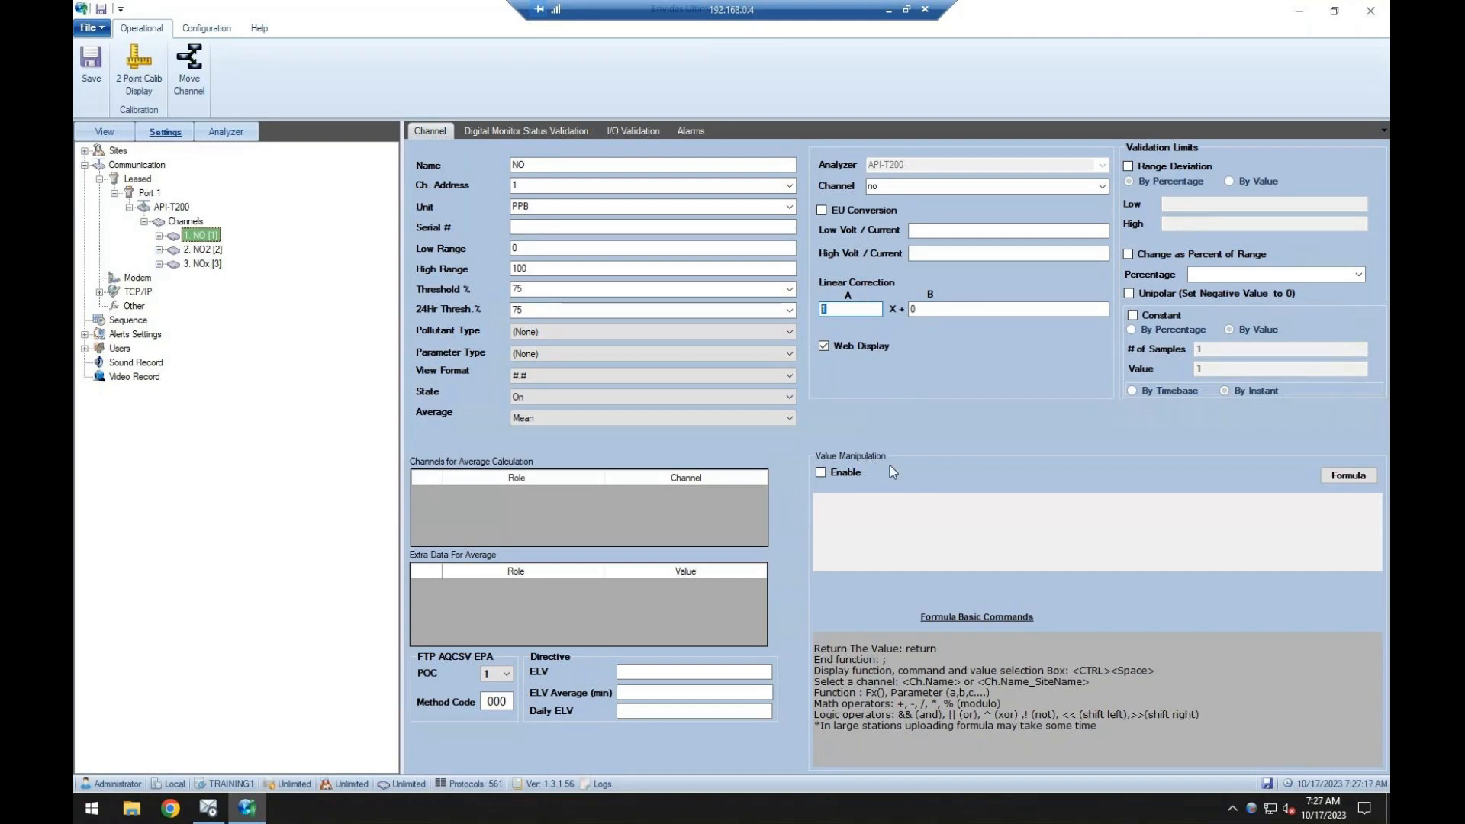
left_click(1330, 483)
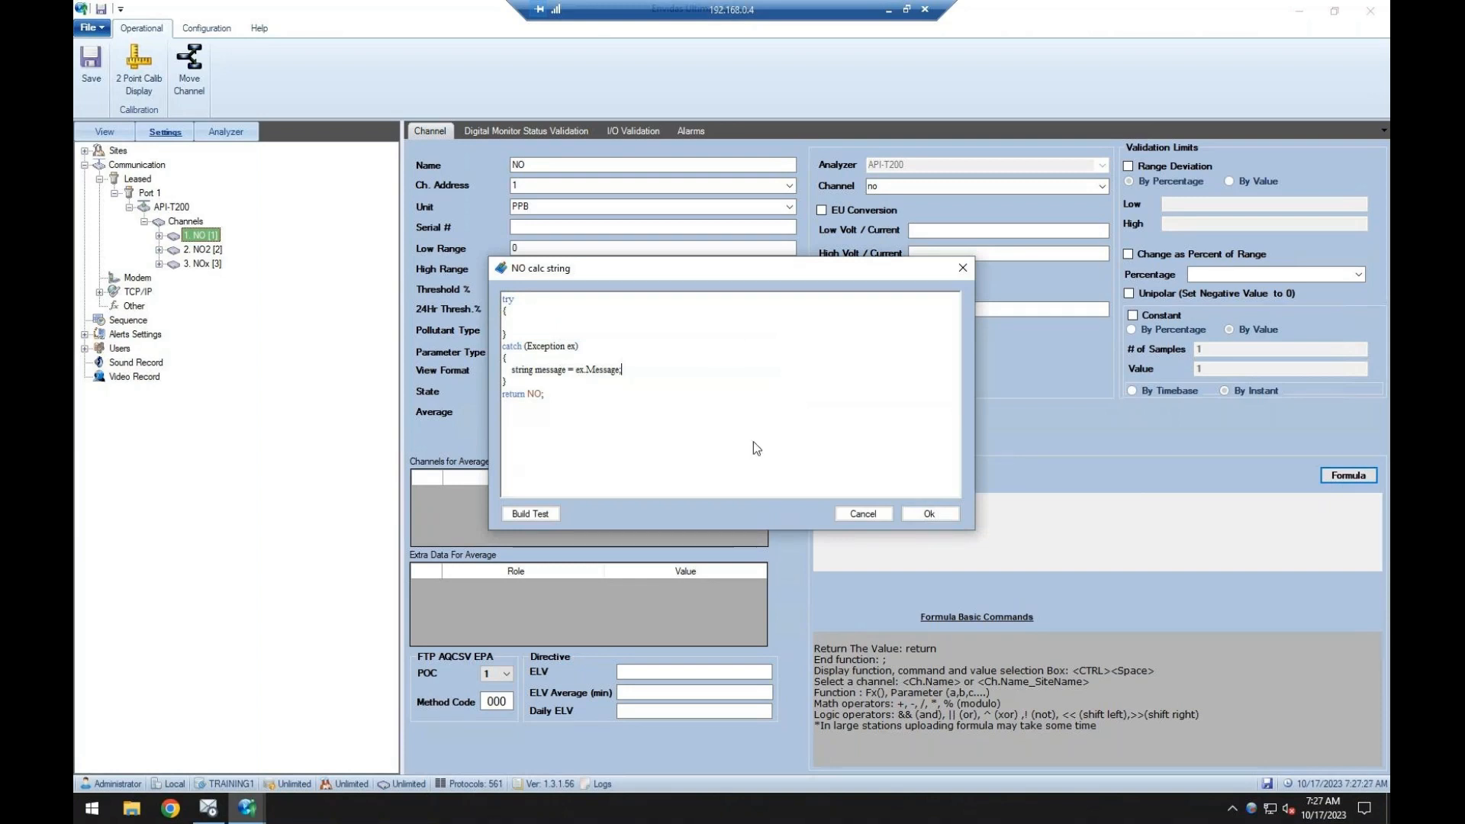
left_click(867, 518)
Load the monitor list into the NO channel's digital monitor status validation and save.
left_click(511, 132)
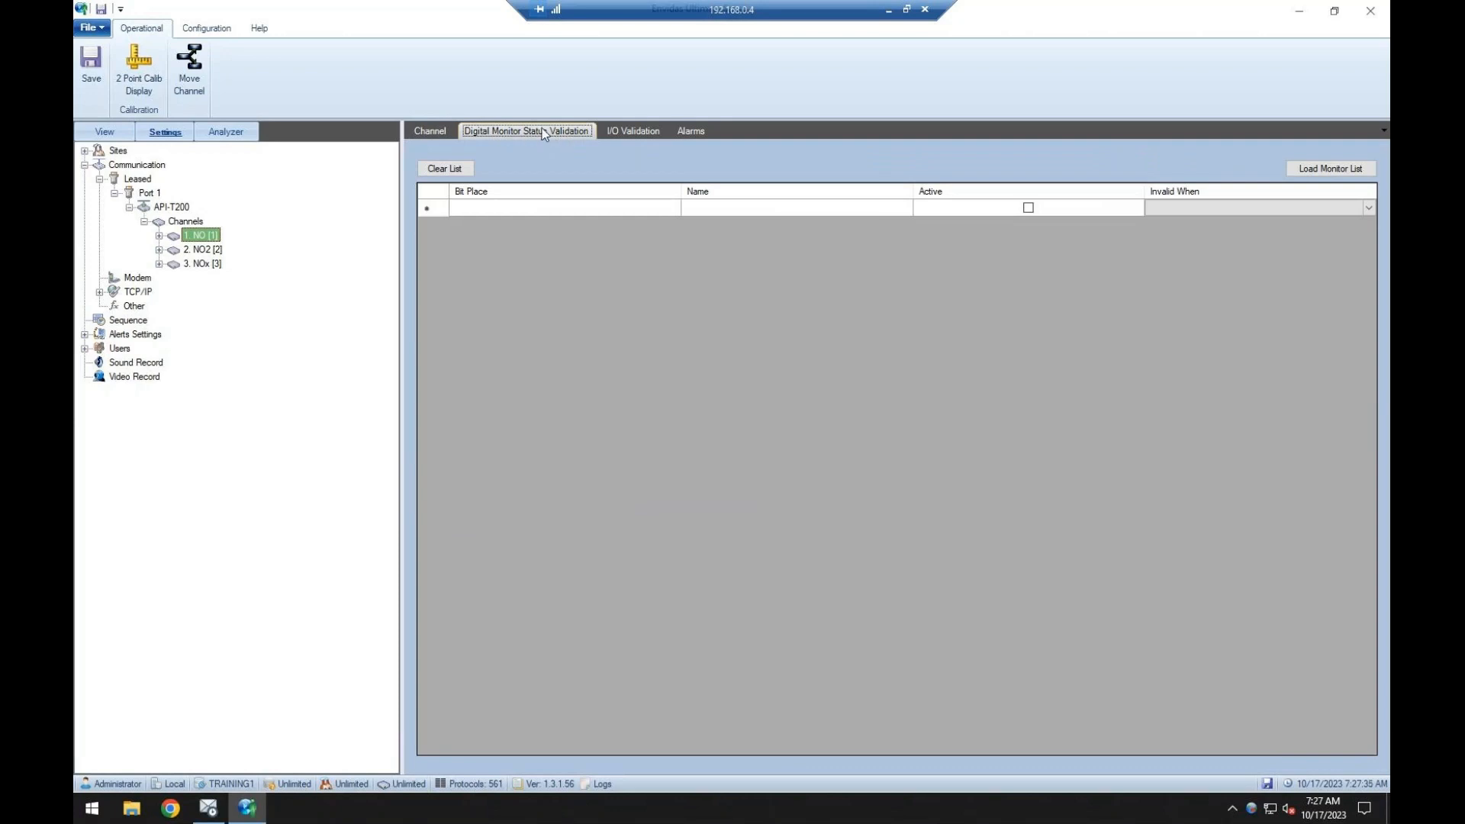
left_click(1336, 167)
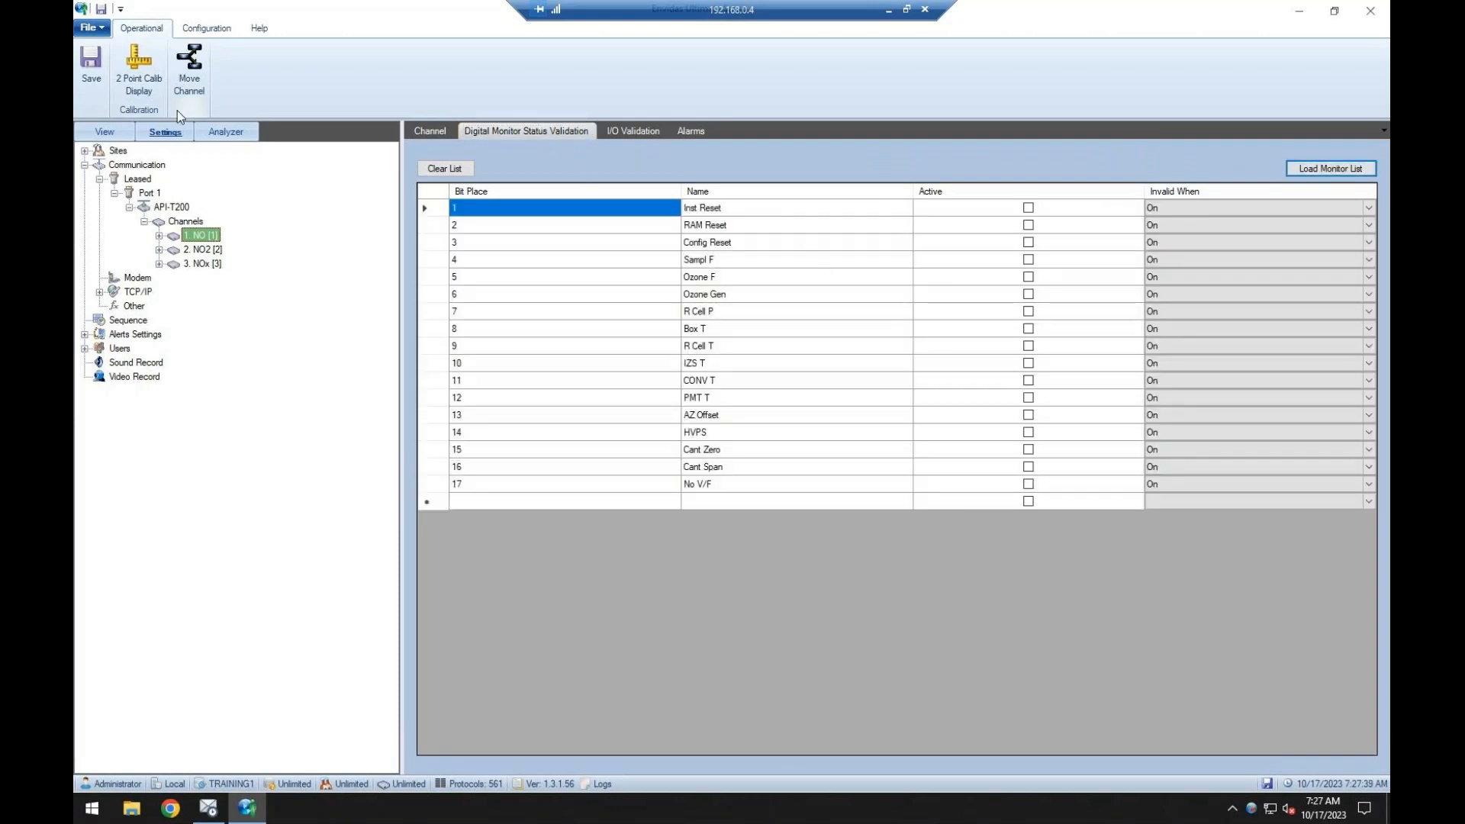
left_click(94, 93)
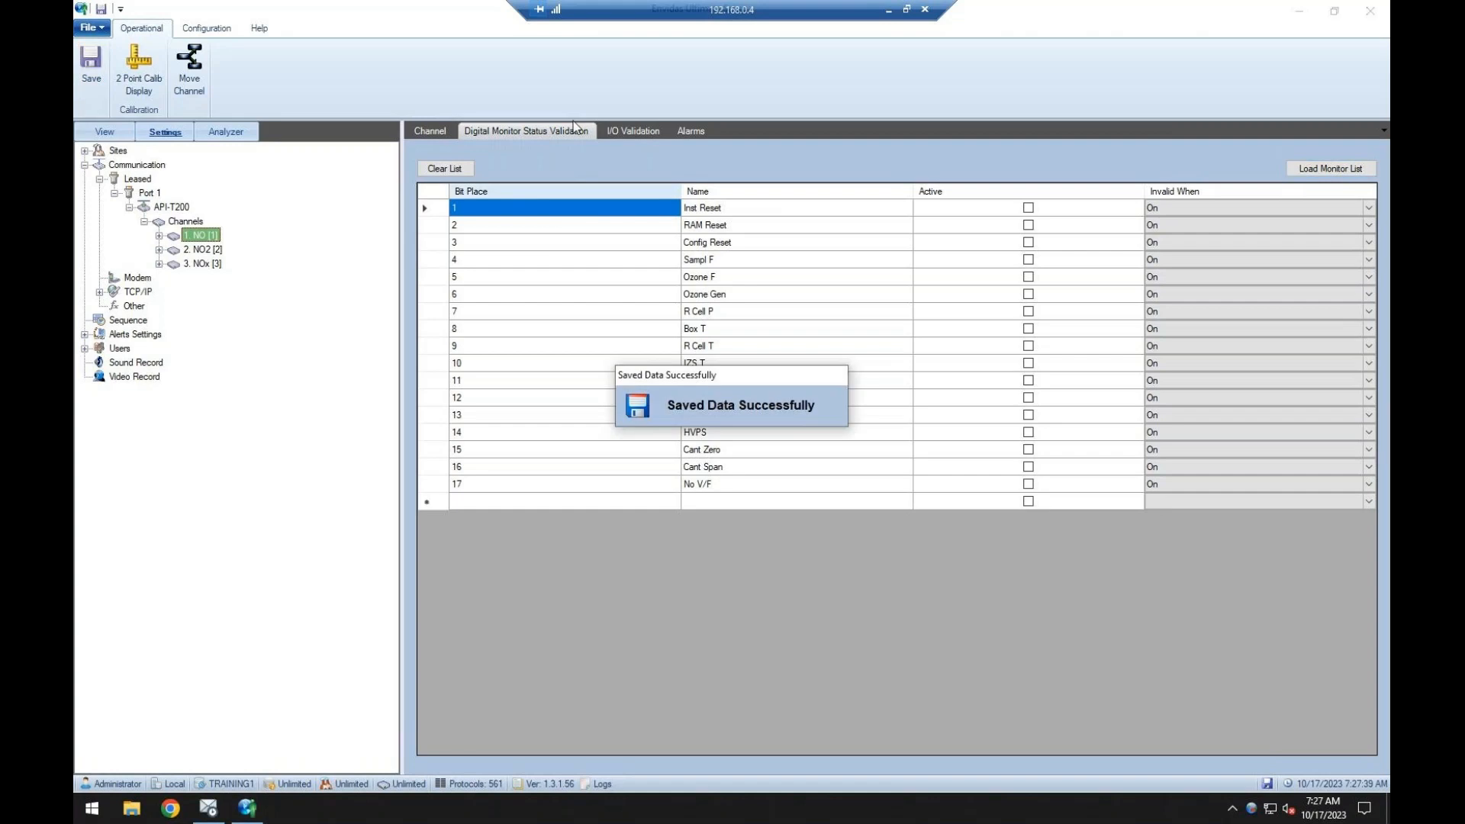
Check the API-T200's digital status list, then return to the NO channel's status validation.
left_click(180, 207)
left_click(612, 132)
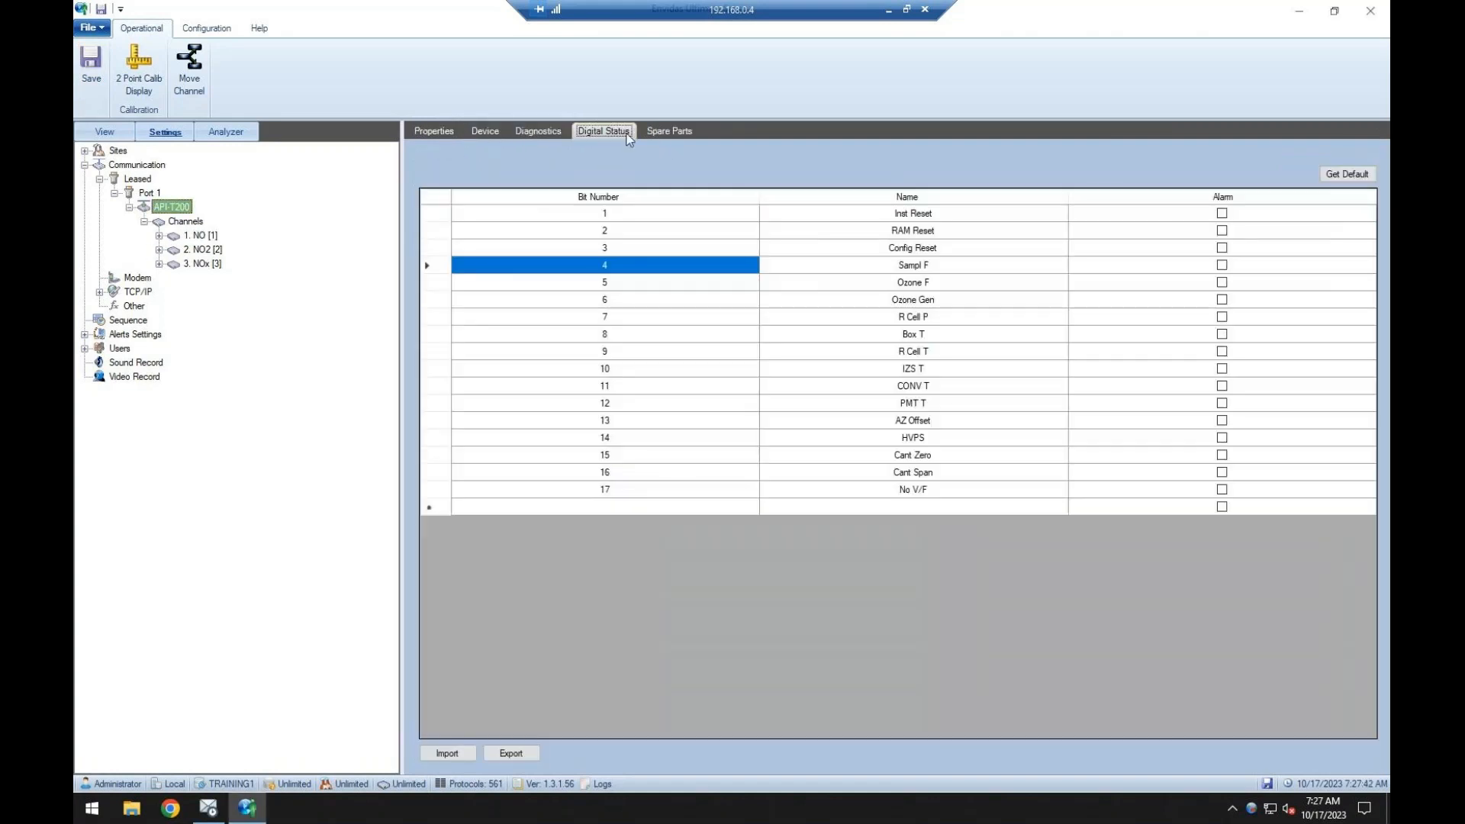
left_click(202, 235)
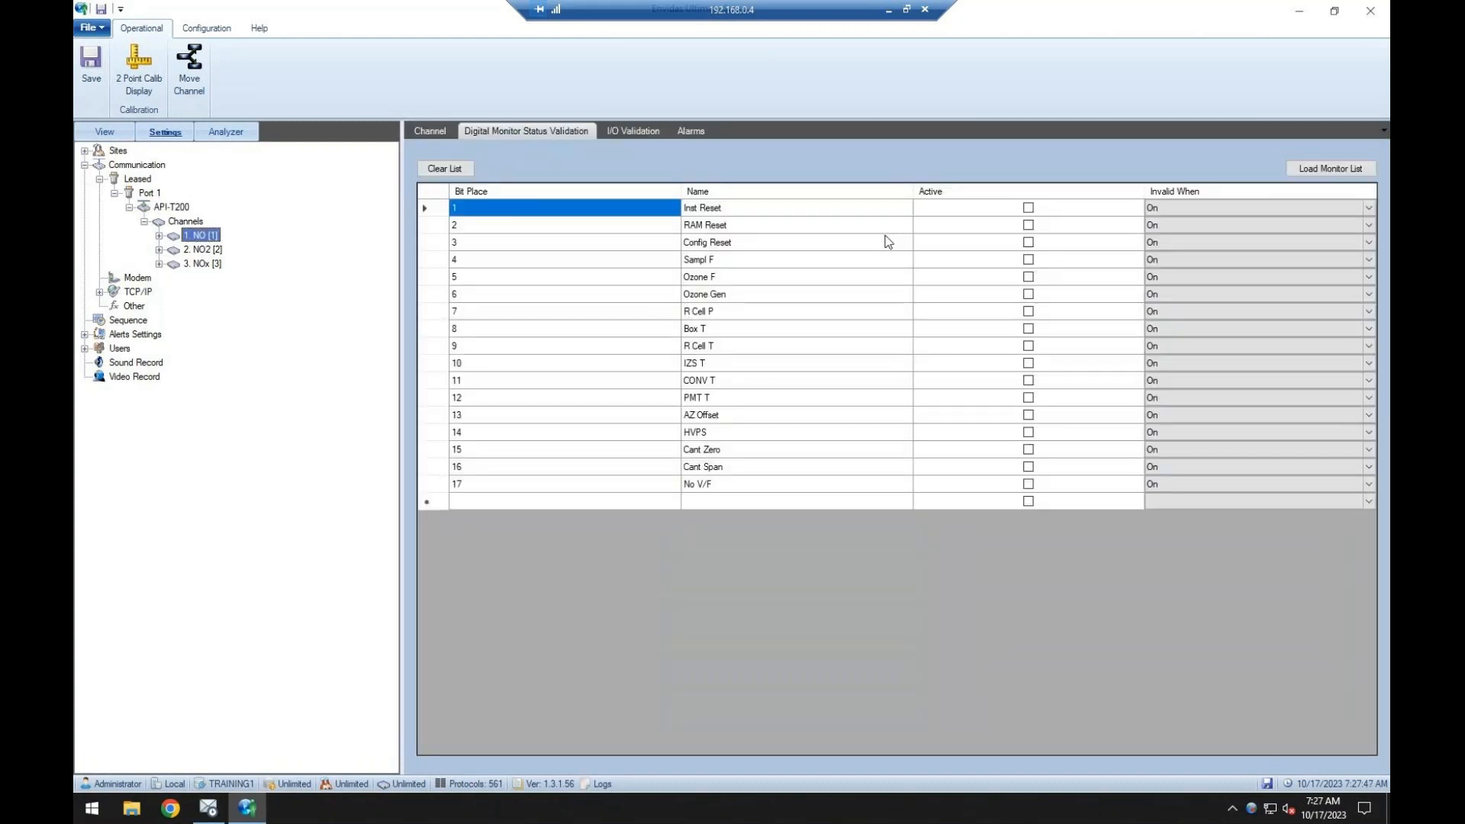
Try activating the Sampl F validation bit on the NO channel, then deactivate it again and save.
left_click(1029, 260)
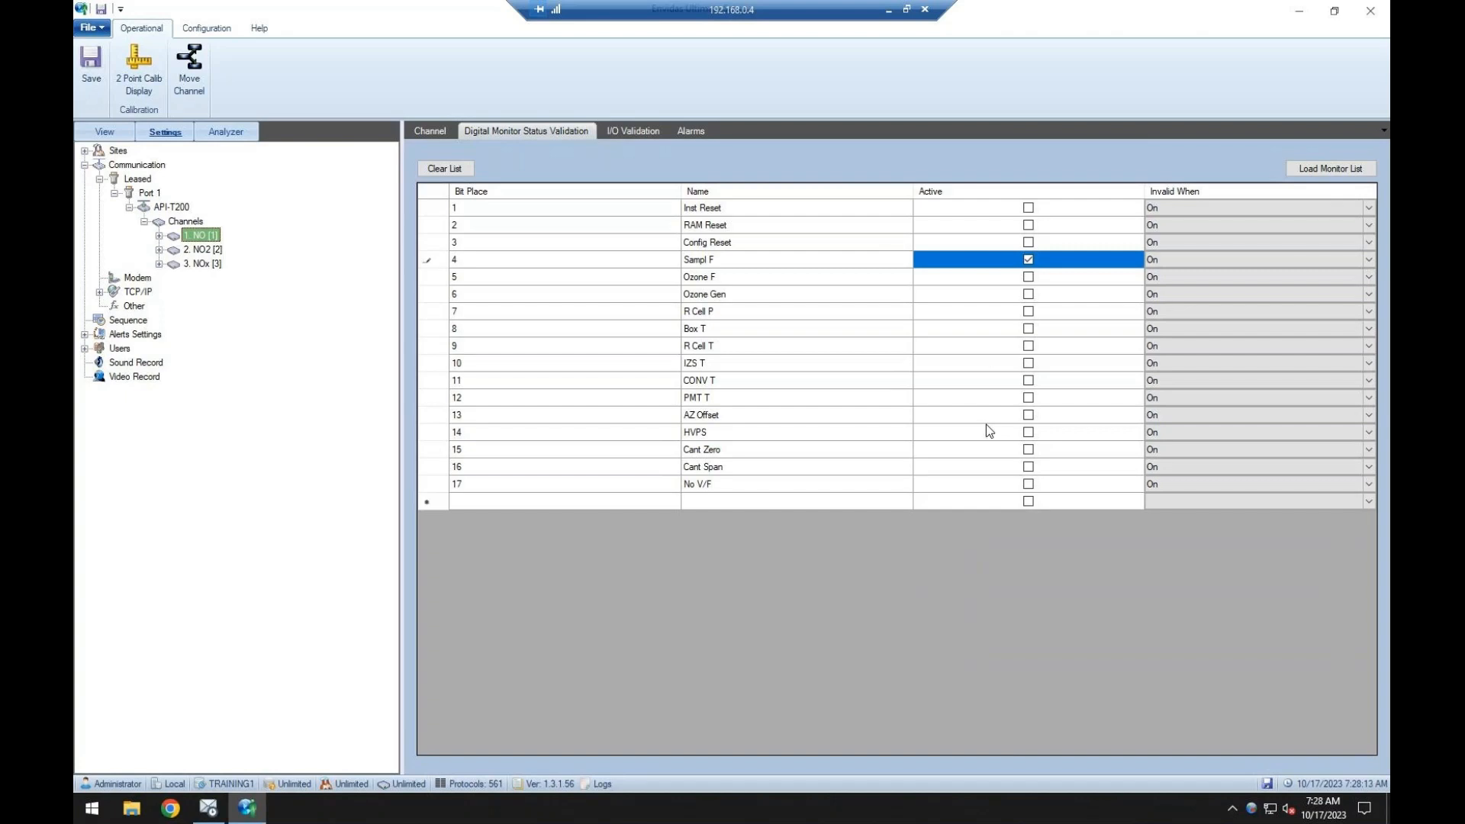
left_click(1030, 262)
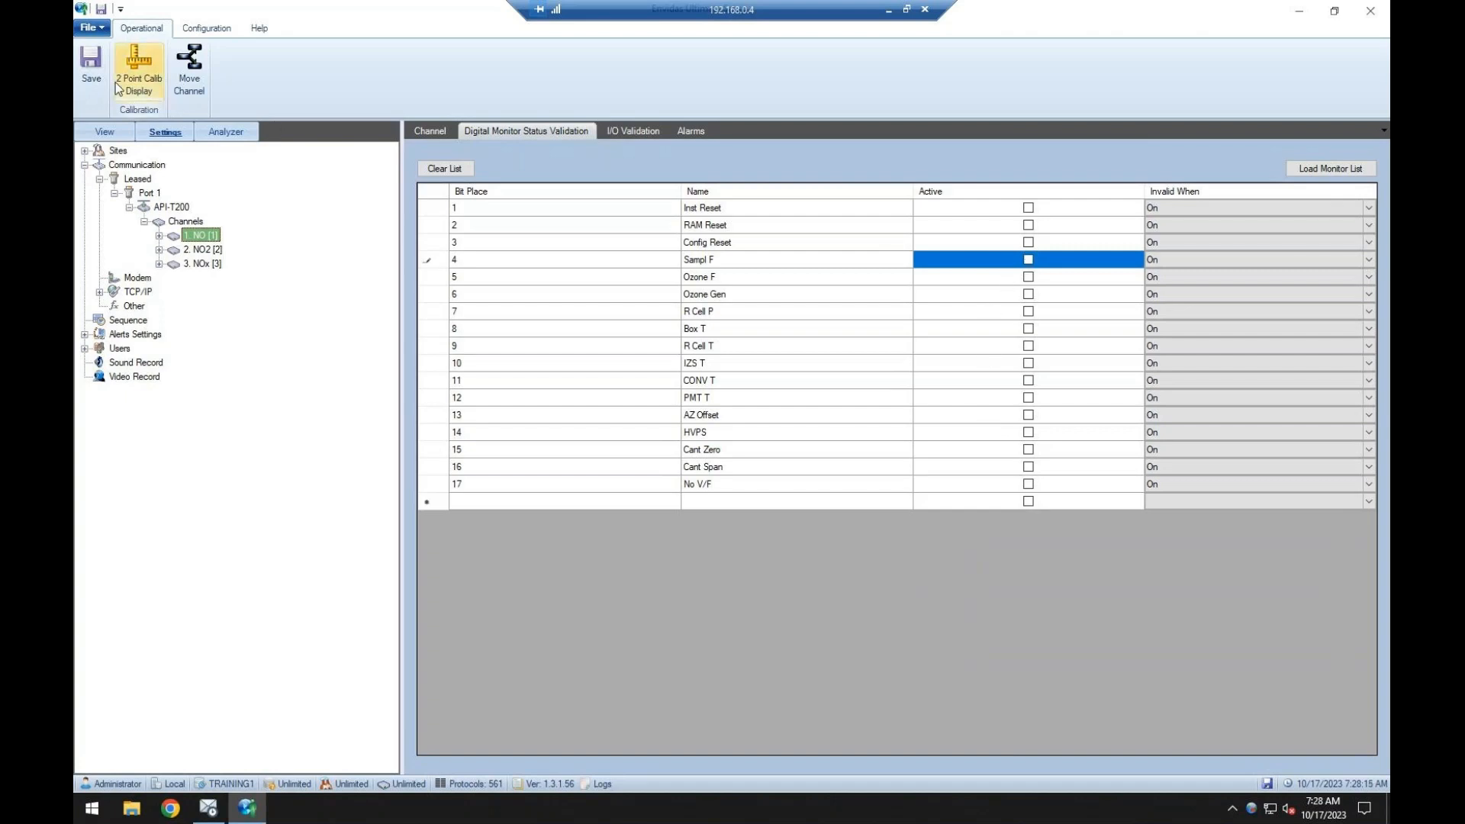
left_click(92, 70)
Examine the status choices in the NO channel's I/O validation settings without changing them.
left_click(610, 131)
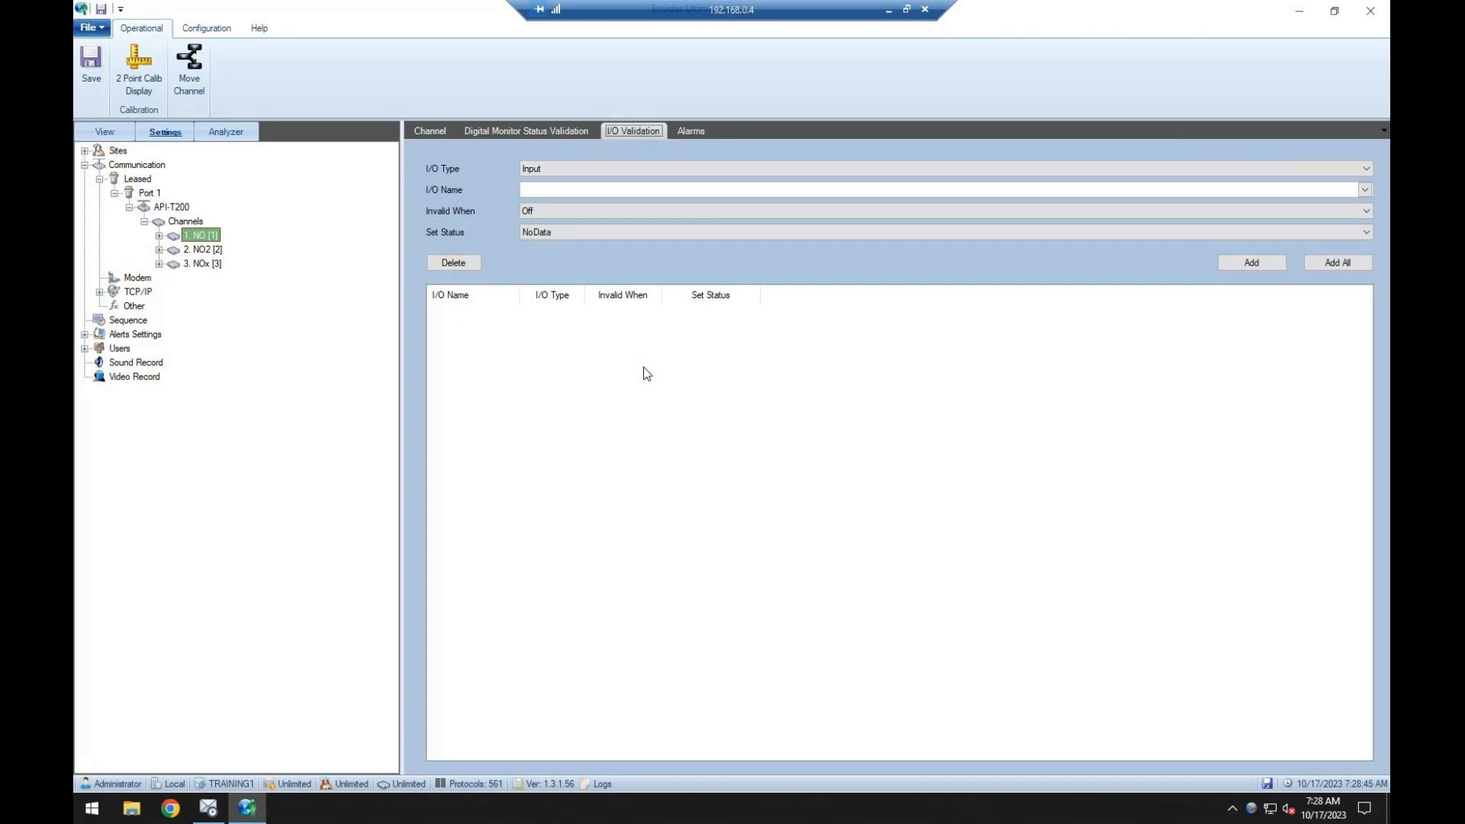
left_click(663, 232)
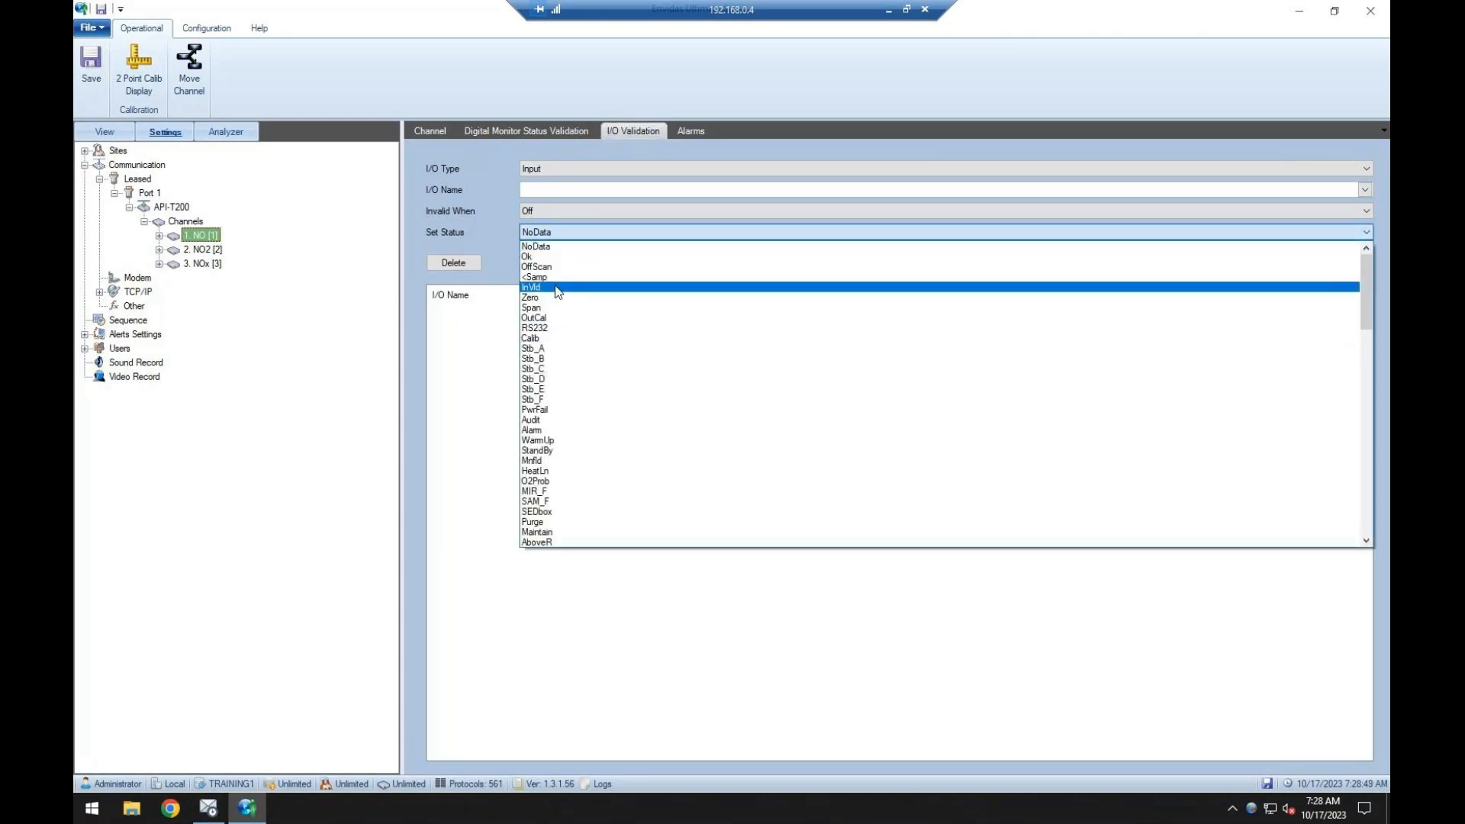
left_click(483, 343)
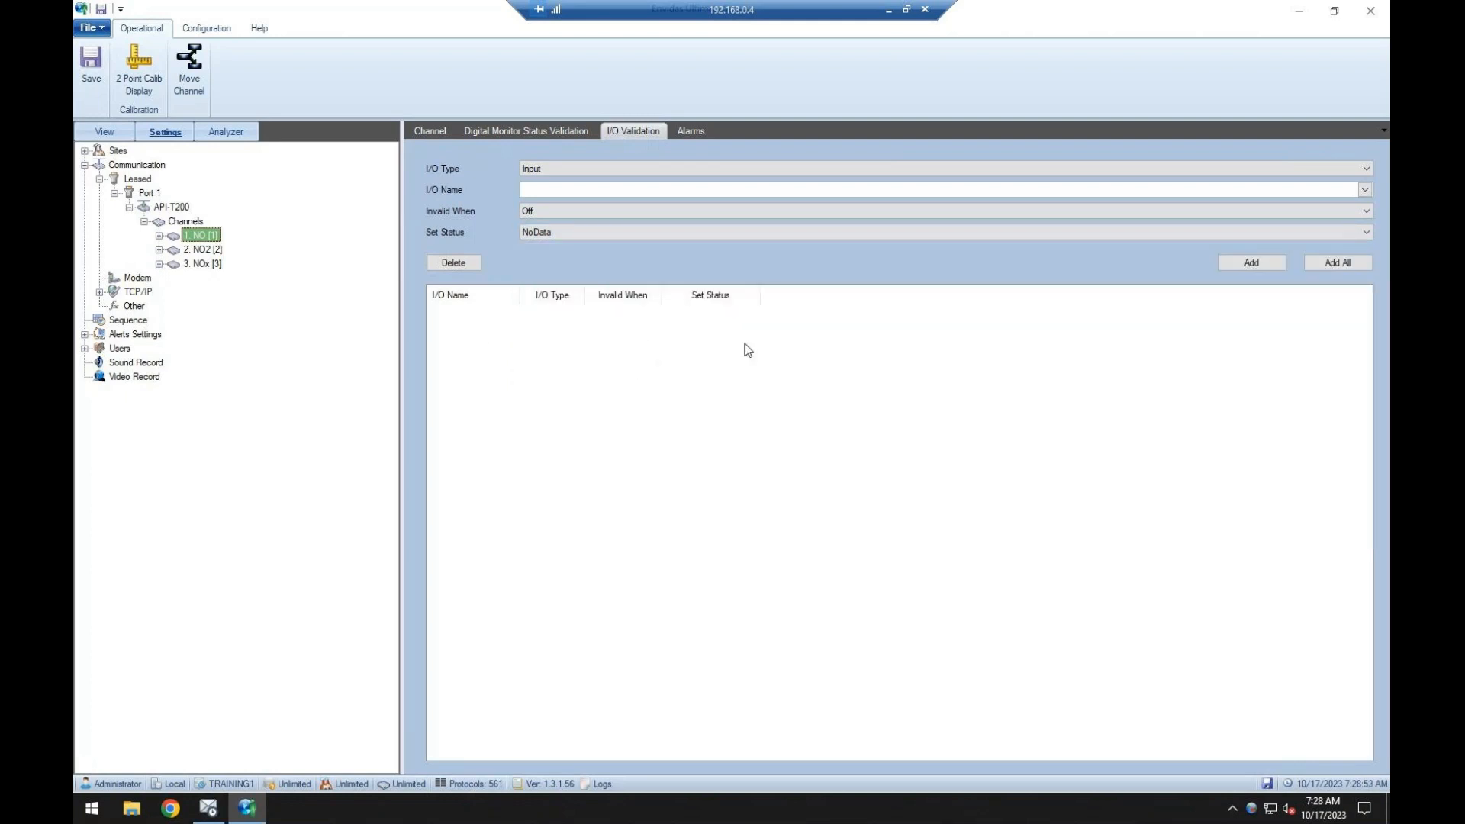
Add a new alarm to the NO channel and set its interval to 60.
left_click(690, 133)
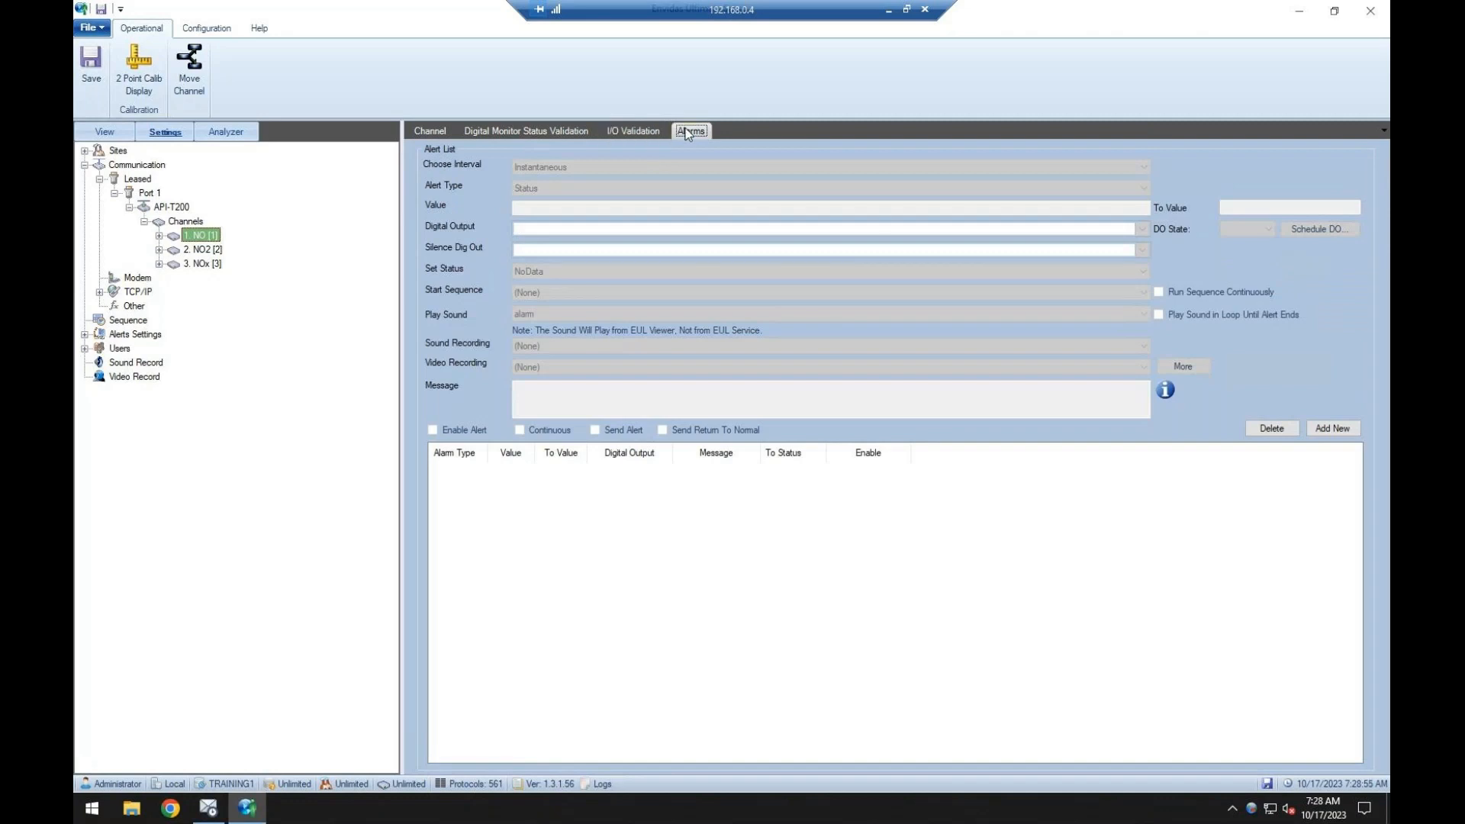
left_click(1320, 430)
left_click(539, 166)
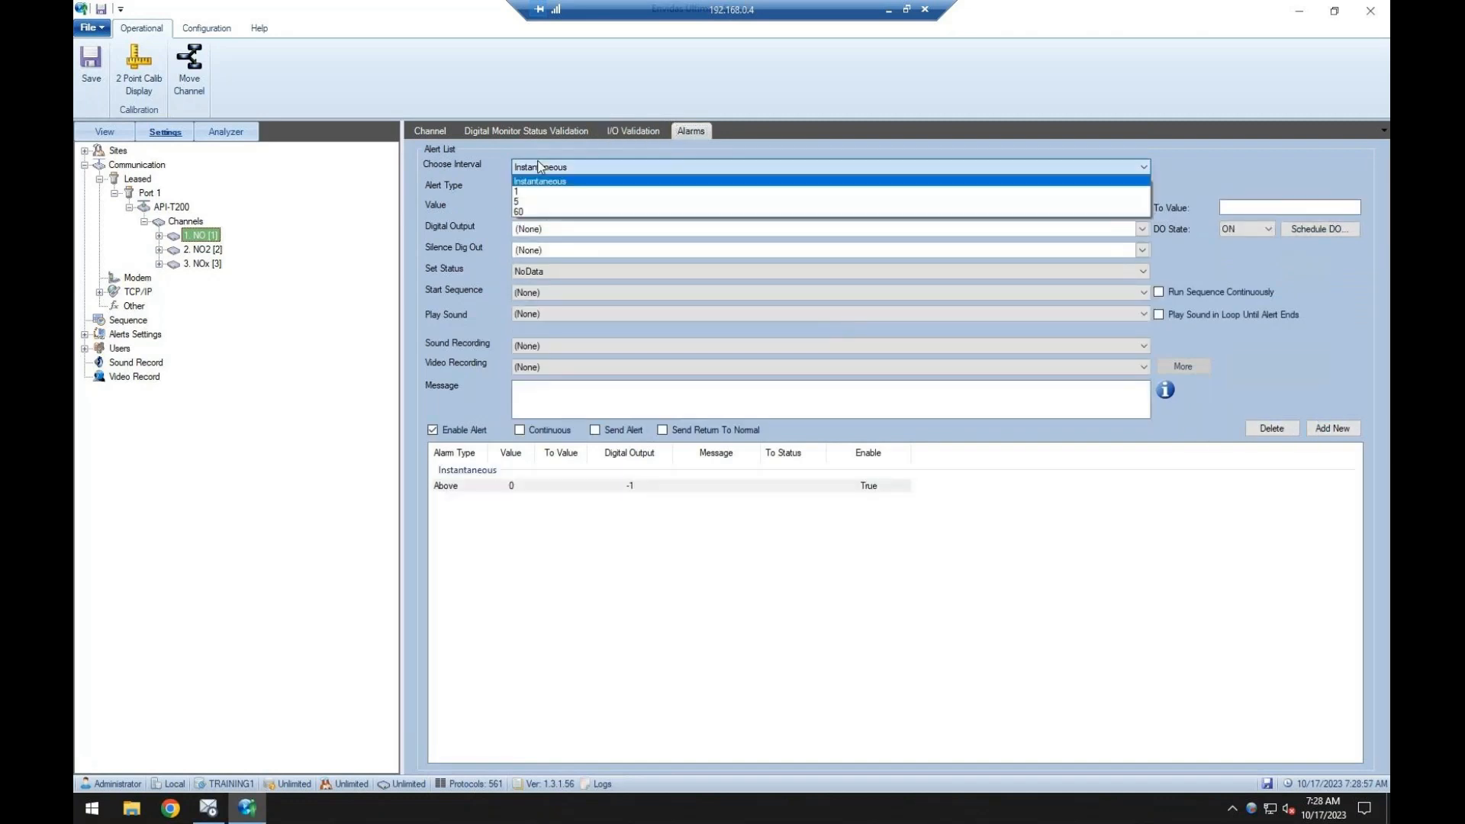
left_click(538, 166)
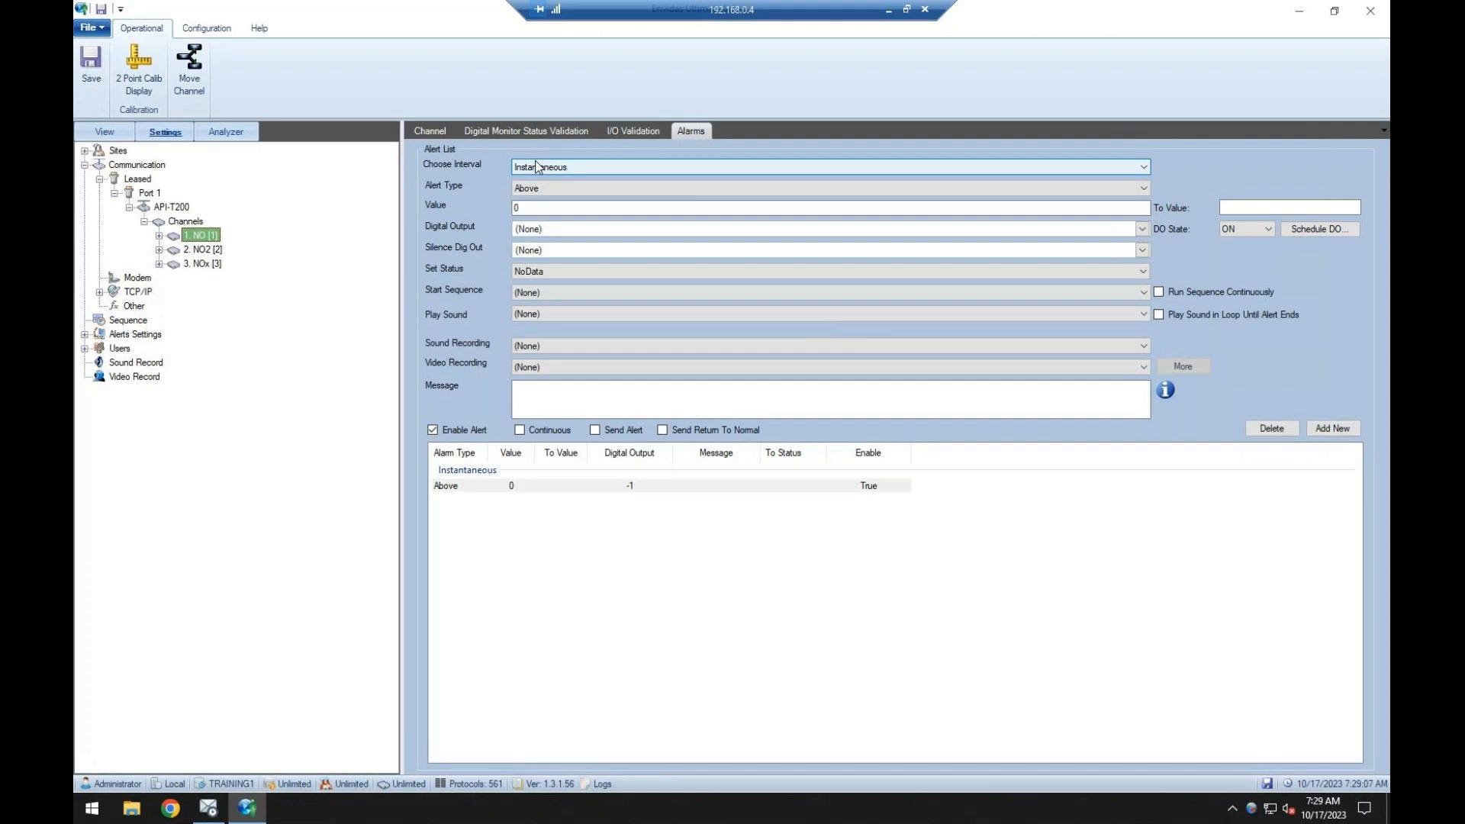
left_click(538, 167)
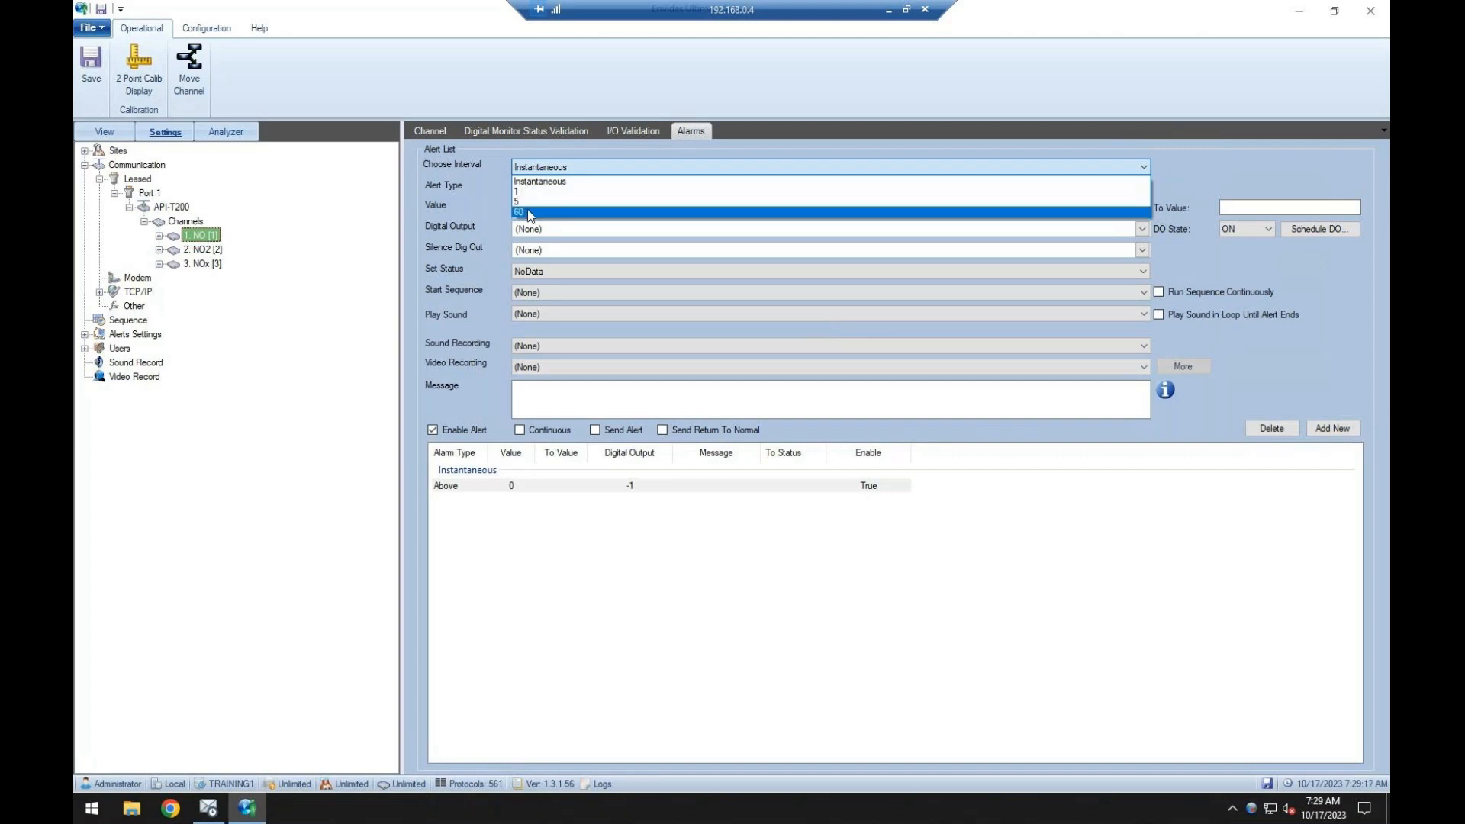
left_click(525, 191)
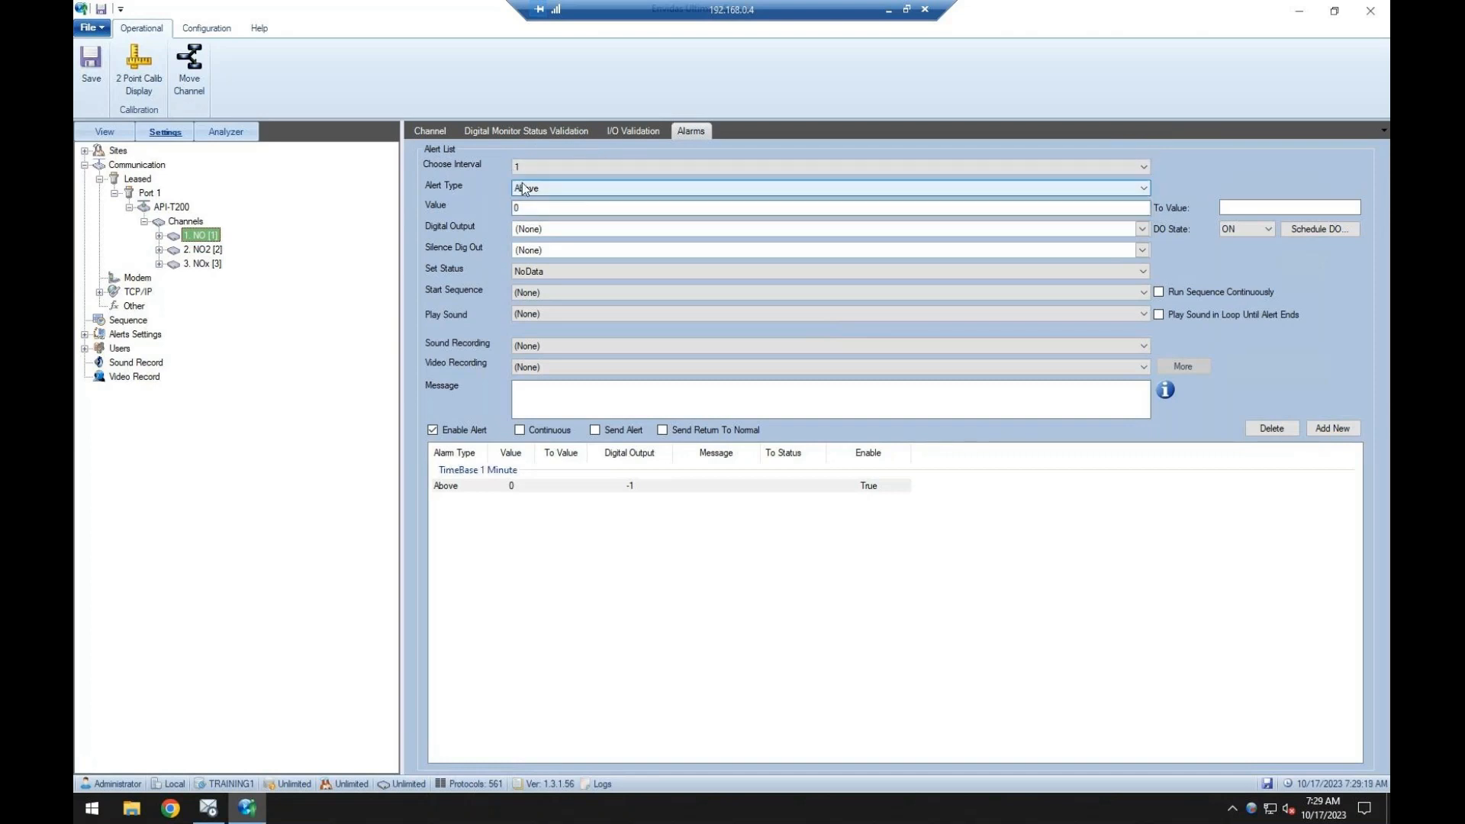
left_click(560, 169)
left_click(549, 201)
Keep the NO alarm's alert type as Above and set its value to 200.
left_click(549, 188)
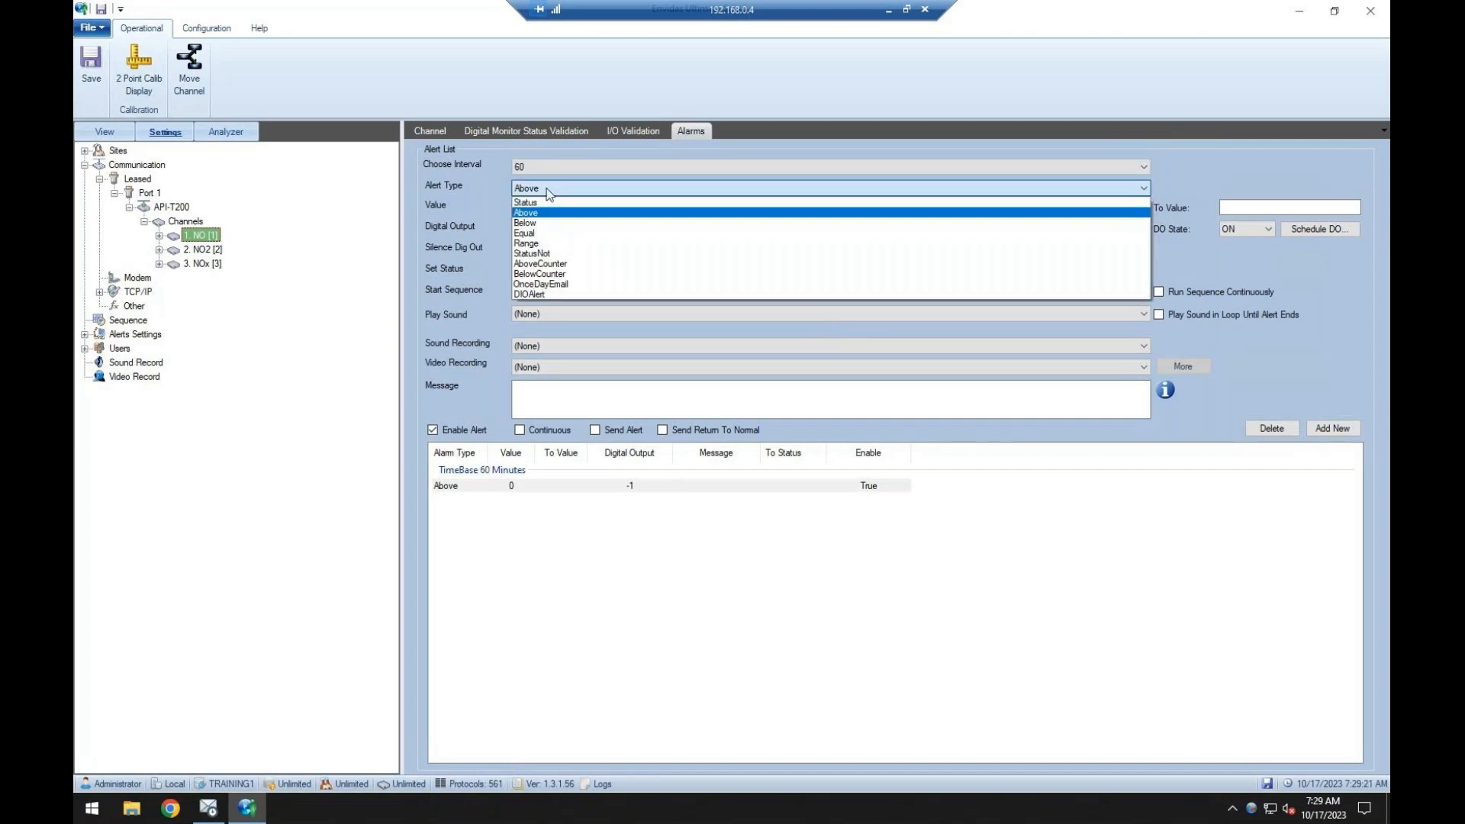
left_click(547, 200)
key("Tab")
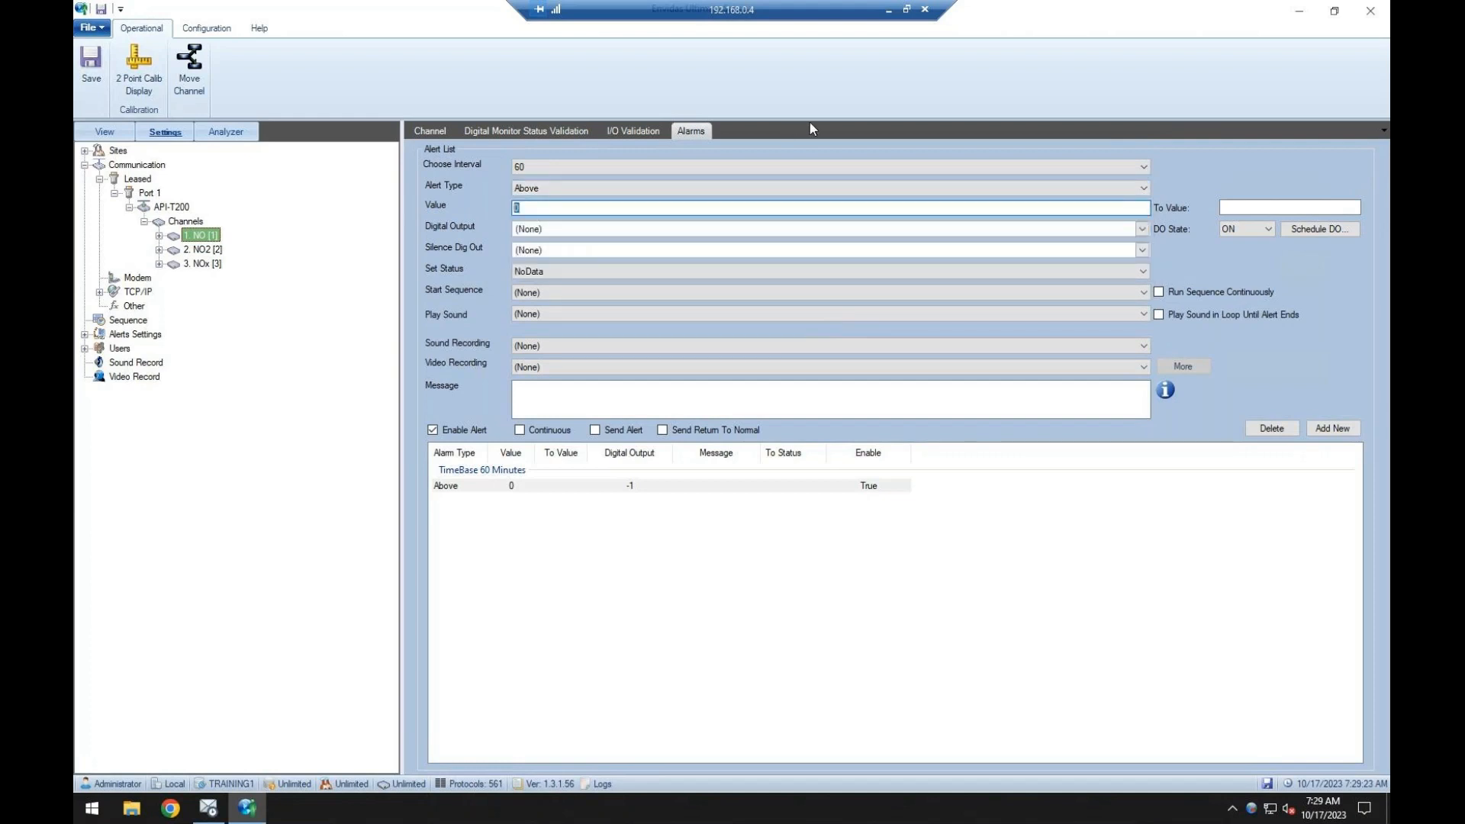
type("200")
Enter the alarm message "NO 1 hour average is above 200" for the NO channel.
left_click(693, 388)
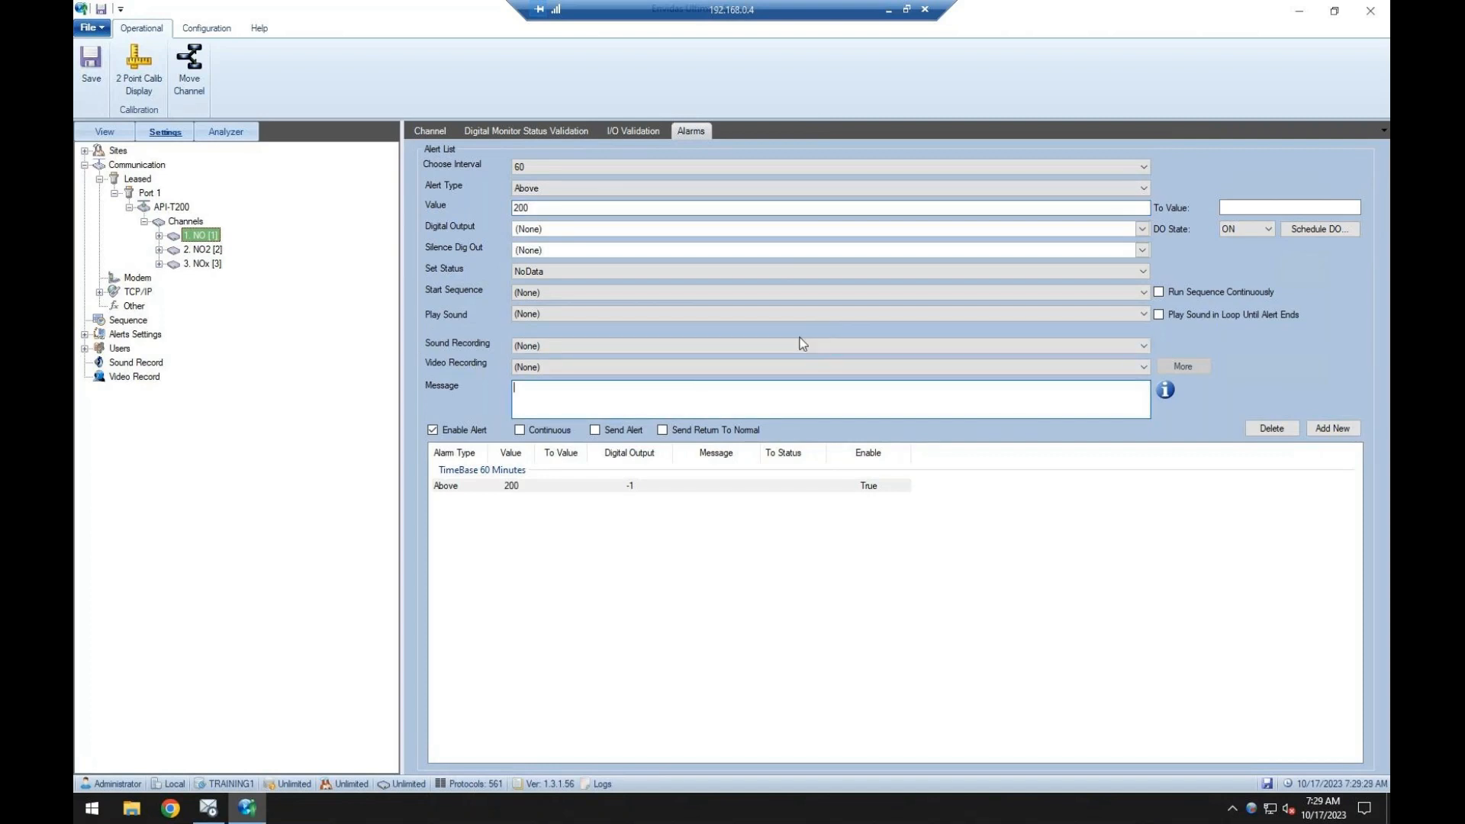
type("NO is above 200")
key("Left")
key("Left")
type("1 hour average")
left_click(687, 389)
left_click_drag(537, 389, 638, 391)
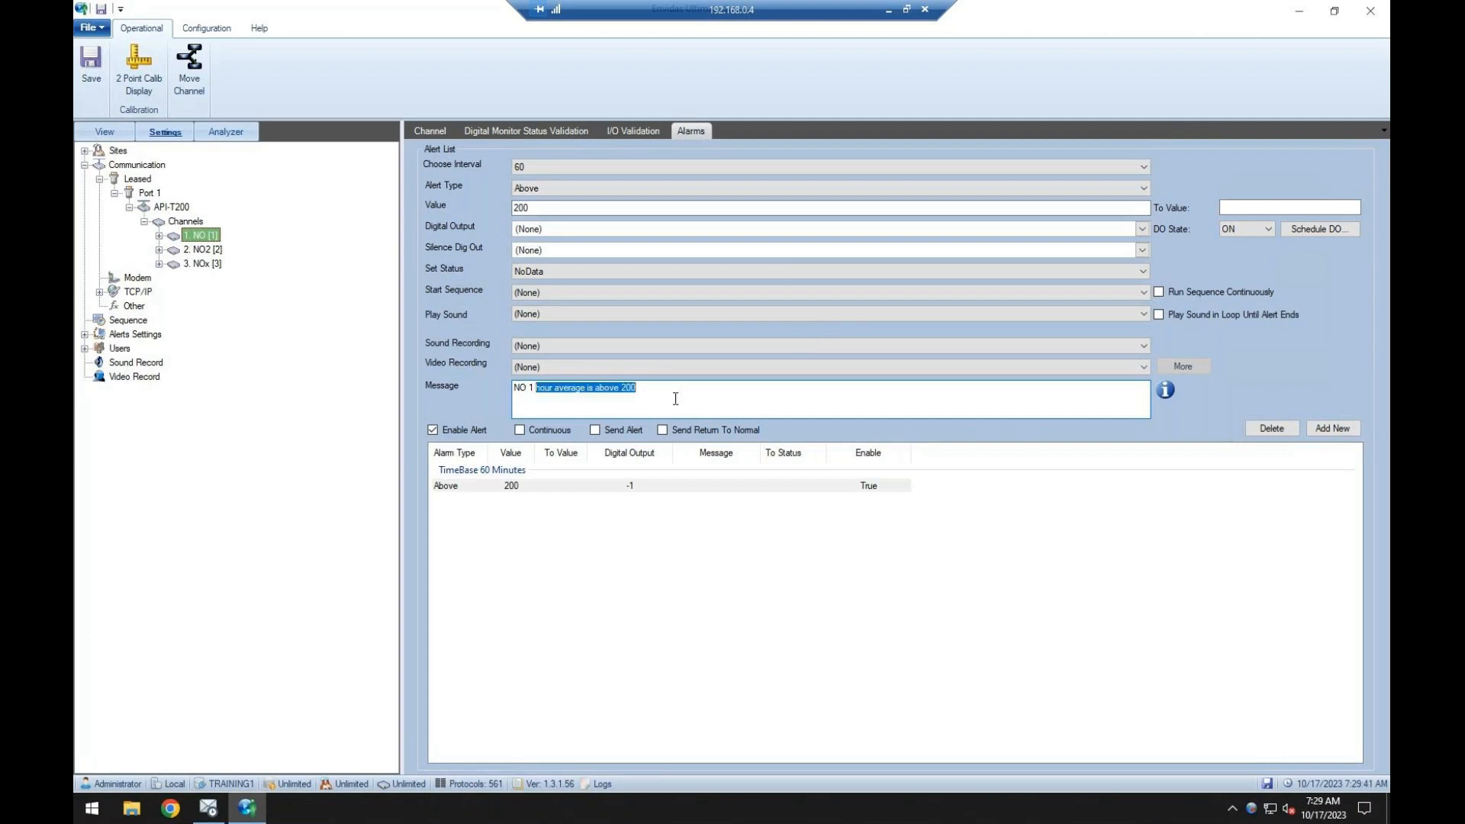
left_click(676, 396)
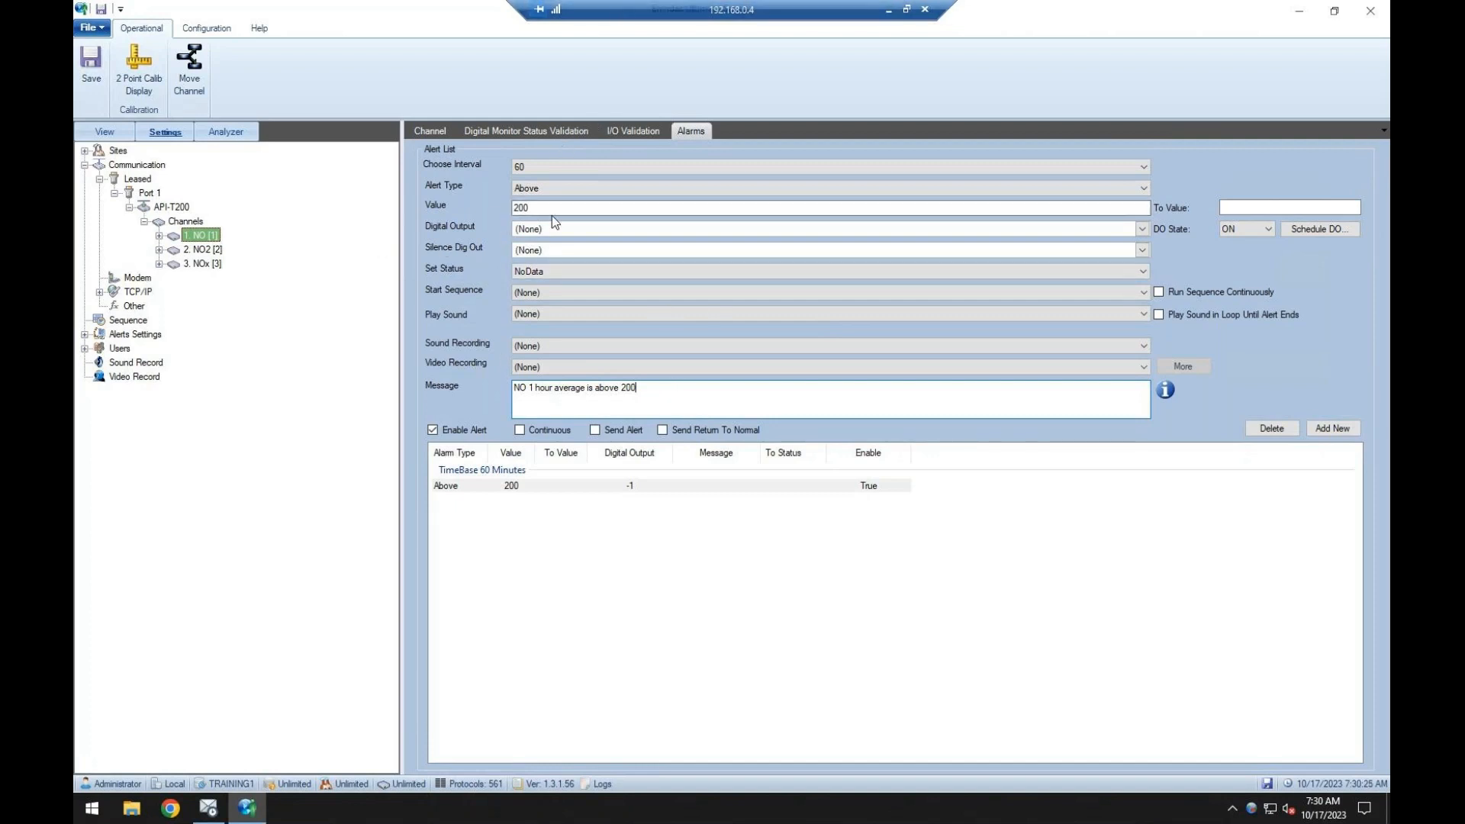
left_click_drag(534, 208, 518, 208)
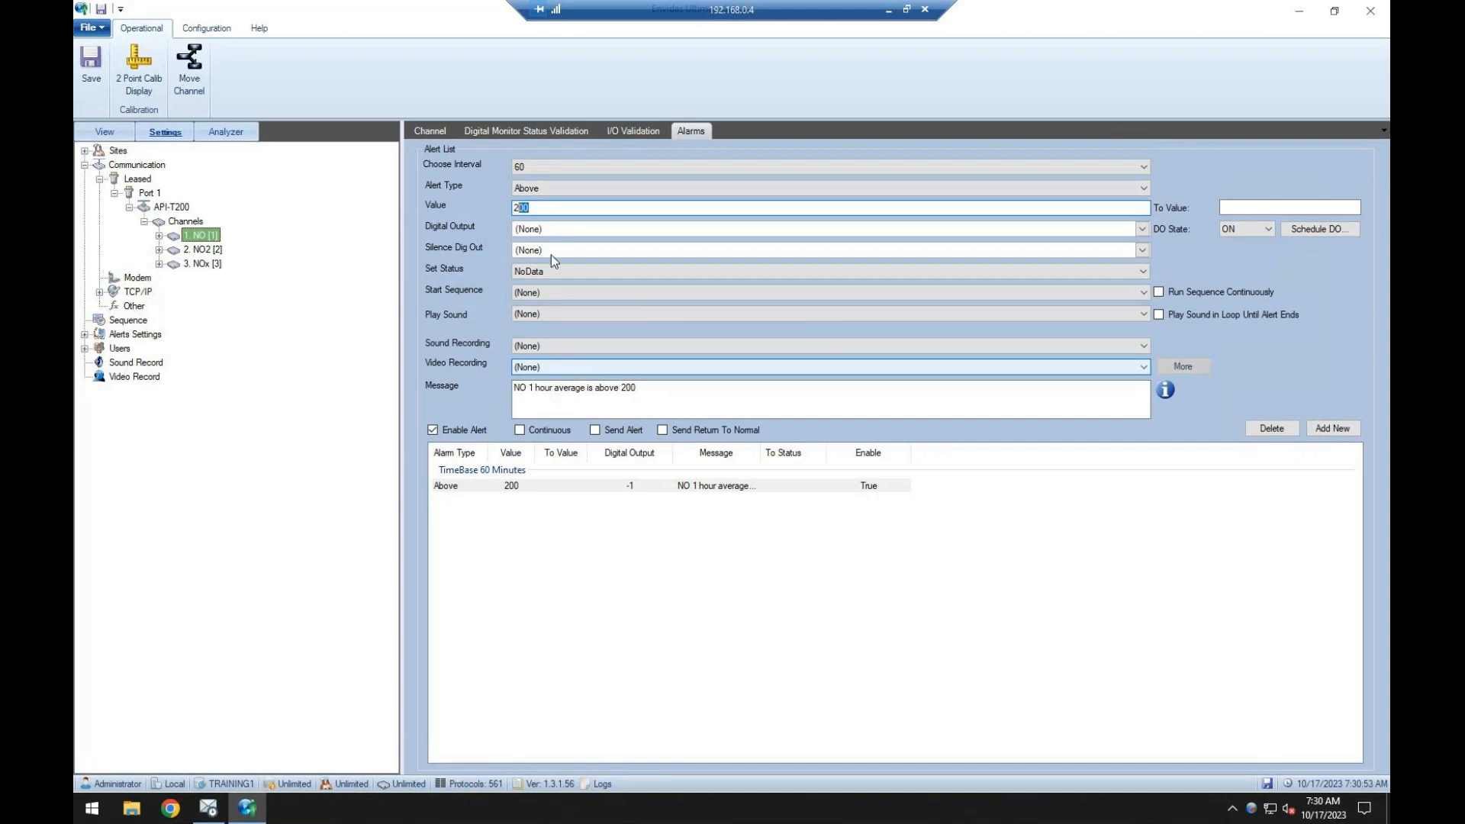
Set the NO2 channel's unit to PPB and load the monitor list into its digital monitor status validation.
left_click(206, 250)
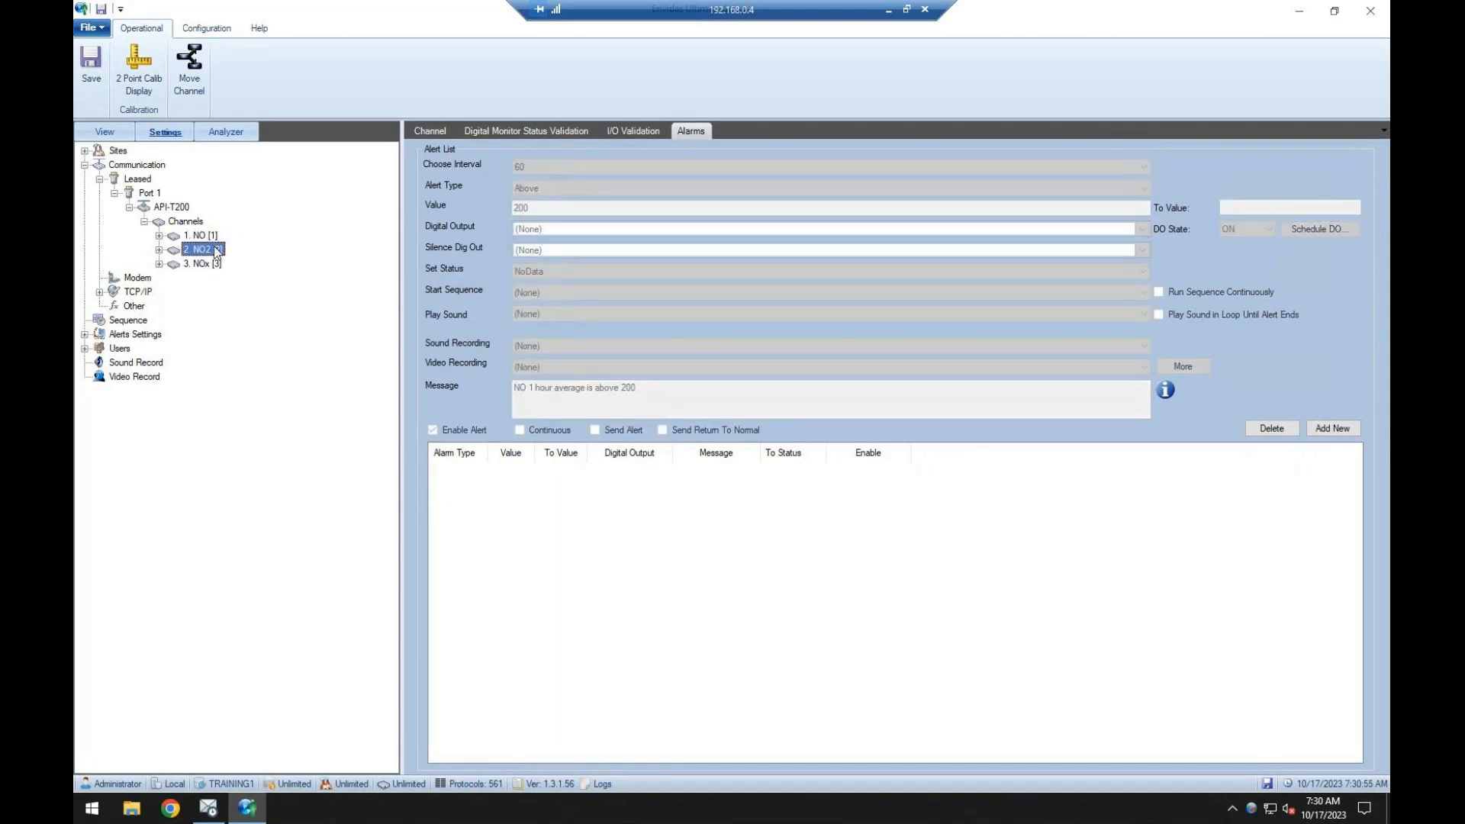
left_click(417, 135)
left_click(537, 207)
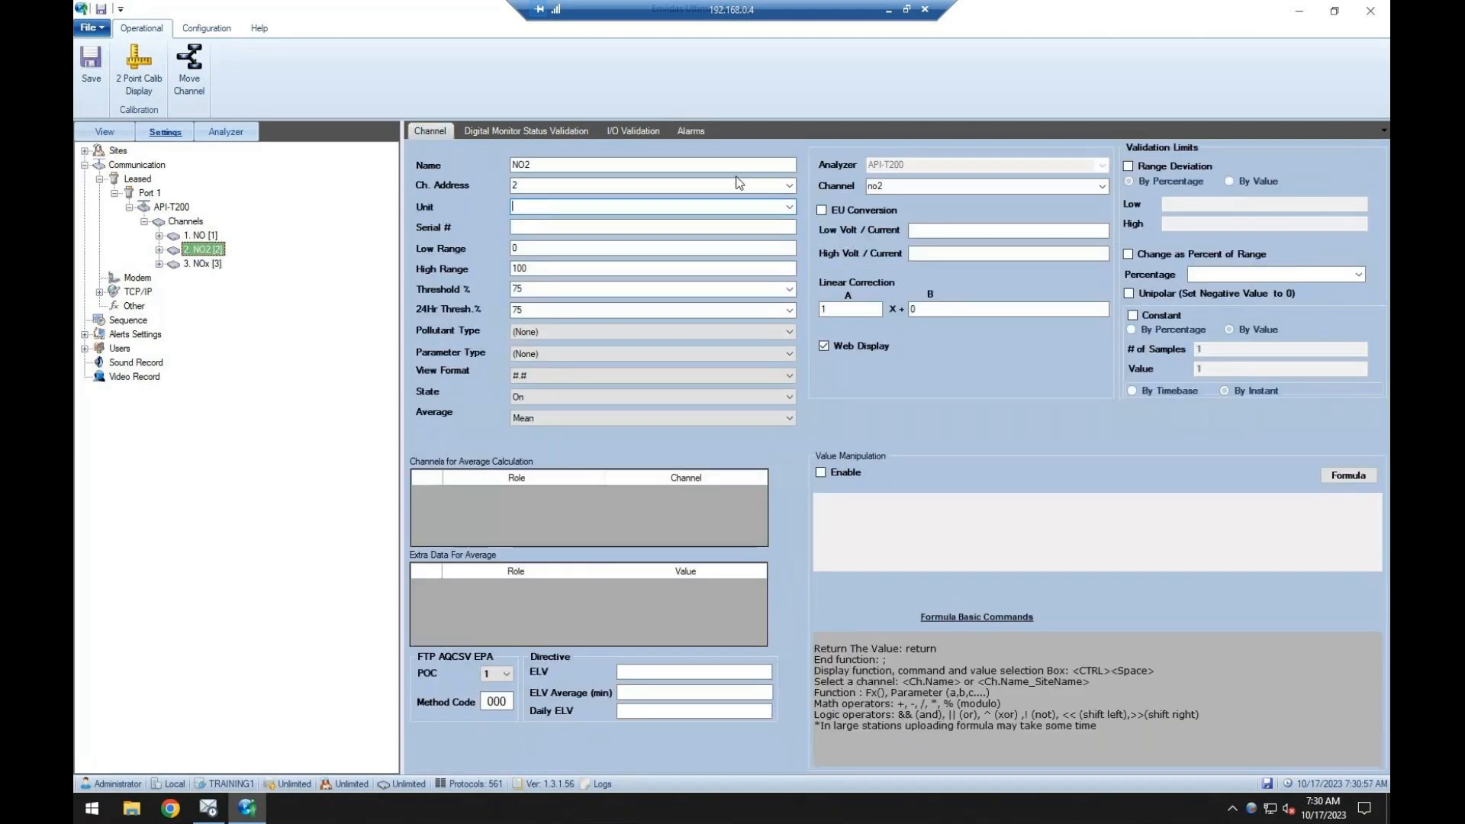
type("PPB")
left_click(536, 135)
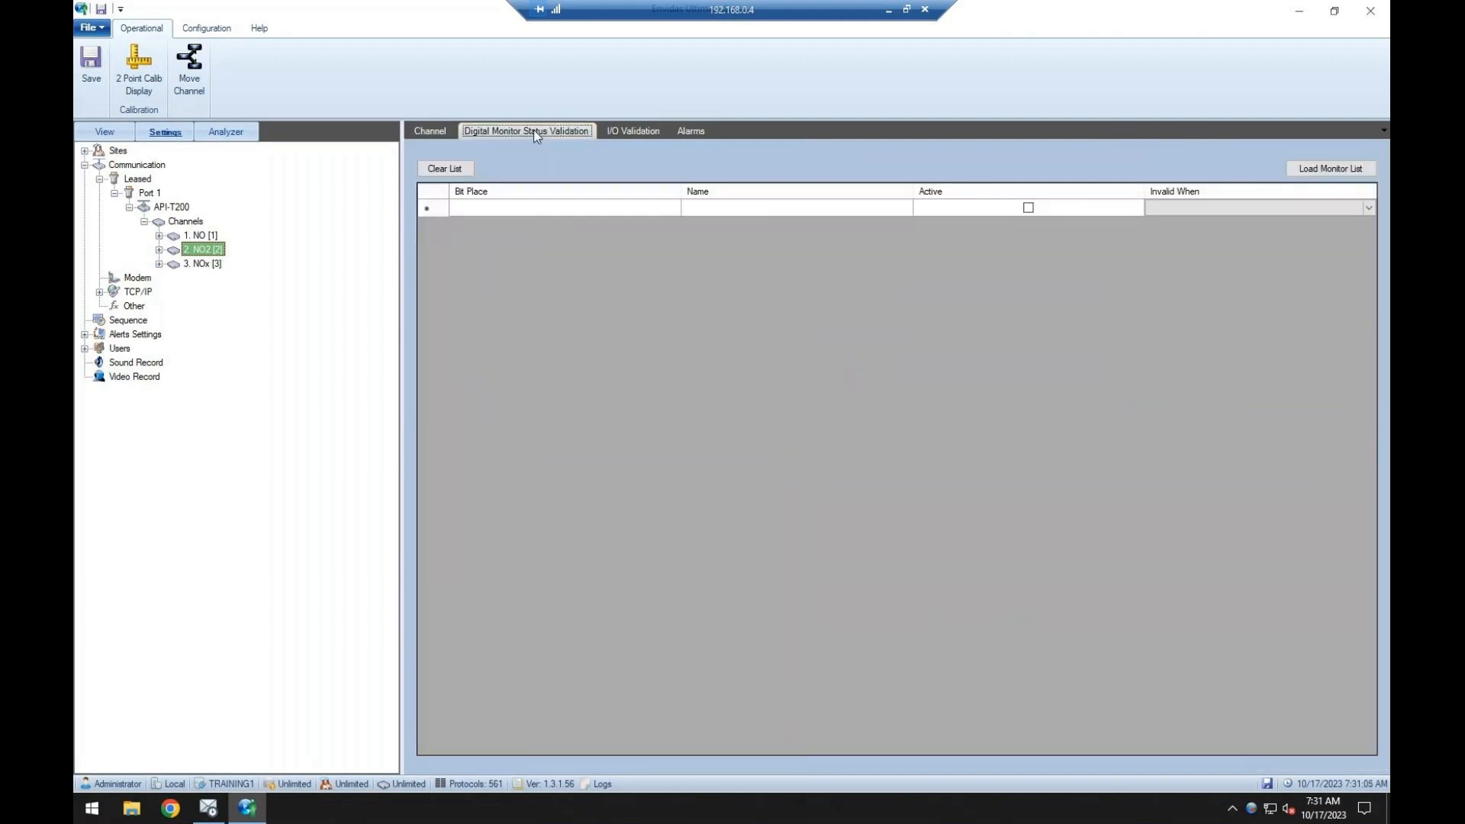
left_click(1330, 168)
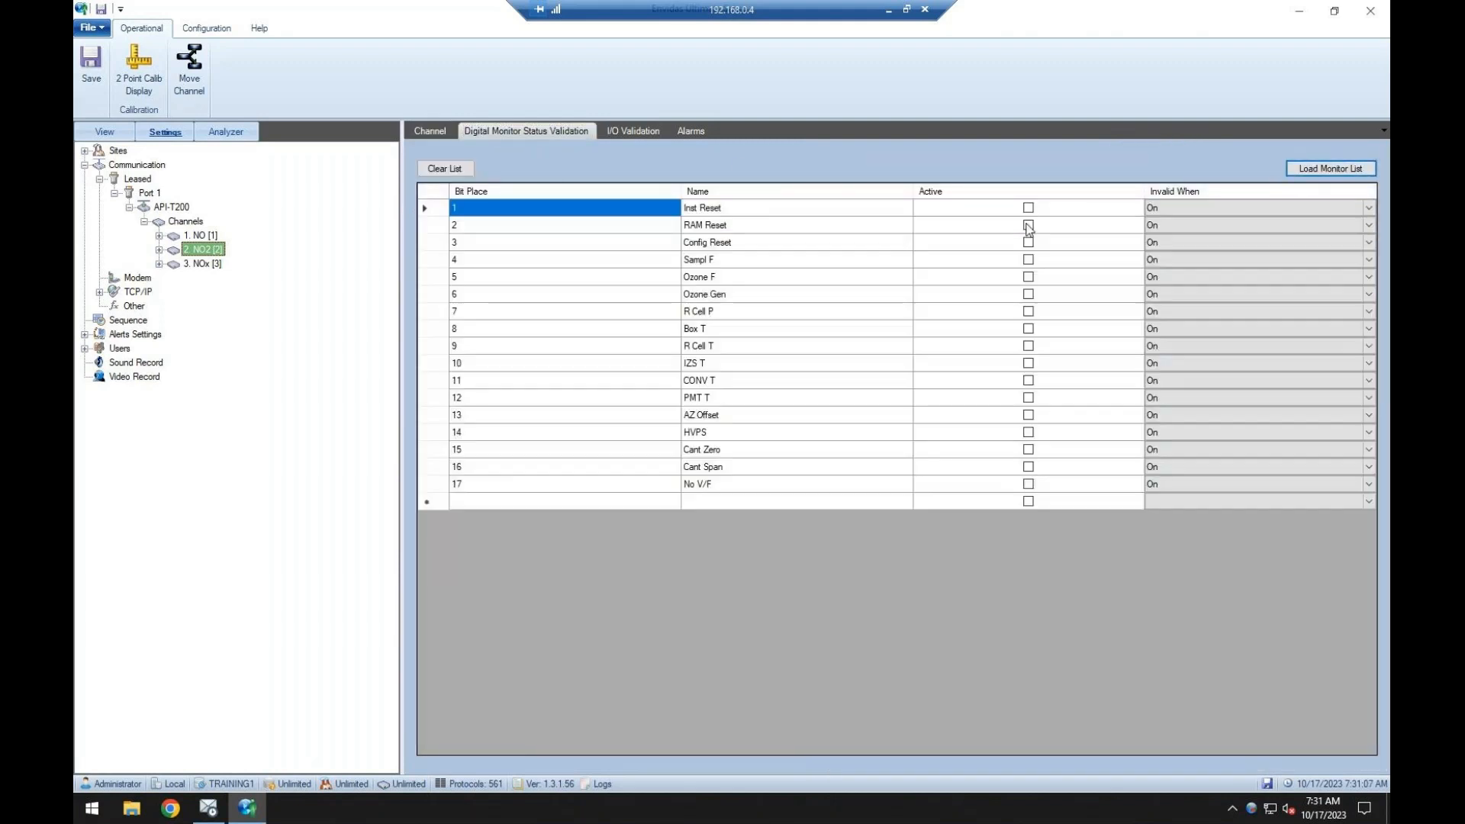
Set the NOx channel's unit to PPB, load its digital status monitor list, and save.
left_click(202, 263)
left_click(430, 133)
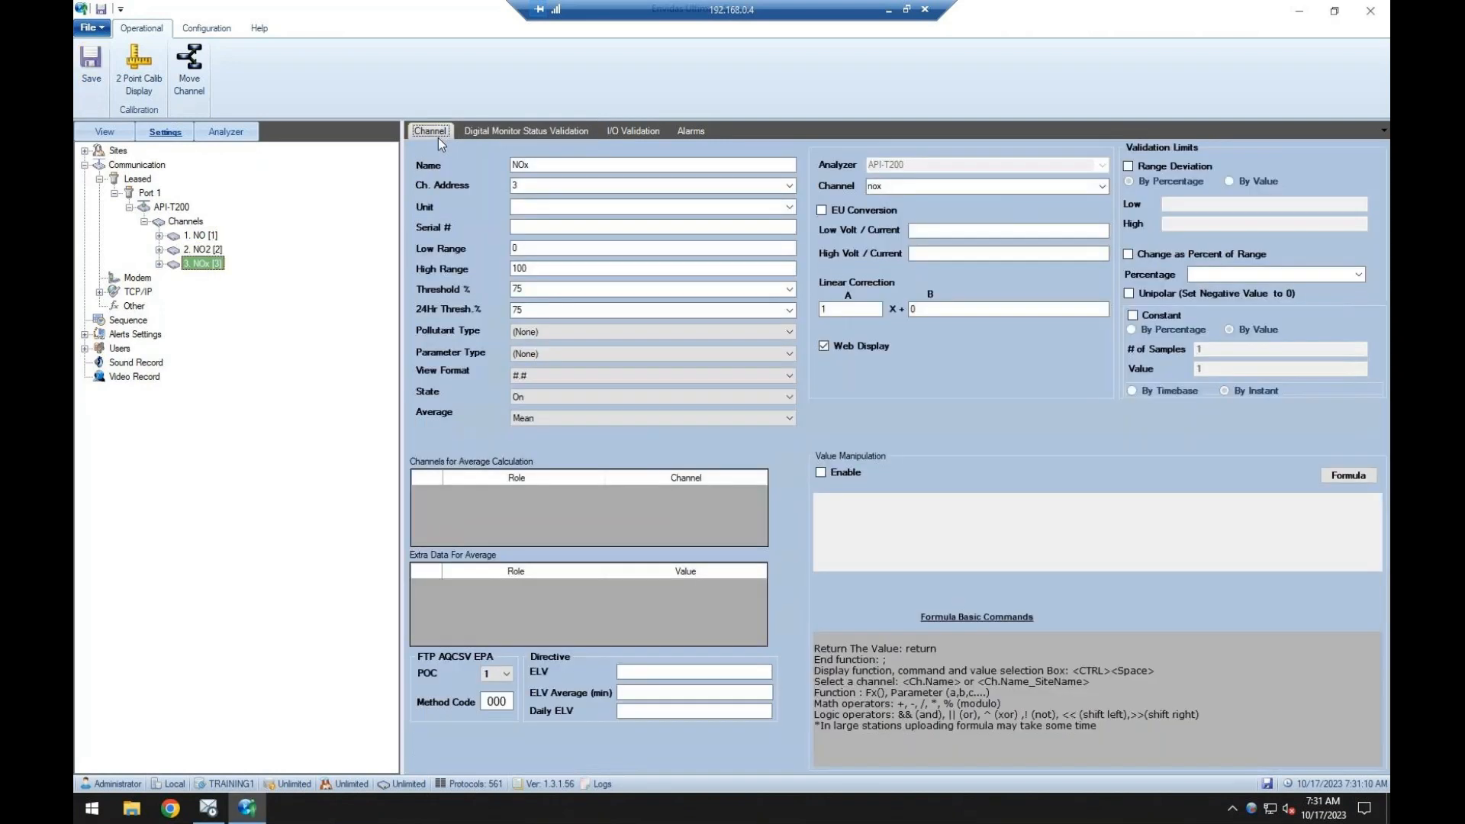
left_click(628, 208)
type("PPB")
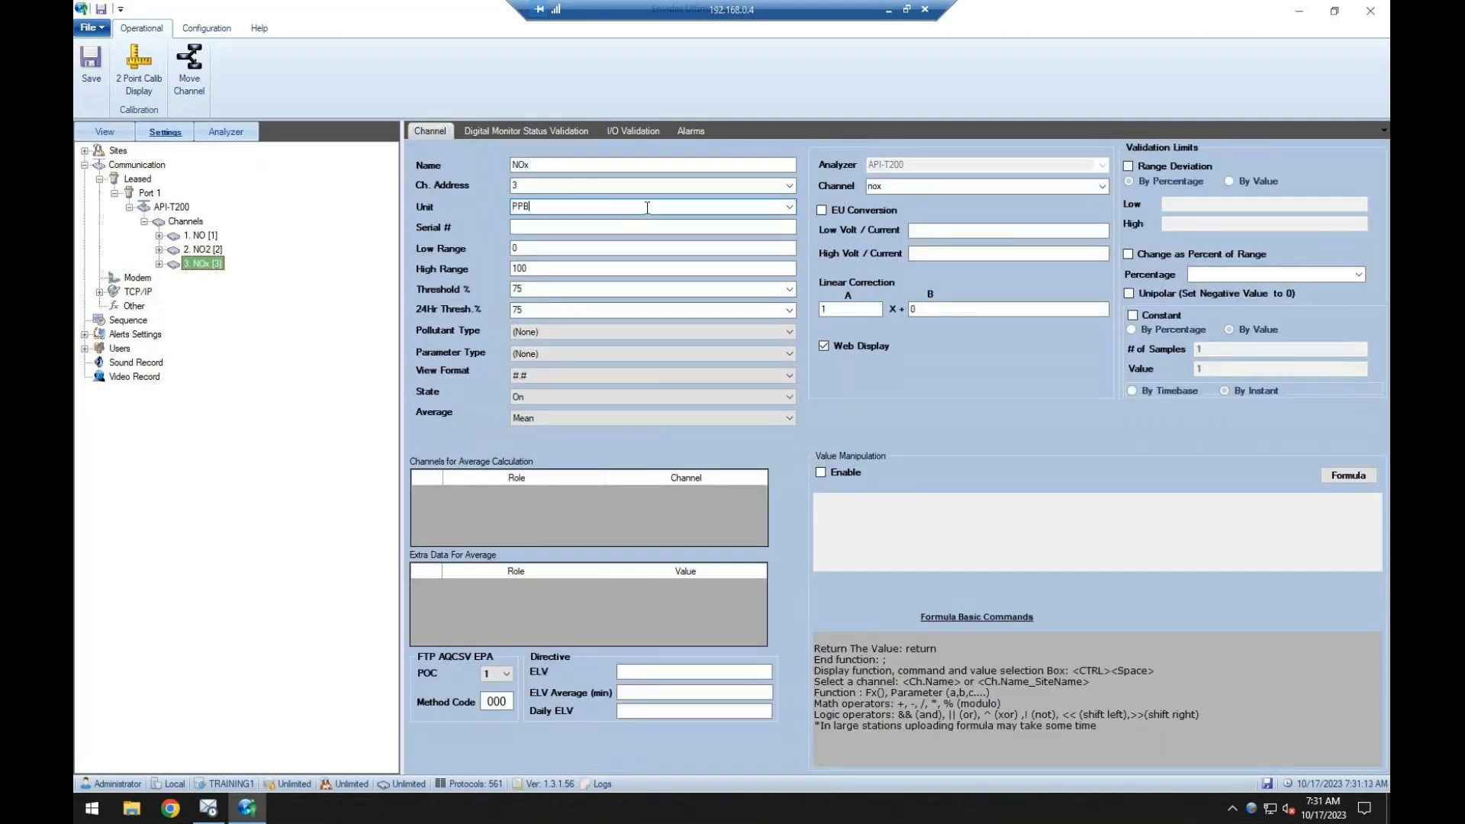
left_click(534, 132)
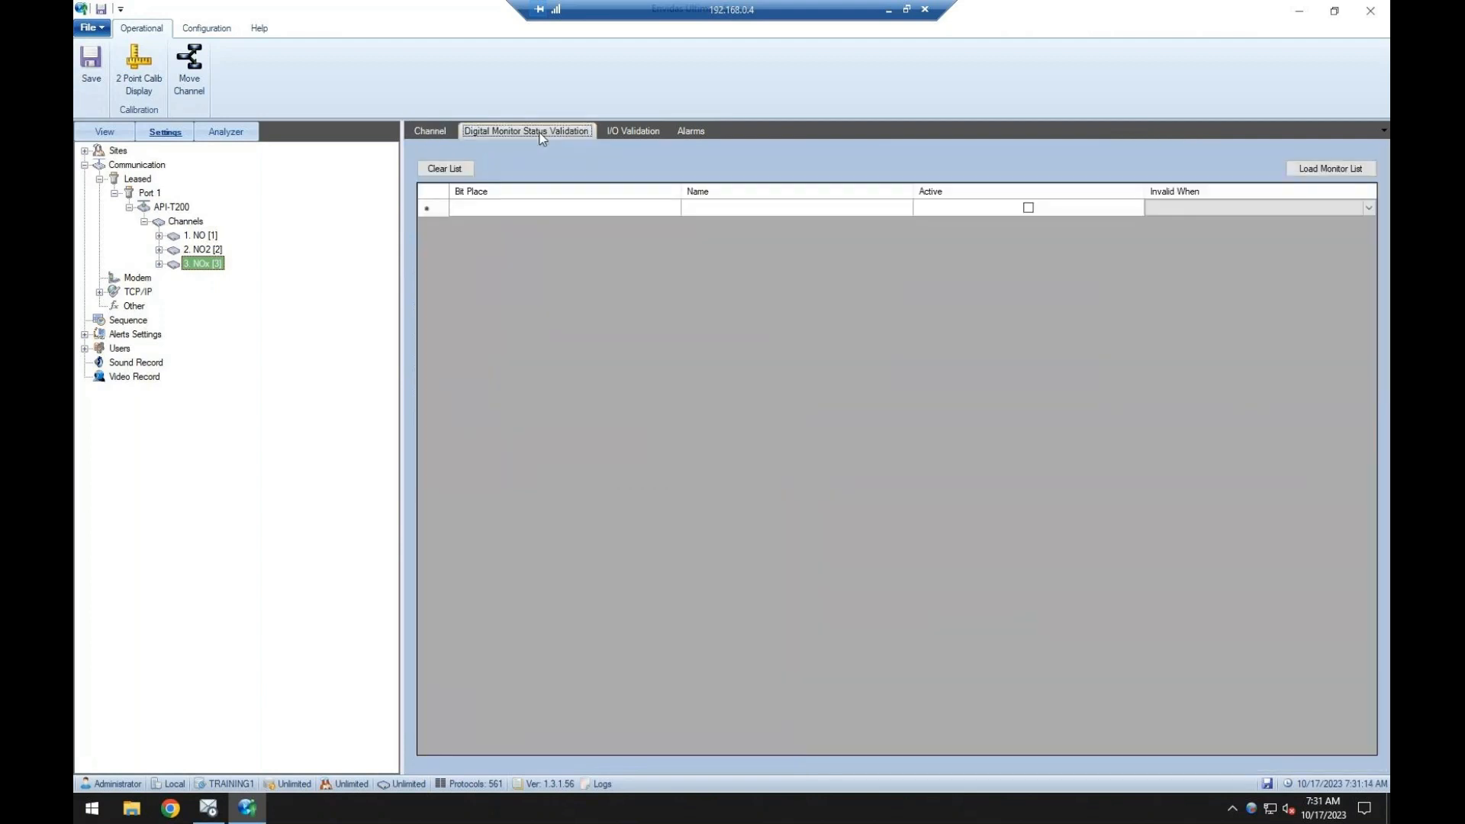
left_click(1337, 175)
left_click(96, 90)
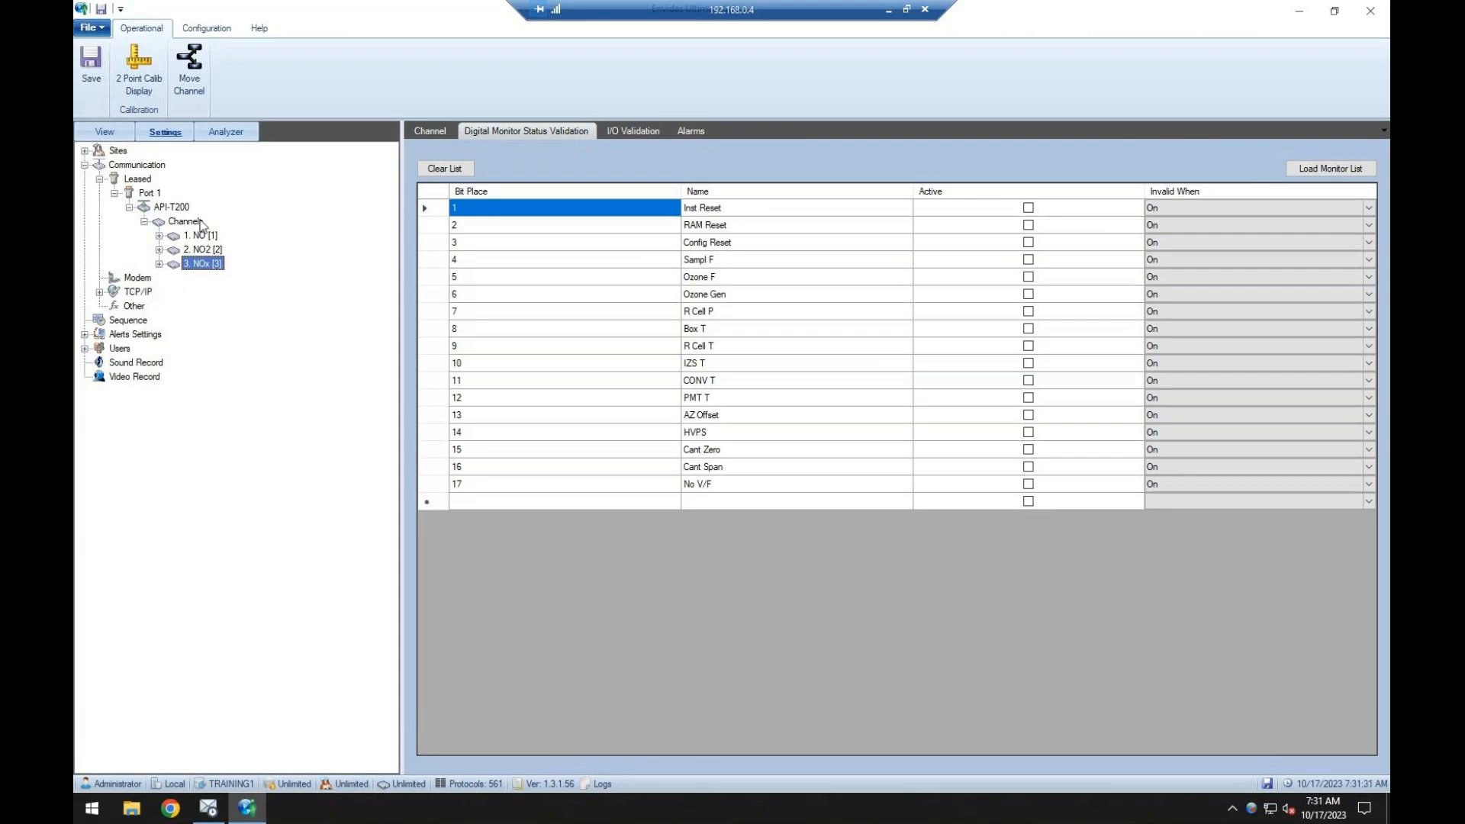
Add a TCP/IP client connection with host address 192.168.0.30 and port 3000.
left_click(141, 292)
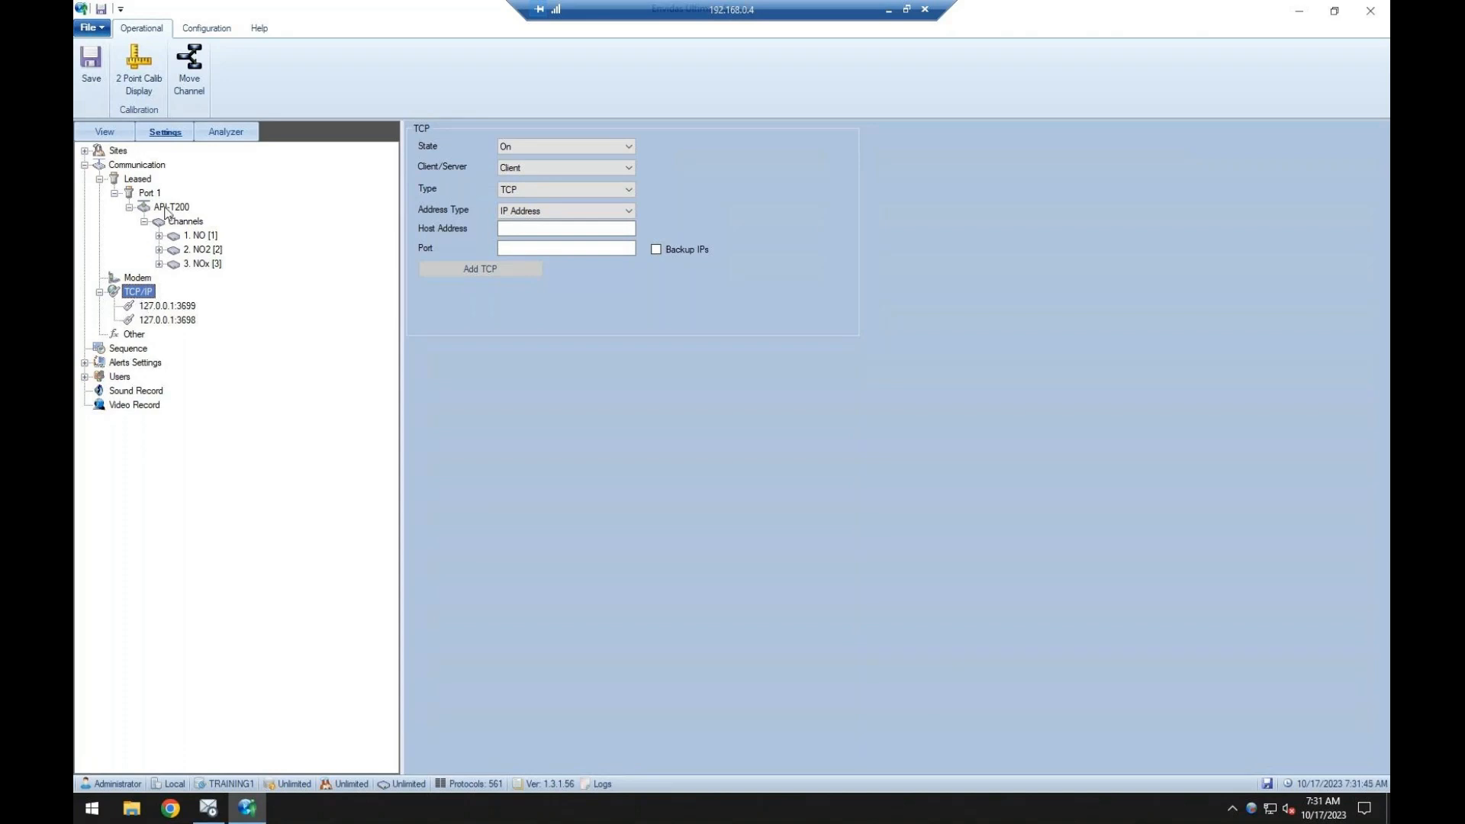
left_click(514, 227)
type("192.")
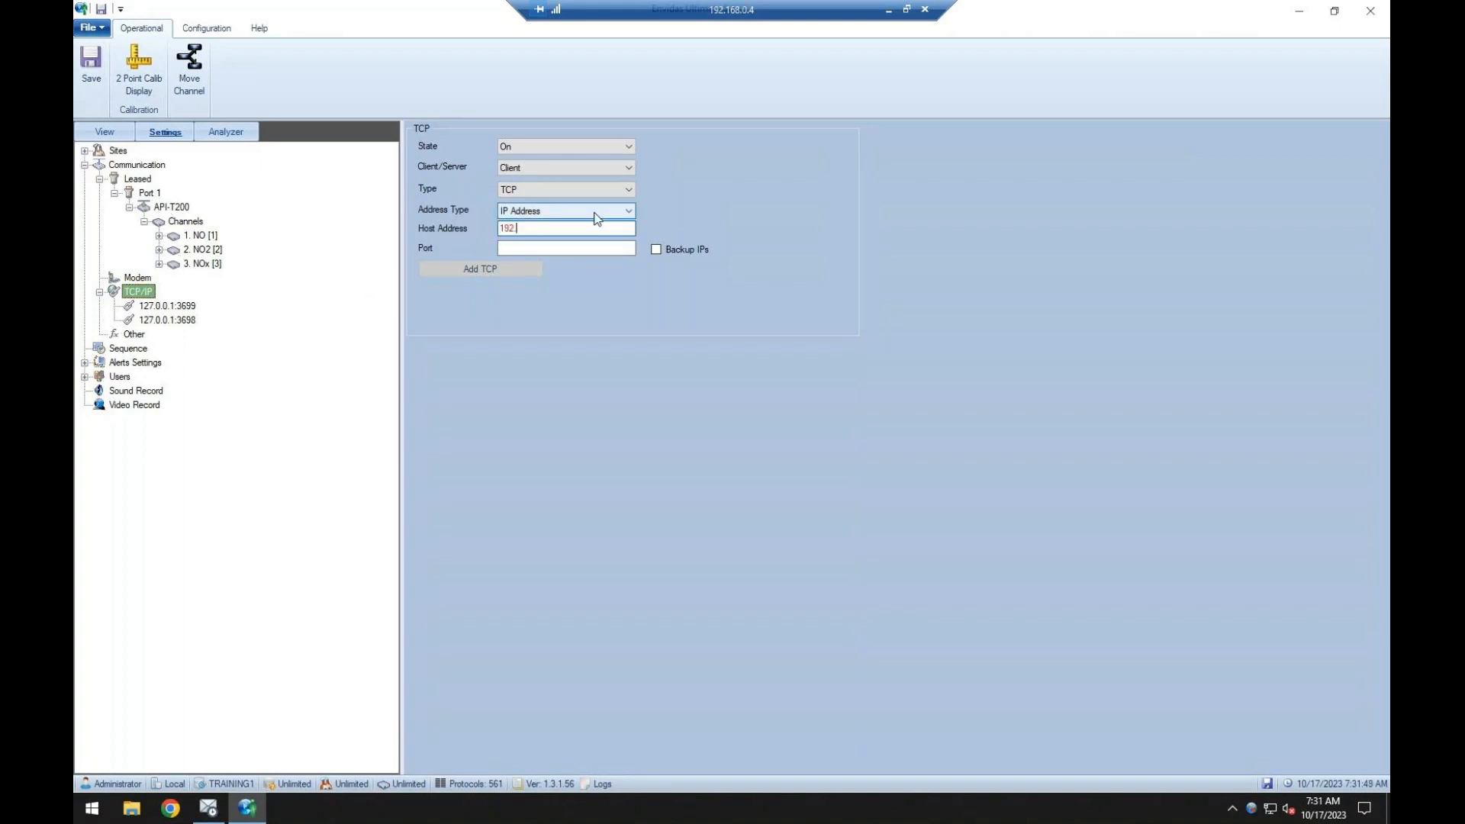
type("168.0.30")
left_click(540, 249)
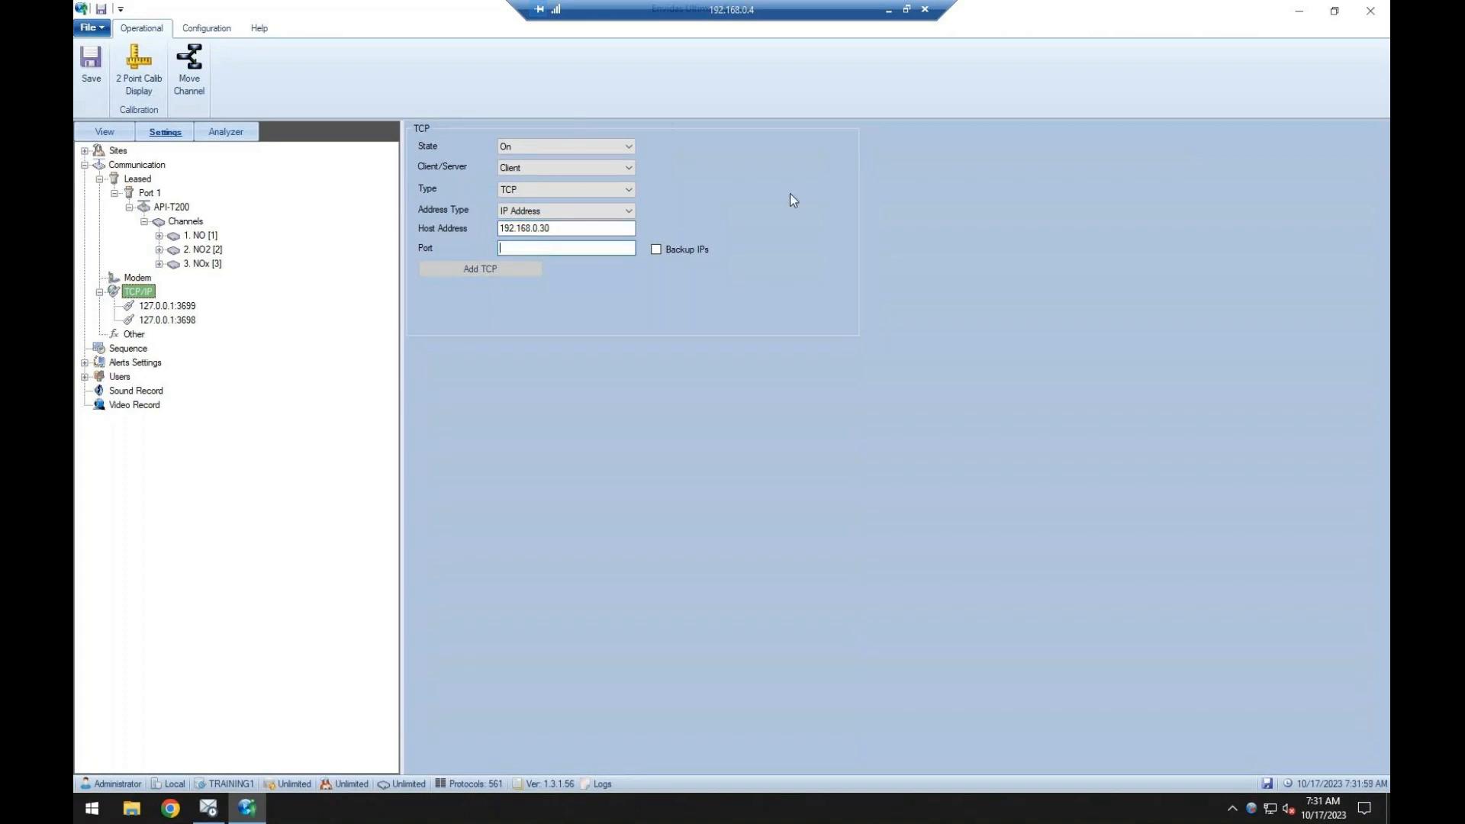
type("3000")
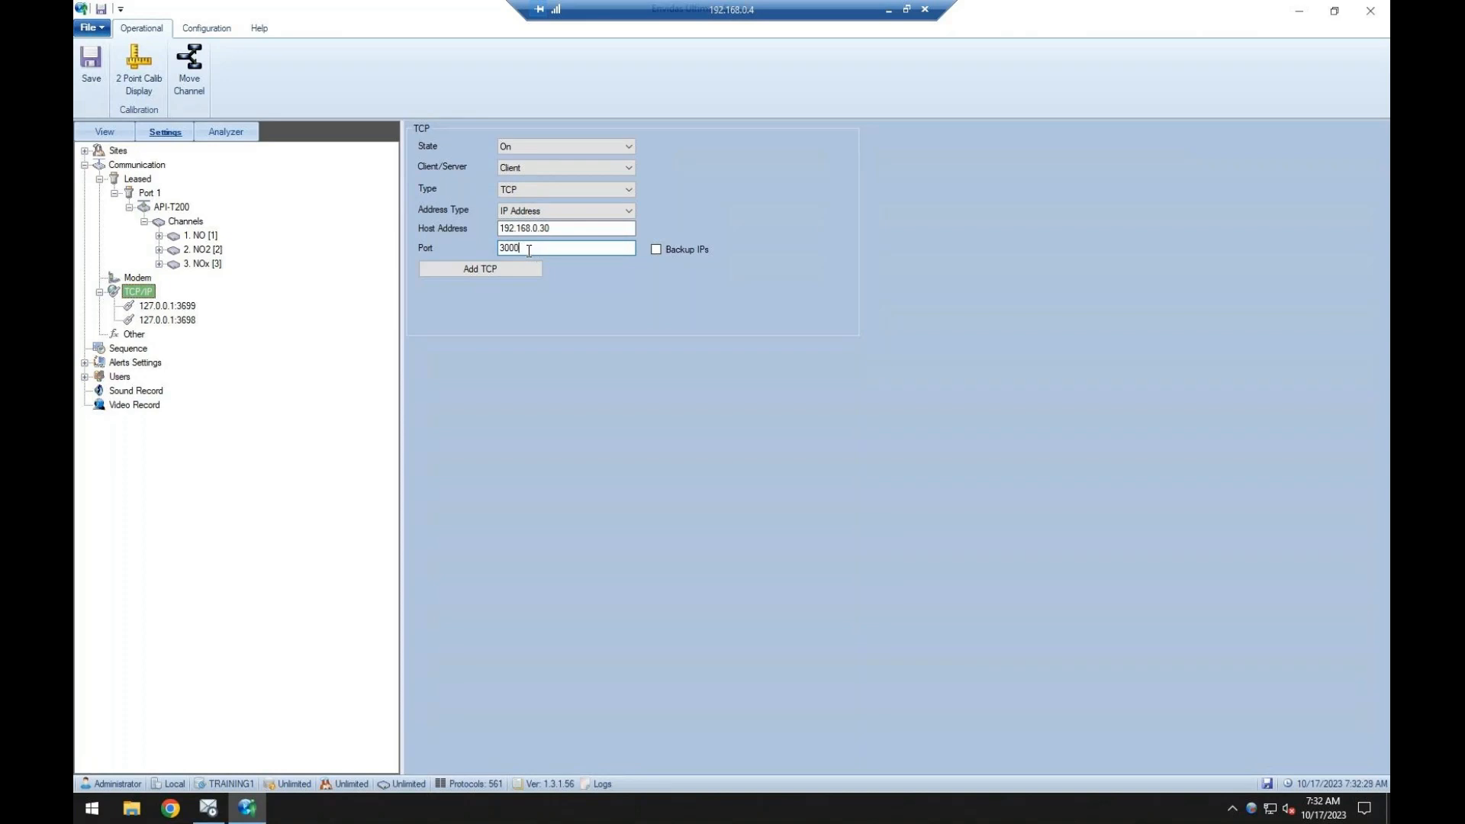
left_click(513, 275)
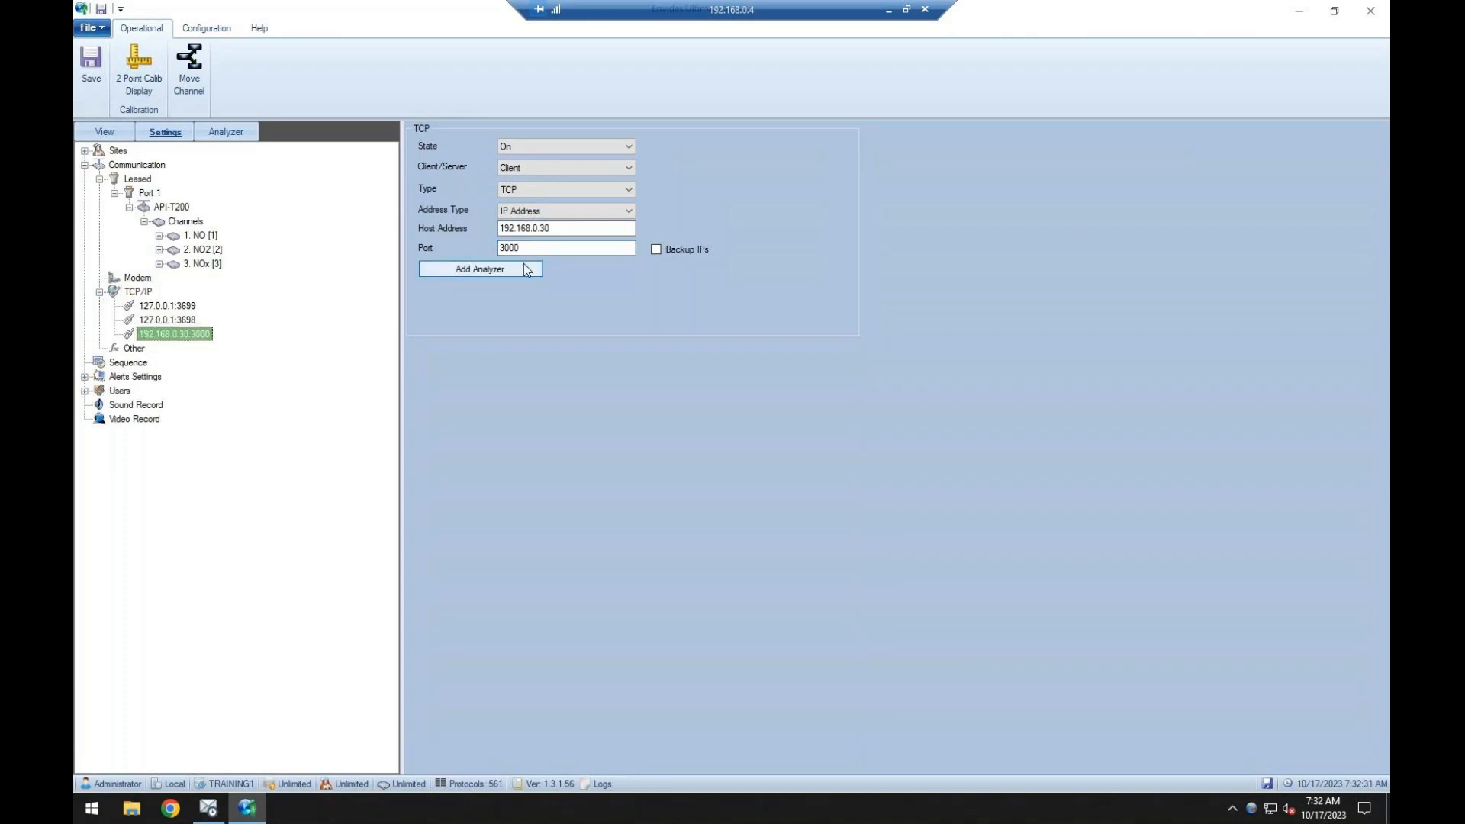
Add a TEI analyzer with the TEI-49I protocol for the Training site to the 192.168.0.30:3000 connection.
left_click(497, 272)
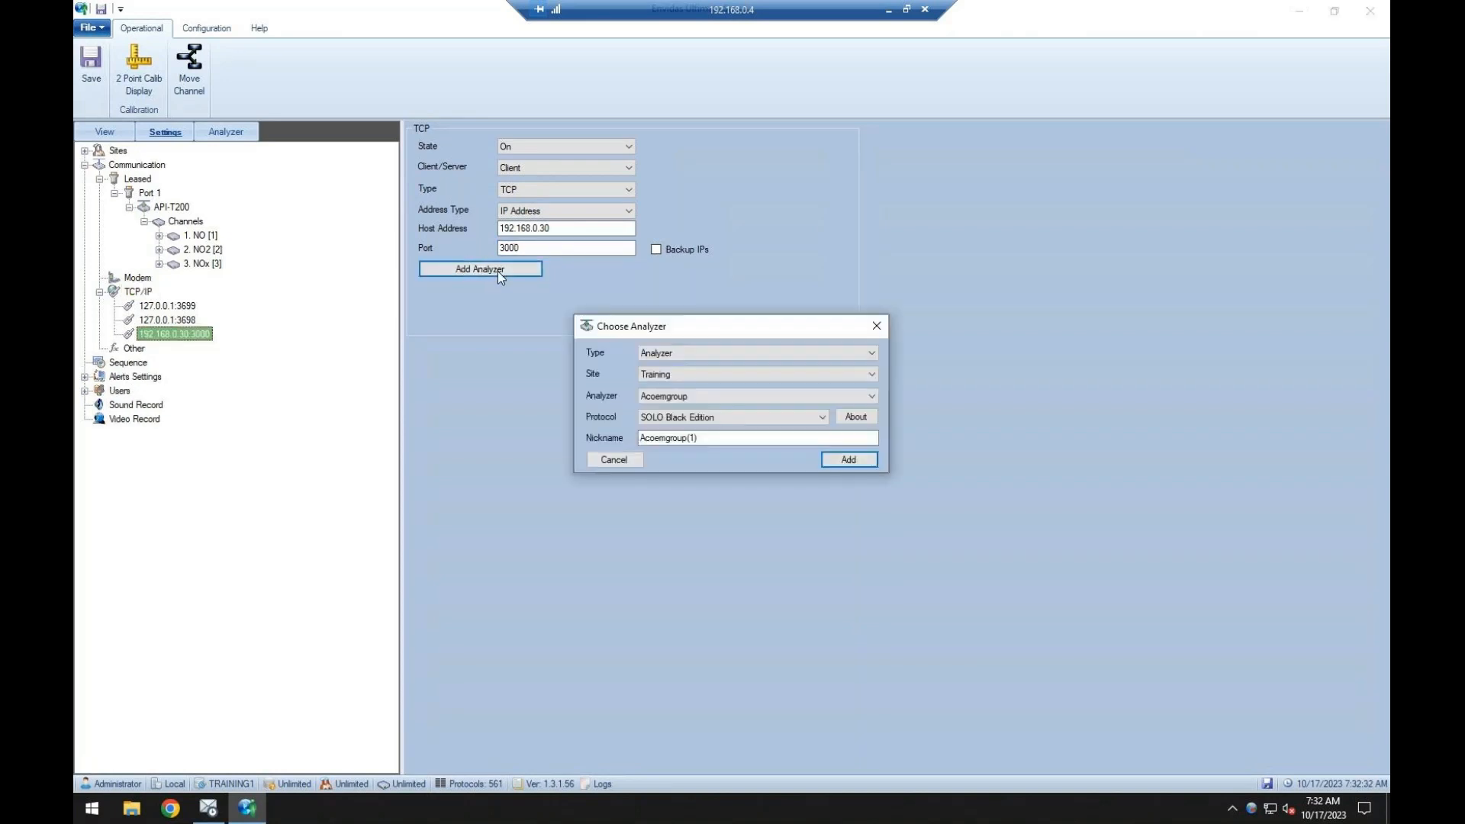
left_click(687, 416)
left_click(714, 428)
left_click(721, 397)
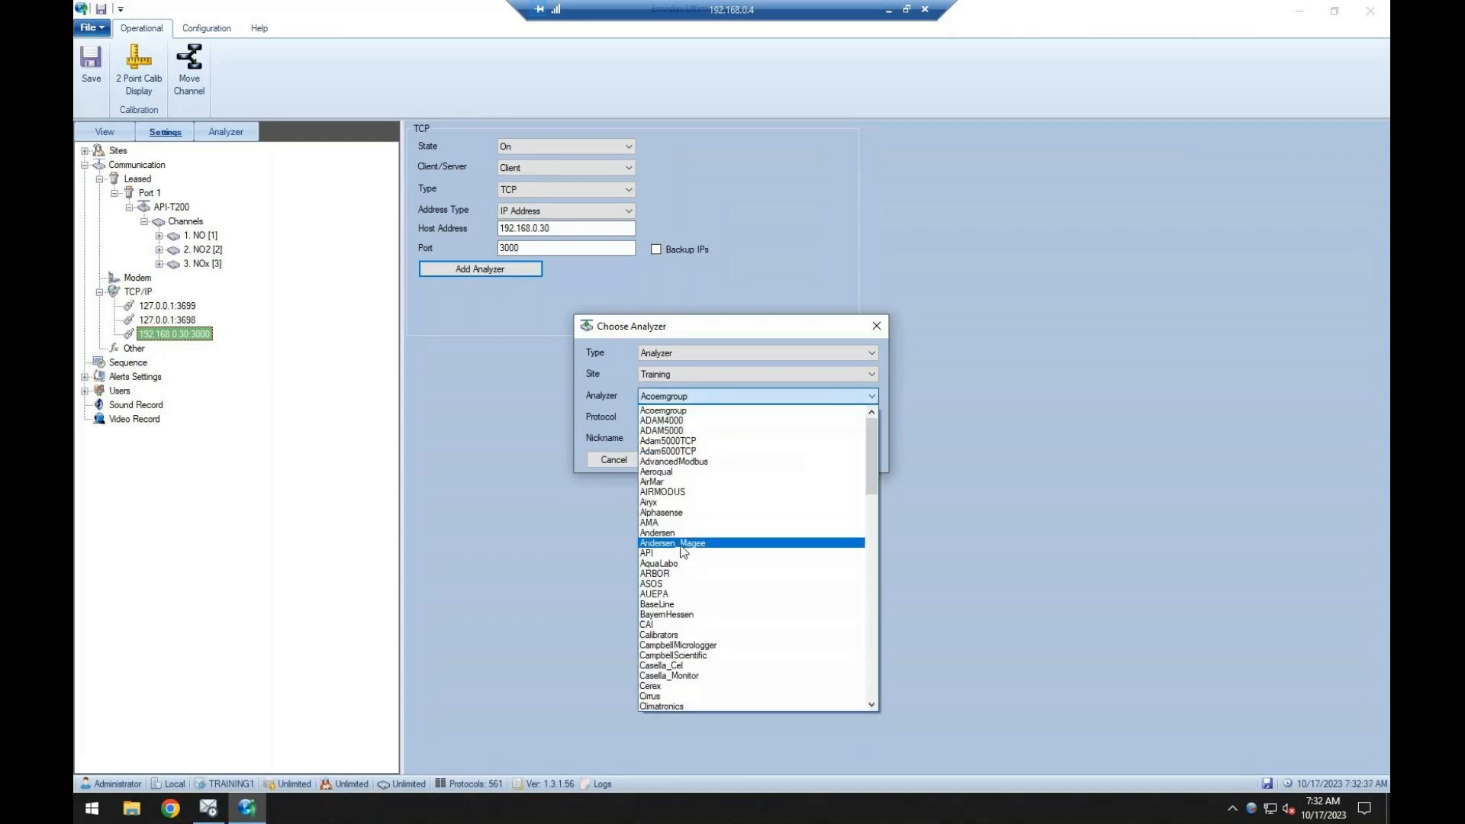
scroll(726, 577, "down", 6)
scroll(725, 577, "down", 15)
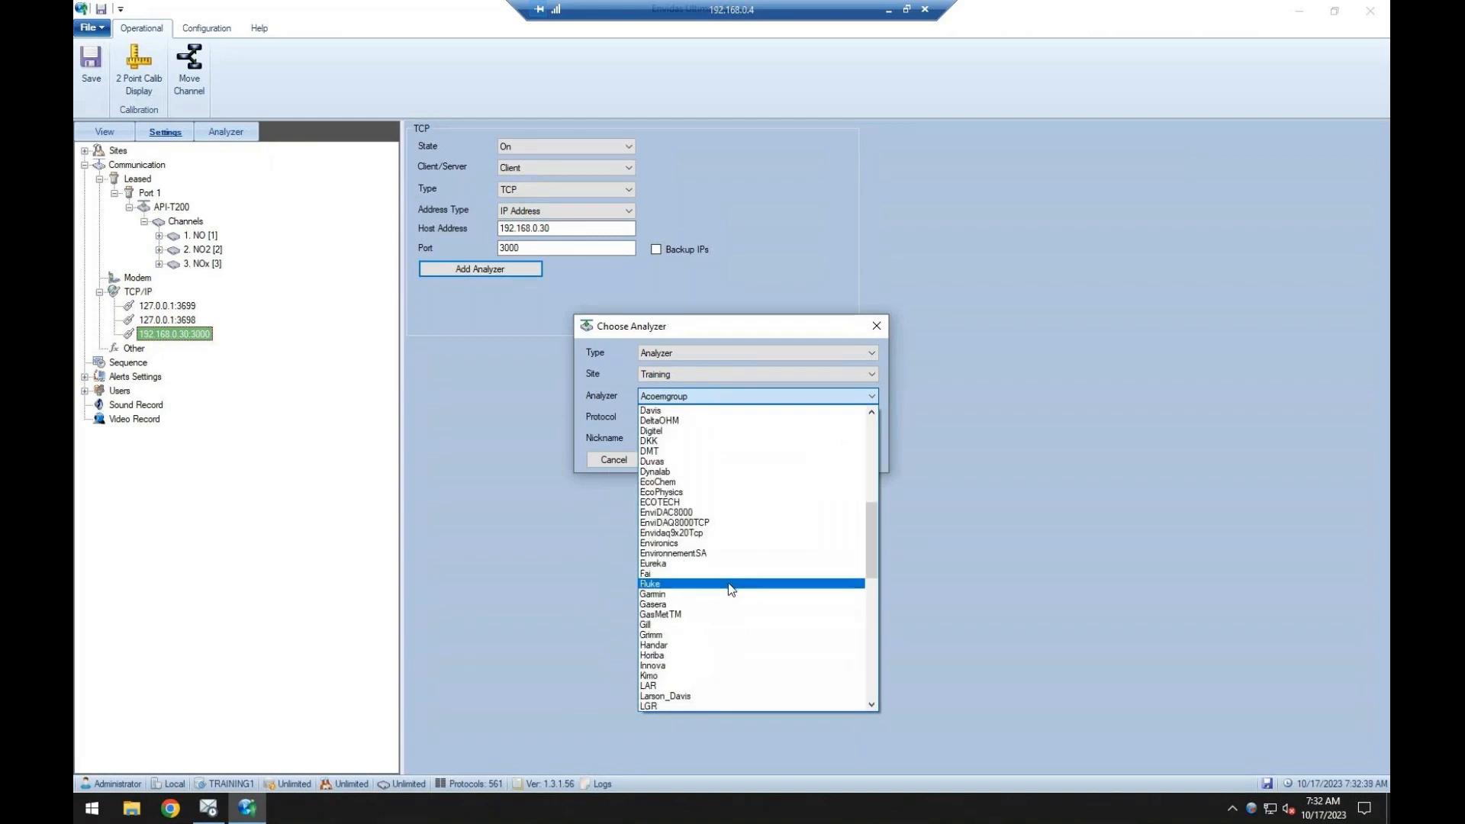
left_click(657, 697)
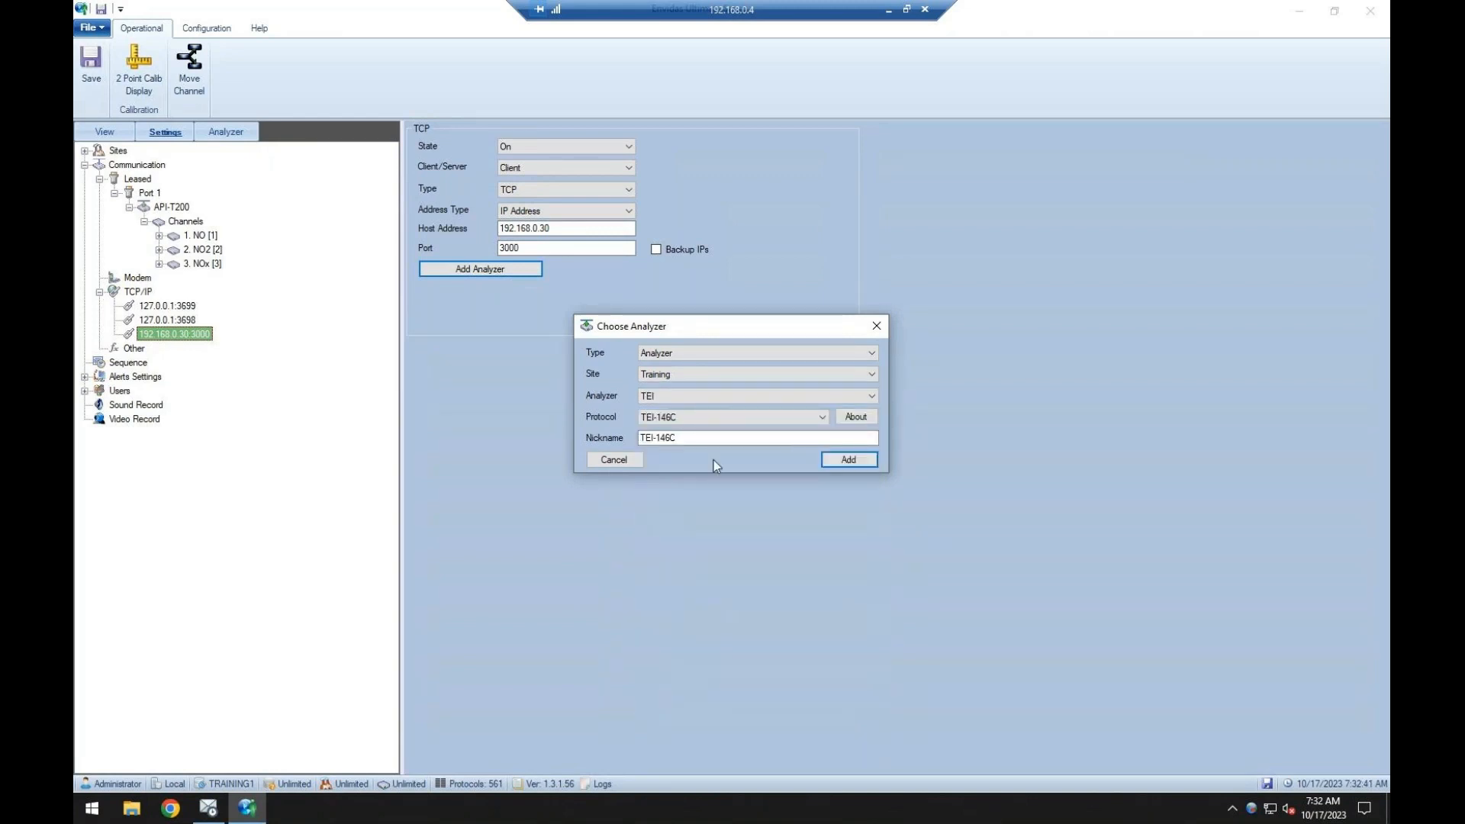
left_click(749, 413)
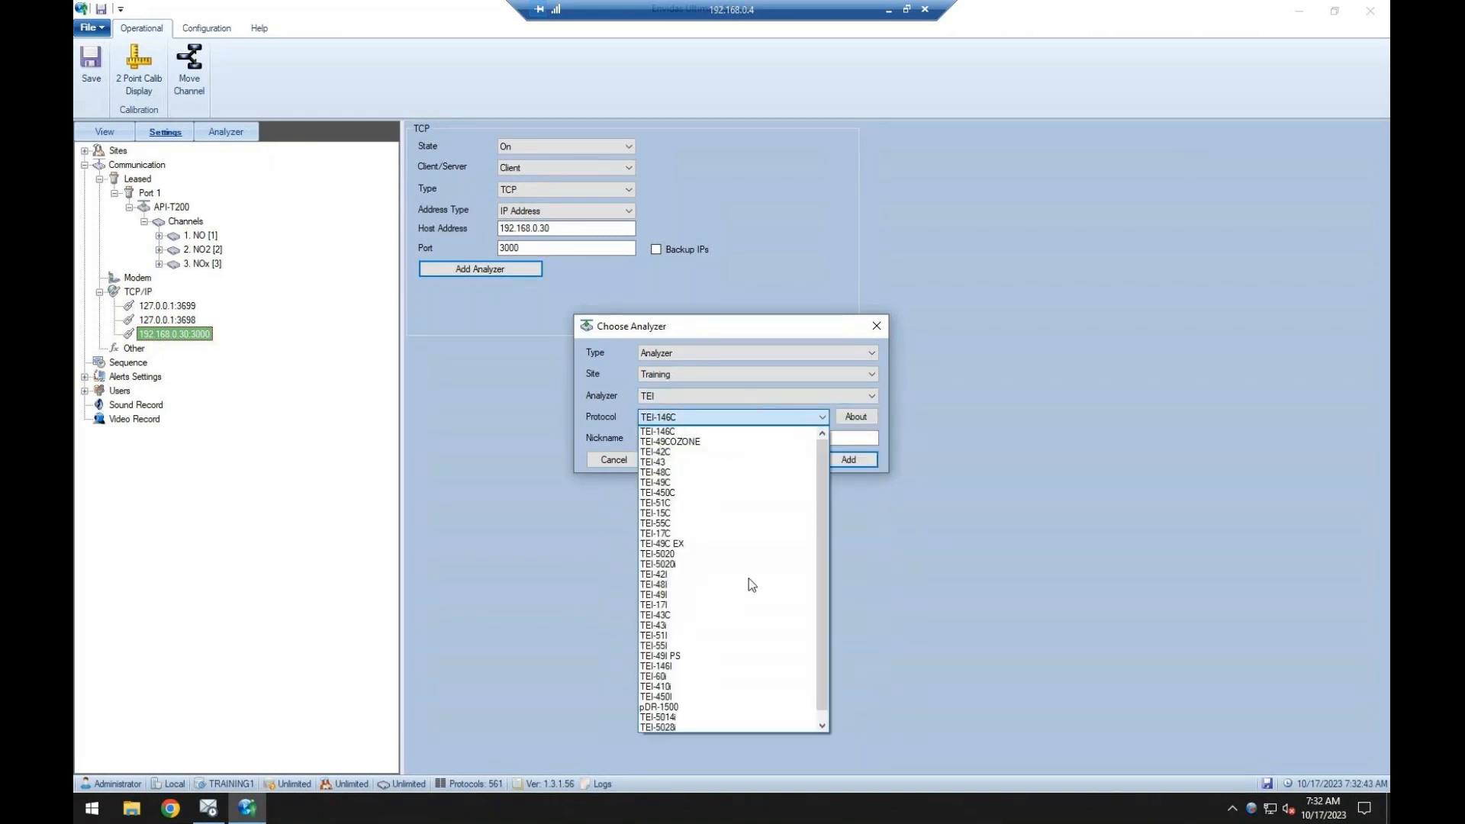
scroll(749, 579, "down", 1)
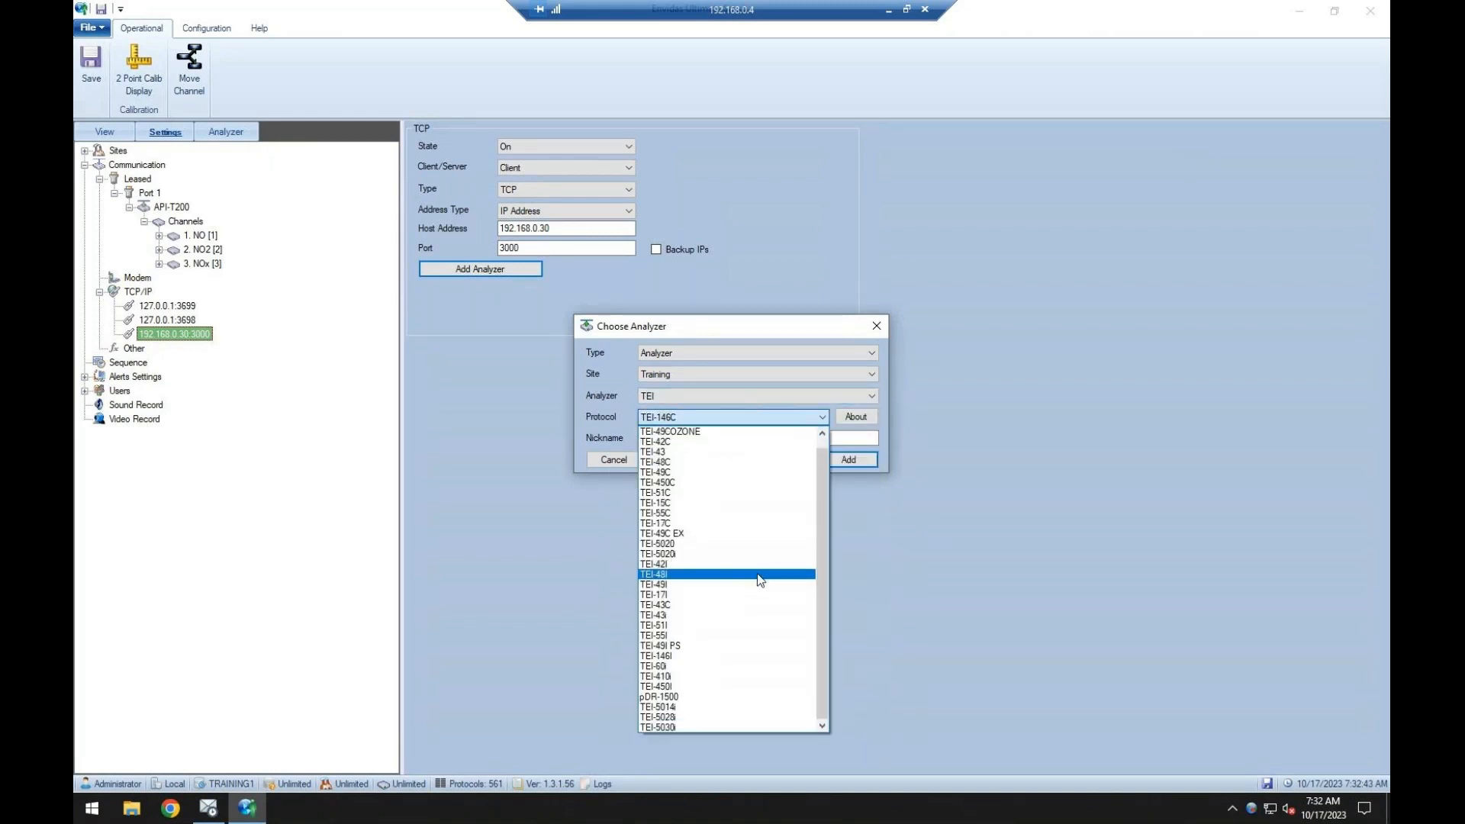
left_click(700, 584)
left_click(868, 461)
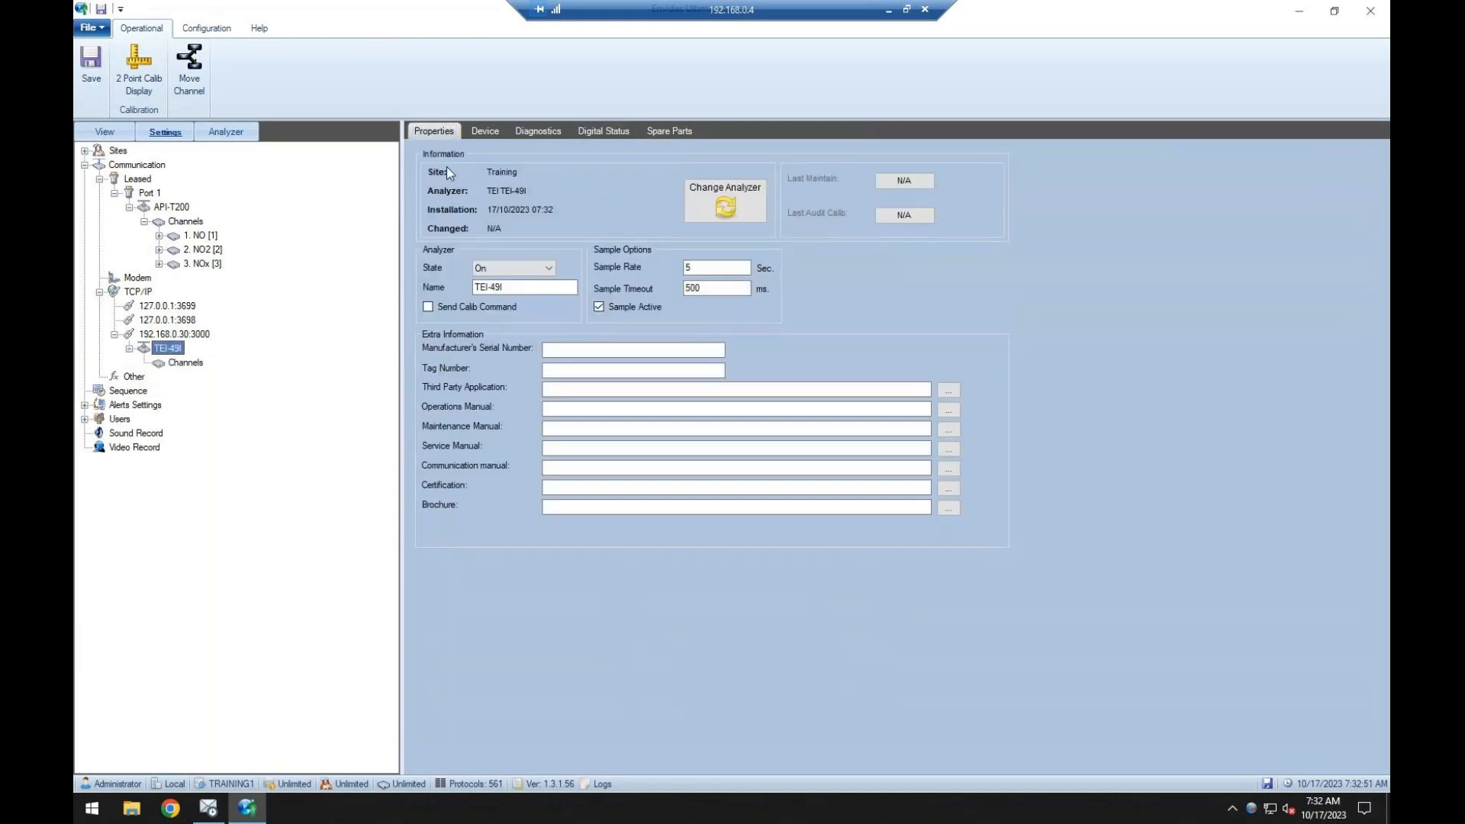
Check the TEI-49I analyzer's register list and device ID, and add a channel named O3 to it.
left_click(485, 131)
left_click(660, 231)
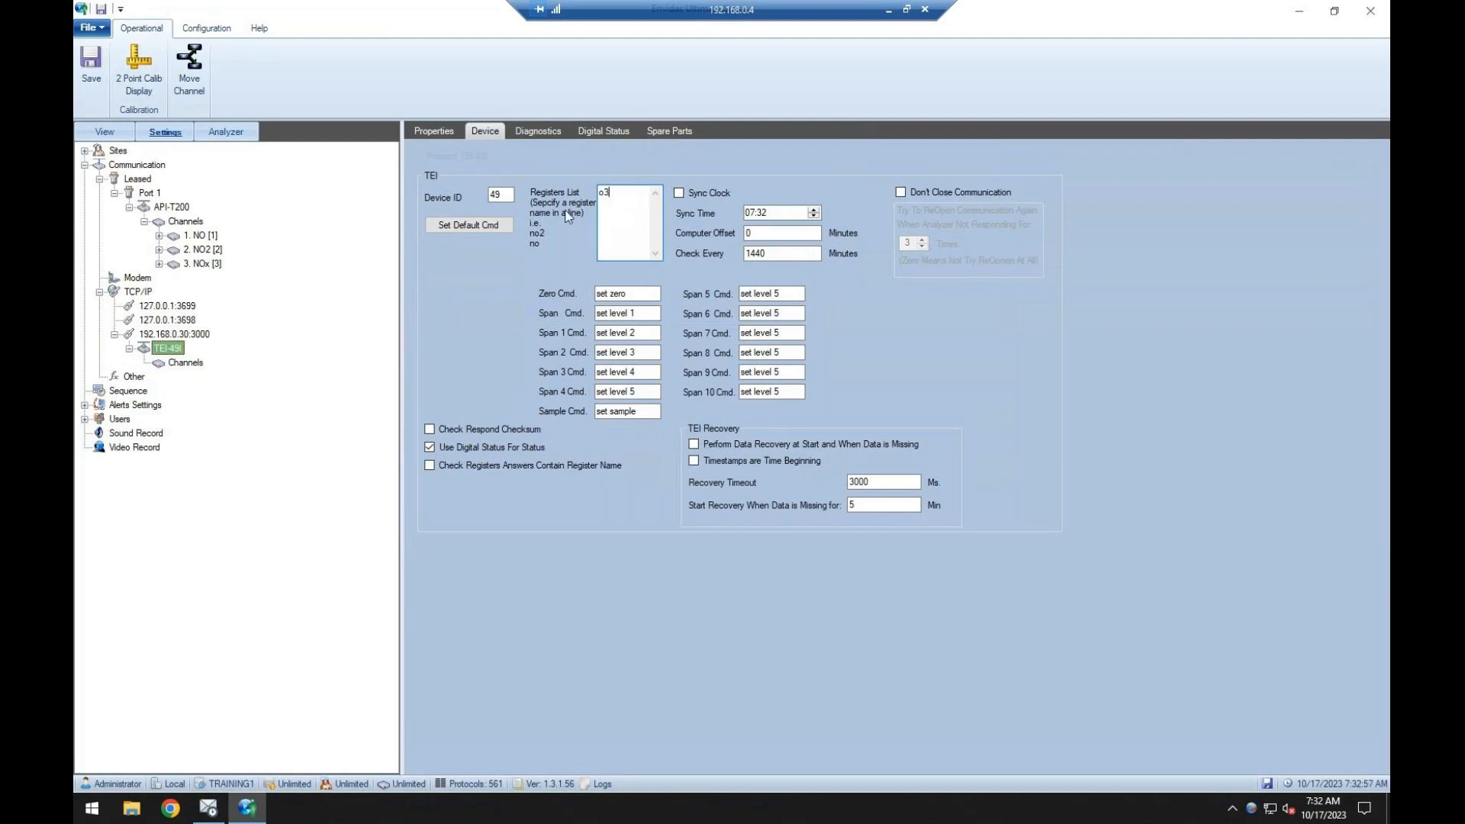
left_click_drag(509, 195, 470, 195)
left_click(174, 363)
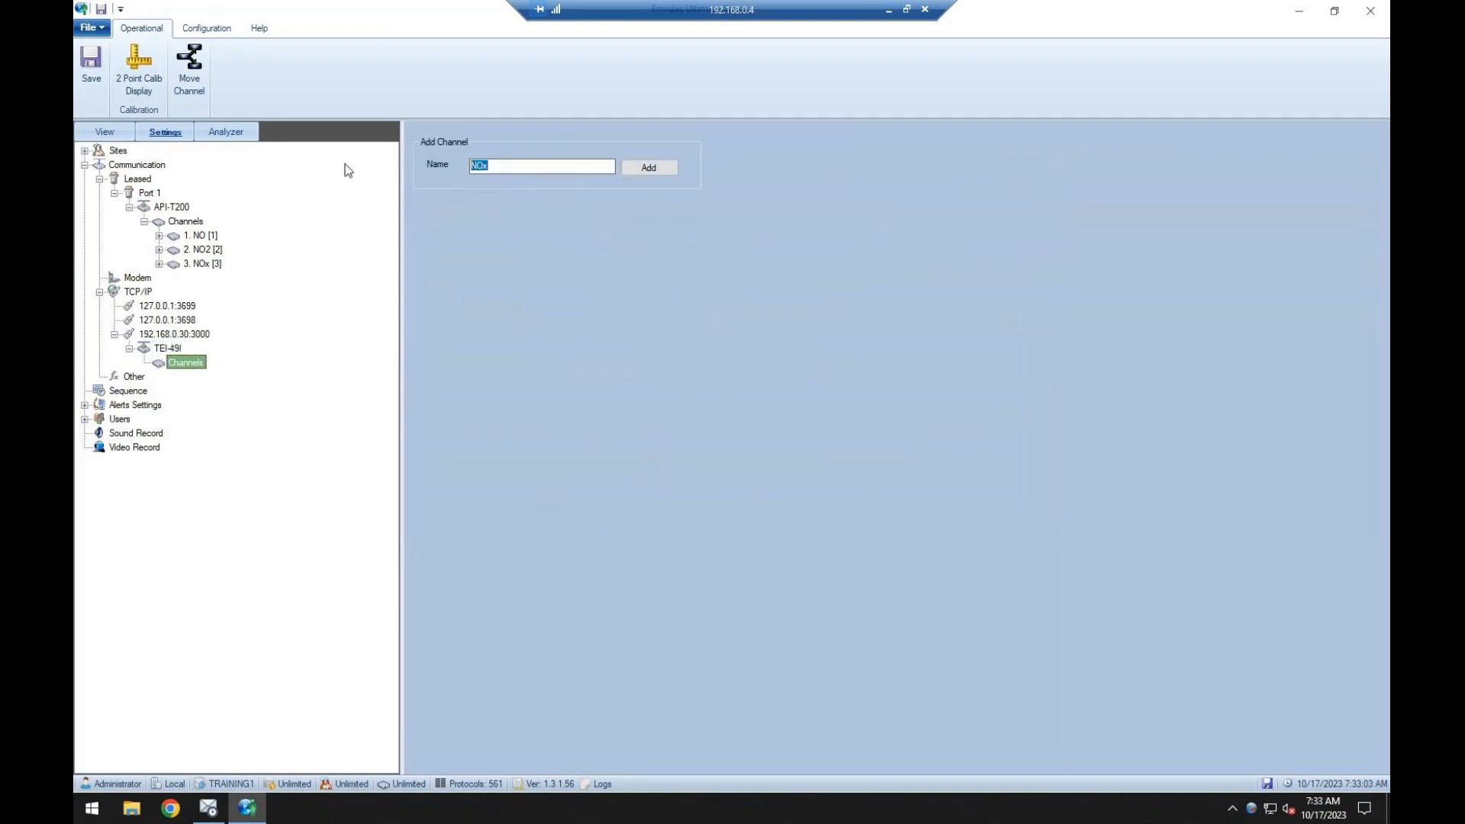
type("O3")
key("Return")
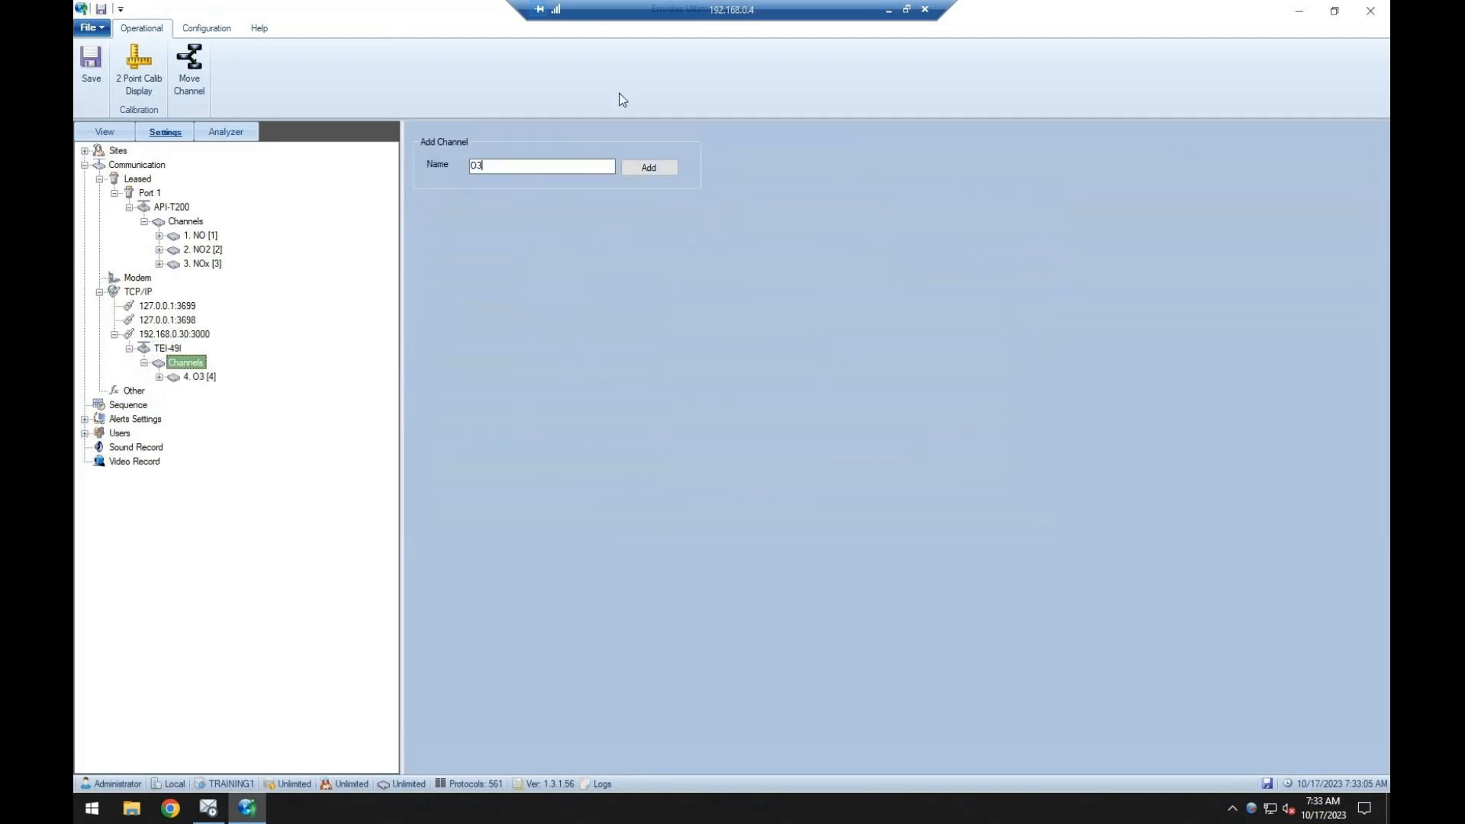
Load the TEI-49I analyzer's default diagnostics, enable collecting them every 60 minutes, and save.
left_click(167, 349)
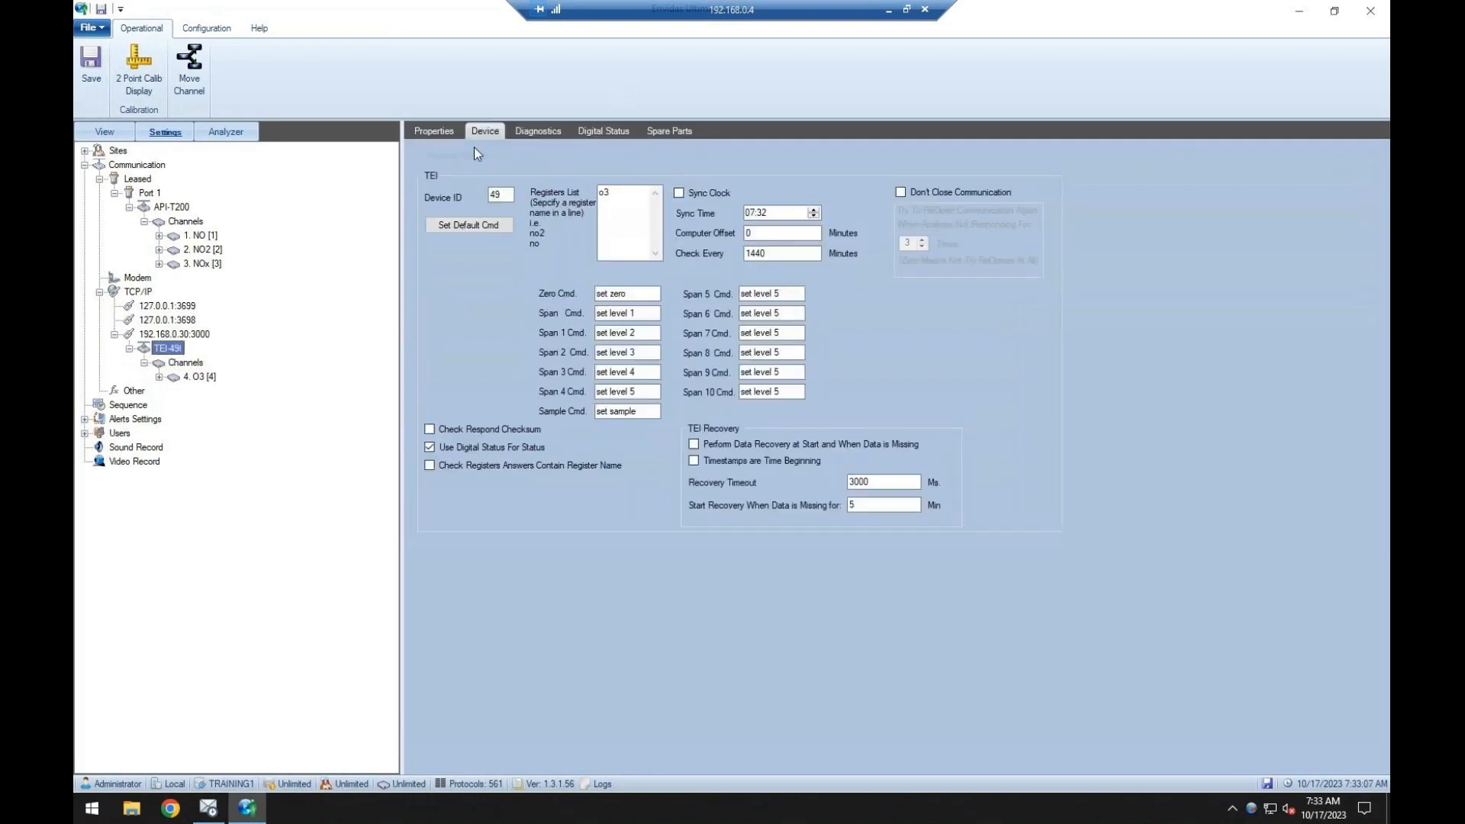
left_click(534, 135)
left_click(1346, 173)
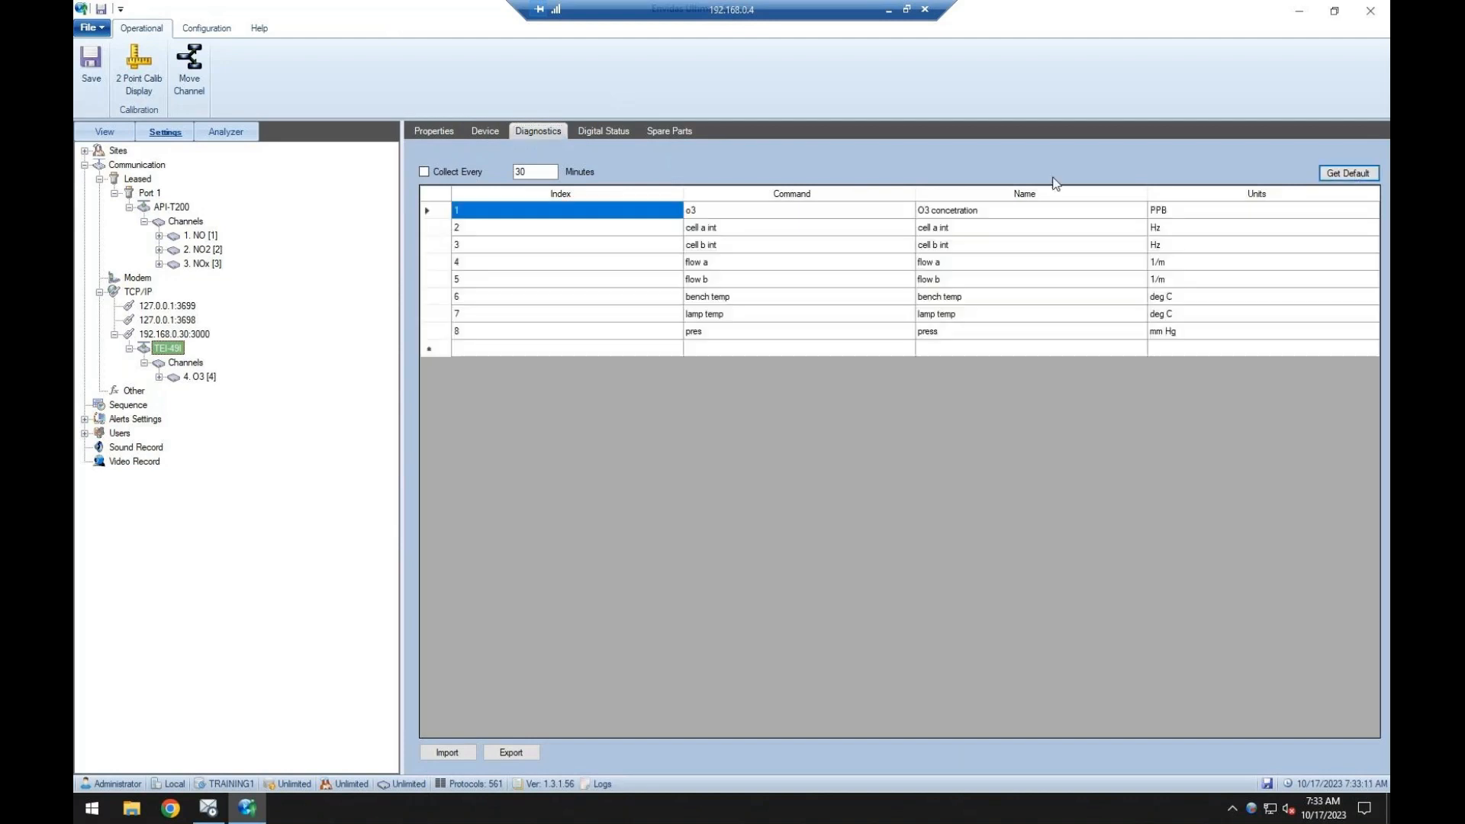
left_click(428, 172)
type("60")
left_click(91, 72)
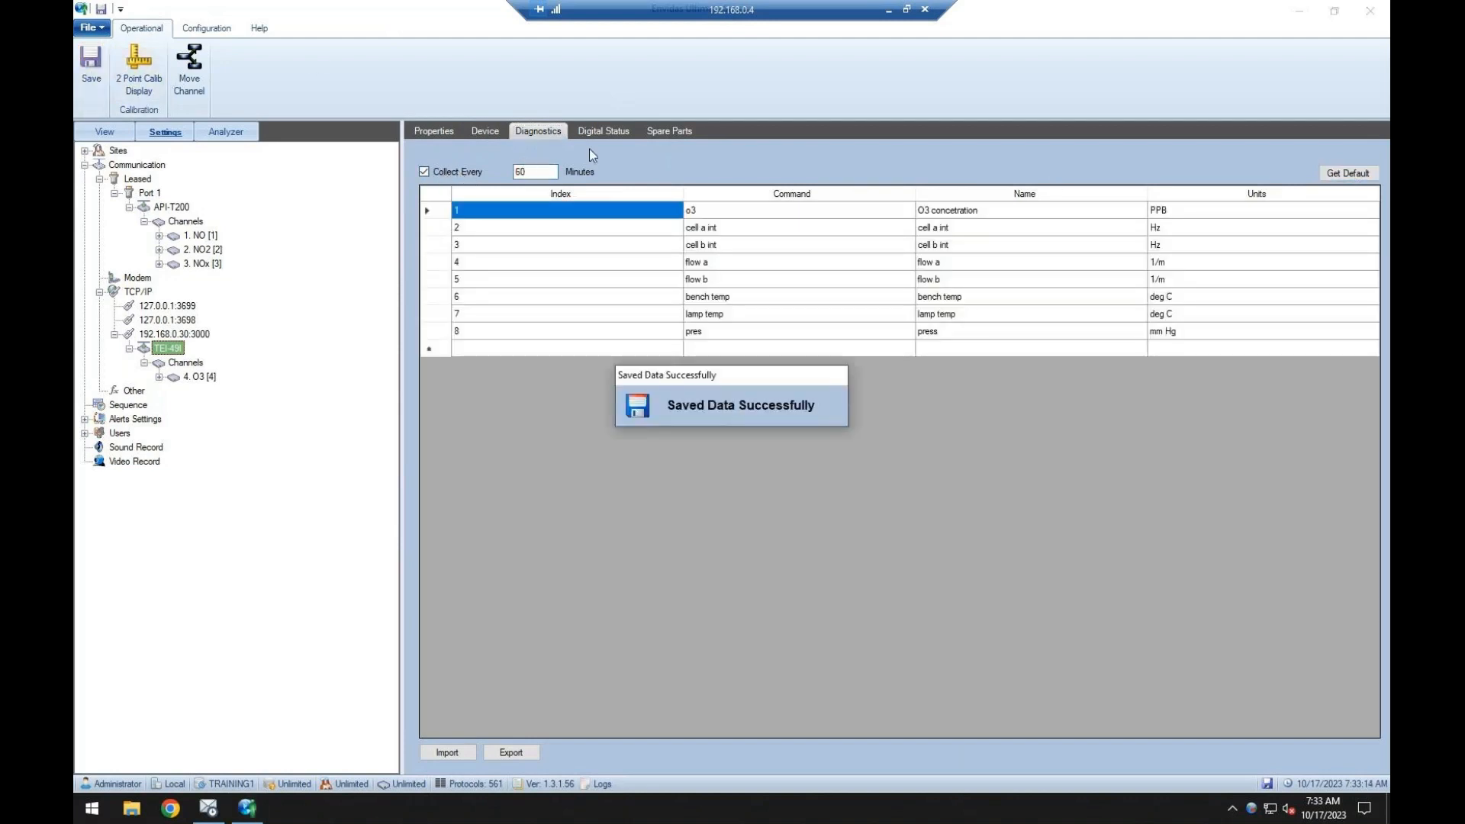
Load the default digital status list for the TEI-49I analyzer and save.
left_click(603, 131)
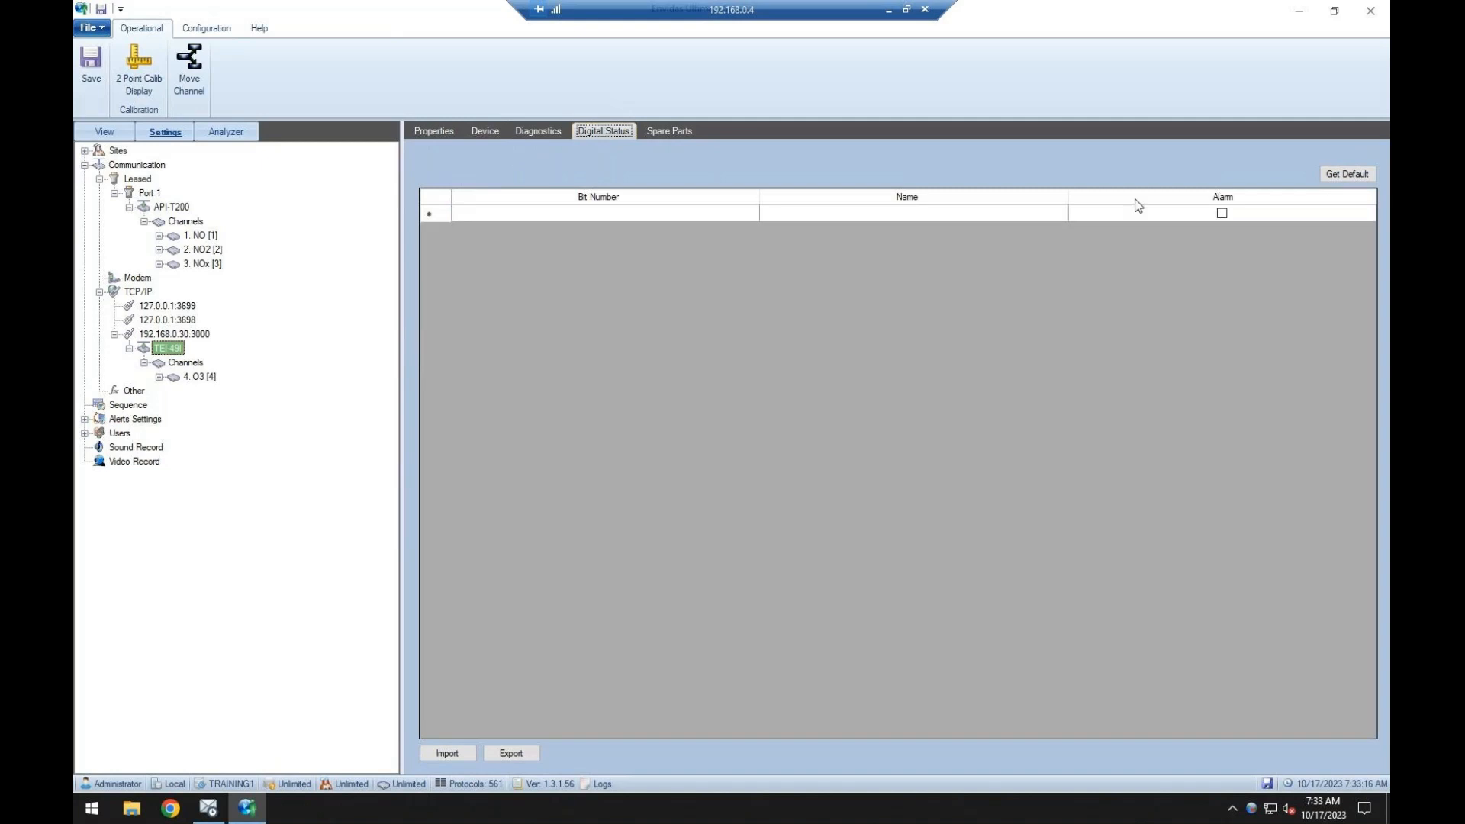
left_click(1333, 173)
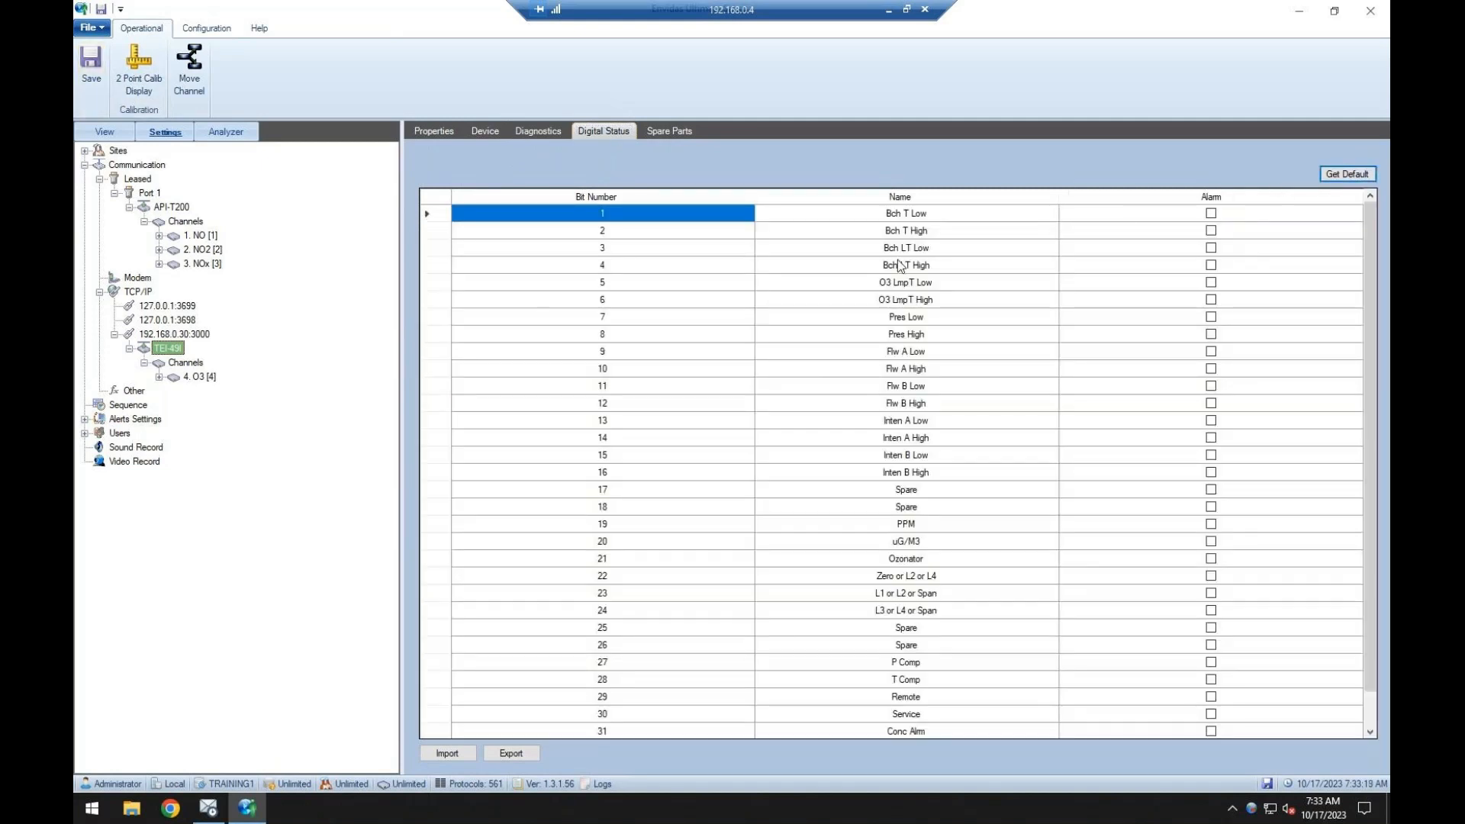
left_click(92, 72)
Set the O3 channel's unit to PPB and its analyzer channel to o3, saving the changes.
left_click(199, 377)
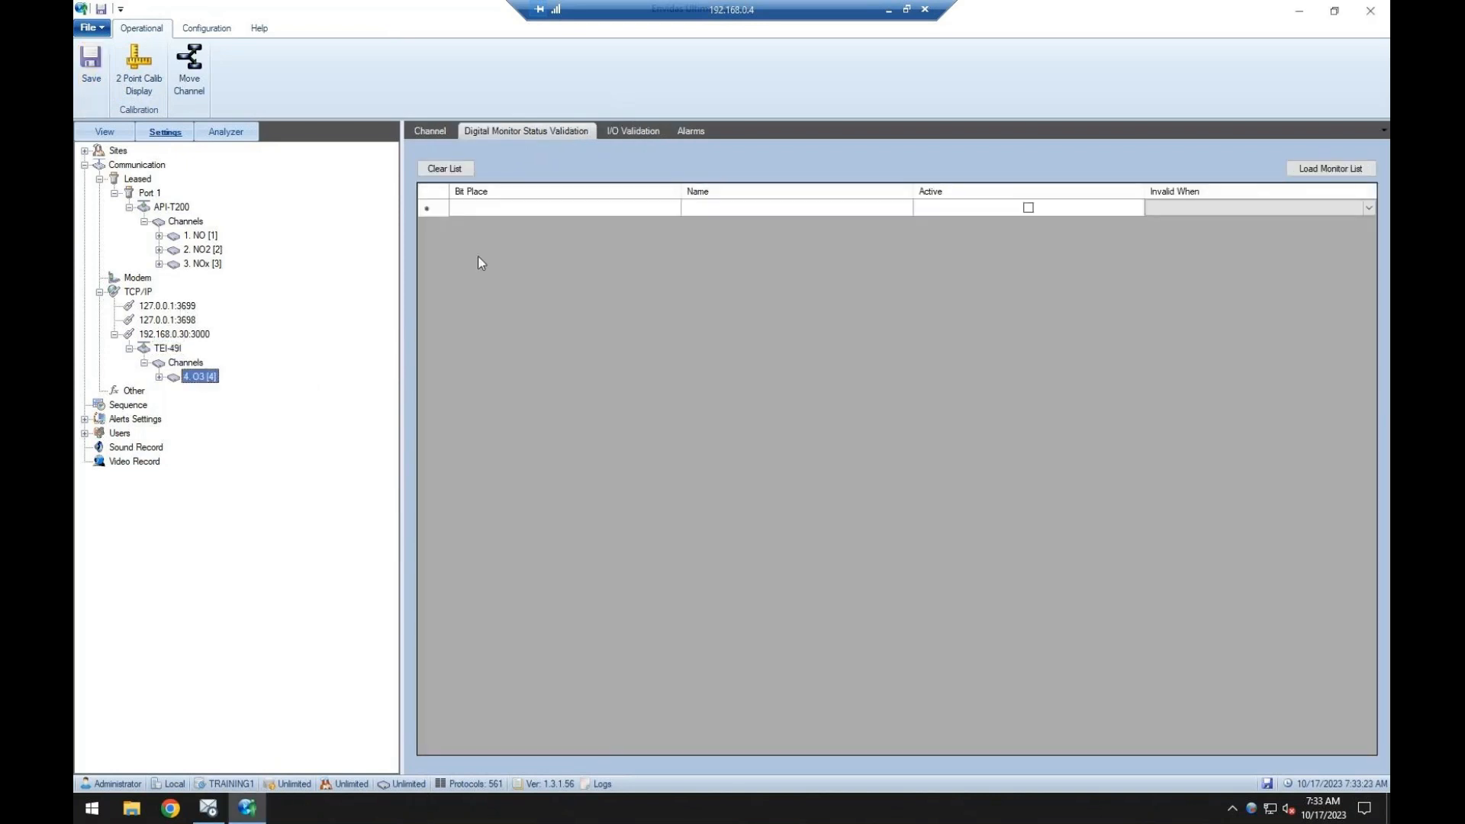
left_click(434, 132)
left_click(638, 204)
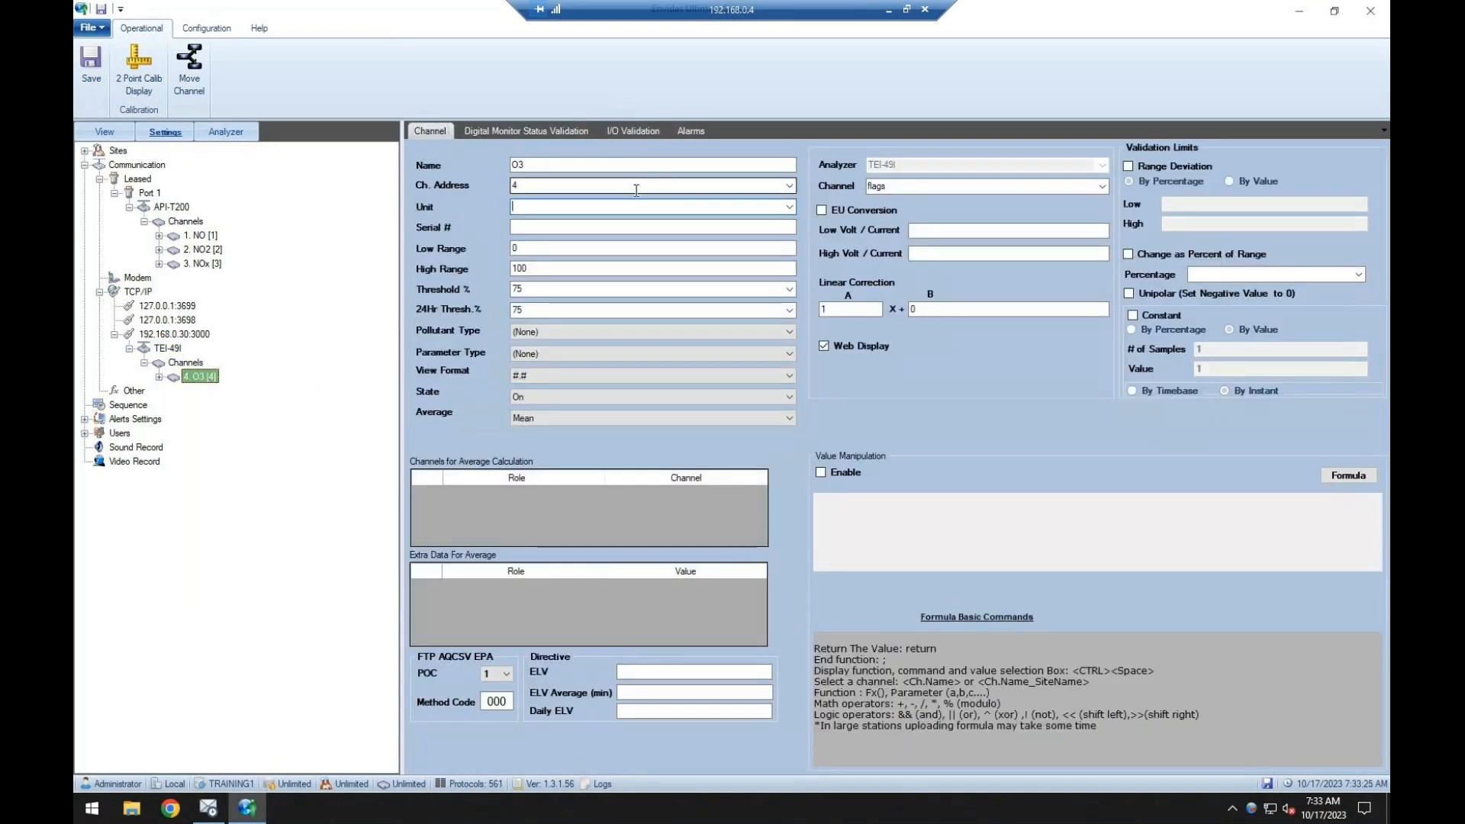
type("PPB")
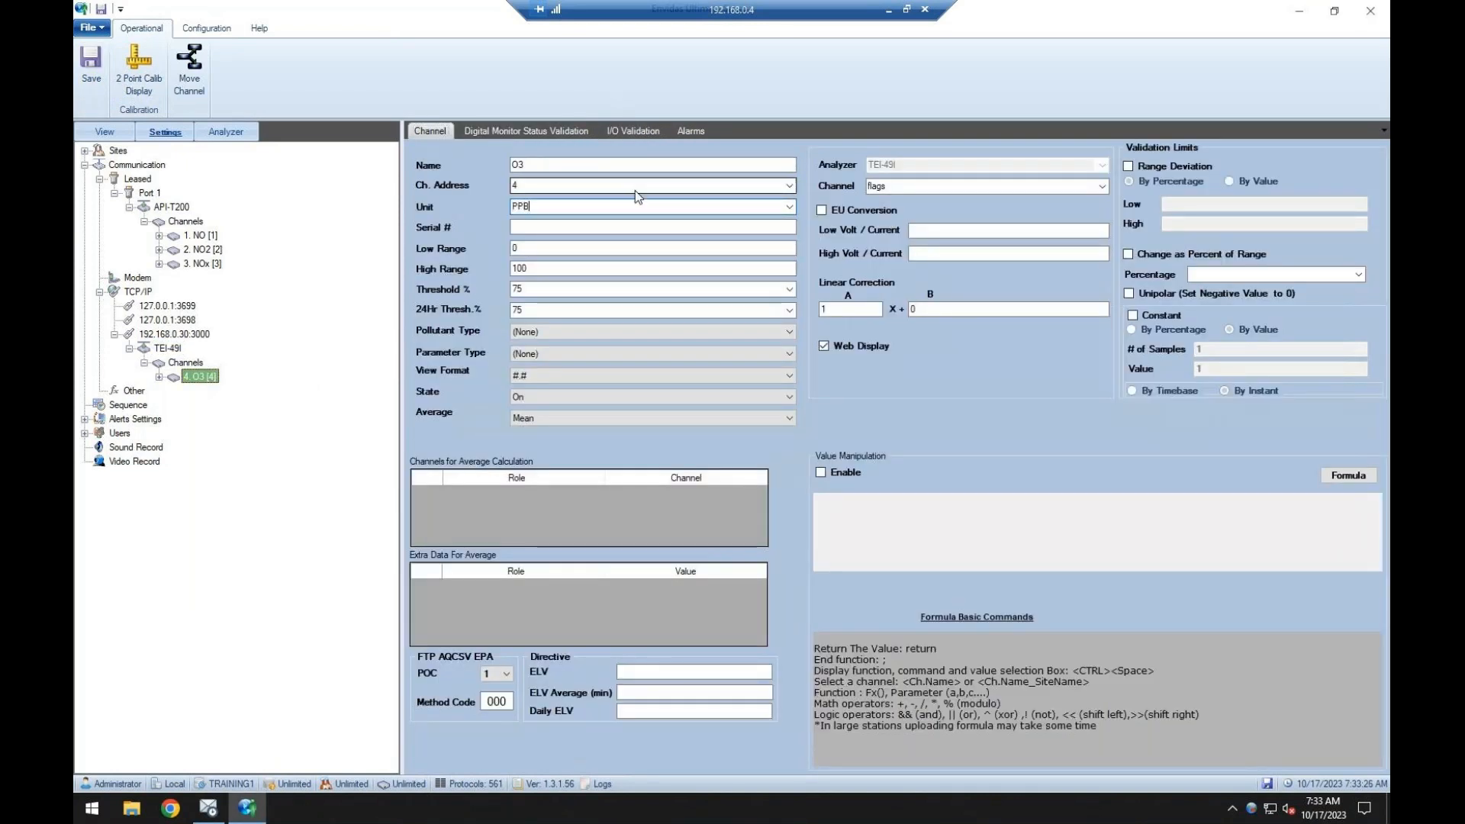
left_click(91, 73)
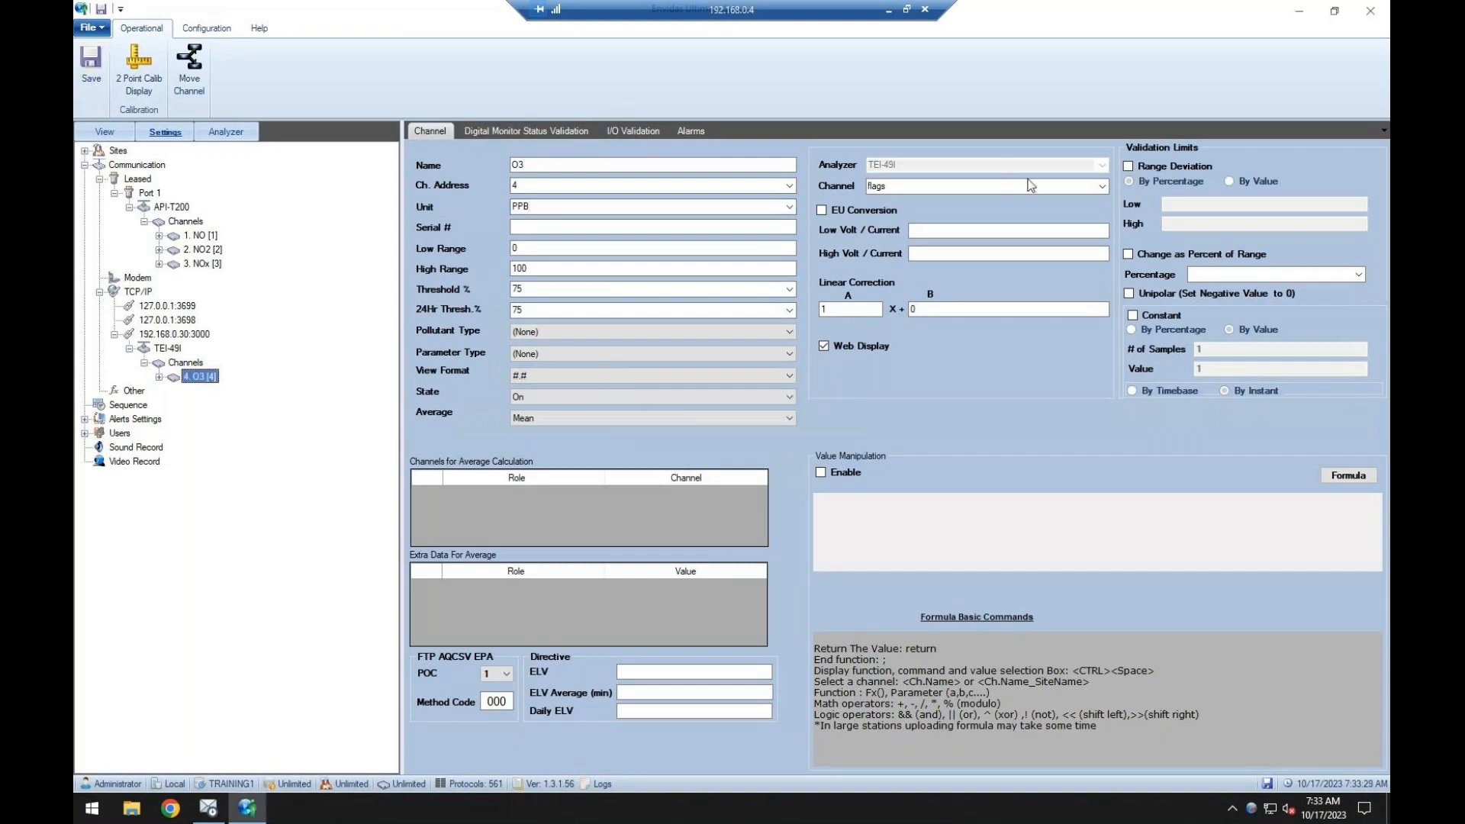
left_click(1102, 186)
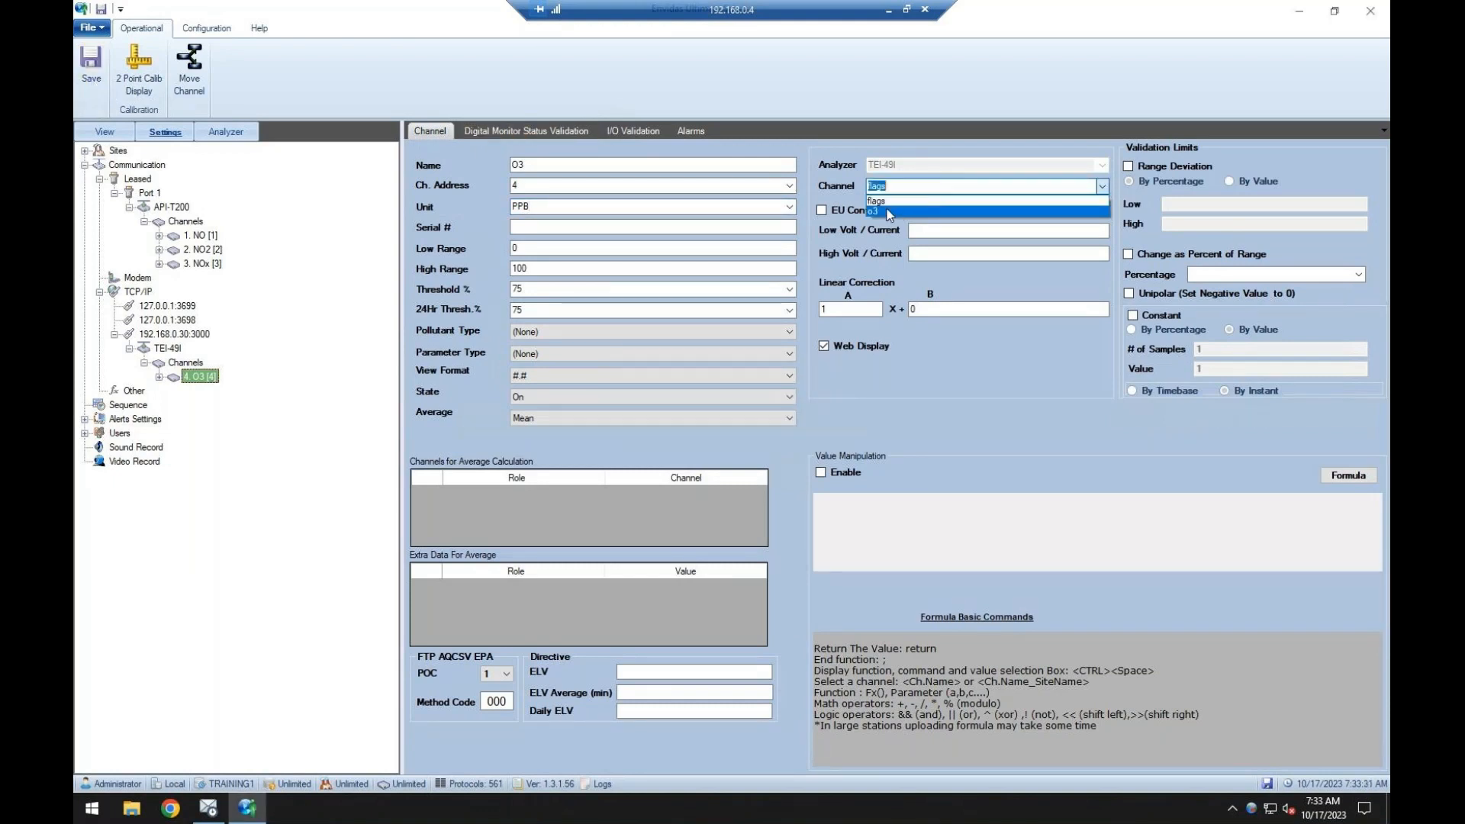
left_click(887, 211)
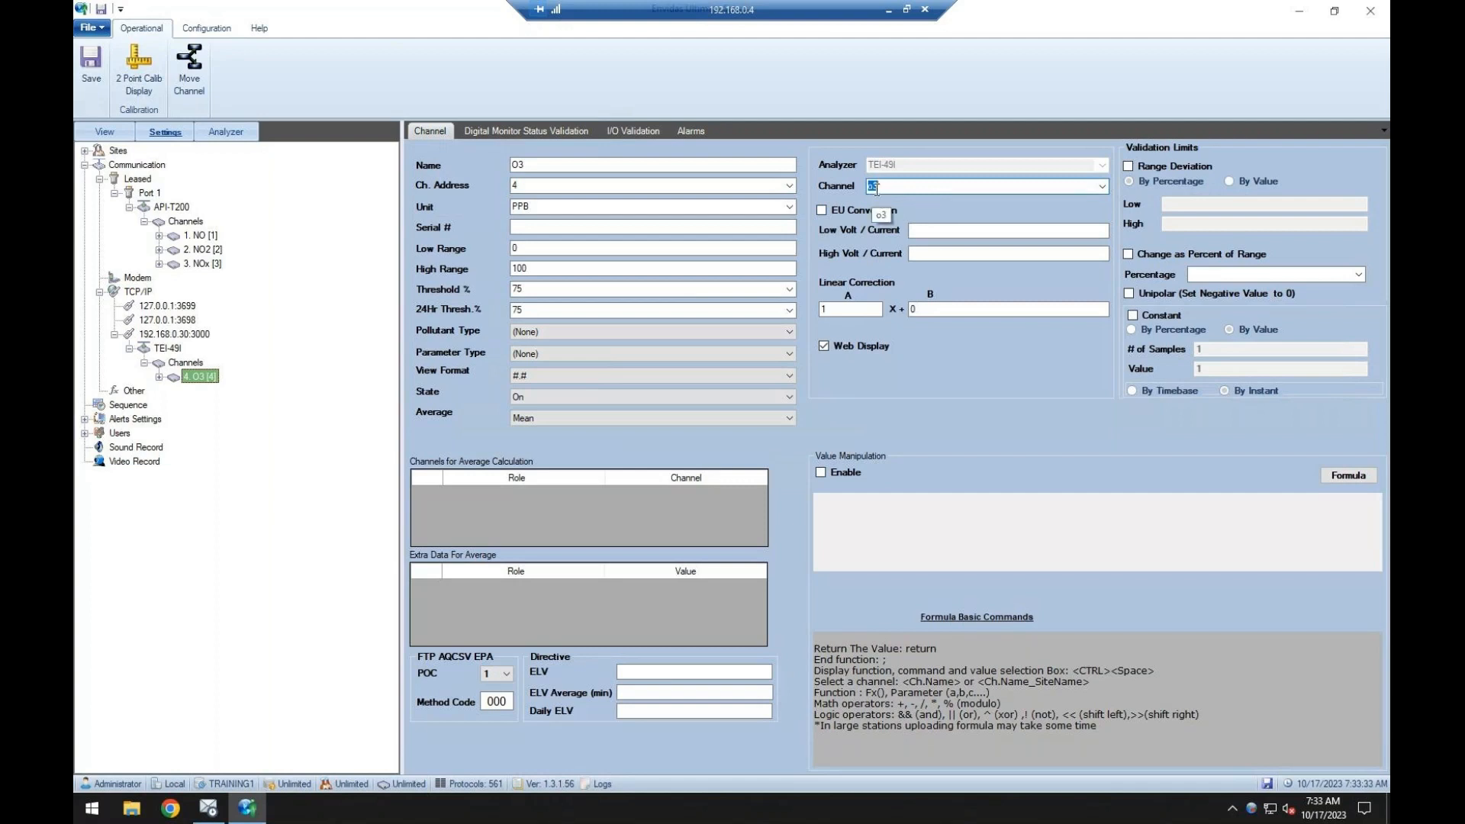
key("ctrl+s")
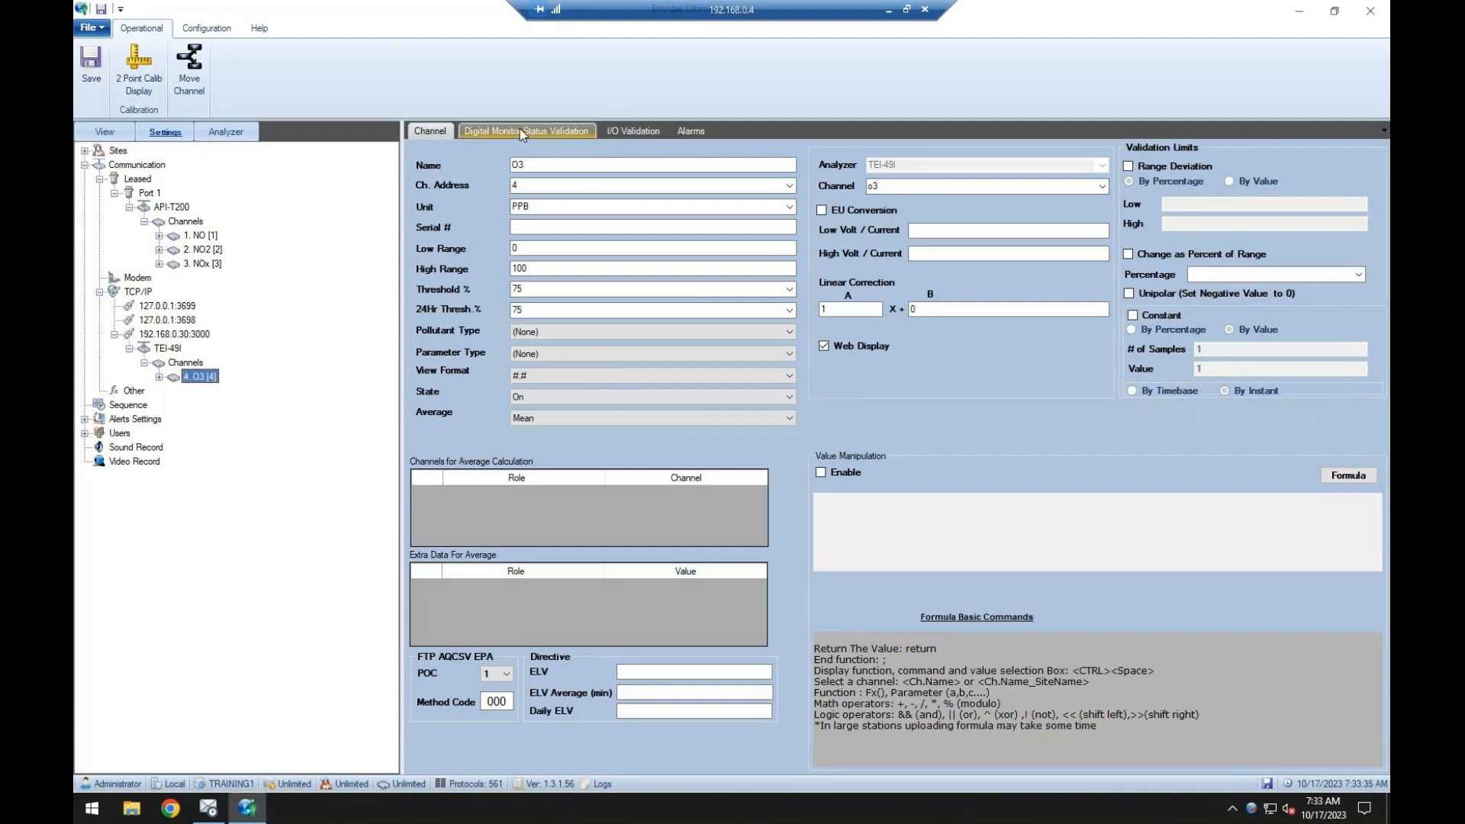
Load the monitor list into the O3 channel's digital monitor status validation and save.
left_click(519, 128)
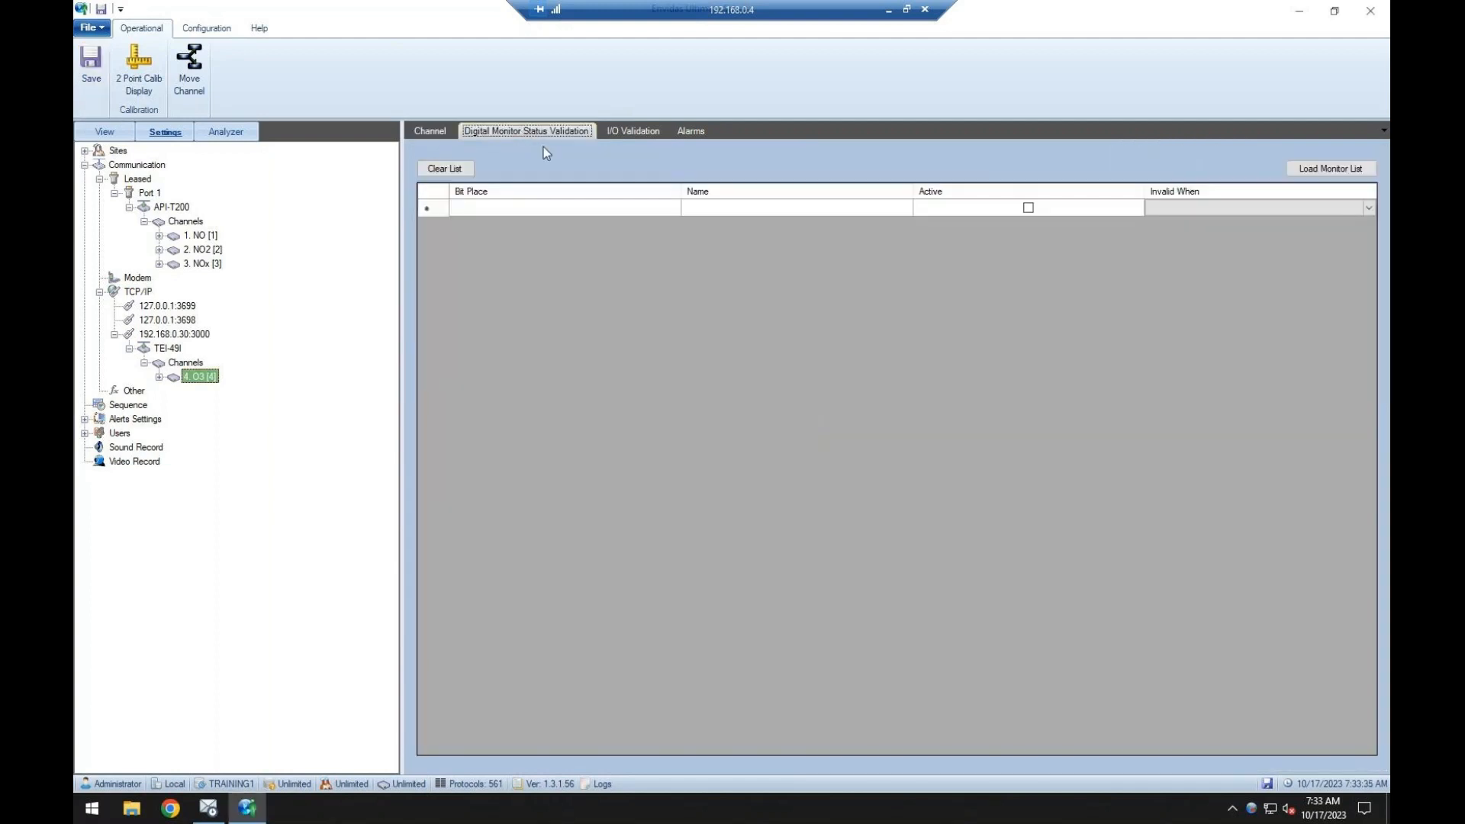
left_click(1327, 169)
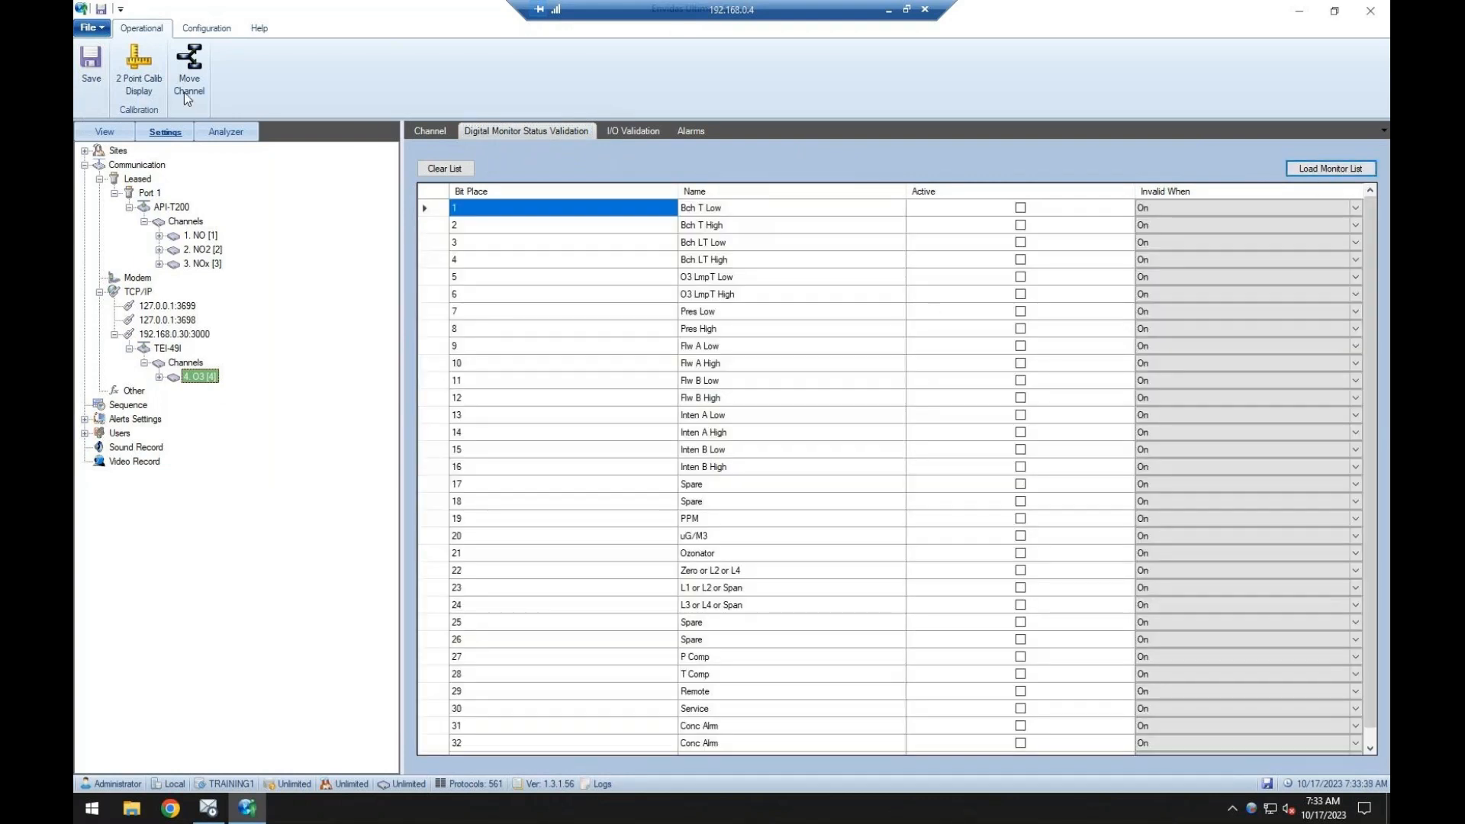
left_click(90, 72)
Move the API-T200 analyzer with its channels from leased Port 1 to the 192.168.0.30:3000 TCP/IP connection.
left_click(167, 348)
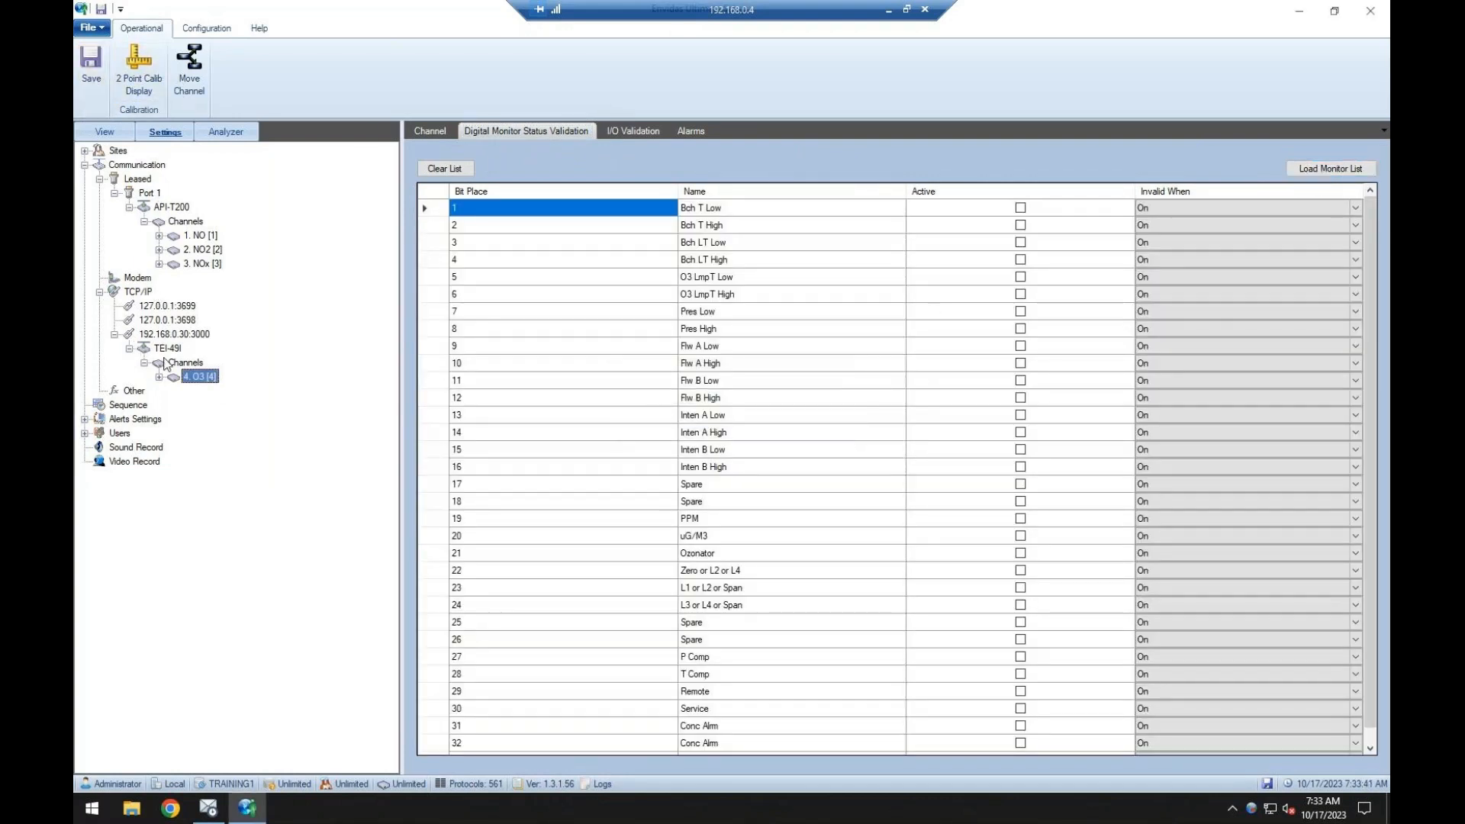
left_click(172, 335)
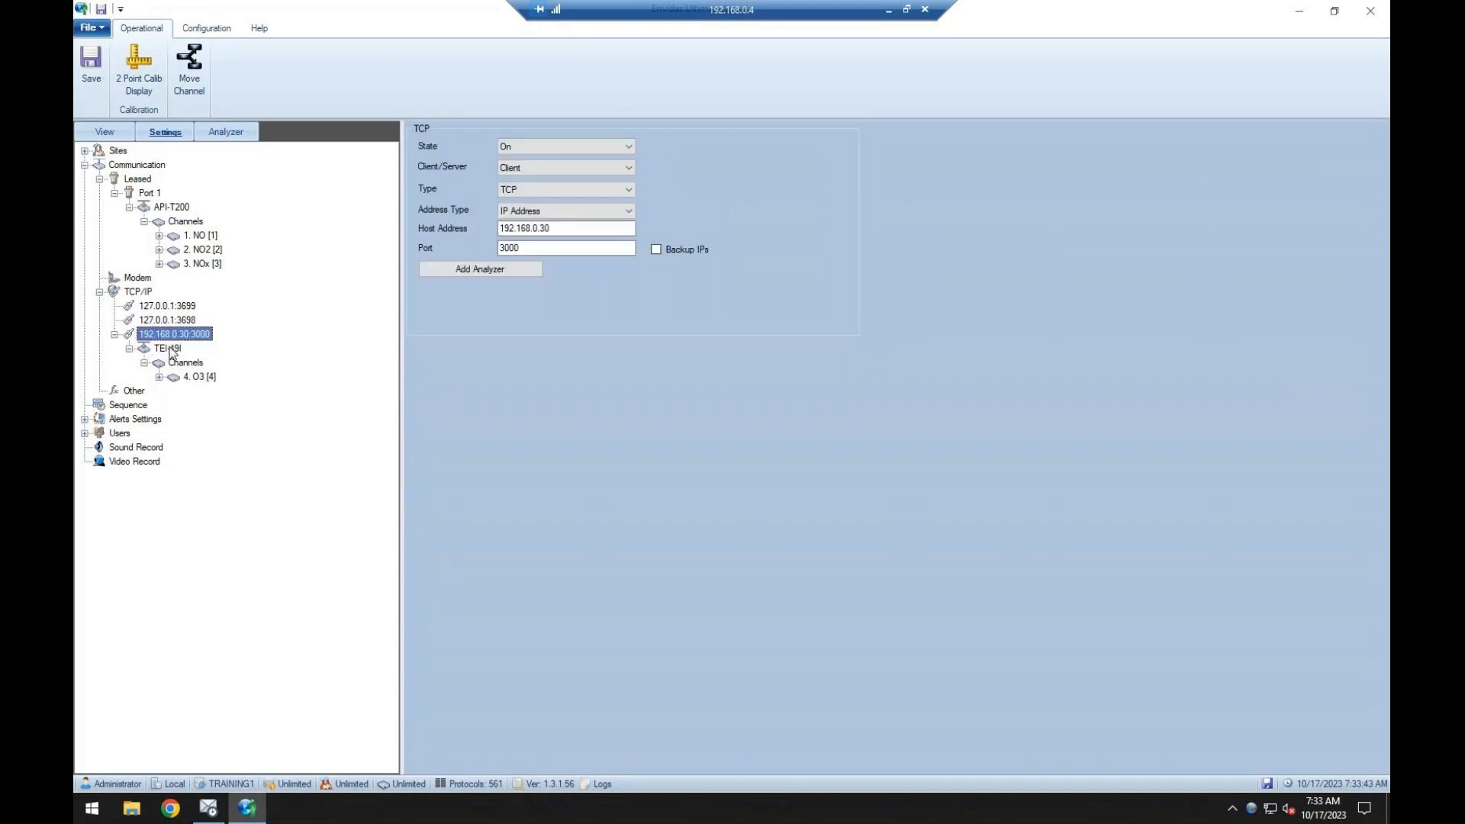
left_click(169, 349)
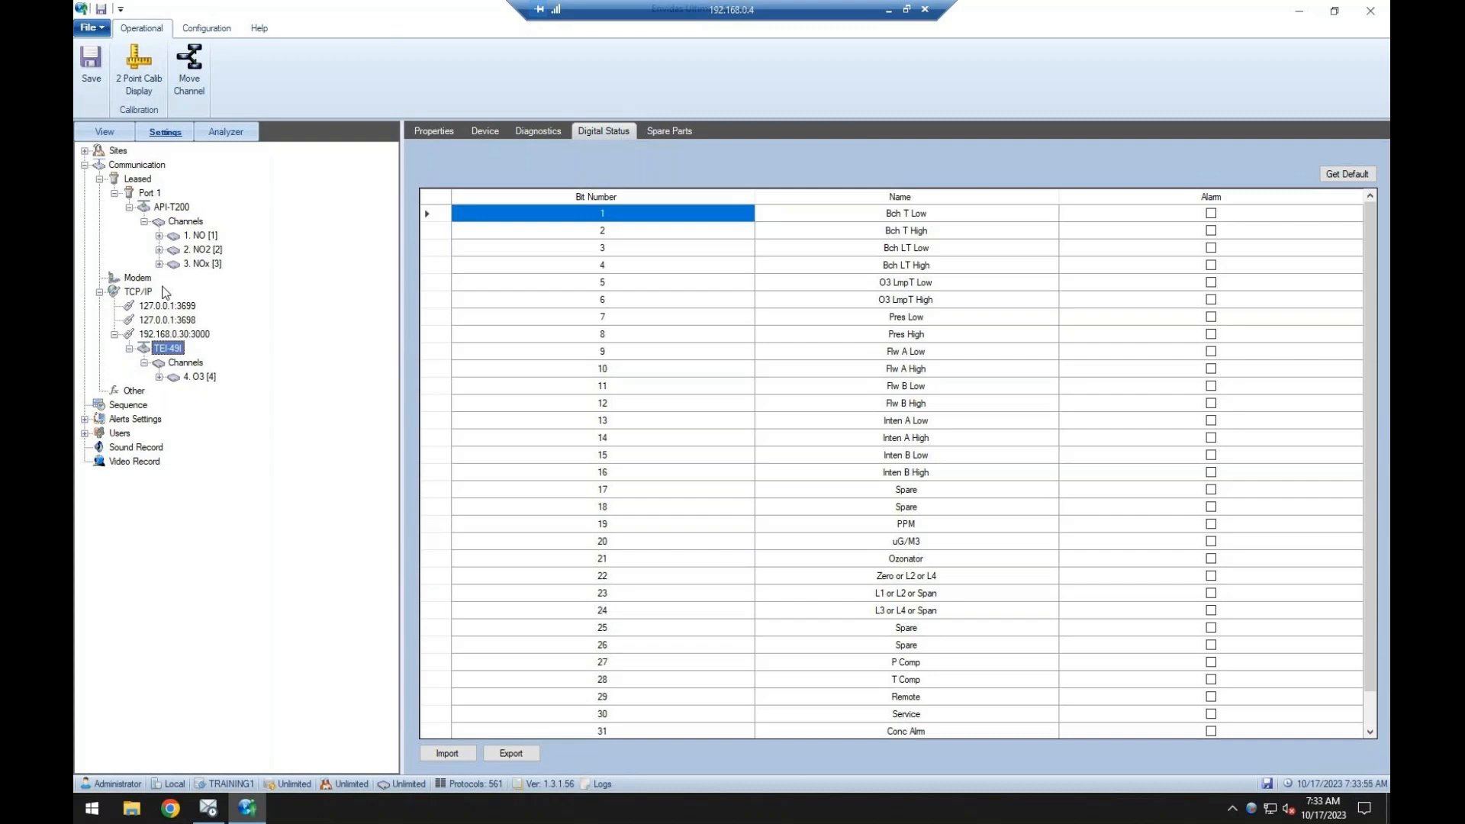
left_click(170, 209)
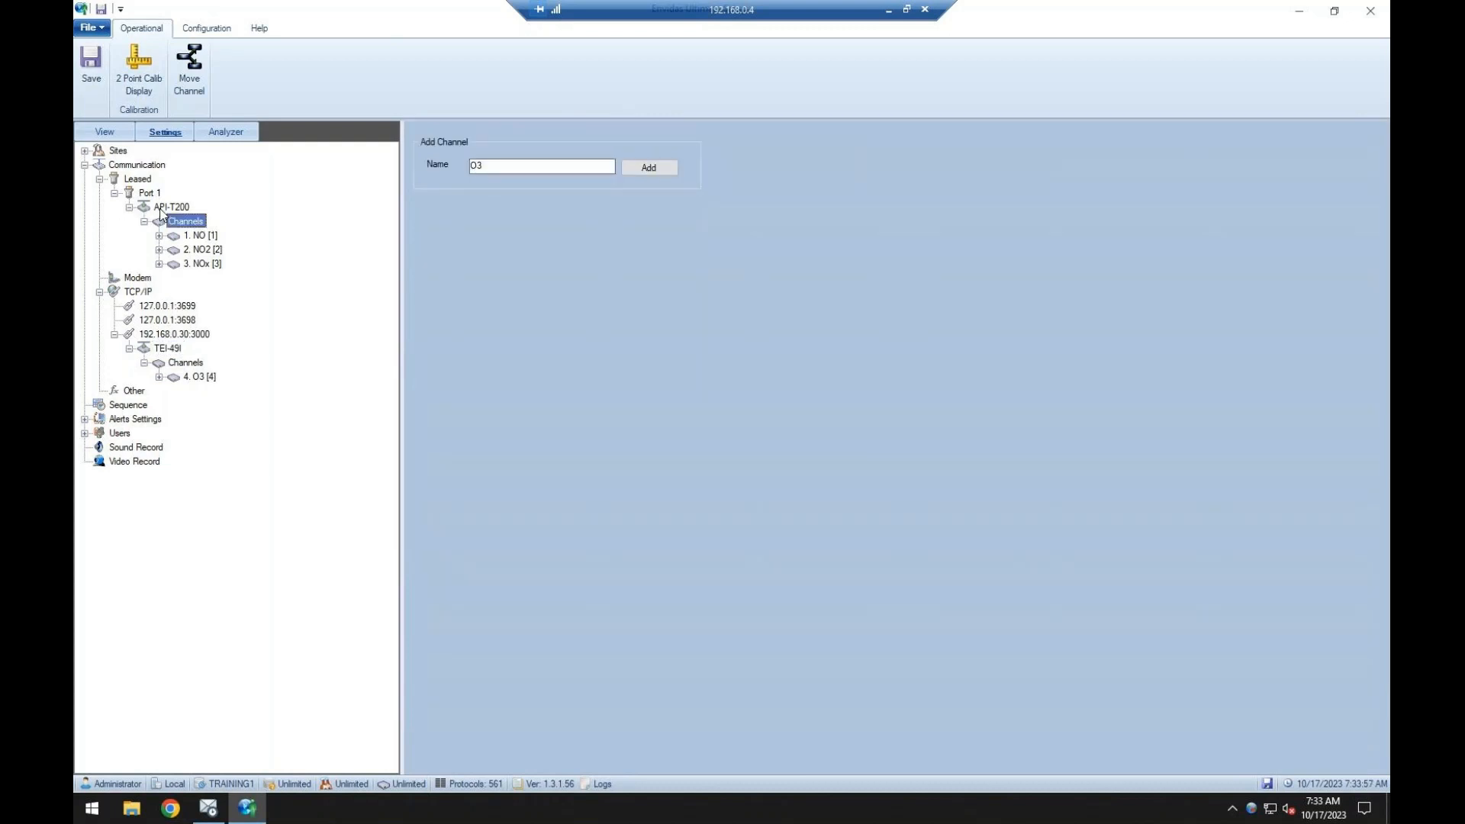
left_click_drag(171, 212, 177, 338)
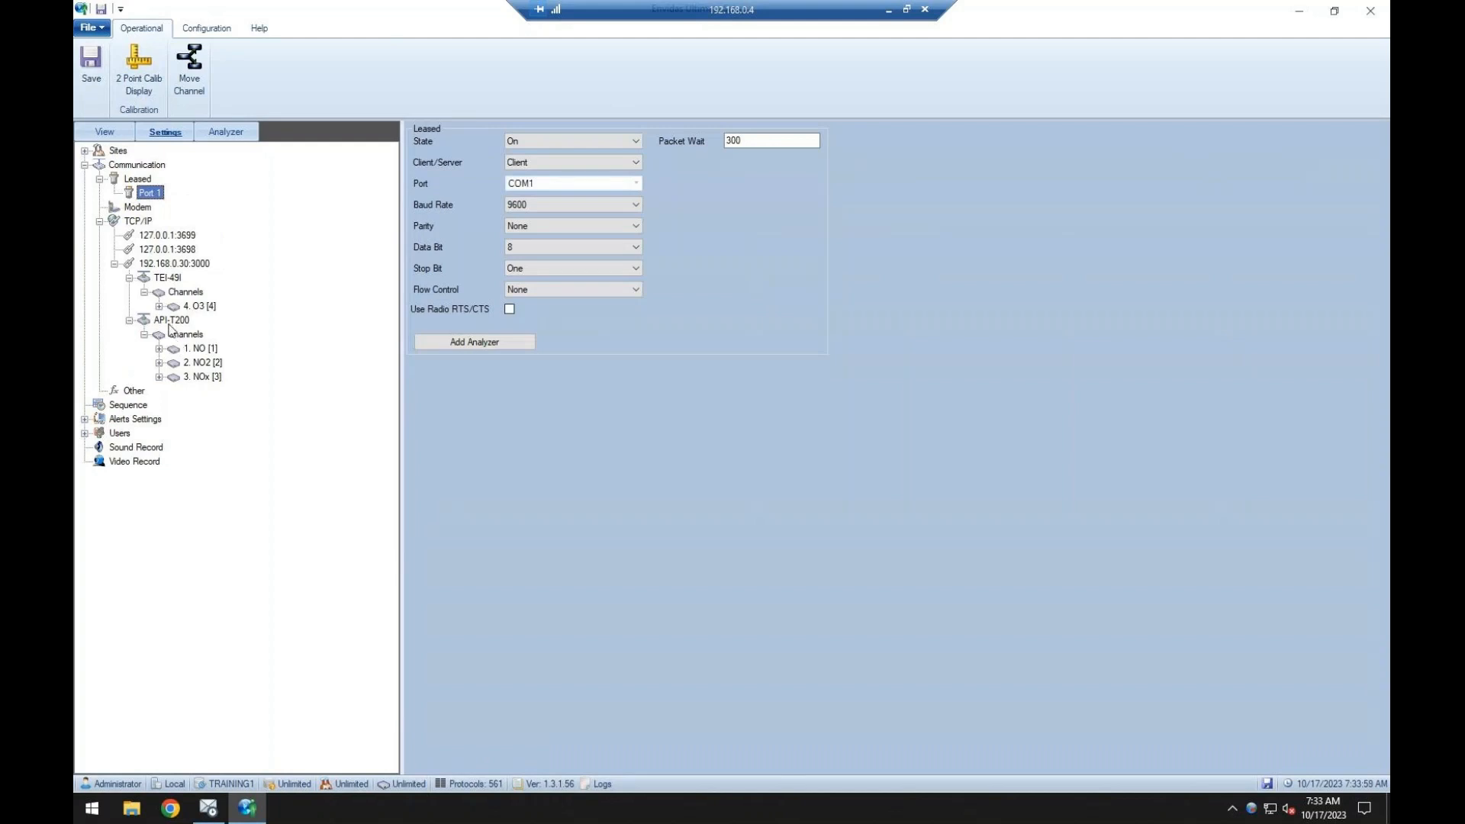
left_click(185, 266)
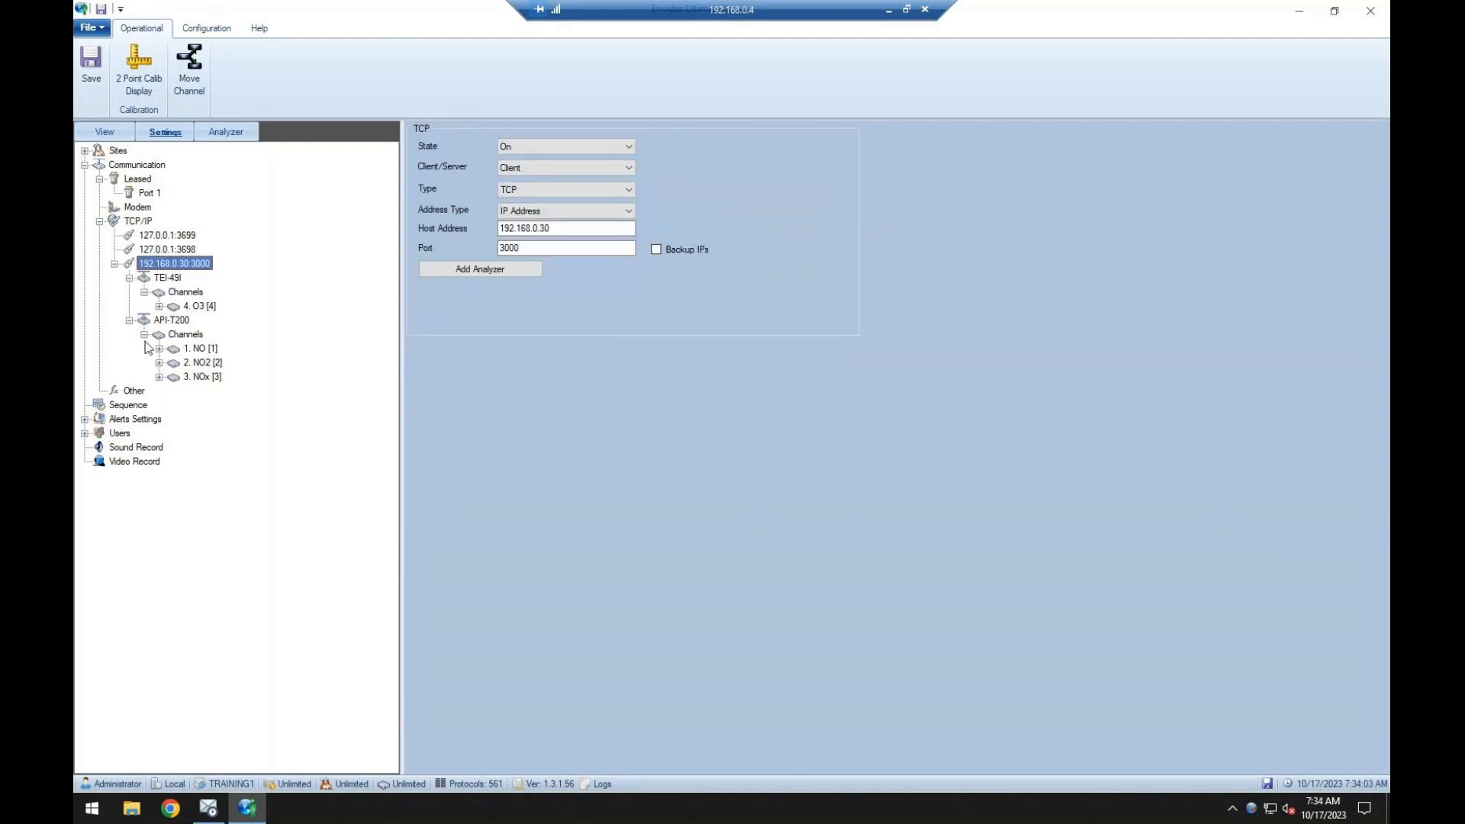
Move the API-T200 analyzer with its channels back to leased Port 1 and save.
left_click_drag(170, 322, 151, 195)
left_click(91, 72)
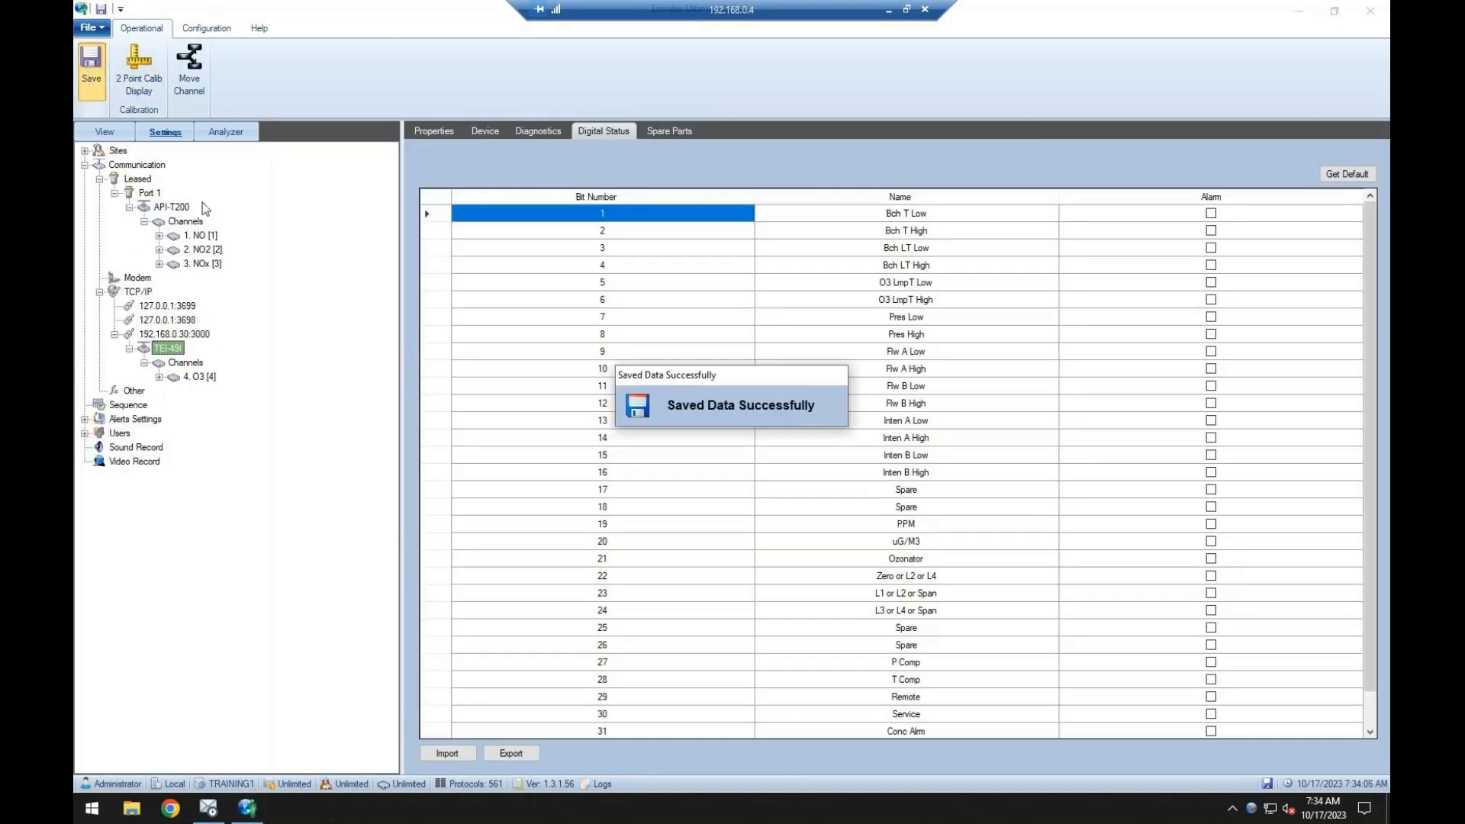
left_click(418, 127)
left_click(180, 376)
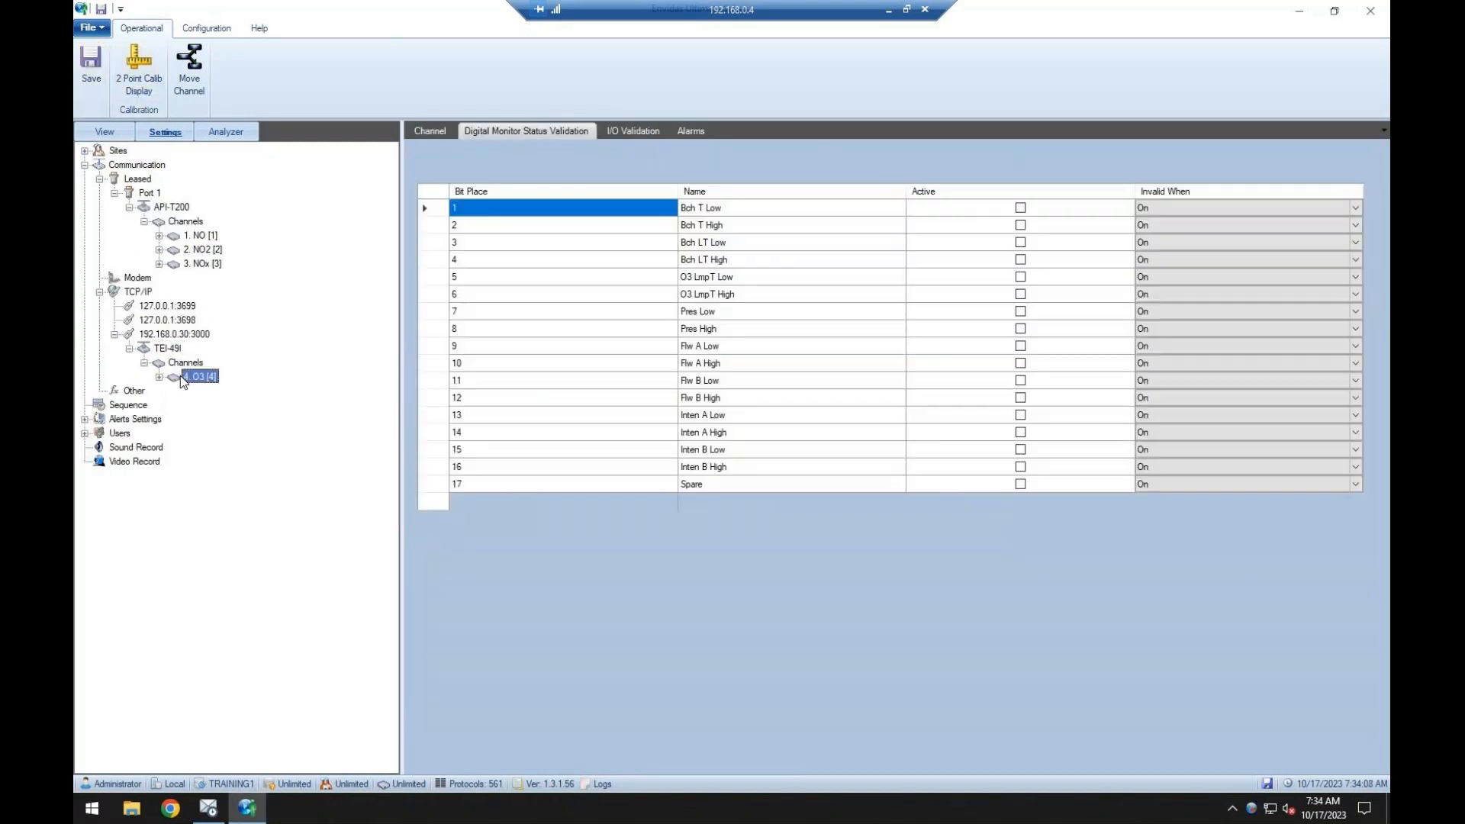
Add a calibration sequence named DailyZS with its state set to On.
left_click(127, 404)
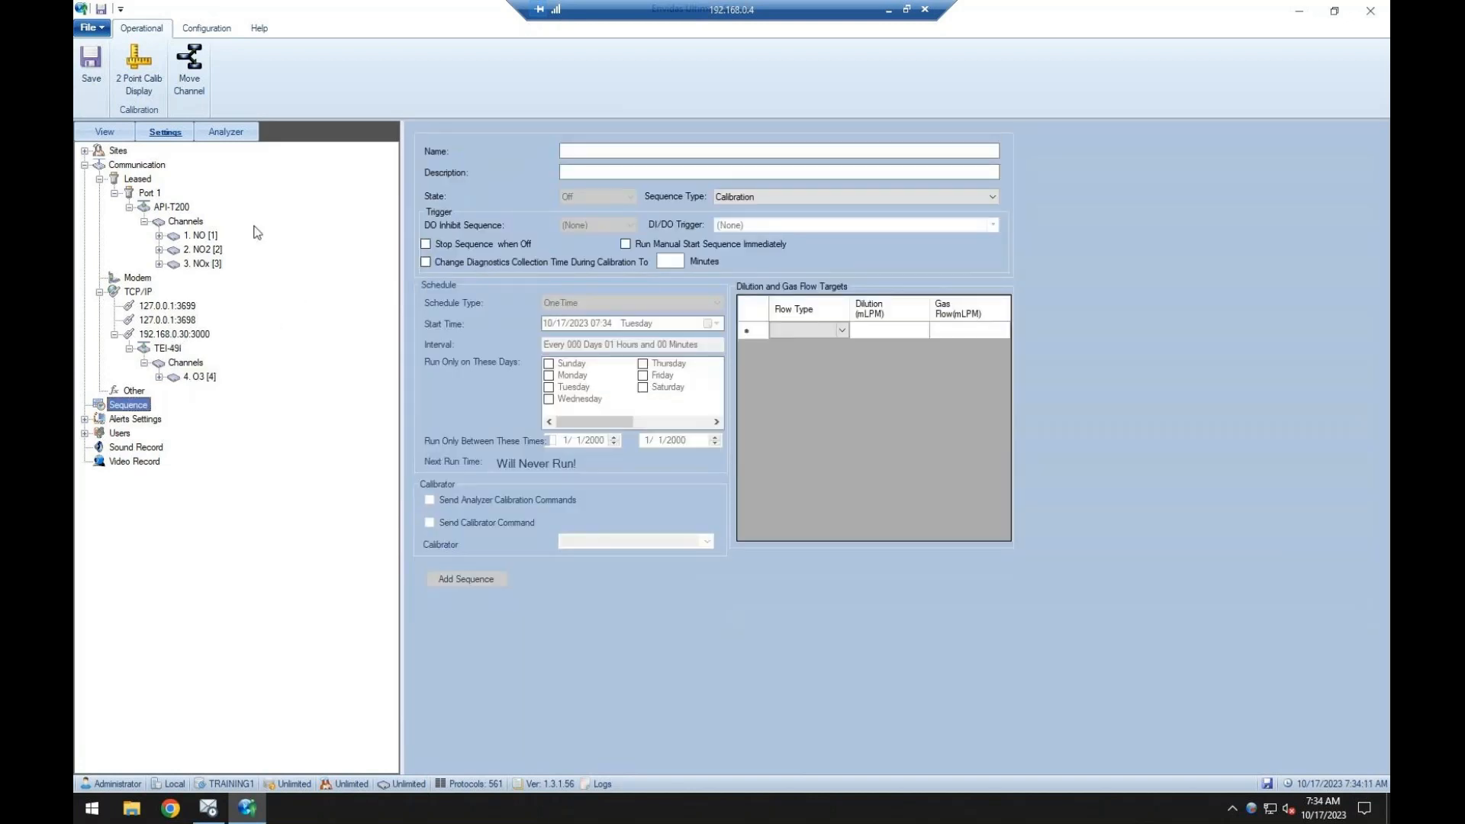
left_click(664, 151)
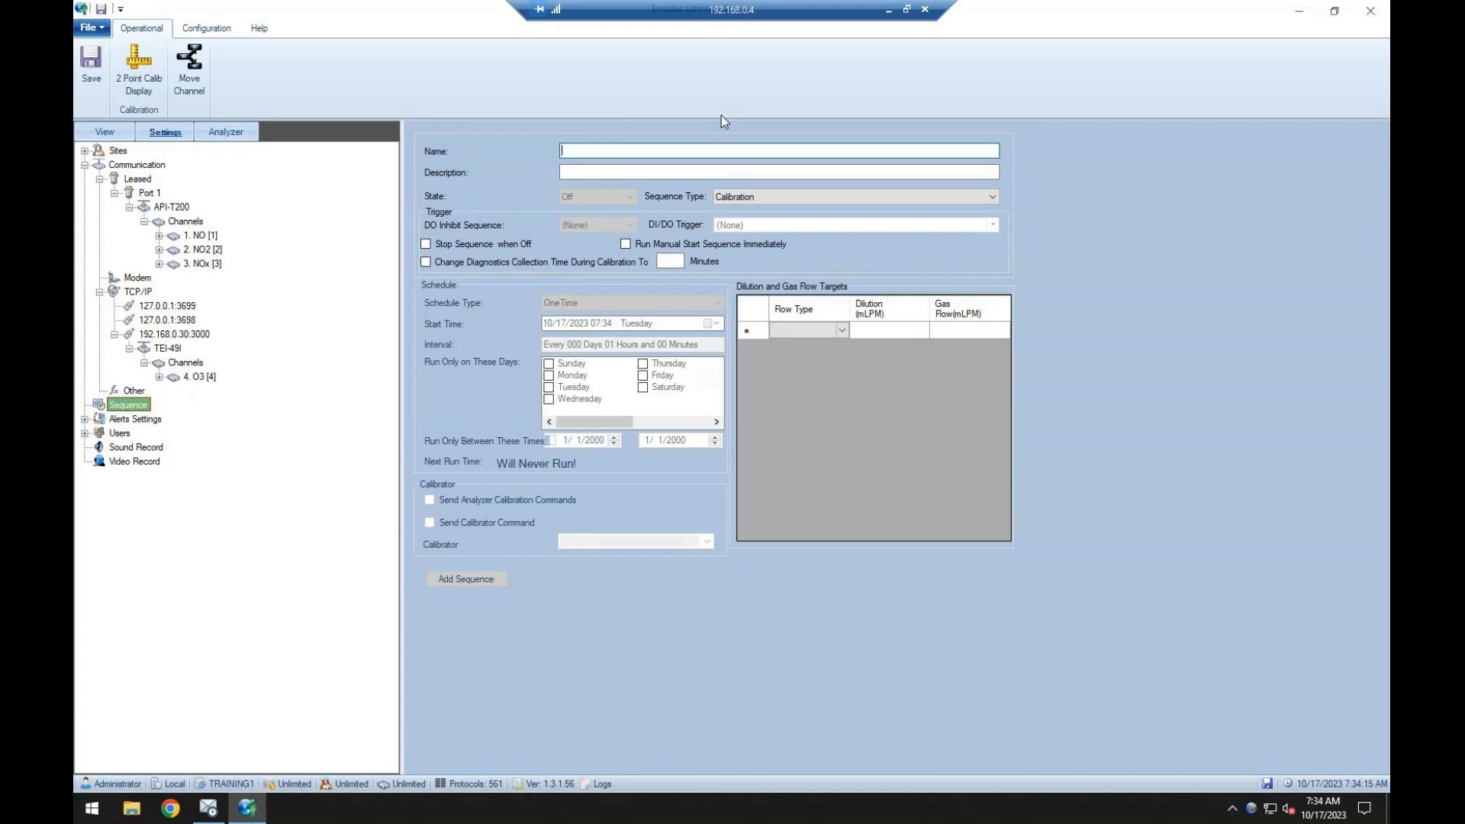
type("Daily")
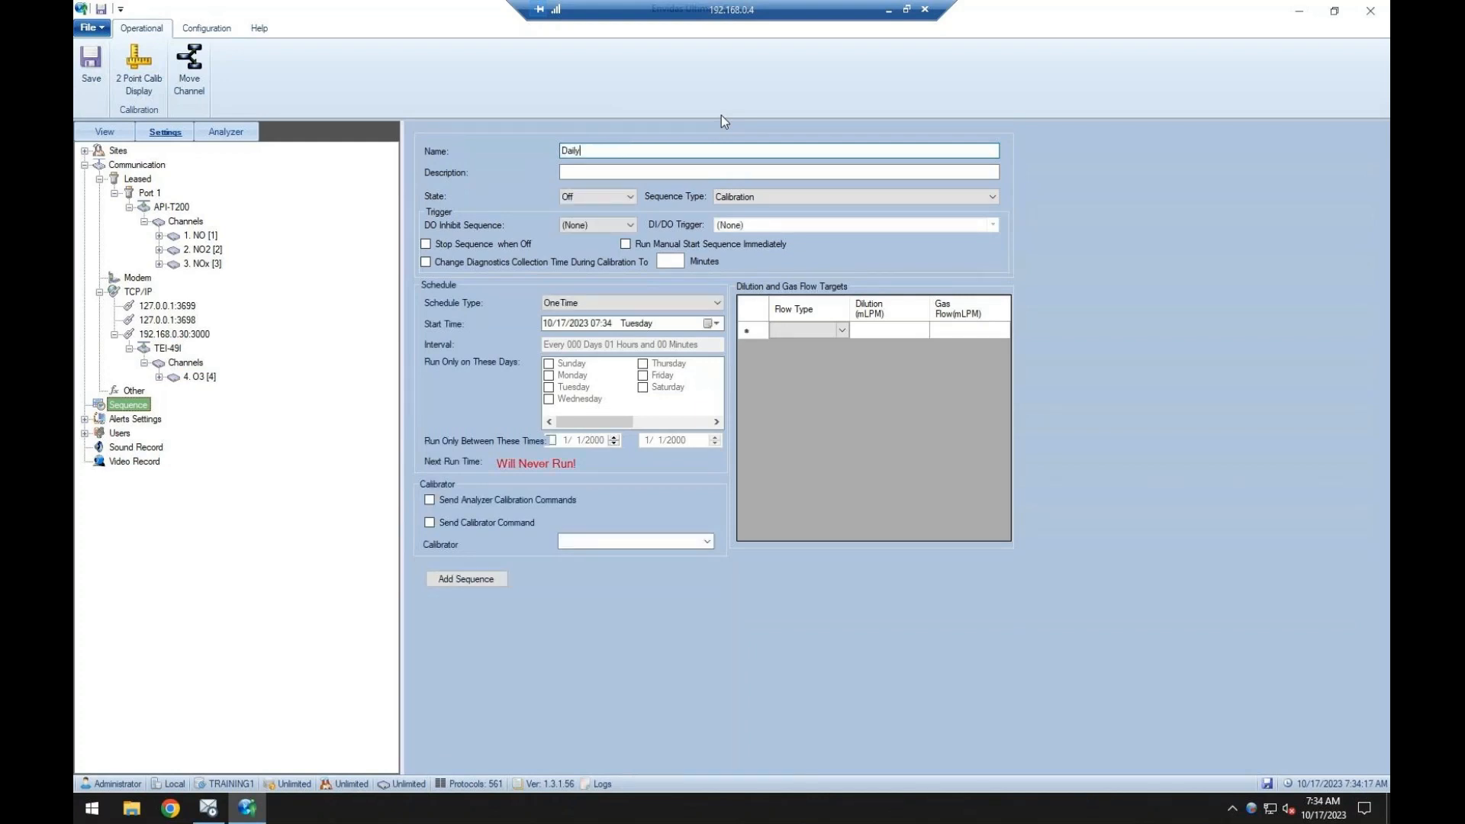
type("ZS")
left_click(566, 200)
left_click(578, 223)
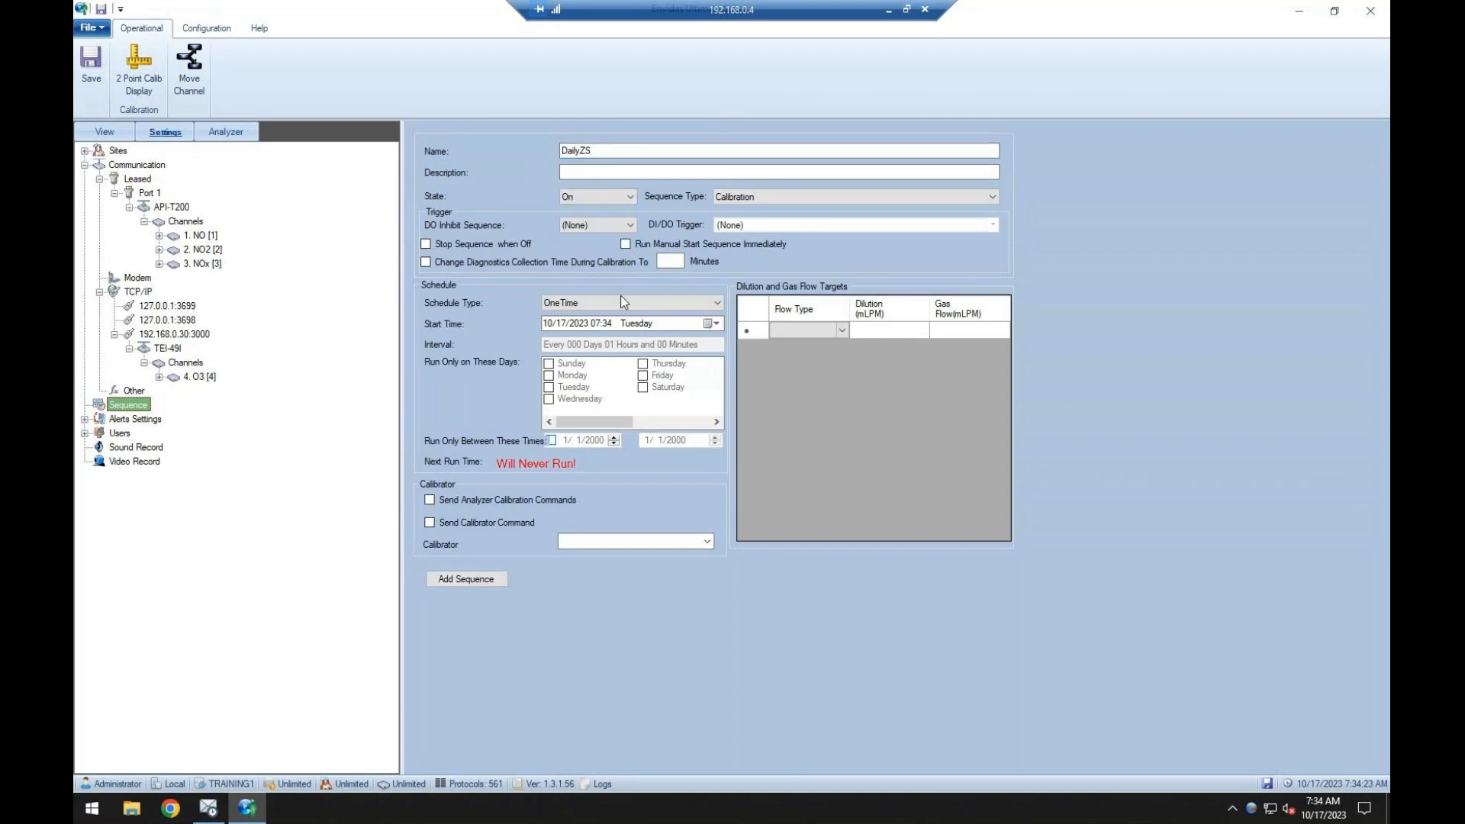
left_click(466, 579)
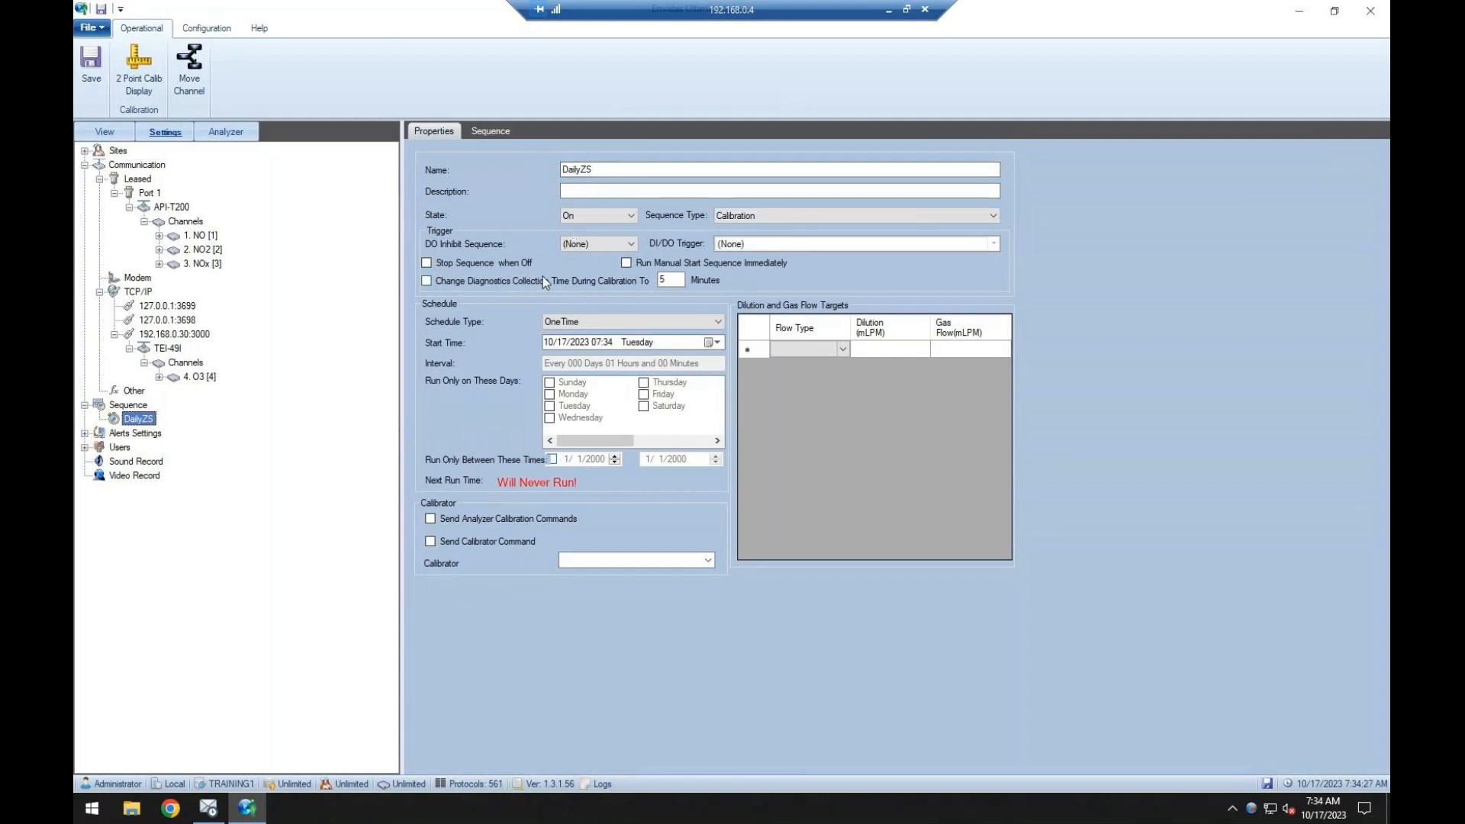
Set the DailyZS sequence's schedule type to Daily, running on all seven days from Sunday through Saturday.
left_click(613, 322)
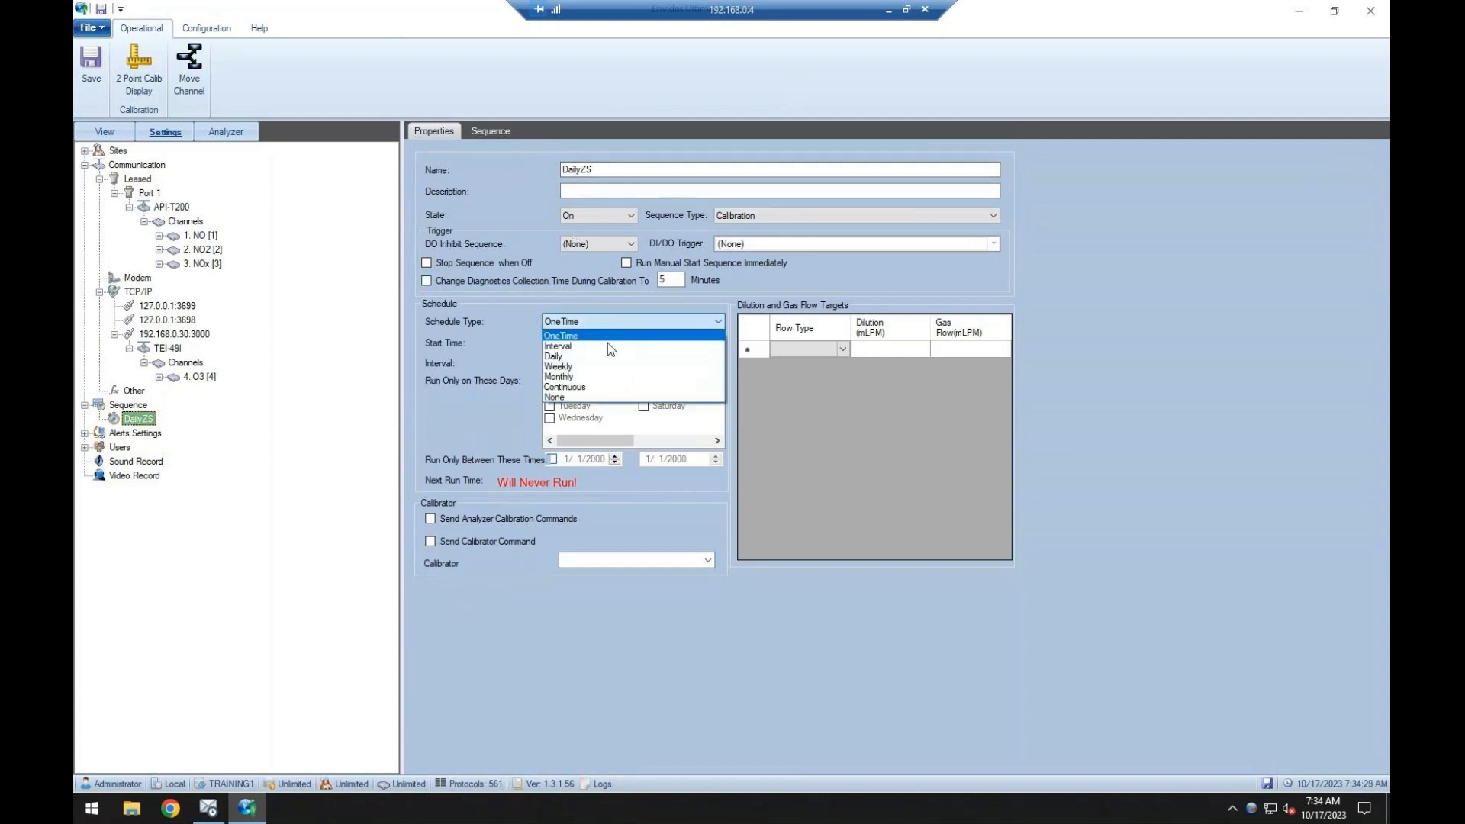
left_click(606, 356)
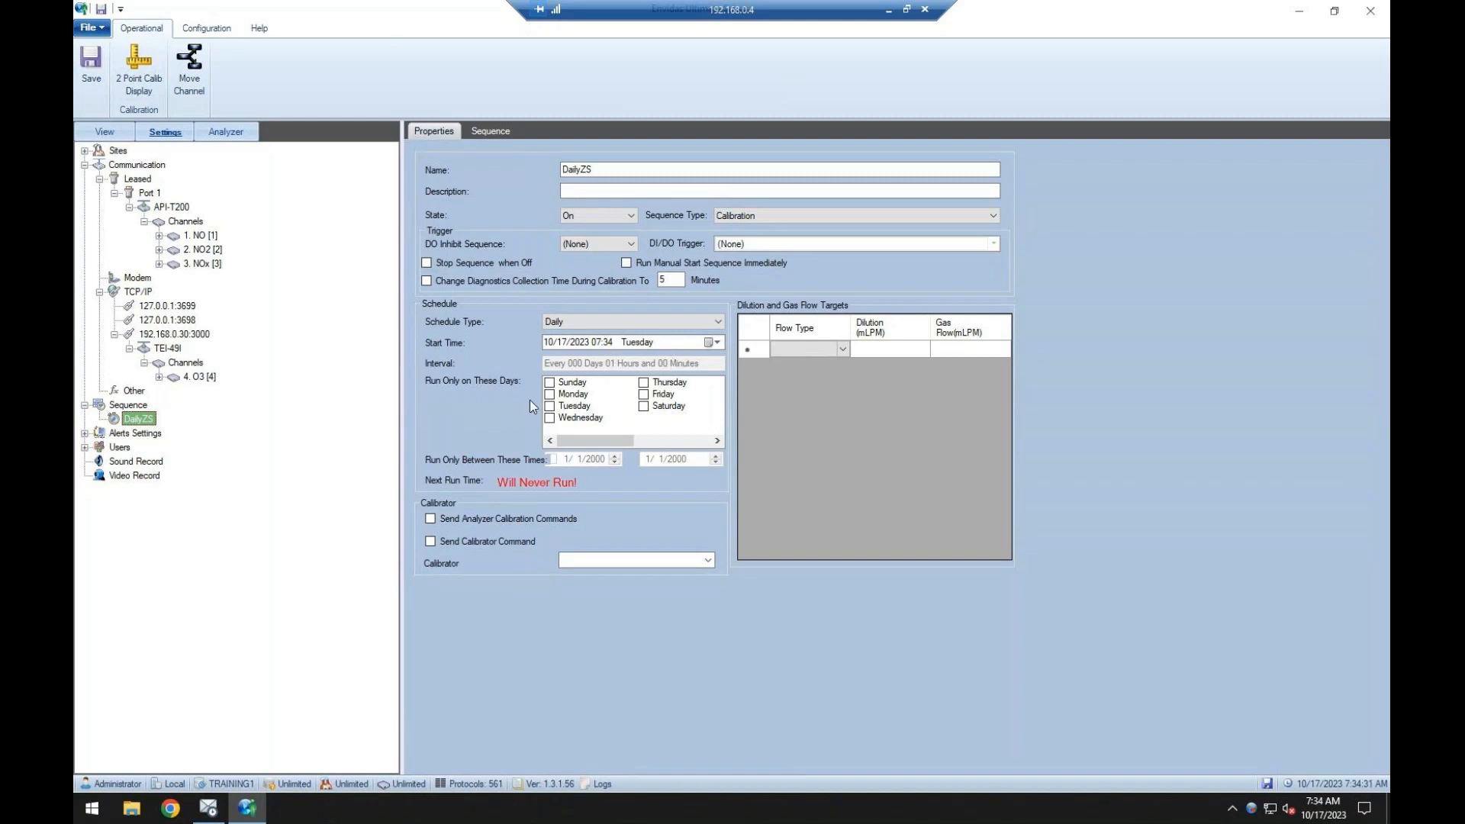
left_click(550, 383)
left_click(550, 393)
left_click(549, 406)
left_click(549, 418)
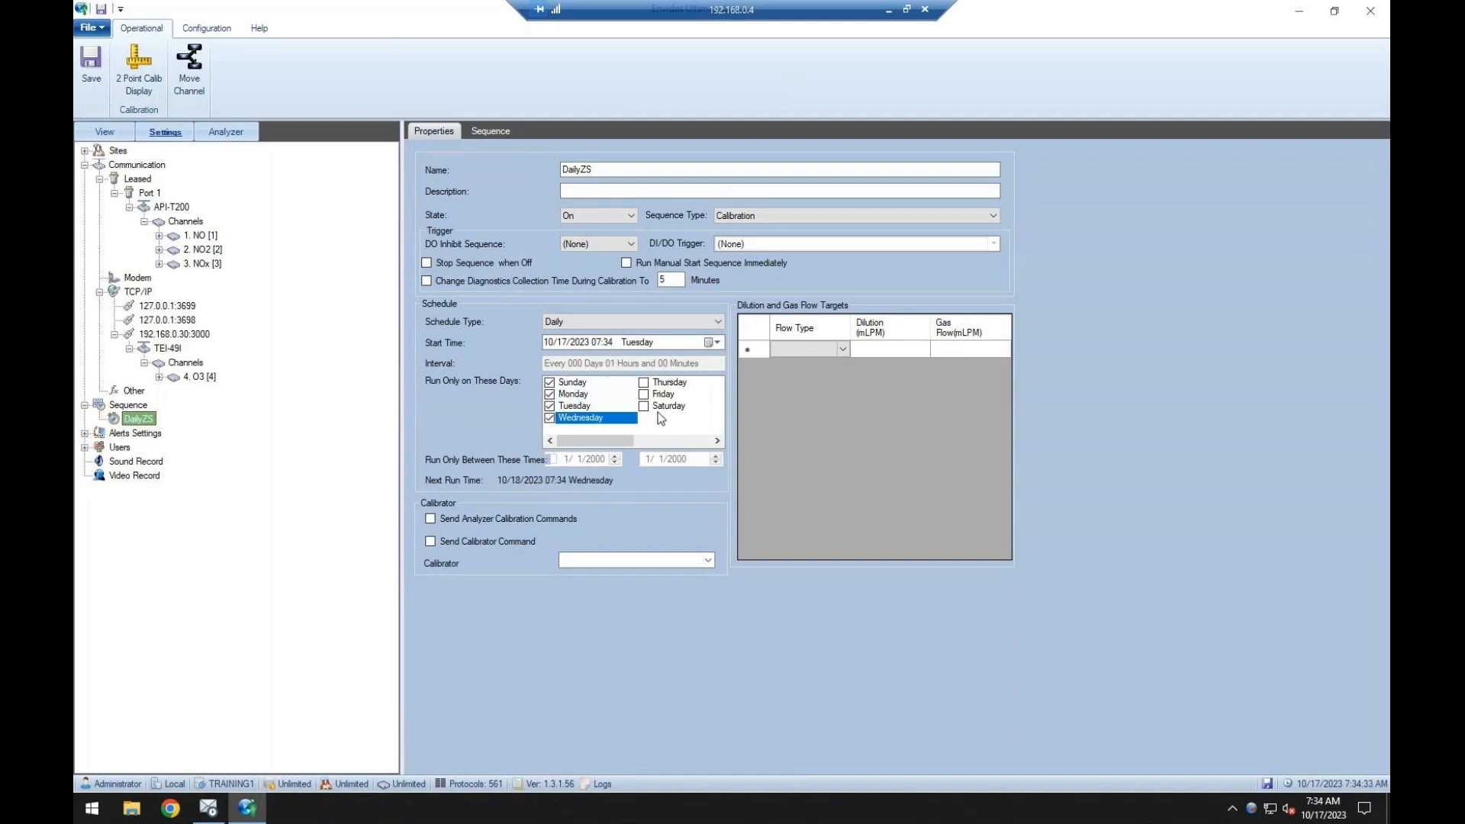
left_click(657, 409)
left_click(550, 405)
left_click(549, 394)
left_click(550, 382)
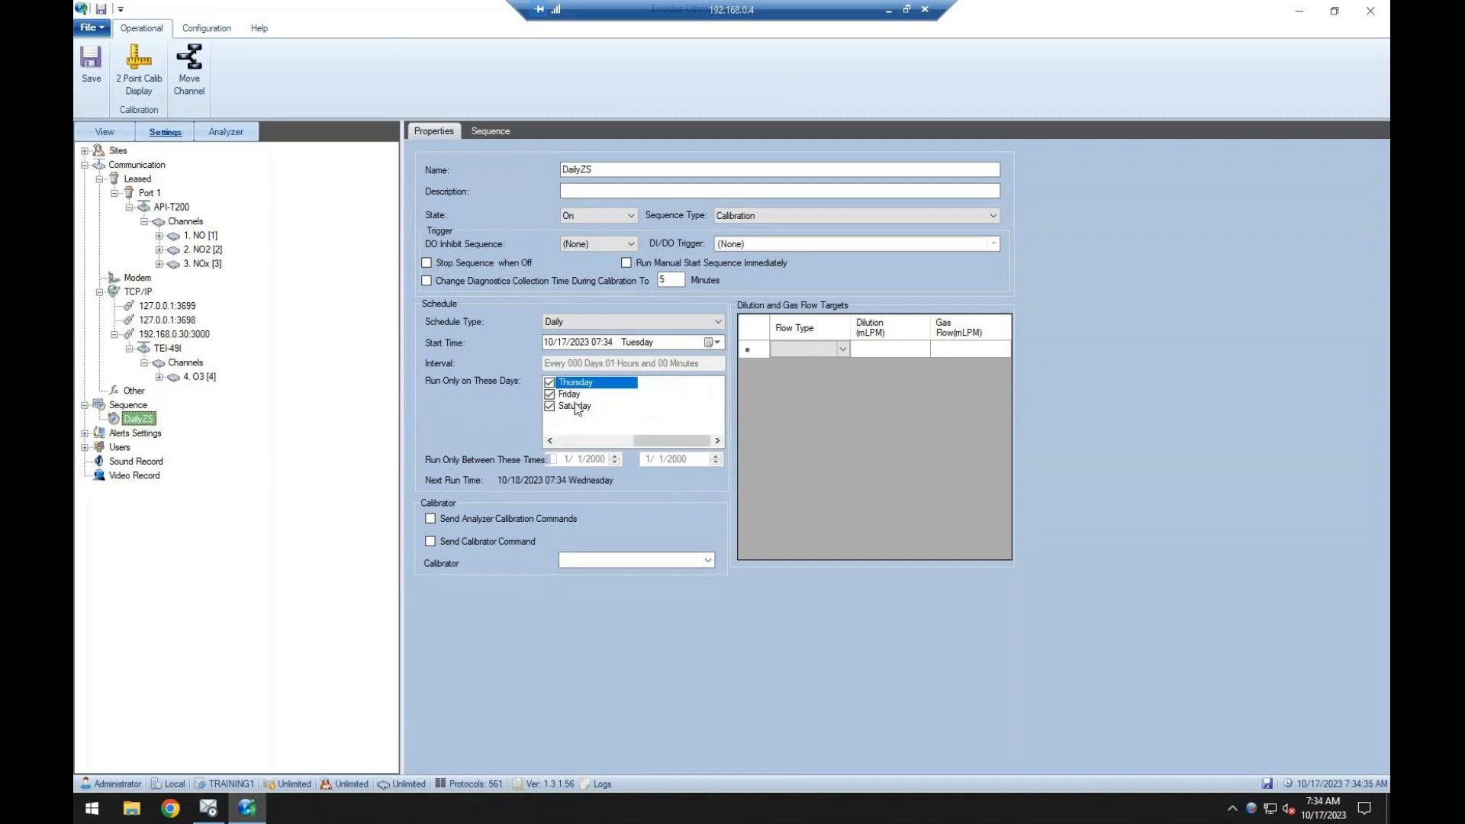
Set the sequence's start time to 10/18/2023 02:00, enable Send Analyzer Calibration Commands, and save.
left_click(596, 342)
type("00")
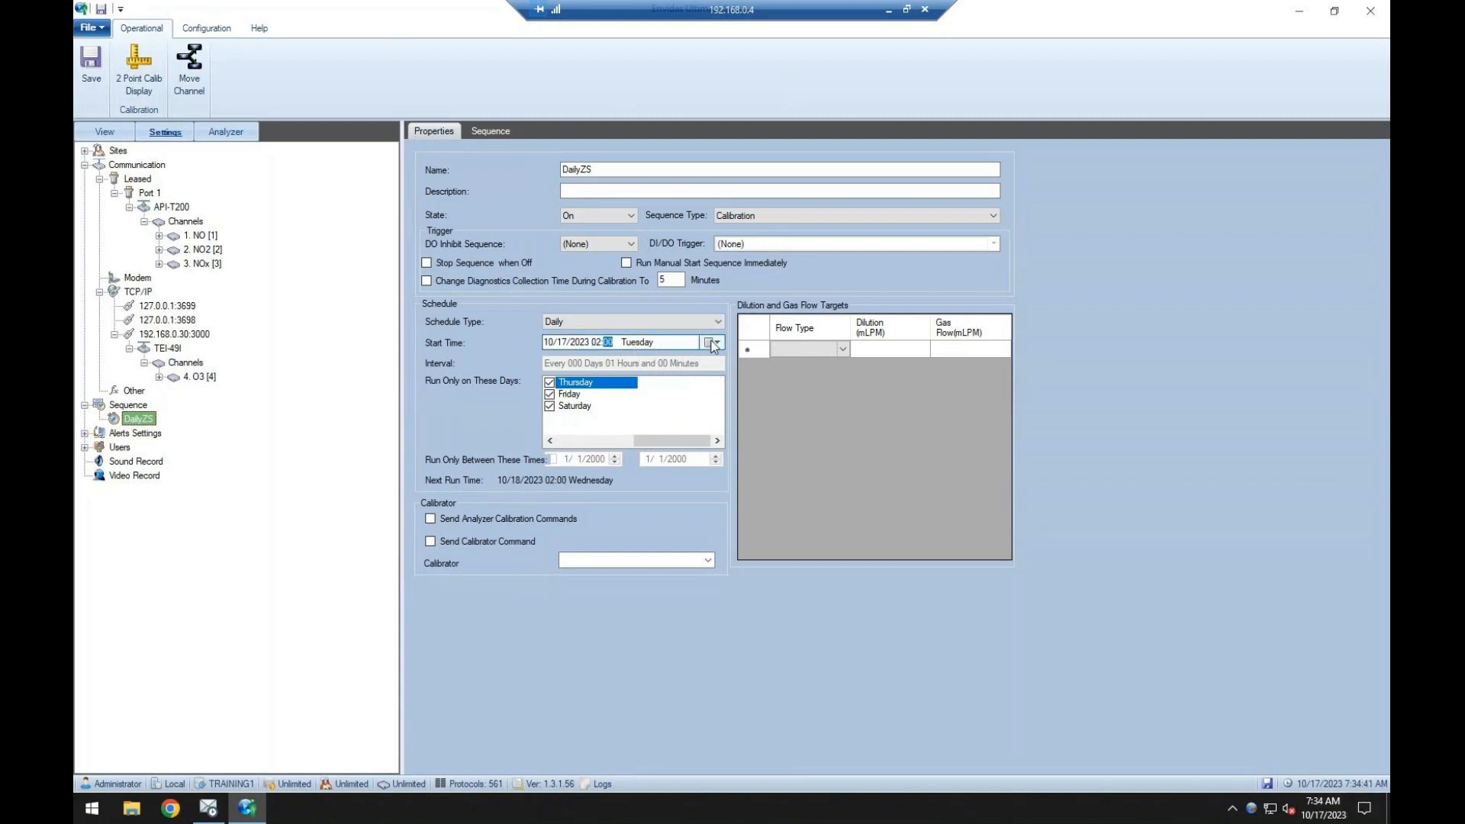
left_click(712, 343)
left_click(630, 425)
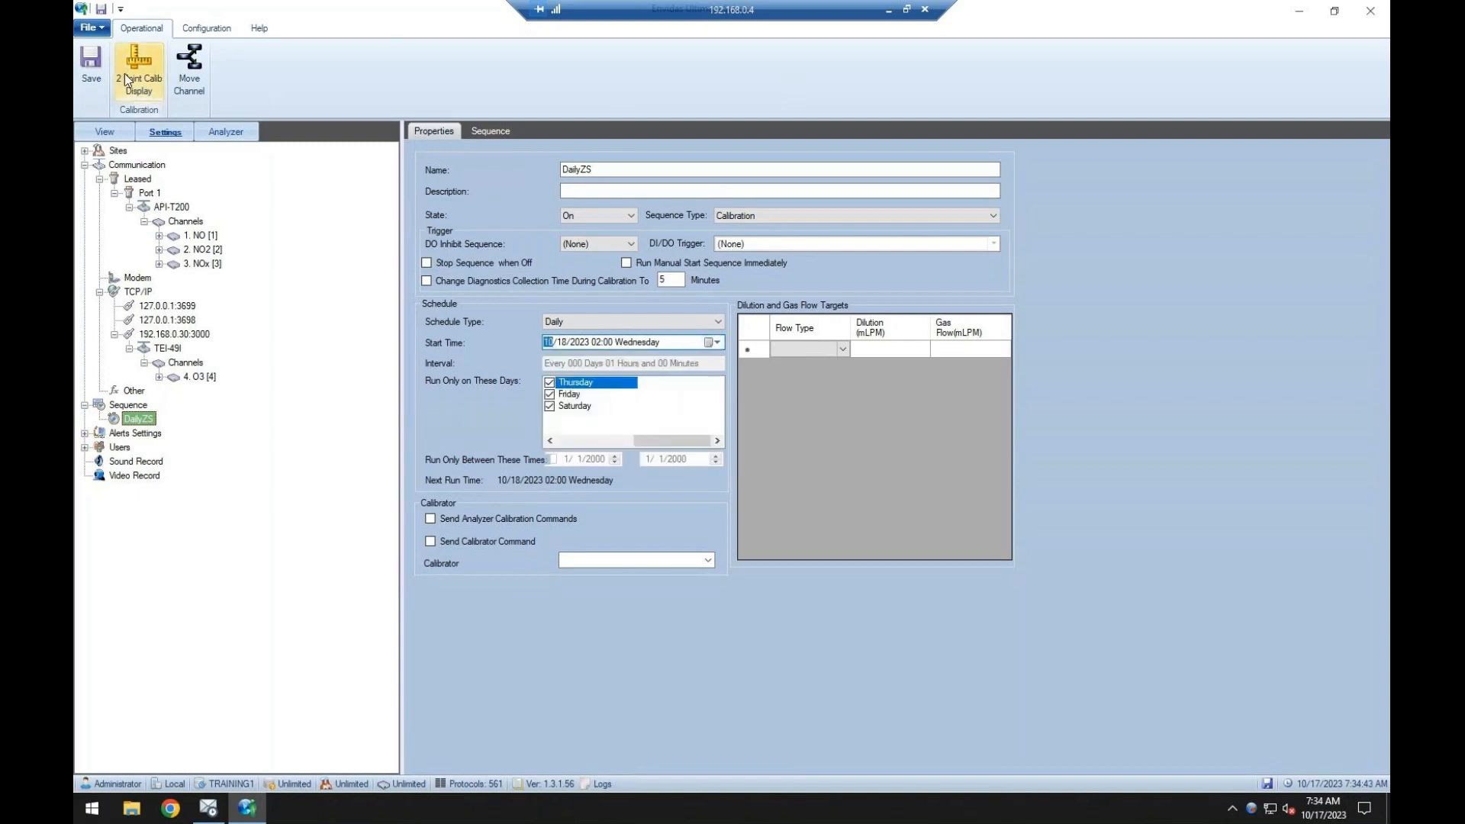
left_click(99, 73)
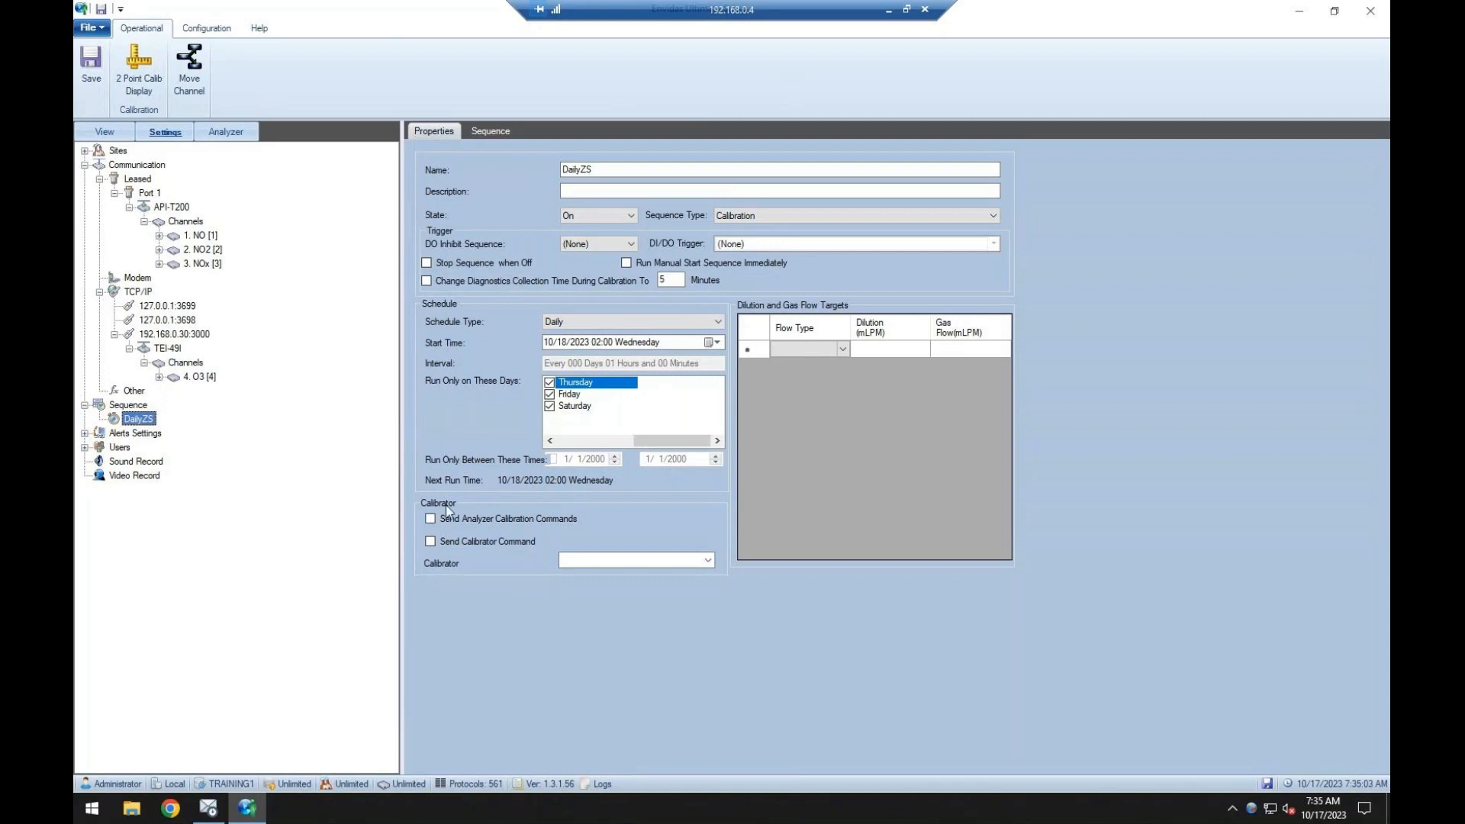
left_click(496, 518)
left_click(97, 78)
Add a Zero phase and a Span phase to the DailyZS sequence.
left_click(488, 135)
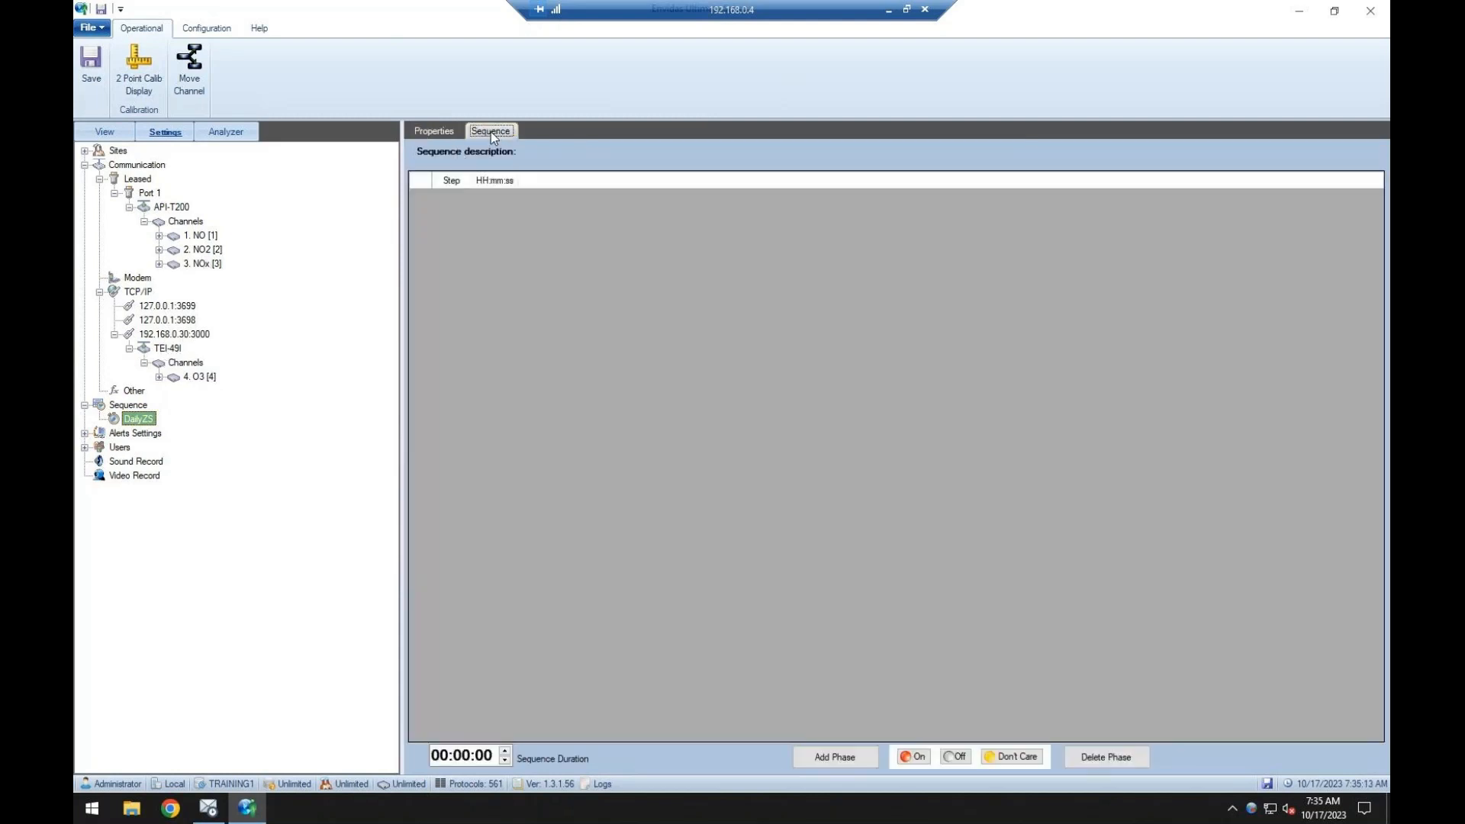
left_click(834, 757)
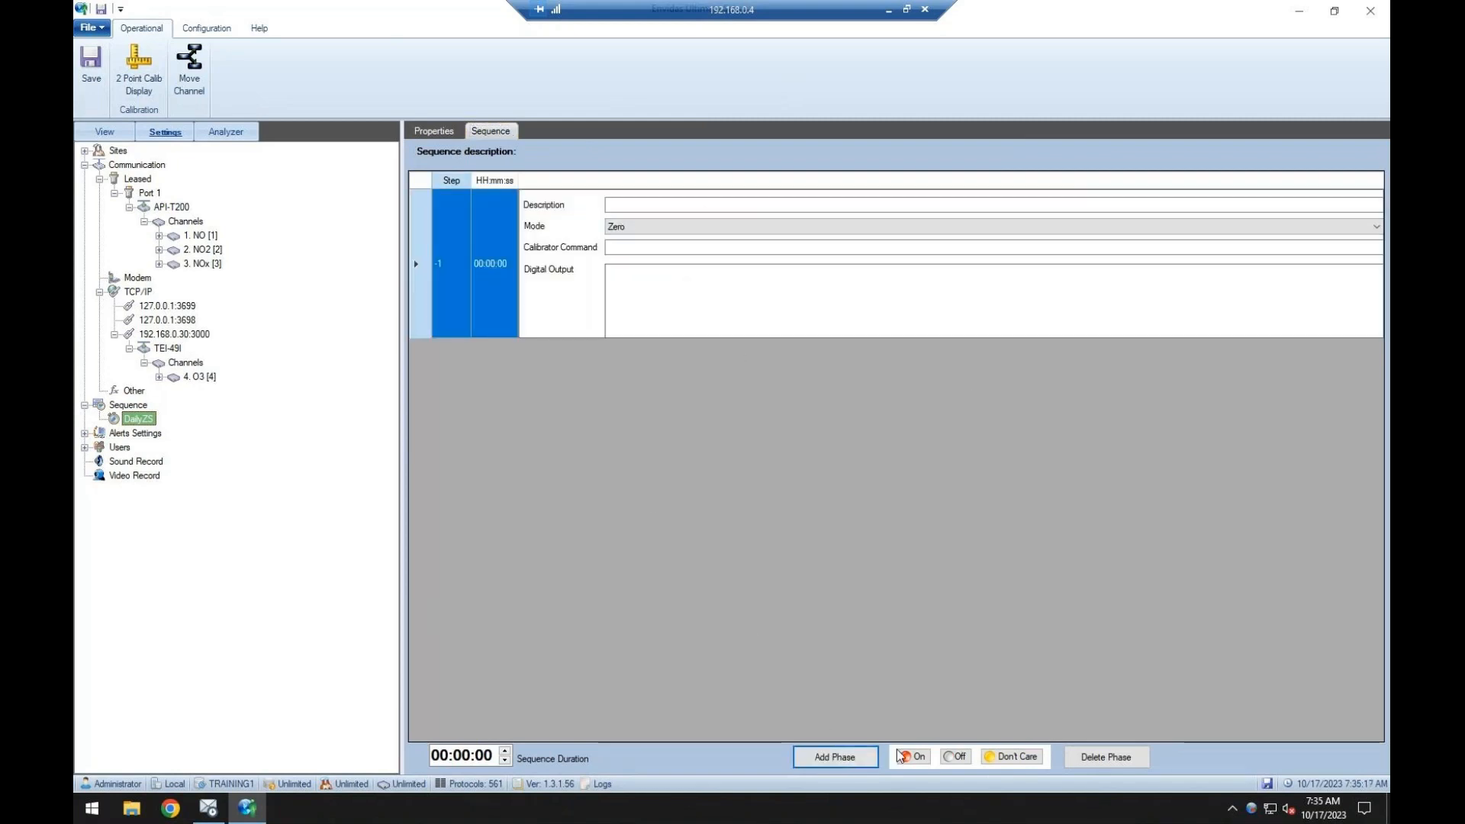
left_click(859, 757)
left_click(655, 375)
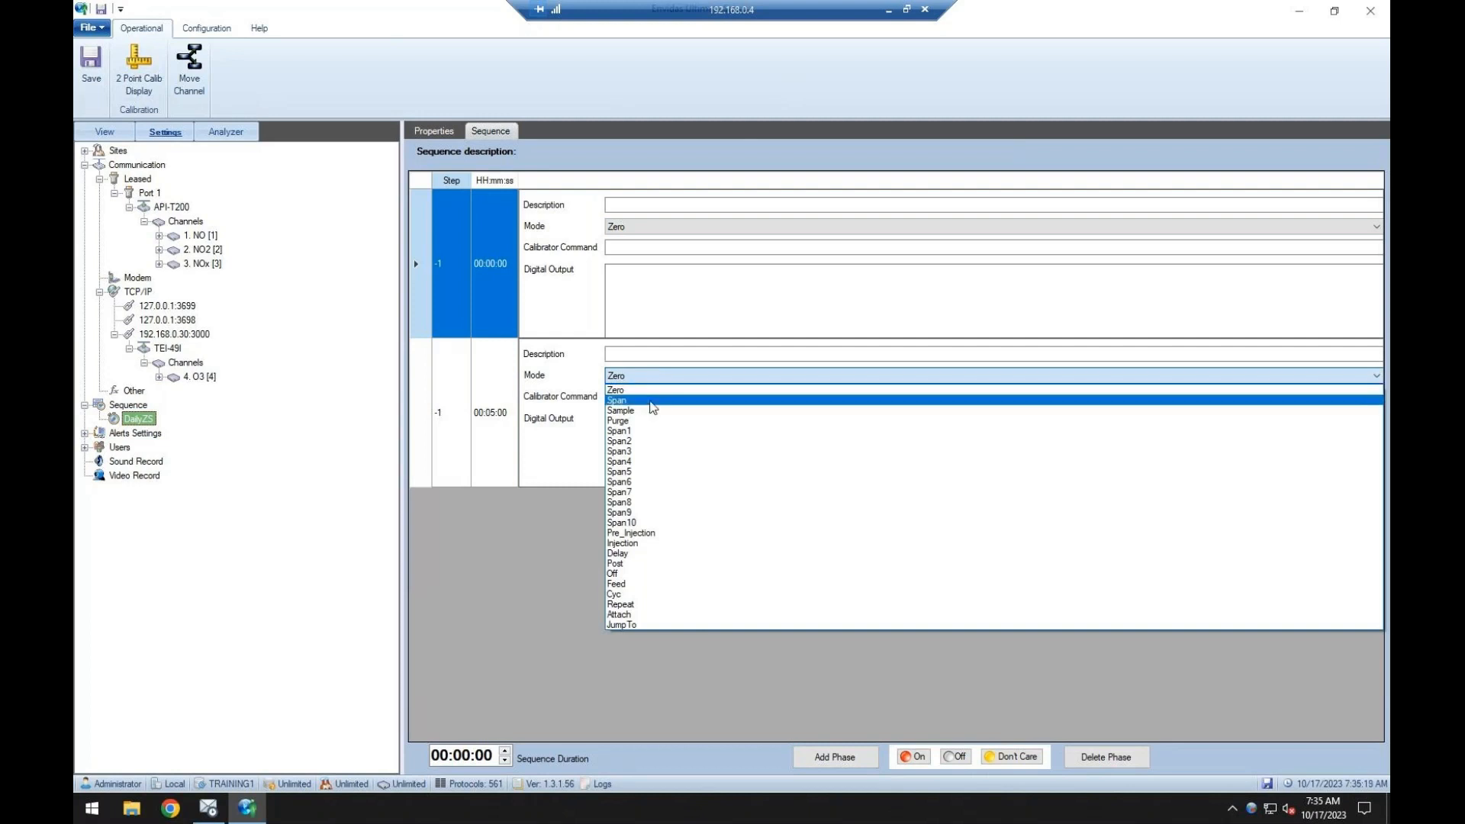
left_click(655, 399)
Add a Purge phase and a Sample phase after the Span phase and save the sequence.
left_click(837, 753)
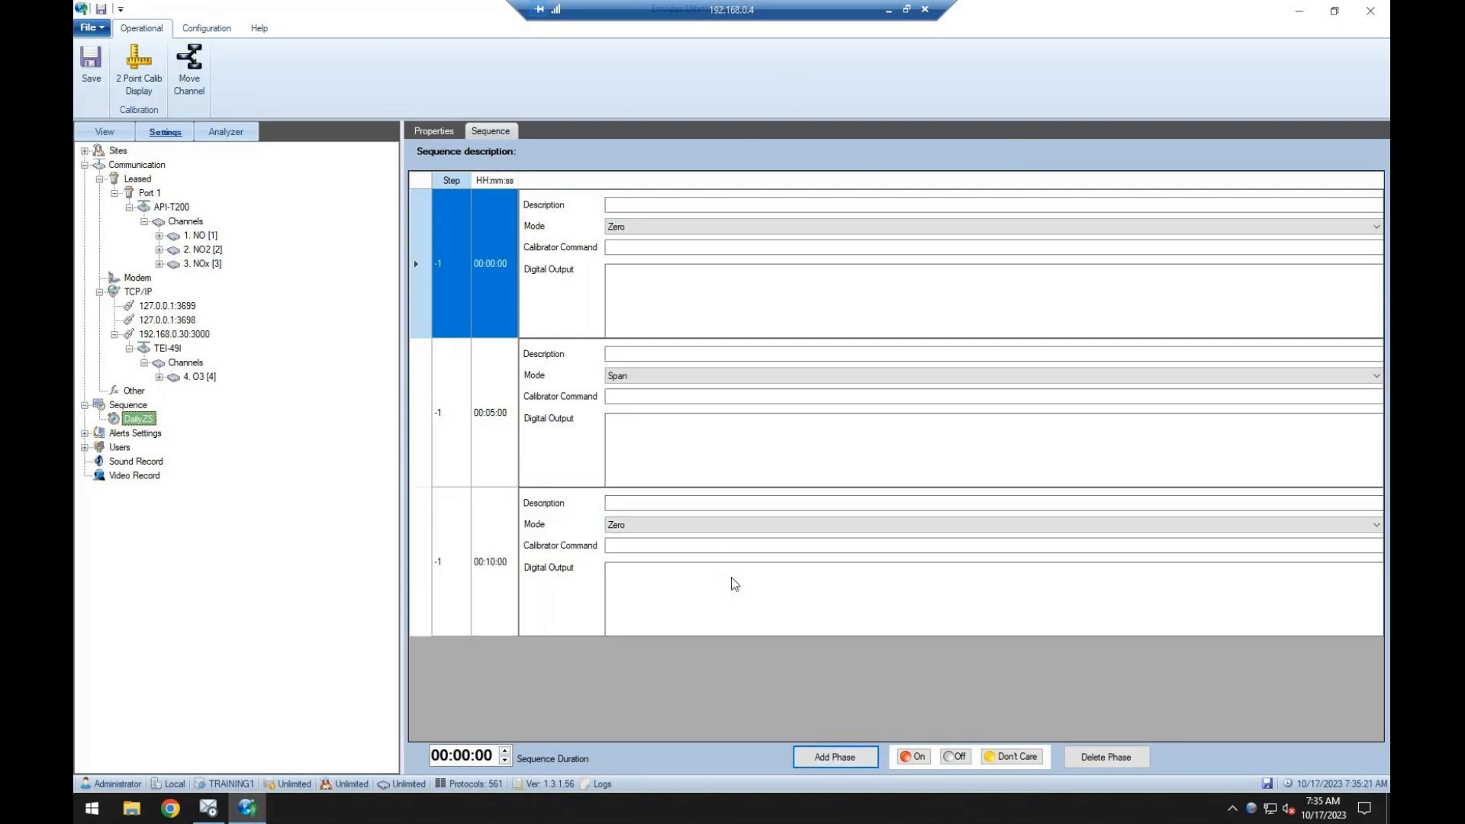
left_click(731, 525)
left_click(670, 571)
left_click(837, 754)
left_click(665, 675)
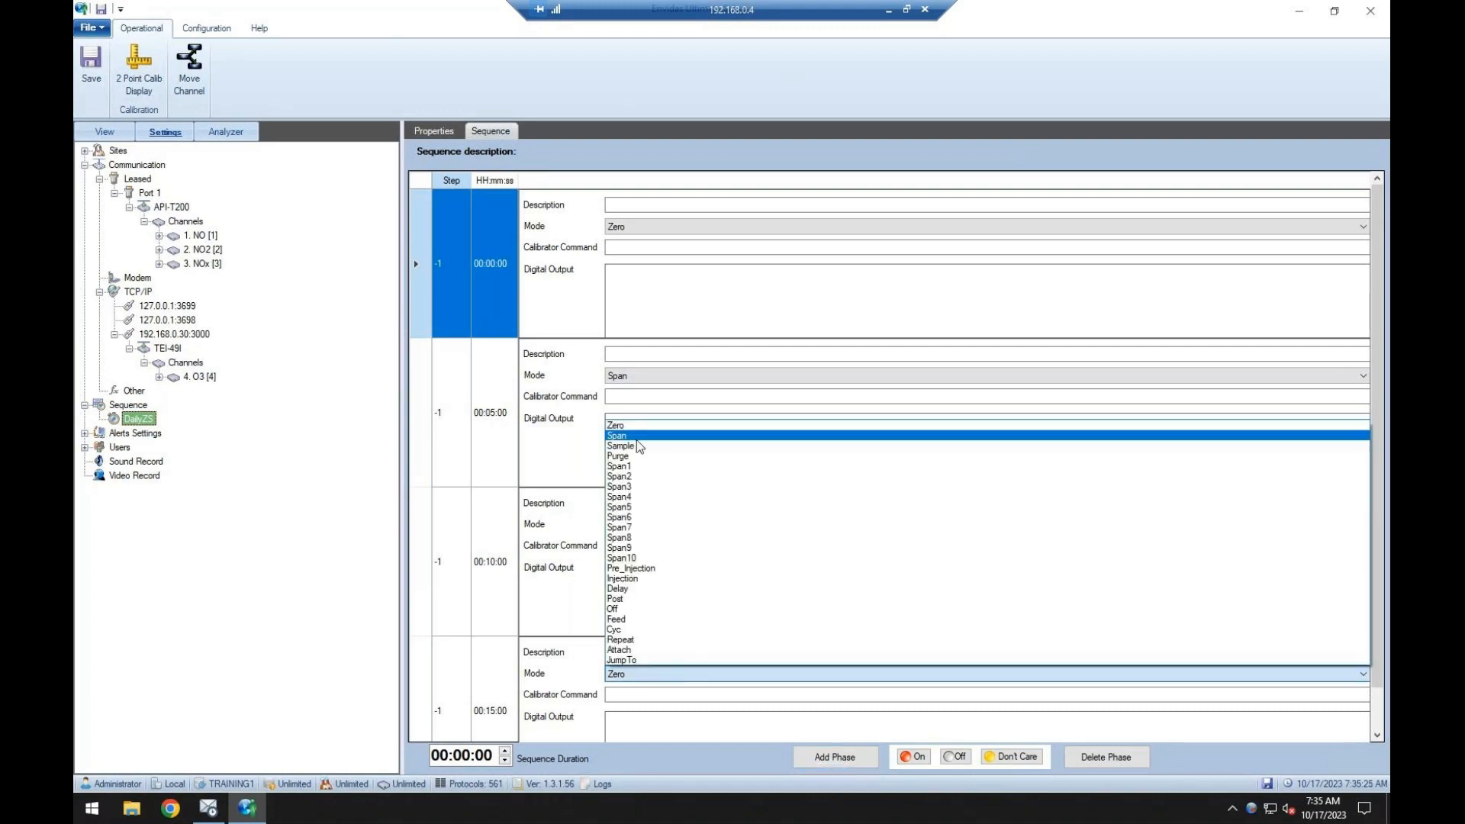
left_click(641, 452)
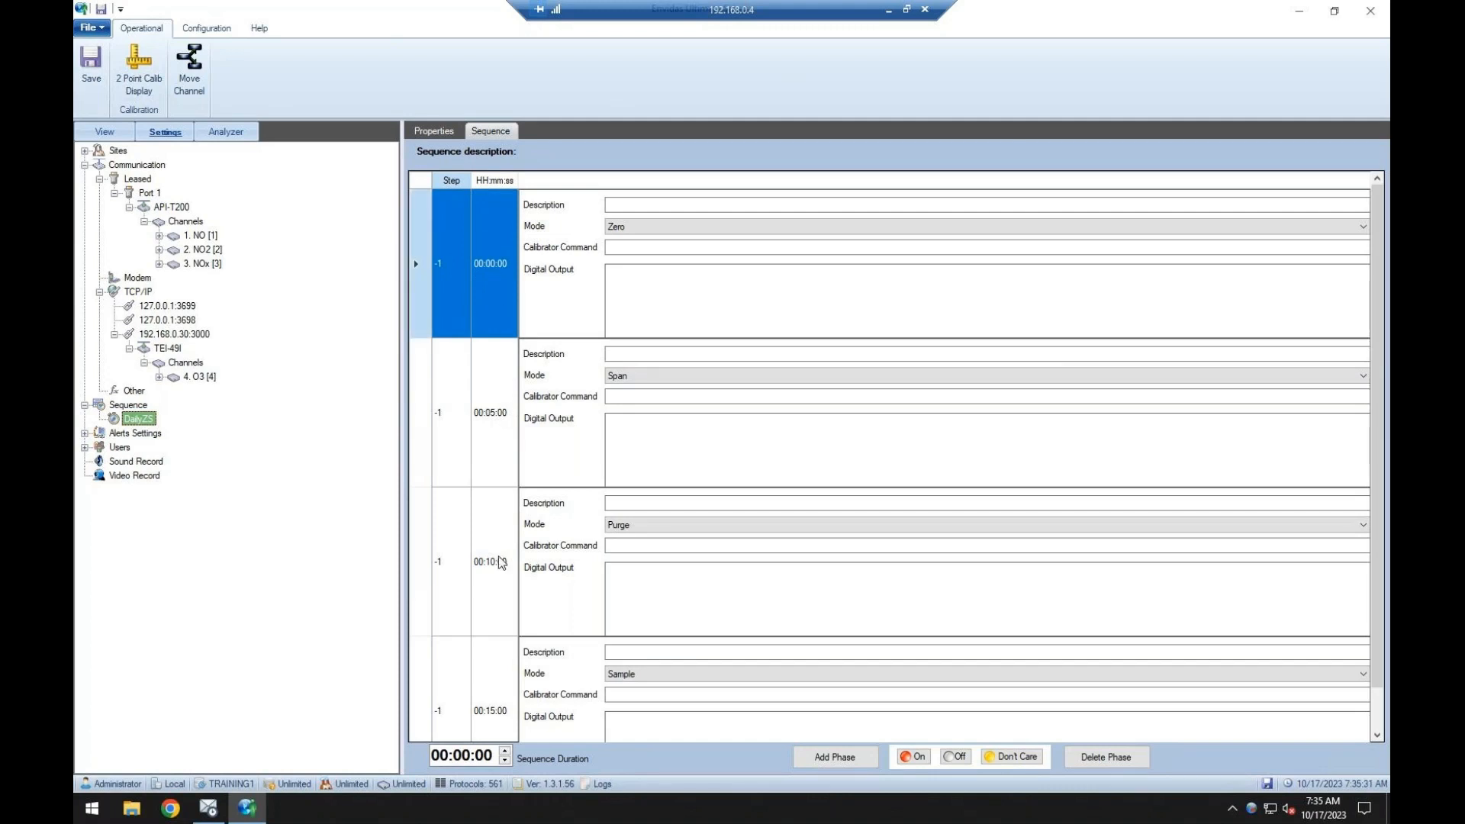
left_click(90, 62)
Rename the DailyZS sequence as DailyZS_Ozone and save.
left_click(433, 131)
left_click(646, 170)
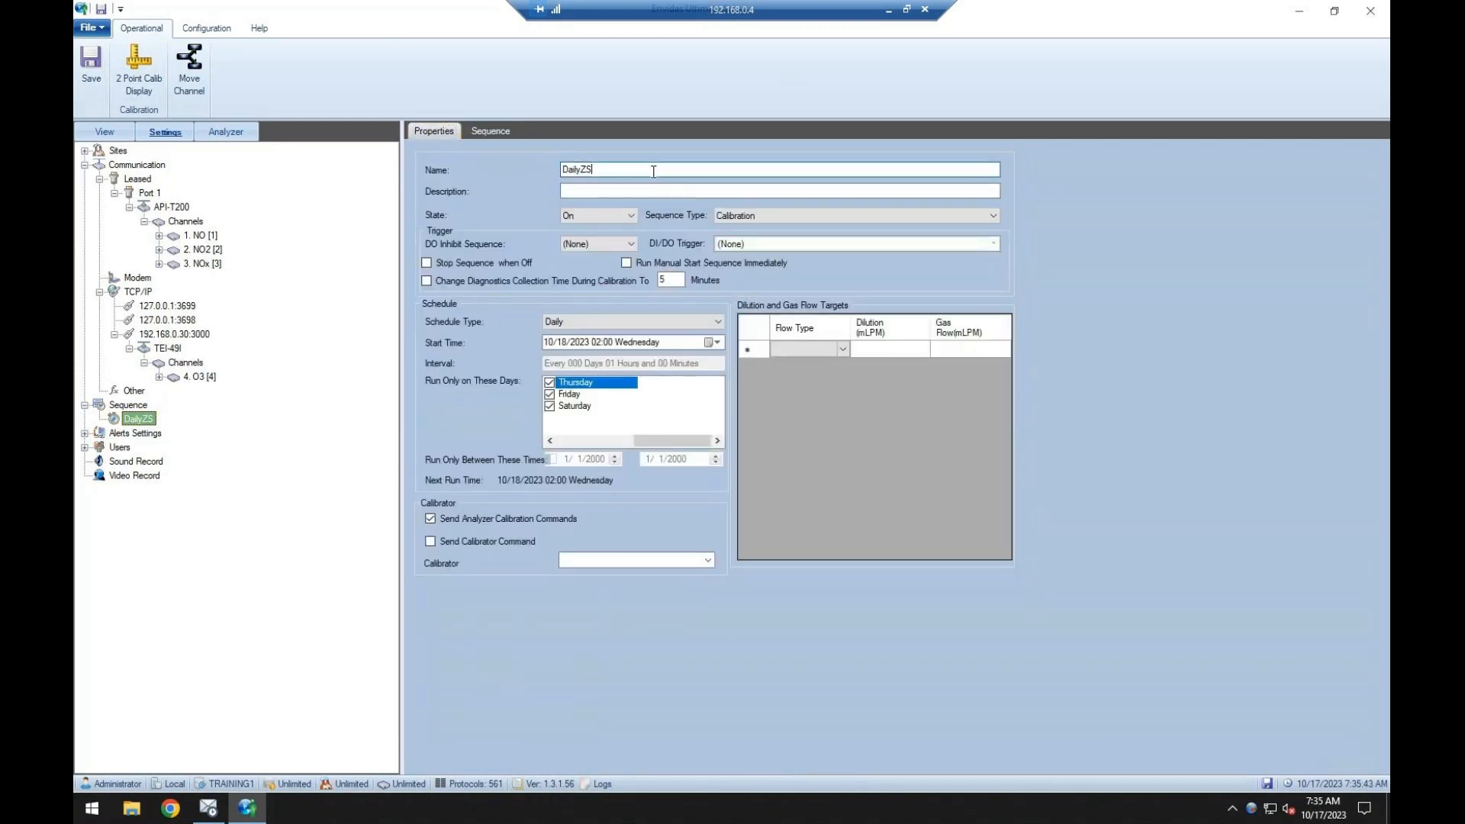
type("_Ozone")
left_click(90, 61)
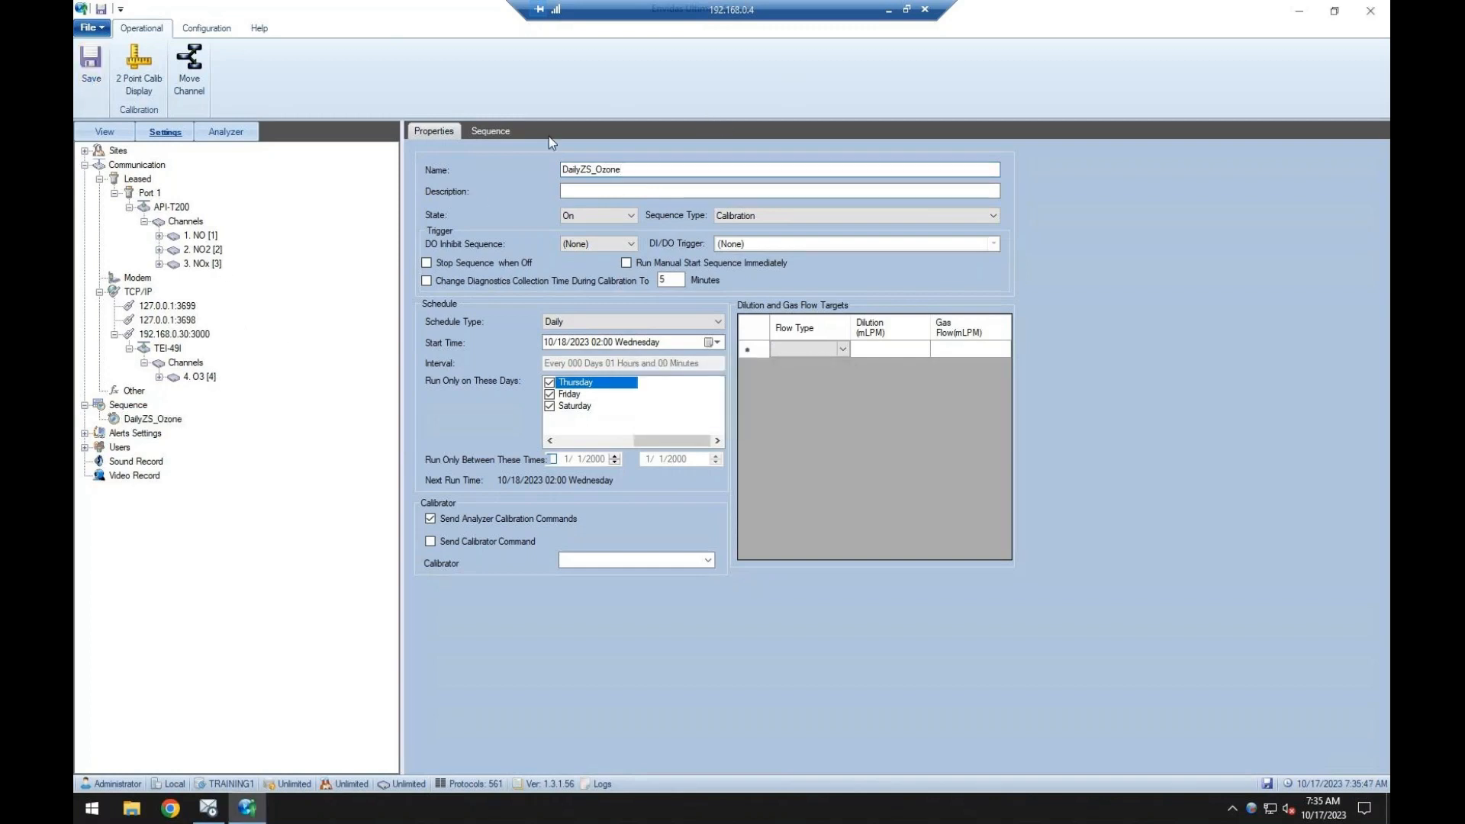
Add a calibration based on the DailyZS_Ozone sequence to the O3 channel of the TEI-49I.
left_click(188, 378)
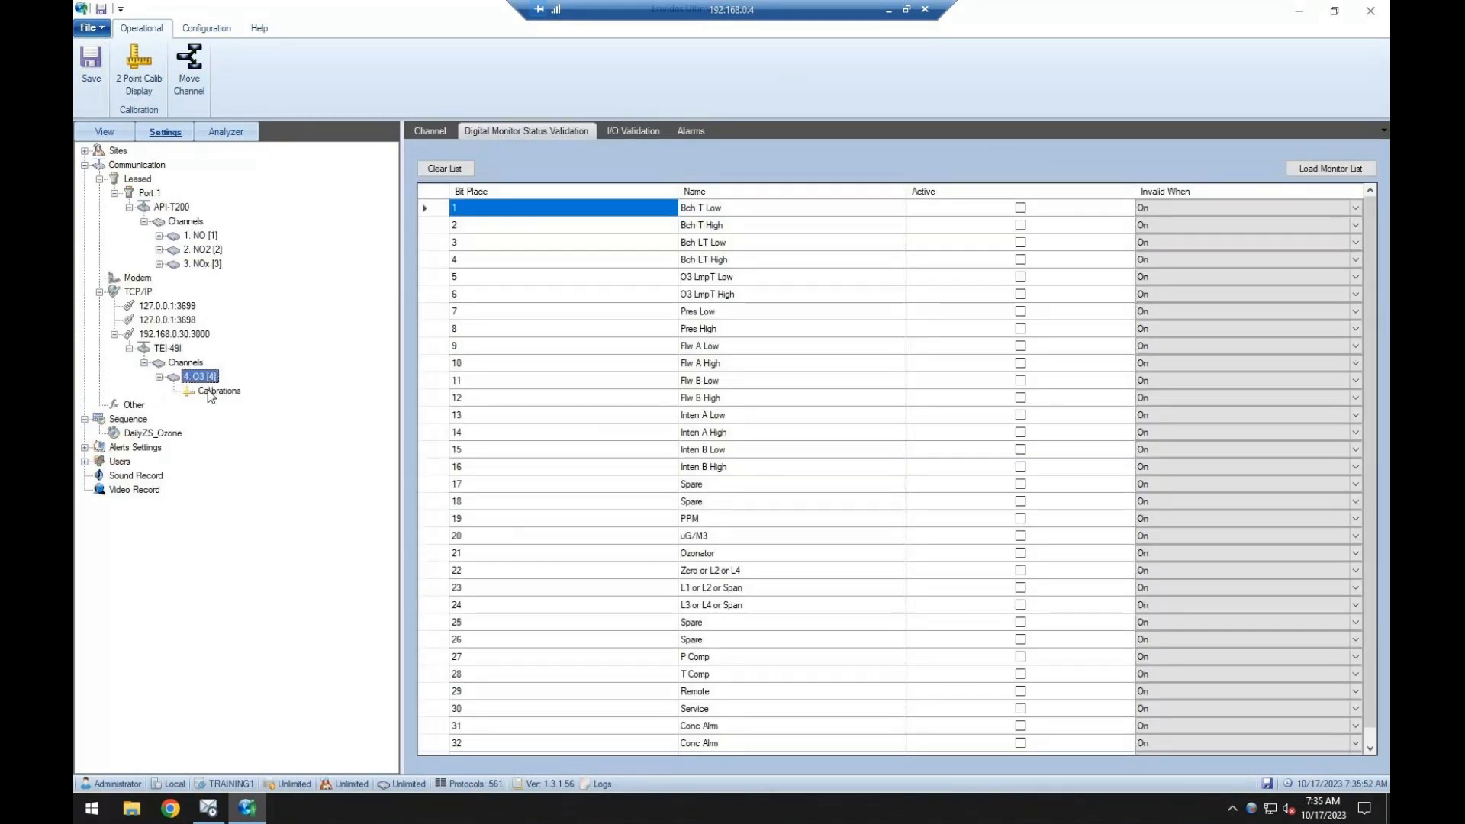
left_click(211, 392)
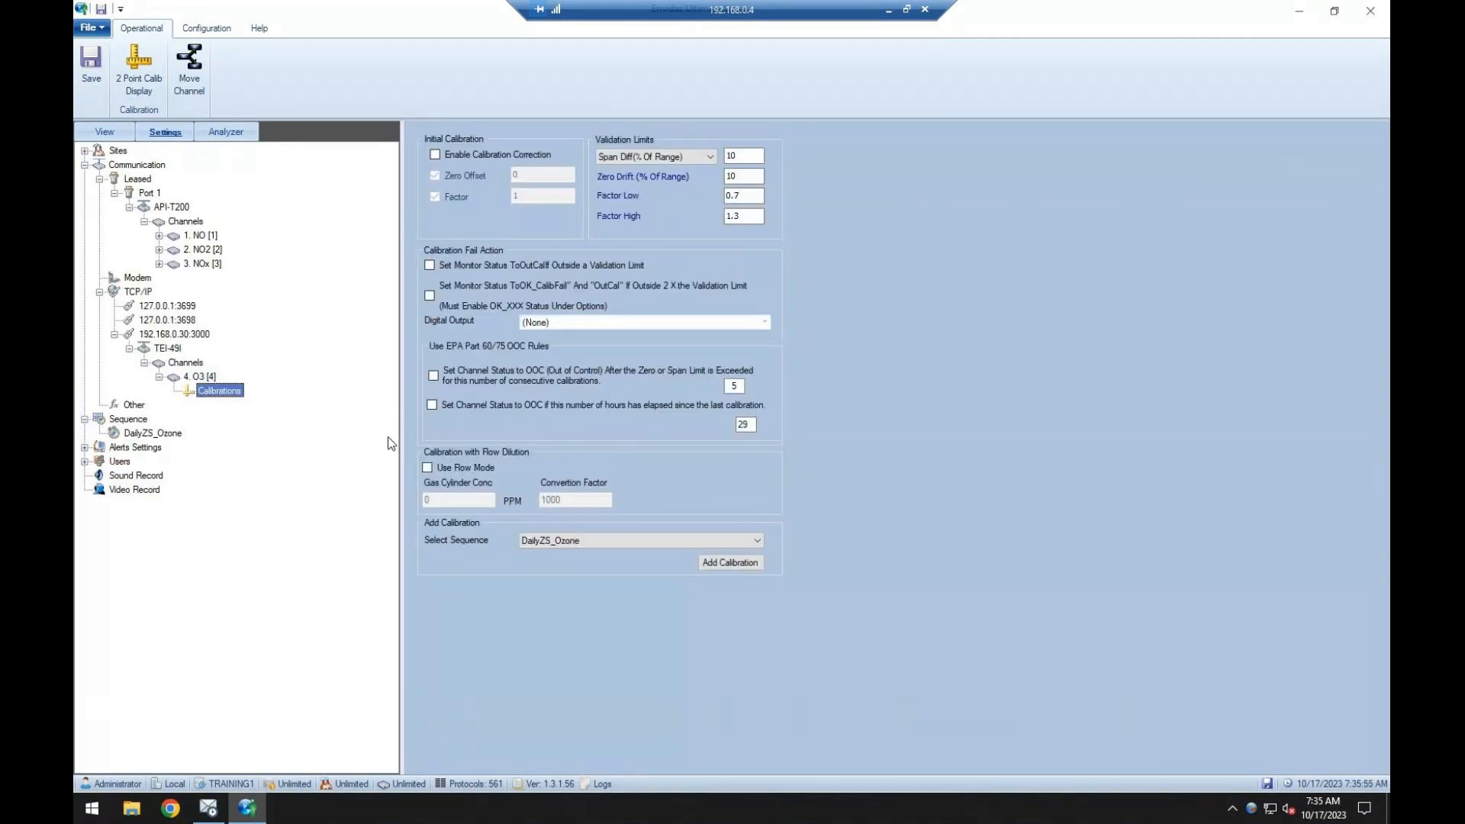
left_click(580, 544)
left_click(579, 543)
left_click(581, 538)
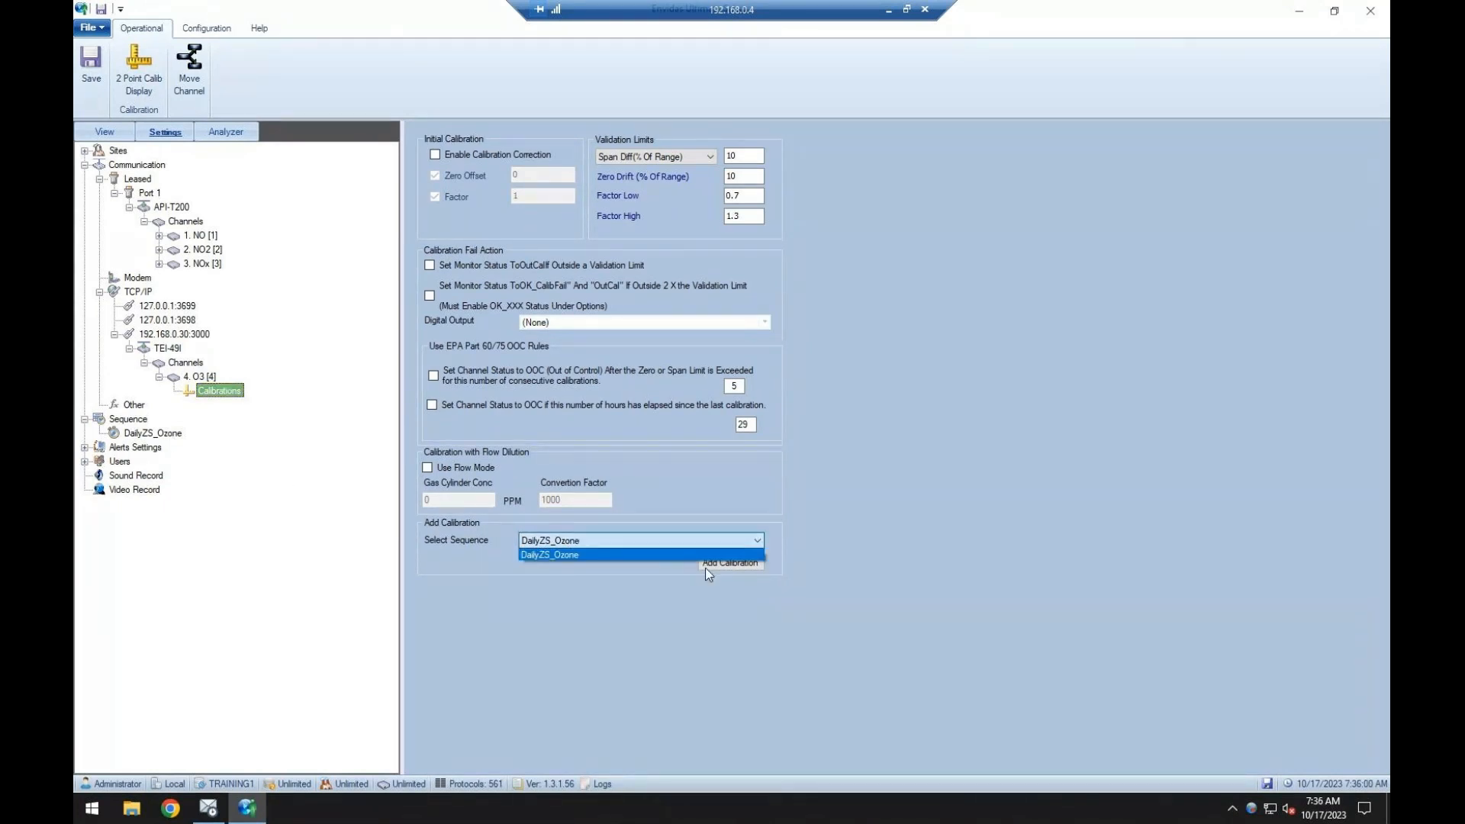
left_click(705, 567)
left_click(721, 566)
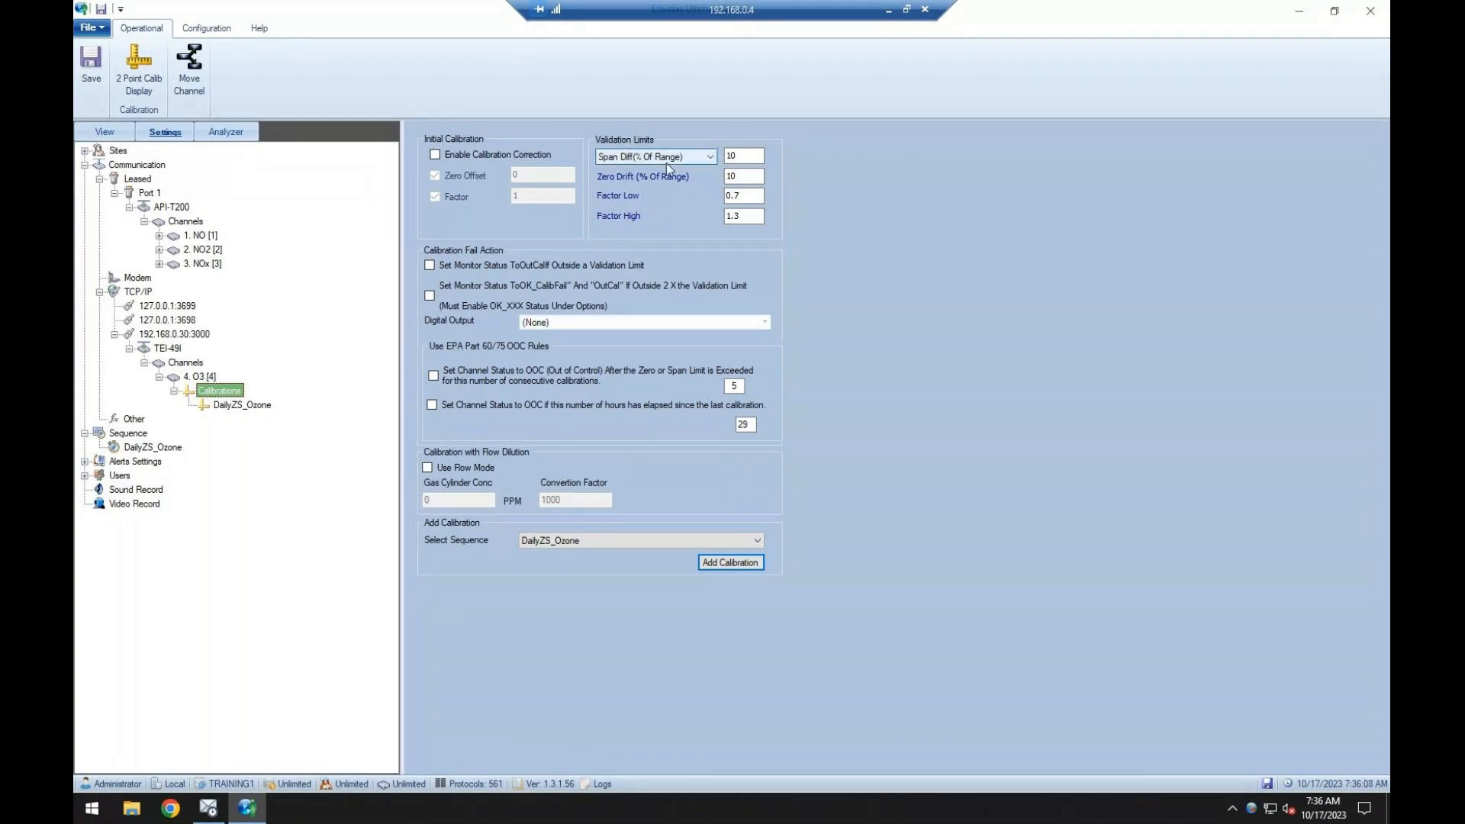
mouse_move(687, 159)
left_click(696, 158)
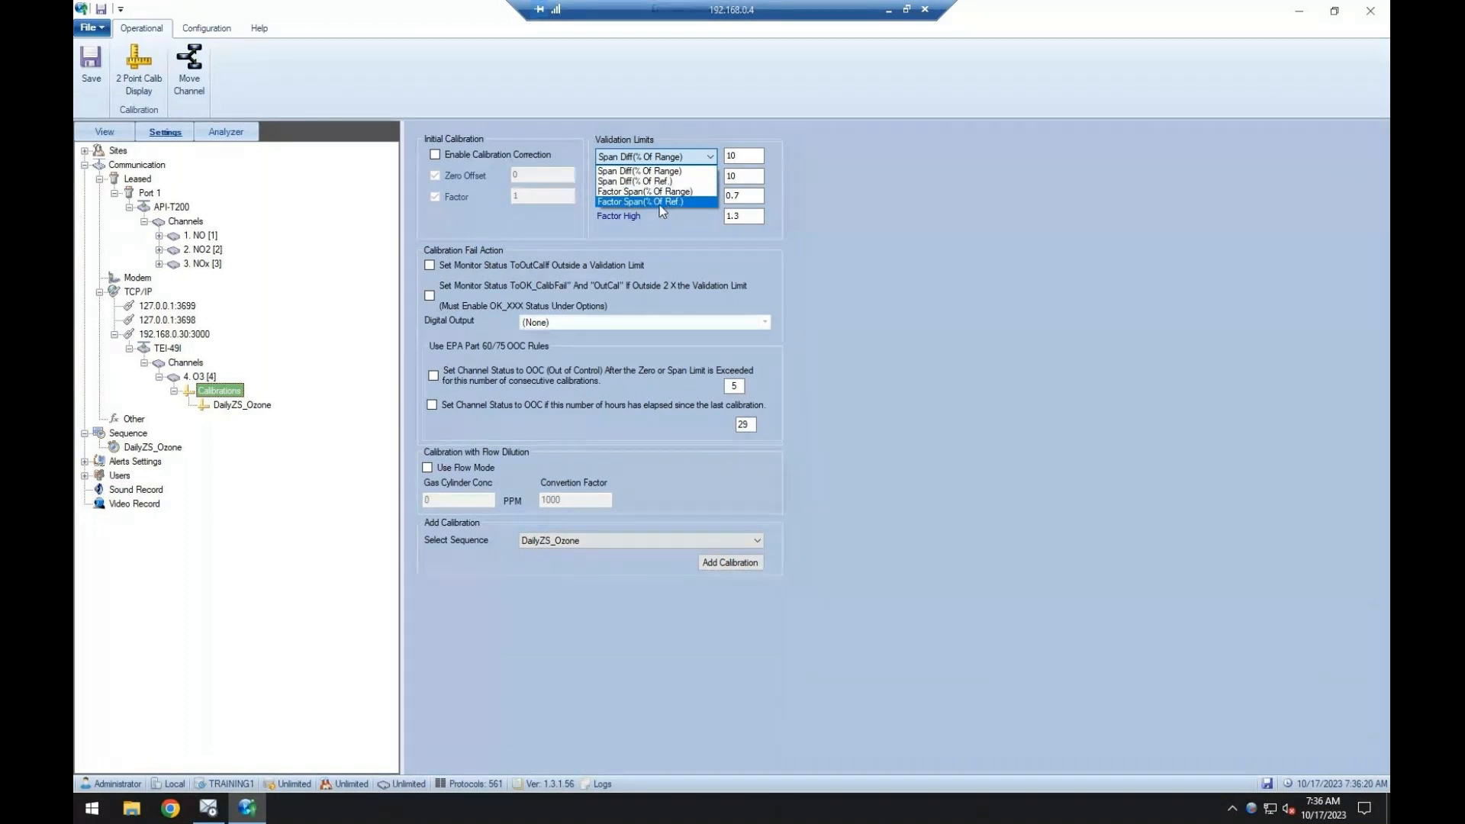
left_click(971, 233)
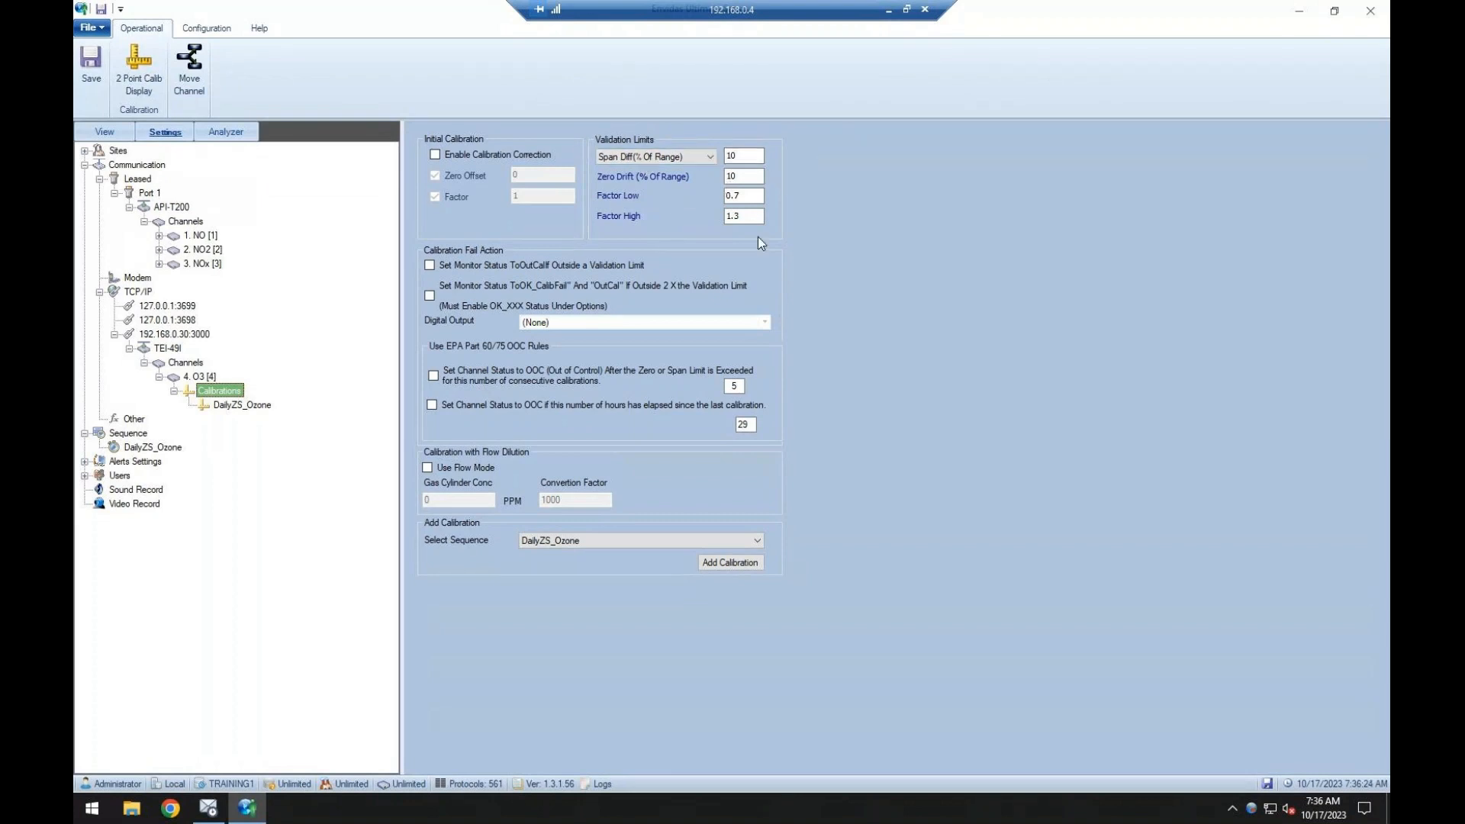
Set the Zero phase of the O3 channel's DailyZS_Ozone calibration to offset 00:04:00 and duration 00:01:00.
left_click(231, 407)
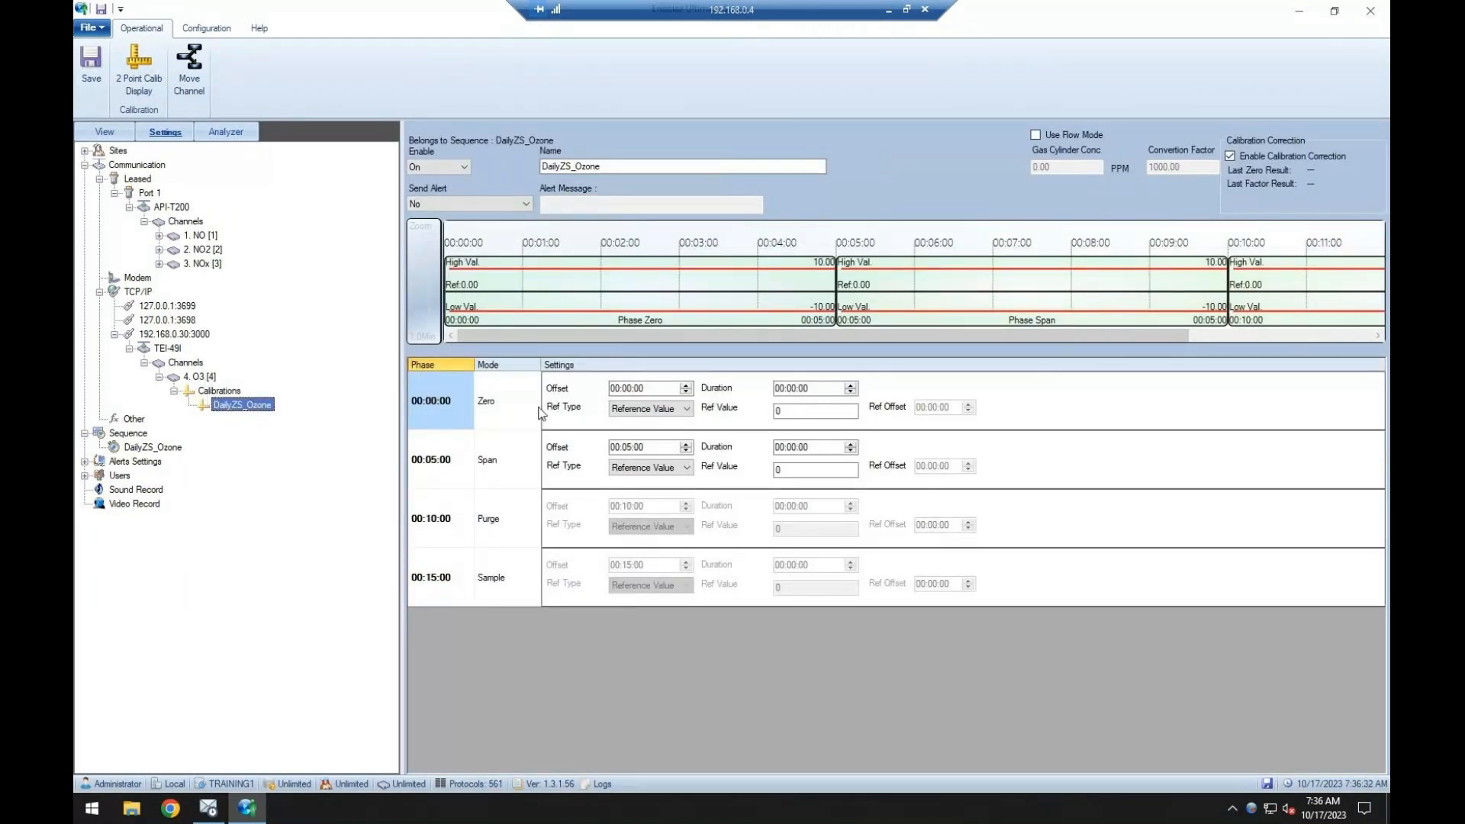
left_click(687, 393)
type("4")
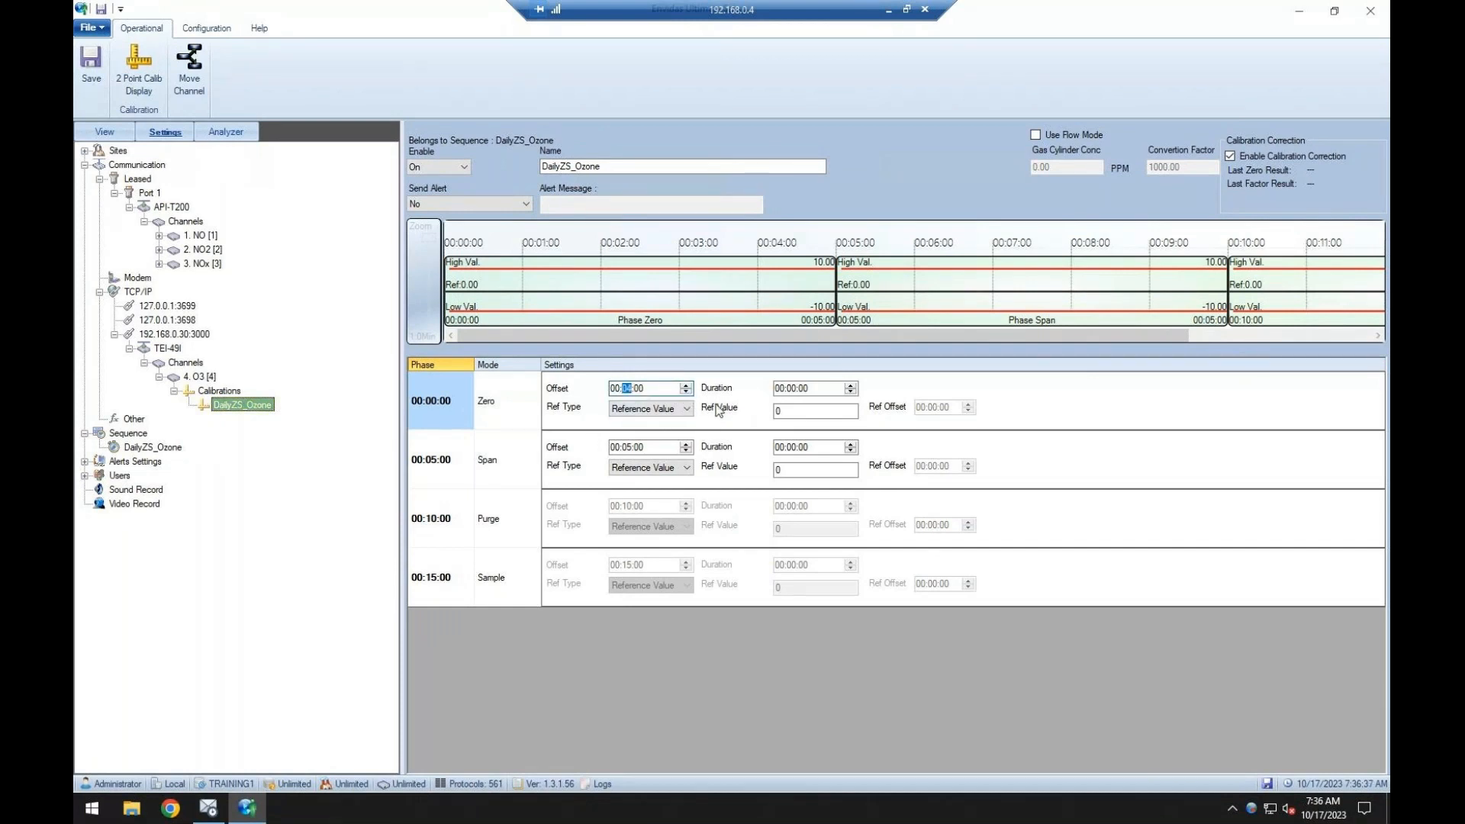
left_click(791, 390)
type("1")
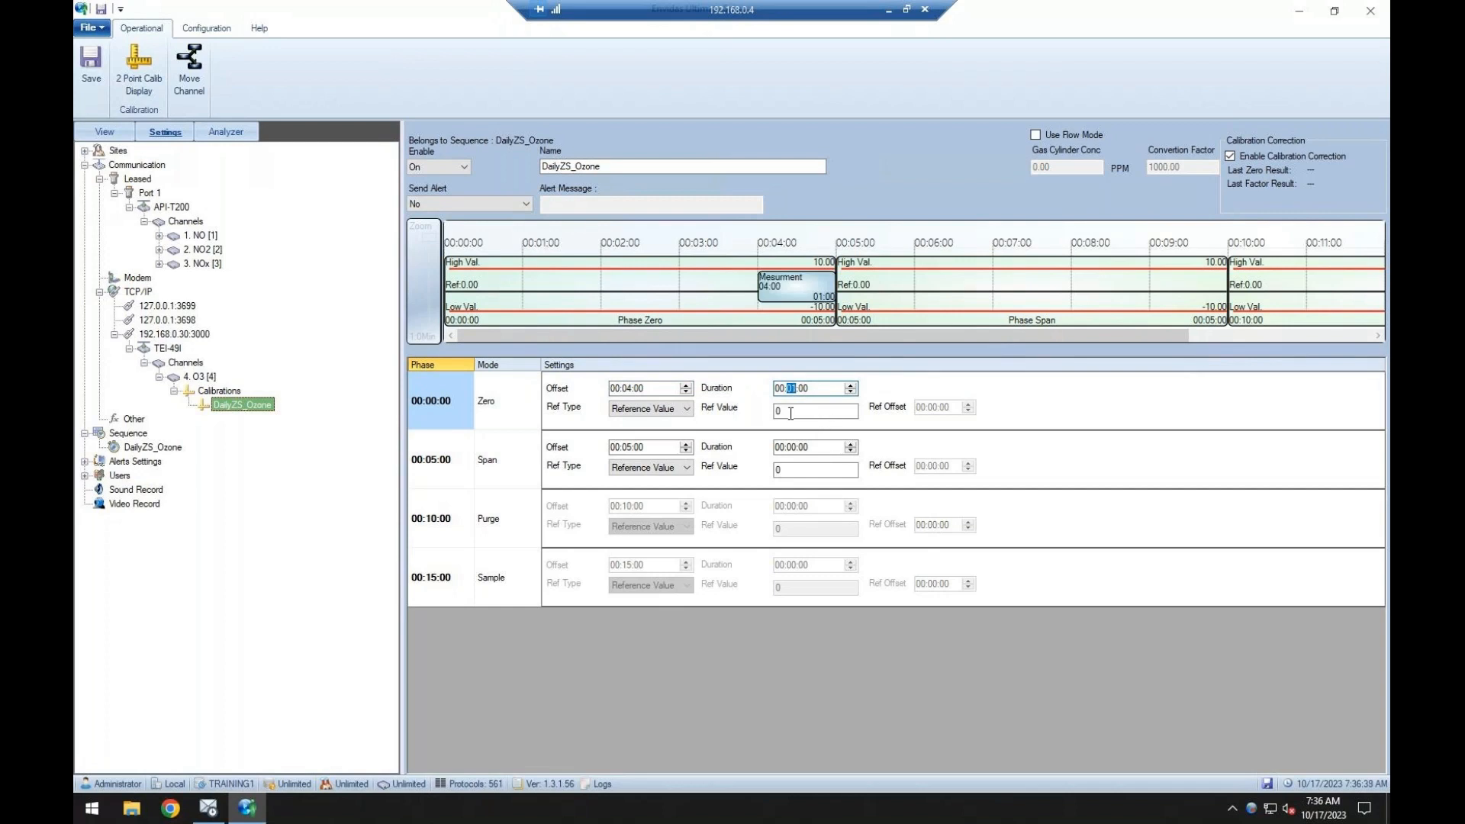
key("Tab")
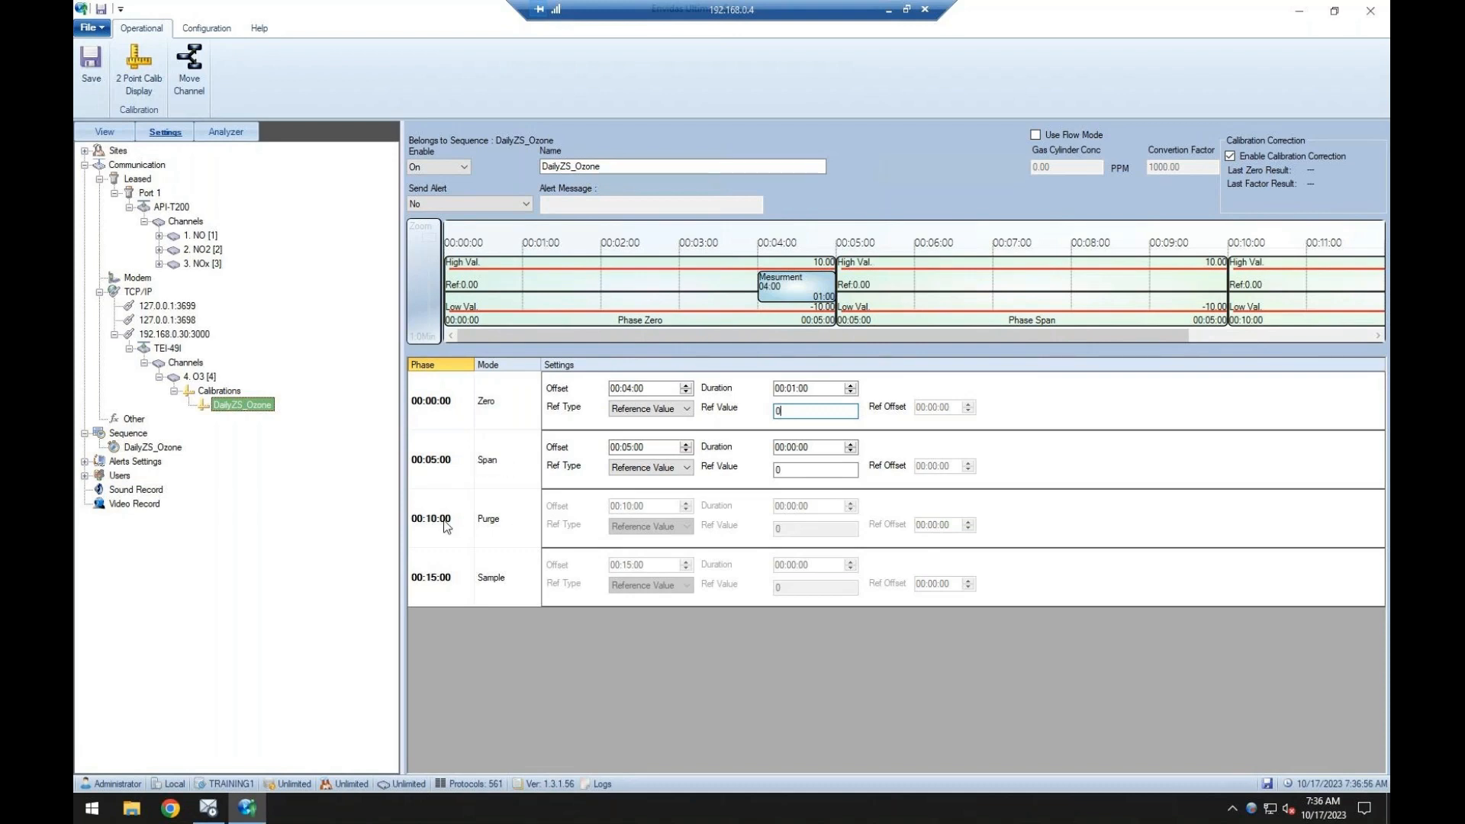
Set the calibration's Span phase to offset 00:09:00, duration 00:01:00 and reference value 300.
left_click(627, 448)
type("09")
left_click(792, 448)
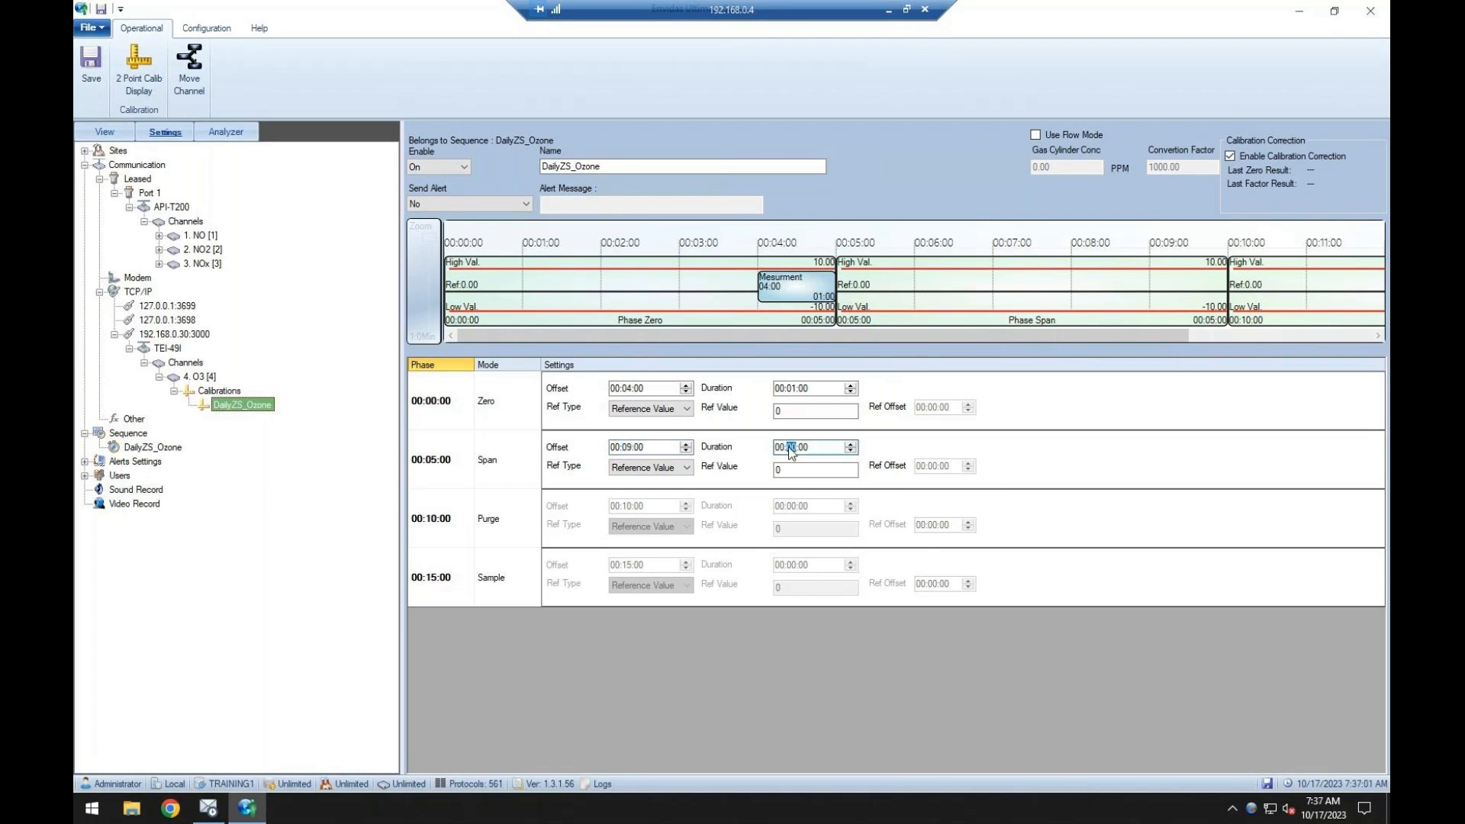
type("01")
double_click(804, 469)
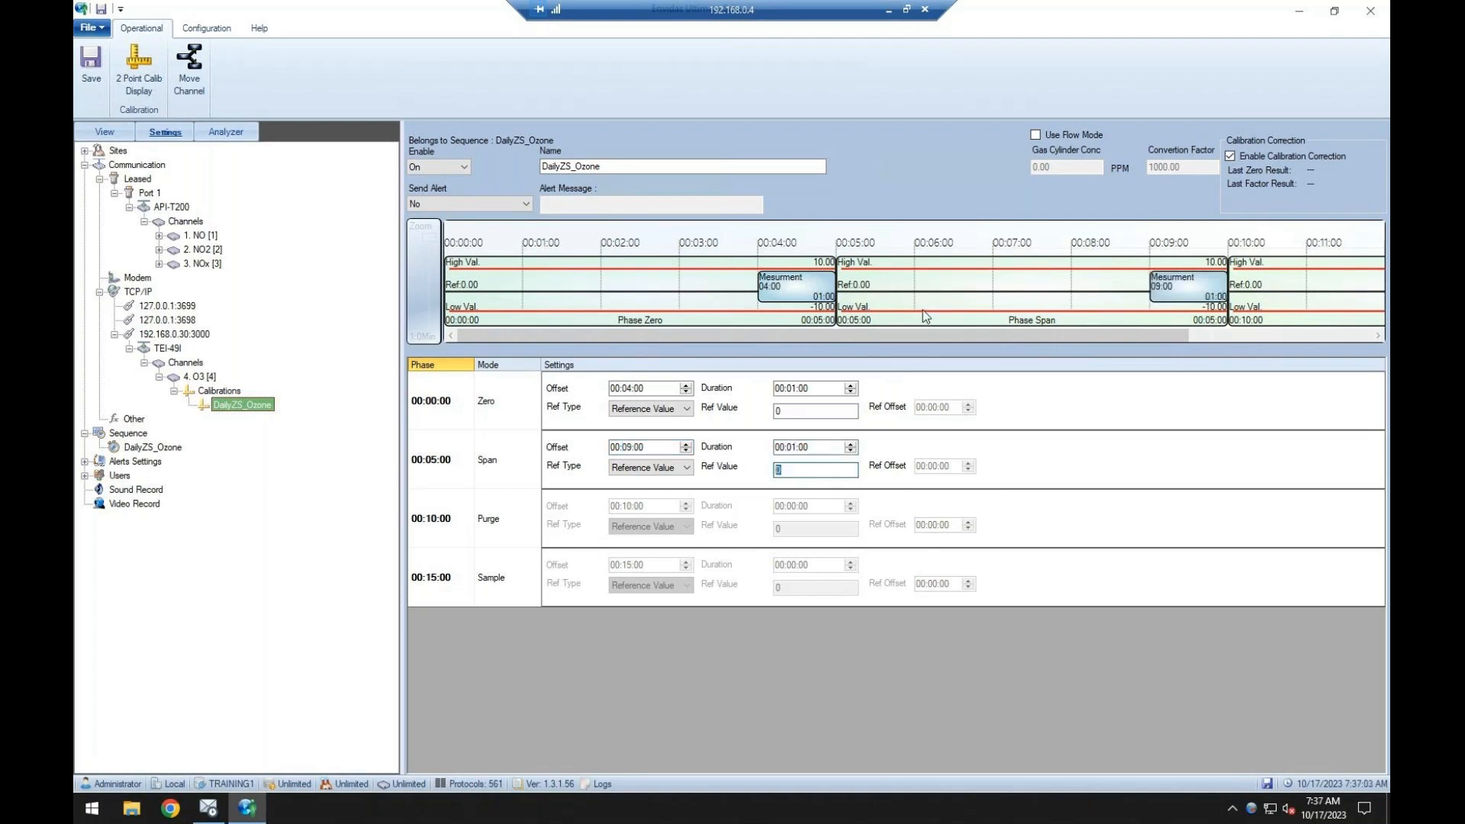
type("300")
left_click_drag(1009, 333, 1015, 333)
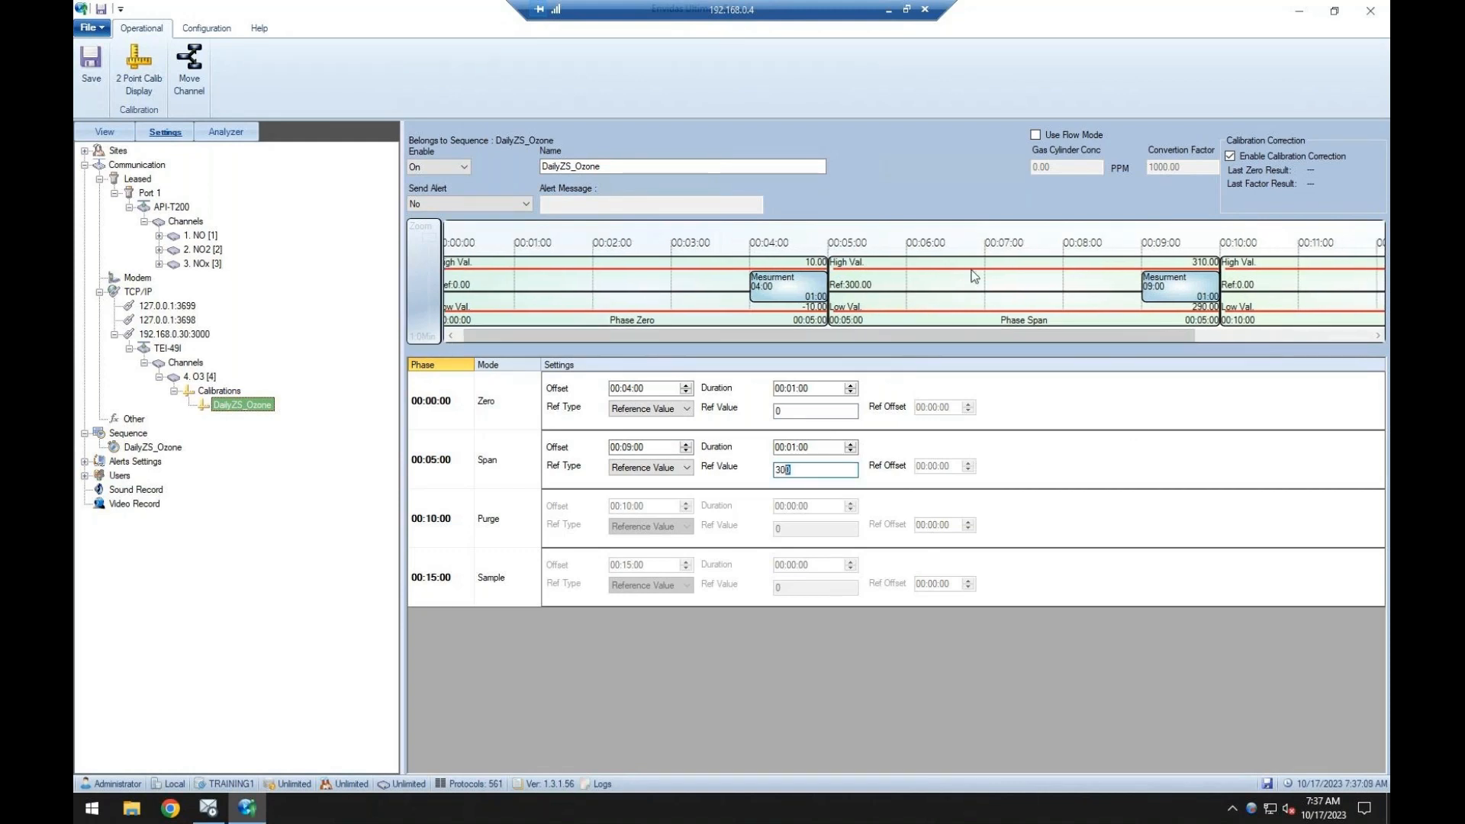
Review the Zero and Span phases of the O3 channel's DailyZS_Ozone calibration along its timeline and save the calibration.
left_click_drag(715, 342, 707, 341)
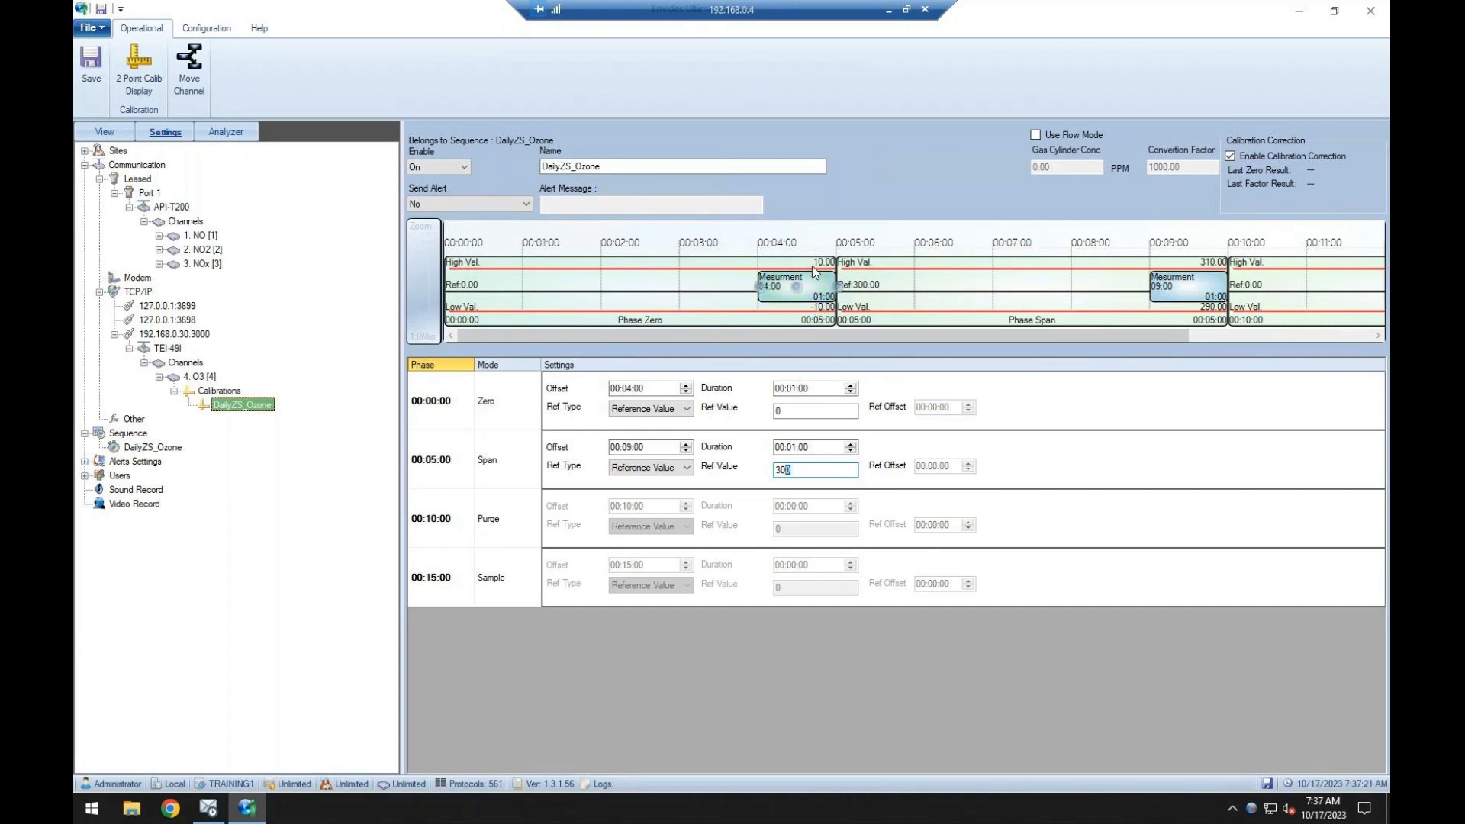
left_click(809, 410)
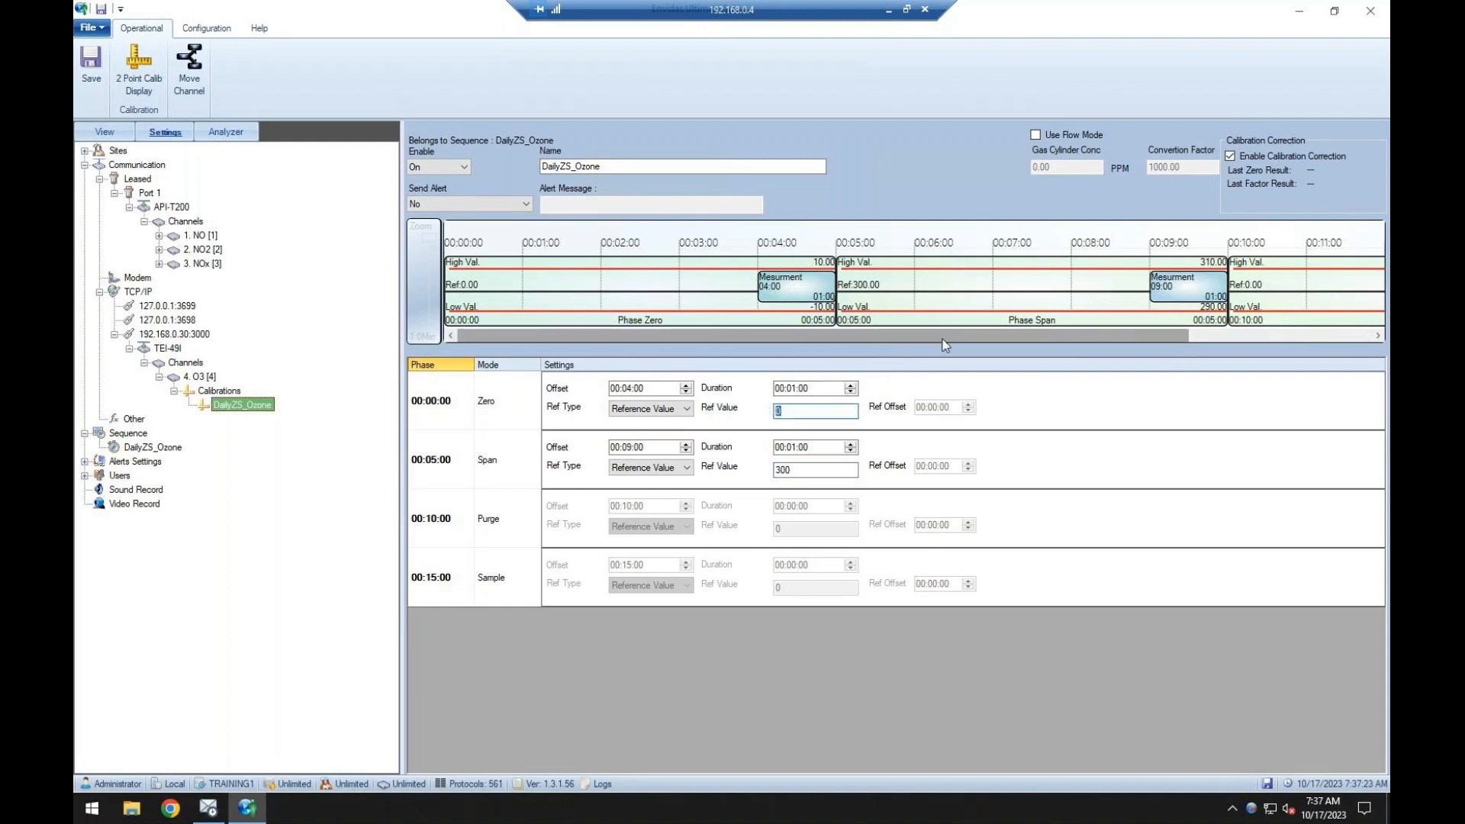
left_click_drag(944, 336, 983, 336)
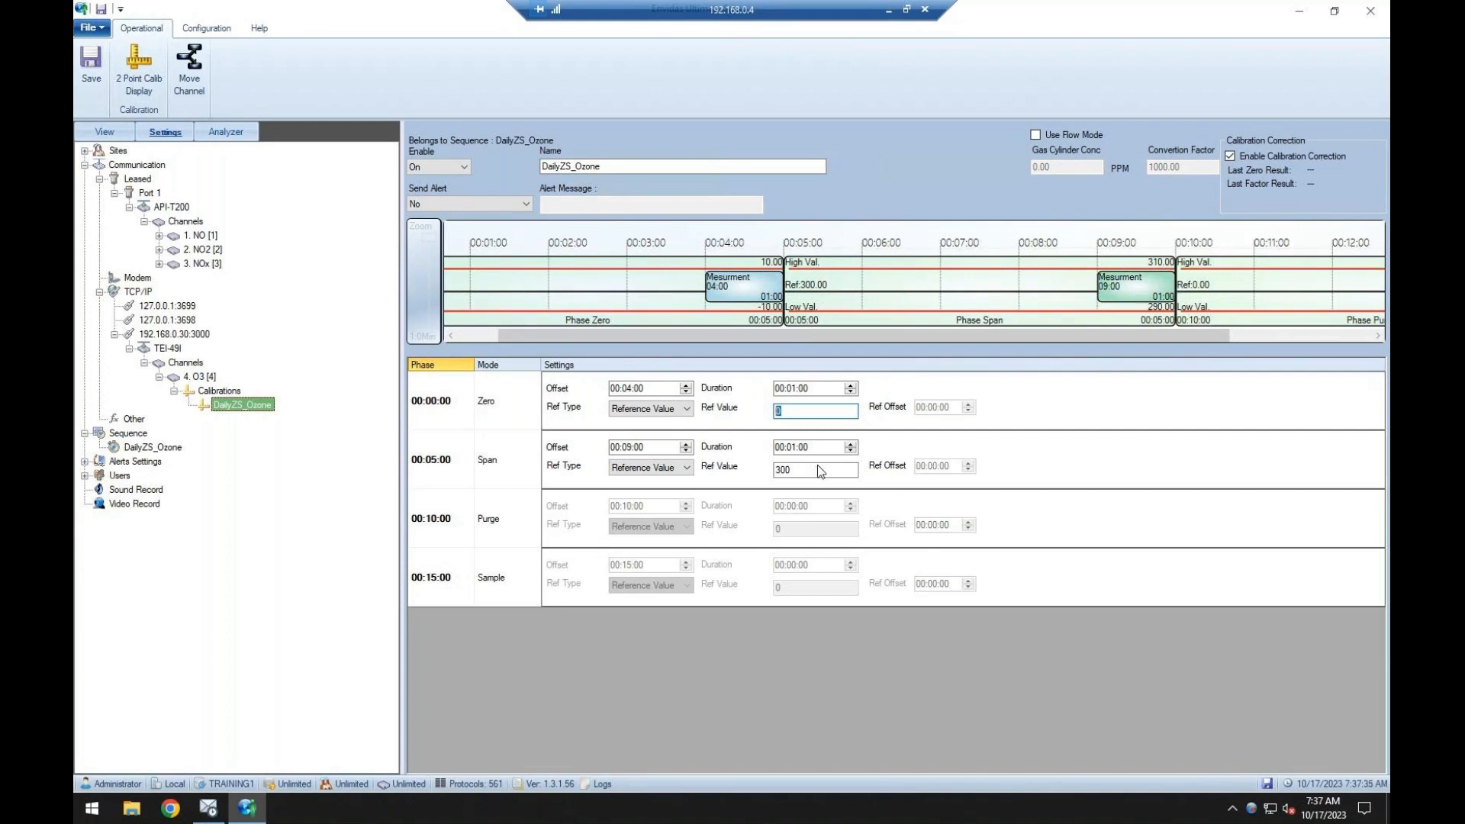
key("Tab")
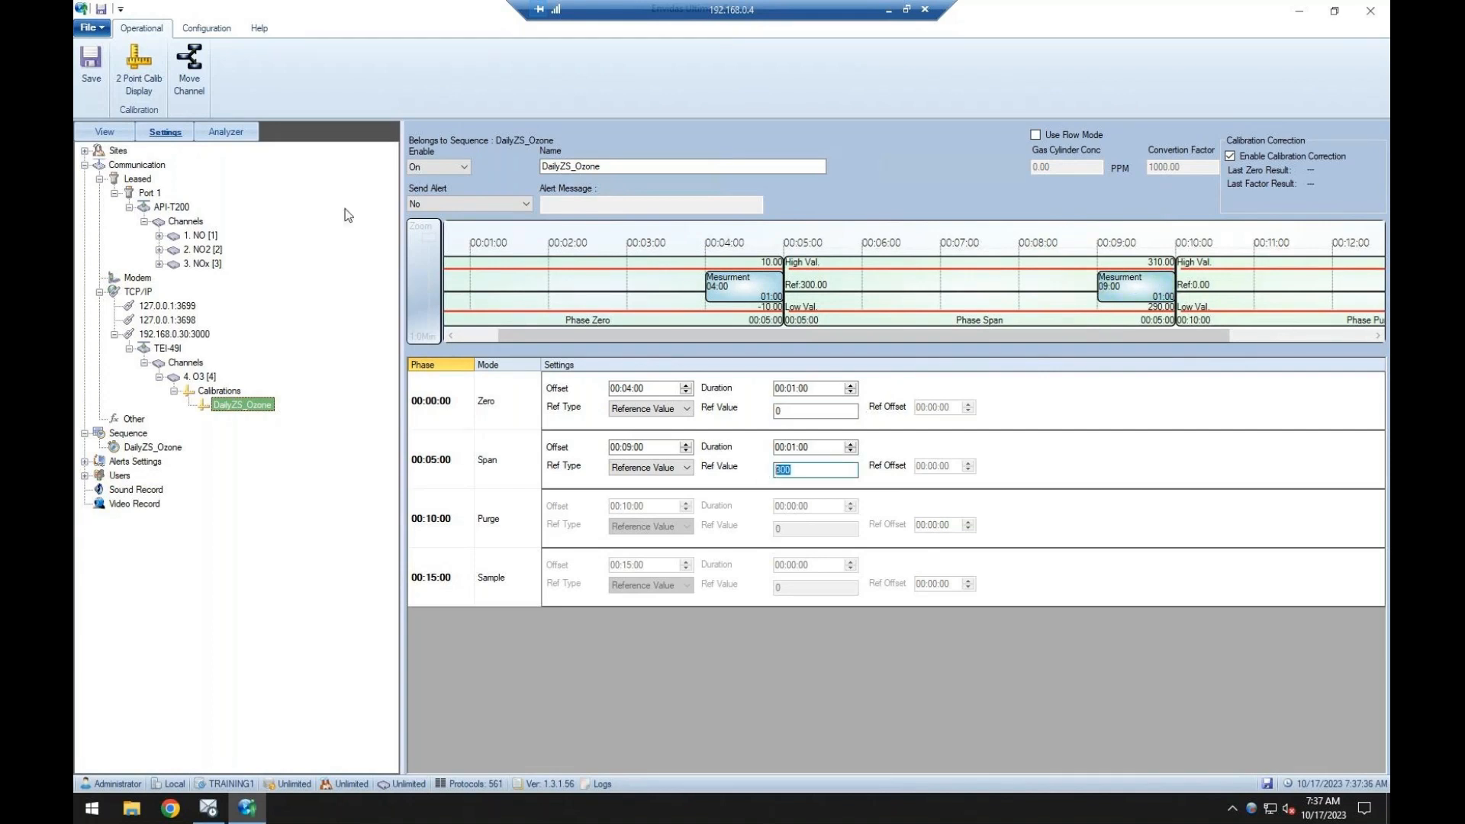
left_click(90, 65)
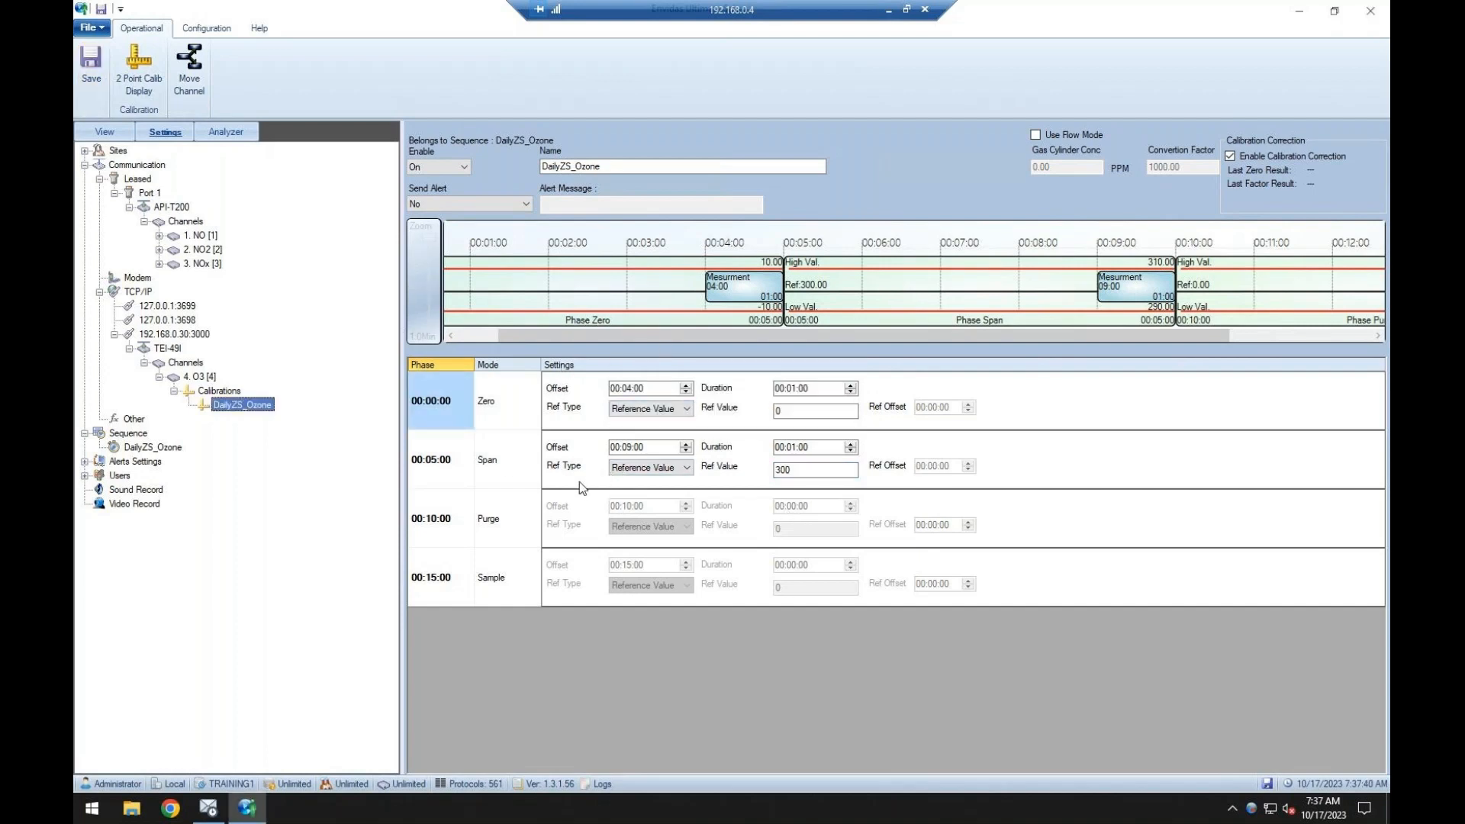
Enable Send Calib Command for the TEI-49I analyzer and save.
left_click(176, 350)
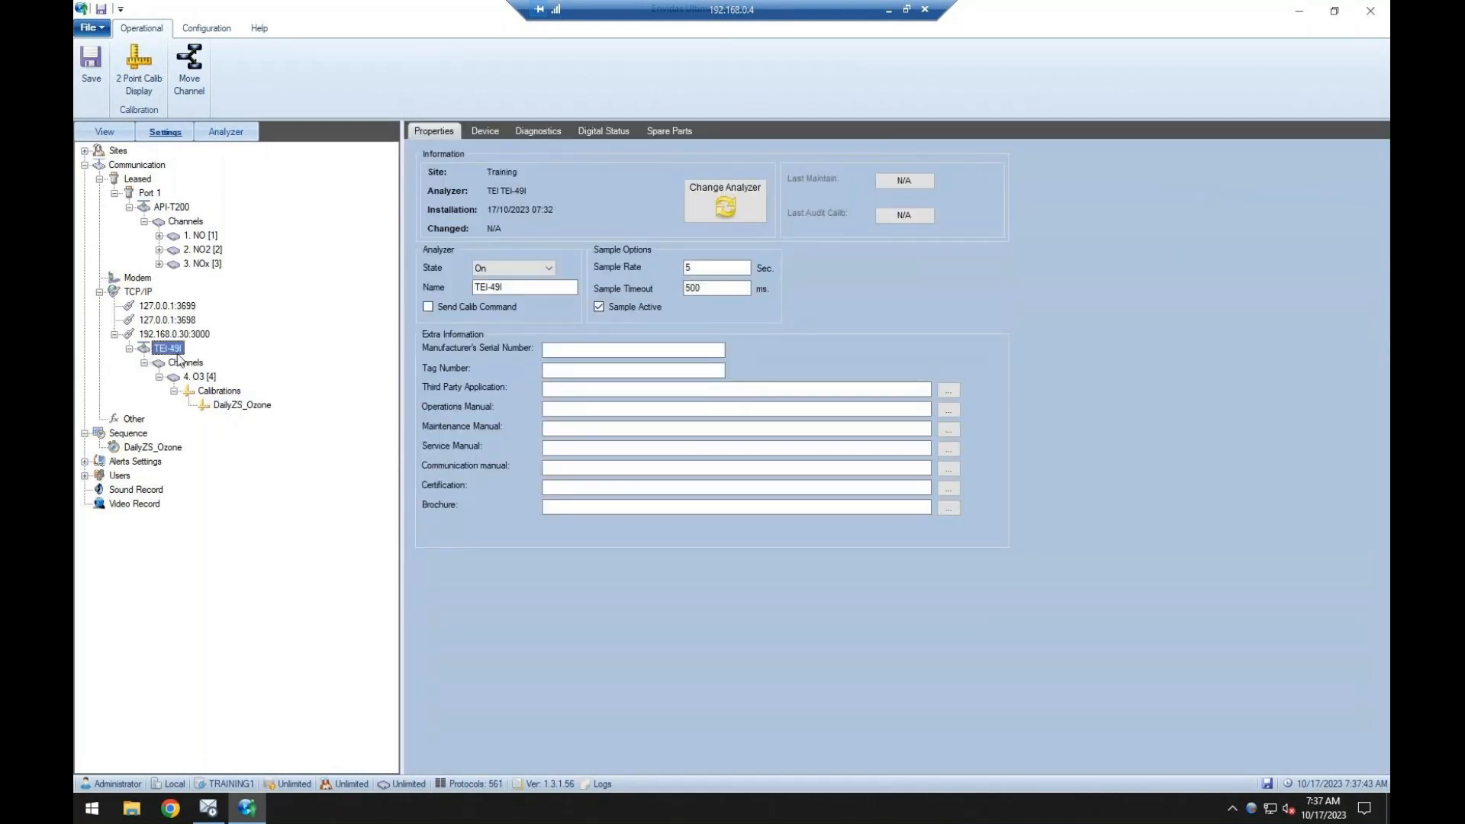
left_click(497, 307)
left_click(86, 88)
Add a second leased port using COM2.
left_click(137, 180)
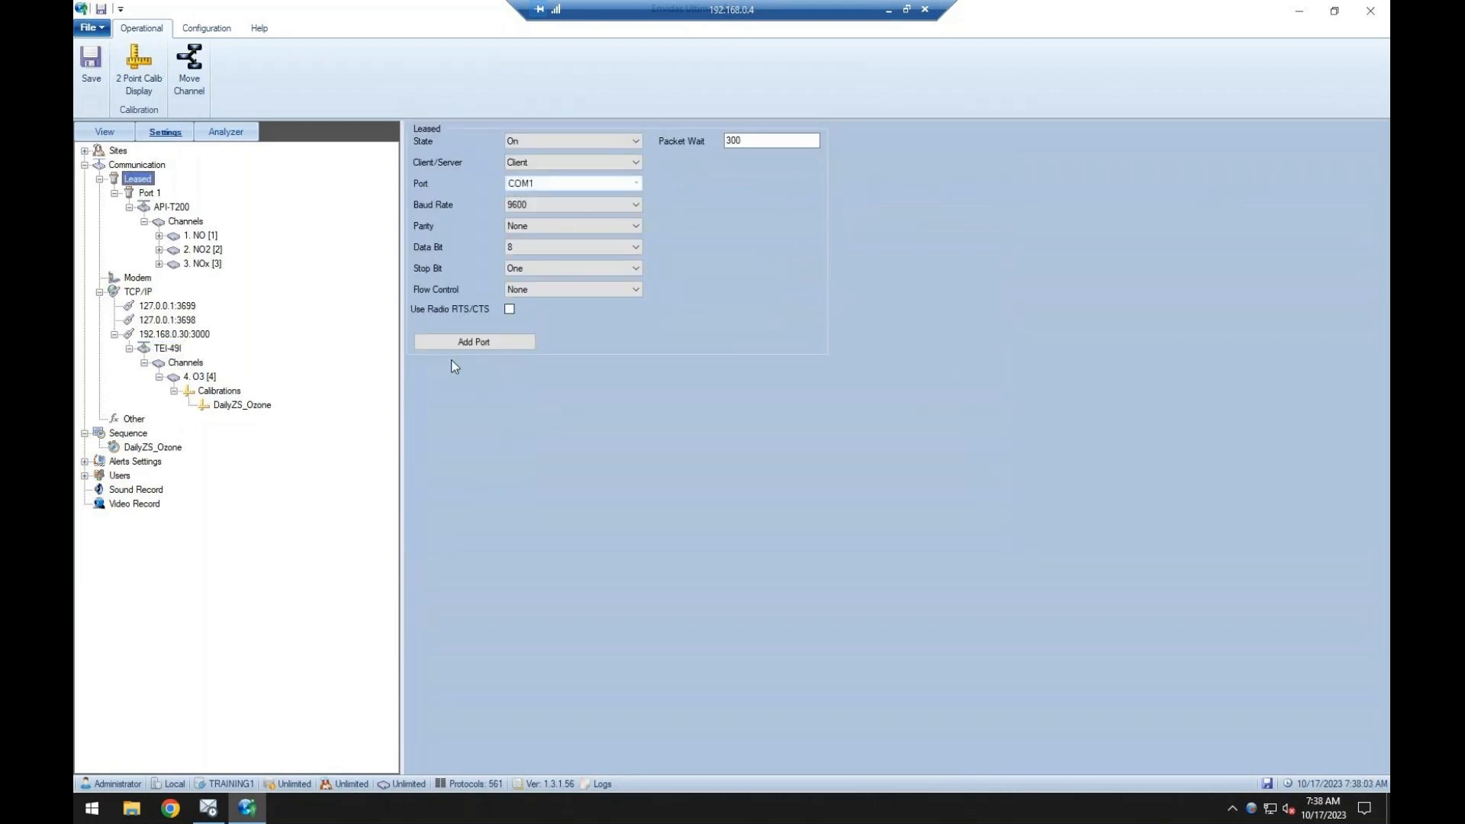
left_click(636, 183)
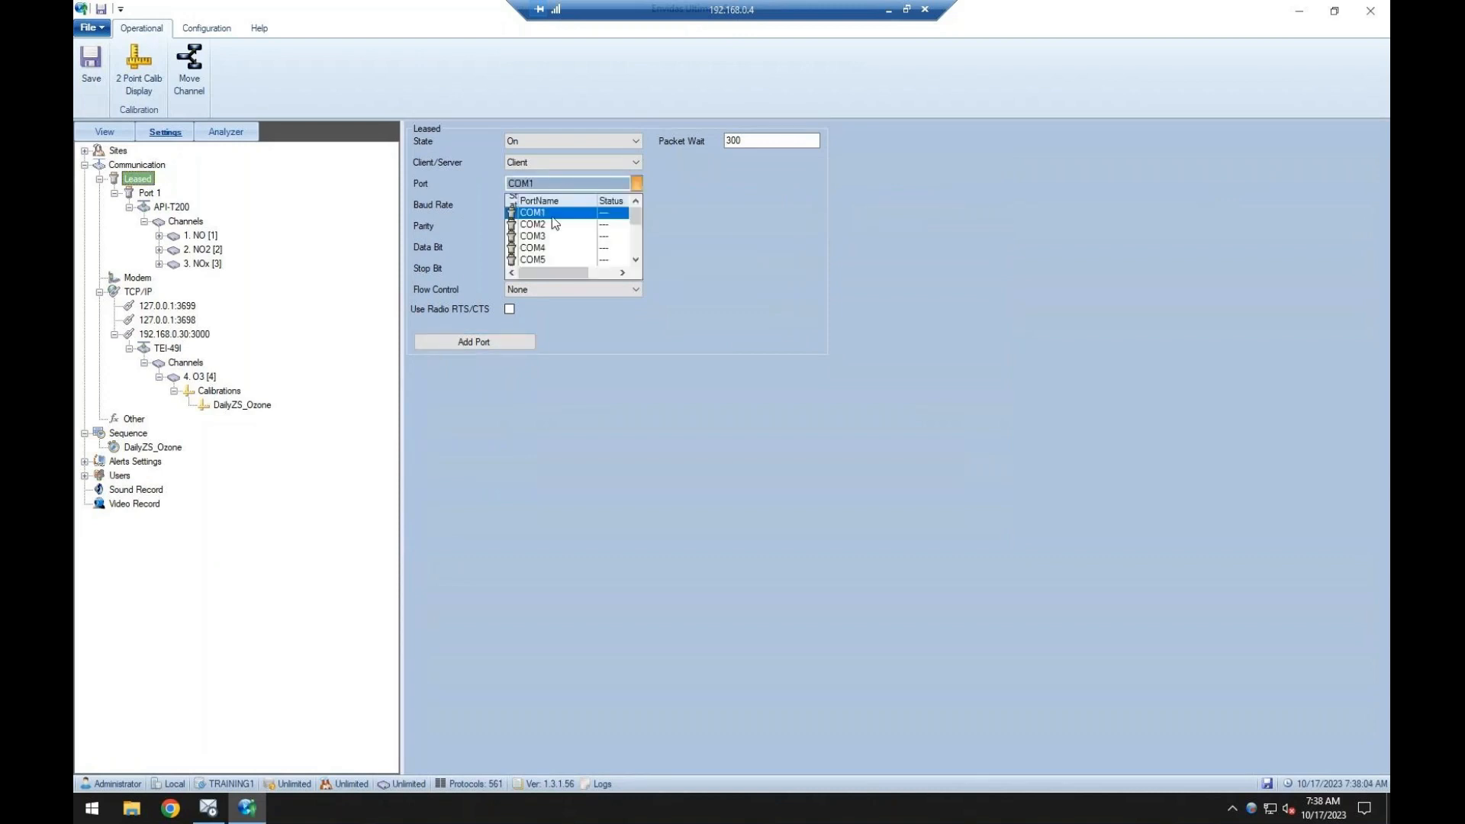
left_click(555, 223)
left_click(478, 350)
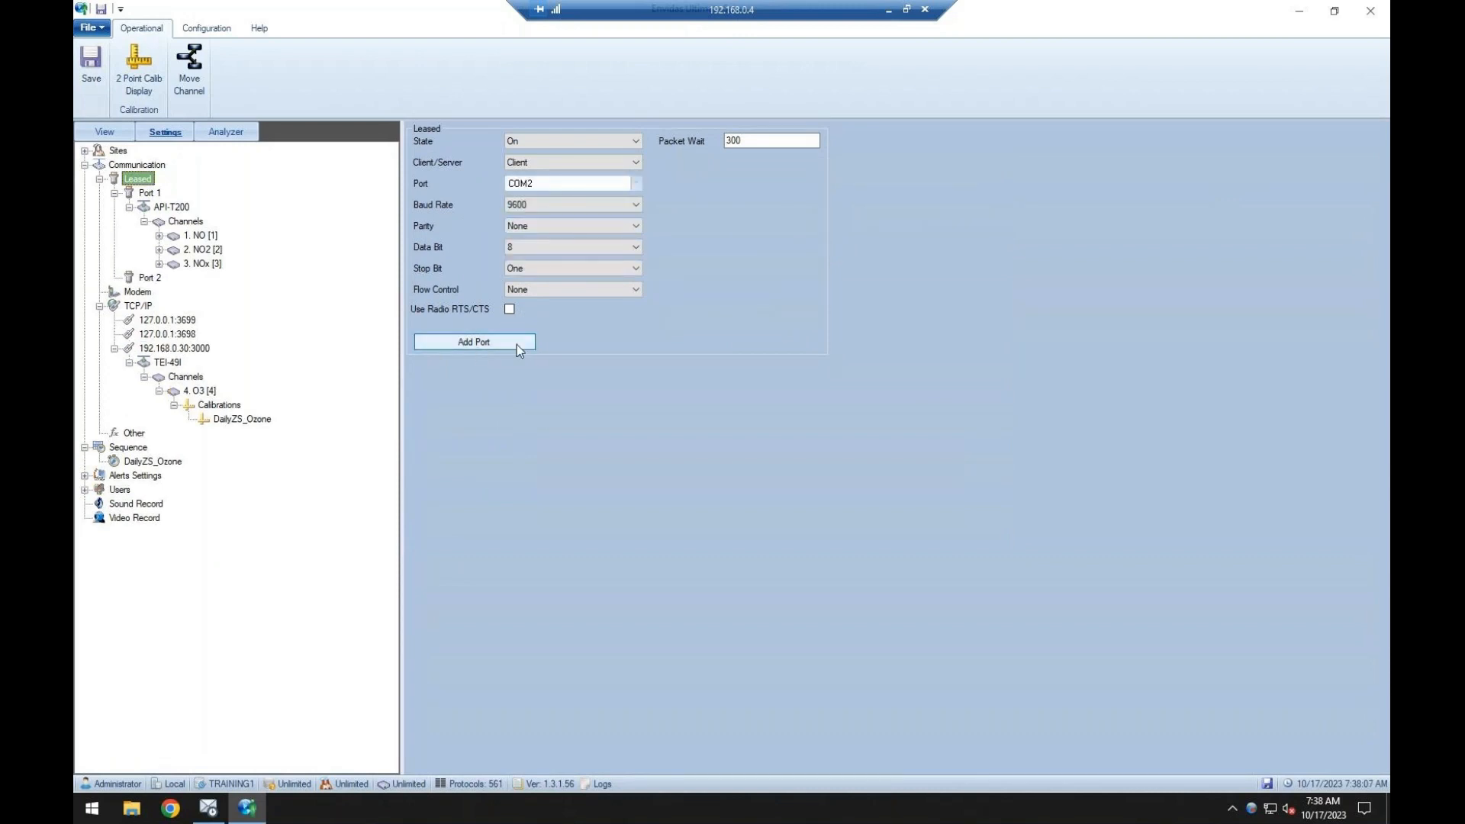
Add a Calibrators analyzer with the API protocol and nickname API-T700 to Port 2.
left_click(149, 278)
left_click(474, 341)
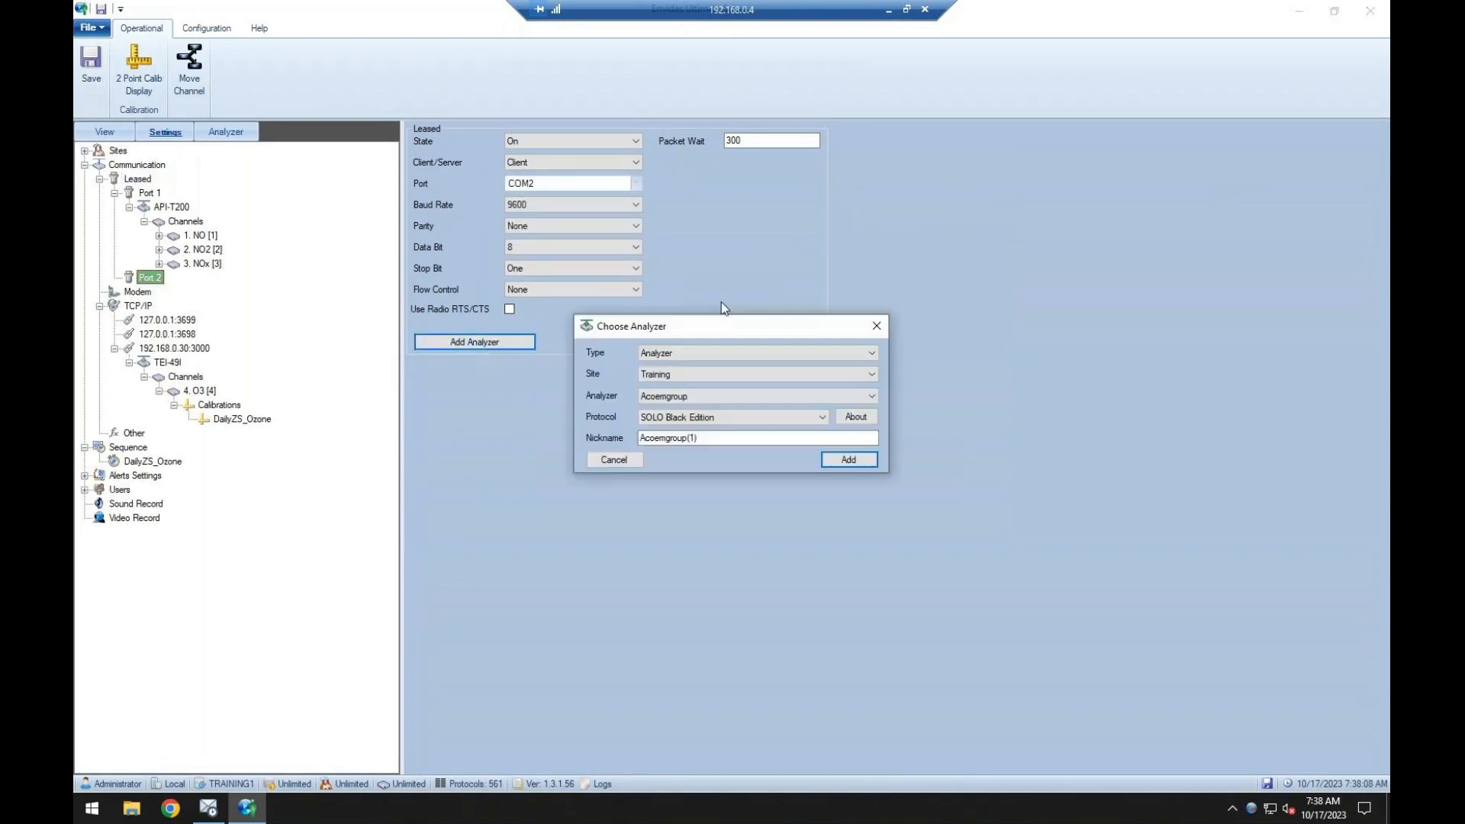
left_click(700, 390)
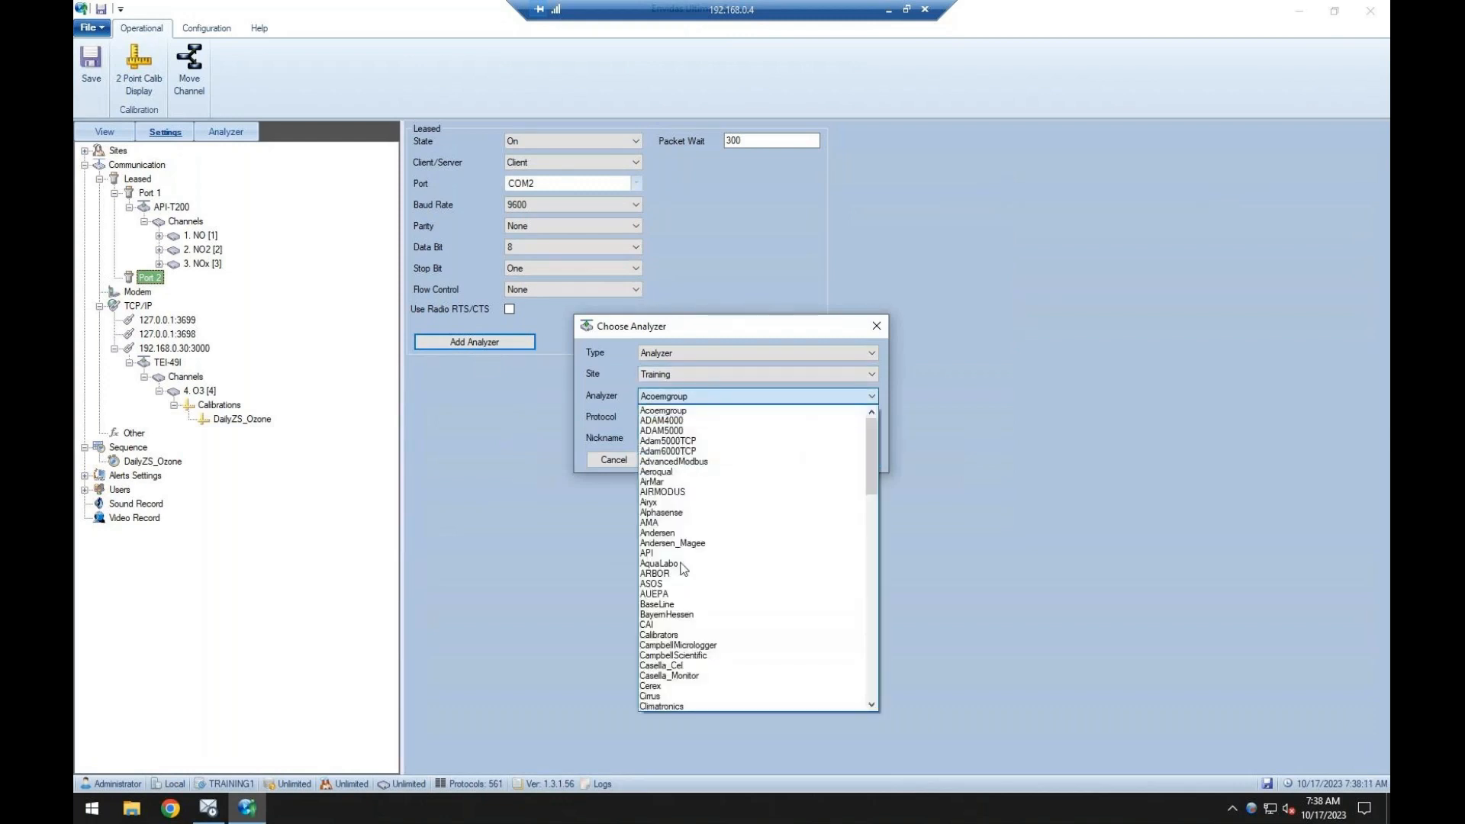
left_click(668, 636)
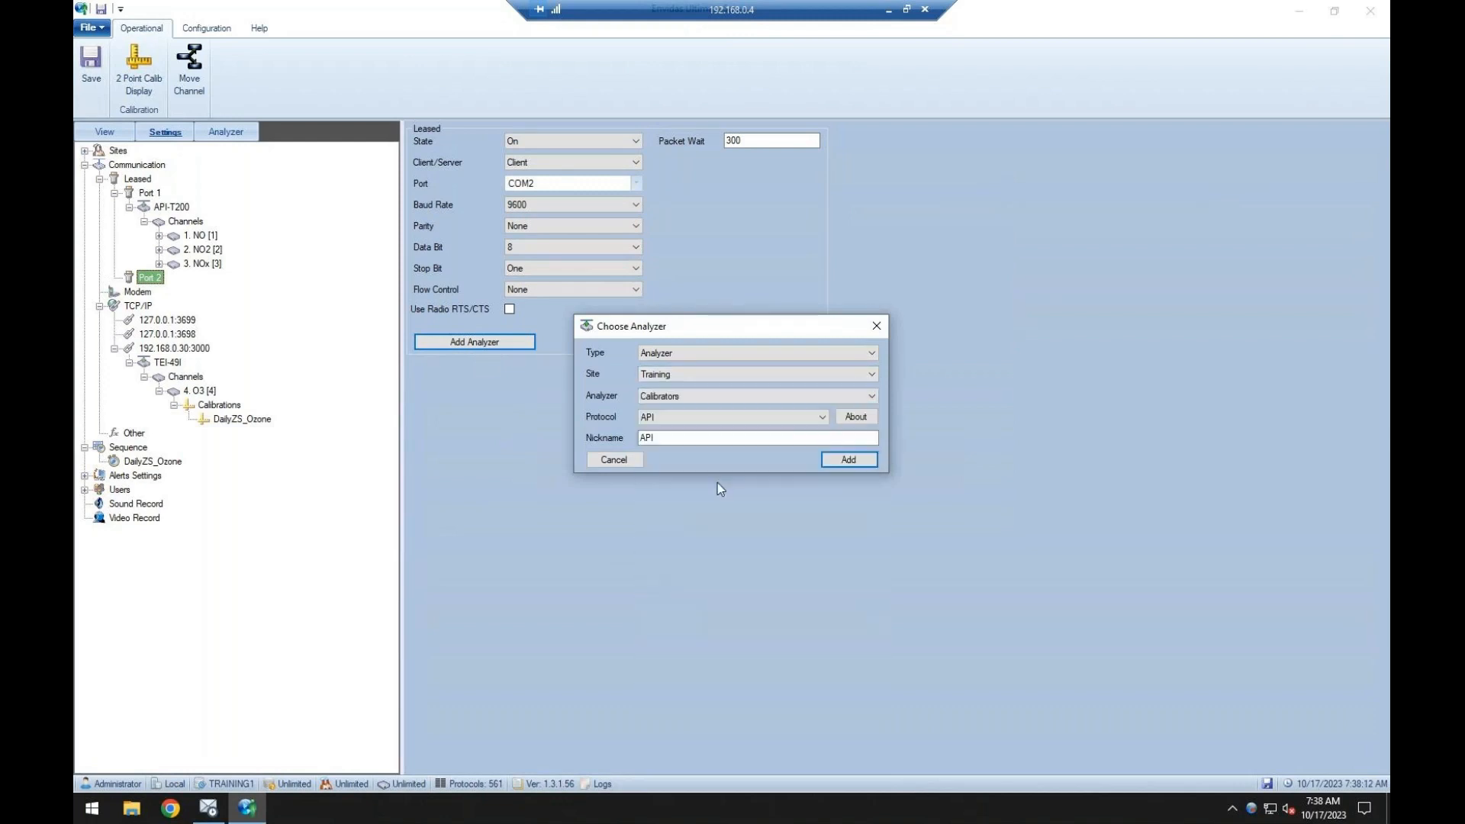
left_click(679, 422)
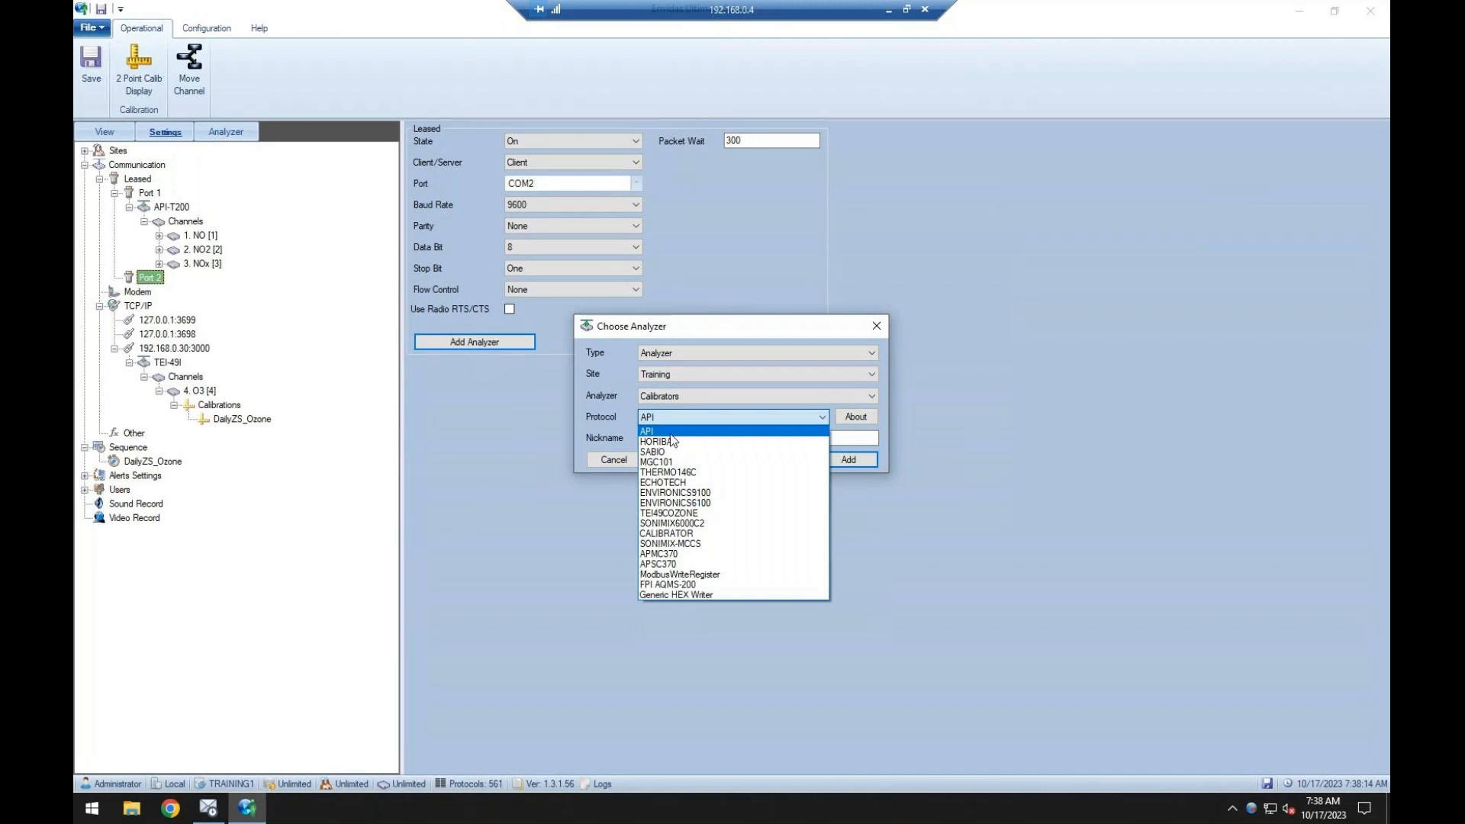
left_click(671, 434)
left_click(707, 438)
type("-")
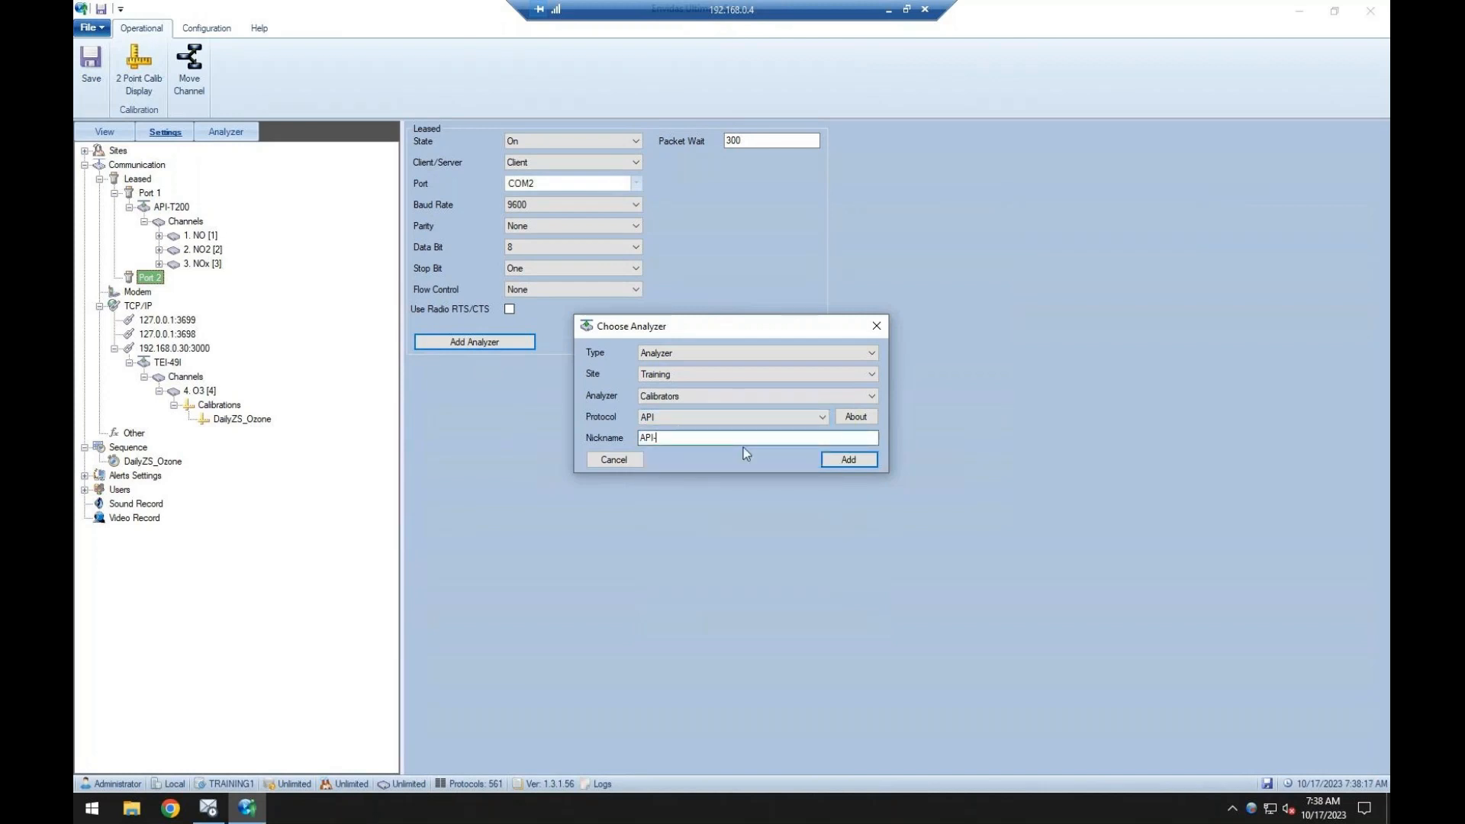
type("T700")
left_click(848, 461)
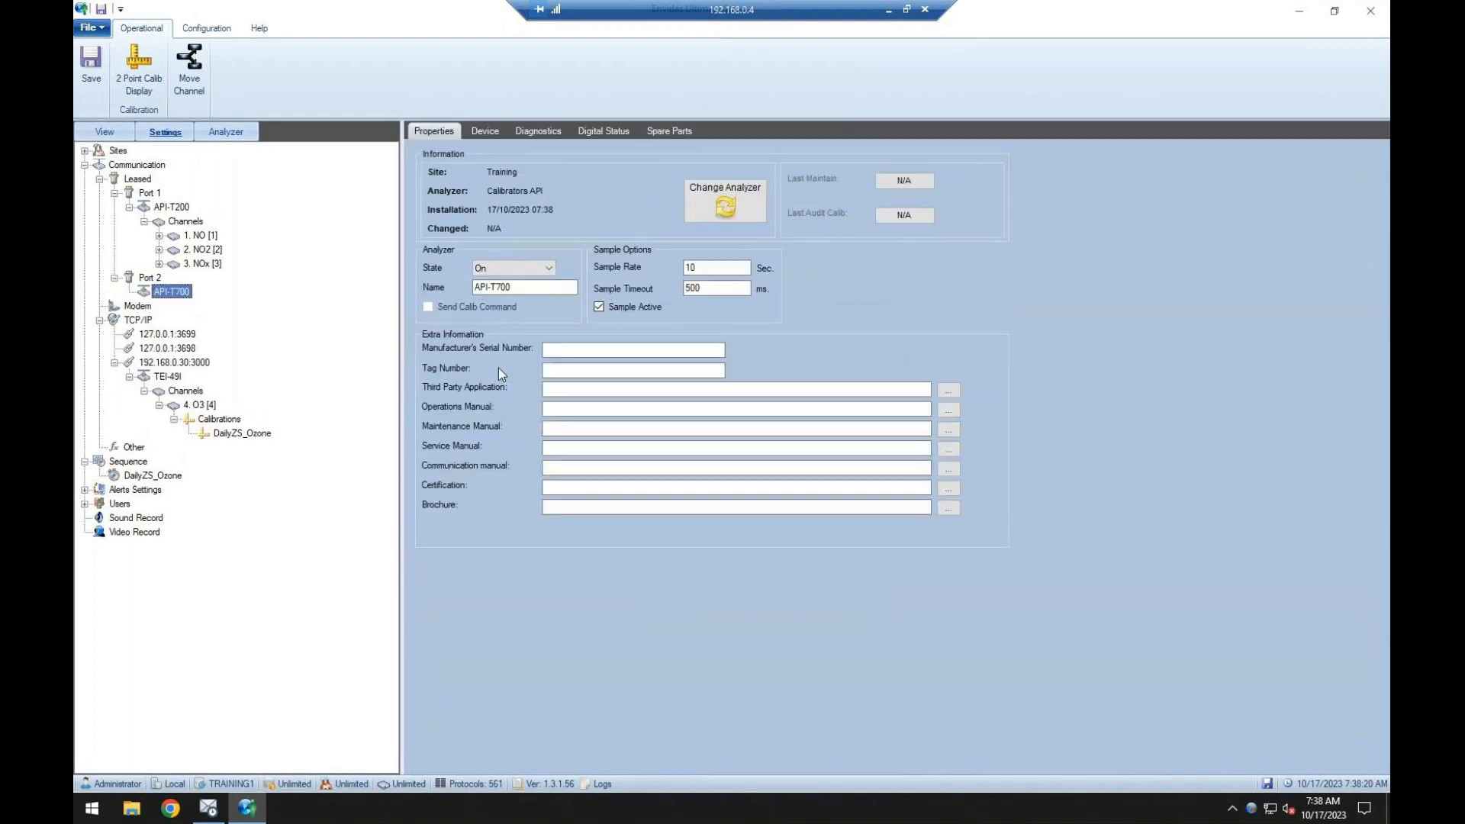
Set the API-T700's device ID to 700, enable Send Set Mode Command and the reset command C STANDBY, and save.
left_click(487, 132)
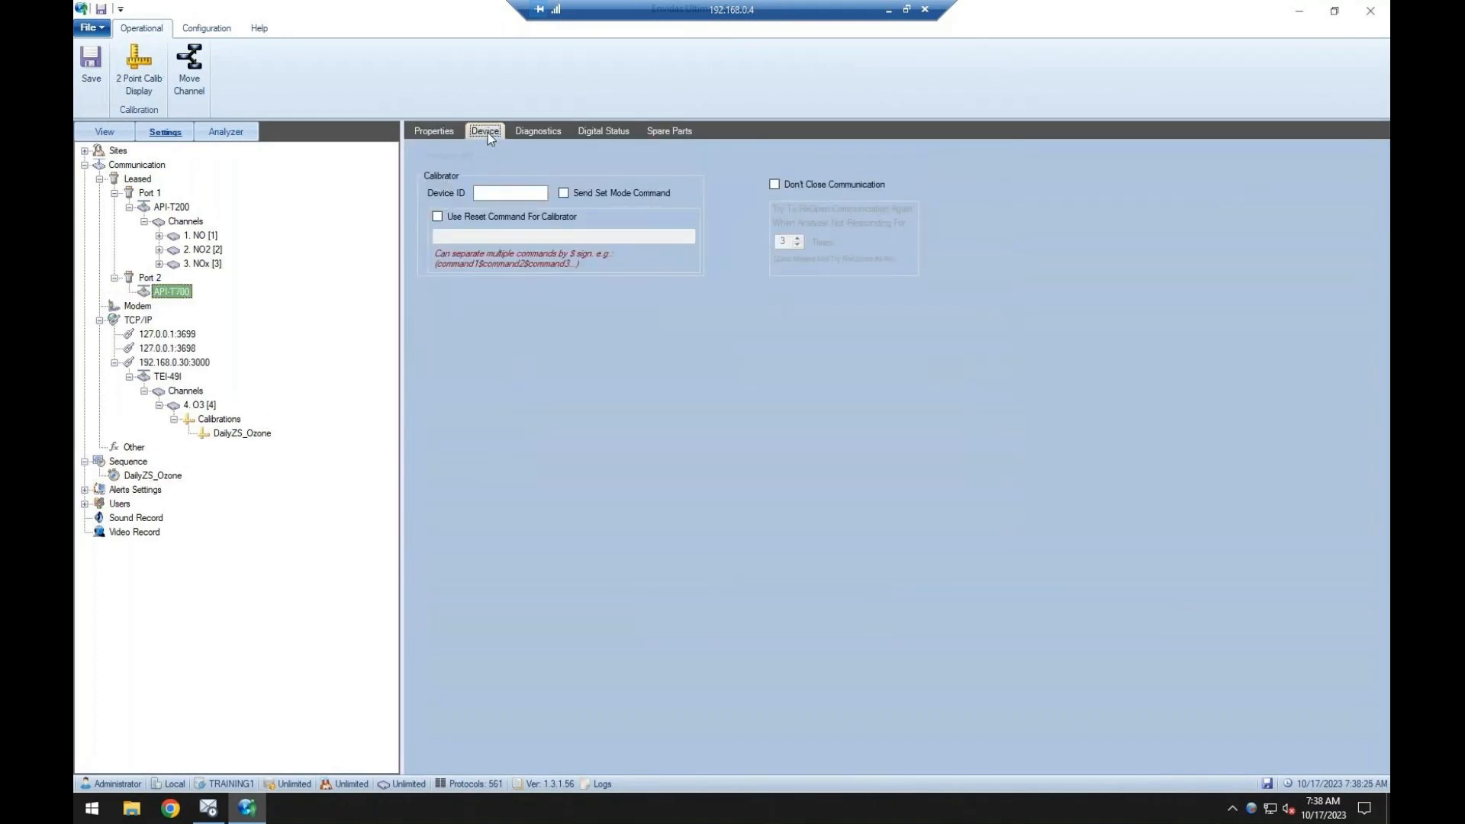
key("Tab")
type("700")
left_click(581, 194)
left_click(464, 217)
left_click(515, 237)
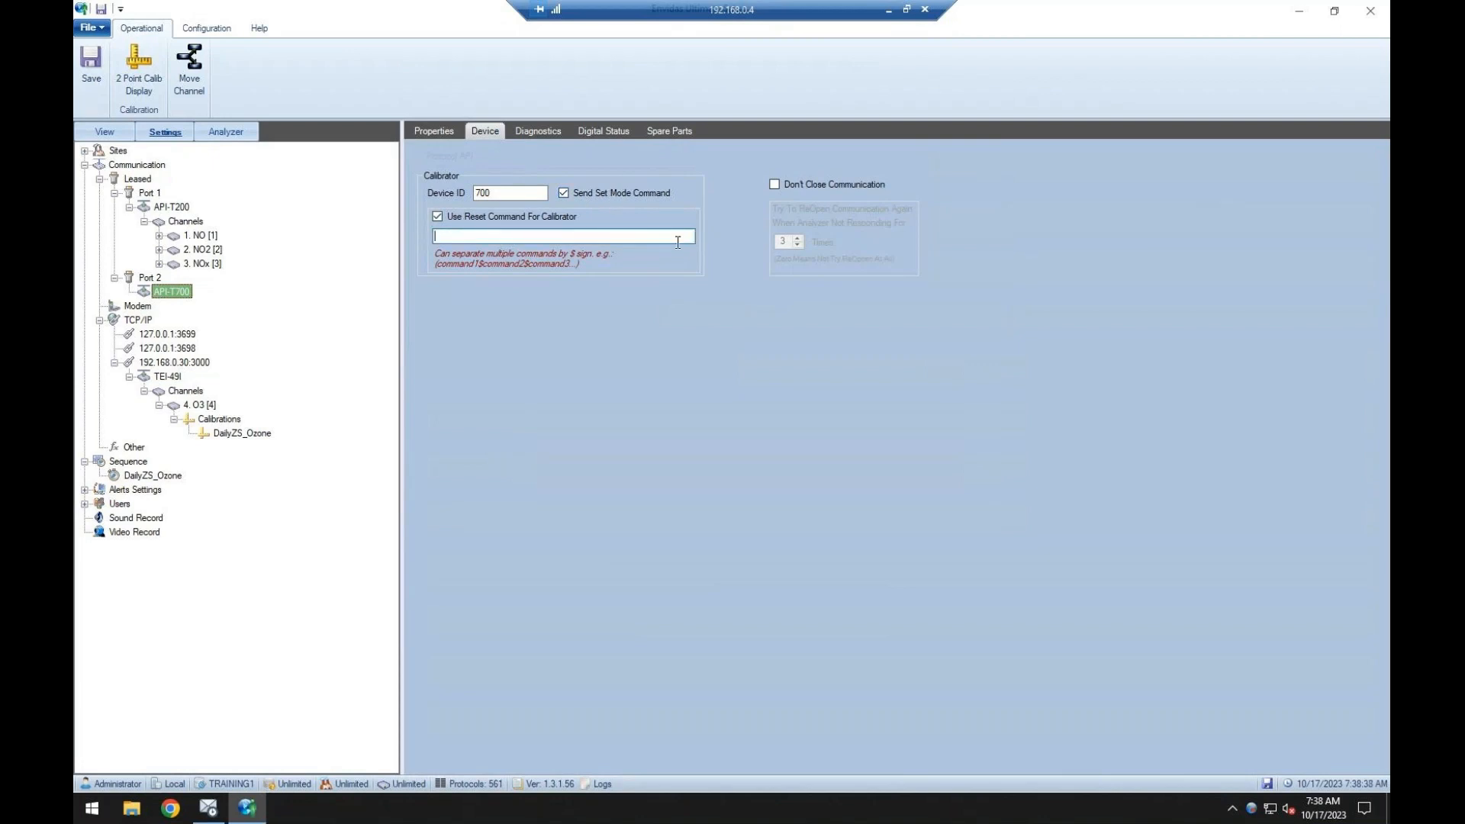
type("C STANDBY")
left_click(91, 62)
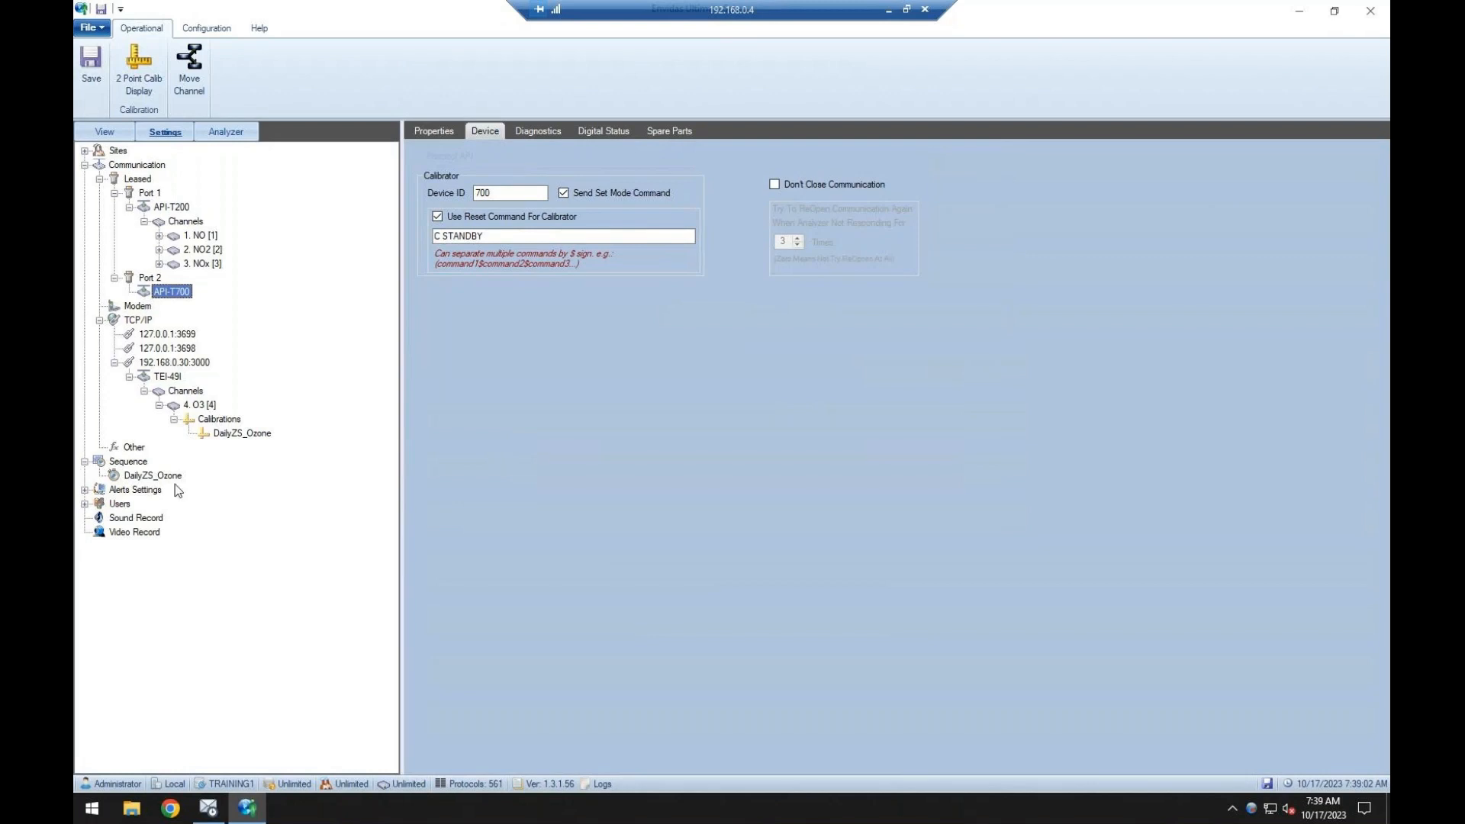
In the DailyZS_Ozone sequence, disable Send Analyzer Calibration Commands, enable Send Calibrator Command with API-T700 as the calibrator, and save.
left_click(145, 476)
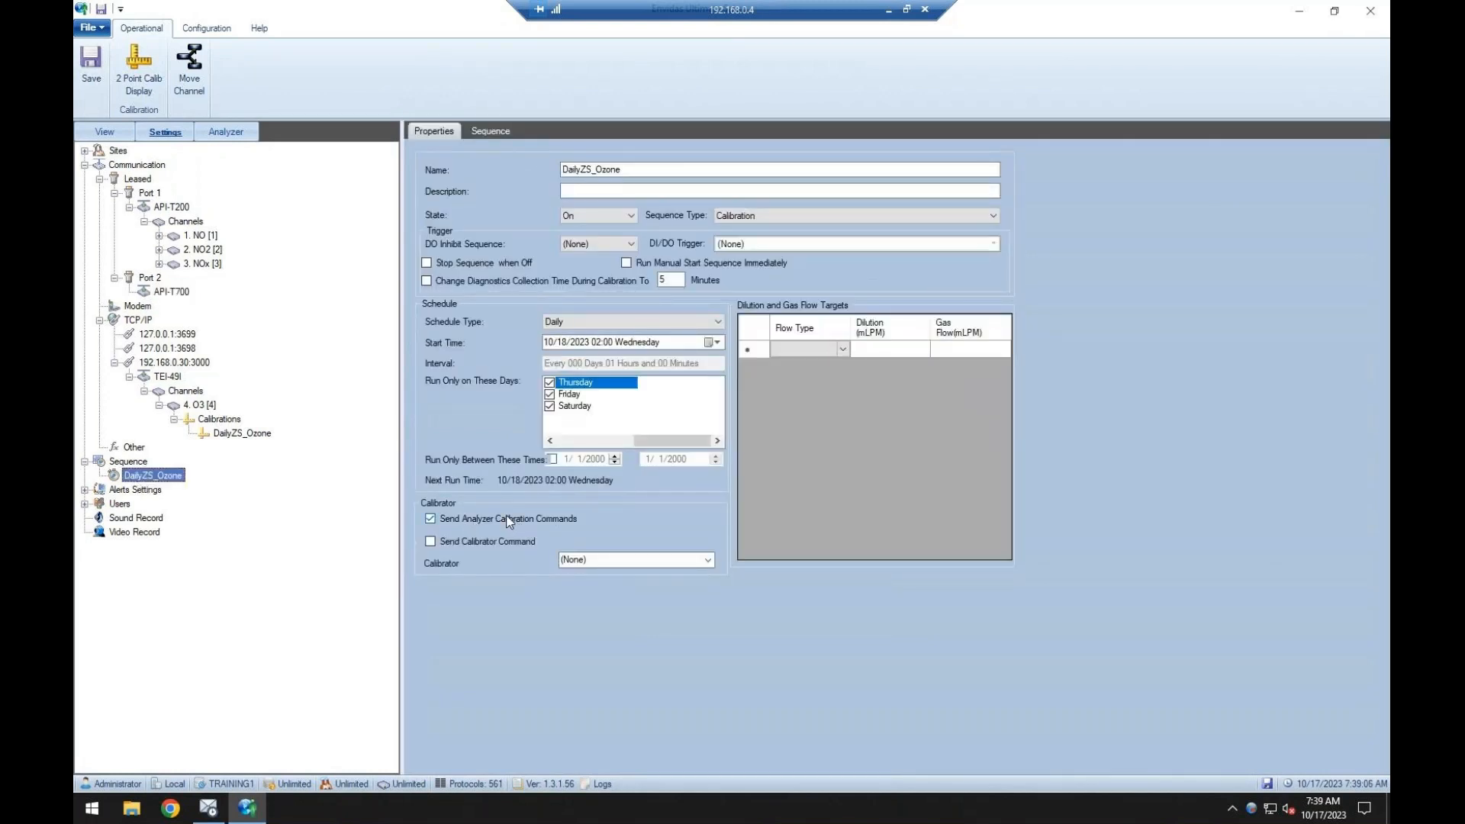
left_click(521, 519)
left_click(710, 563)
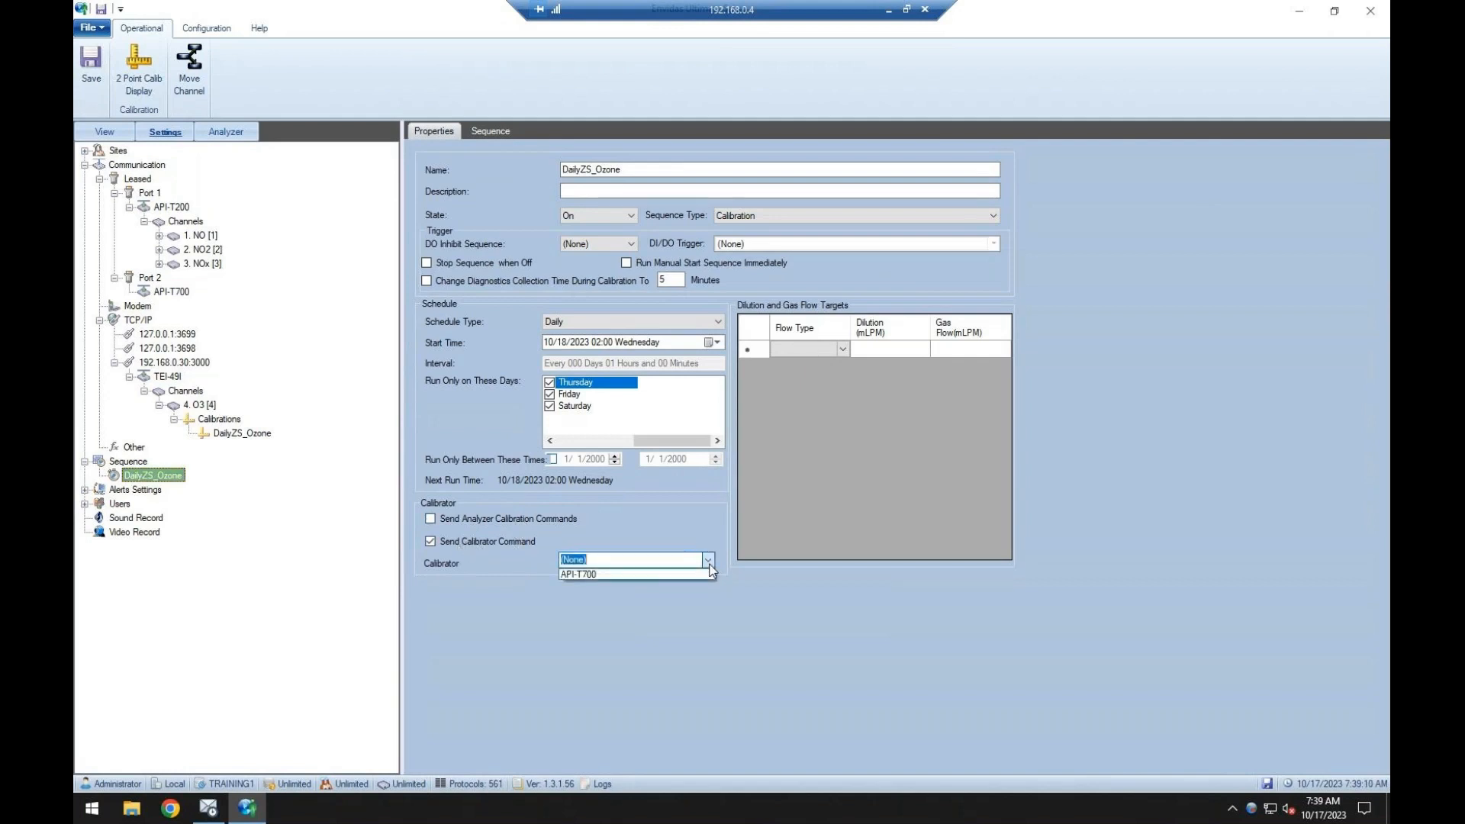
left_click(583, 575)
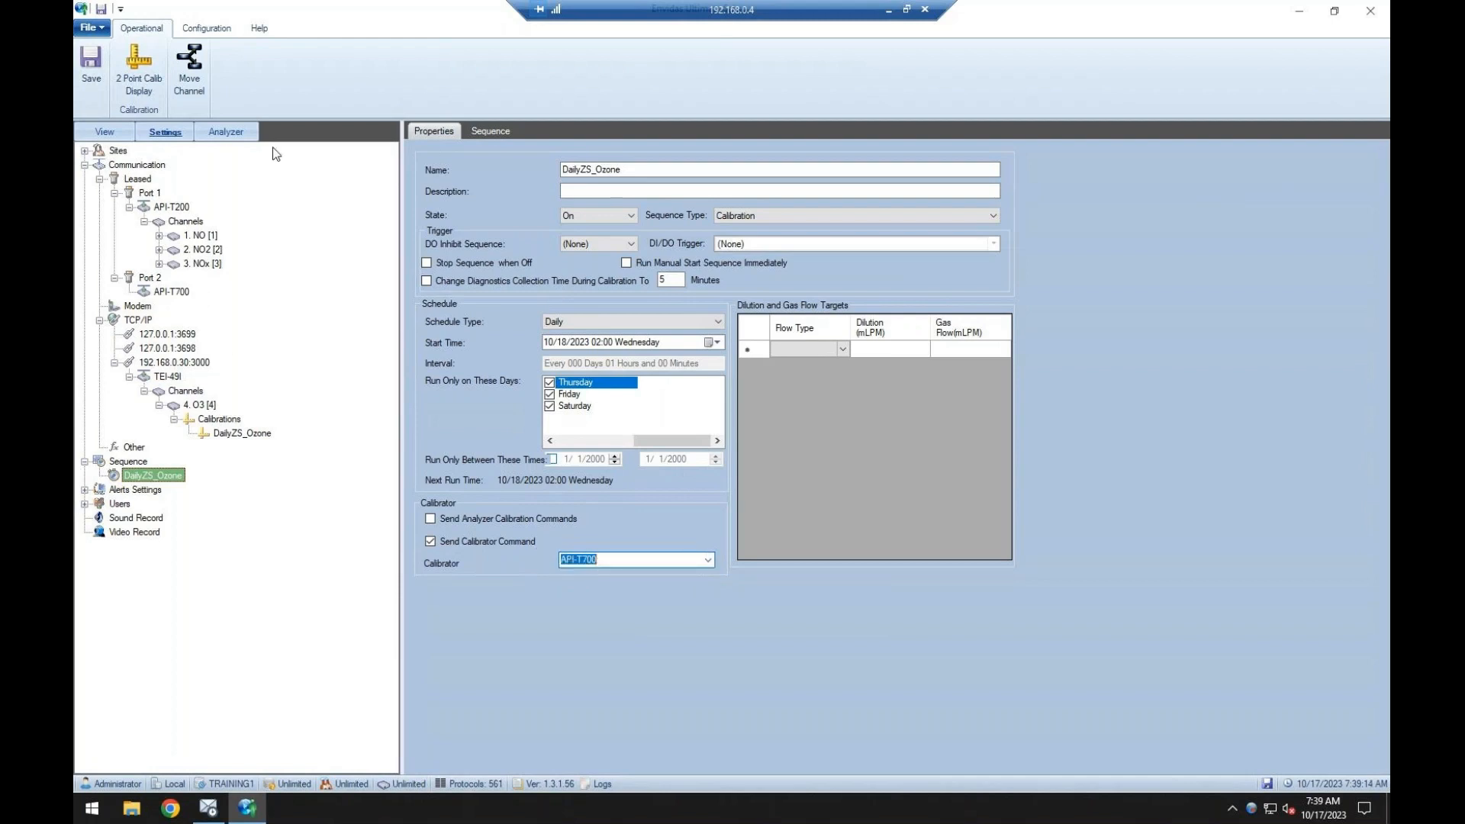
left_click(88, 69)
Set the calibrator command of the sequence's Zero phase to C GENERATE 0 PPB OZONE.
left_click(490, 130)
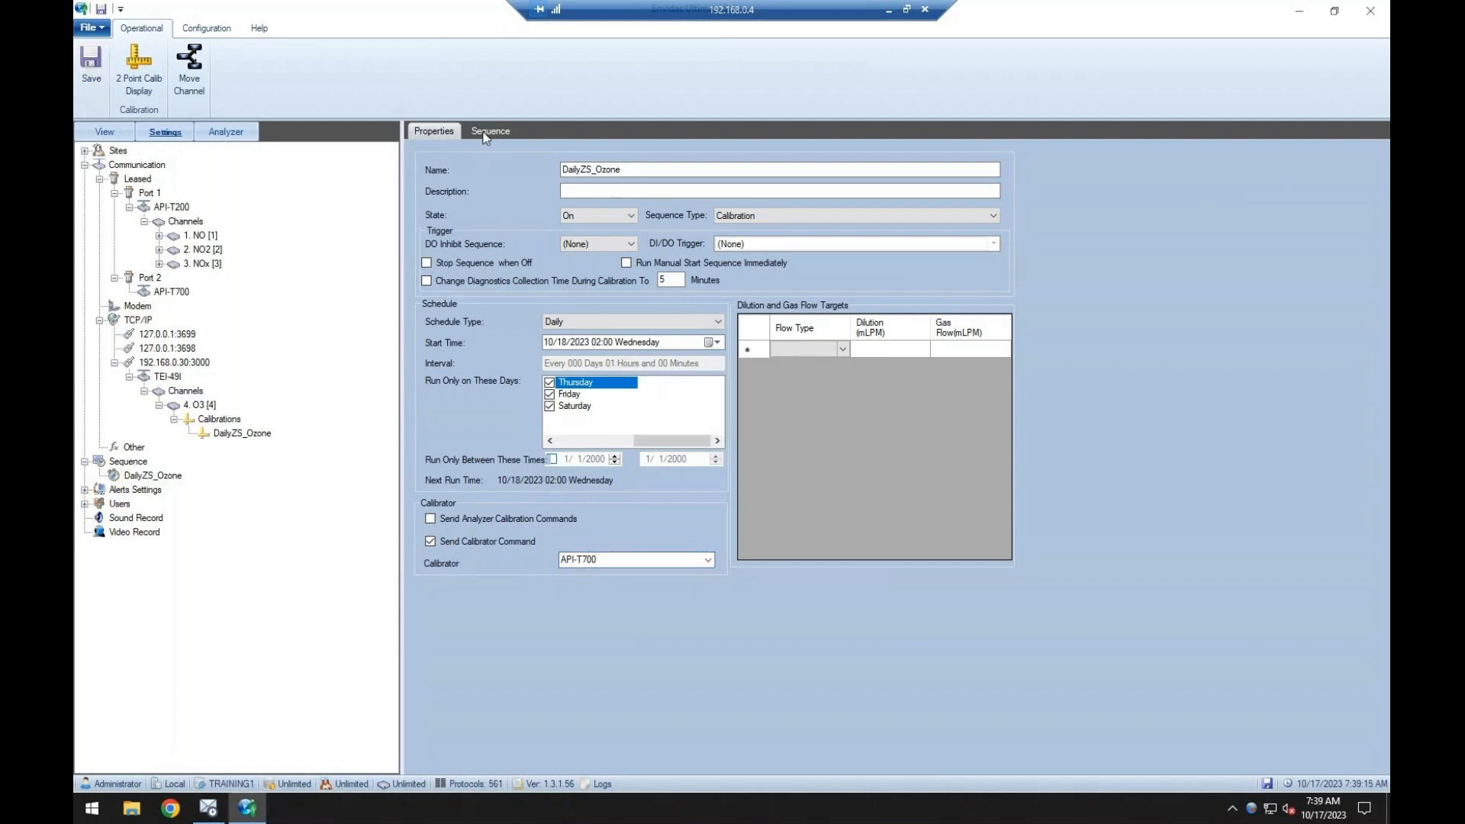
left_click(666, 247)
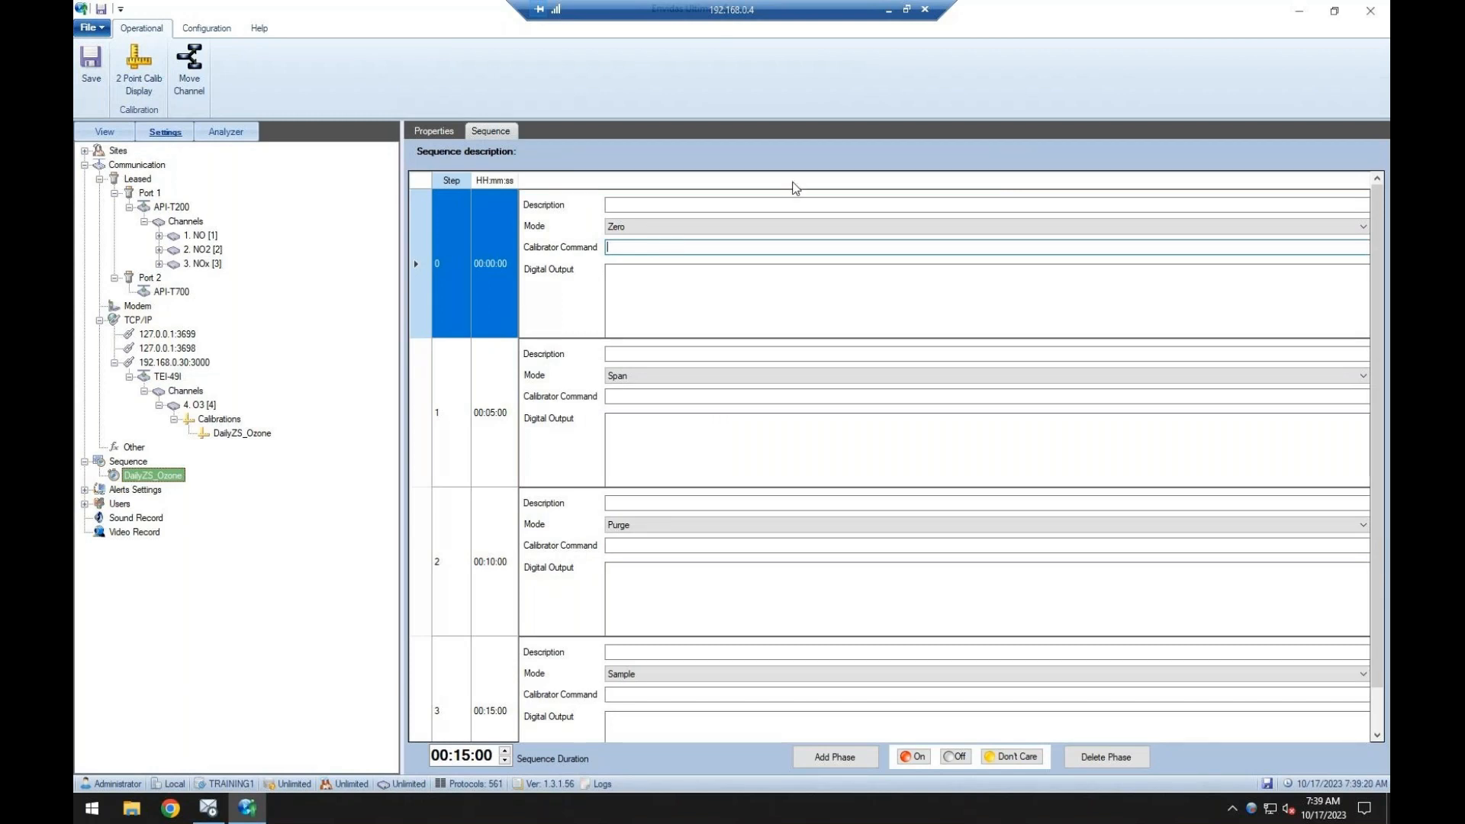
type("CE GENERATE")
key("BackSpace")
key("BackSpace")
key("BackSpace")
key("BackSpace")
key("BackSpace")
key("BackSpace")
key("BackSpace")
key("BackSpace")
type("GENERAT")
type("O")
key("BackSpace")
type("E")
type("0")
type("B OZON")
Set the calibrator command of the Span phase to C GENERATE 300 PPB OZONE.
left_click(667, 397)
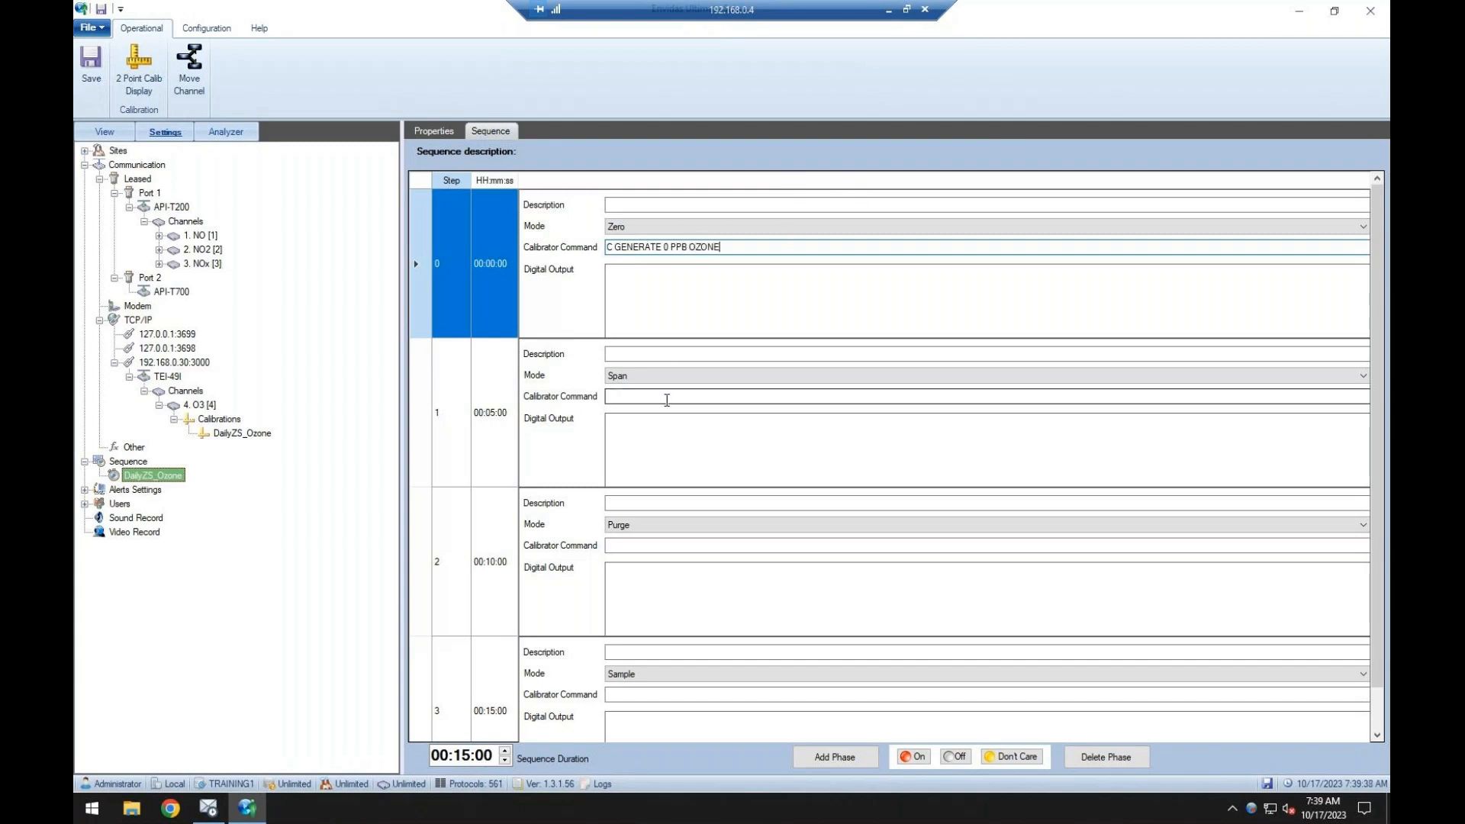
type("CE GEN")
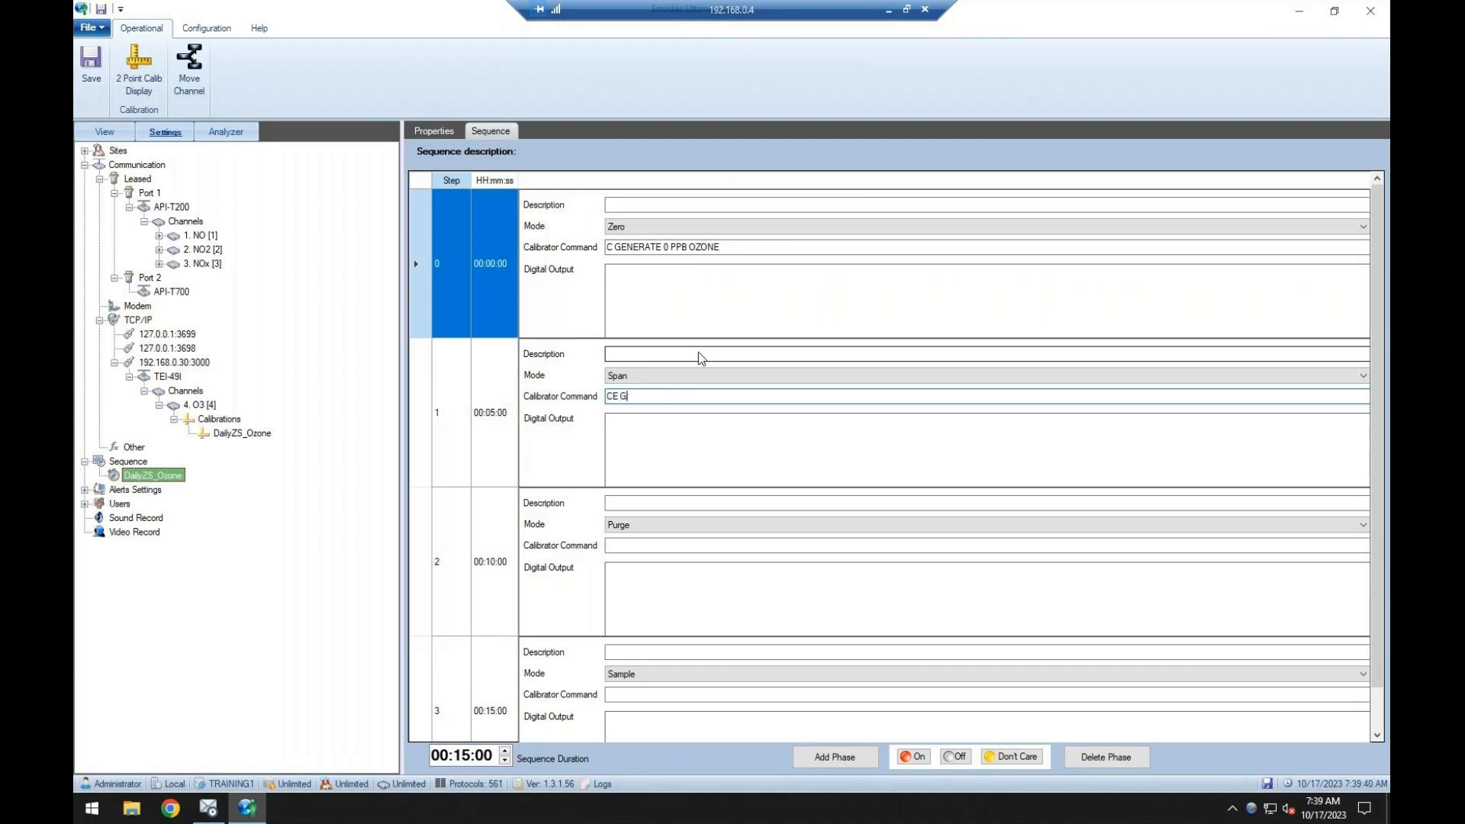
key("BackSpace")
key("BackSpace")
key("BackSpace")
key("BackSpace")
key("BackSpace")
type("GENERATE 300 PPB OZONE")
Set the calibrator command of both the Purge and Sample phases to C STANDBY and save the sequence.
left_click(641, 545)
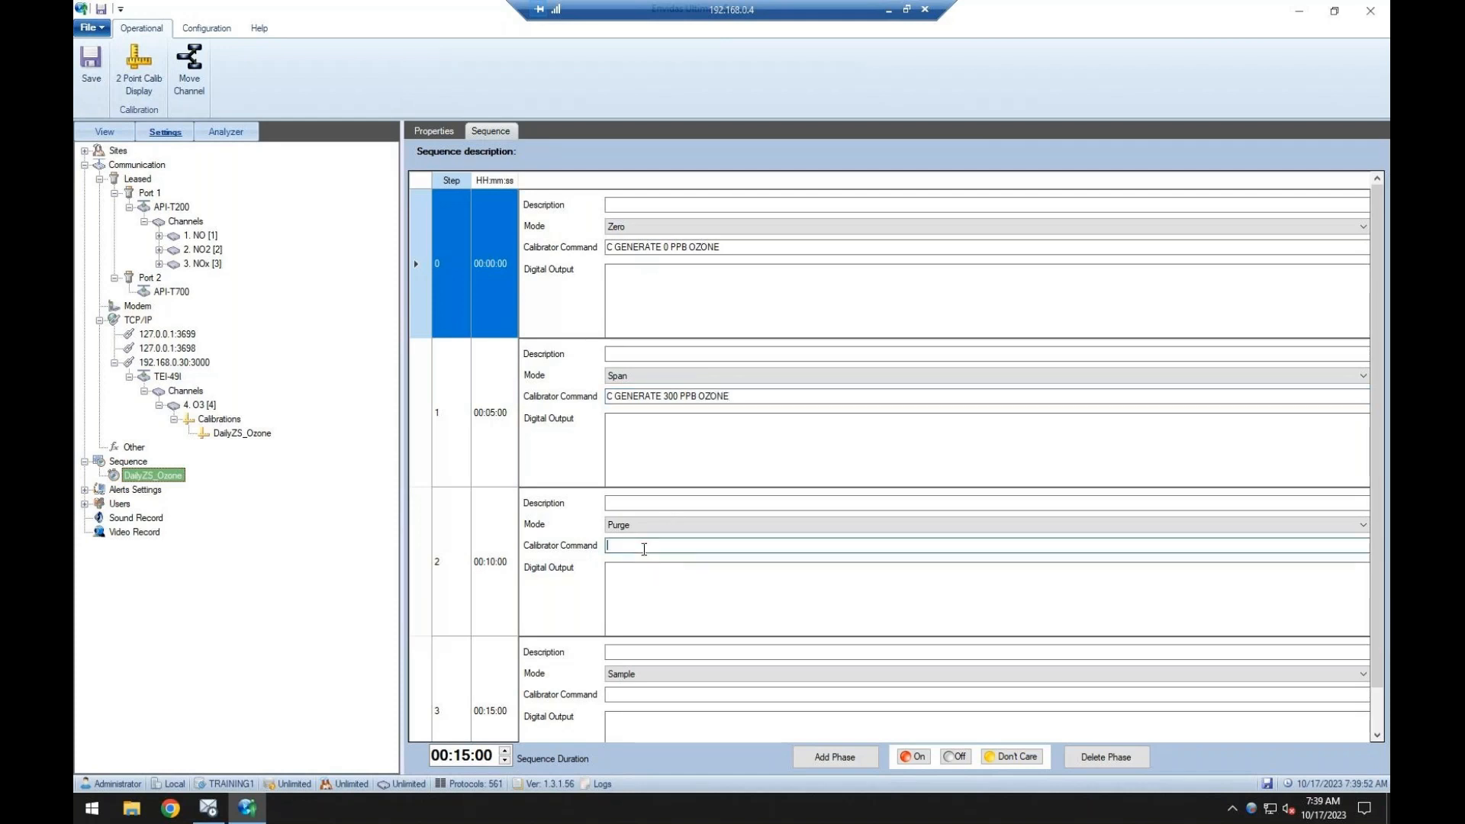
type("C STANDBY")
left_click(643, 695)
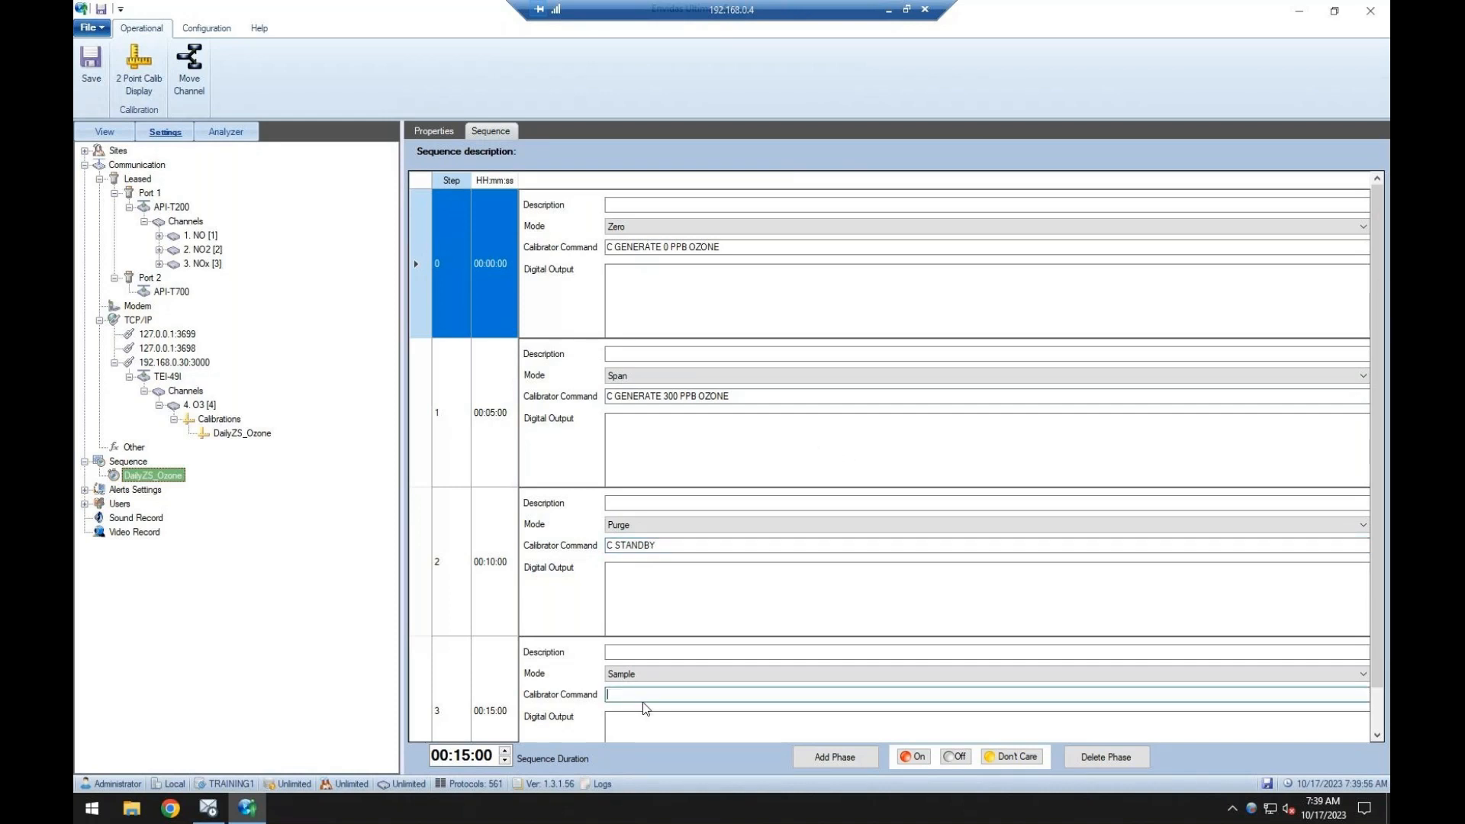
type("C STANDBY")
left_click_drag(678, 547, 586, 540)
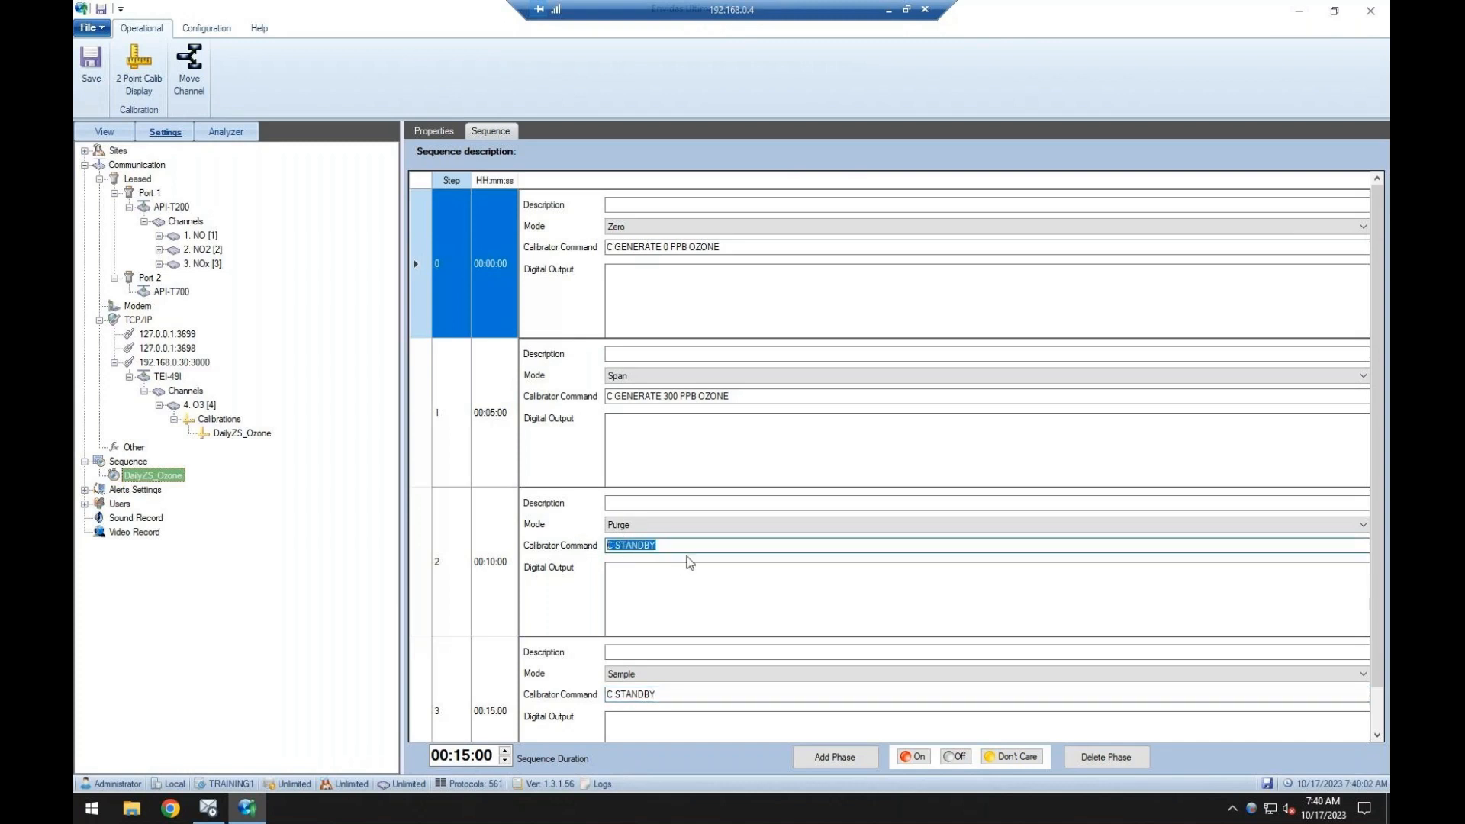
left_click_drag(676, 699, 603, 696)
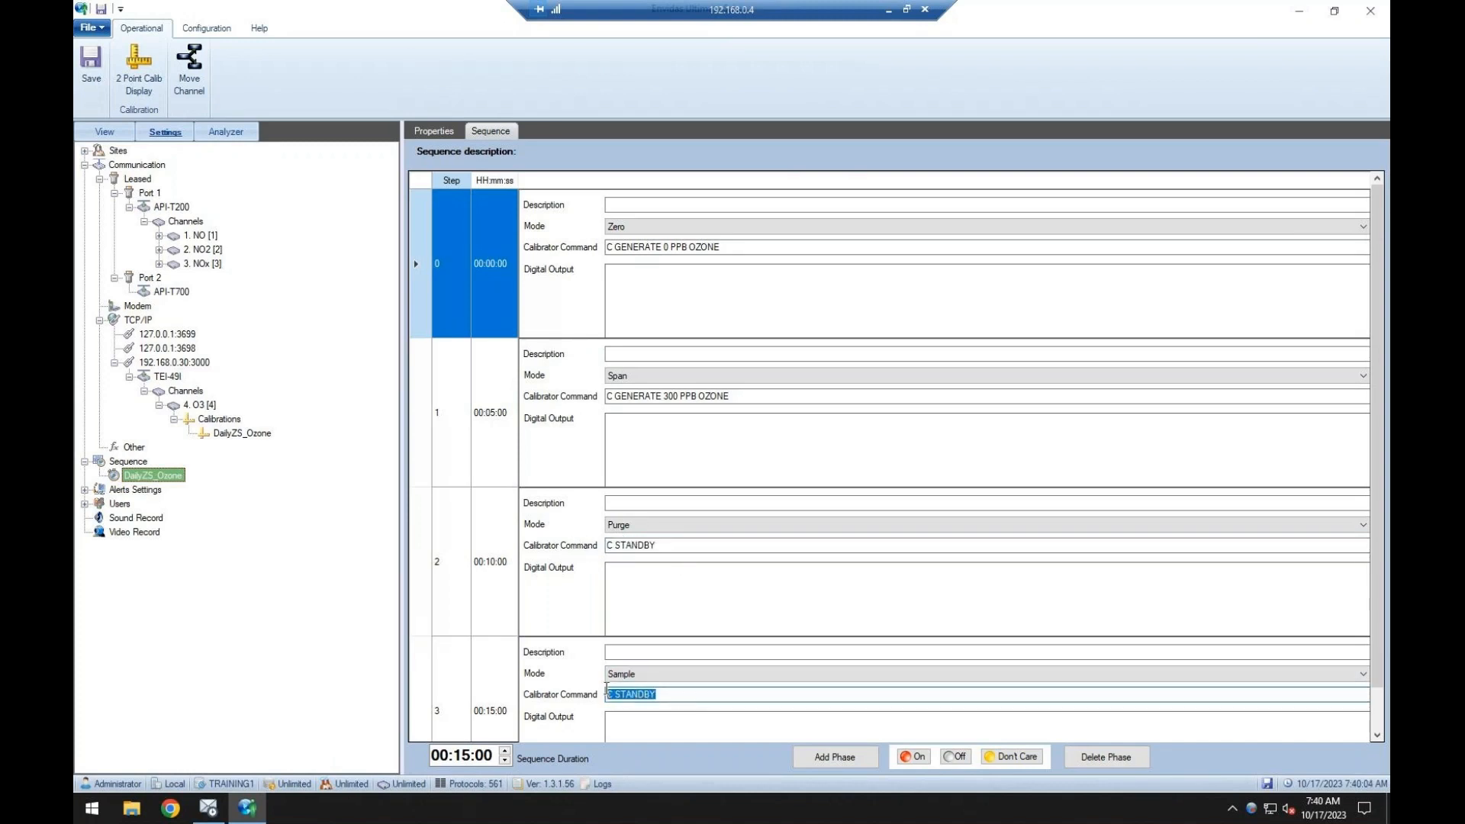
left_click_drag(1381, 603, 1381, 645)
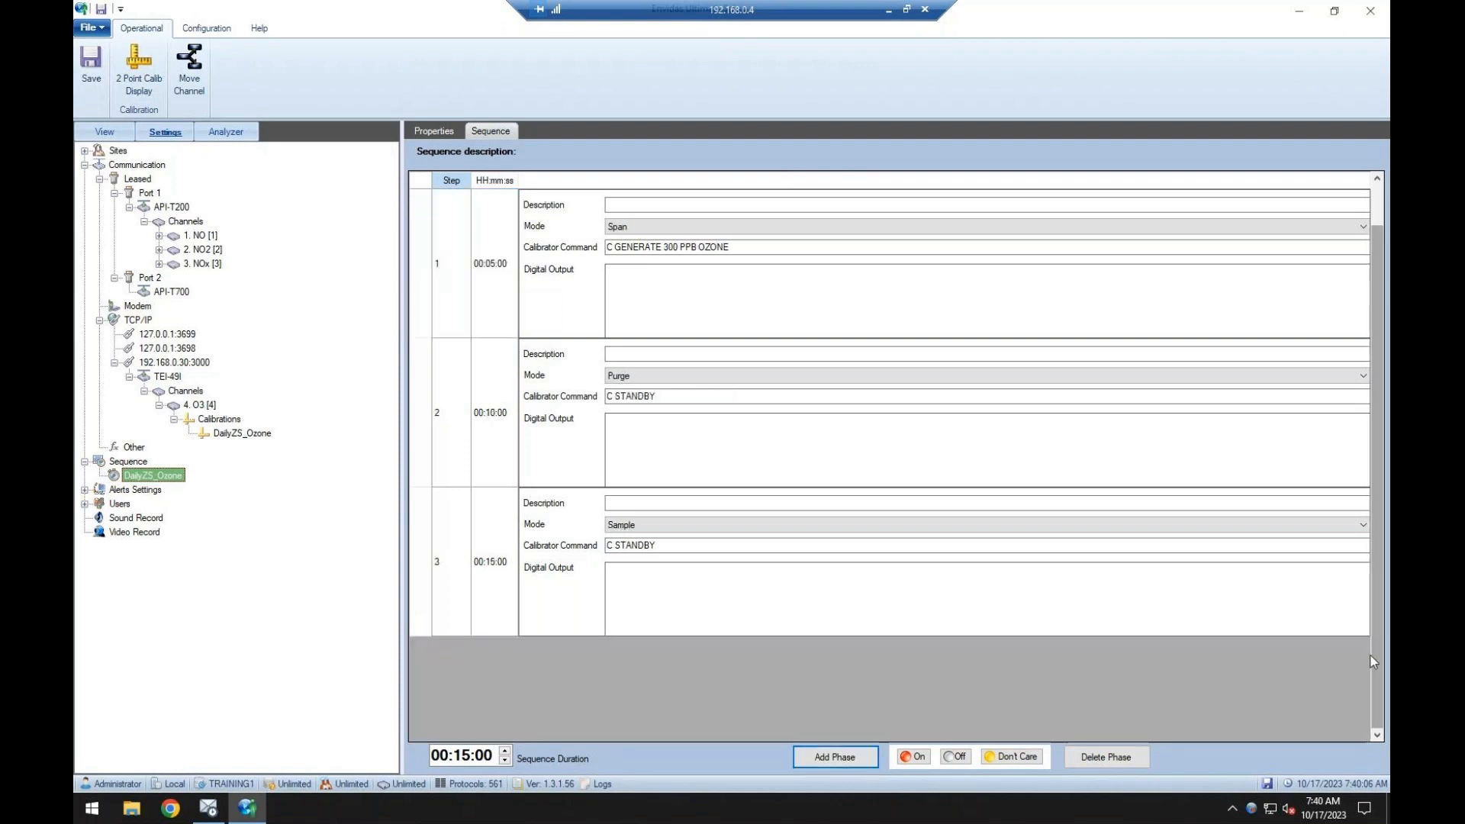
left_click(91, 71)
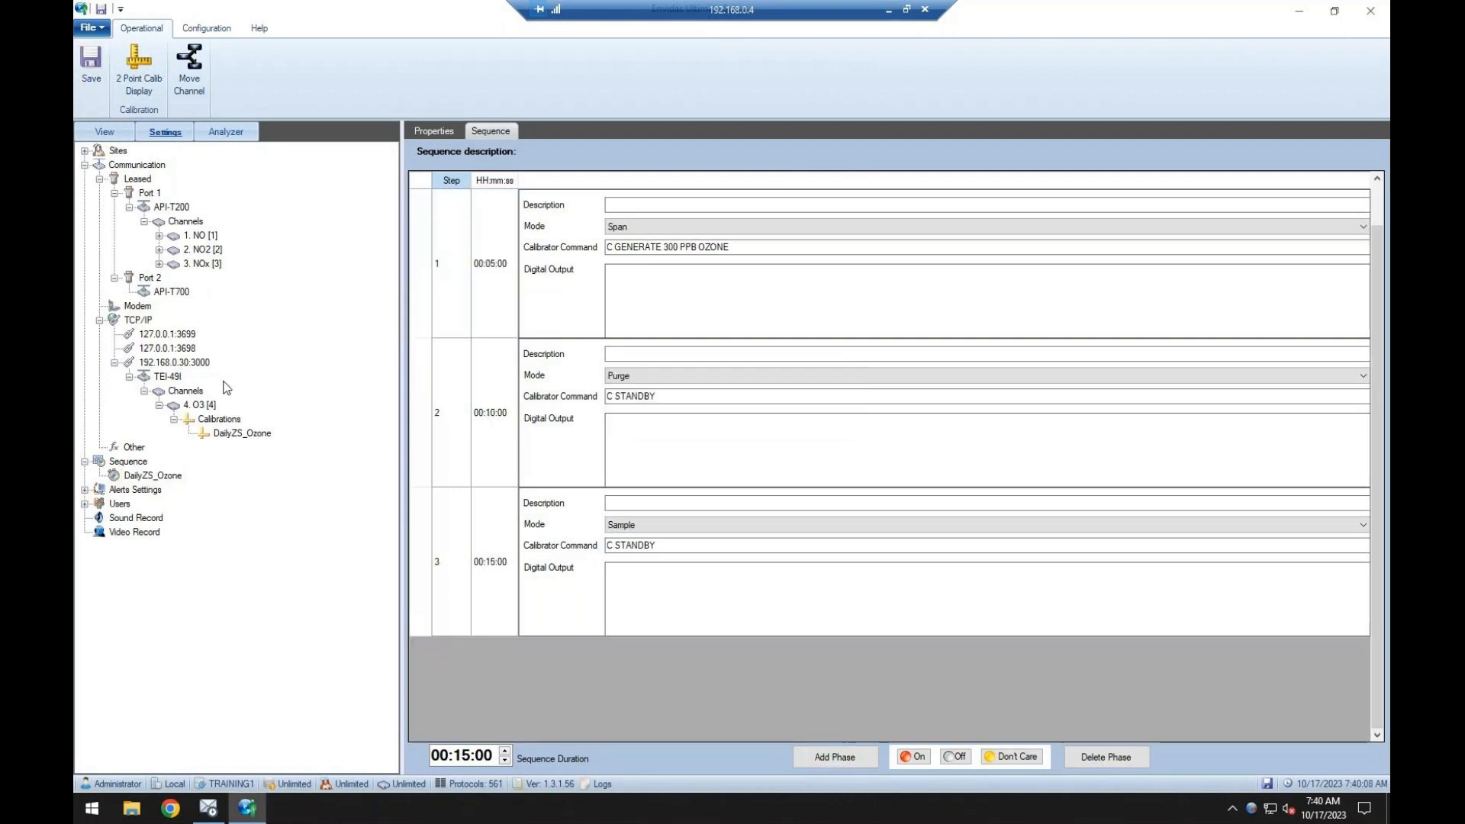
Disable Send Calib Command for the TEI-49I analyzer and save.
left_click(165, 377)
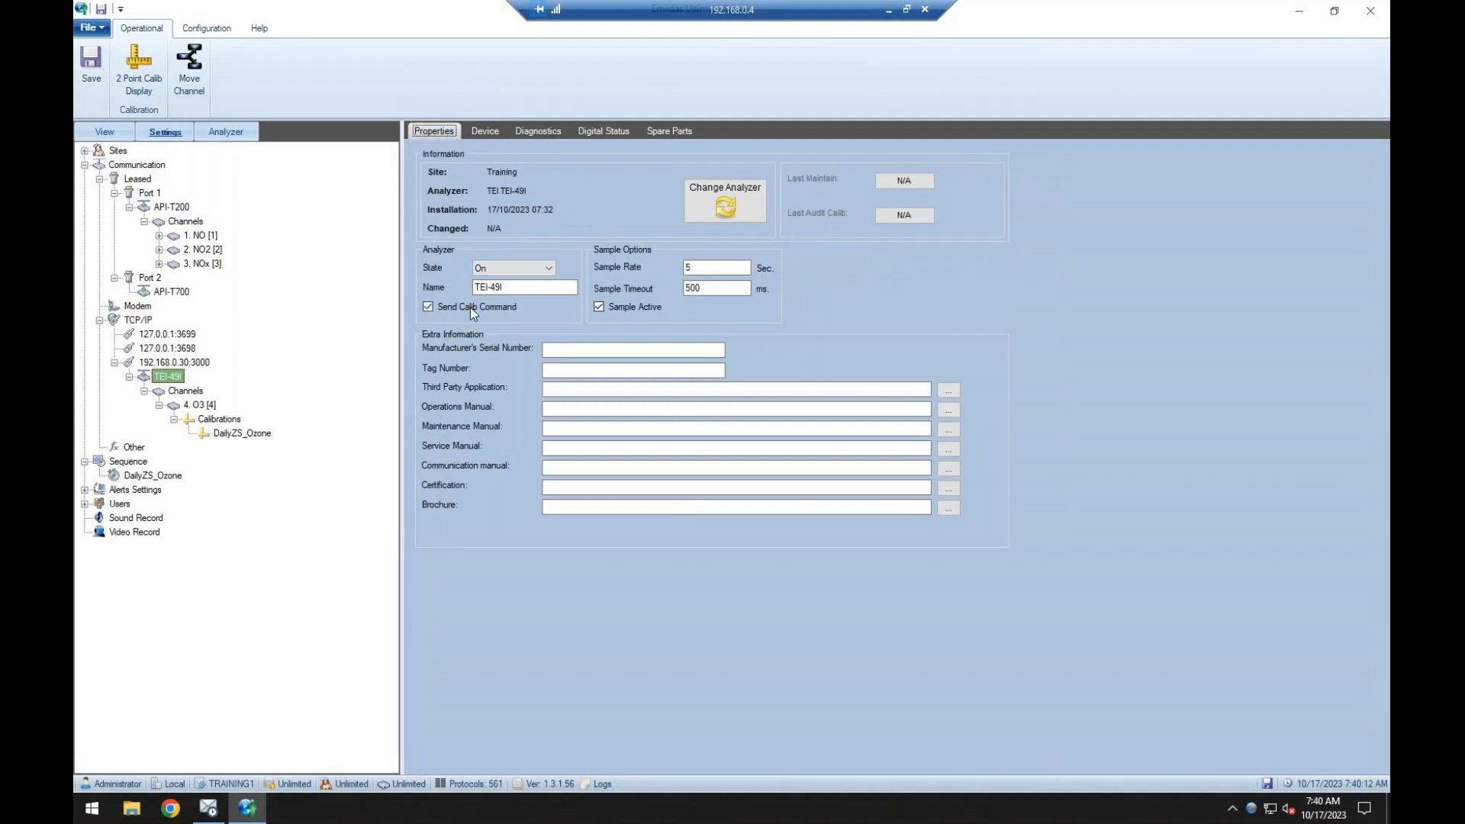
left_click(472, 307)
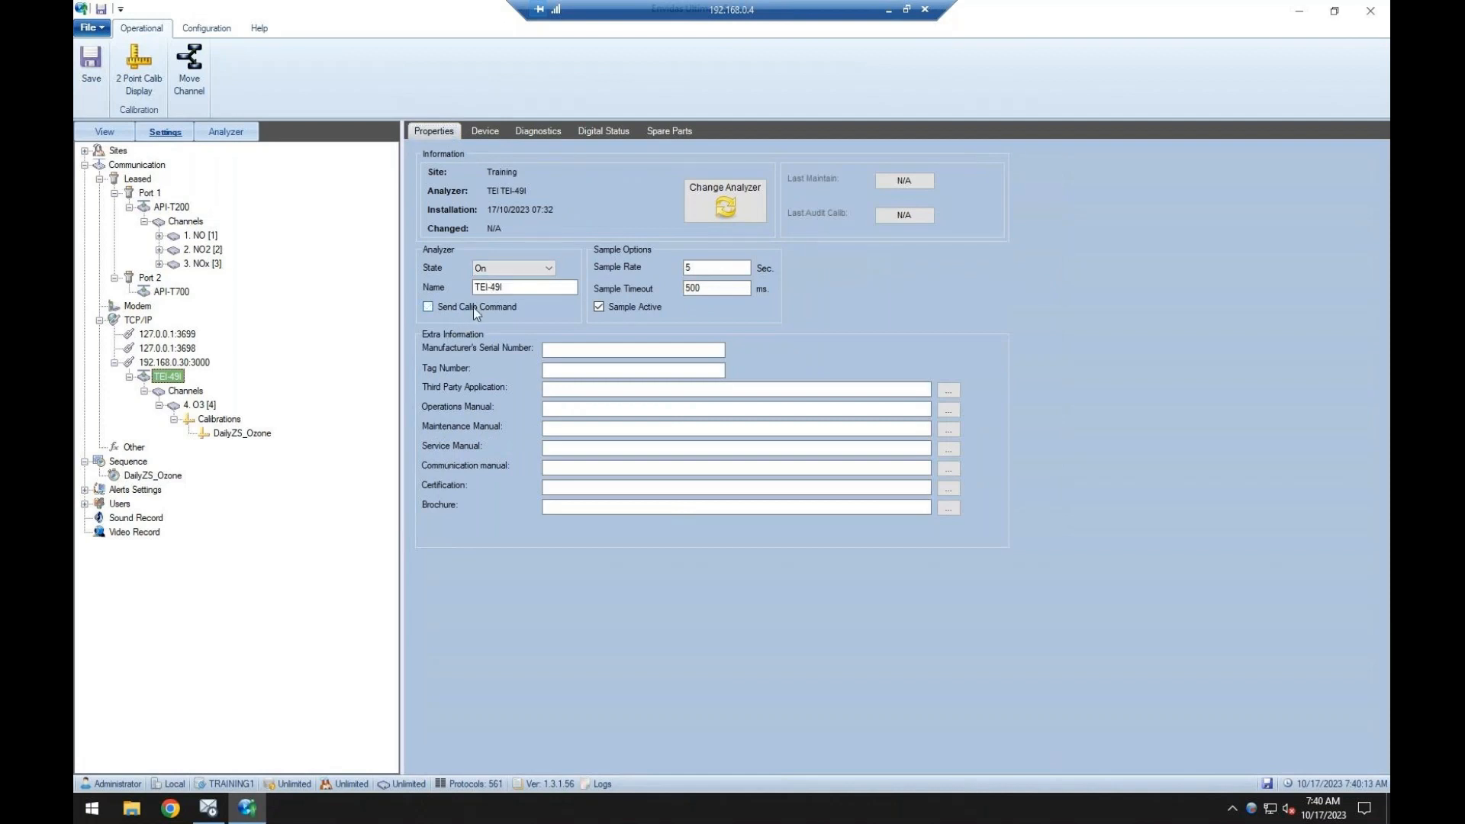
left_click(91, 65)
Review the DailyZS_Ozone phase commands and the API-T700 calibrator's device settings.
left_click(168, 477)
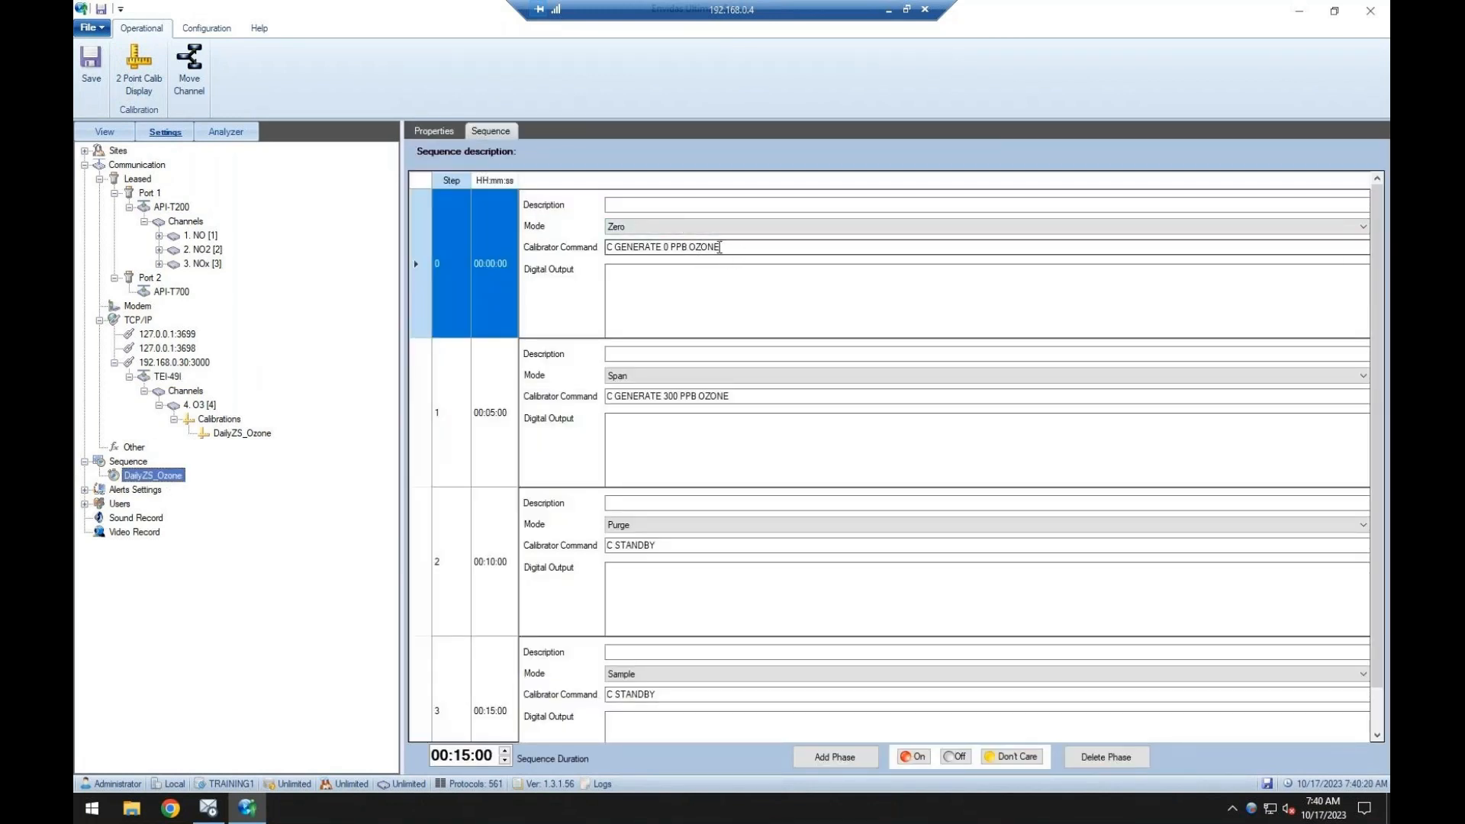
left_click_drag(729, 247, 599, 237)
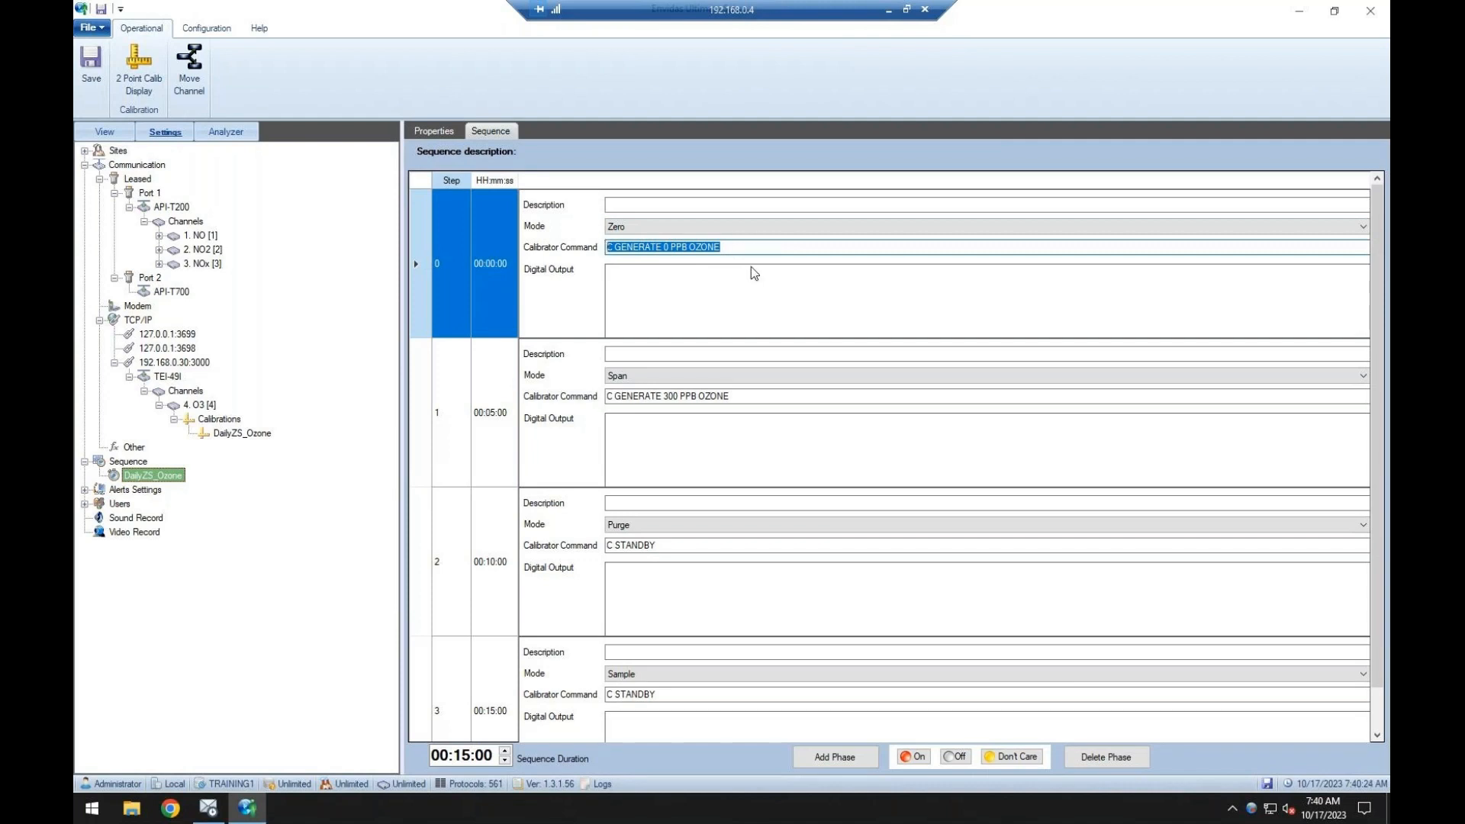
left_click(169, 293)
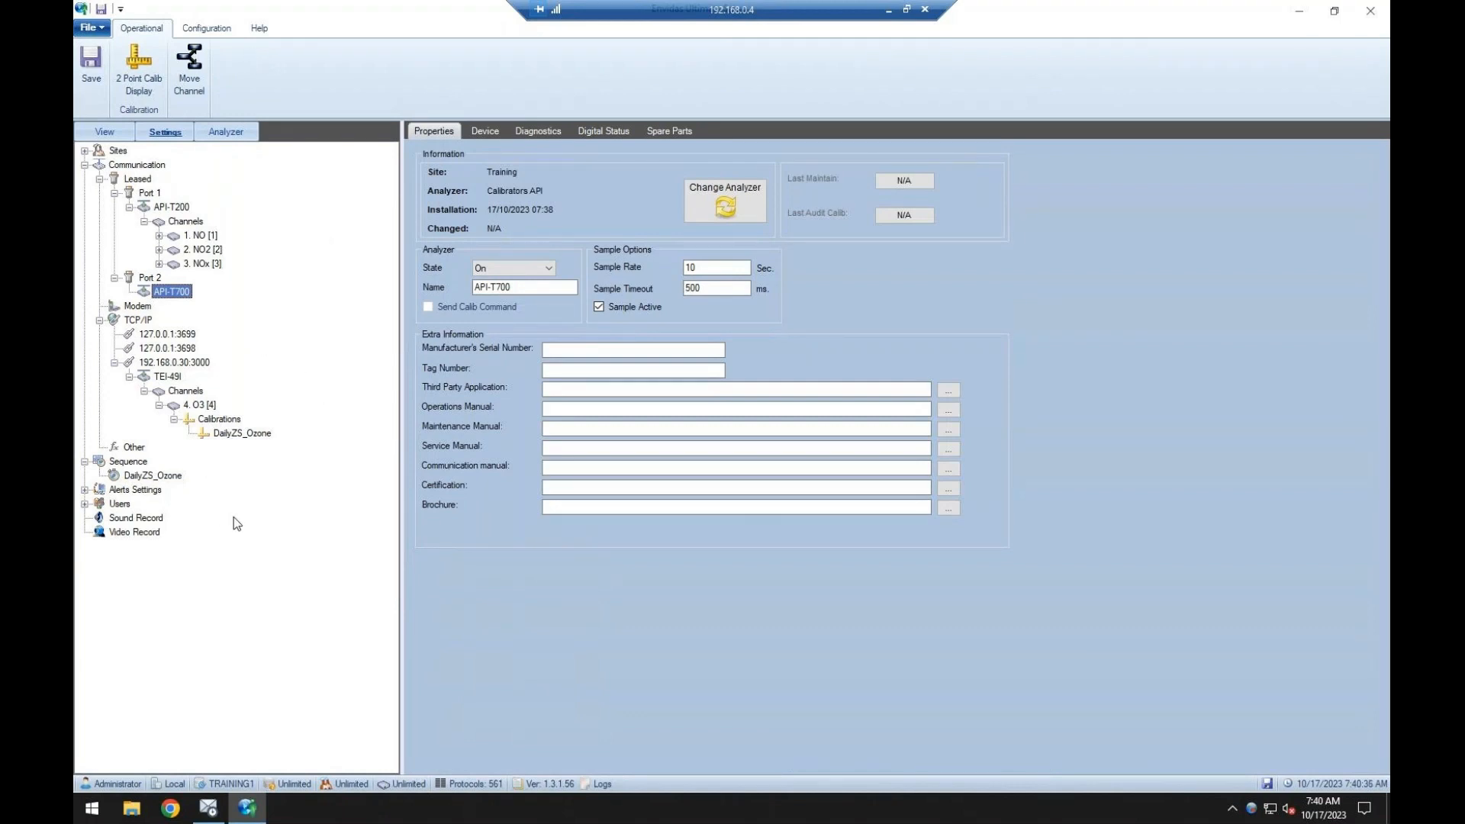
left_click(486, 131)
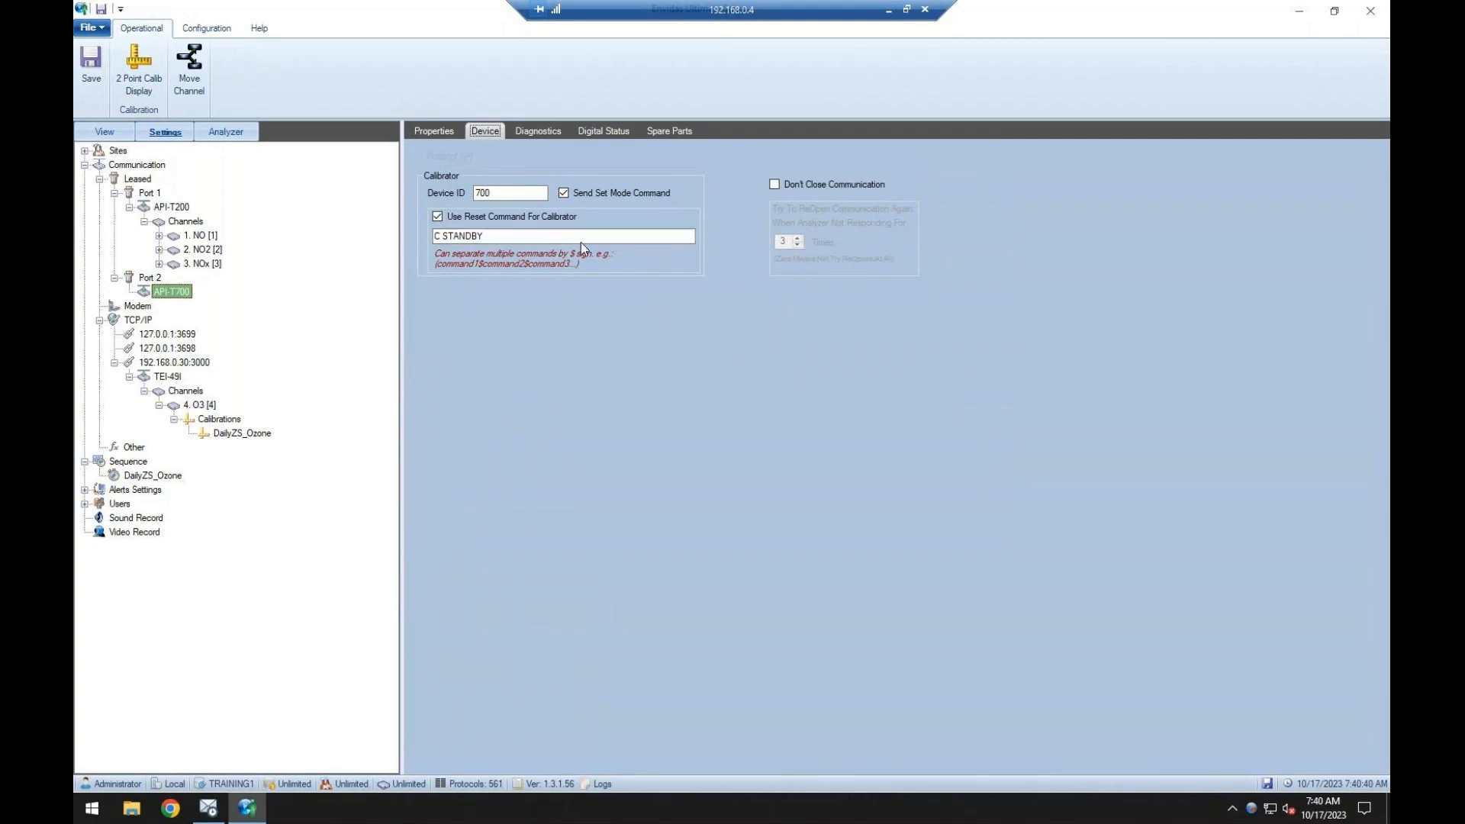
Expand the alert settings and view the email server settings.
double_click(139, 489)
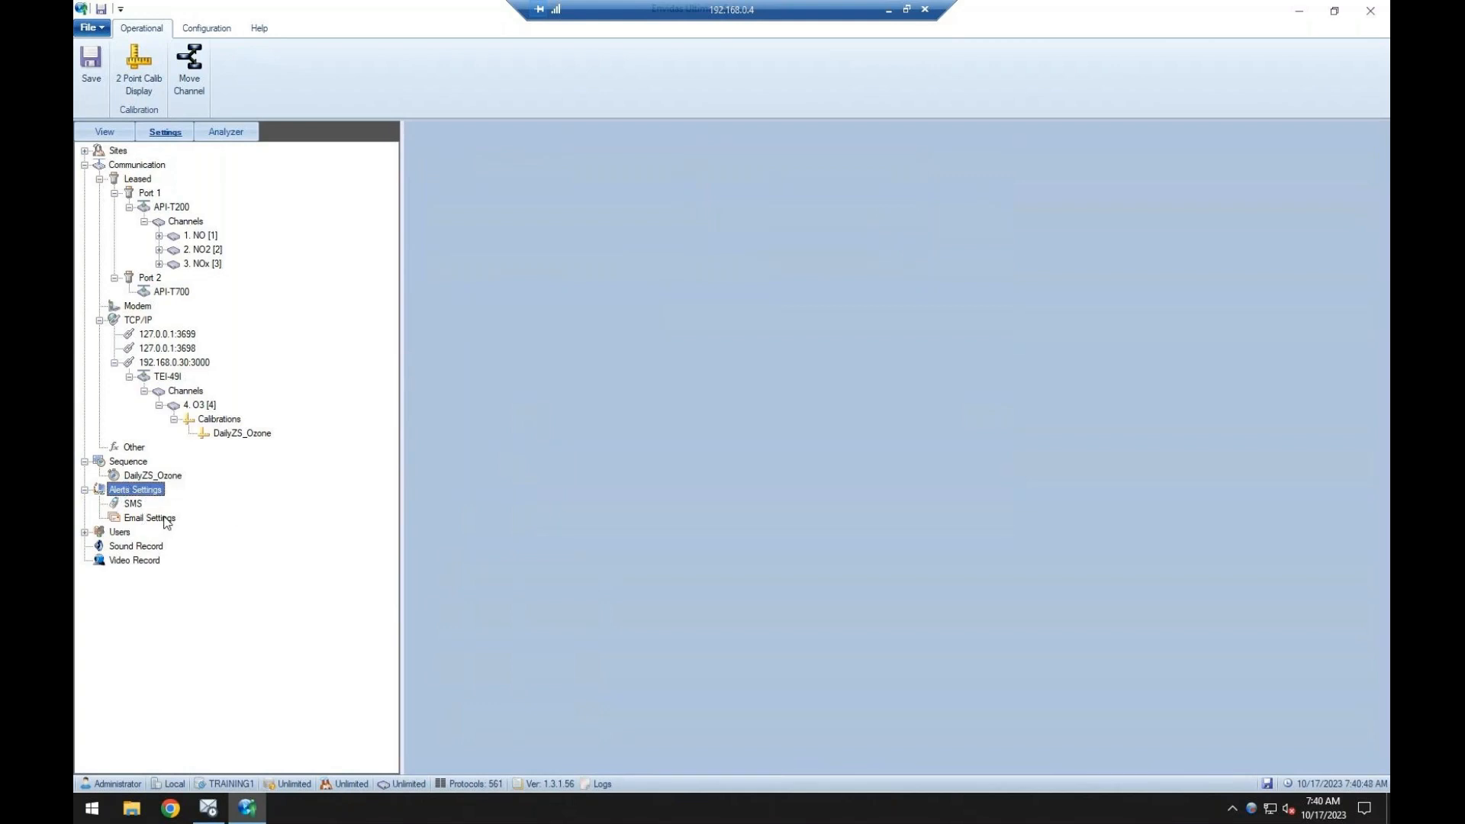
left_click(164, 519)
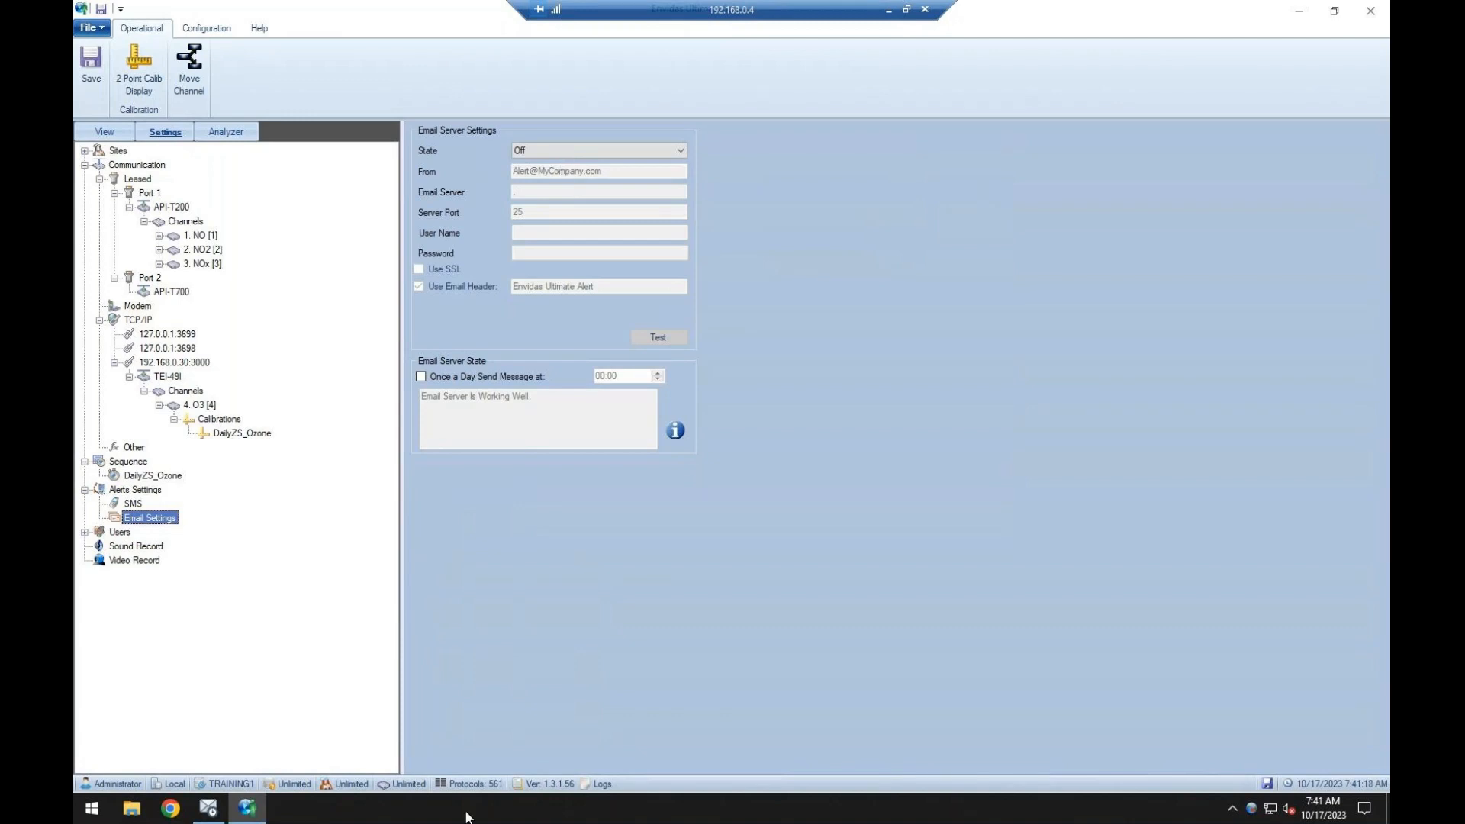
Save the configuration and start the Envidas service.
left_click(90, 70)
right_click(1252, 809)
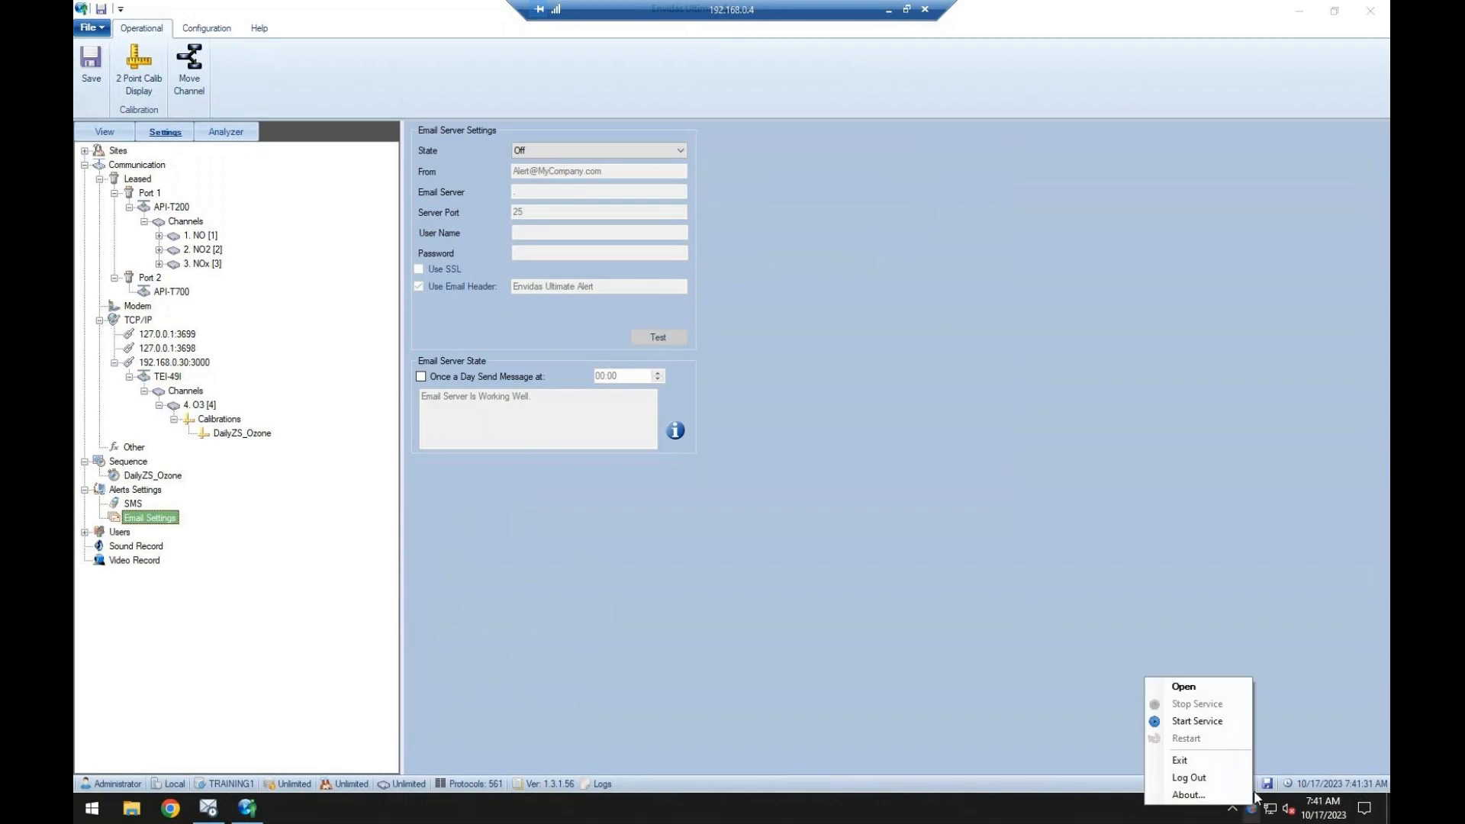
left_click(1217, 722)
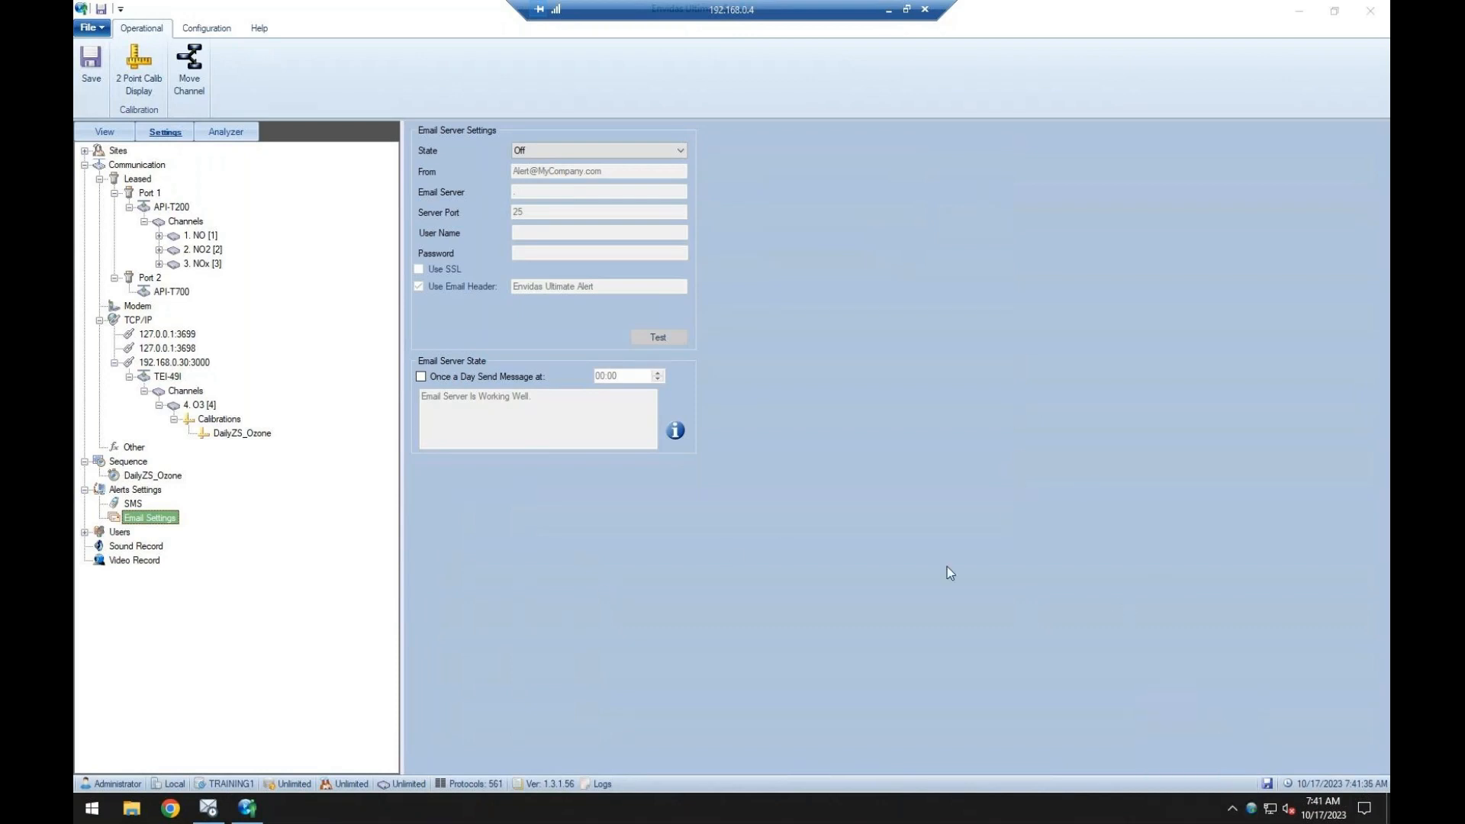
Minimize the setup program, open Envidas Ultimate Viewer from the desktop and log in with the account password.
left_click(1298, 12)
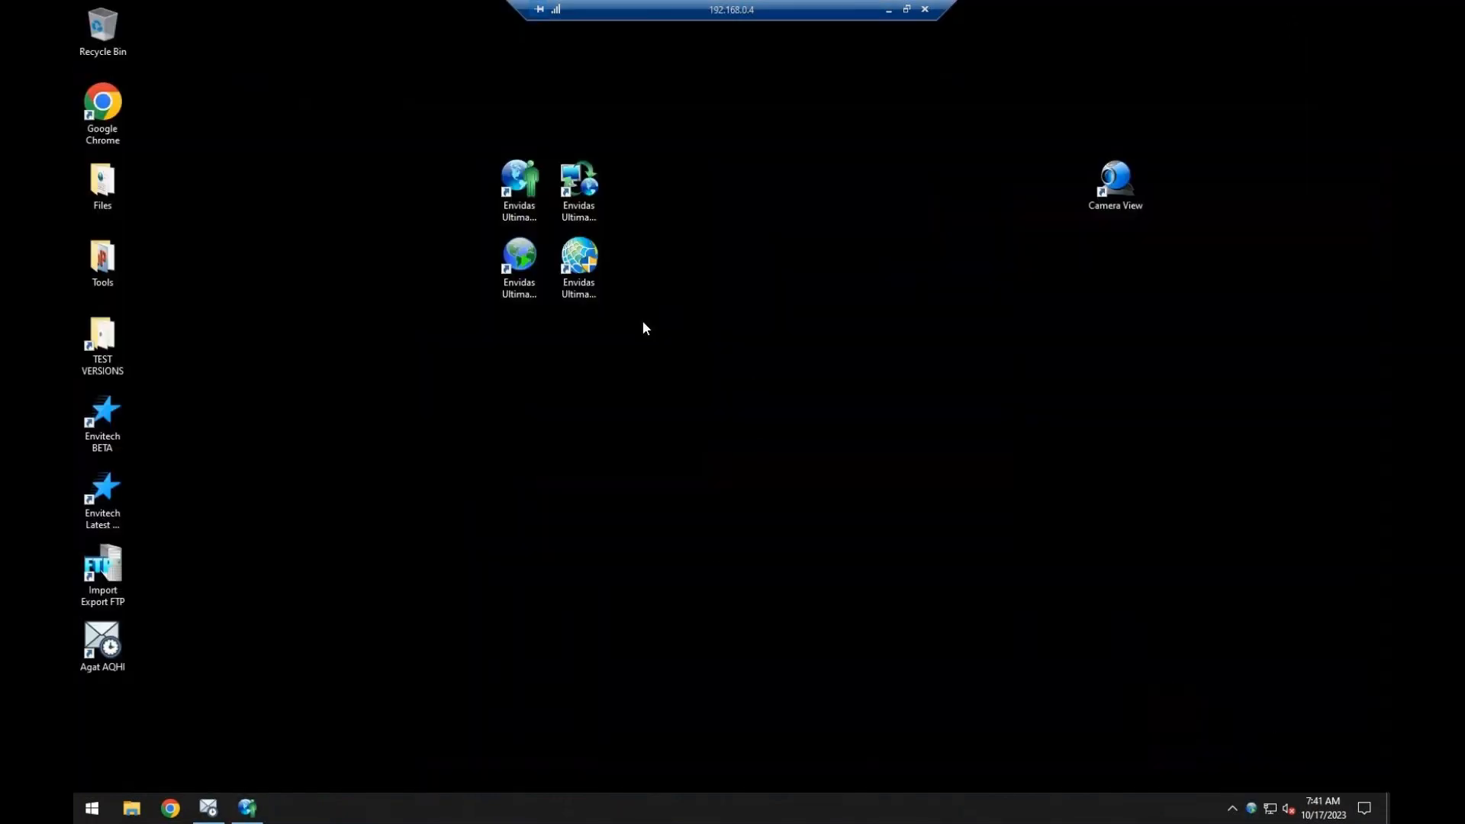
right_click(577, 181)
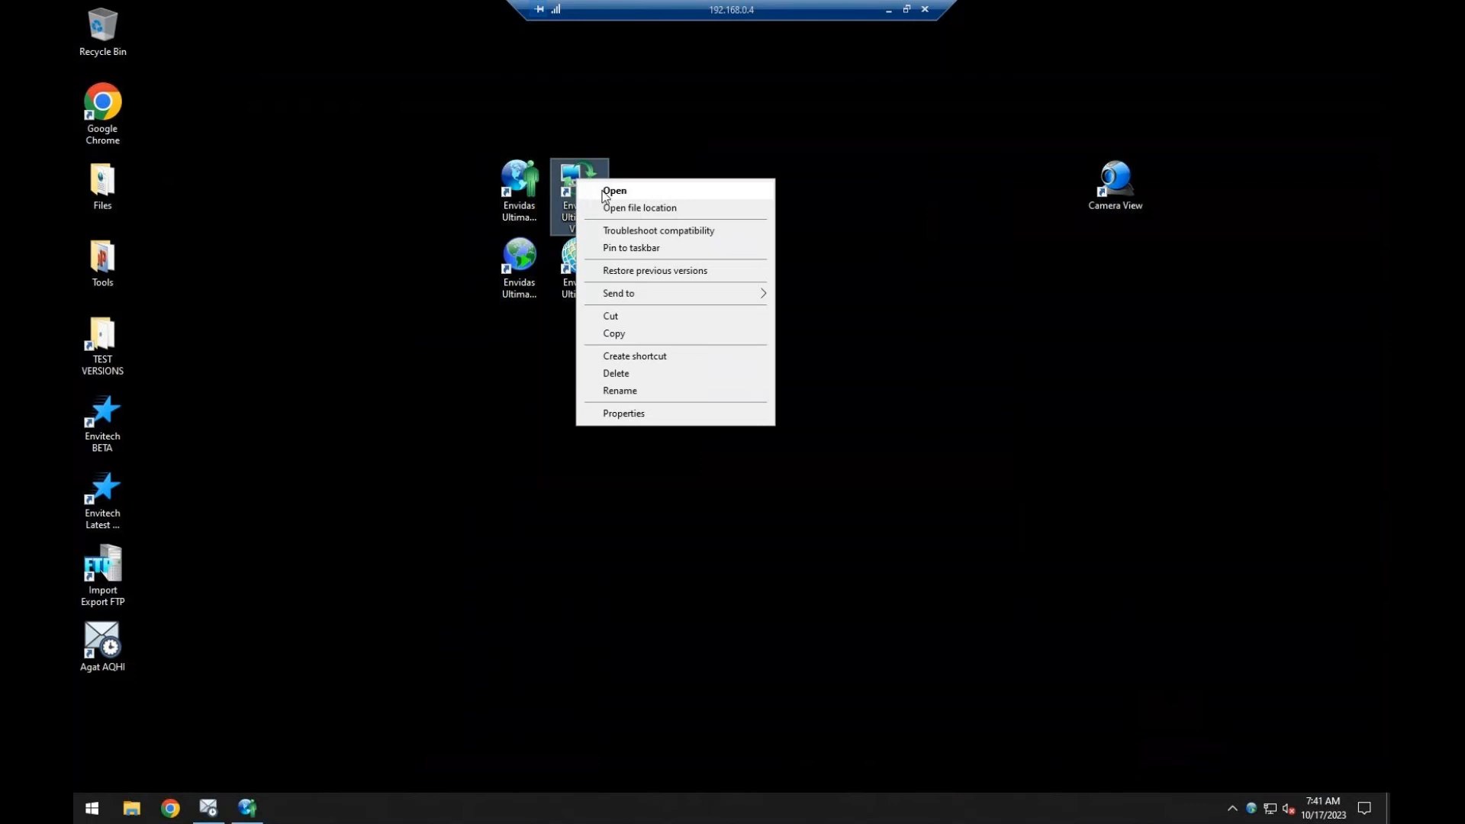
left_click(610, 191)
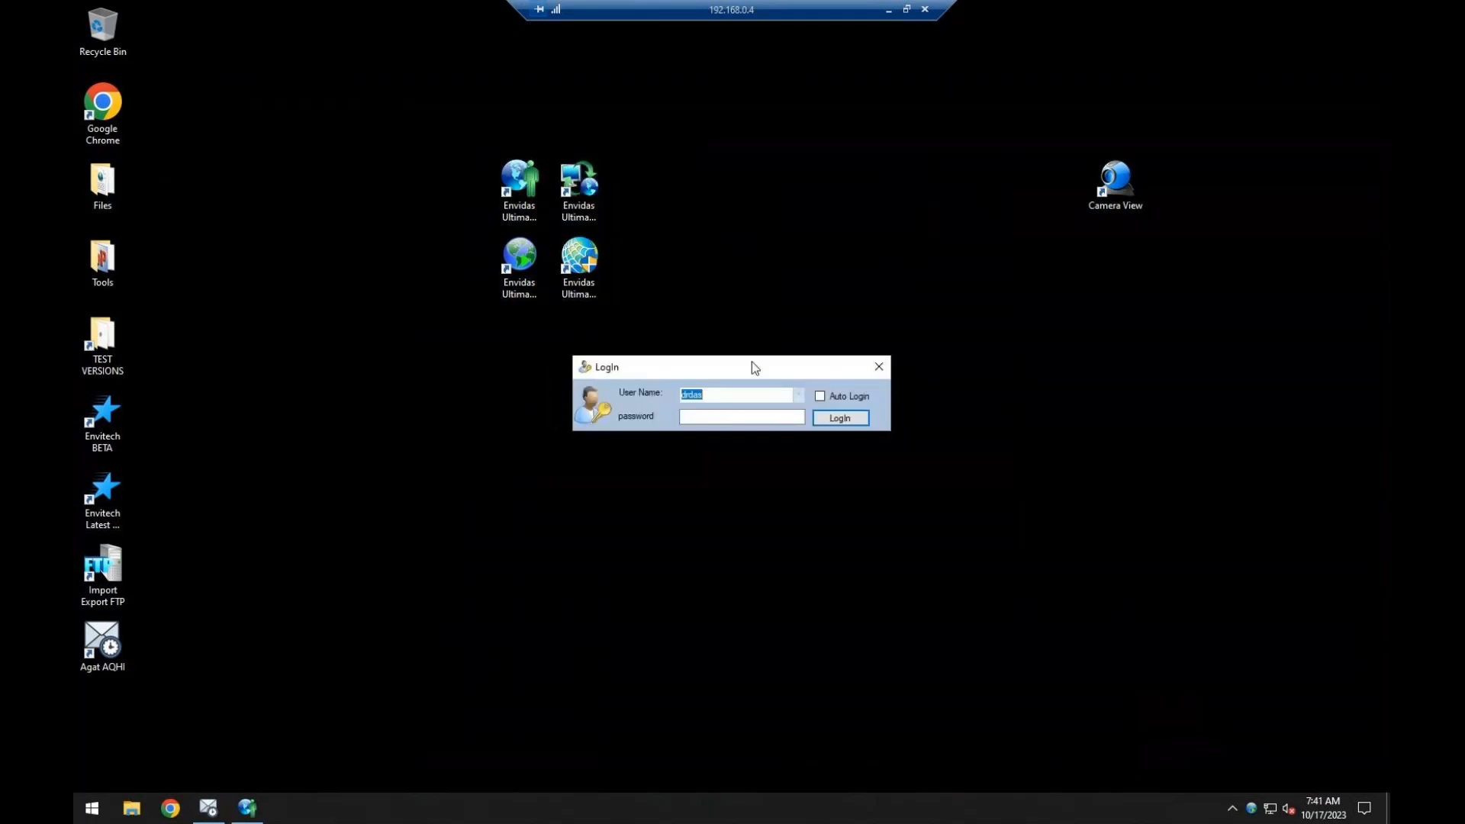
key("Tab")
type("****")
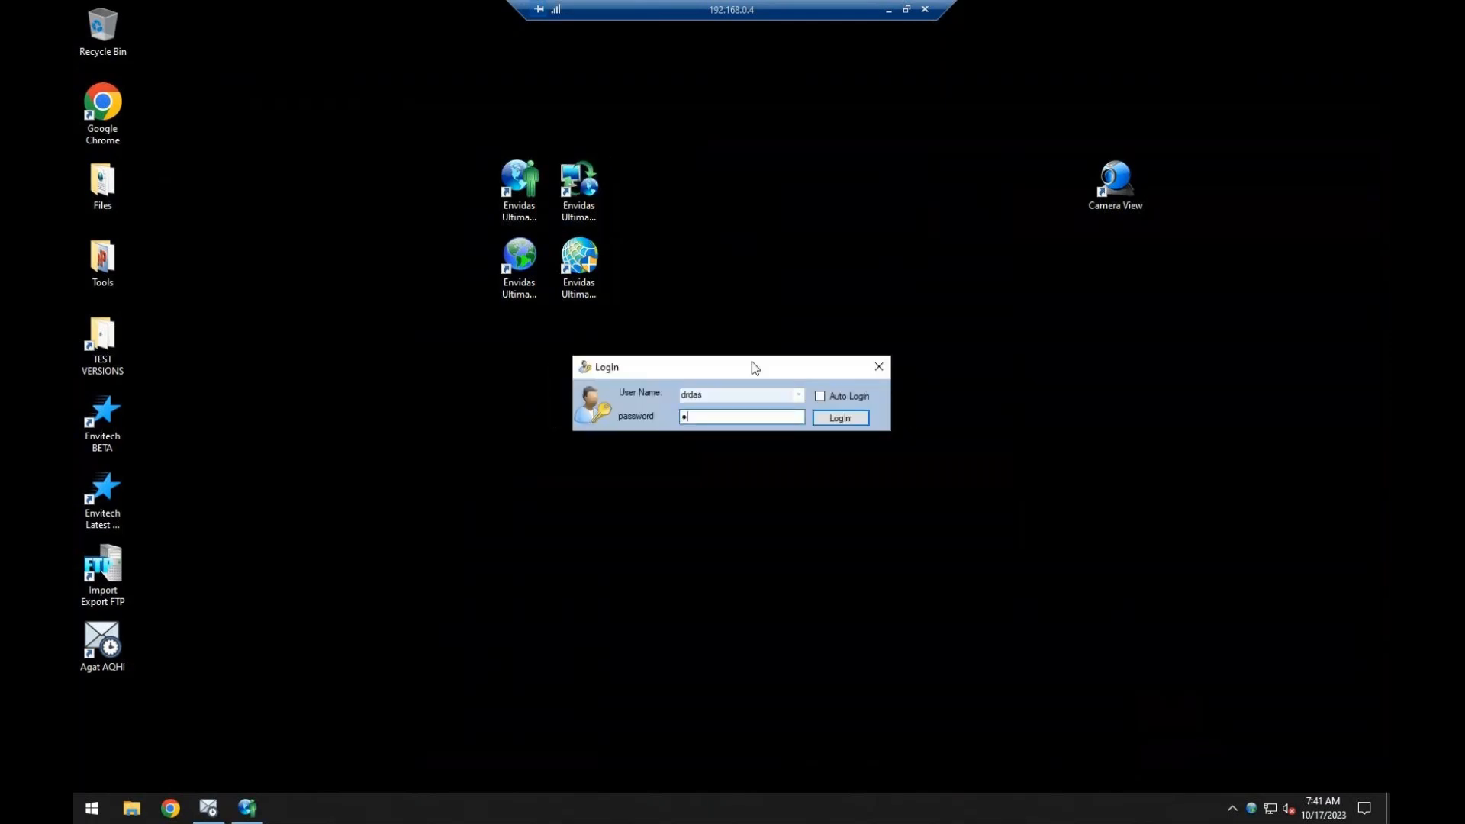
key("Return")
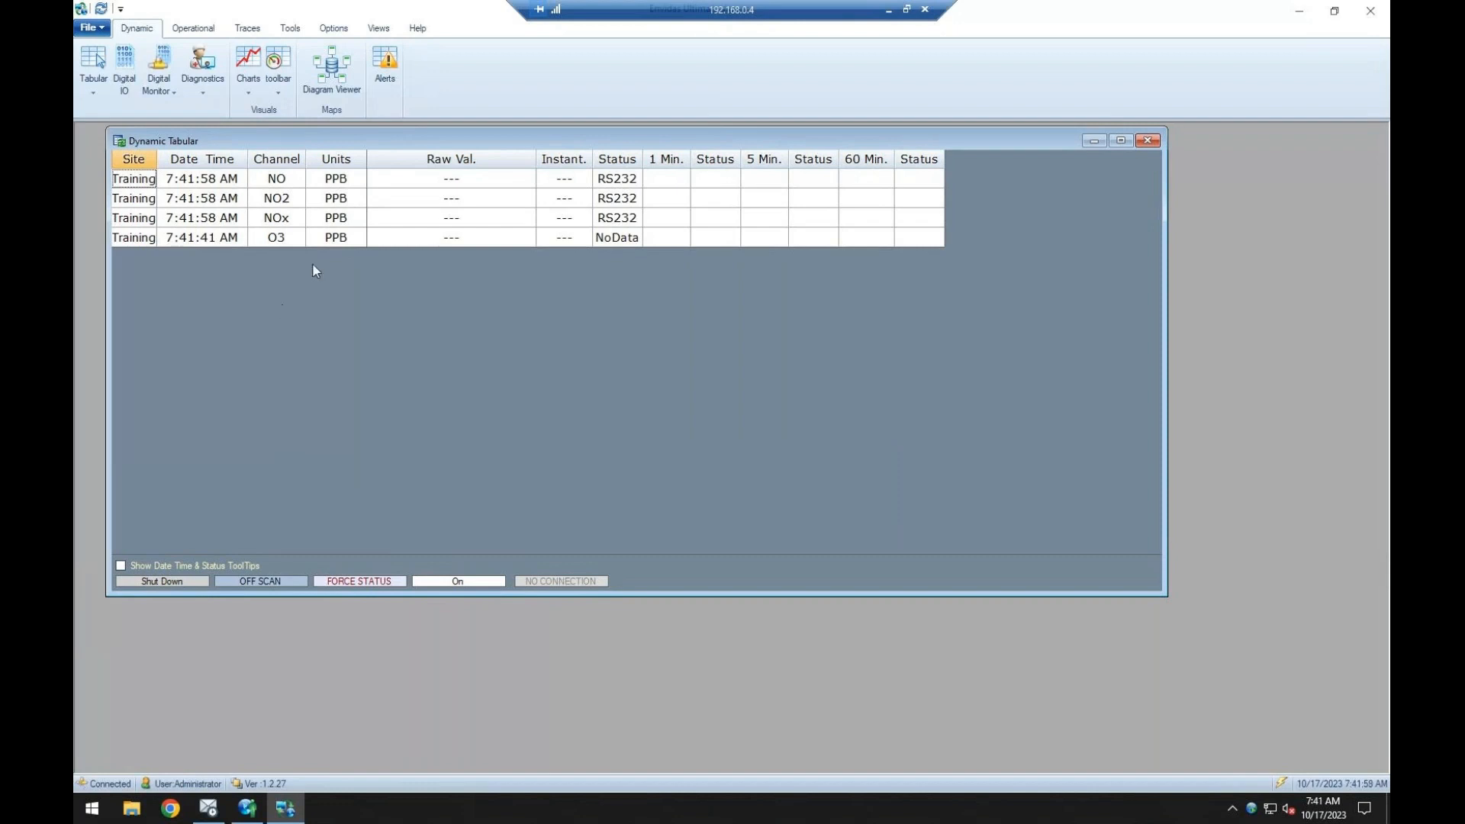
Widen the Site column slightly in the Dynamic Tabular window and reposition the window.
left_click_drag(157, 159, 163, 160)
left_click(498, 217)
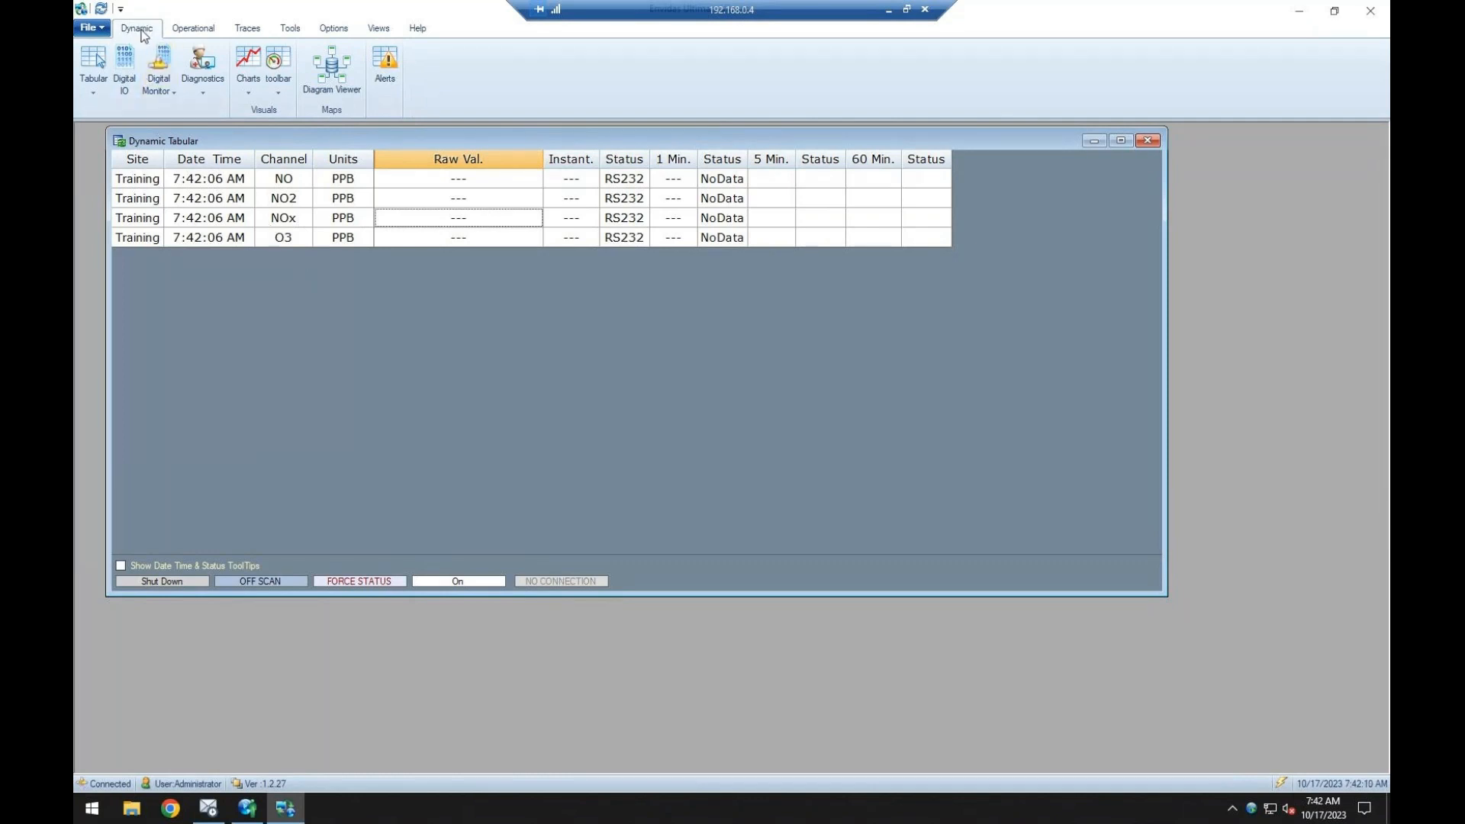
left_click_drag(629, 147, 623, 146)
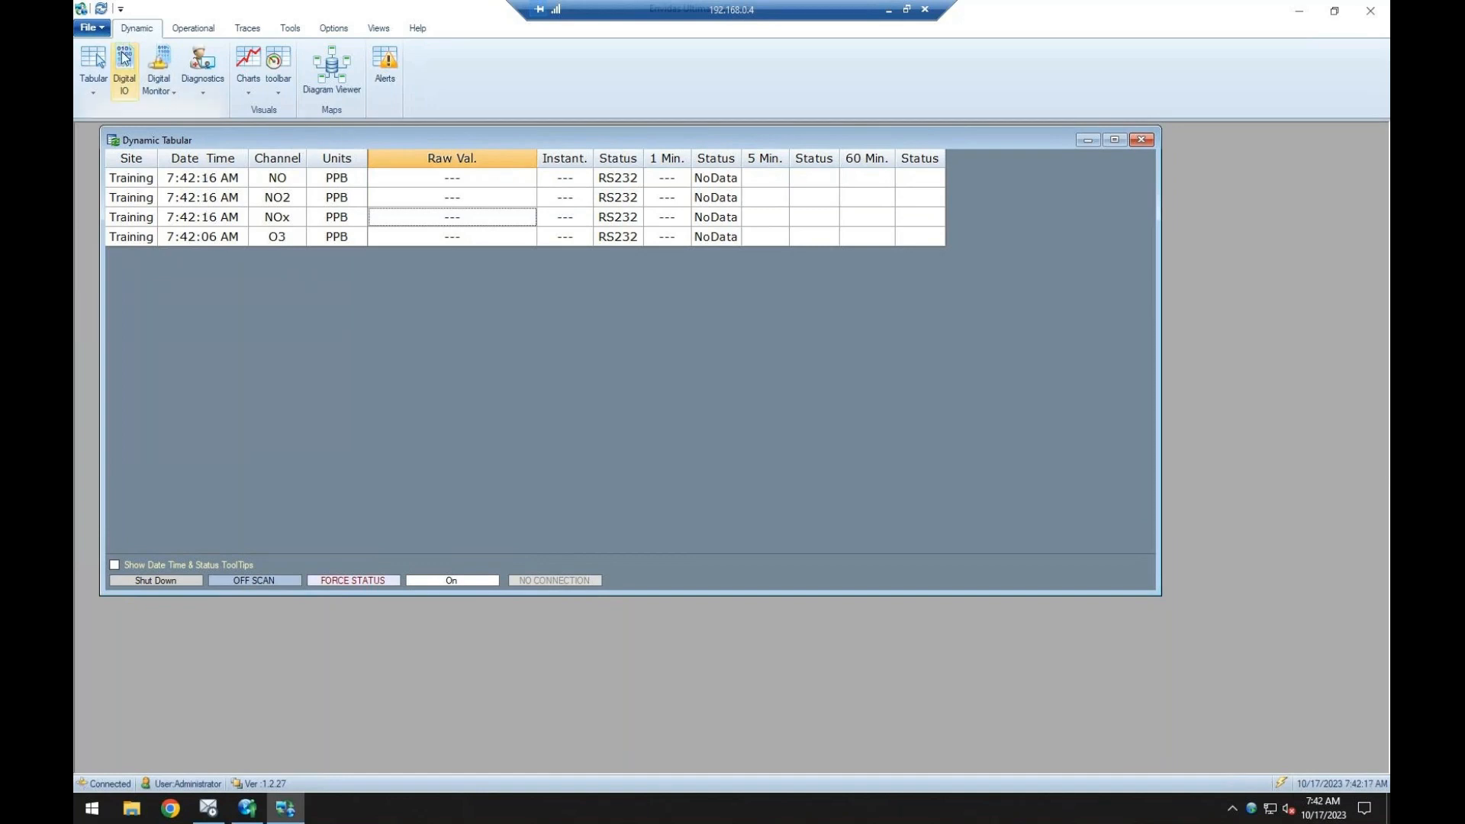
Look at the site choices for the tabular view, and open and close the Digital IO view.
left_click(94, 93)
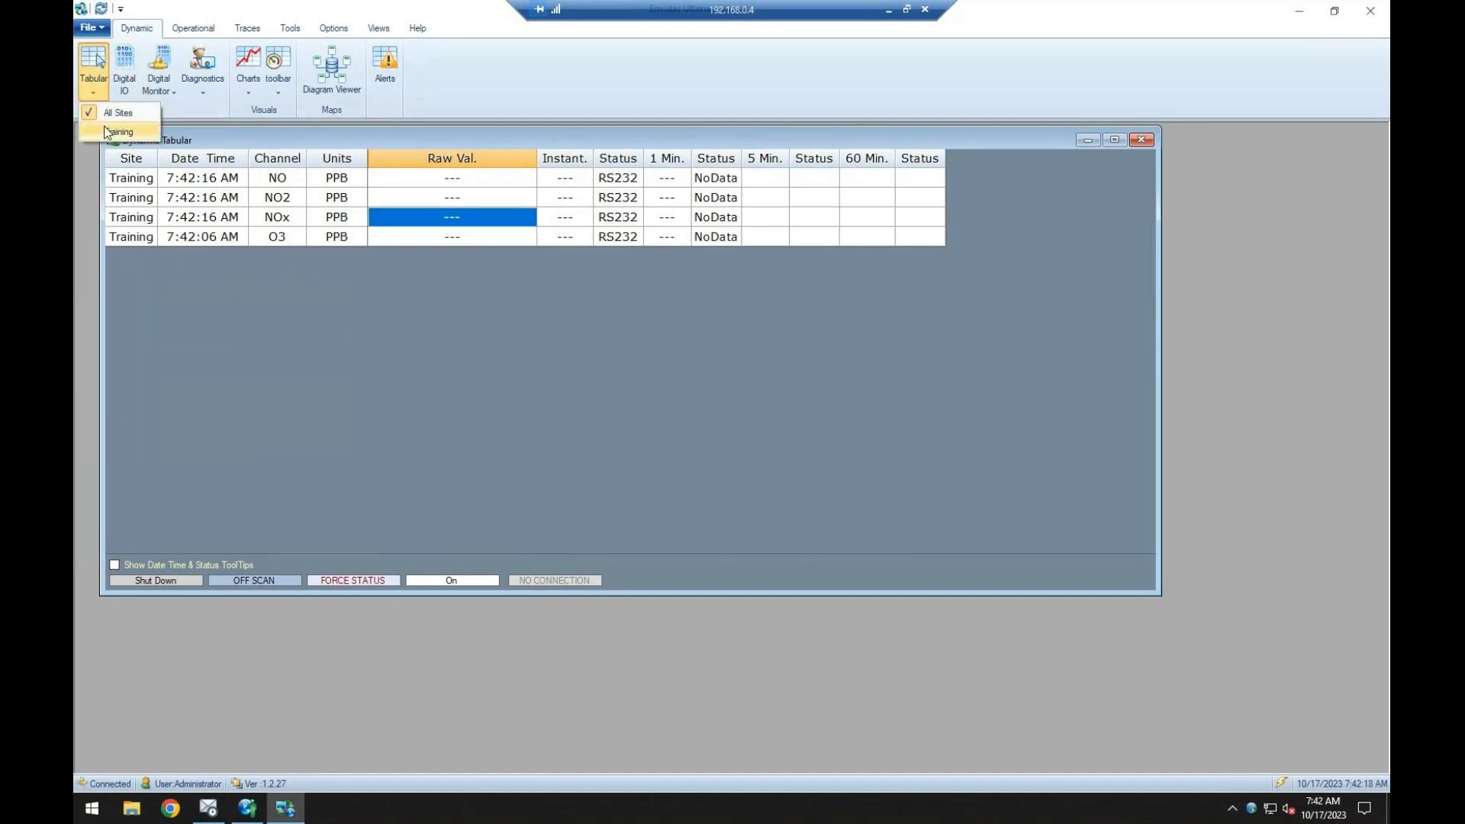
left_click(130, 73)
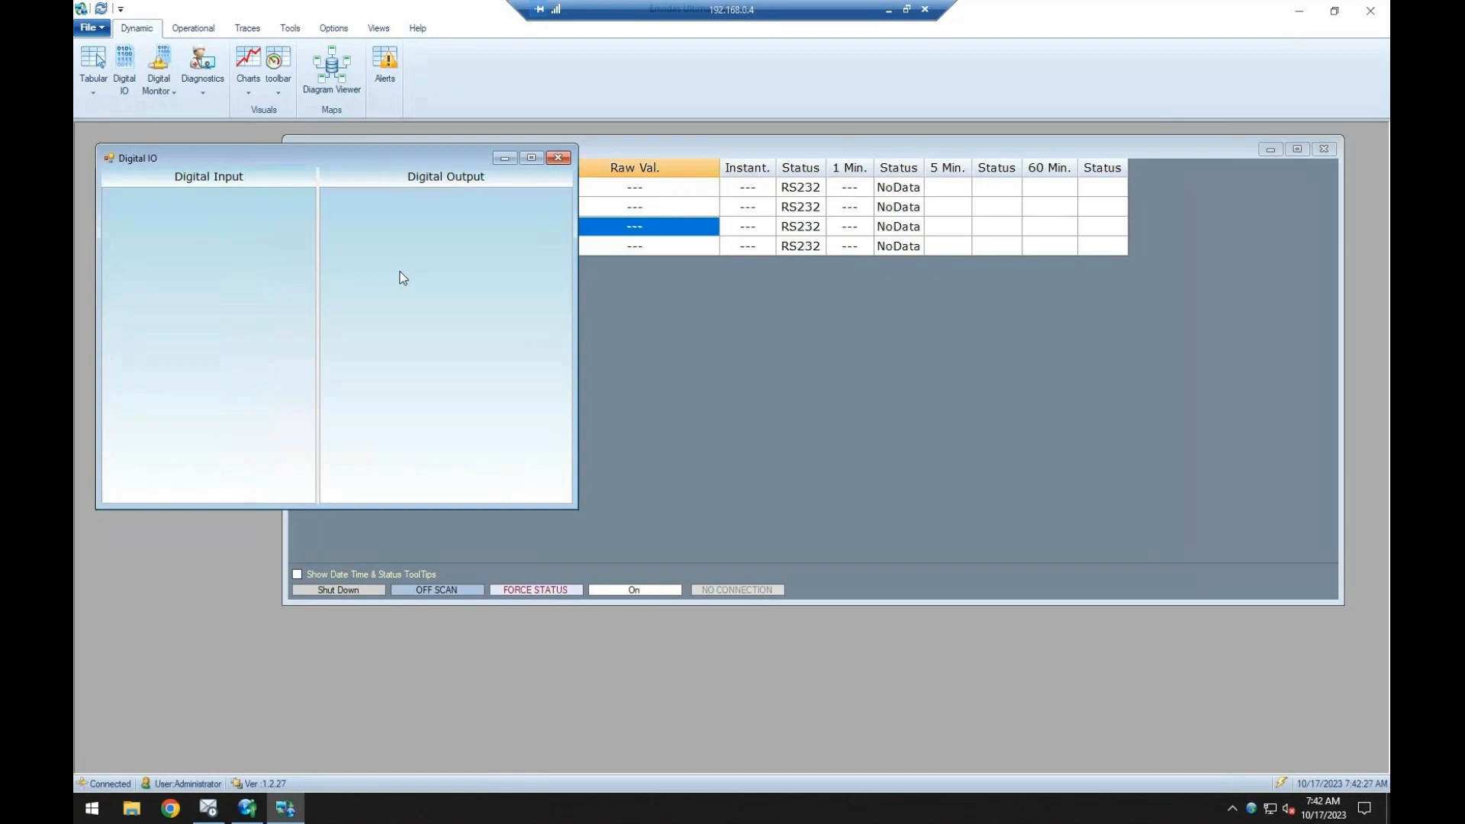
left_click(560, 158)
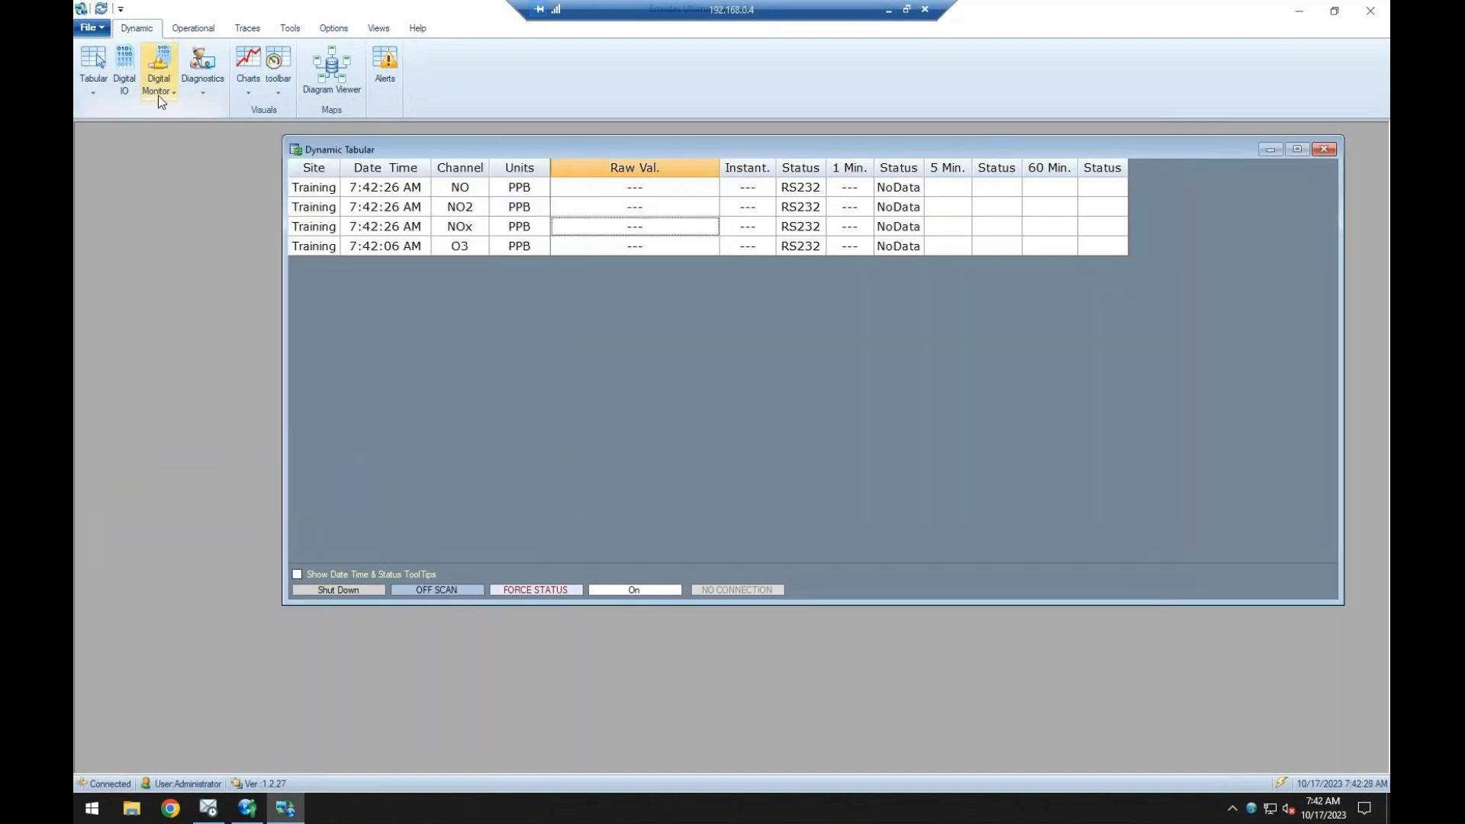
Open the digital monitor for the TEI-49I analyzer and look through its status bits.
left_click(158, 91)
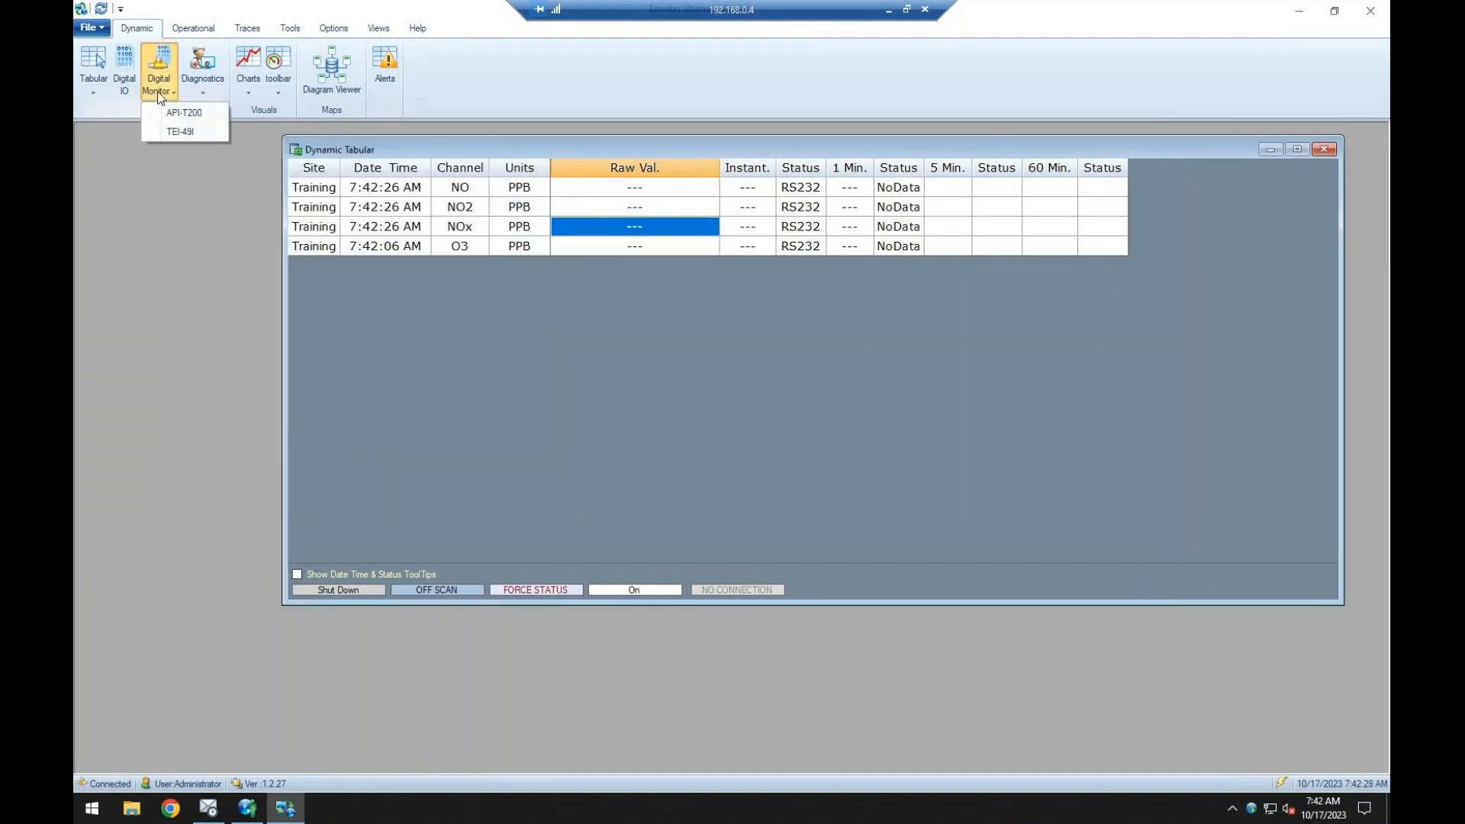
left_click(177, 131)
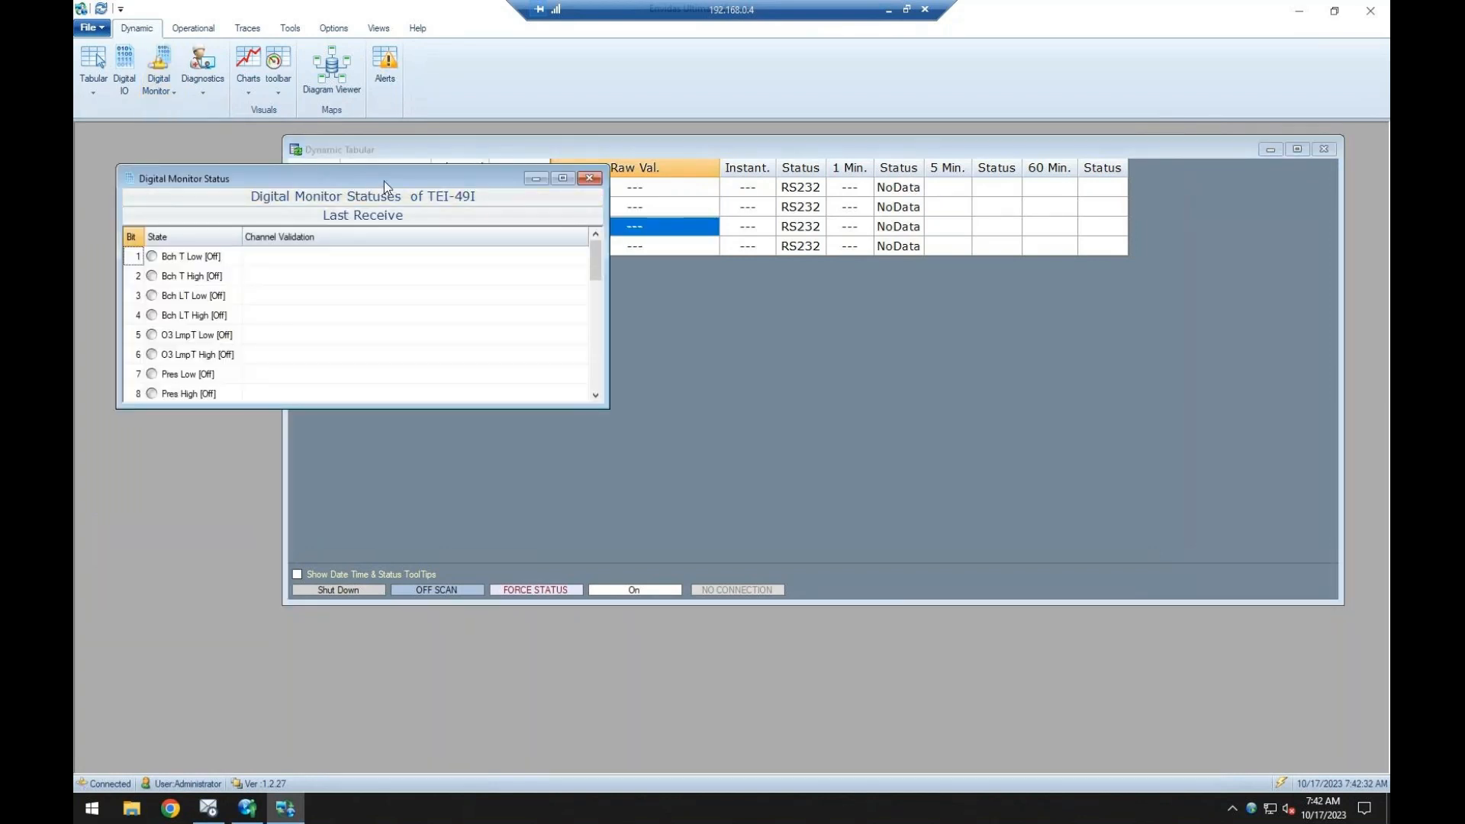
left_click_drag(383, 181, 393, 176)
scroll(606, 290, "down", 3)
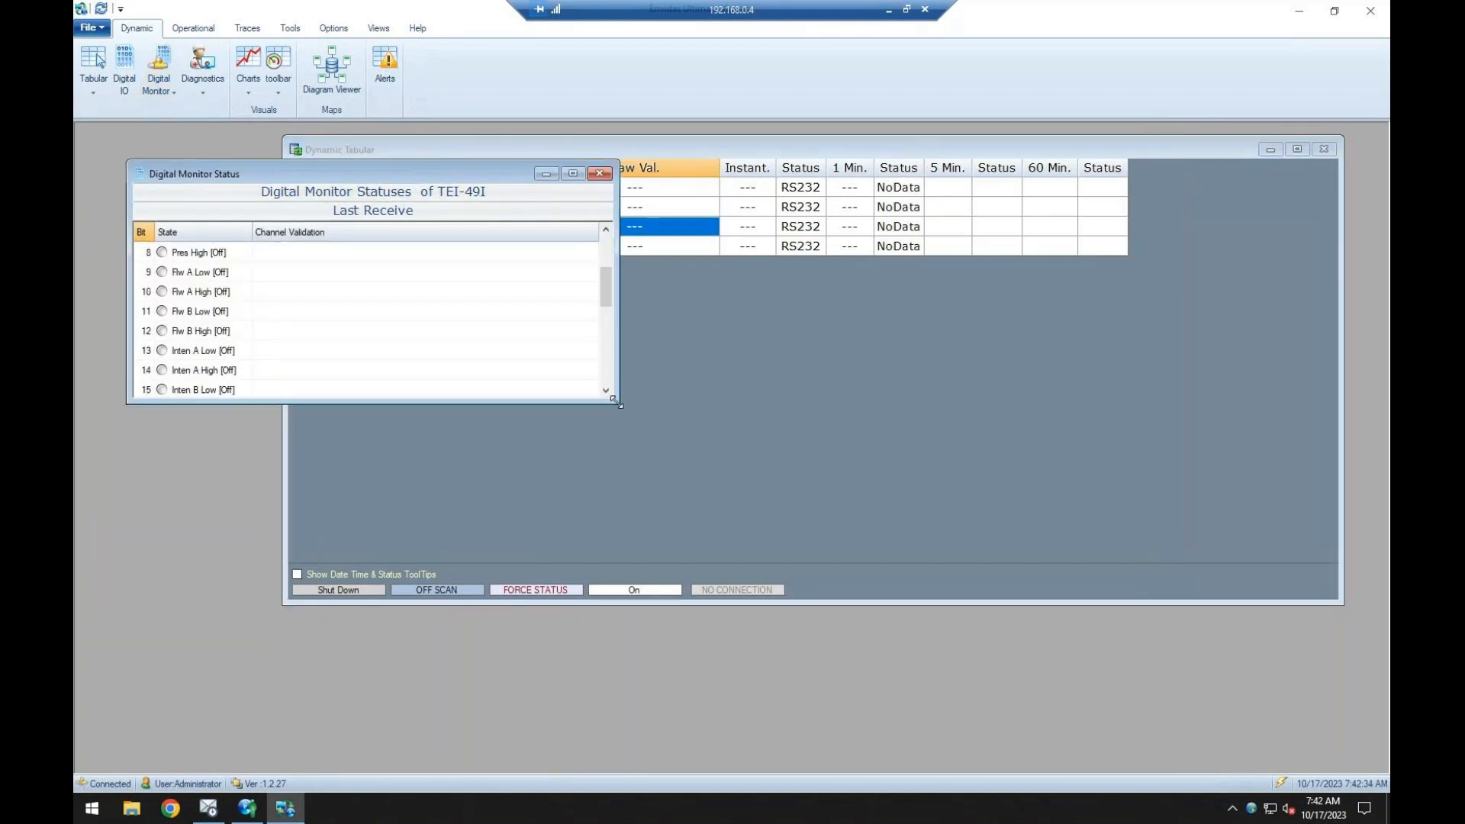
Enlarge the TEI-49I digital monitor window, review its status bits from the first one, and close it.
left_click_drag(618, 405, 851, 648)
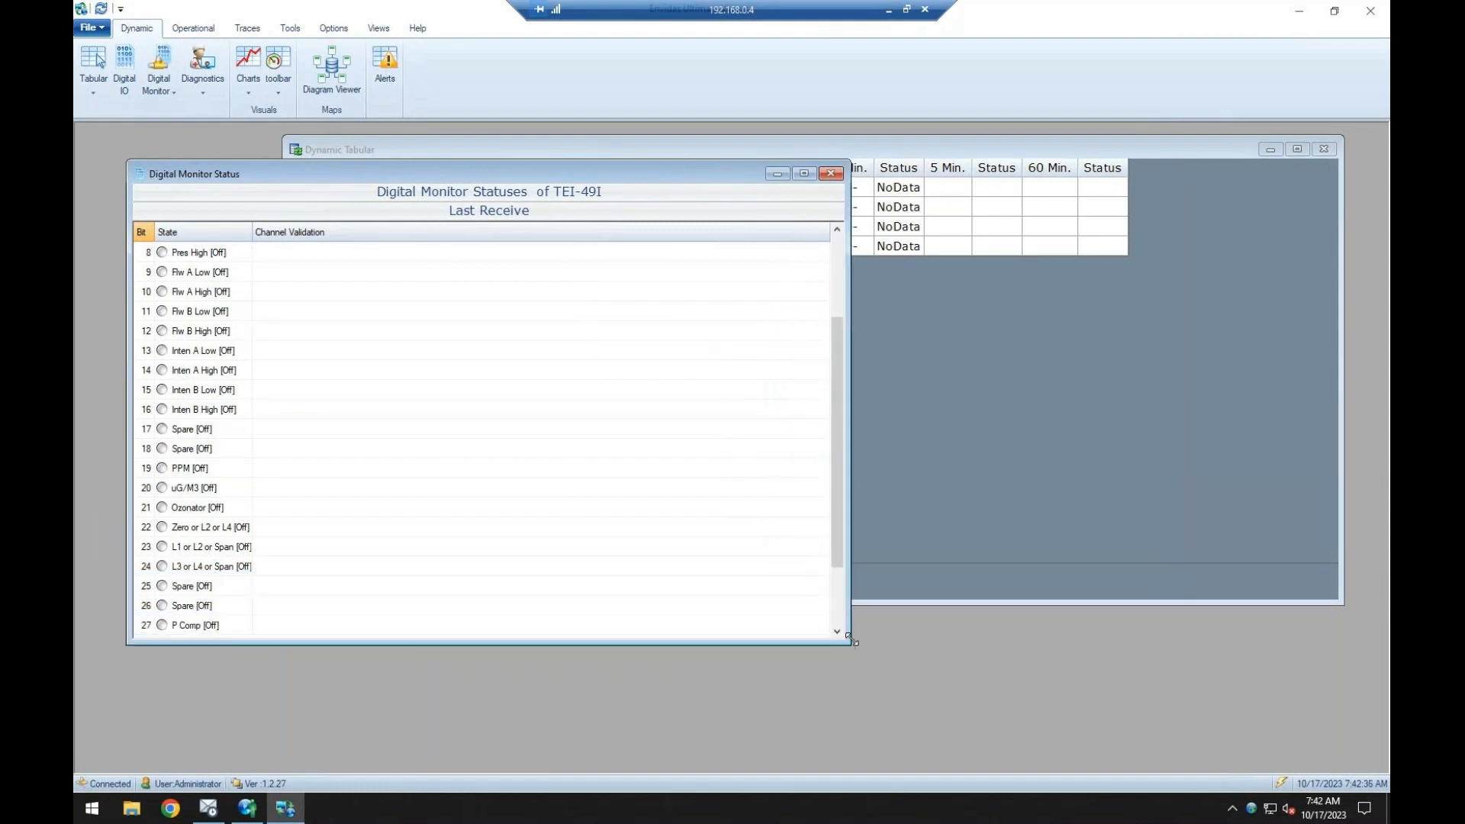
left_click_drag(841, 496, 844, 412)
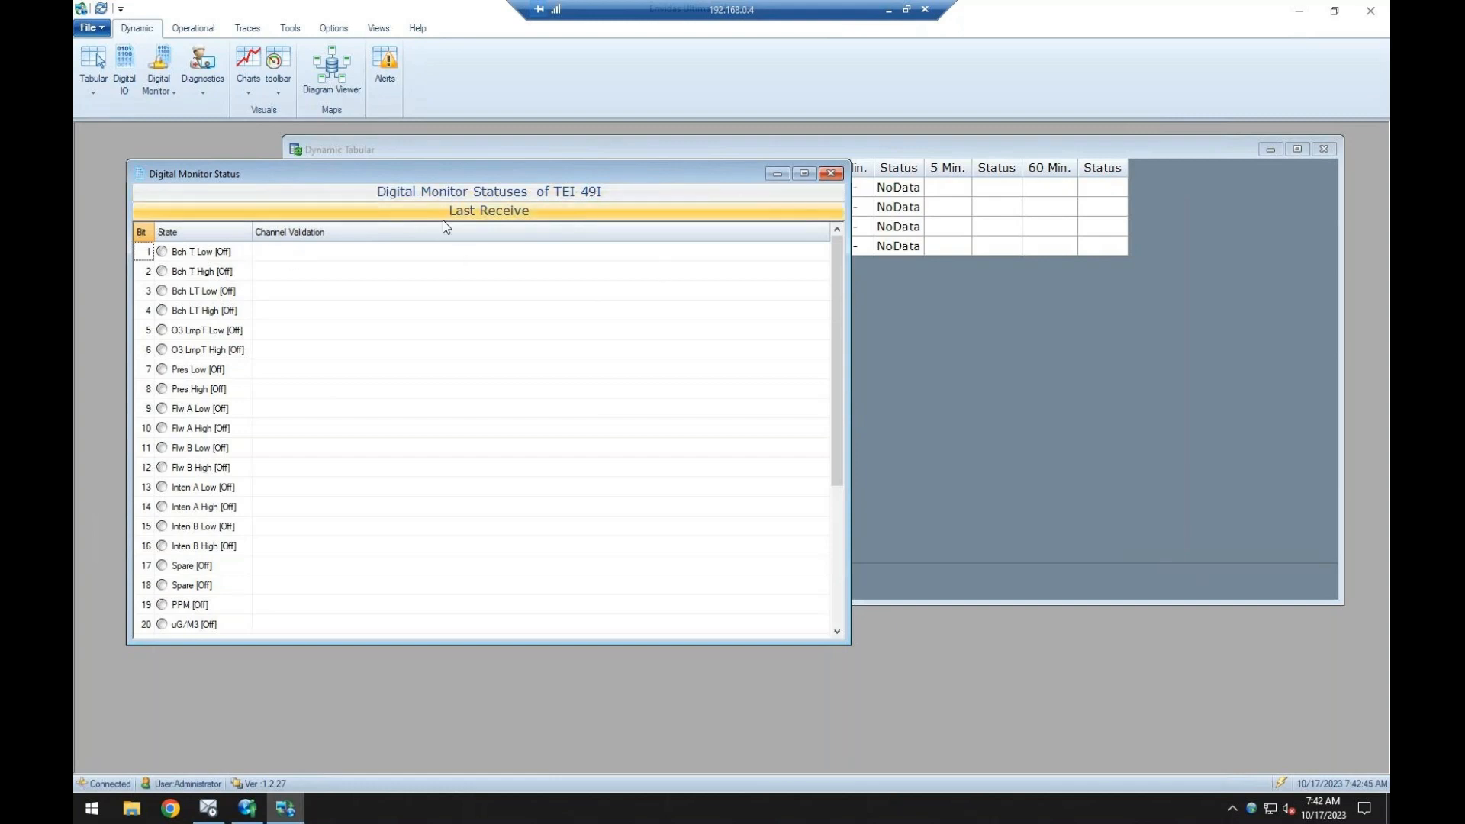
left_click(831, 173)
Open the digital monitor for the API-T200 analyzer, enlarge it to review all status bits, and close it.
left_click(165, 80)
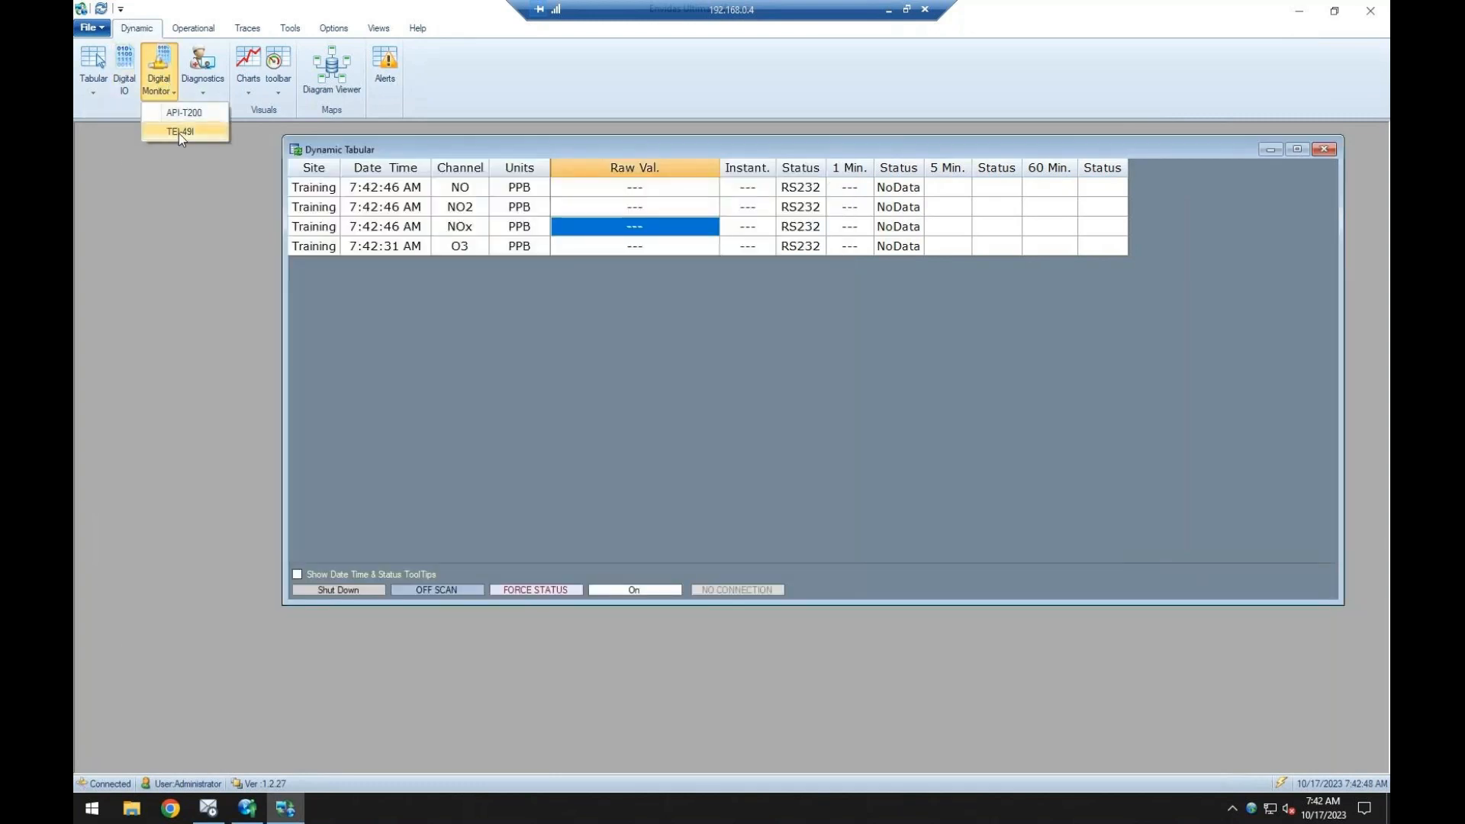
left_click(204, 120)
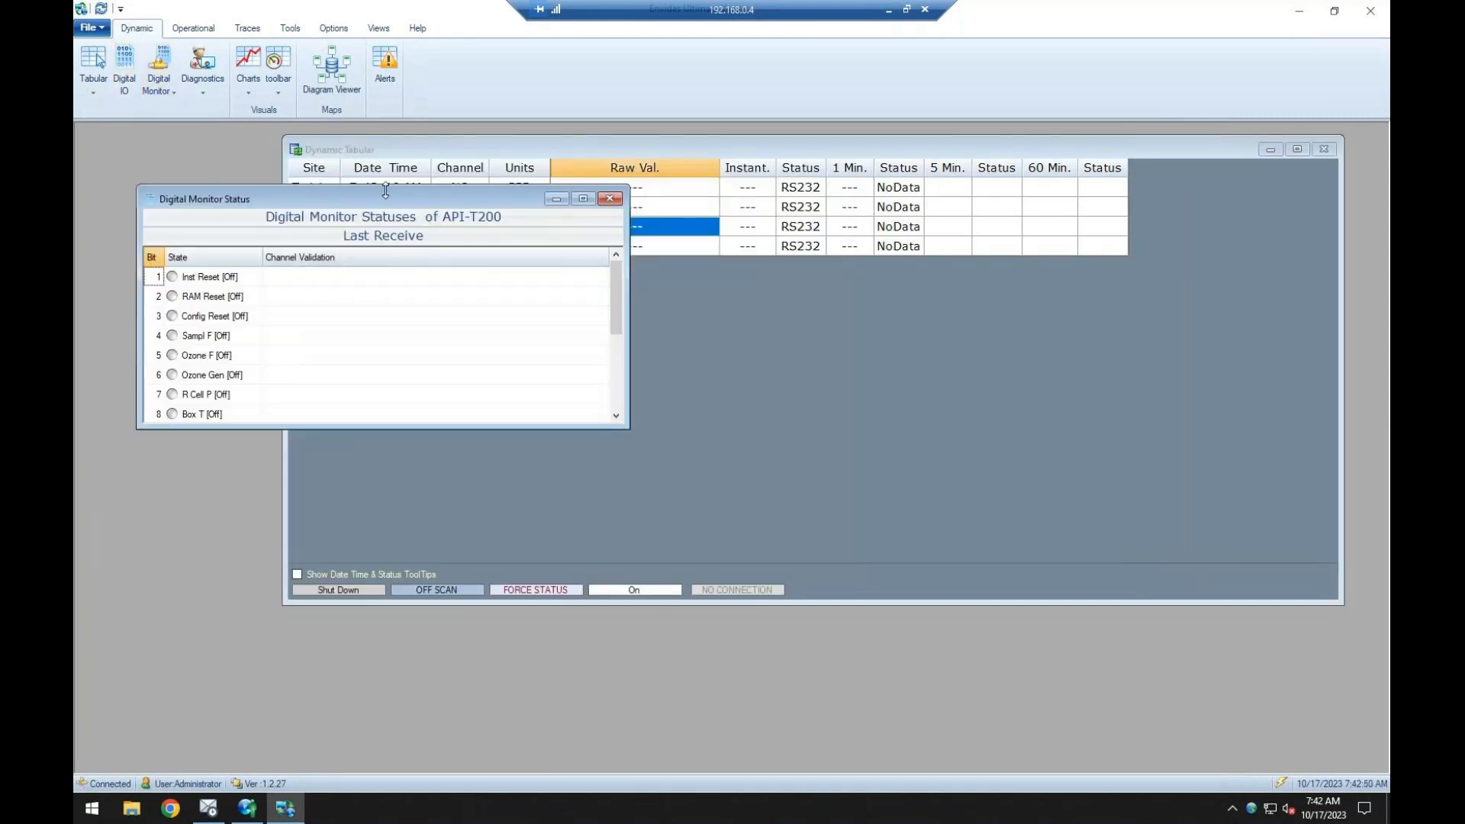
left_click_drag(647, 424, 835, 626)
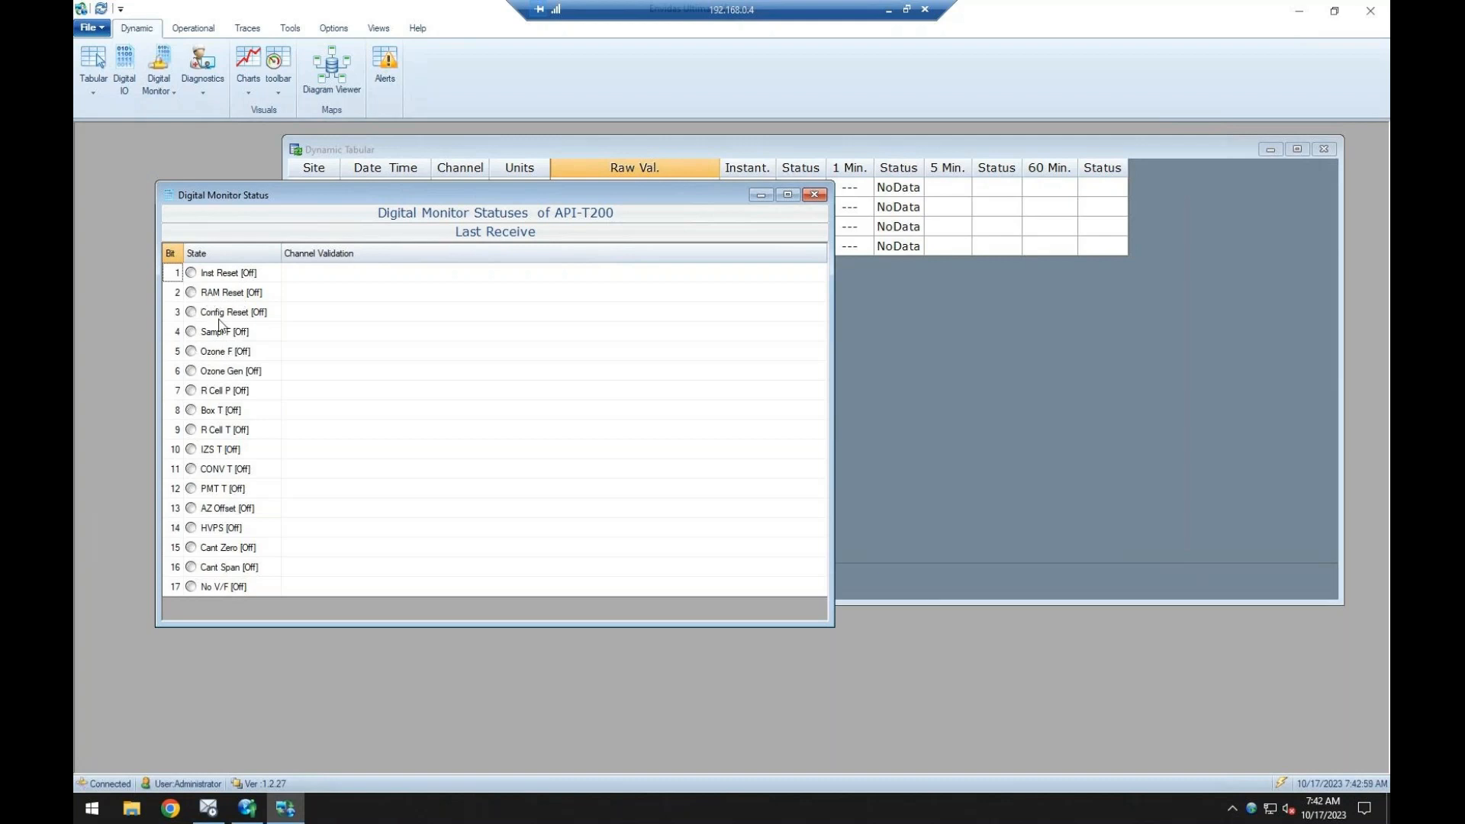
left_click(814, 195)
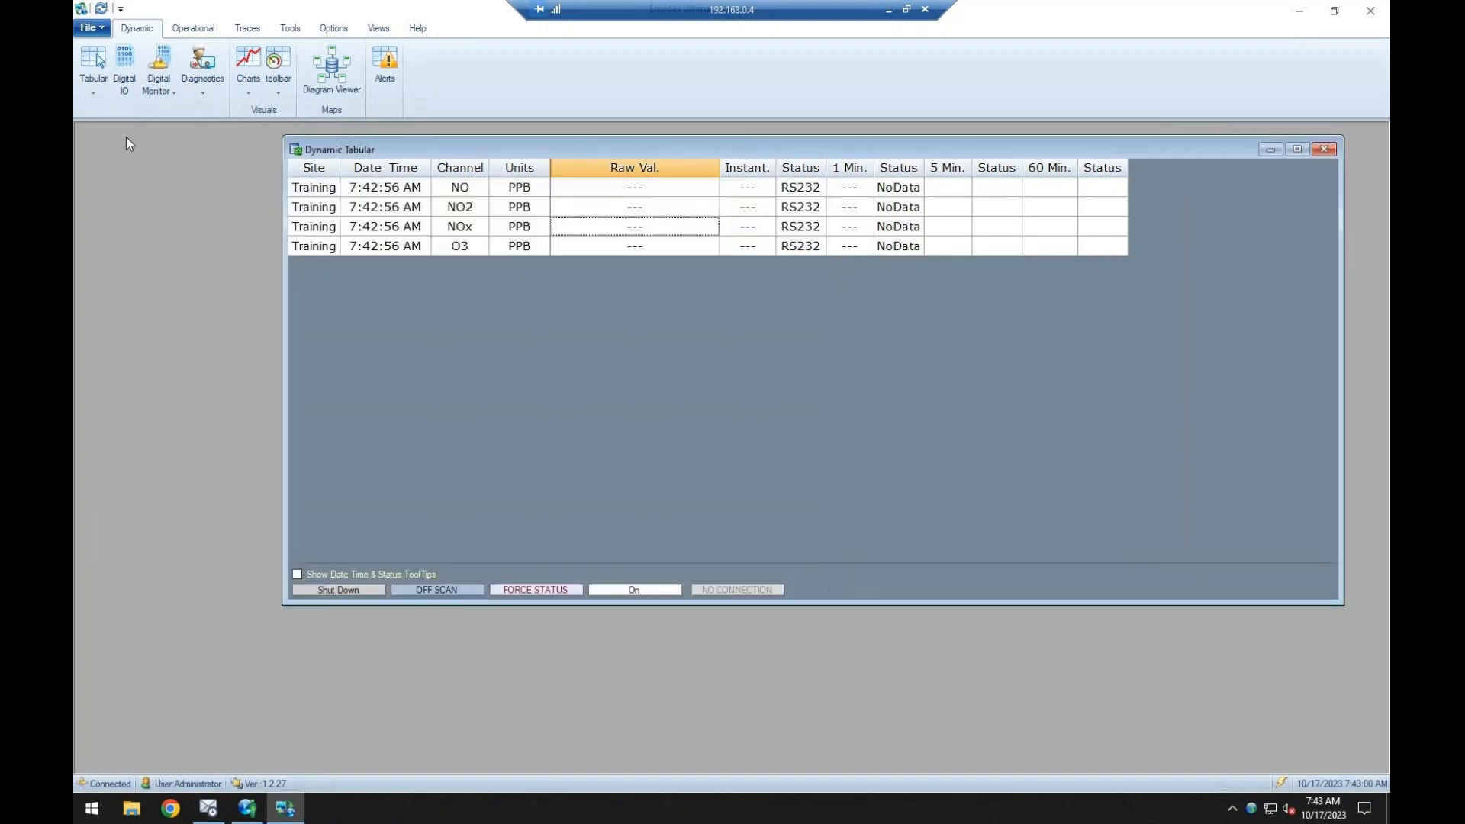
Review the diagnostics of the API-T200 in an enlarged window and those of the TEI-49I, closing each window.
left_click(206, 84)
left_click(211, 112)
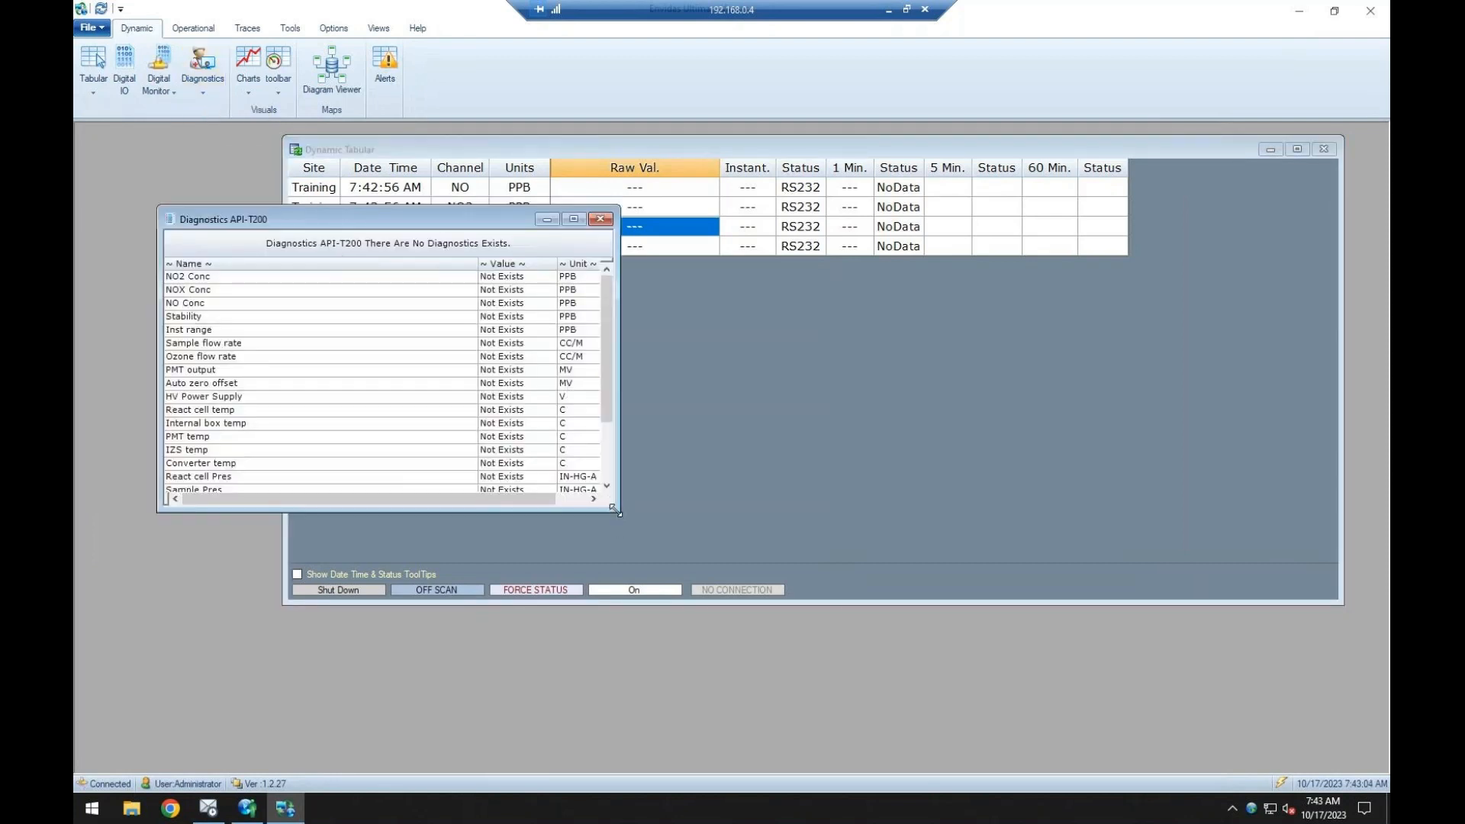
left_click_drag(615, 510, 873, 625)
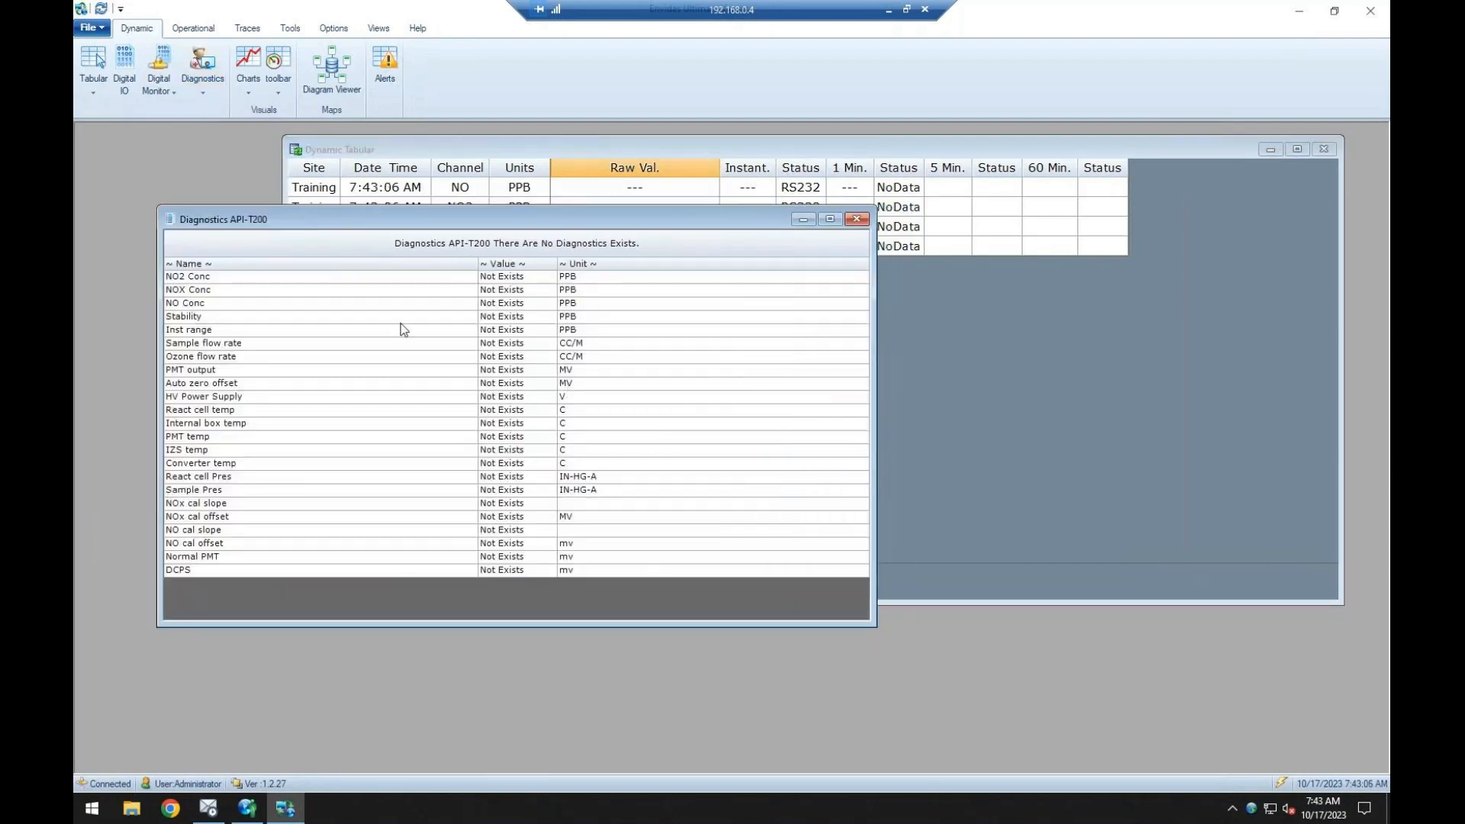
left_click(856, 219)
left_click(215, 82)
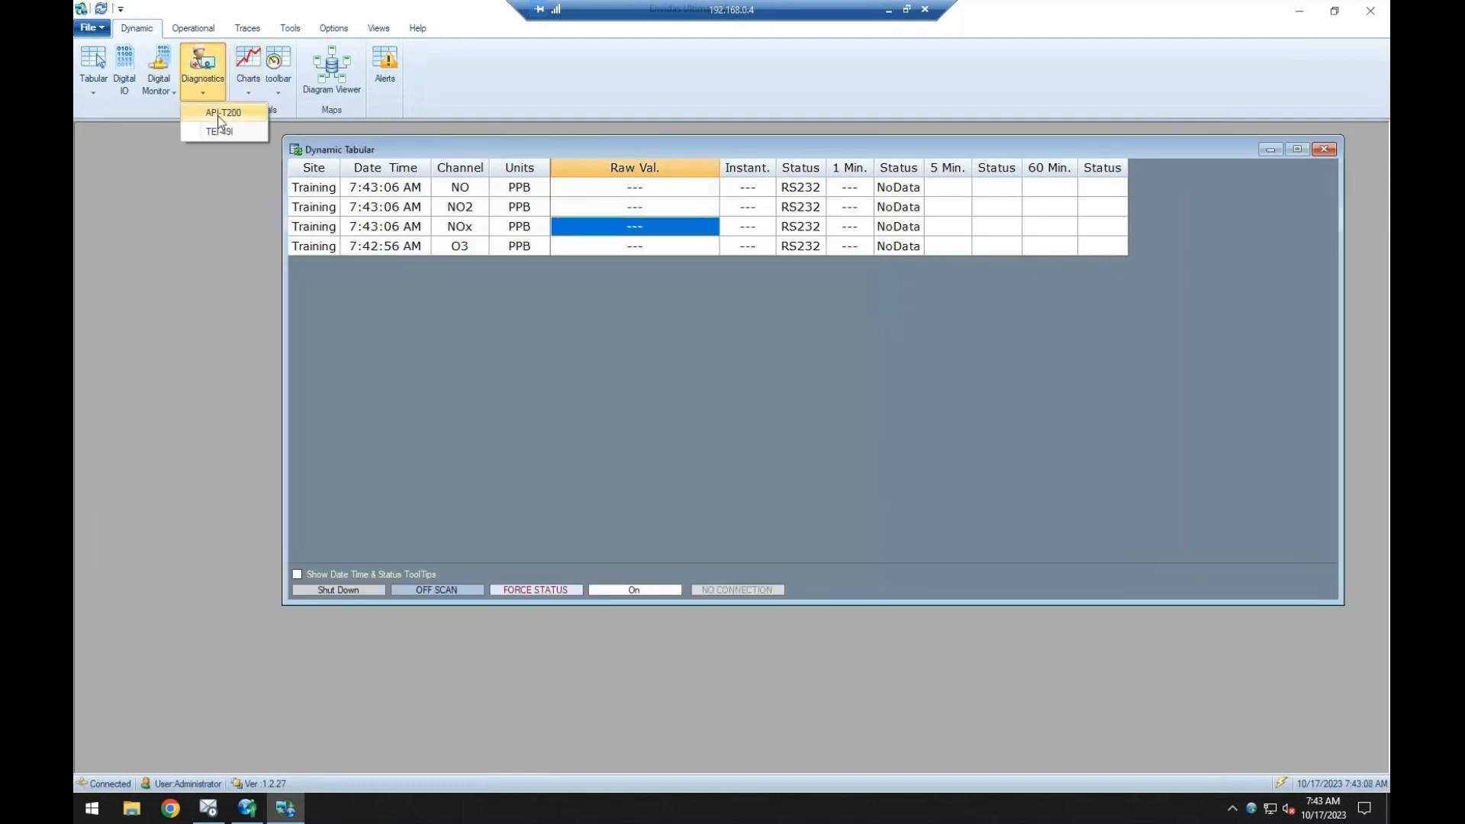
left_click(219, 130)
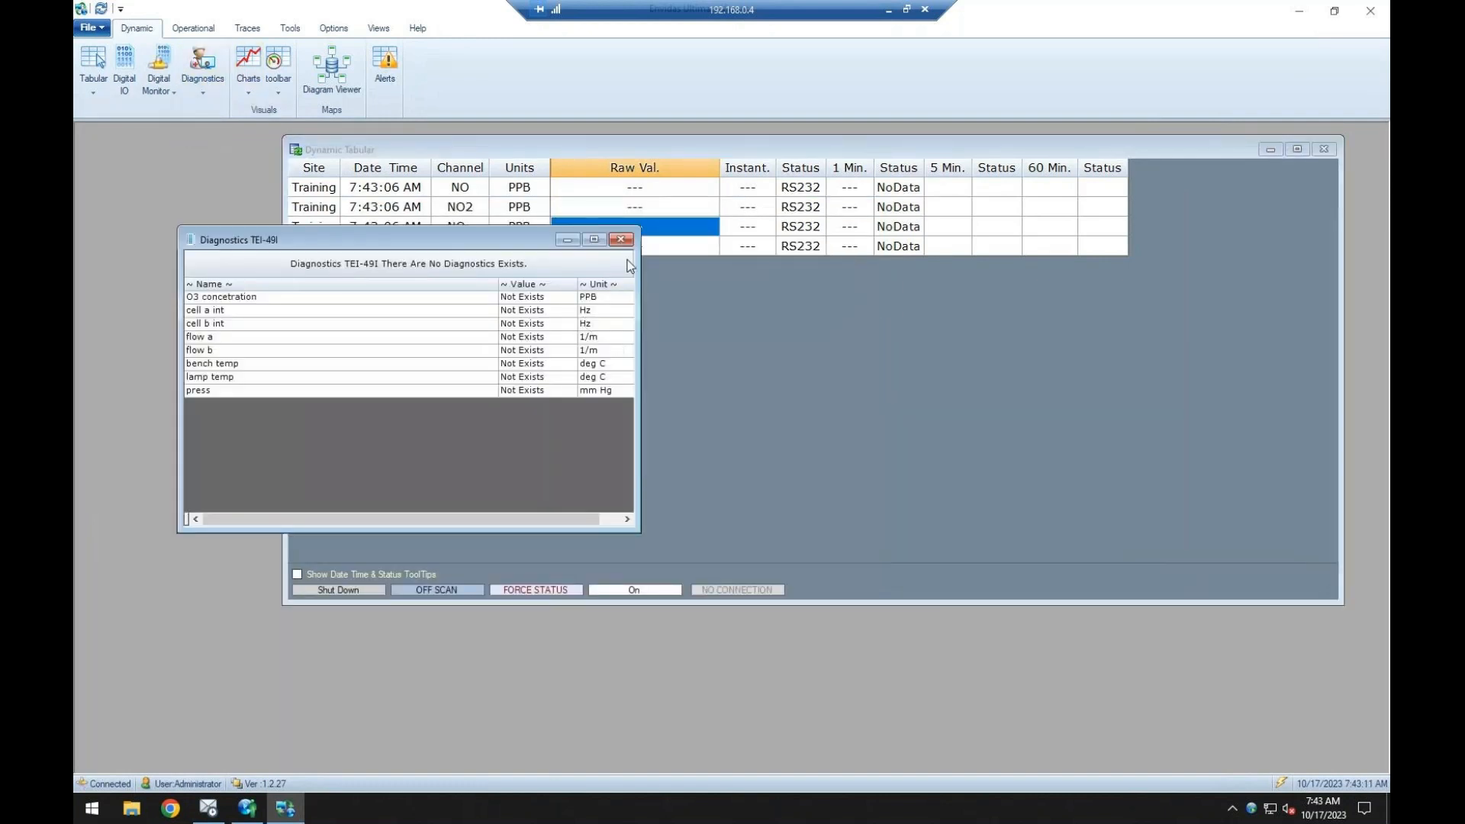
left_click(621, 240)
Look at the available charts, and open the Diagram Viewer, enlarge it to examine the site's communication layout, and close it.
left_click(251, 79)
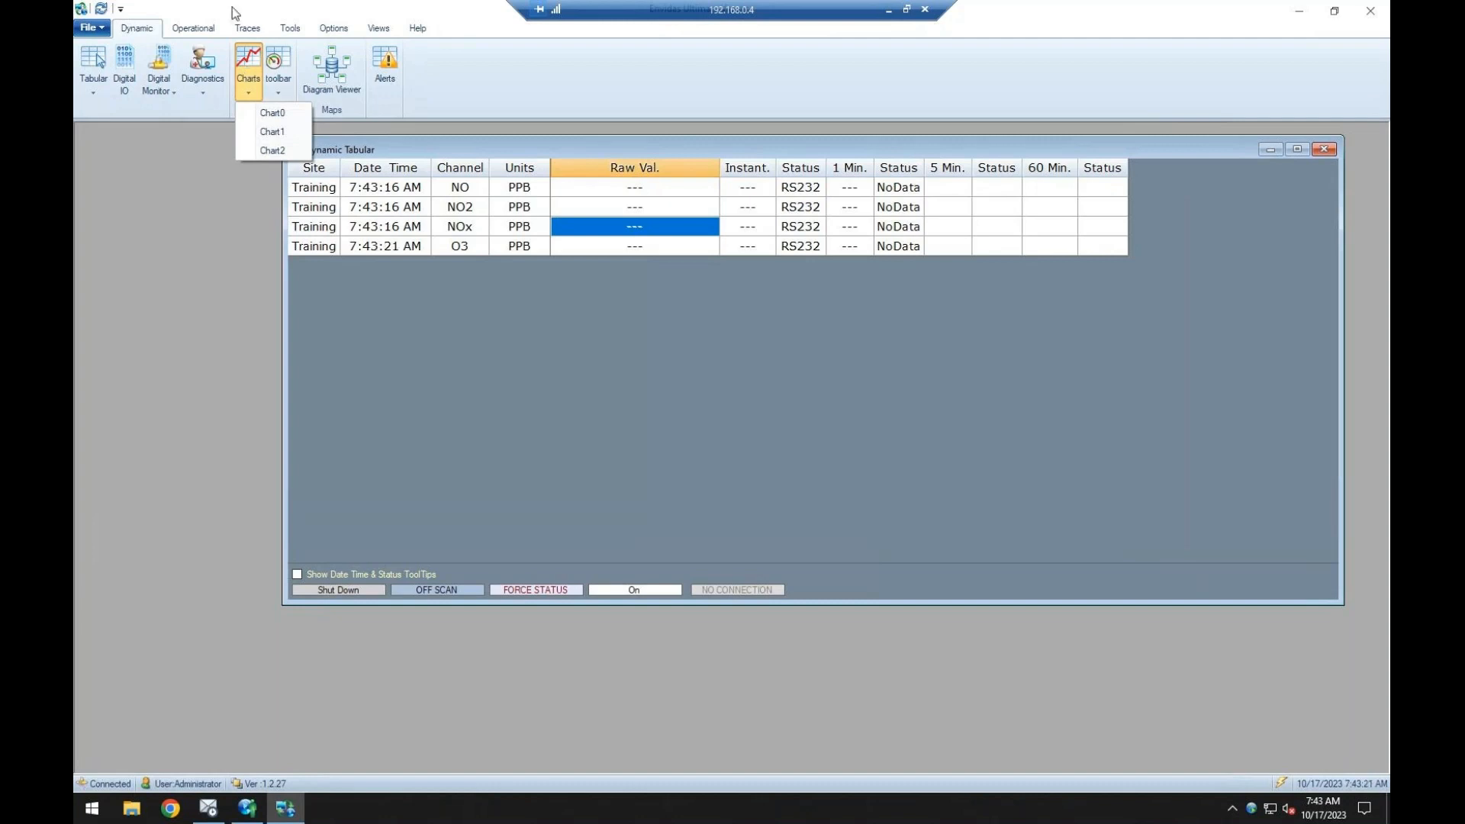
left_click(386, 140)
left_click(347, 74)
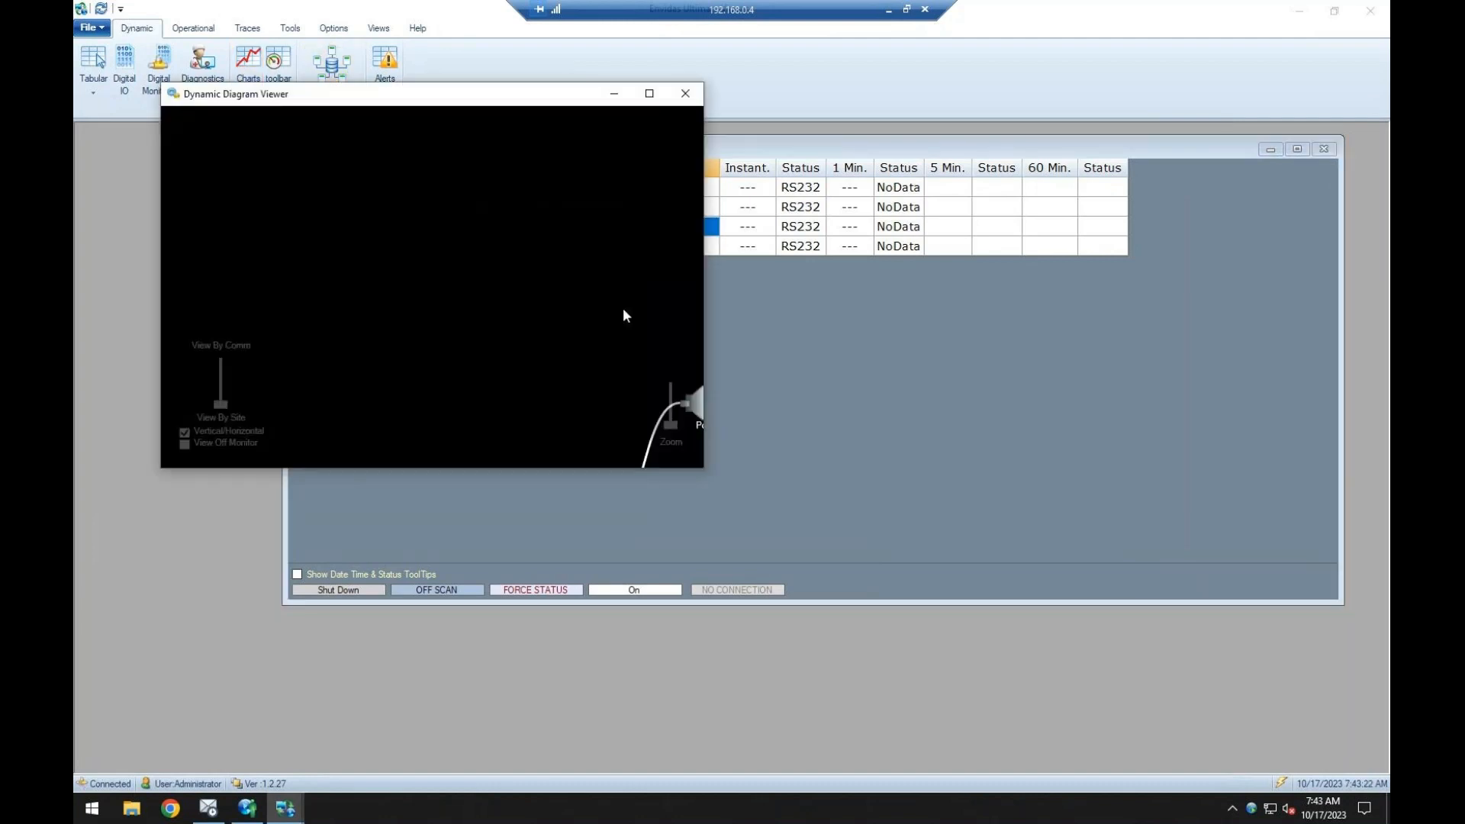
left_click_drag(703, 464, 921, 568)
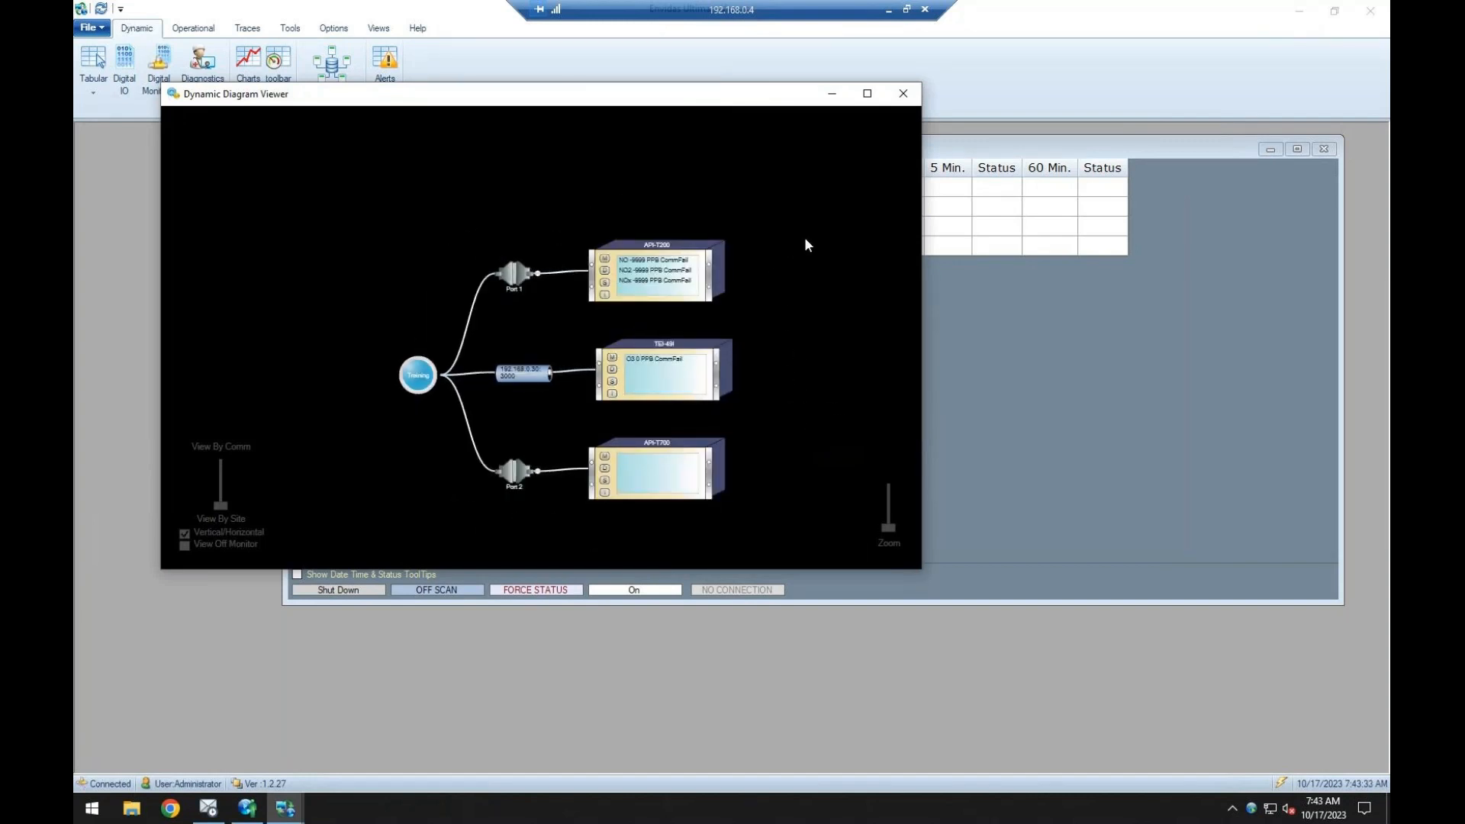
left_click(903, 93)
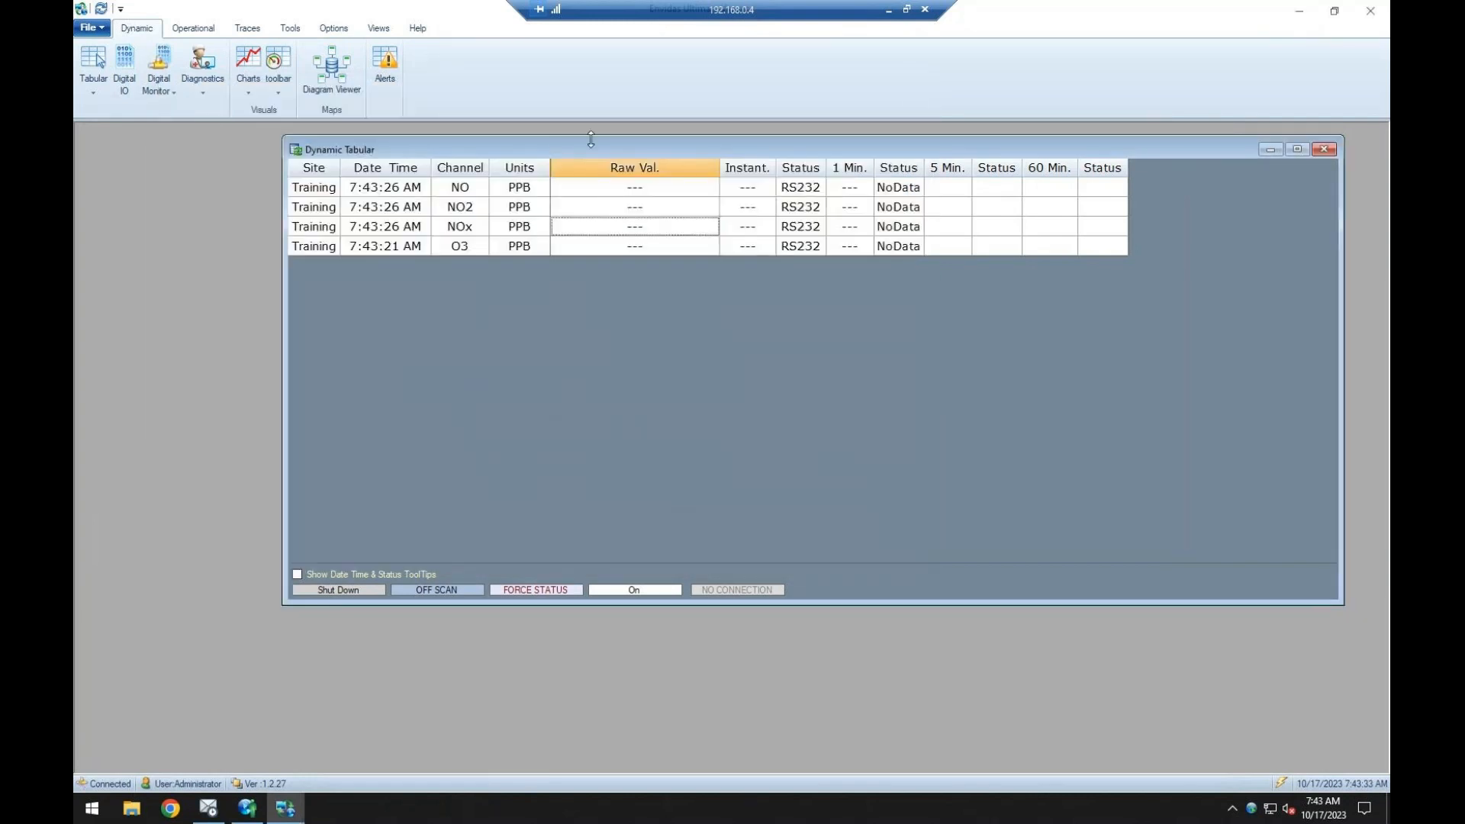
Open the active alarms list, check the O3 channel's alarm settings in Envidas Ultimate Setup, and return to close the list.
left_click(385, 62)
left_click_drag(534, 264, 624, 267)
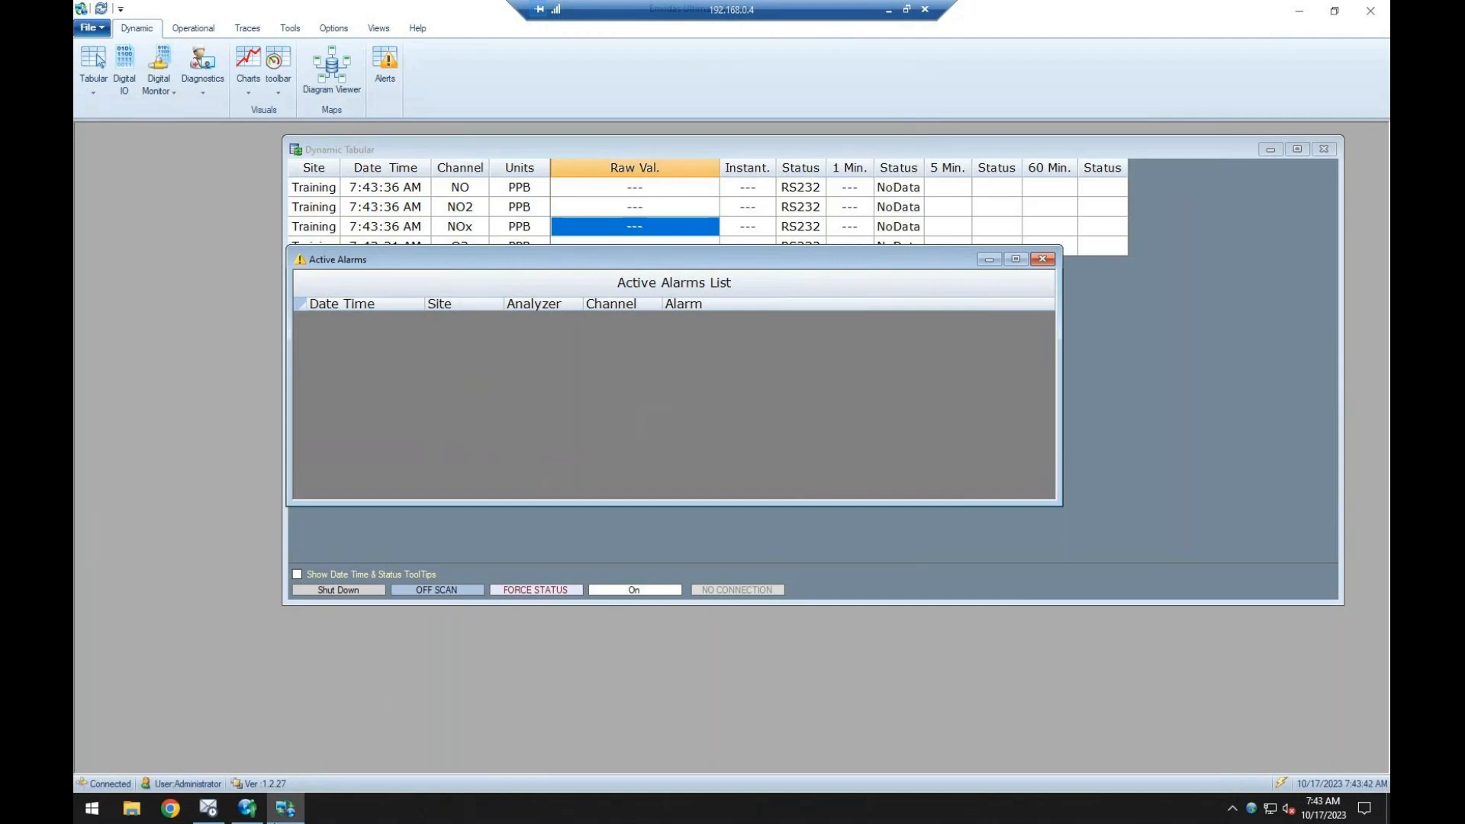
left_click(248, 815)
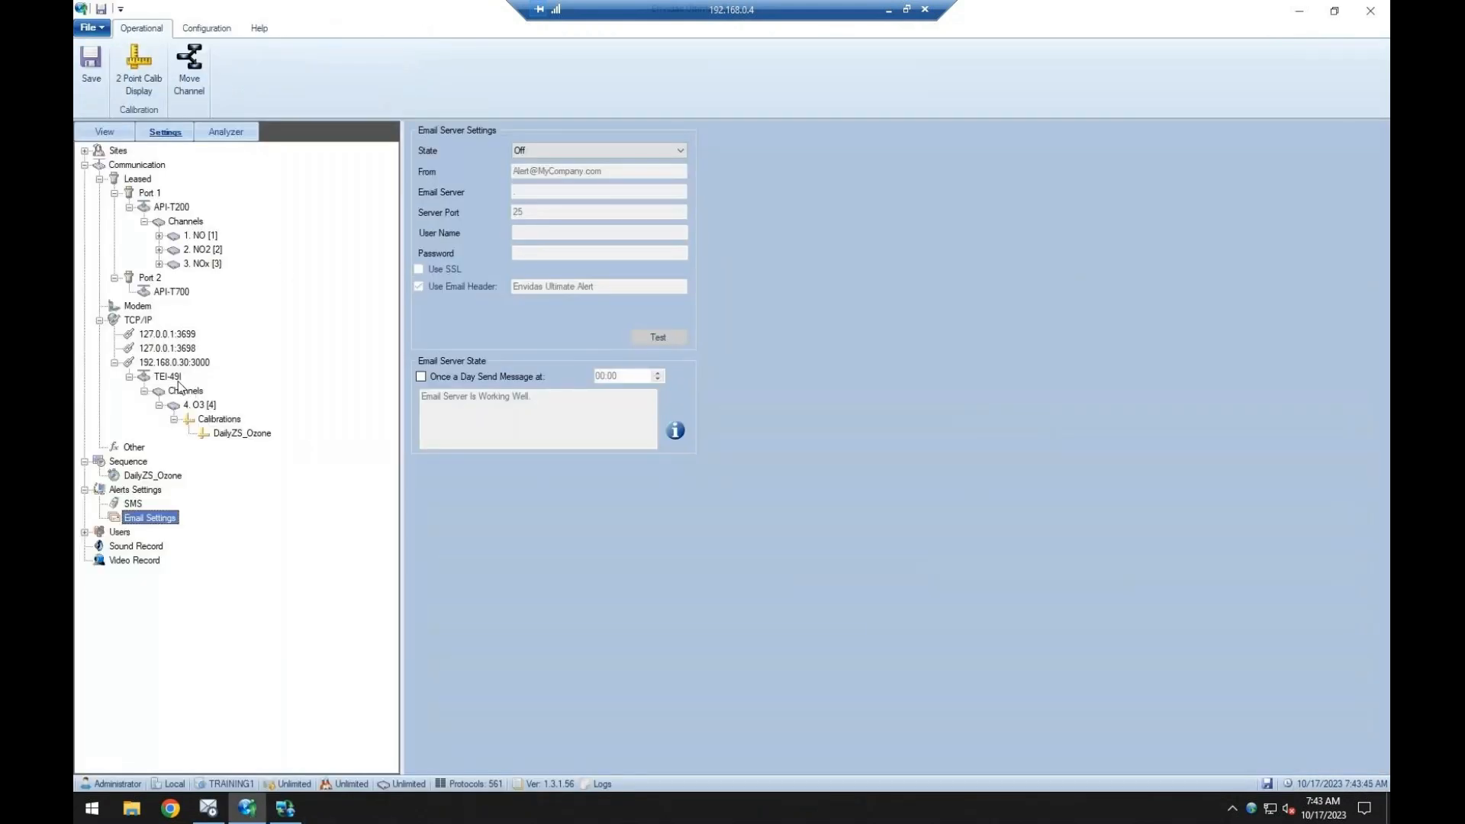
left_click(200, 405)
left_click(691, 132)
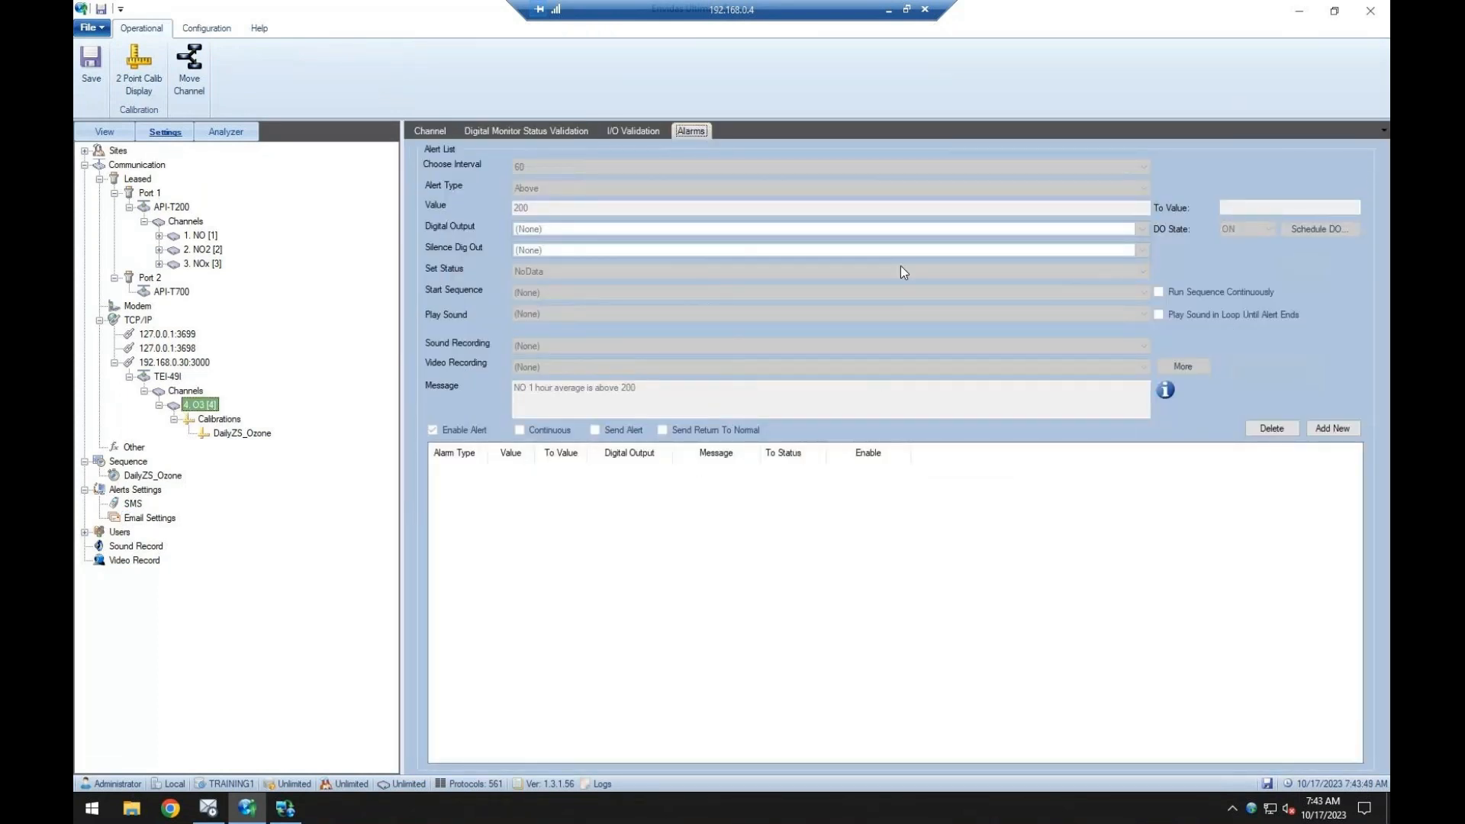
left_click(1300, 11)
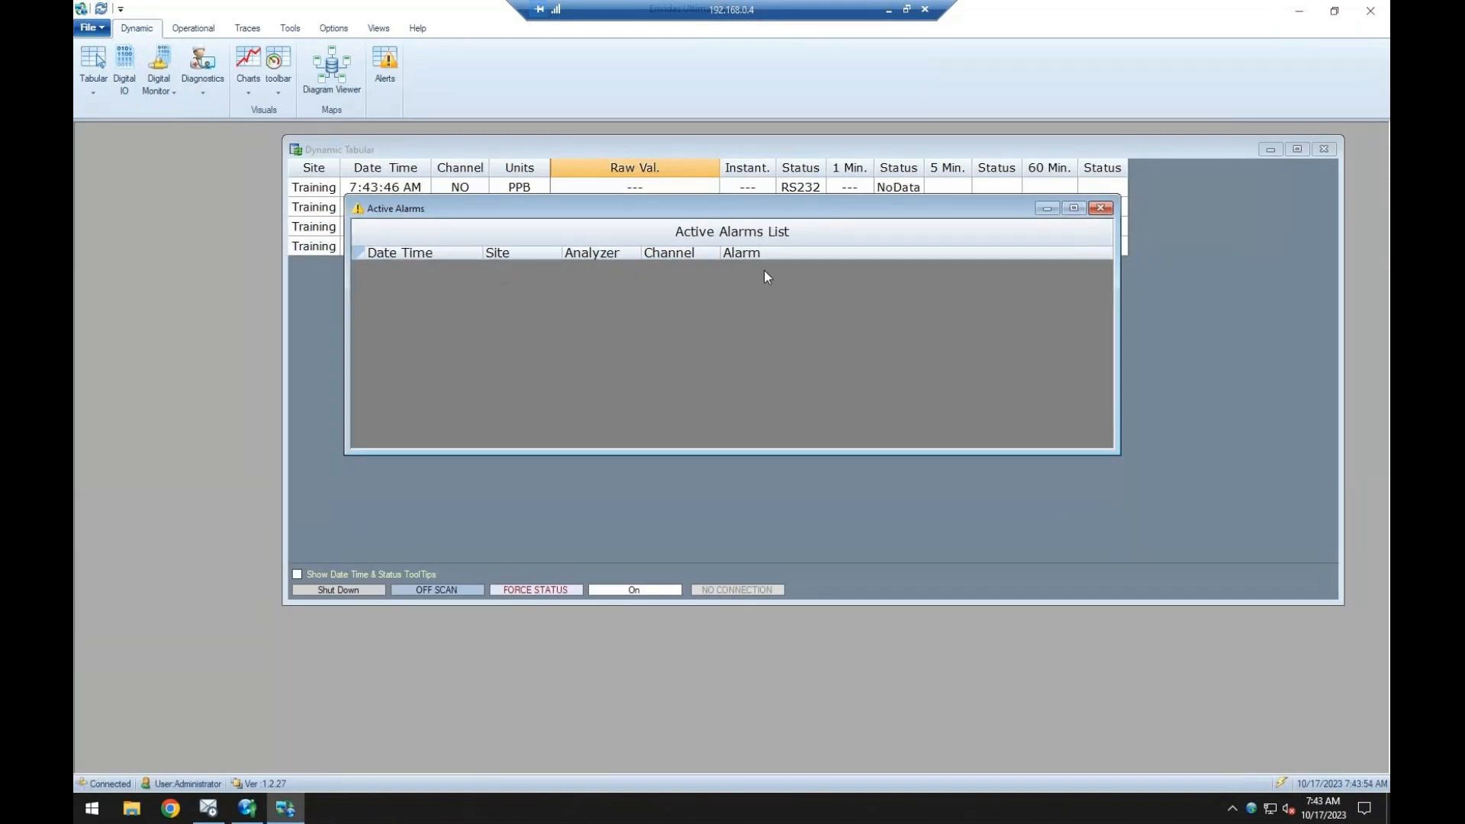
left_click(1100, 208)
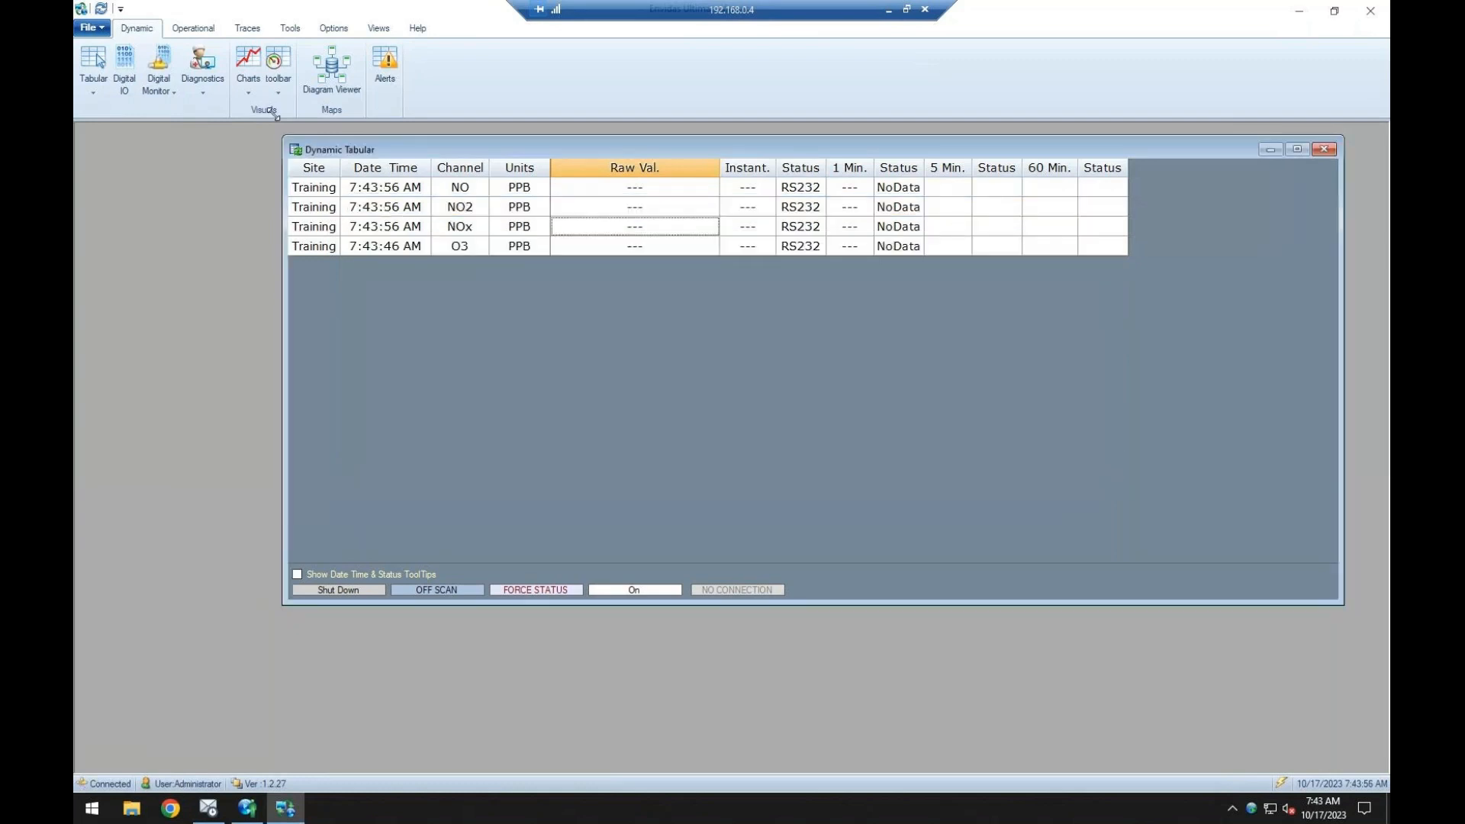
Open the DailyZS_Ozone sequence window, examine its phase timeline and the option for initiating the sequence, and close it.
left_click(197, 33)
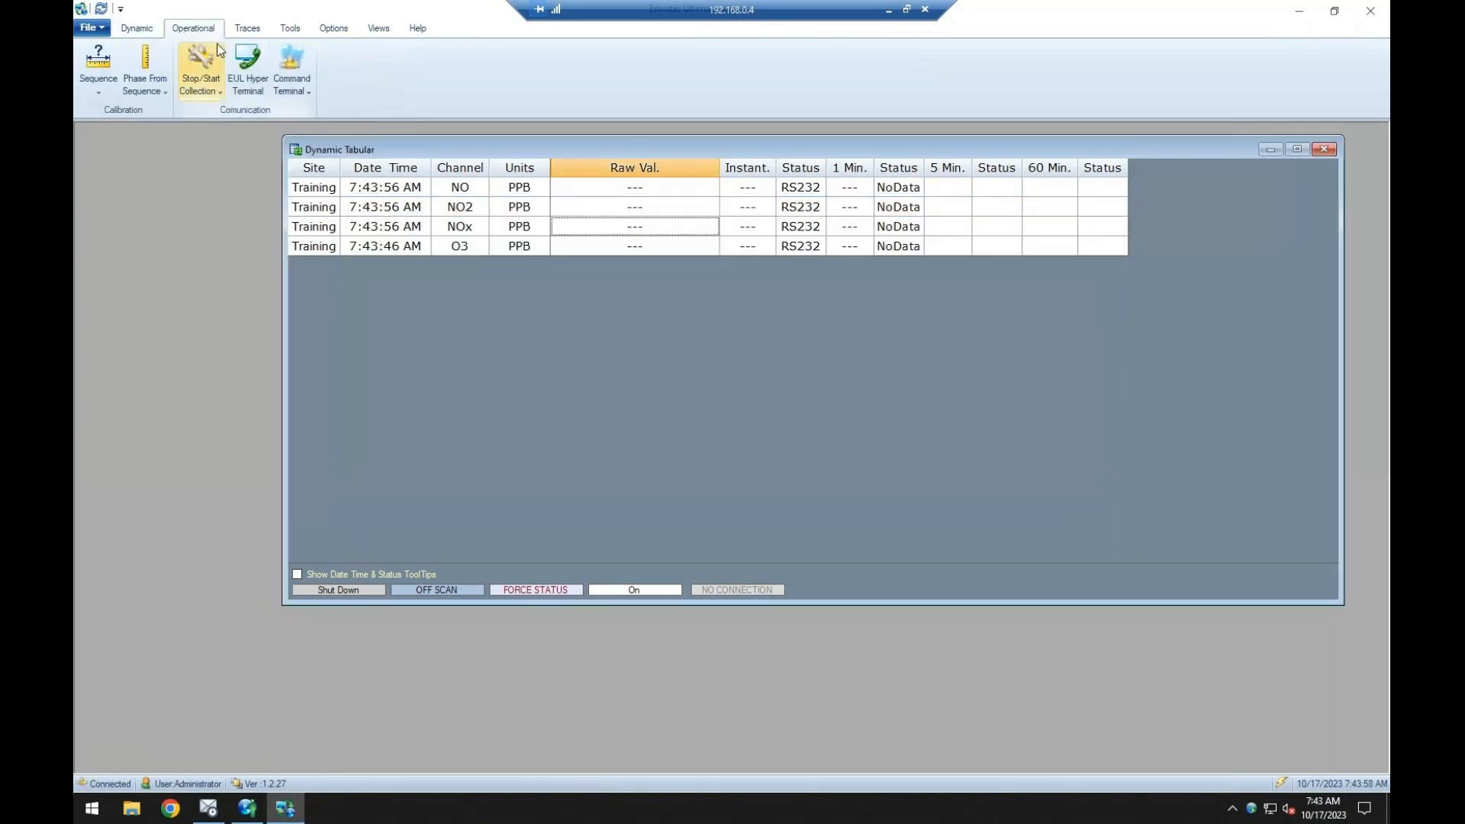
left_click(97, 92)
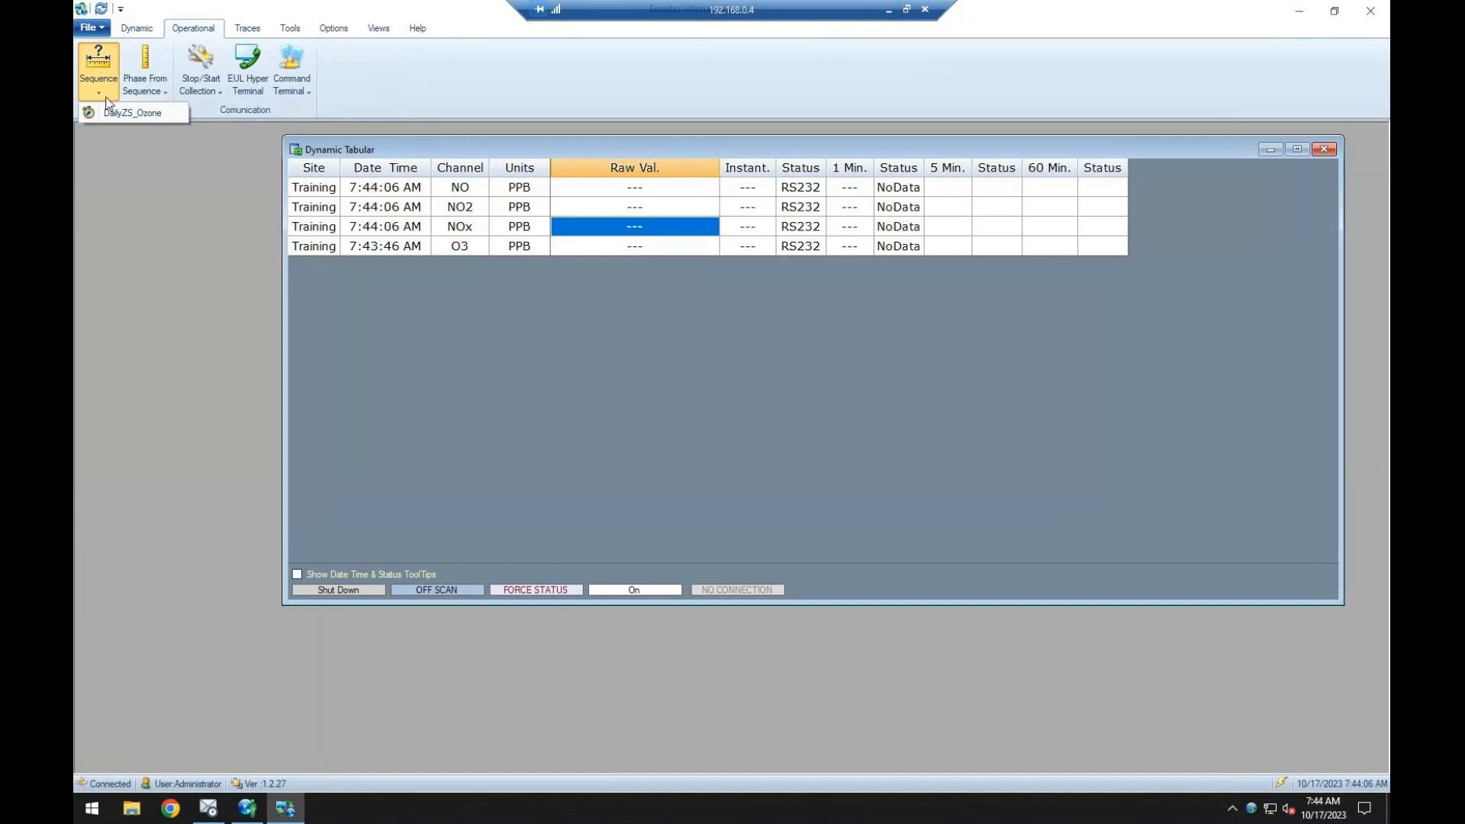
left_click(102, 112)
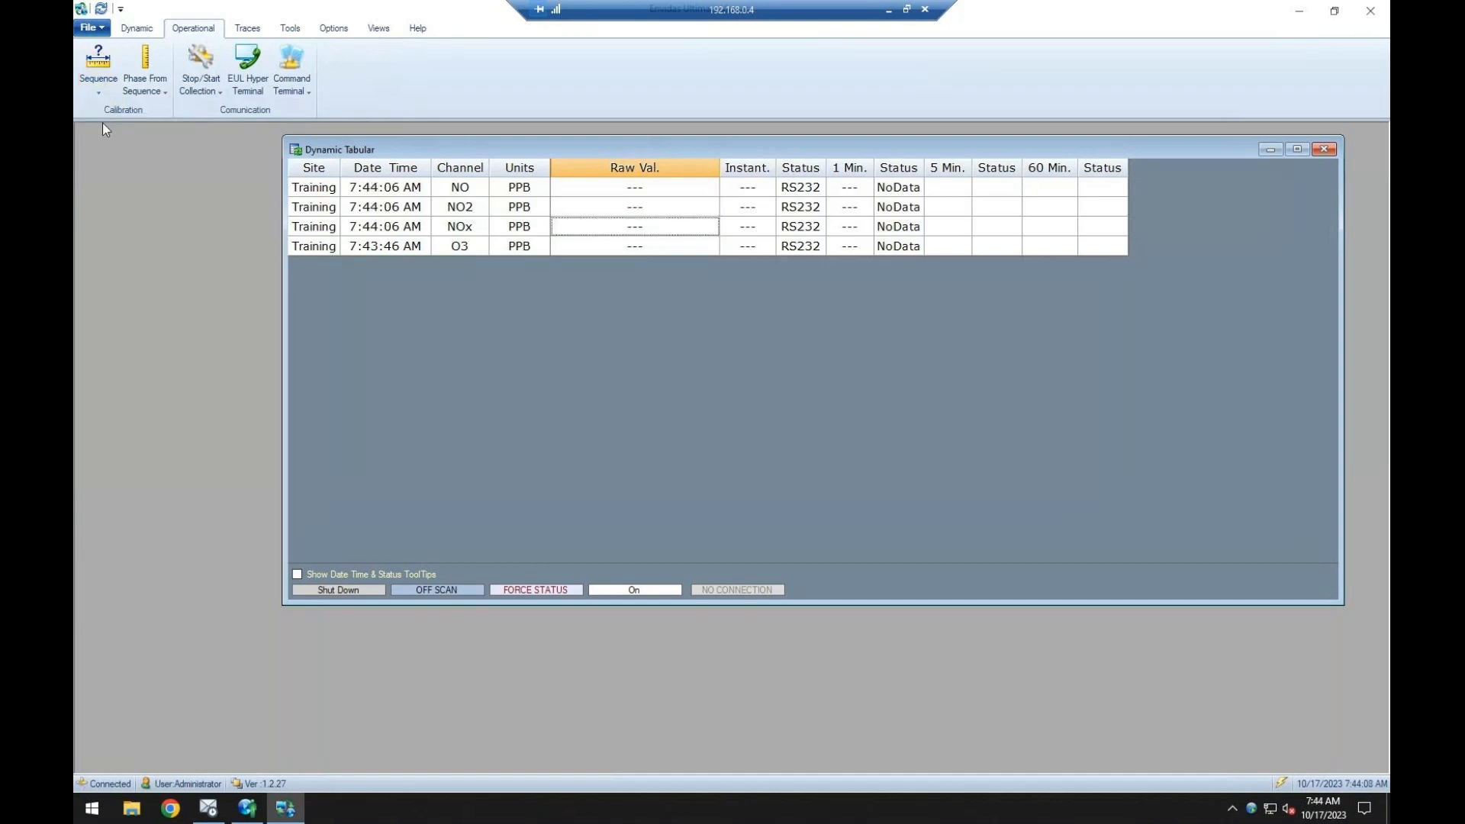
left_click_drag(406, 285, 401, 250)
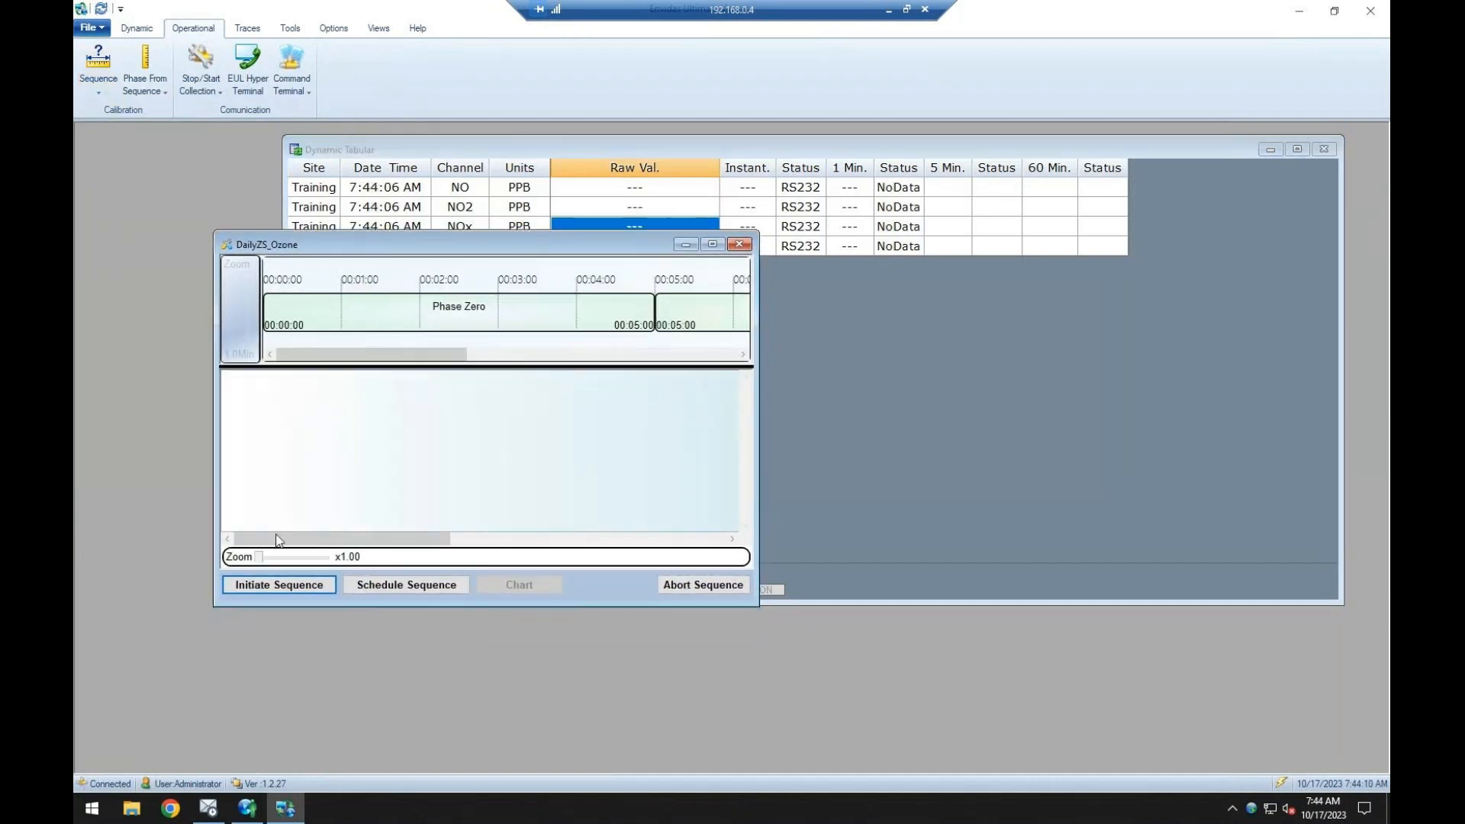
left_click(290, 587)
left_click(739, 244)
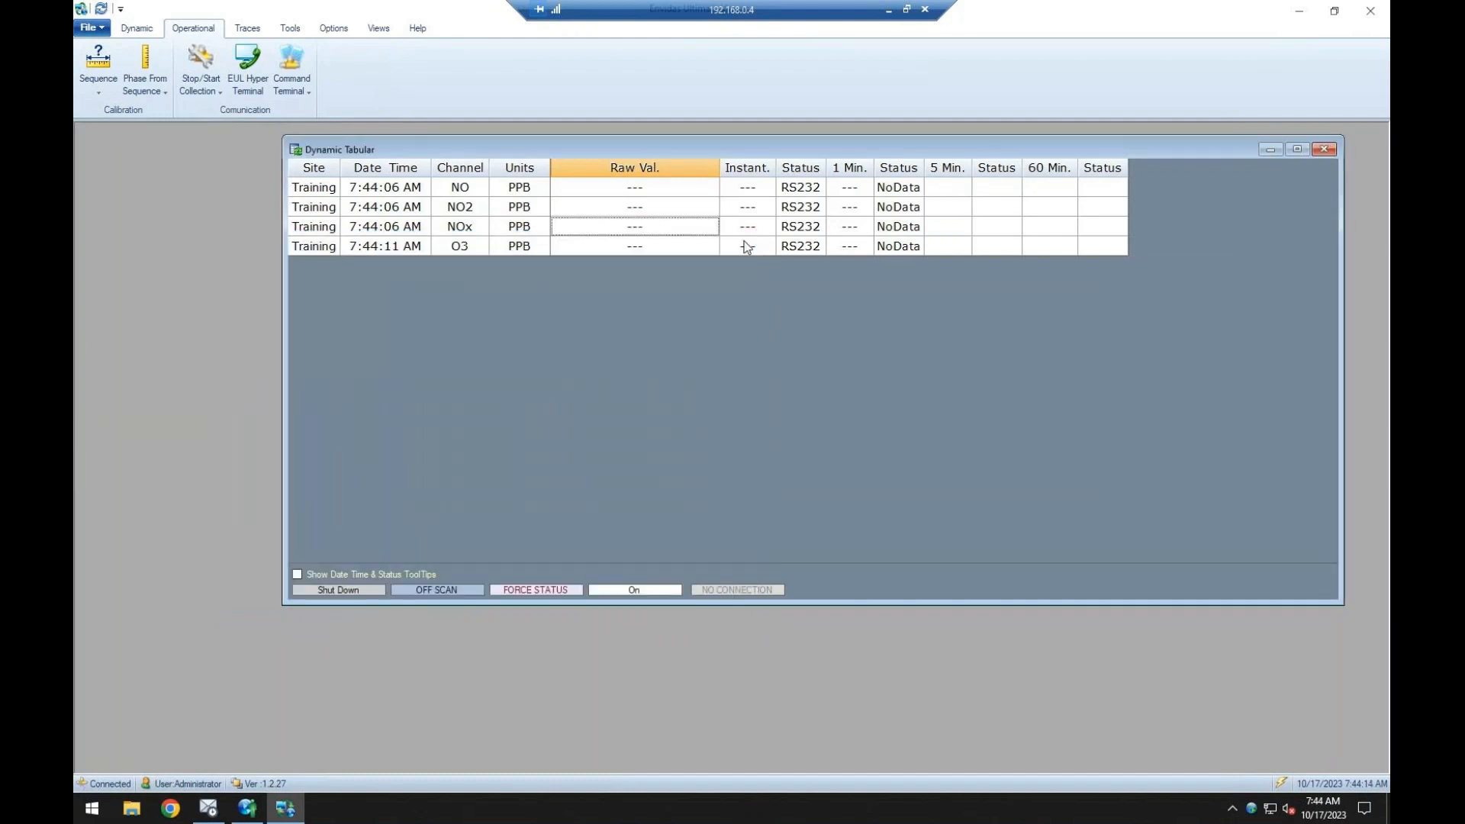
Open the manual phase control for the DailyZS_Ozone sequence, look through its phase choices, and close it.
left_click(143, 87)
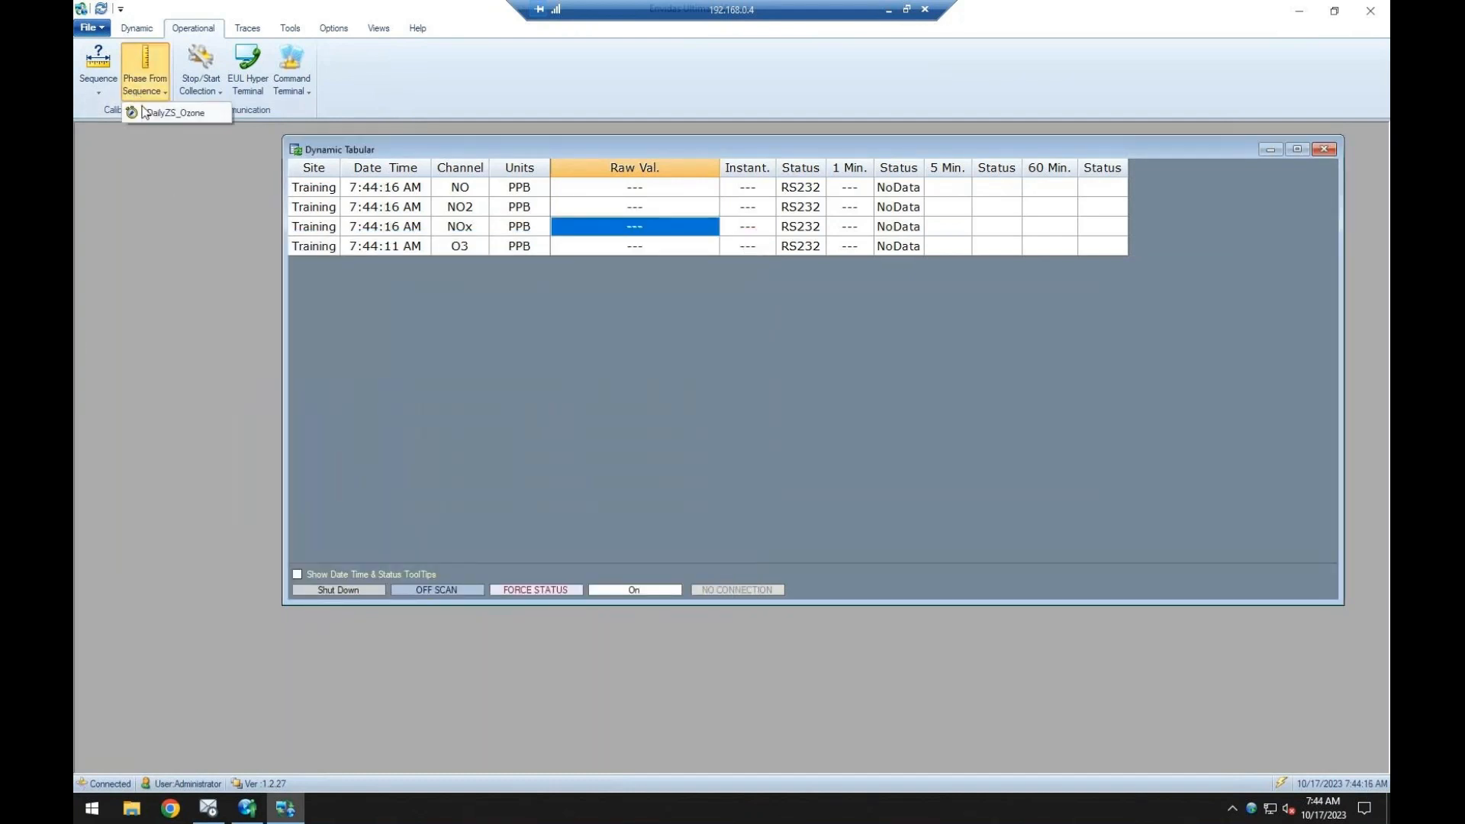
left_click(145, 113)
left_click(303, 572)
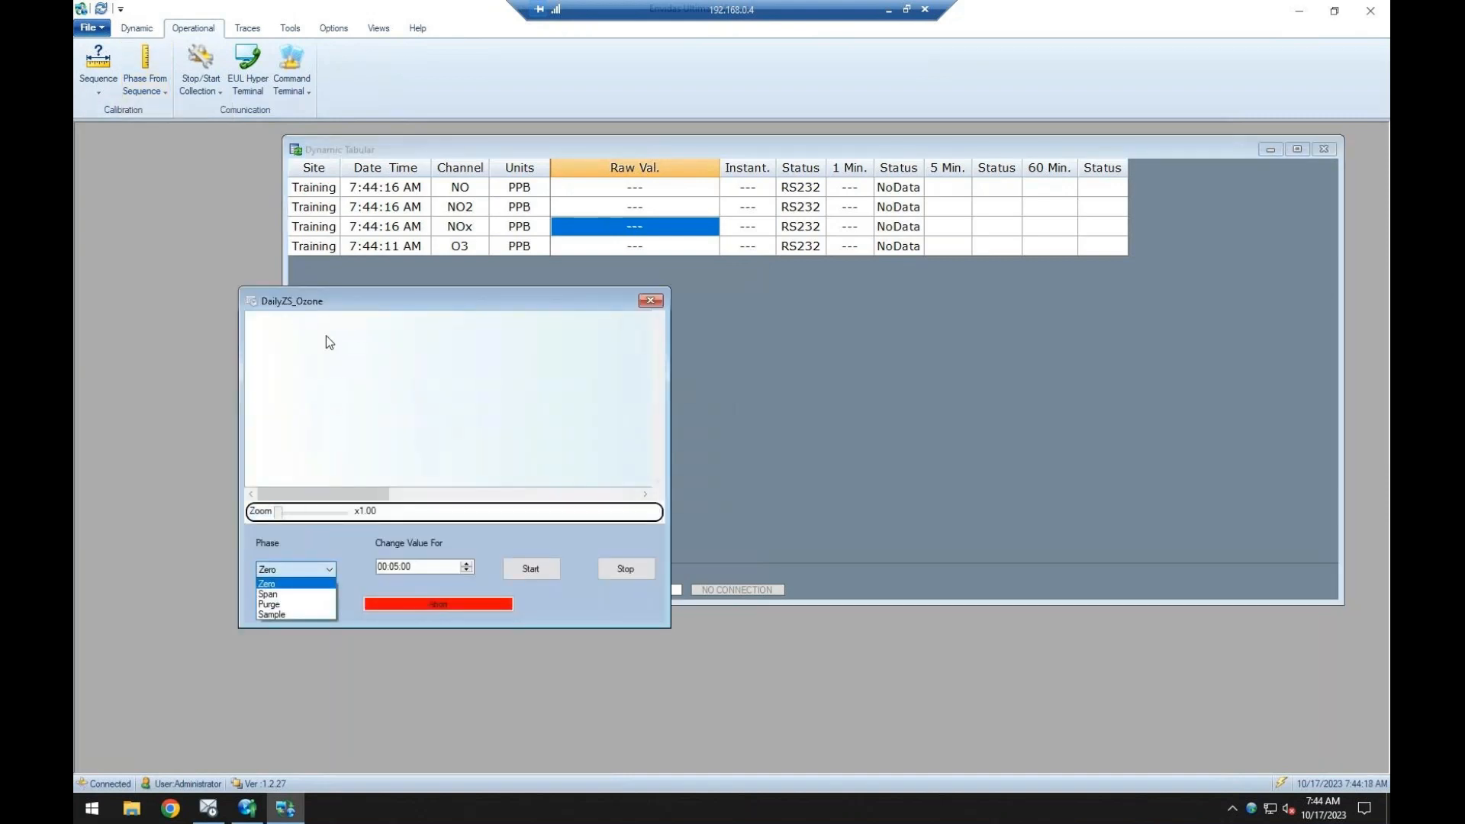
left_click(653, 302)
Reopen the DailyZS_Ozone phase control, choose the Span phase to see its run settings, and close it without starting.
left_click(144, 84)
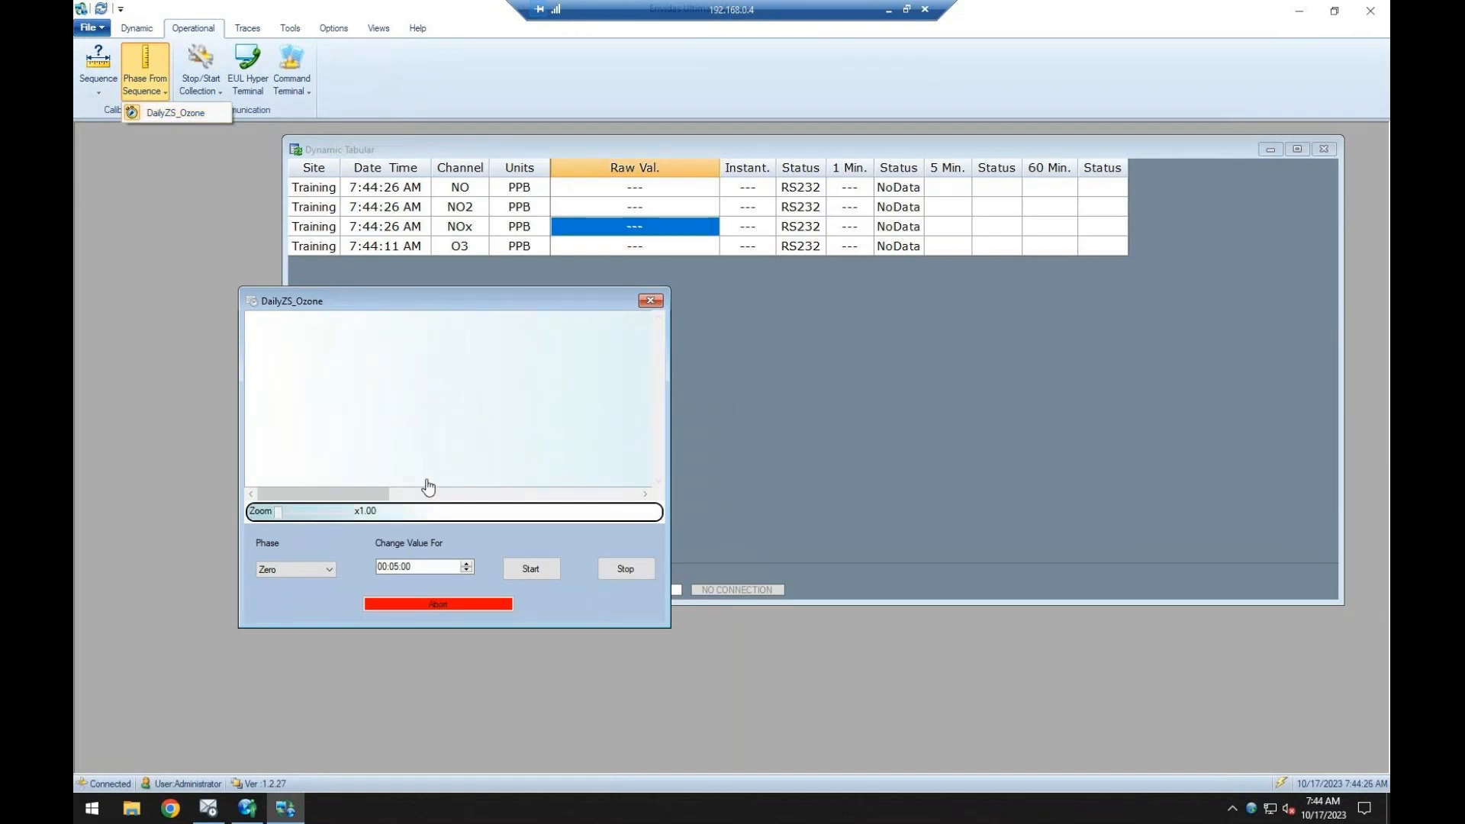
left_click(332, 565)
left_click(331, 569)
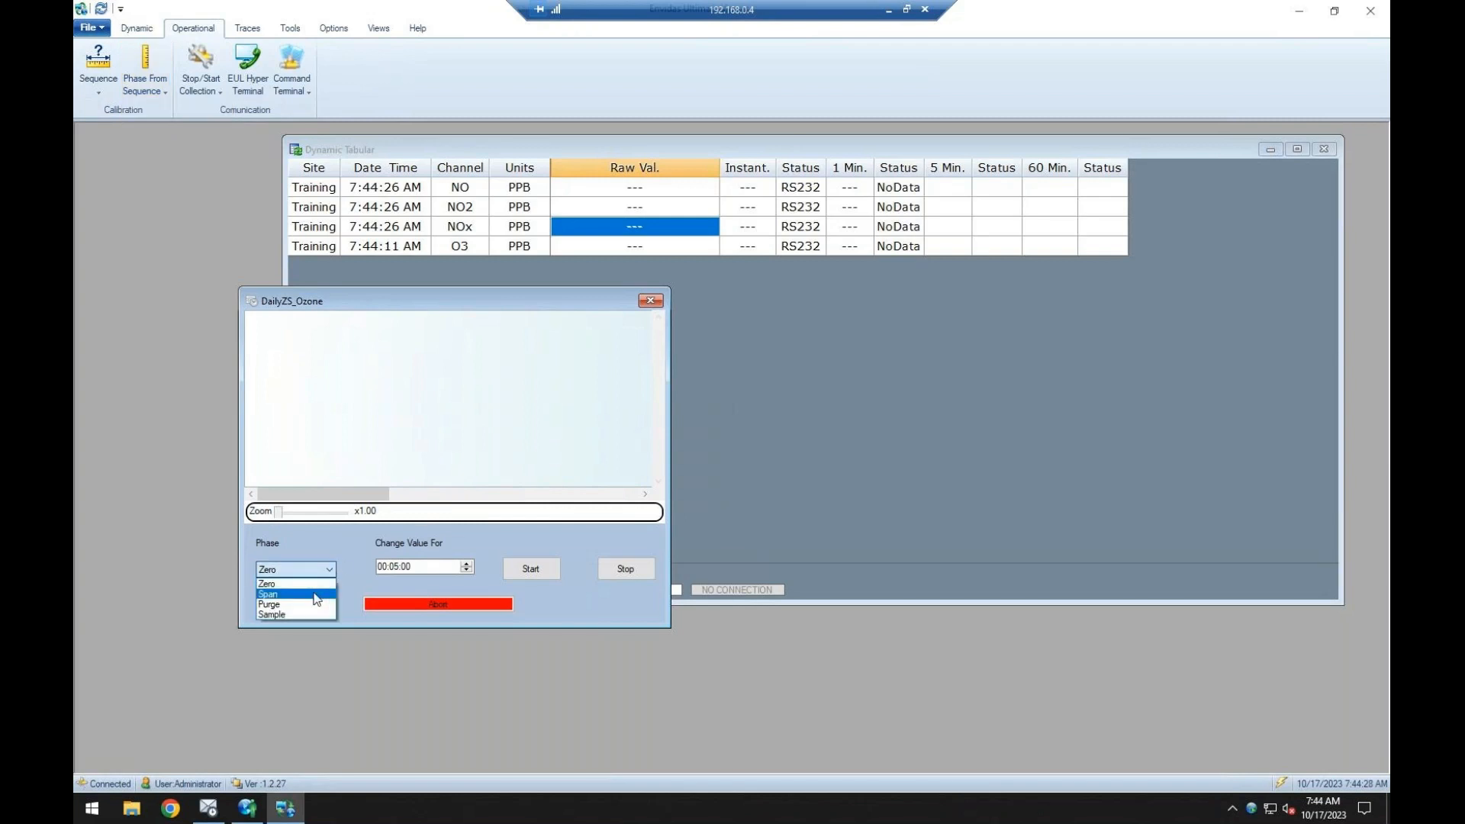
left_click(308, 593)
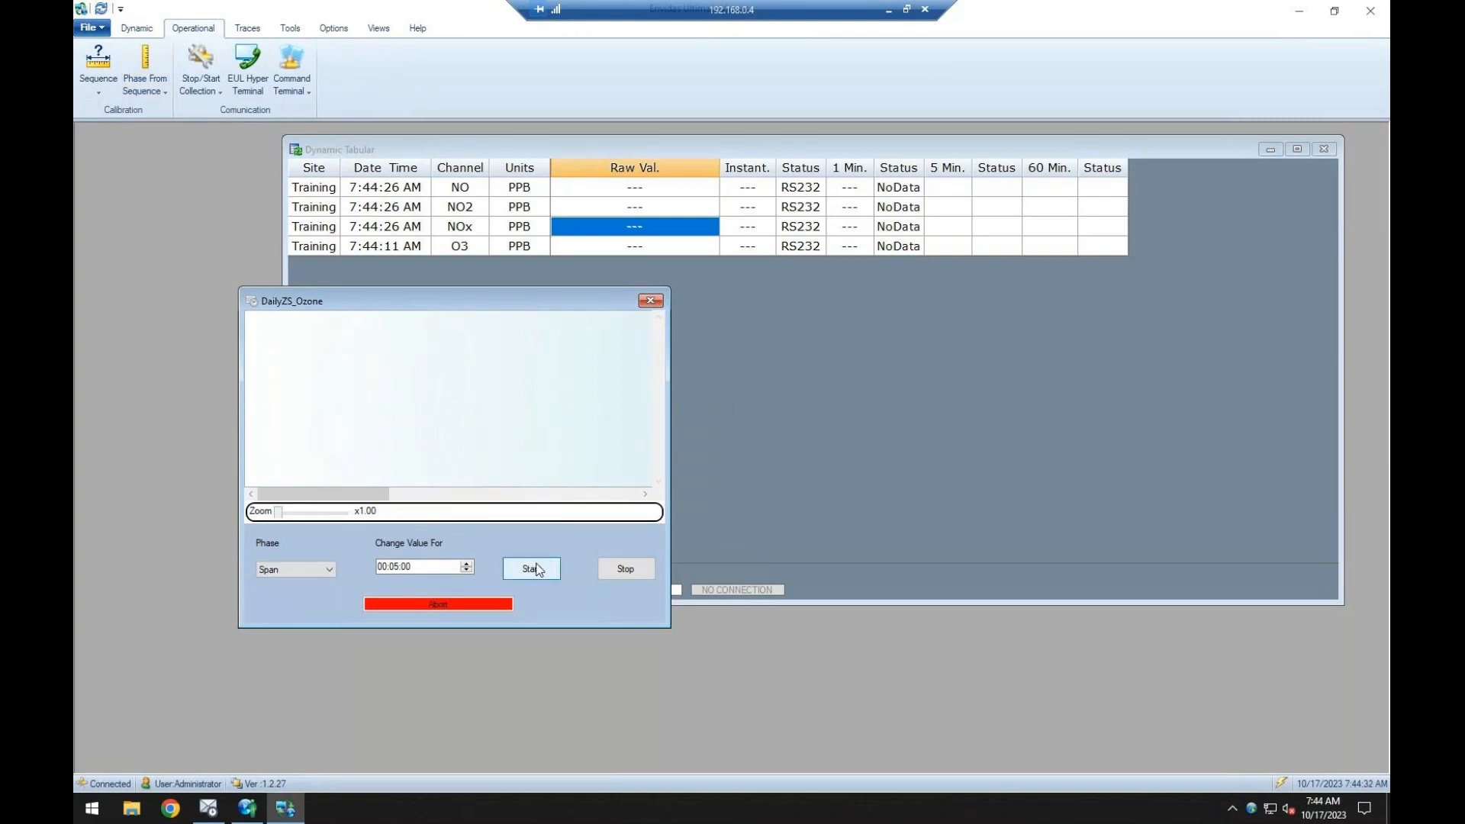
left_click(650, 301)
Open the Stop Collection dialog for Port 2 twice, inspect the duration in minutes, and close it without stopping collection.
left_click(212, 91)
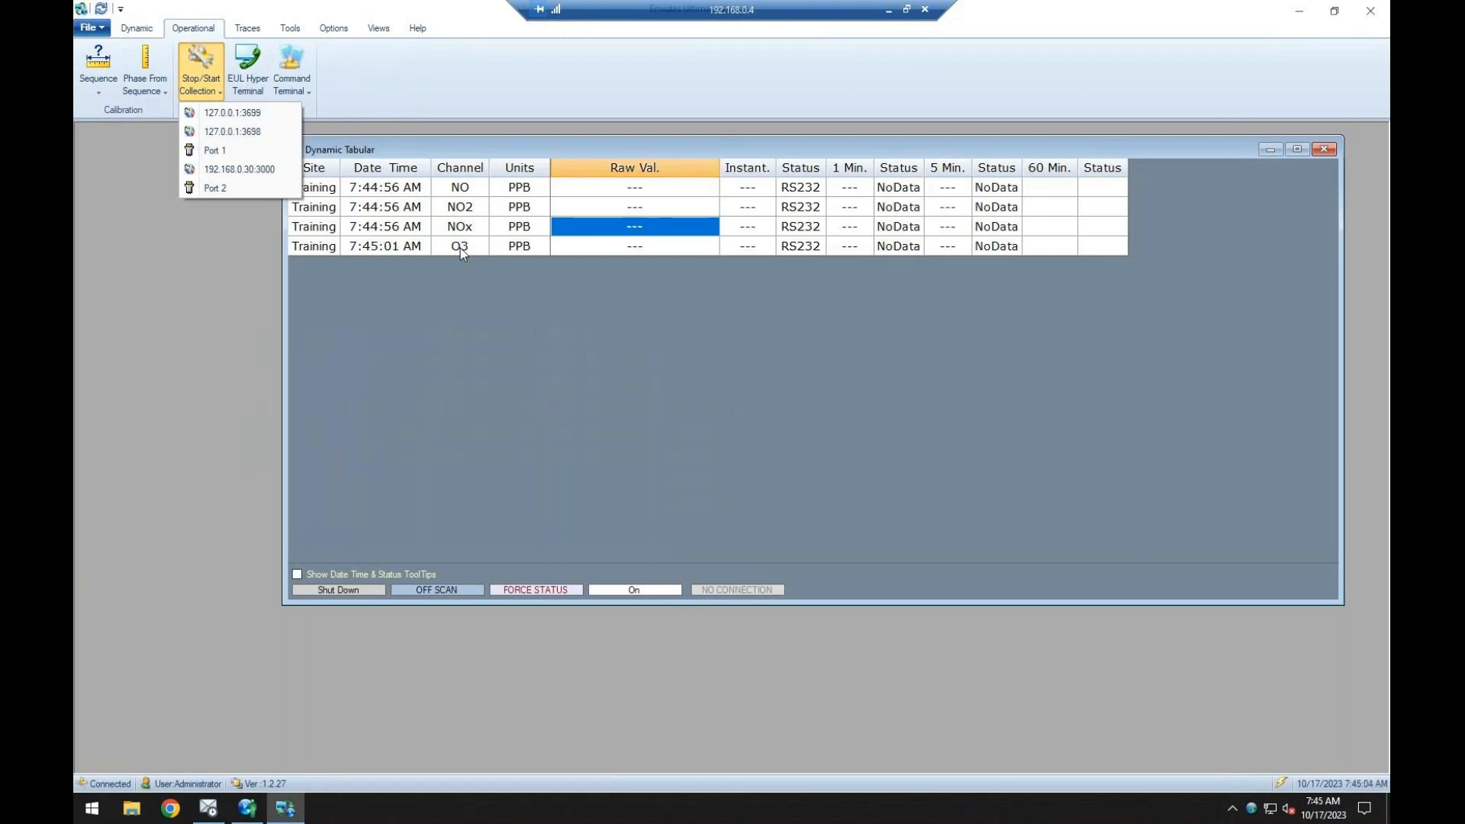
left_click(216, 190)
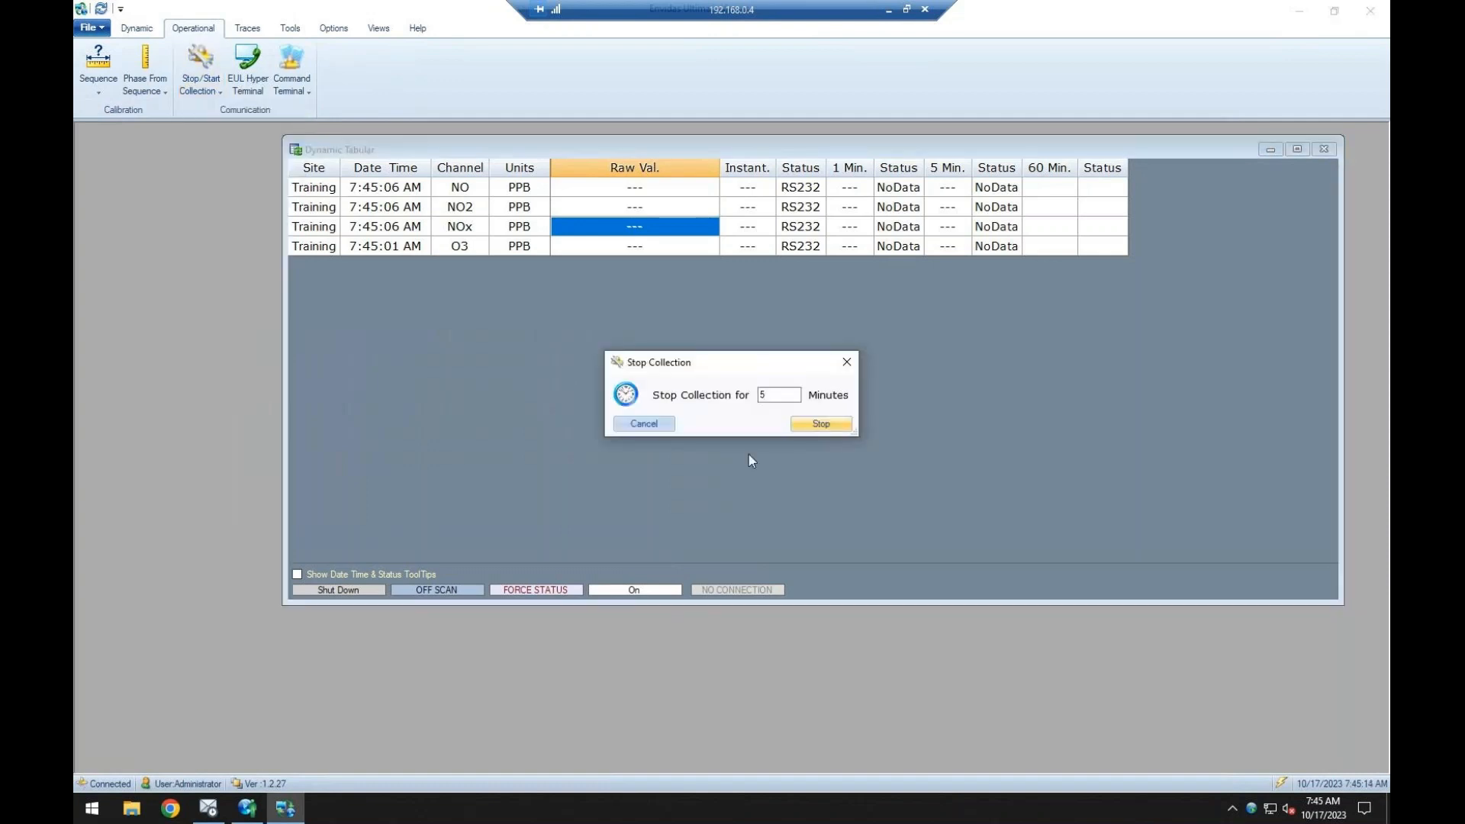
key("Tab")
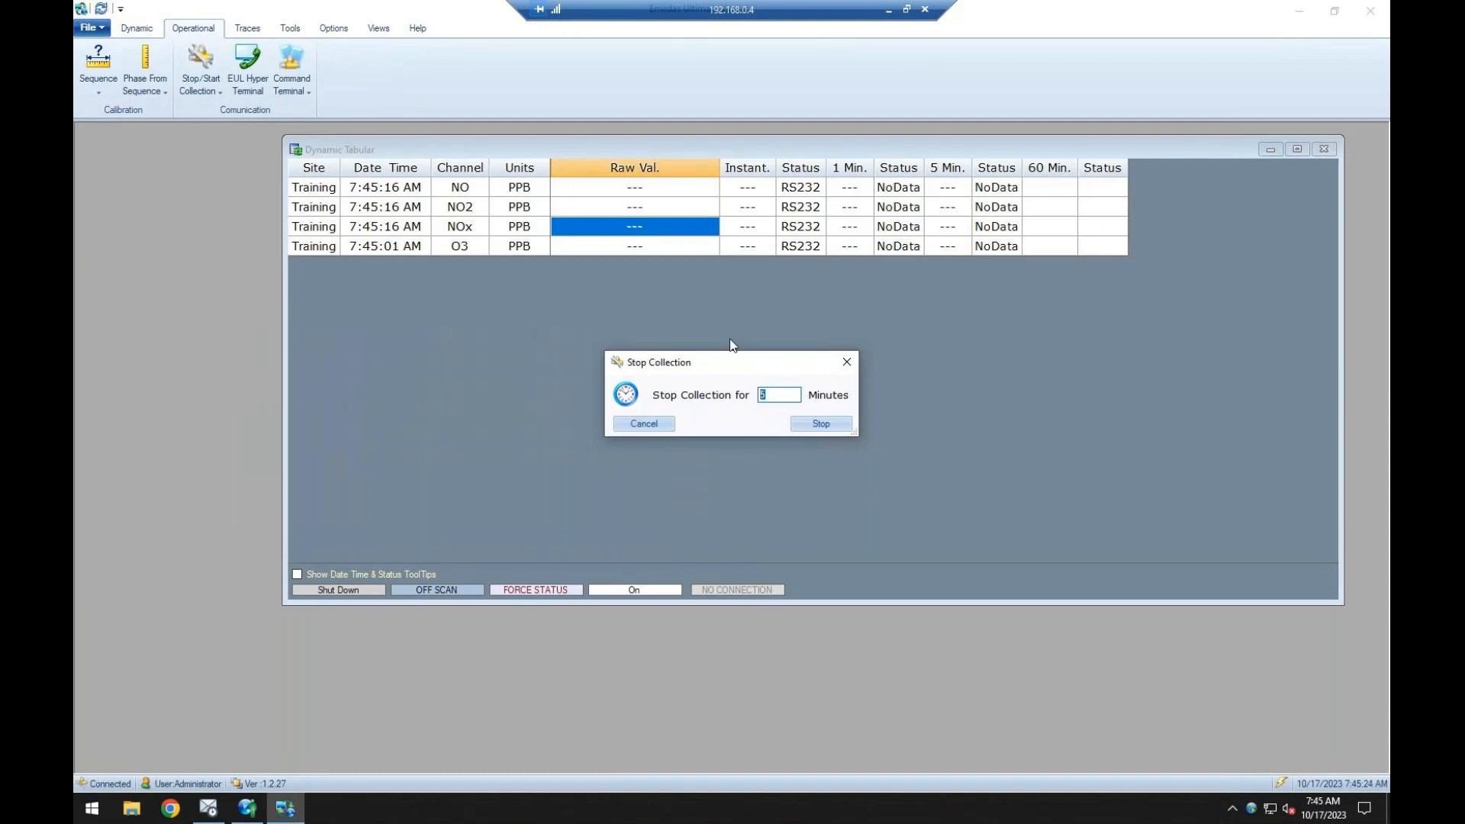
left_click(847, 362)
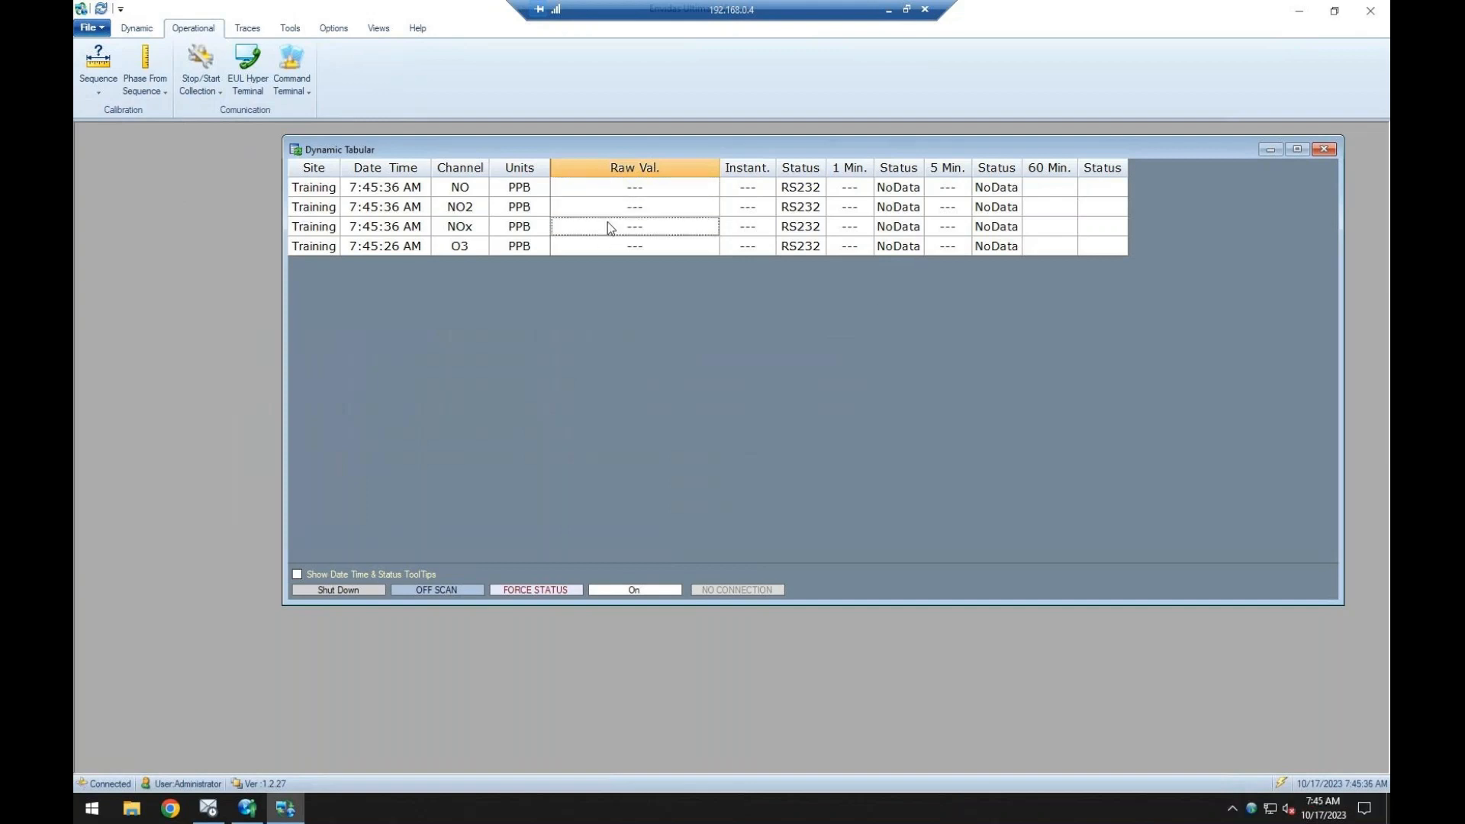
left_click(204, 82)
left_click(202, 188)
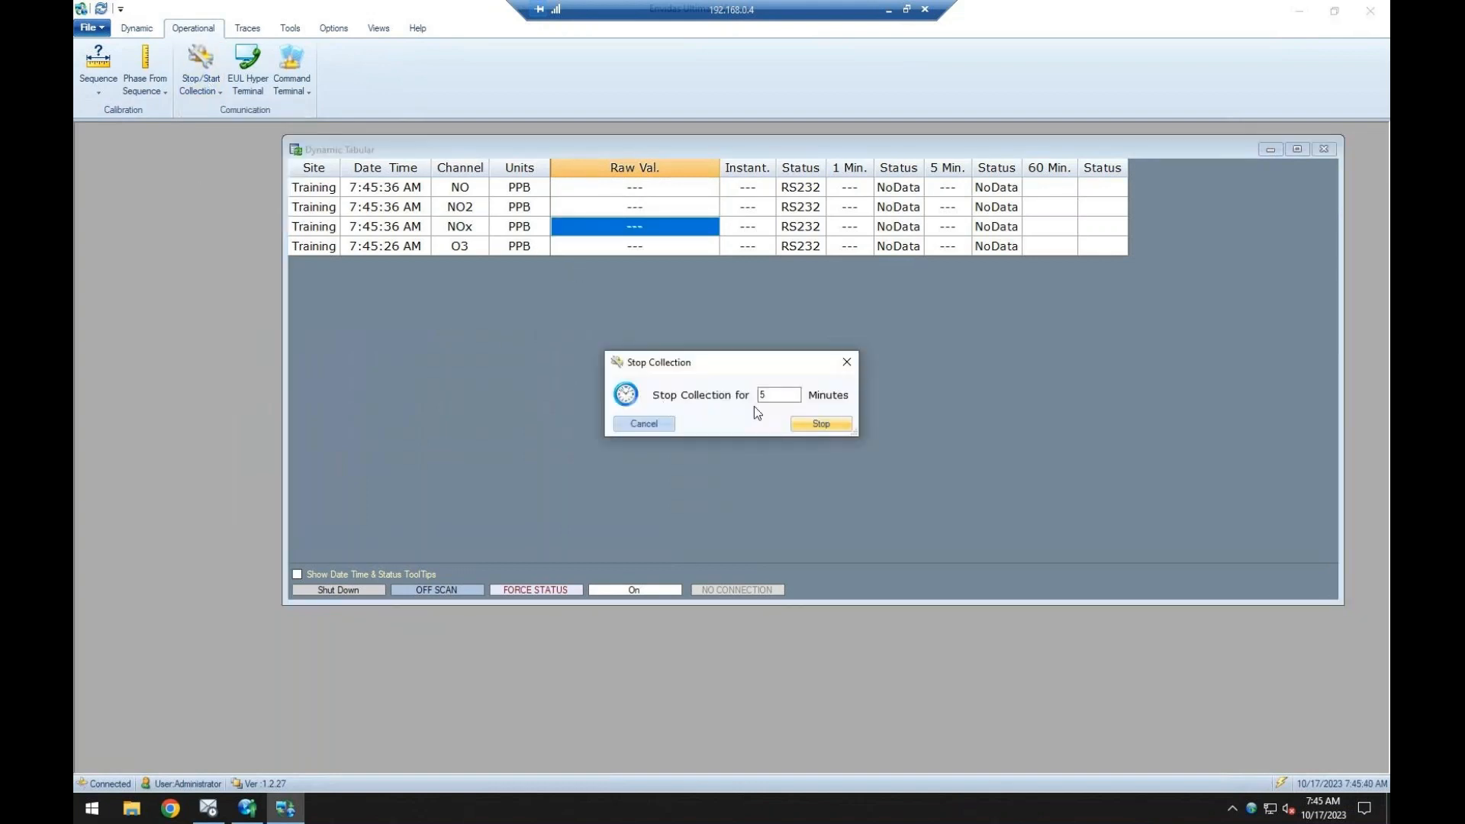
left_click_drag(768, 396, 754, 395)
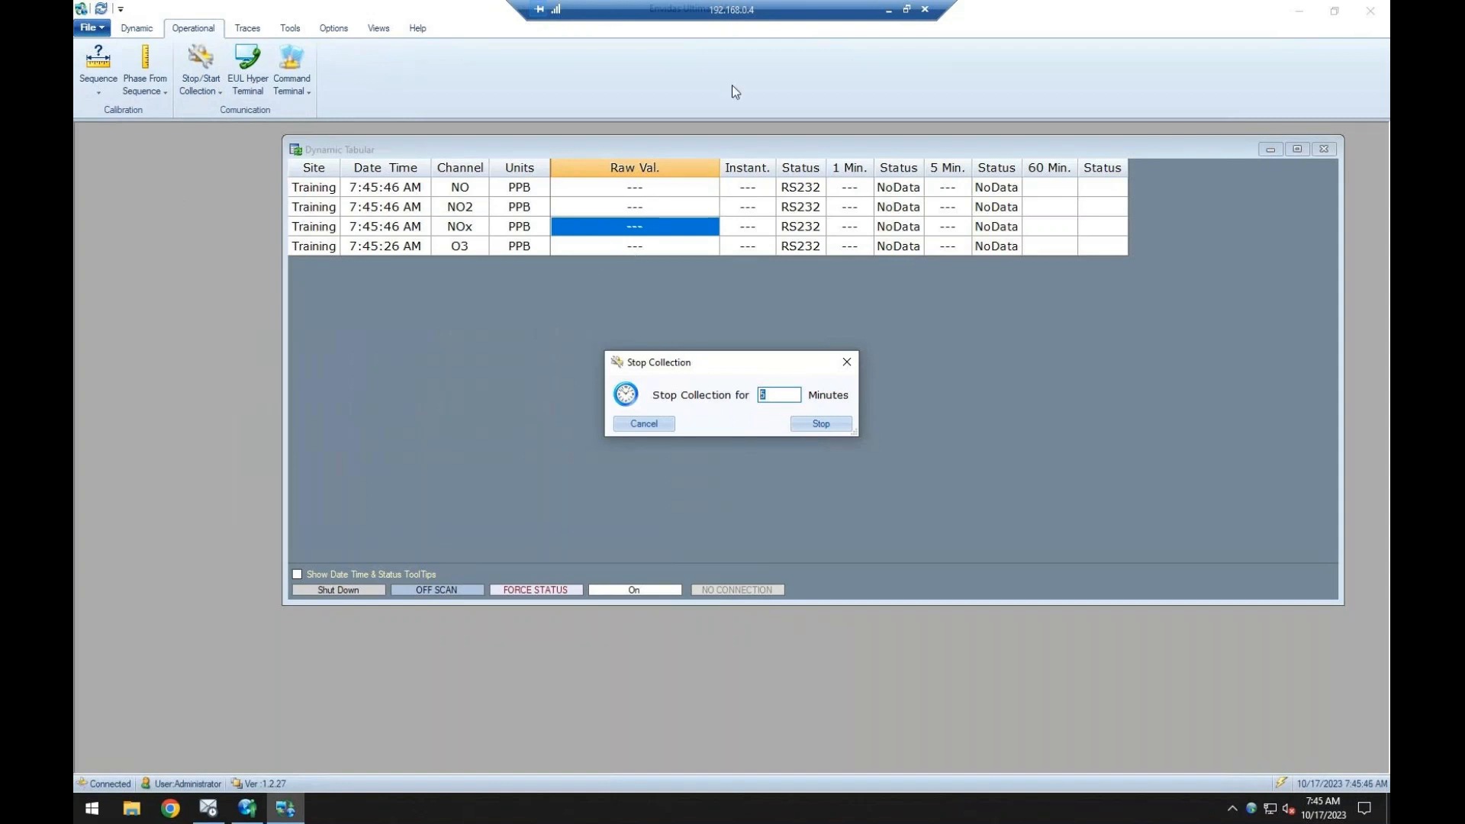
left_click(847, 361)
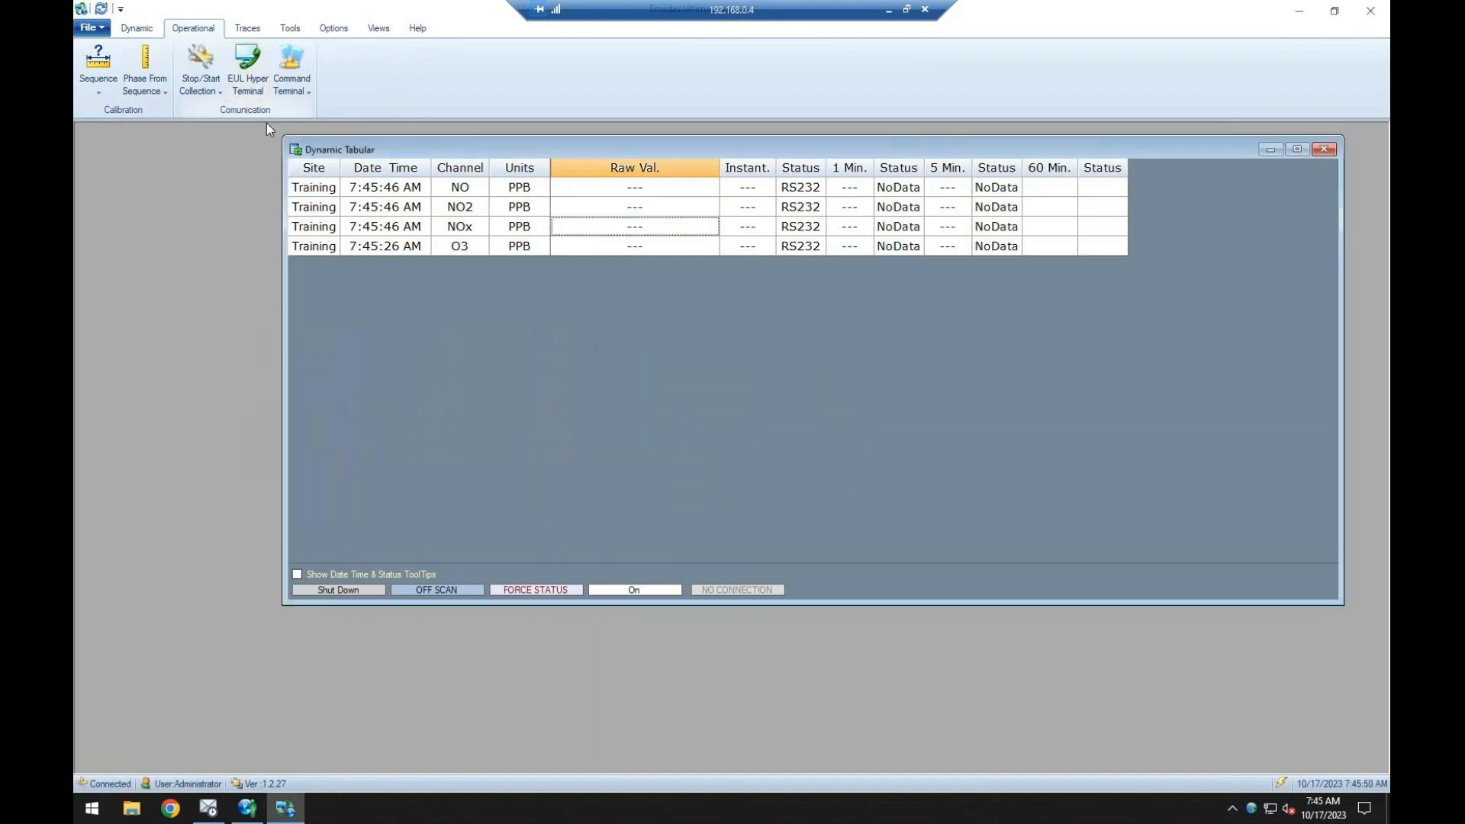
Open the EUL Hyper Terminal's serial monitor, look over its COM port and command options, and close it.
left_click(247, 68)
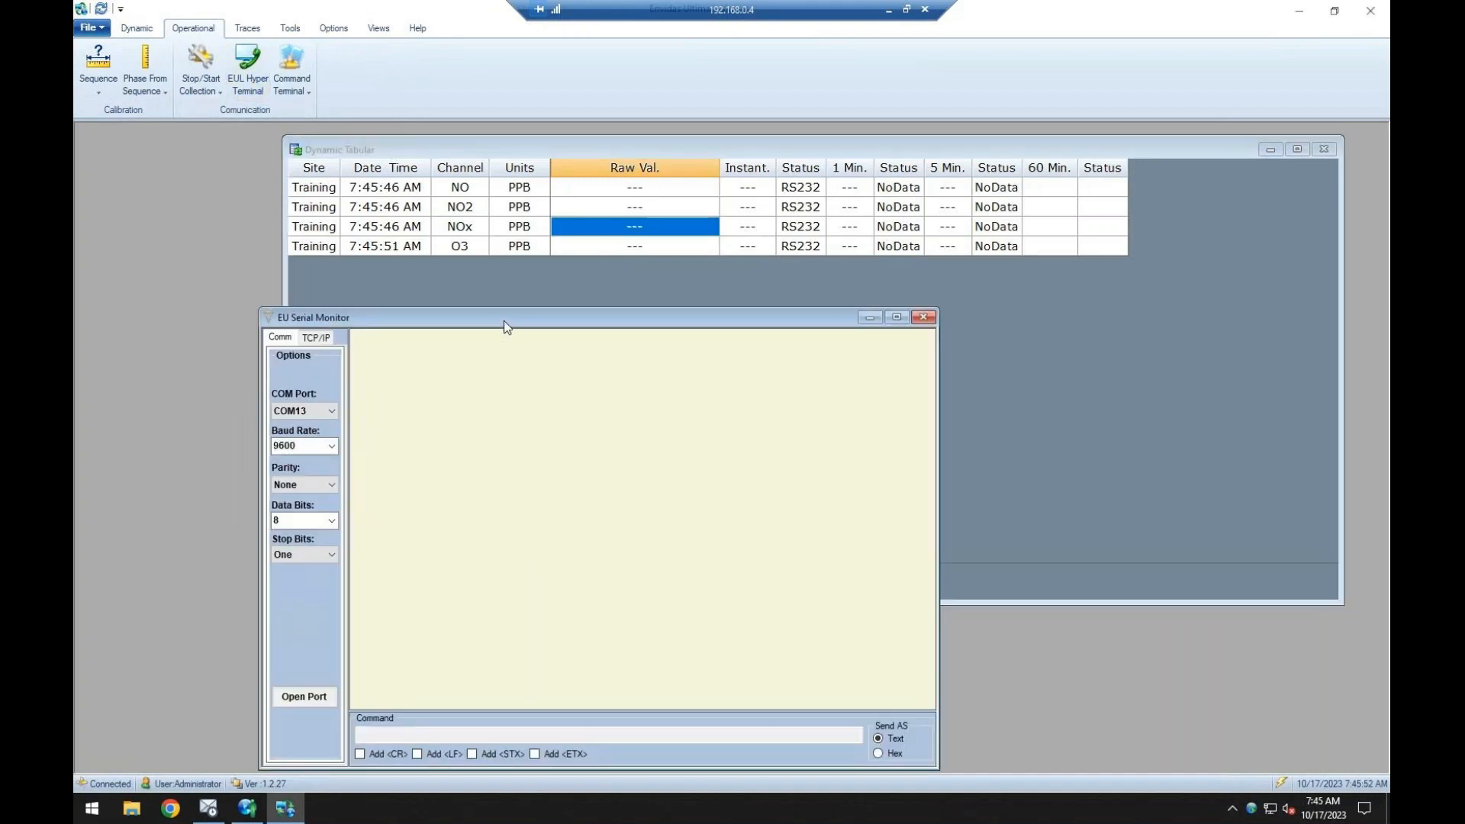
left_click_drag(504, 320, 507, 261)
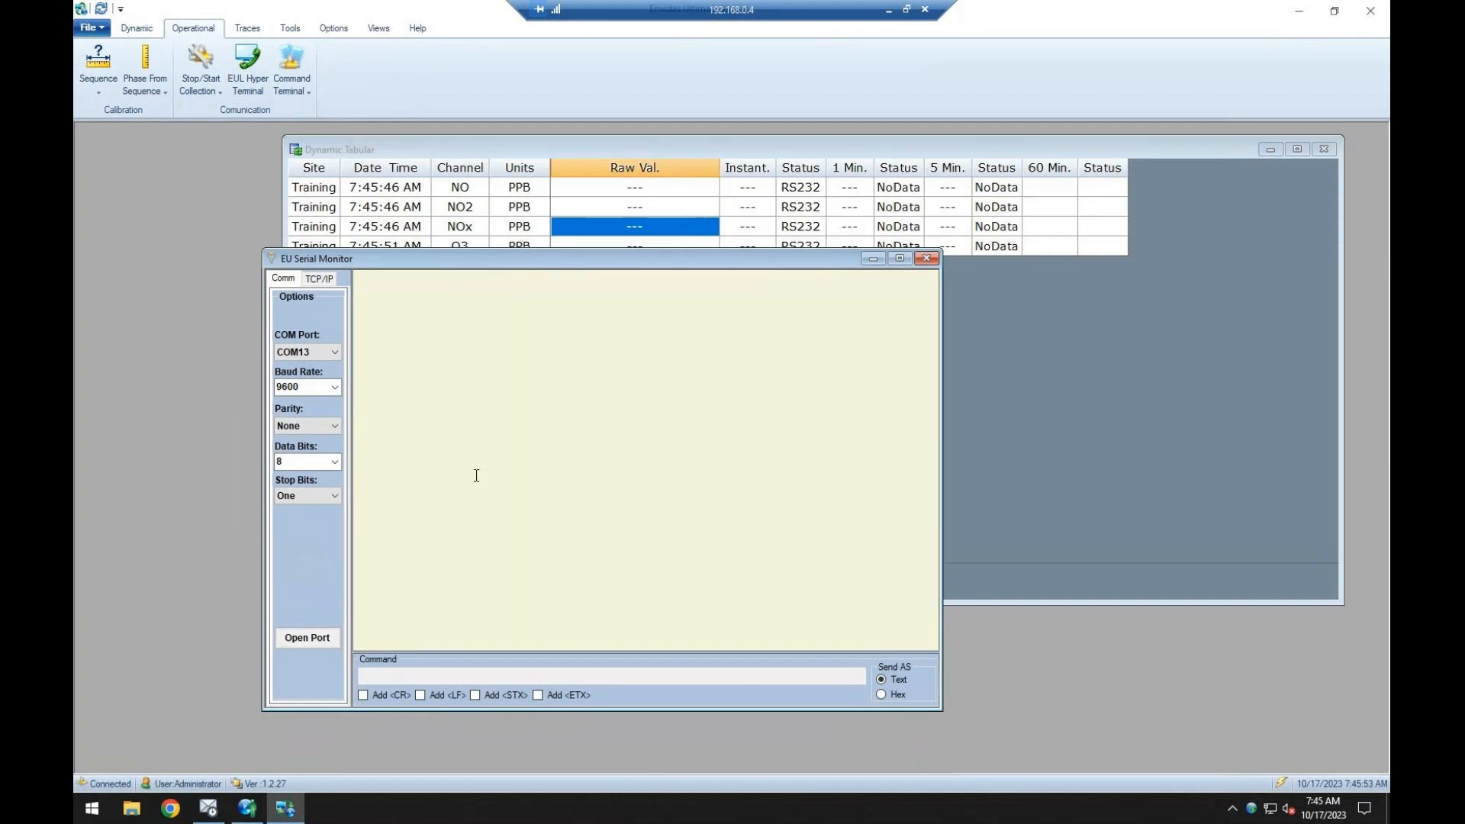
left_click(926, 258)
Open the API-T200 analyzer trace, enlarge its window, examine the incoming data line, and close the trace.
left_click(251, 29)
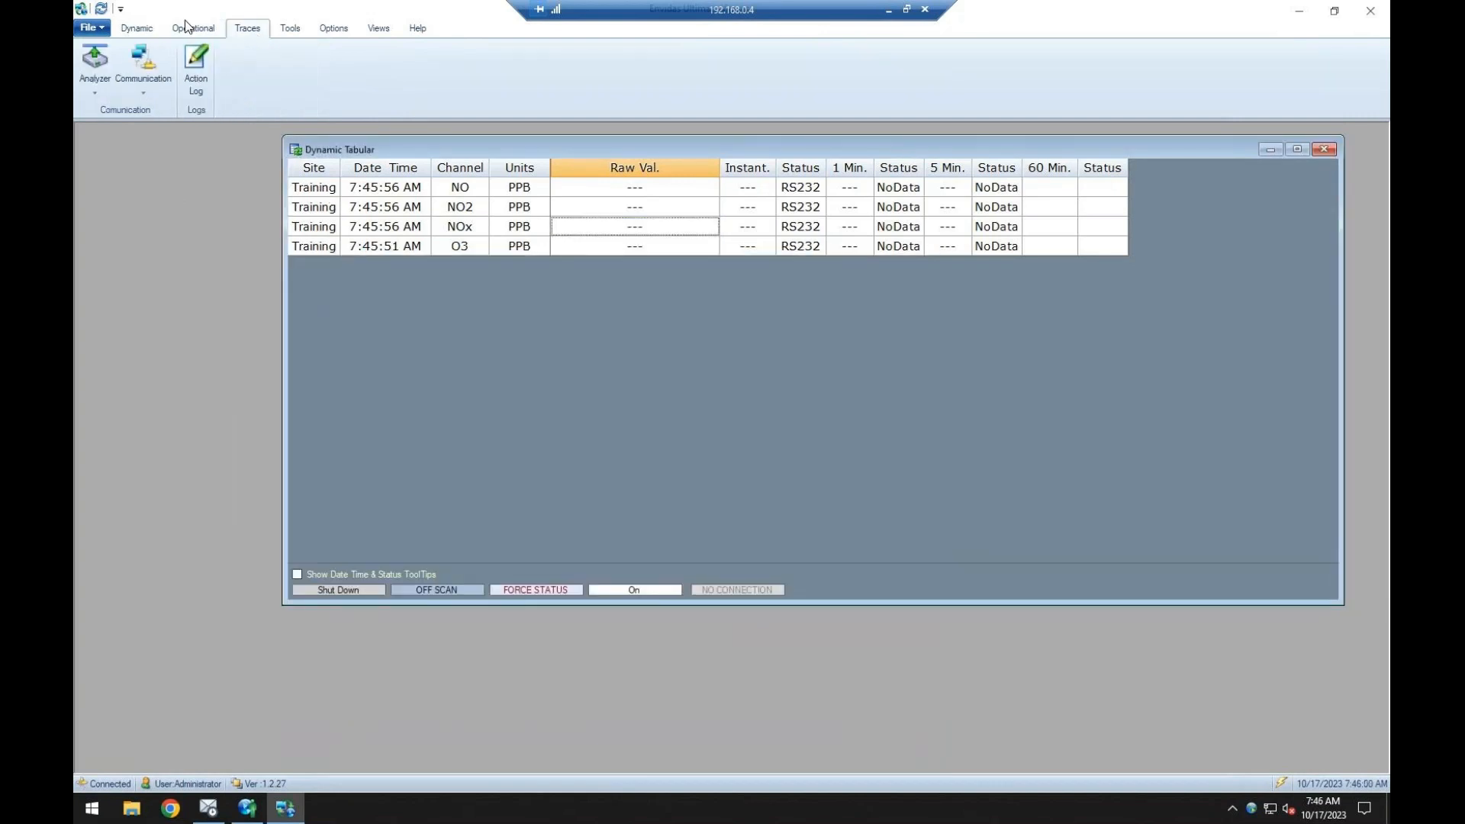
left_click(94, 73)
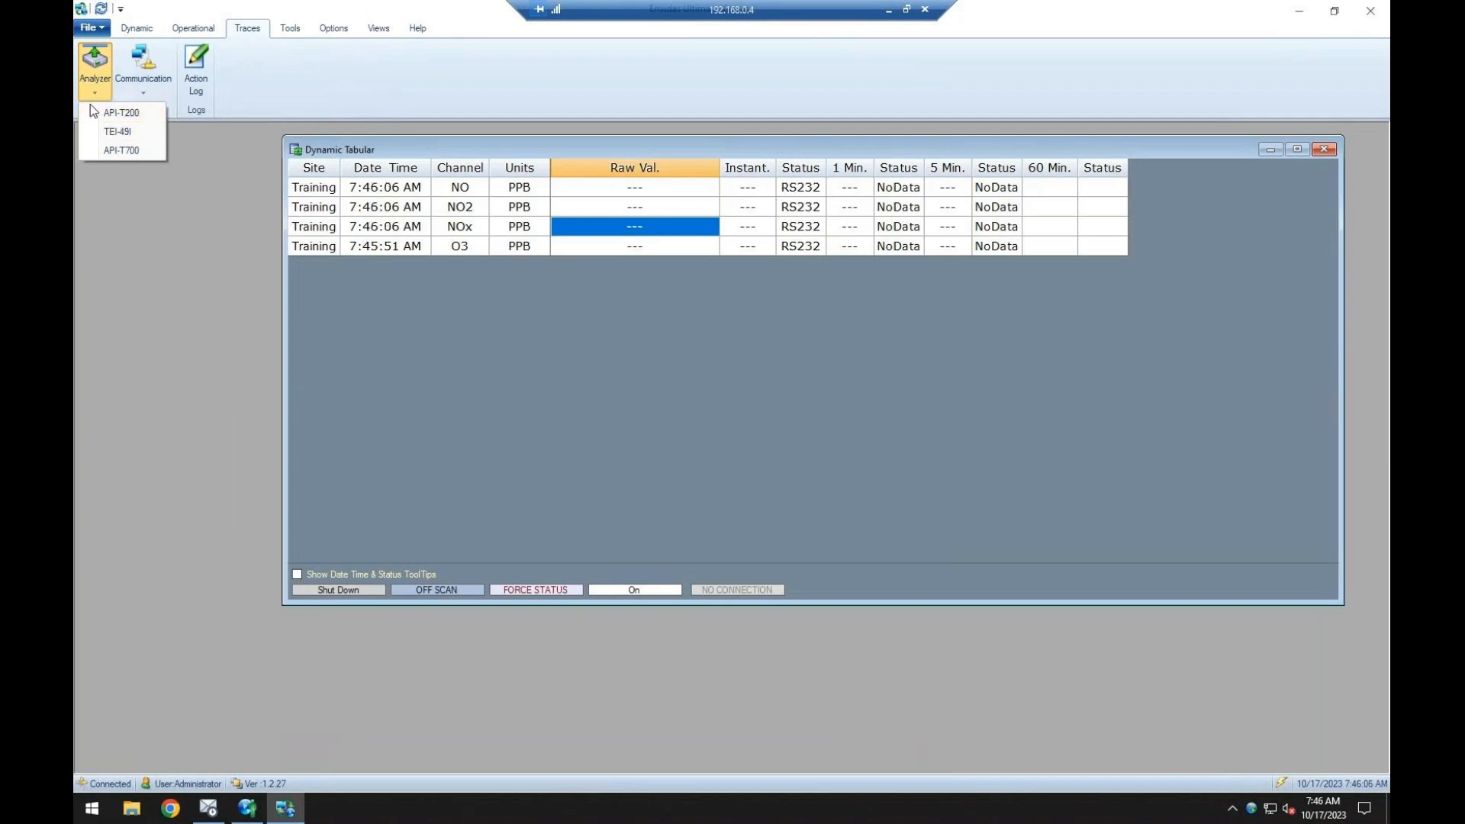
left_click(113, 133)
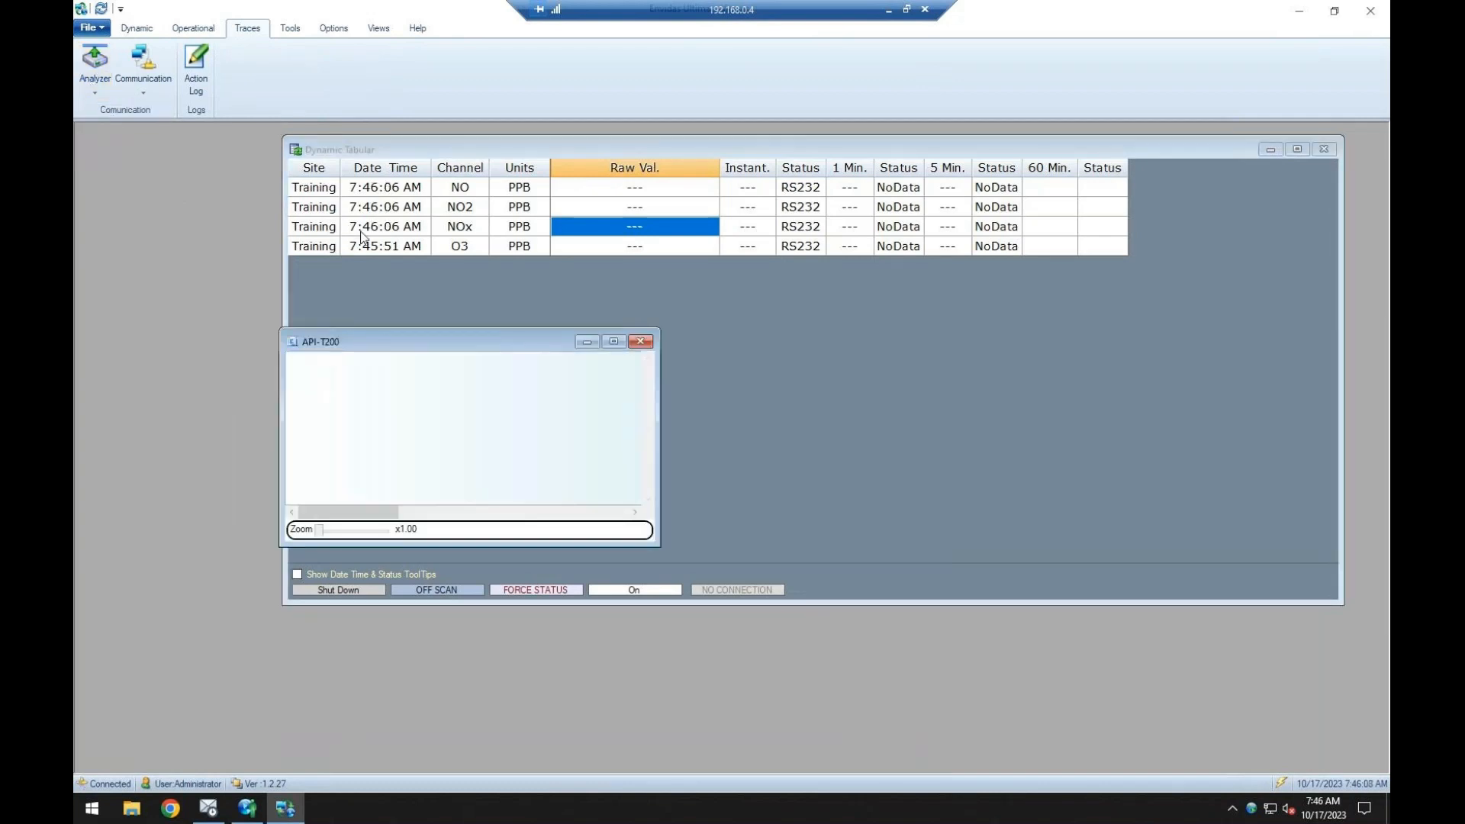
left_click_drag(407, 342, 470, 310)
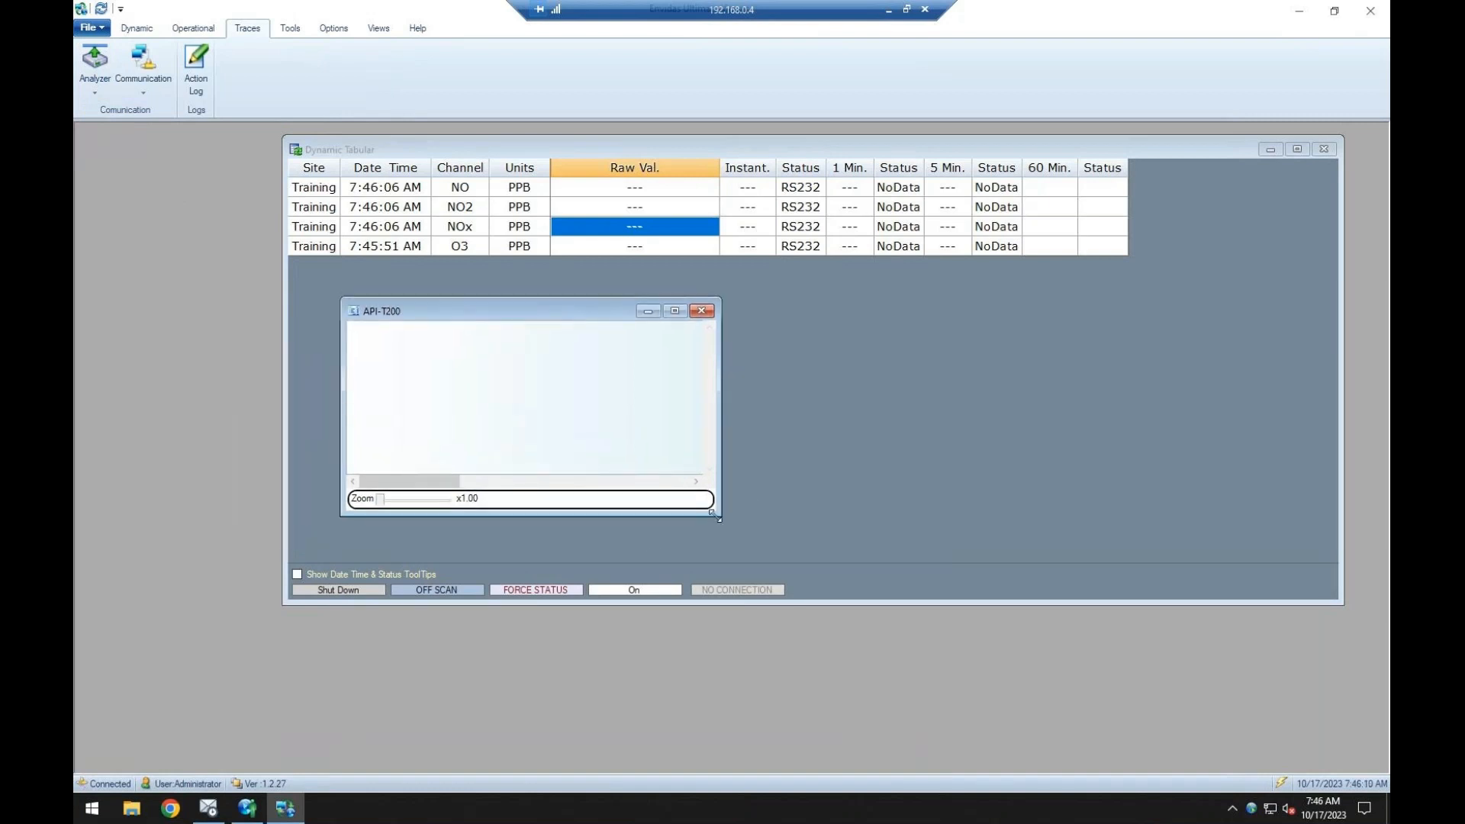
left_click_drag(716, 508, 908, 555)
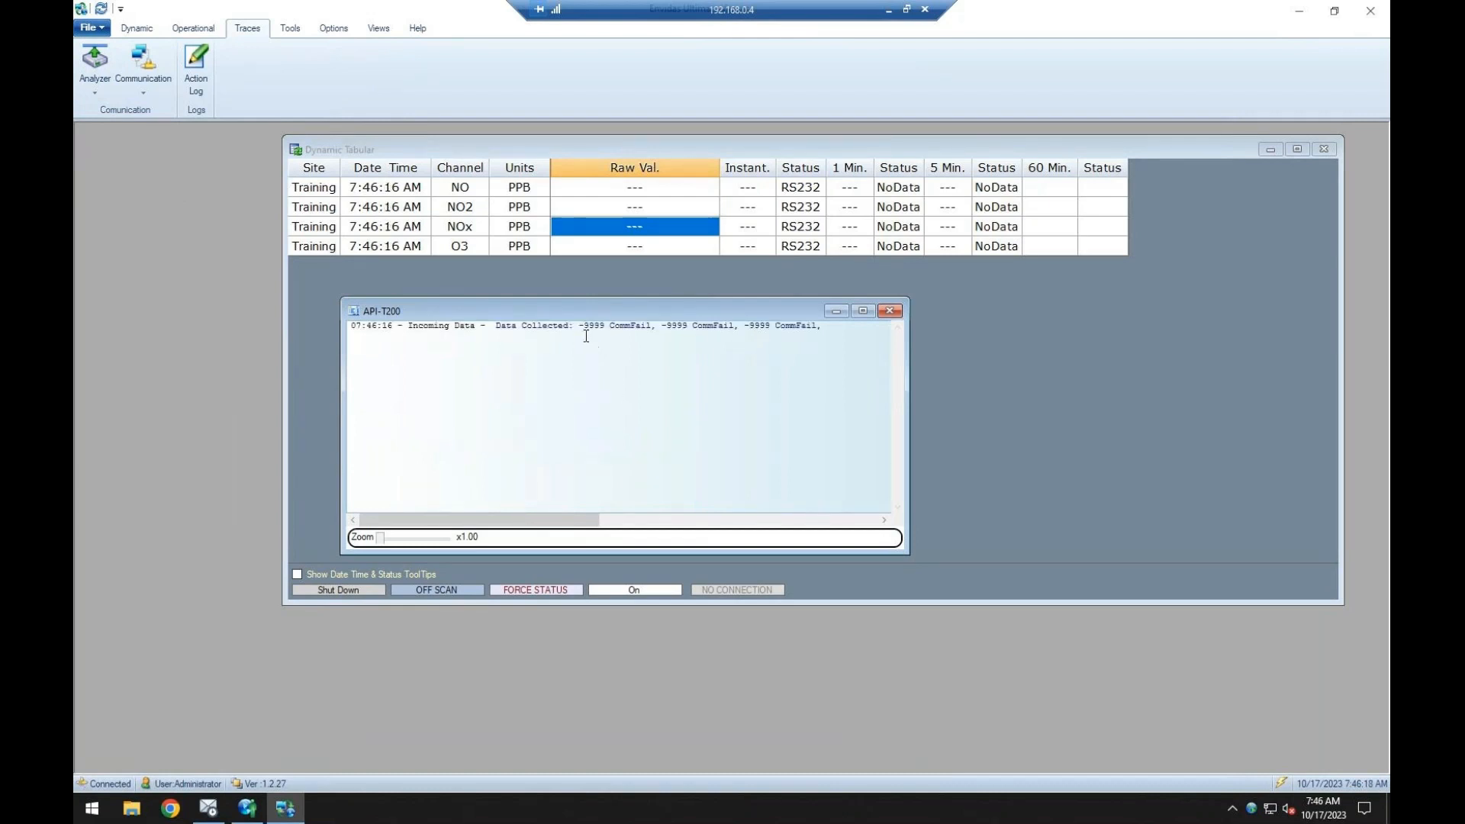
left_click_drag(580, 326, 750, 341)
left_click(890, 312)
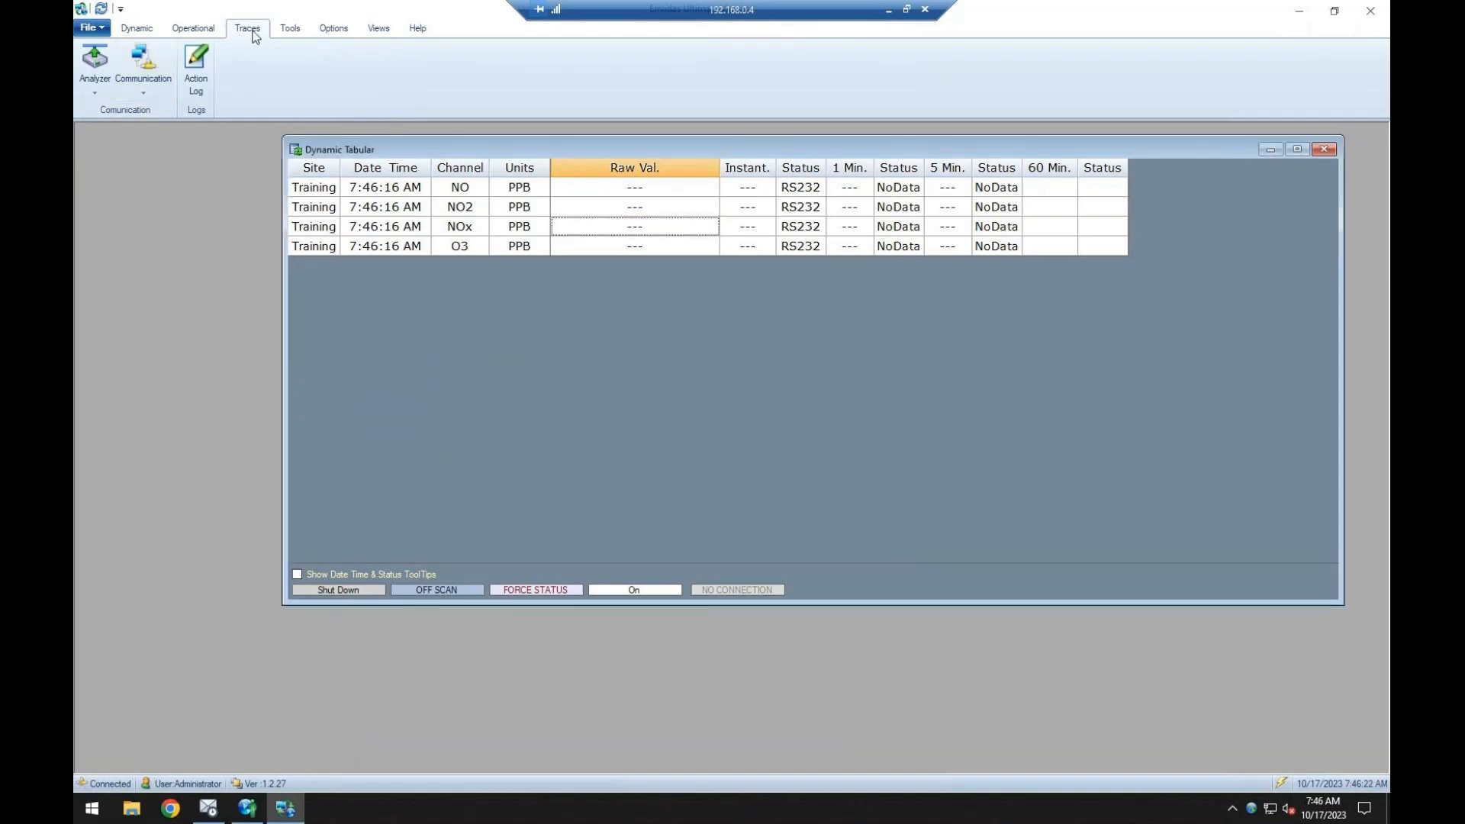
Look over the available communication traces, check in Envidas Ultimate Setup which port the API-T200 uses, and return to the Viewer.
left_click(145, 79)
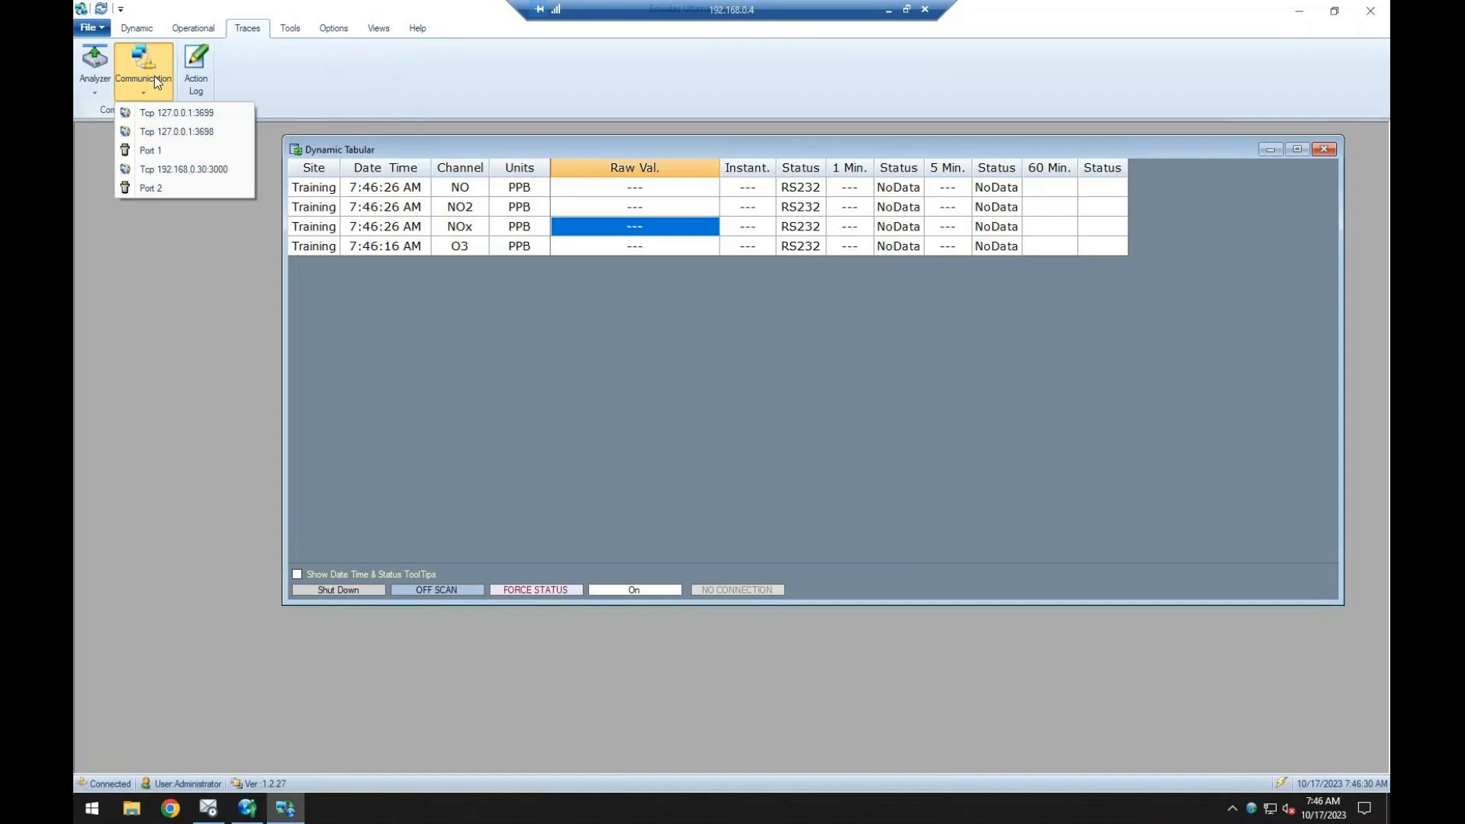
left_click(238, 808)
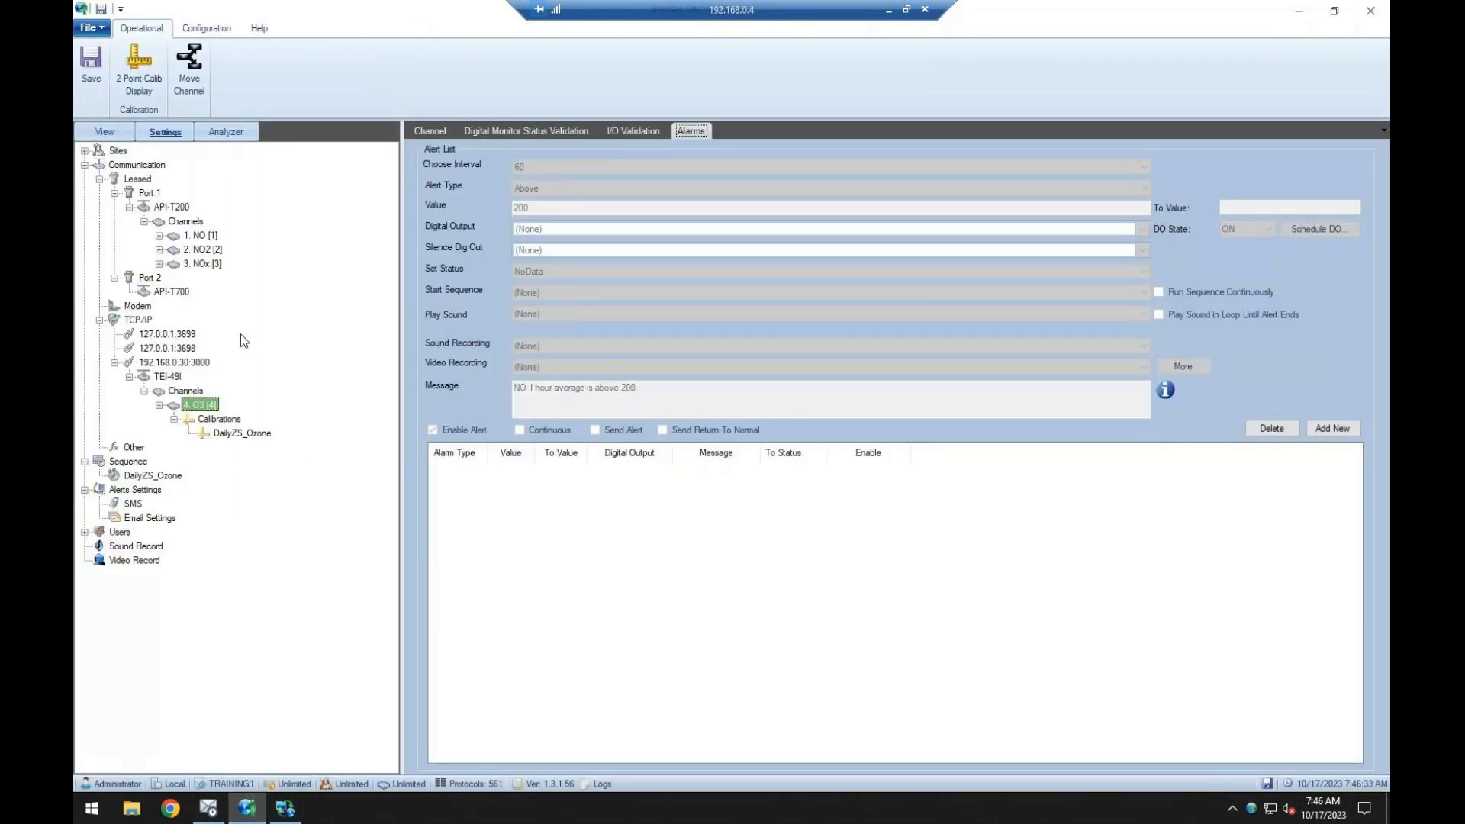
left_click(181, 205)
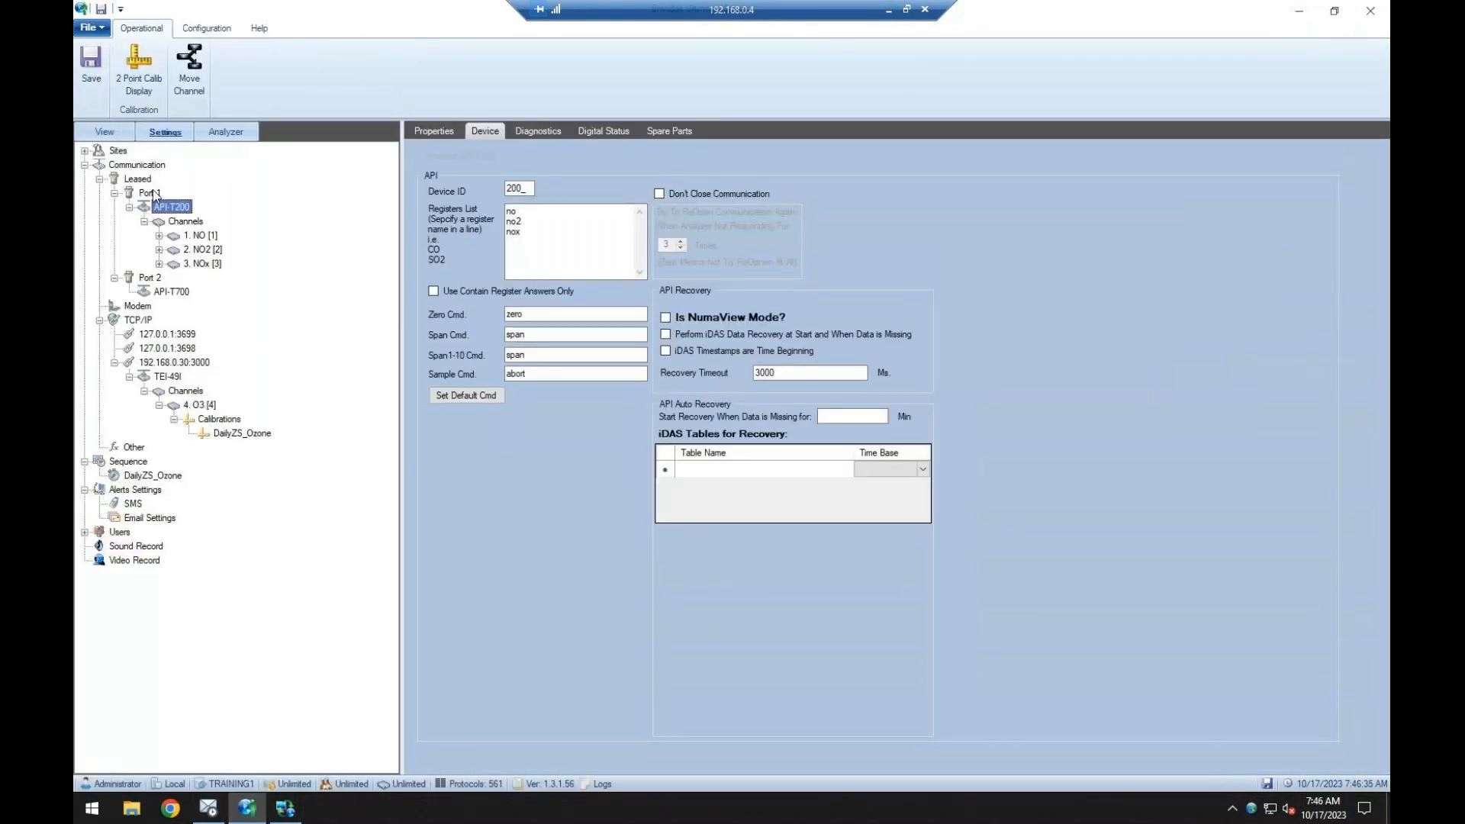
left_click(285, 808)
Open the Port 1 communication trace, enlarge its window, and examine the requests sent to the analyzer and its answers.
left_click(153, 76)
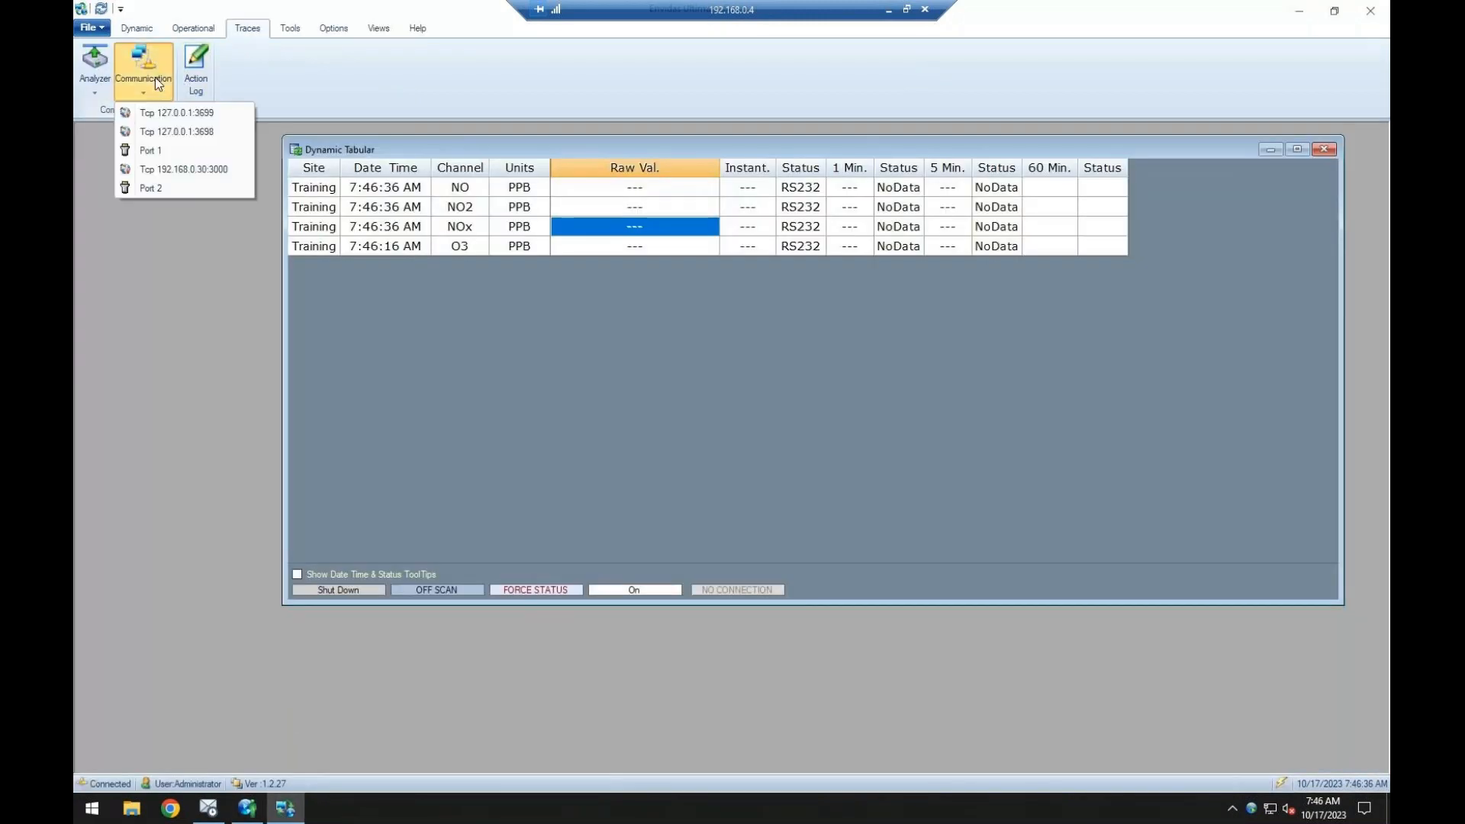
left_click(130, 148)
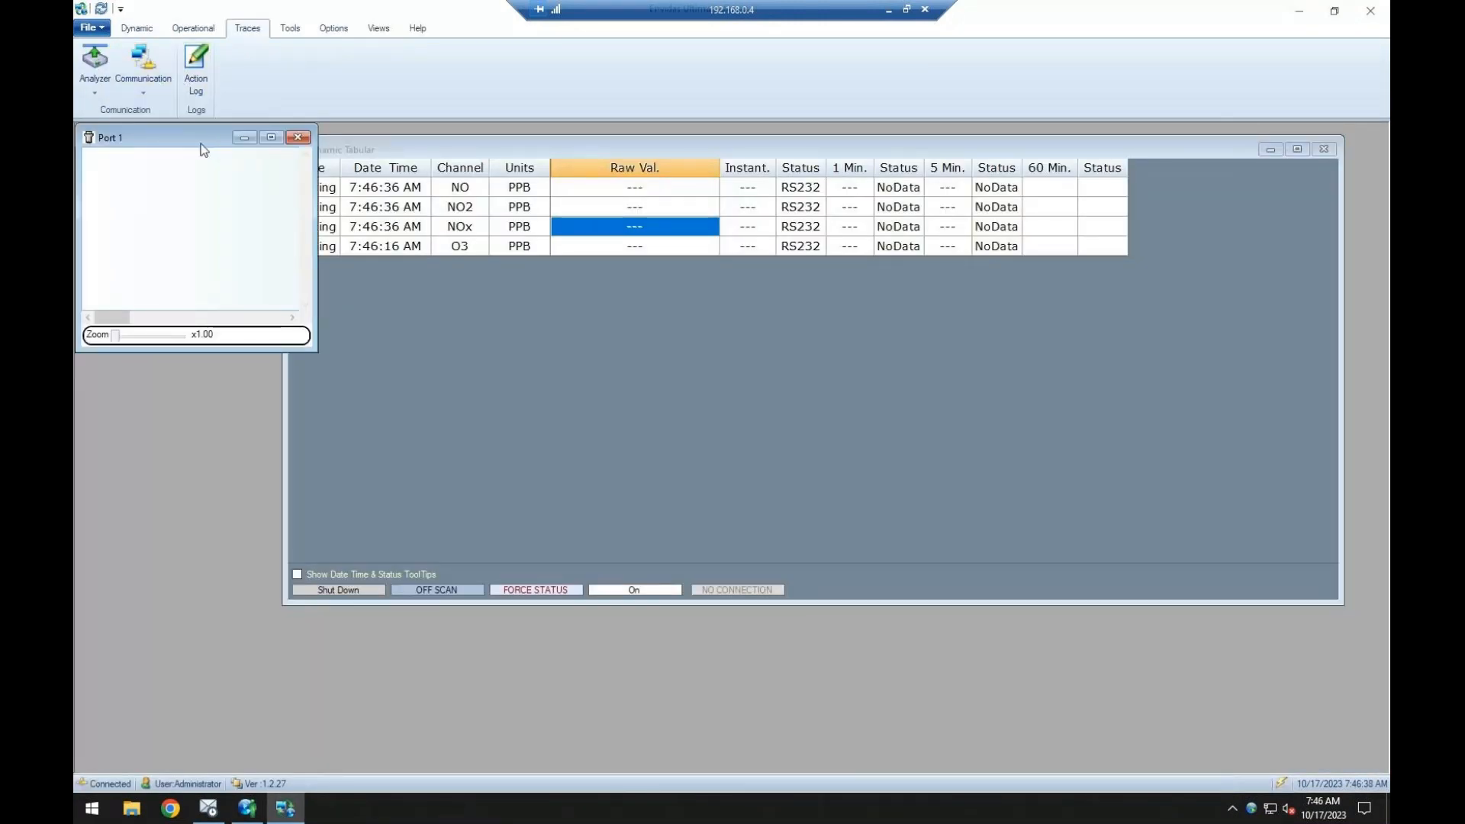
left_click_drag(203, 145, 228, 147)
left_click_drag(340, 356, 804, 522)
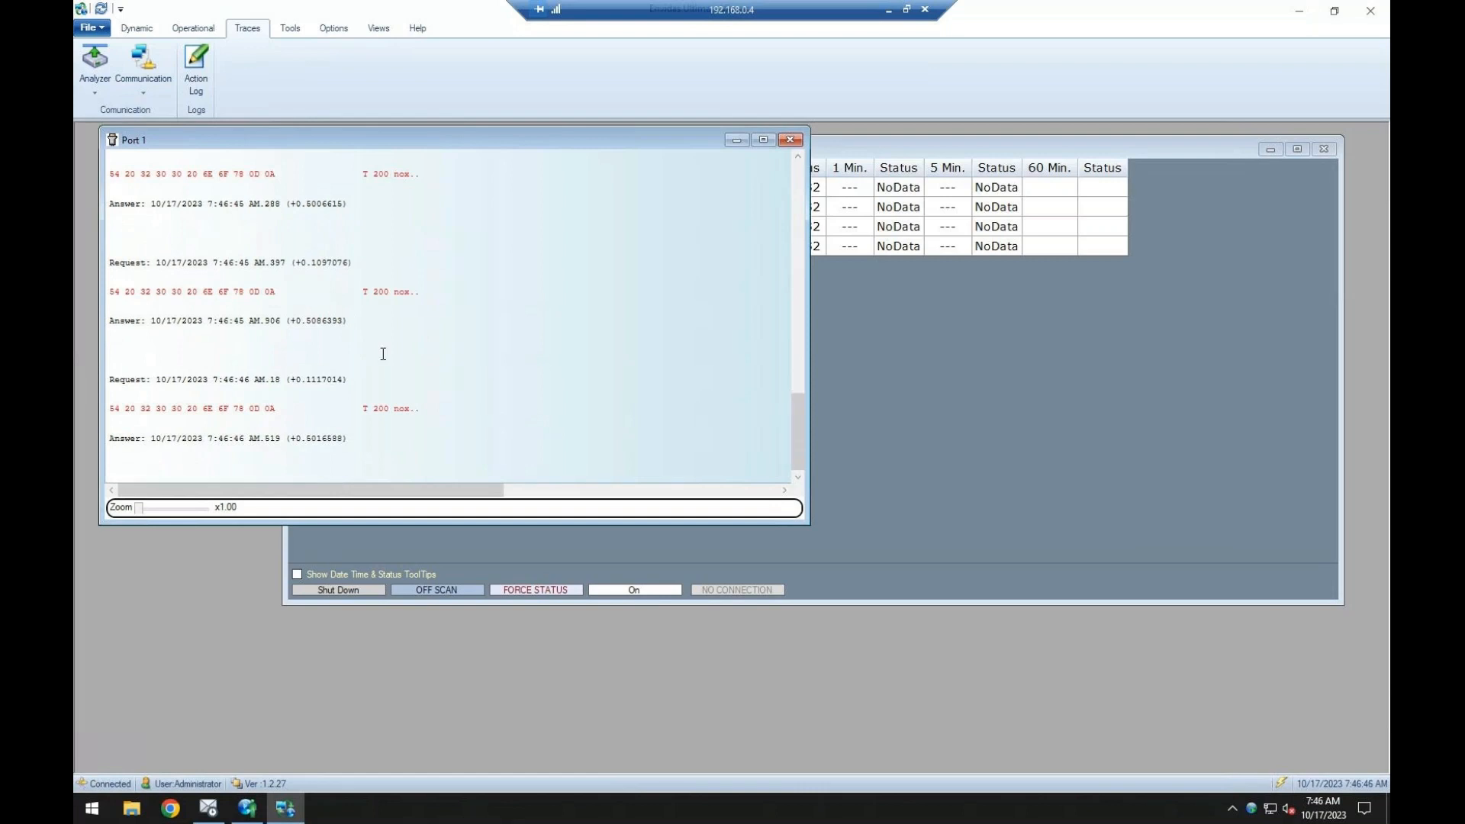
mouse_move(363, 291)
left_mouse_down()
mouse_move(415, 291)
mouse_move(418, 206)
left_mouse_up()
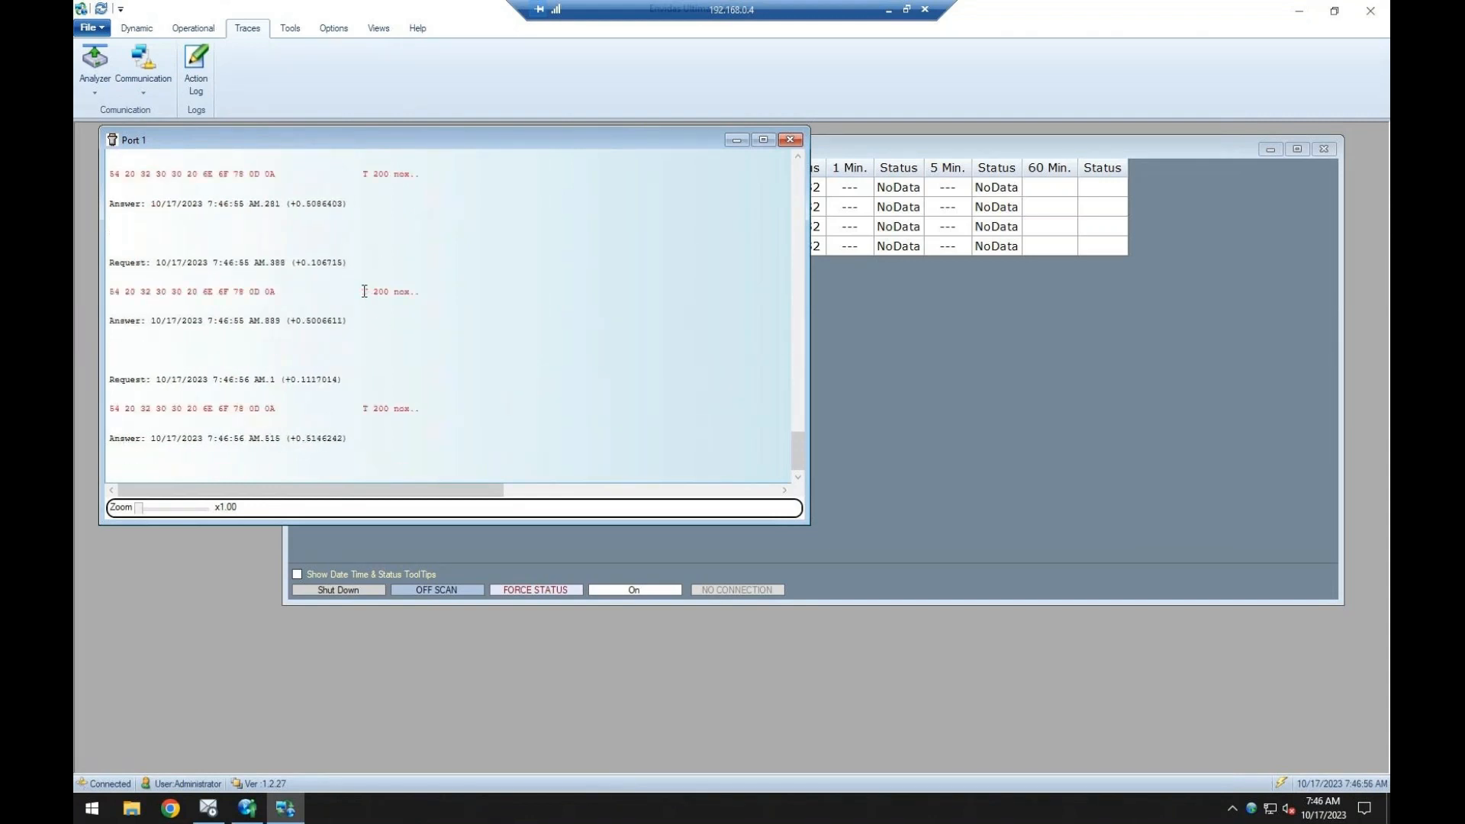
left_click_drag(364, 293, 373, 292)
left_click_drag(392, 296, 379, 213)
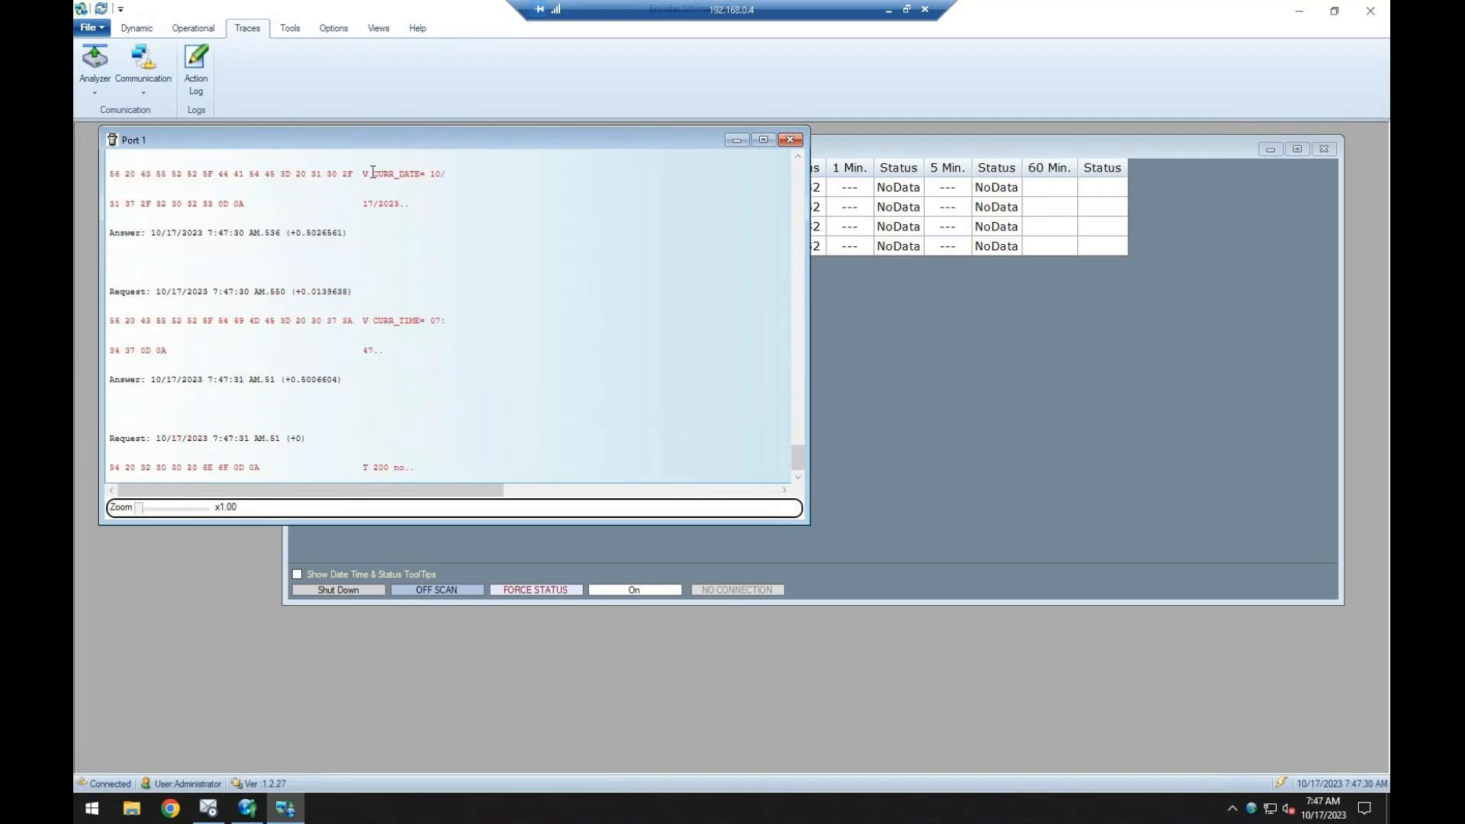
Check the API-T200's Device ID in Envidas Ultimate Setup against the traced requests, then return to the Viewer and close the Port 1 trace.
left_click(249, 817)
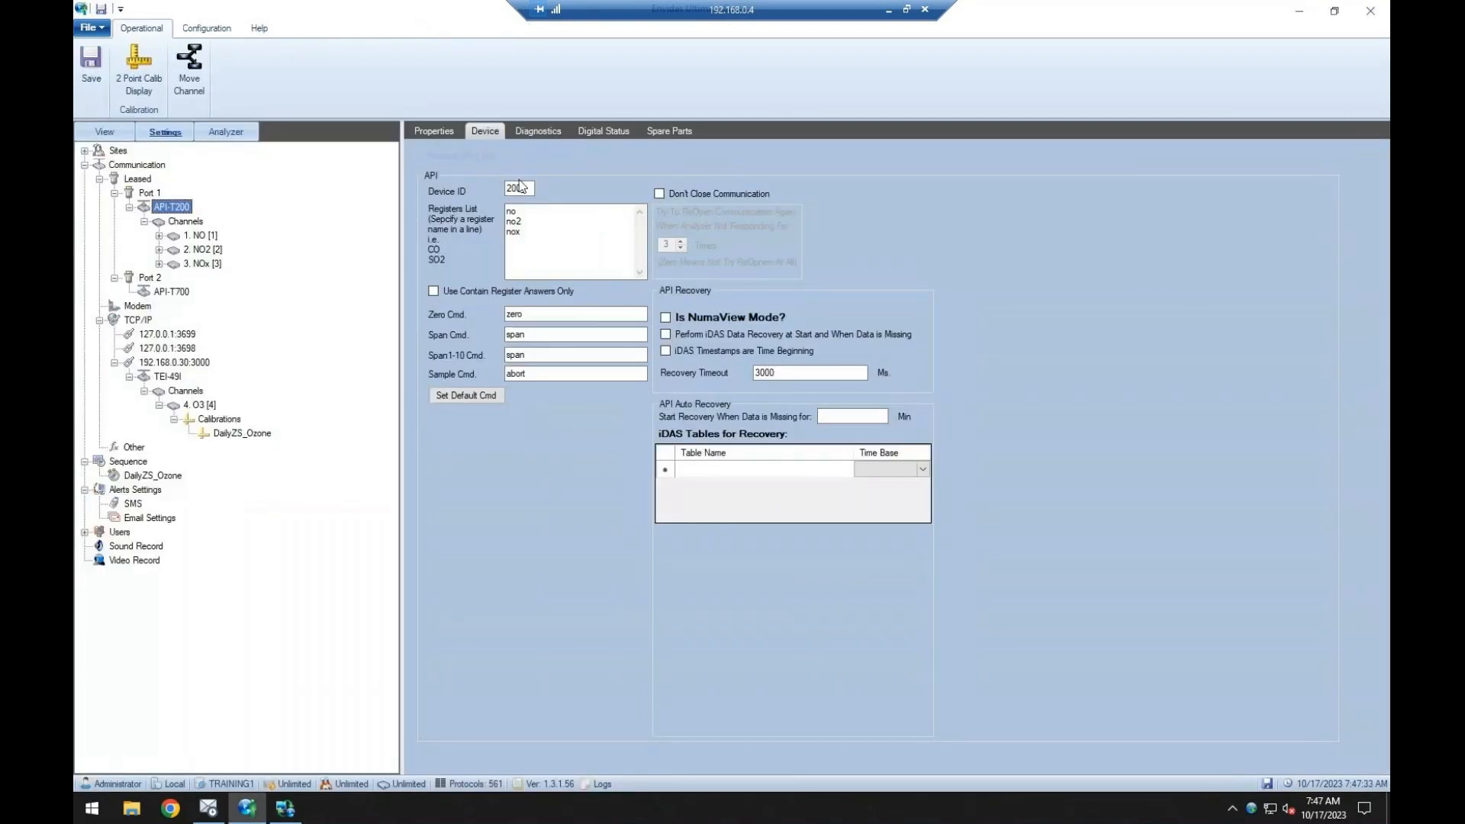
left_click_drag(524, 189, 502, 190)
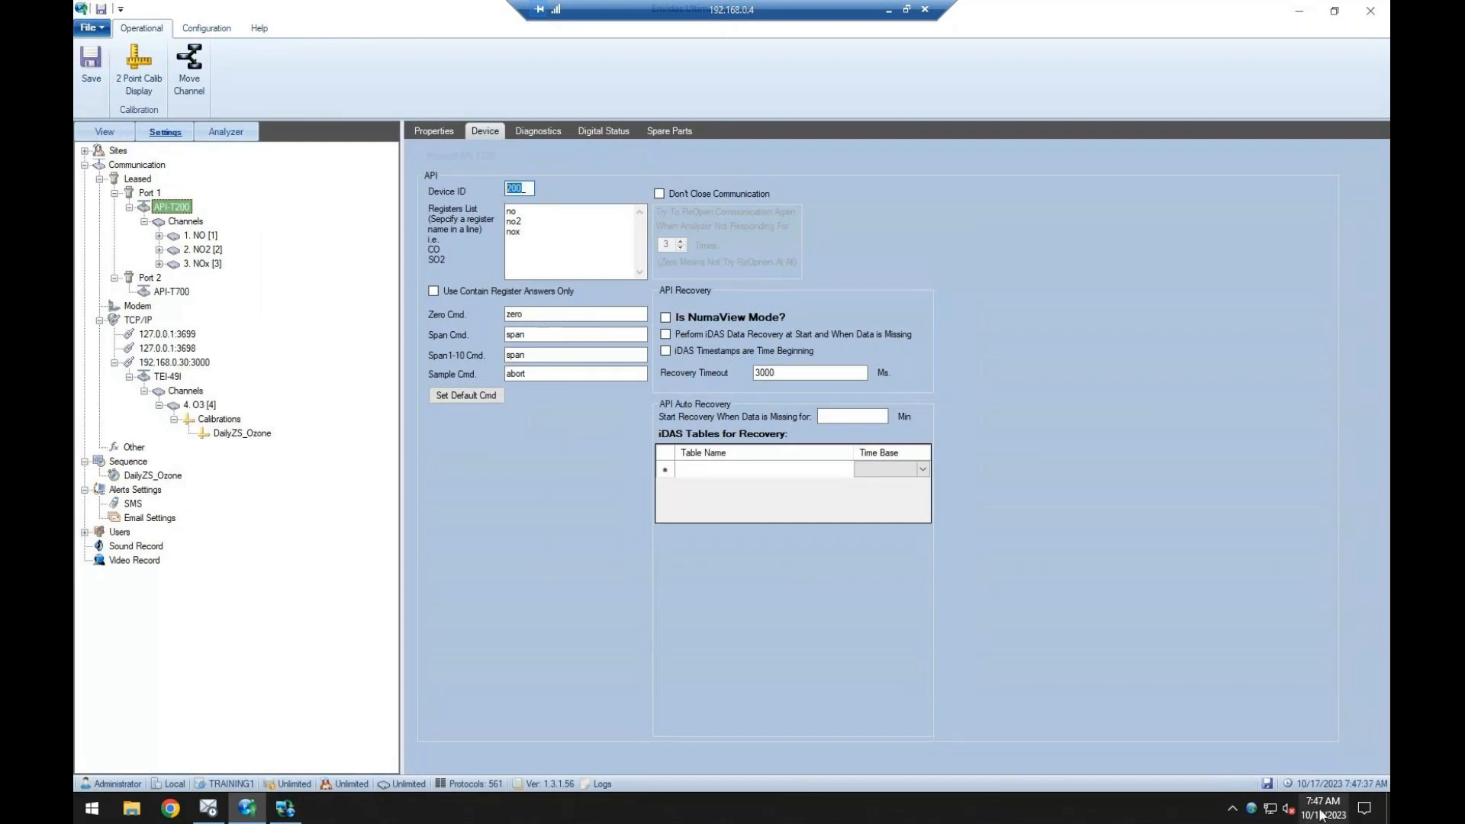
left_click(287, 809)
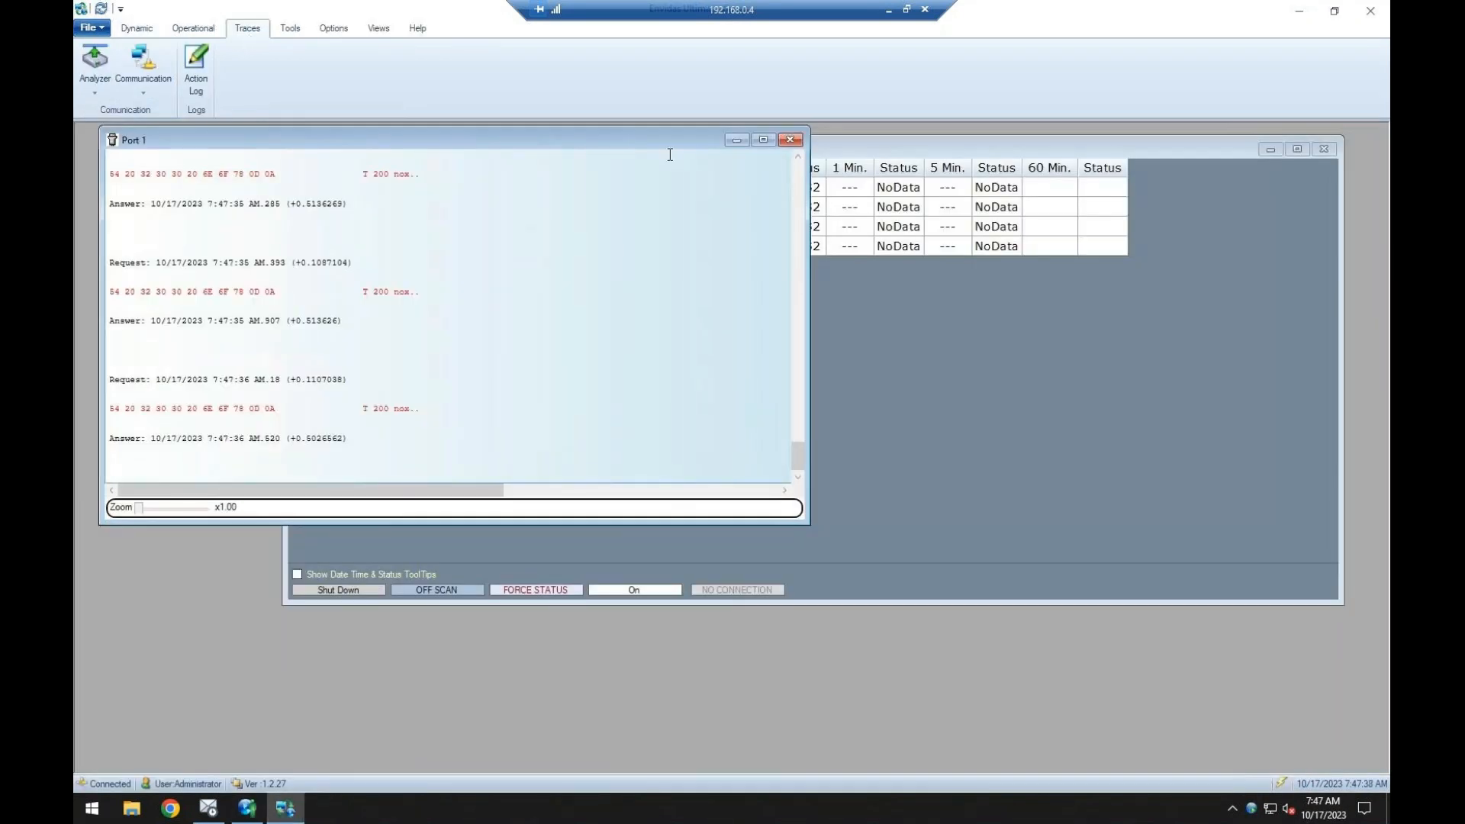
left_click(789, 140)
In Envidas Ultimate Setup, change the O3 channel's unit to PPM and save the configuration.
left_click(287, 31)
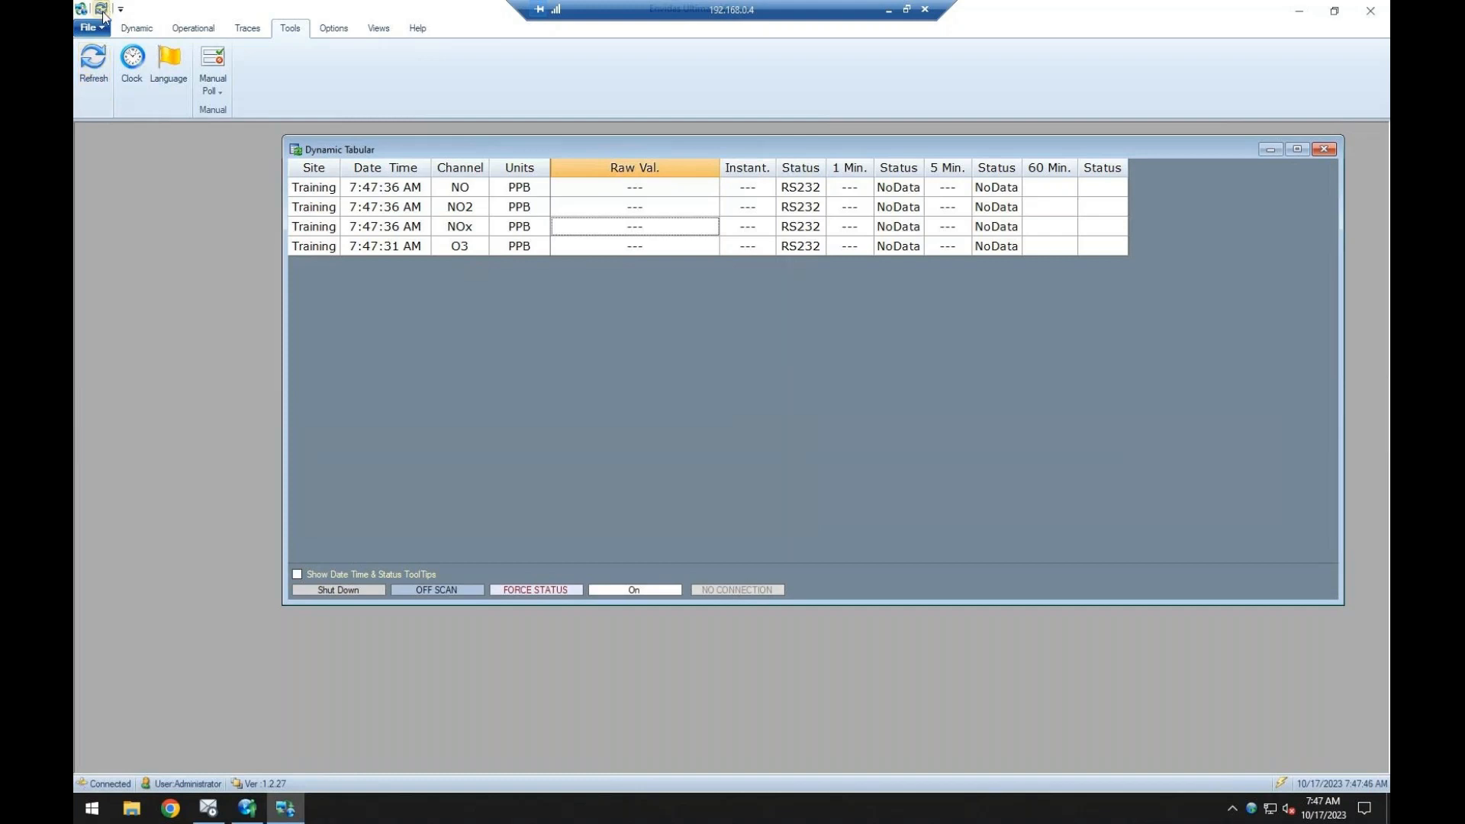
left_click(246, 808)
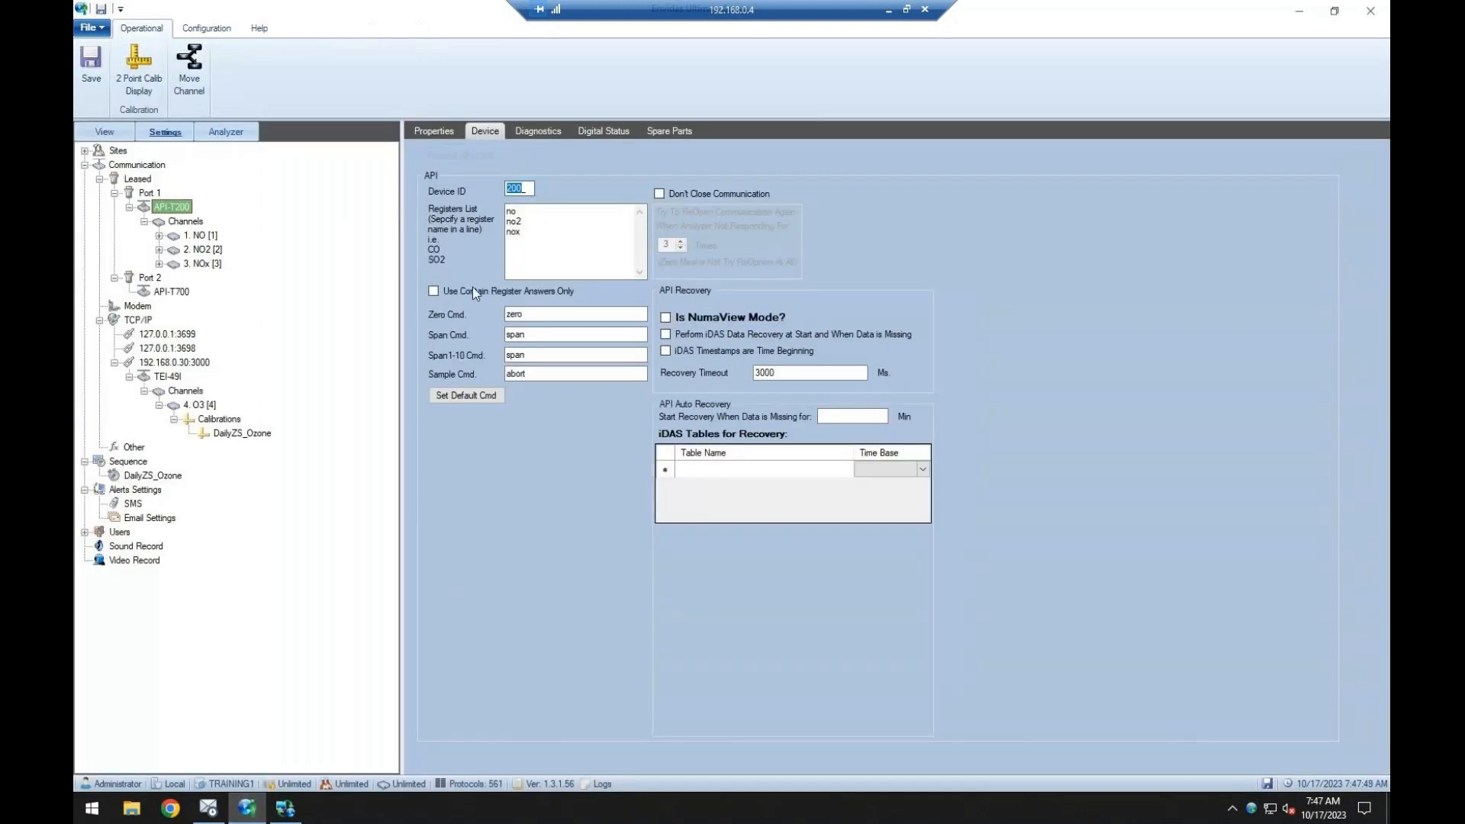
left_click(197, 404)
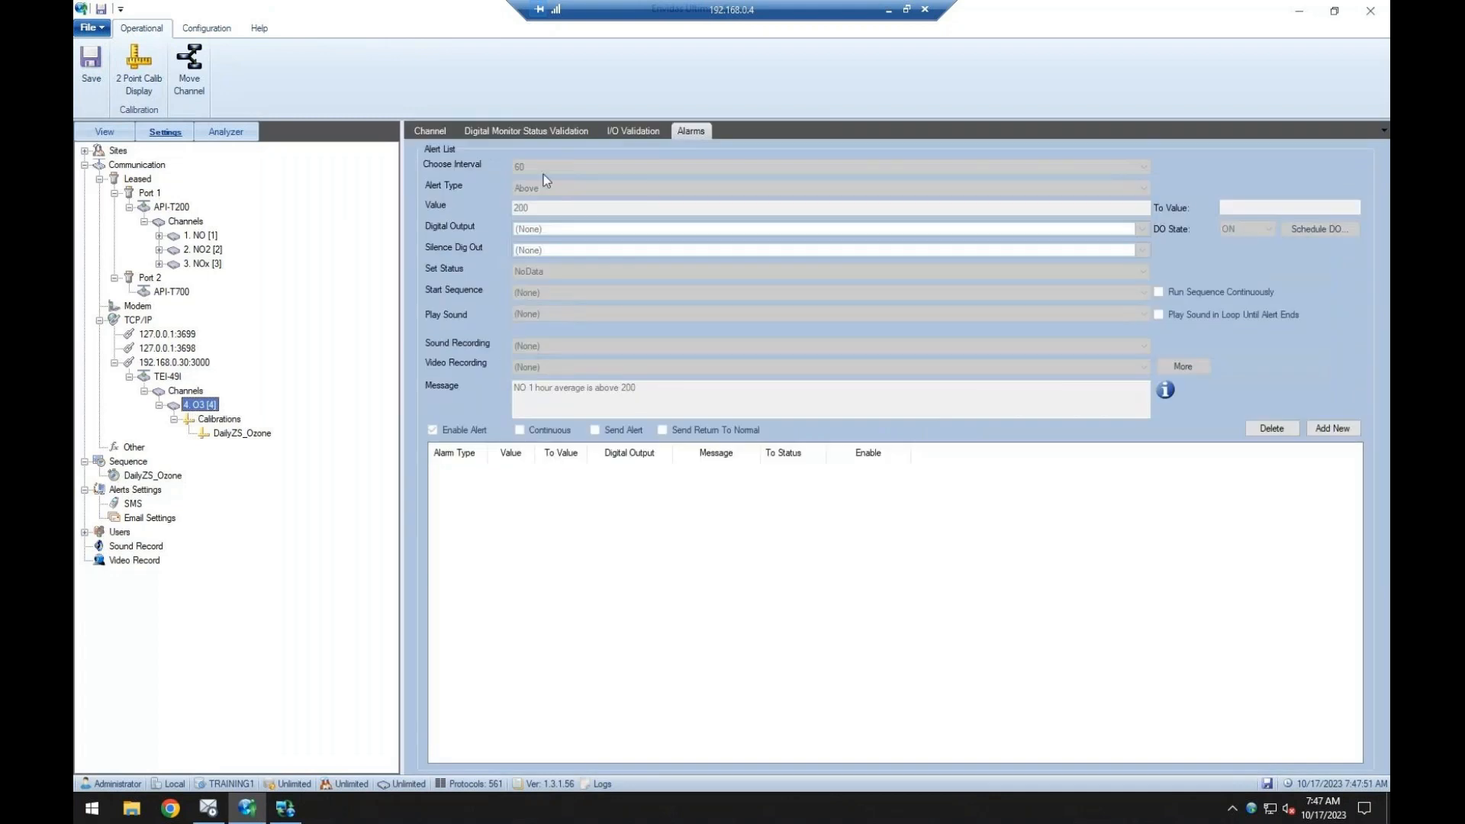
left_click(430, 131)
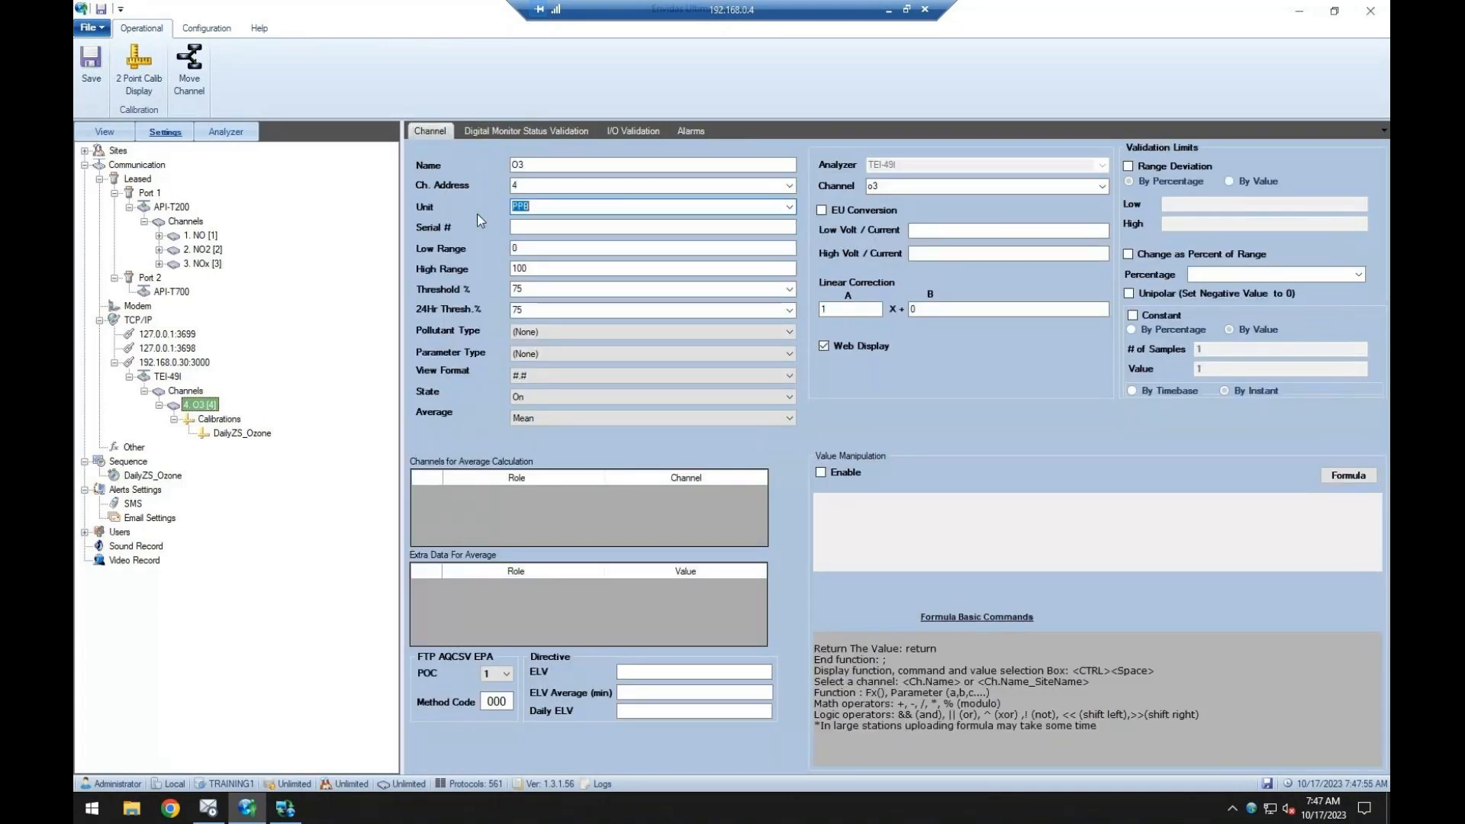
type("PPM")
left_click(91, 61)
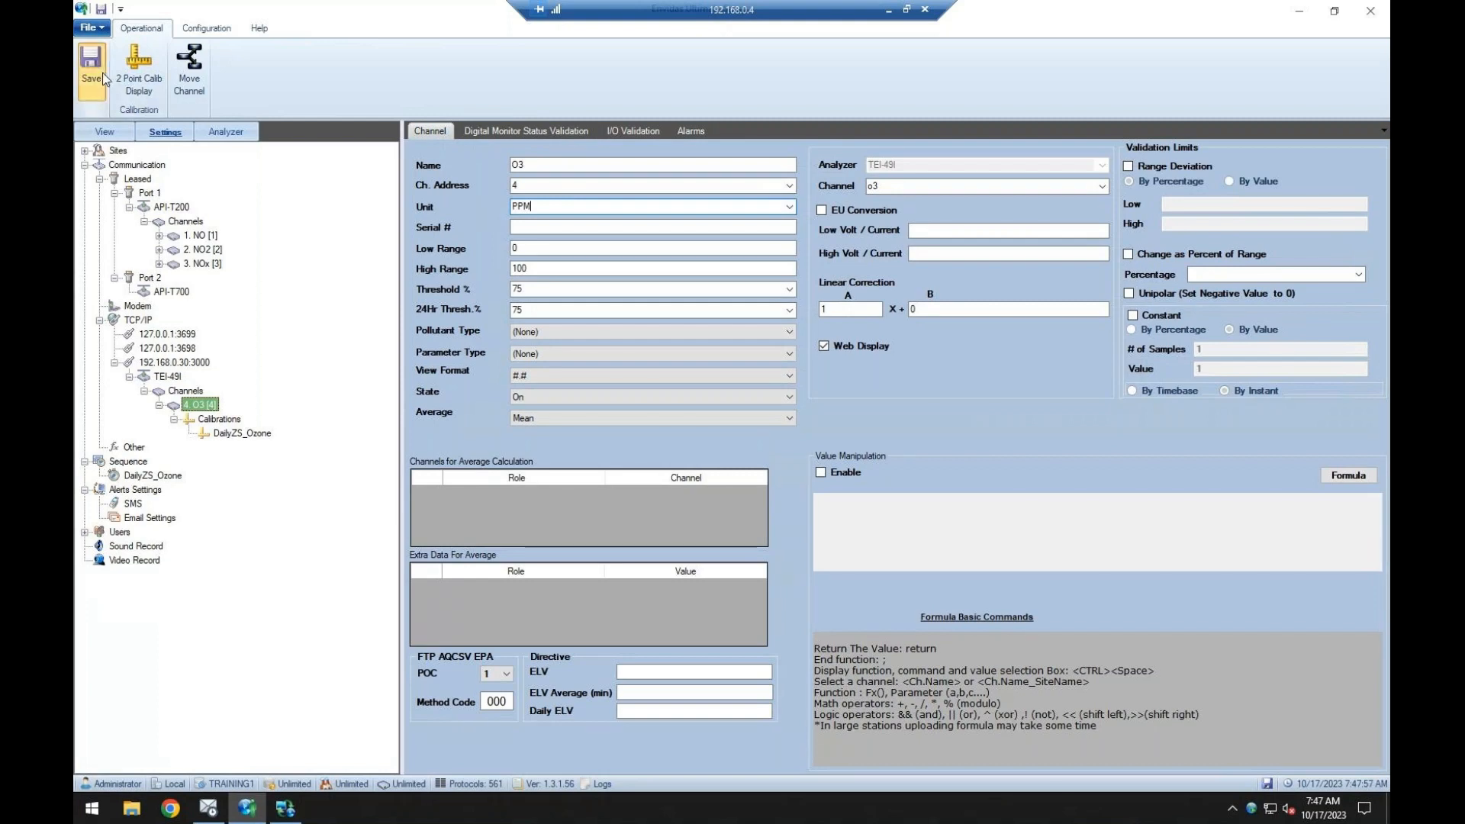
Switch back to the Viewer, restart the background Envidas service, and refresh the Viewer to load the saved configuration.
left_click(283, 811)
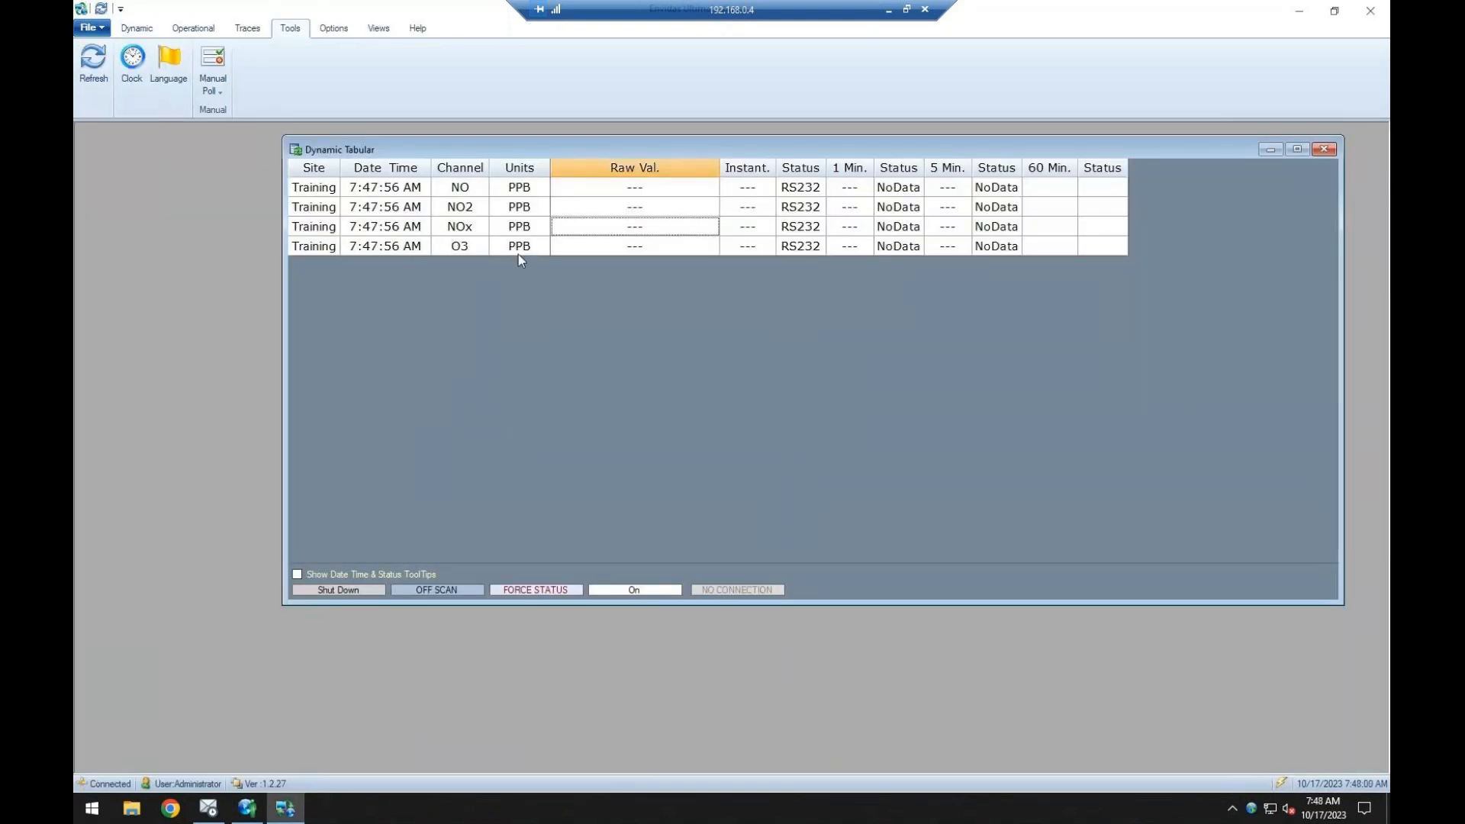
right_click(1250, 810)
left_click(1211, 735)
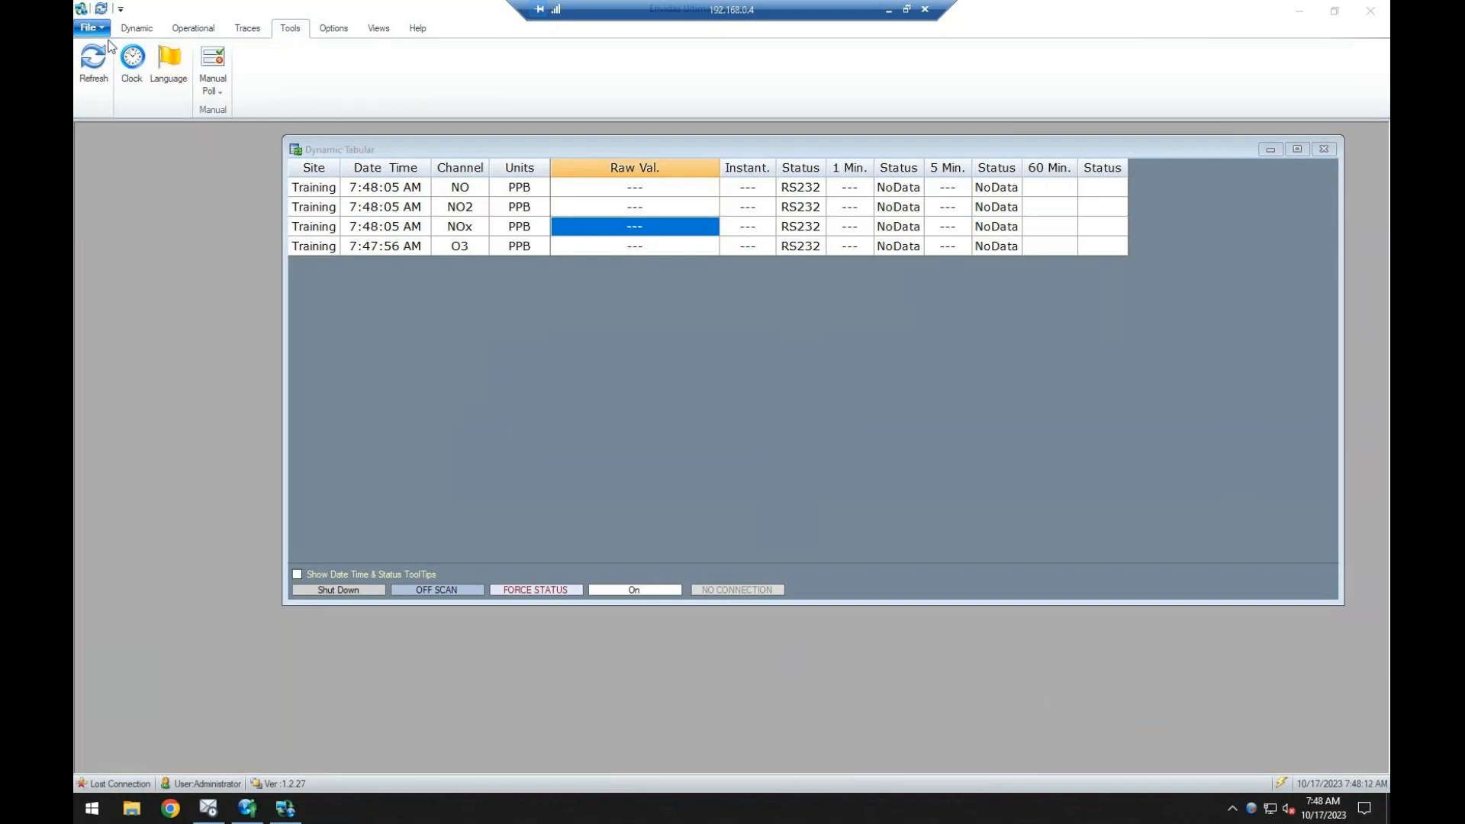
left_click(113, 99)
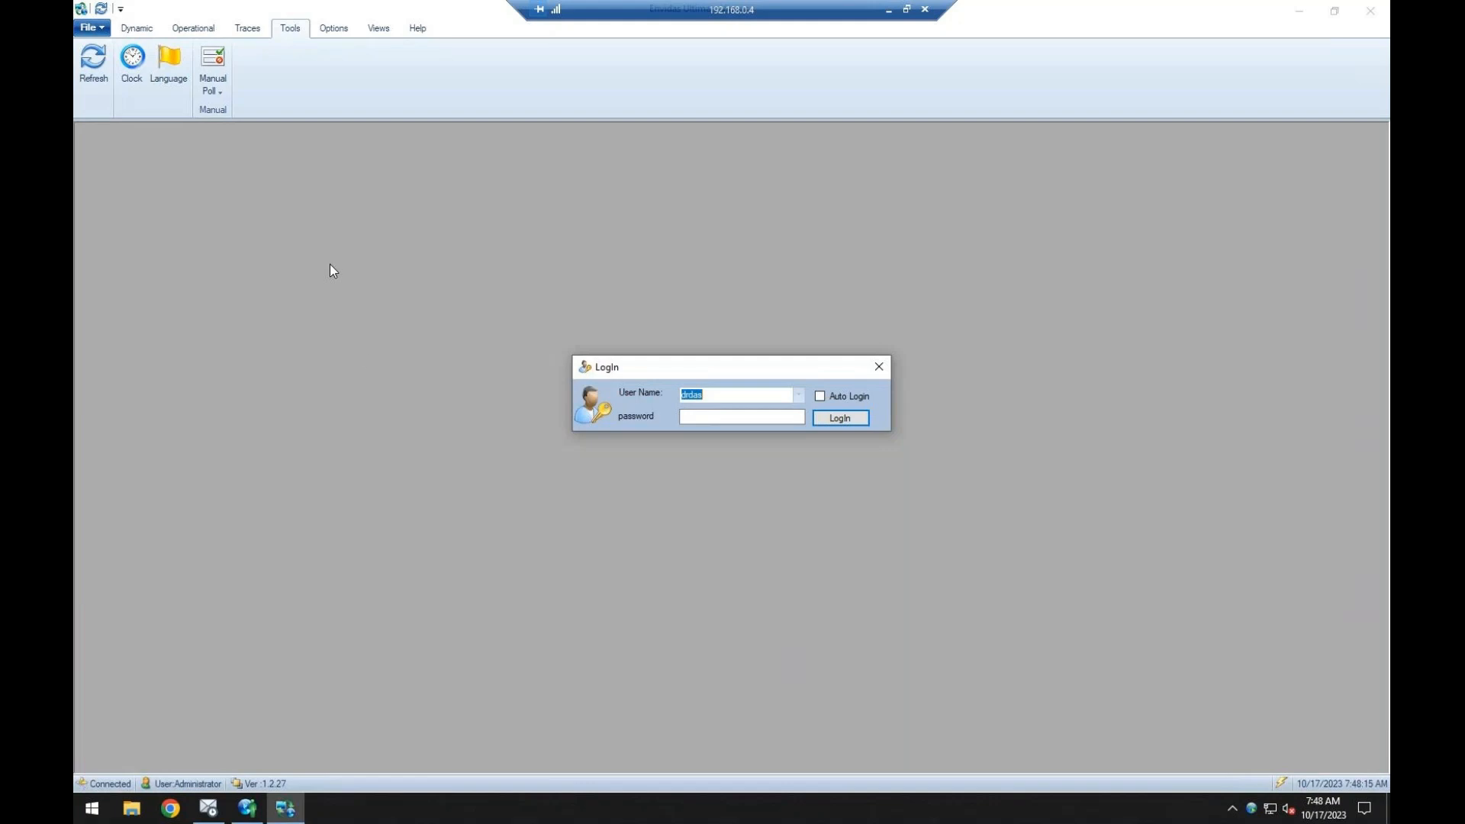
Log in to the Viewer with the account password, check the O3 unit in the Dynamic Tabular, and reposition that window.
left_click(735, 418)
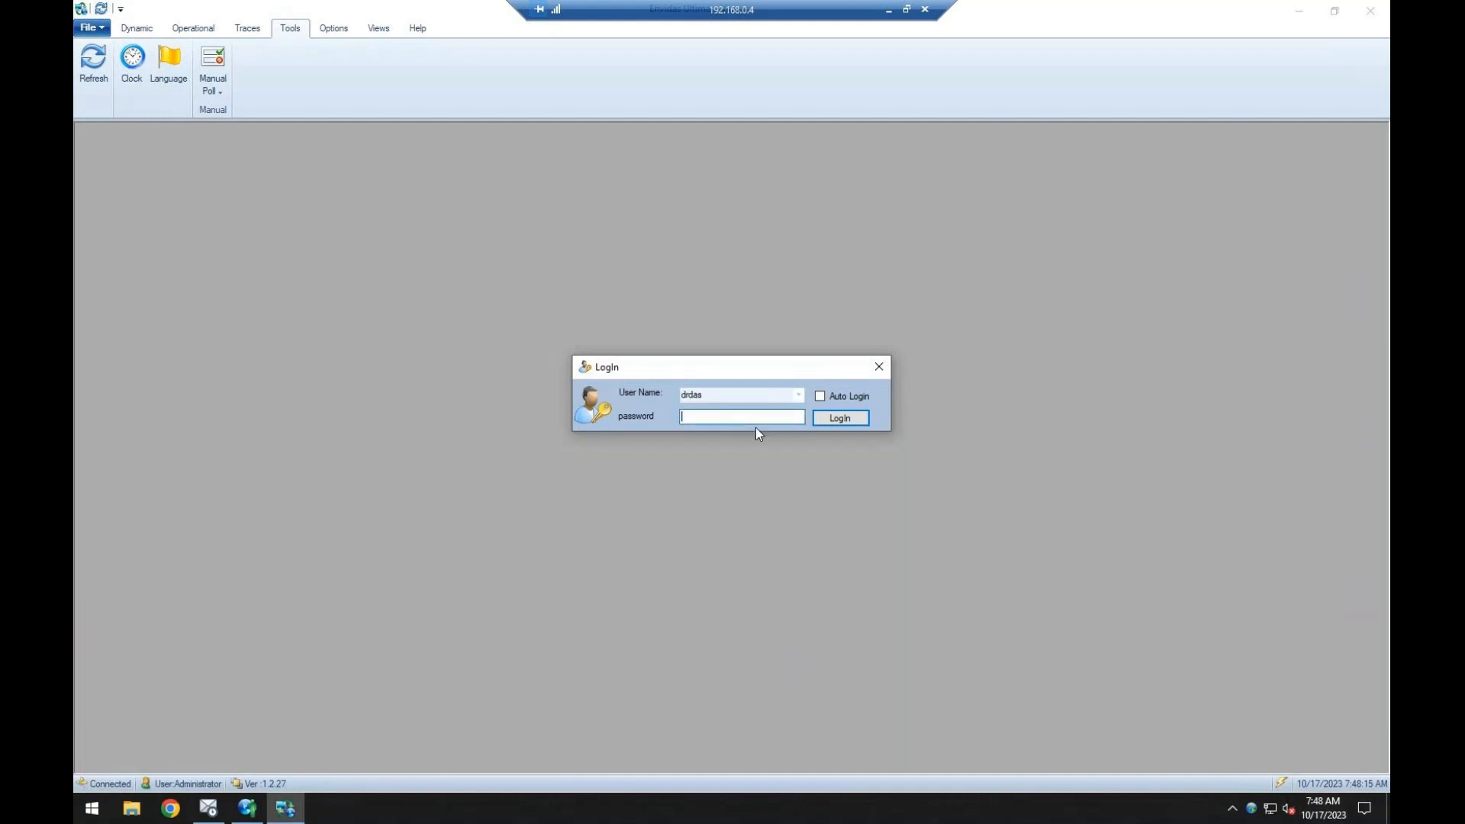
type("*****")
key("Return")
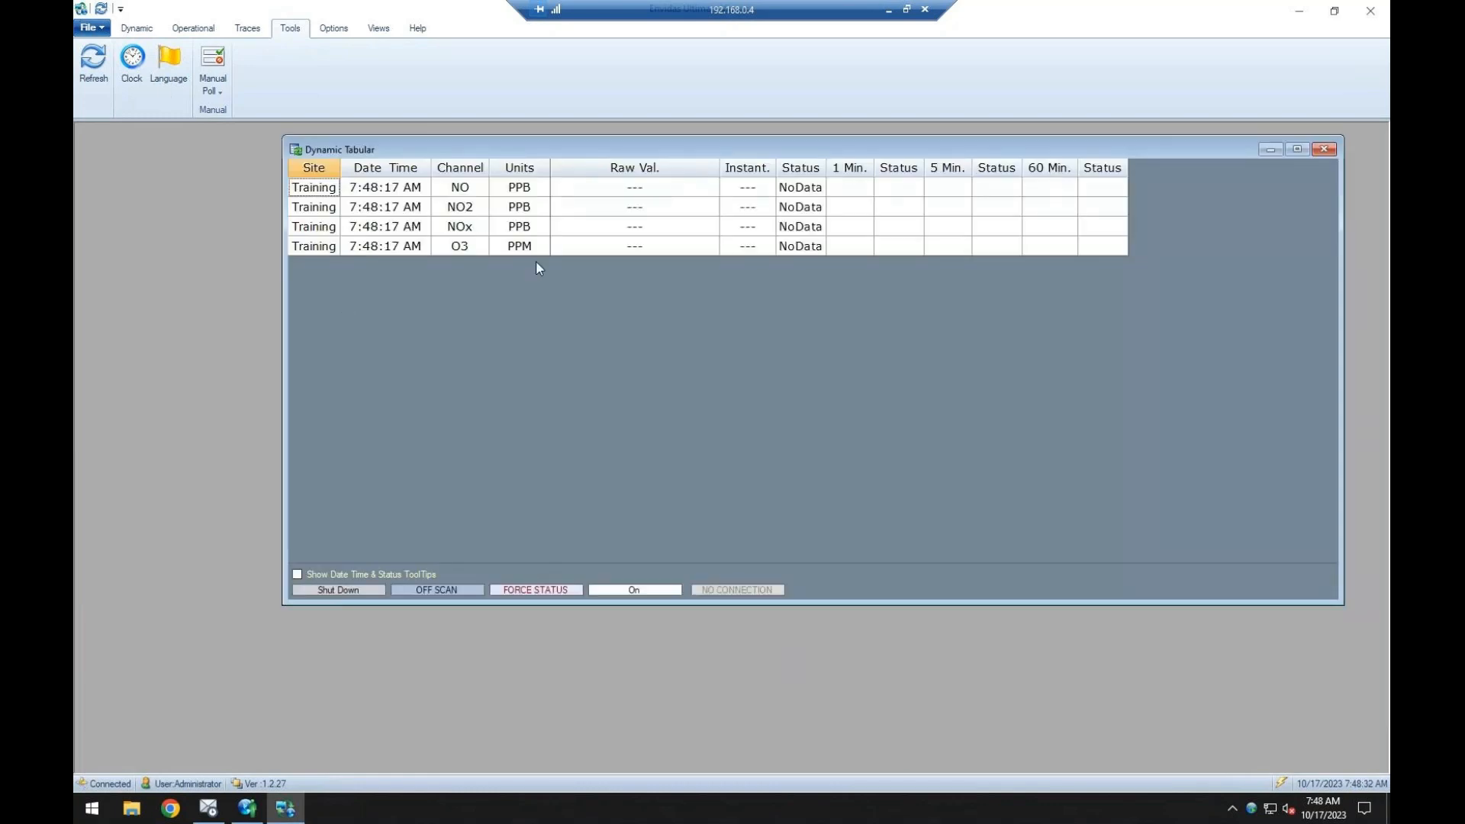
left_click(526, 246)
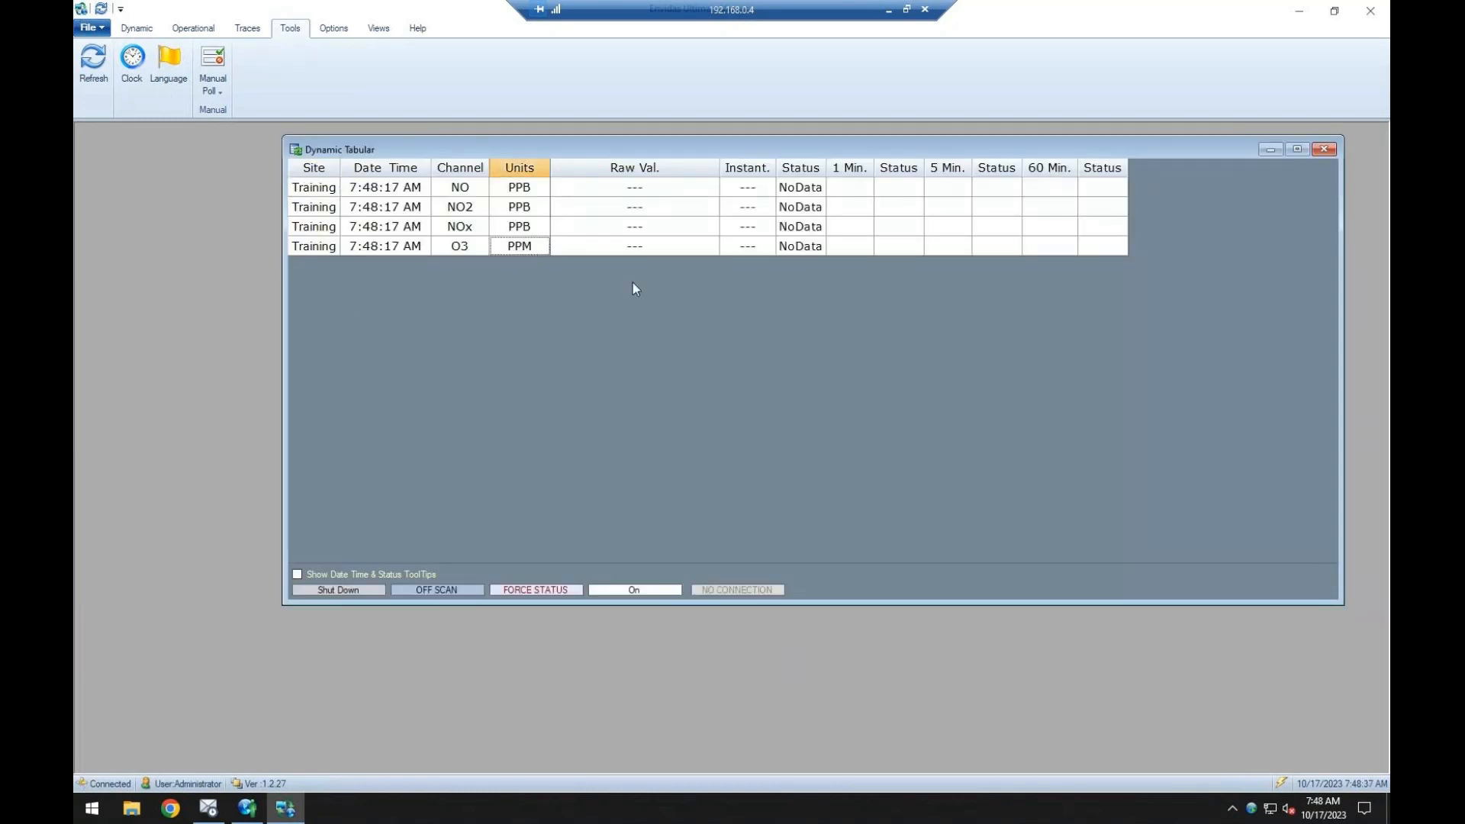
left_click_drag(808, 149, 768, 156)
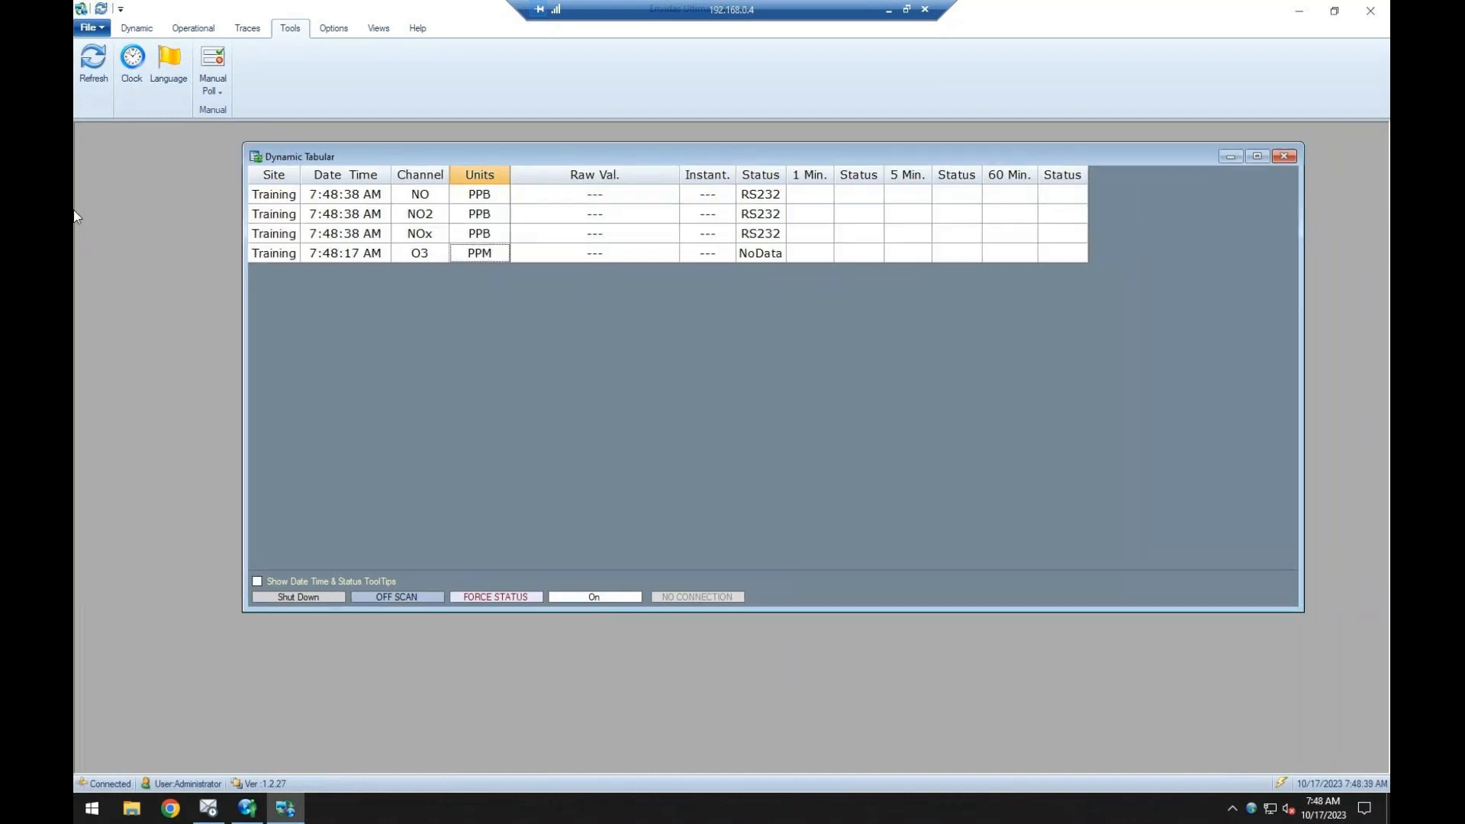
View the Clock tool and close it, then inspect the API-T200 Manual Poll window and close it without starting a collection.
left_click(133, 78)
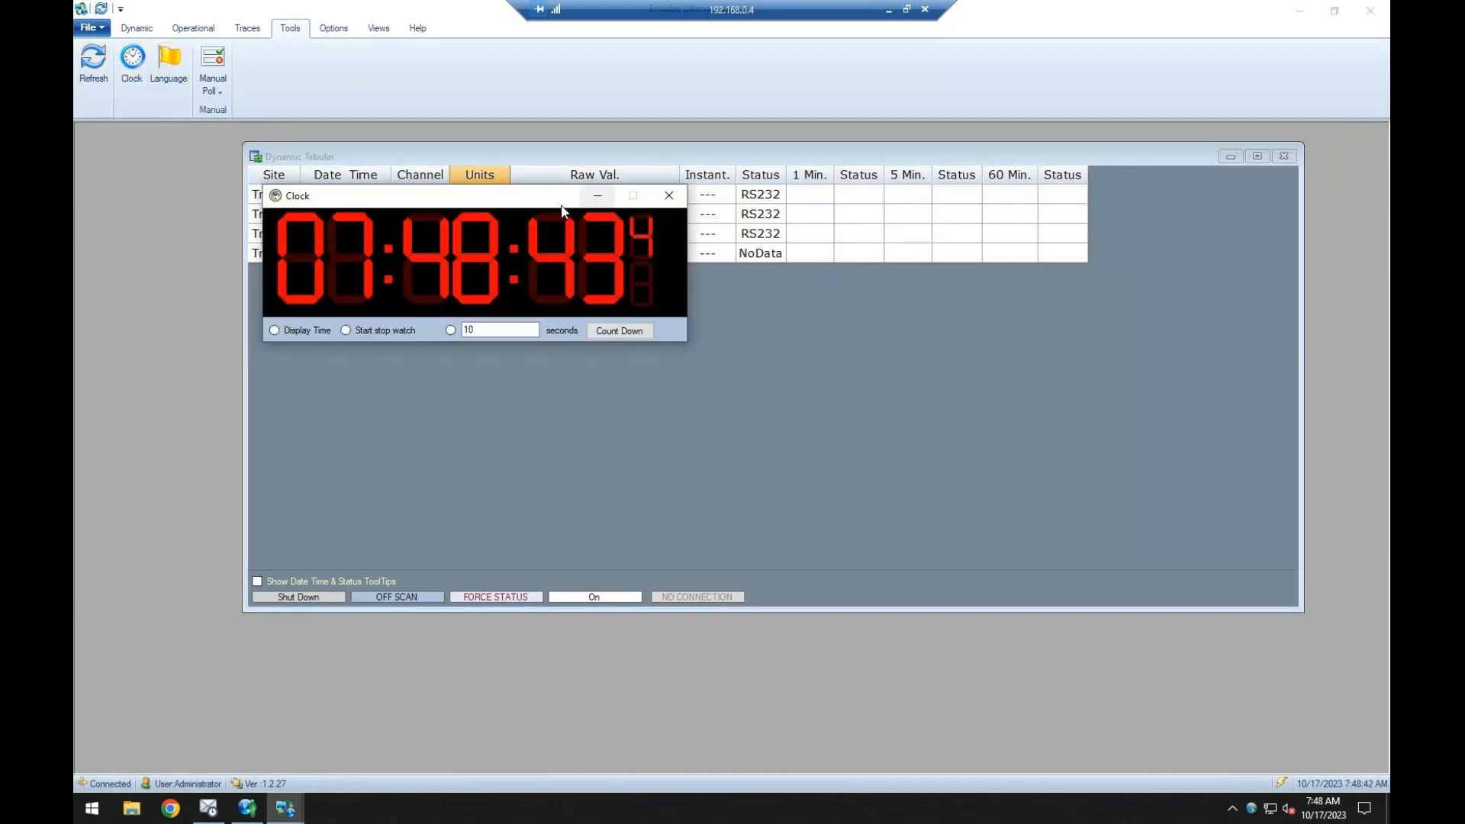
left_click(676, 195)
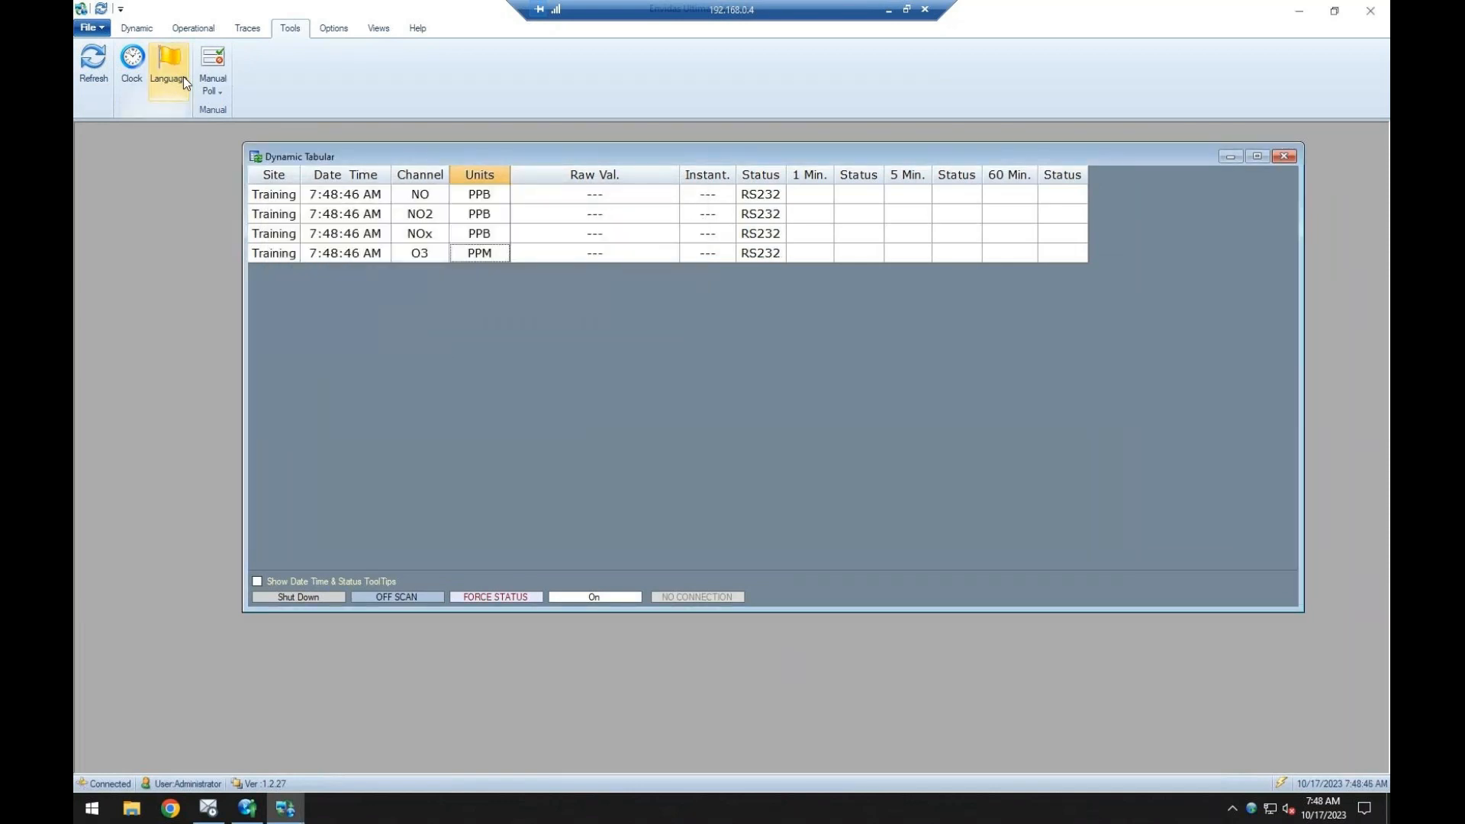
left_click(210, 85)
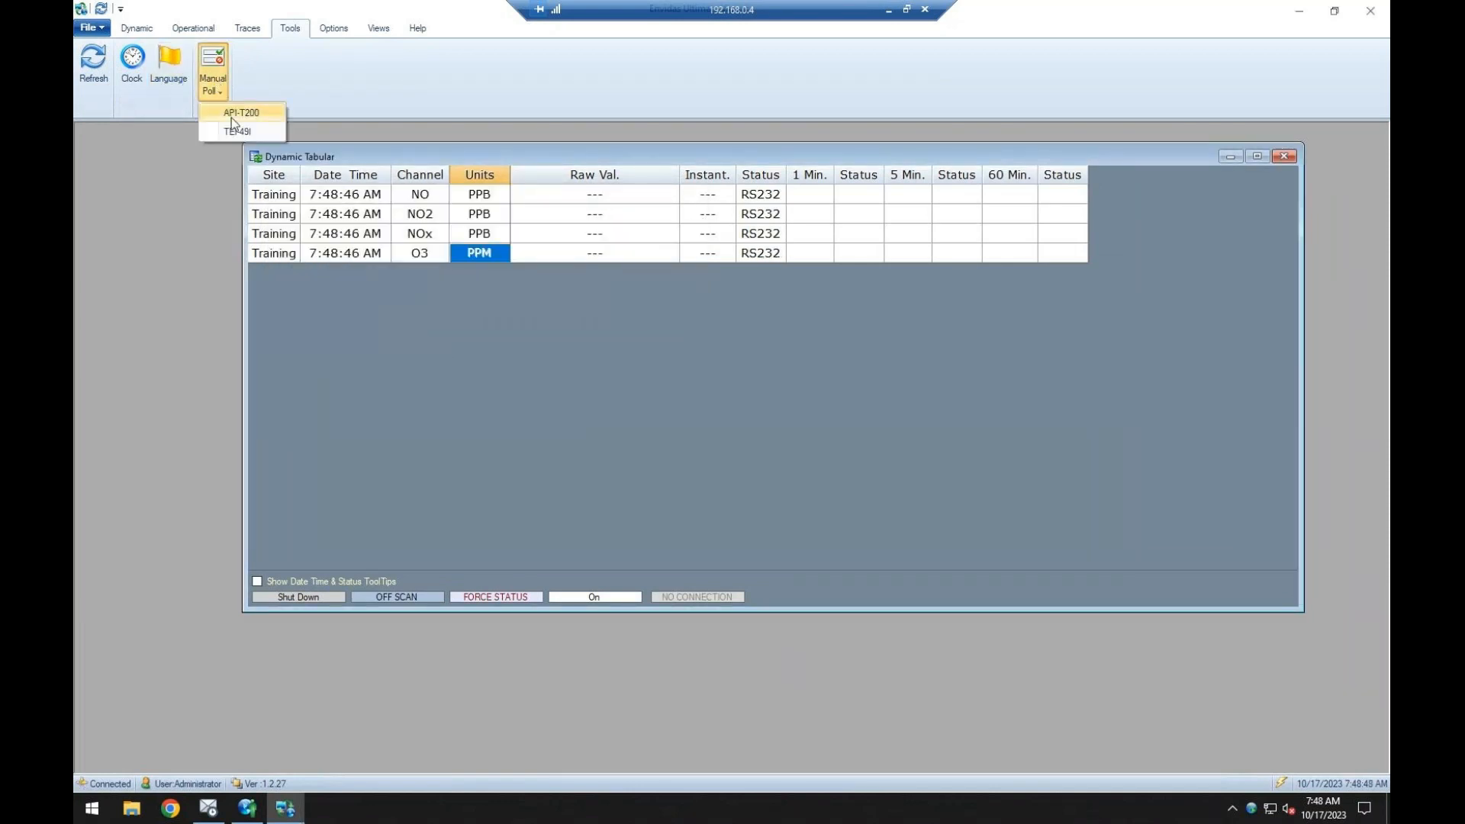
left_click(344, 82)
left_click(227, 86)
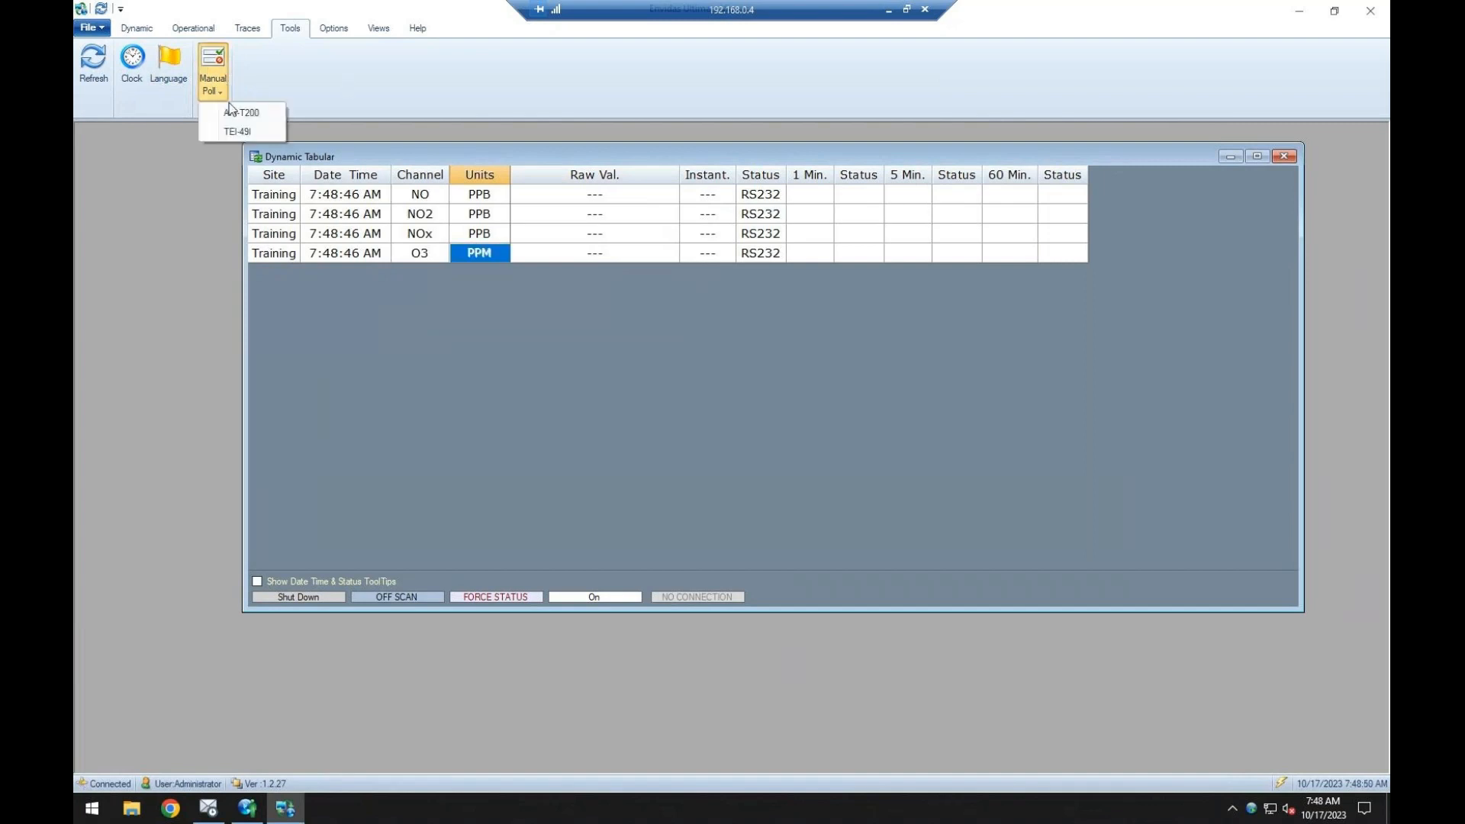
left_click(231, 112)
left_click_drag(456, 198, 983, 313)
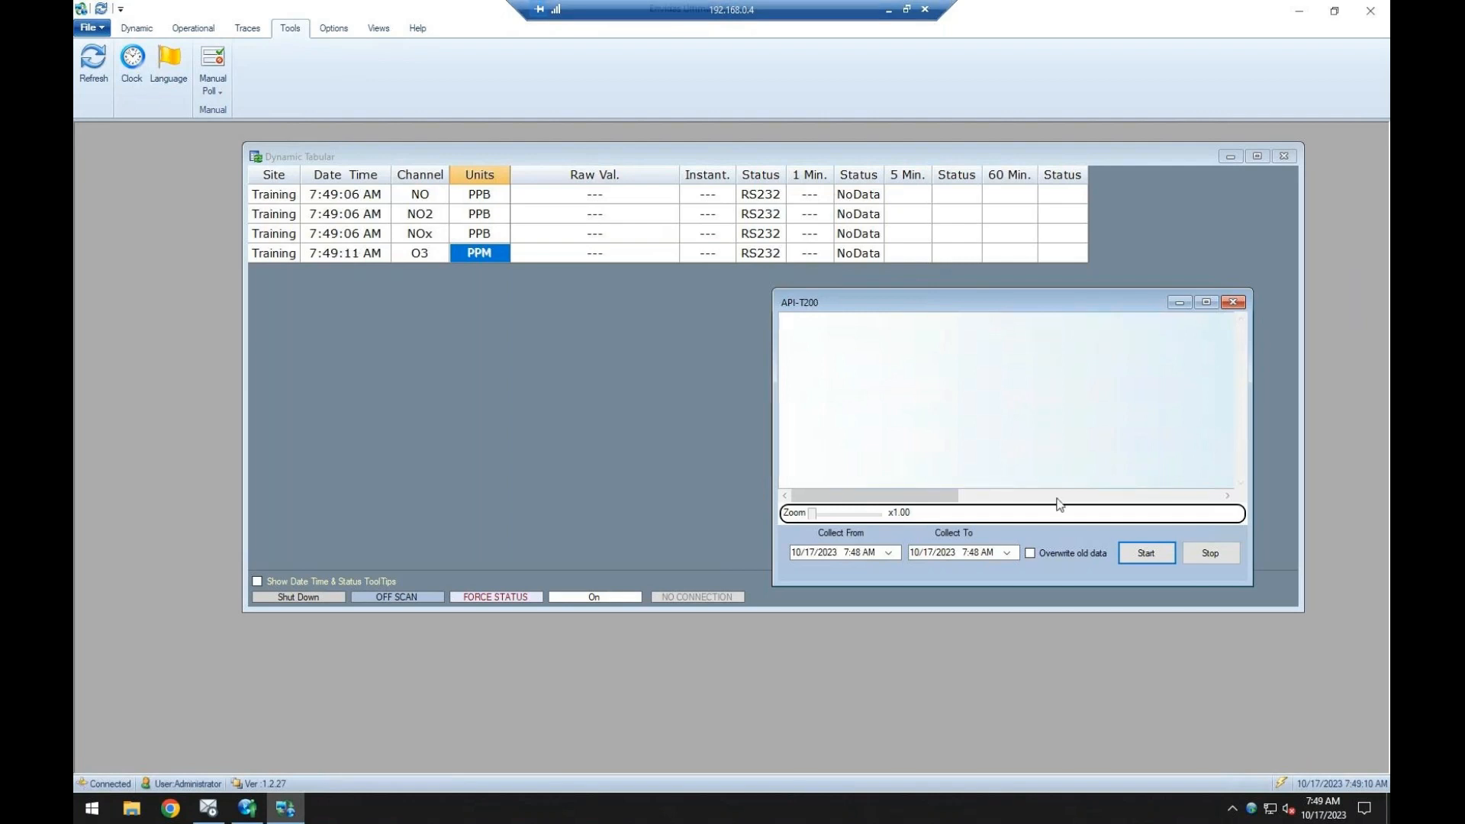
left_click_drag(946, 311, 910, 291)
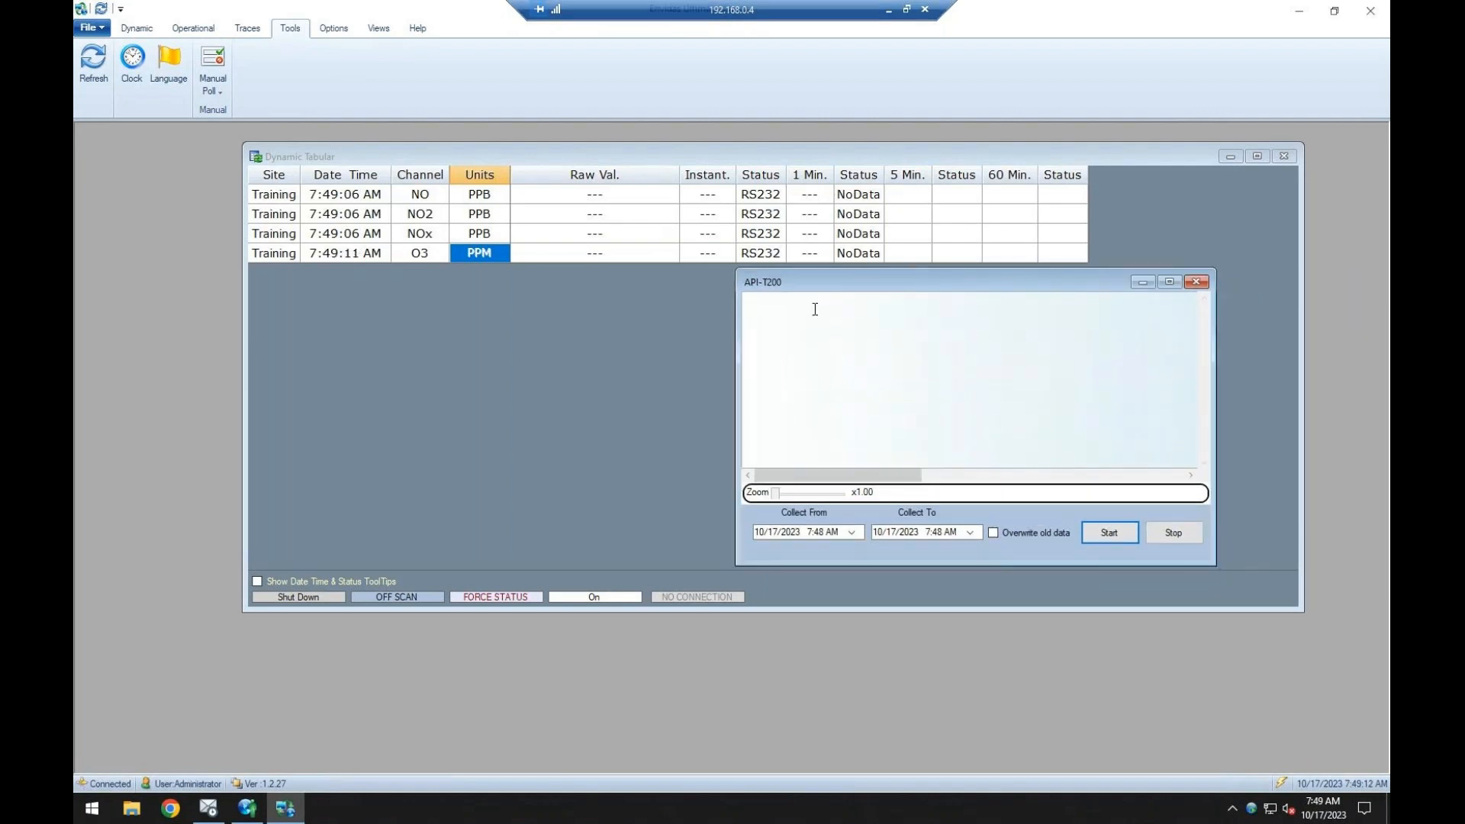
left_click(1196, 283)
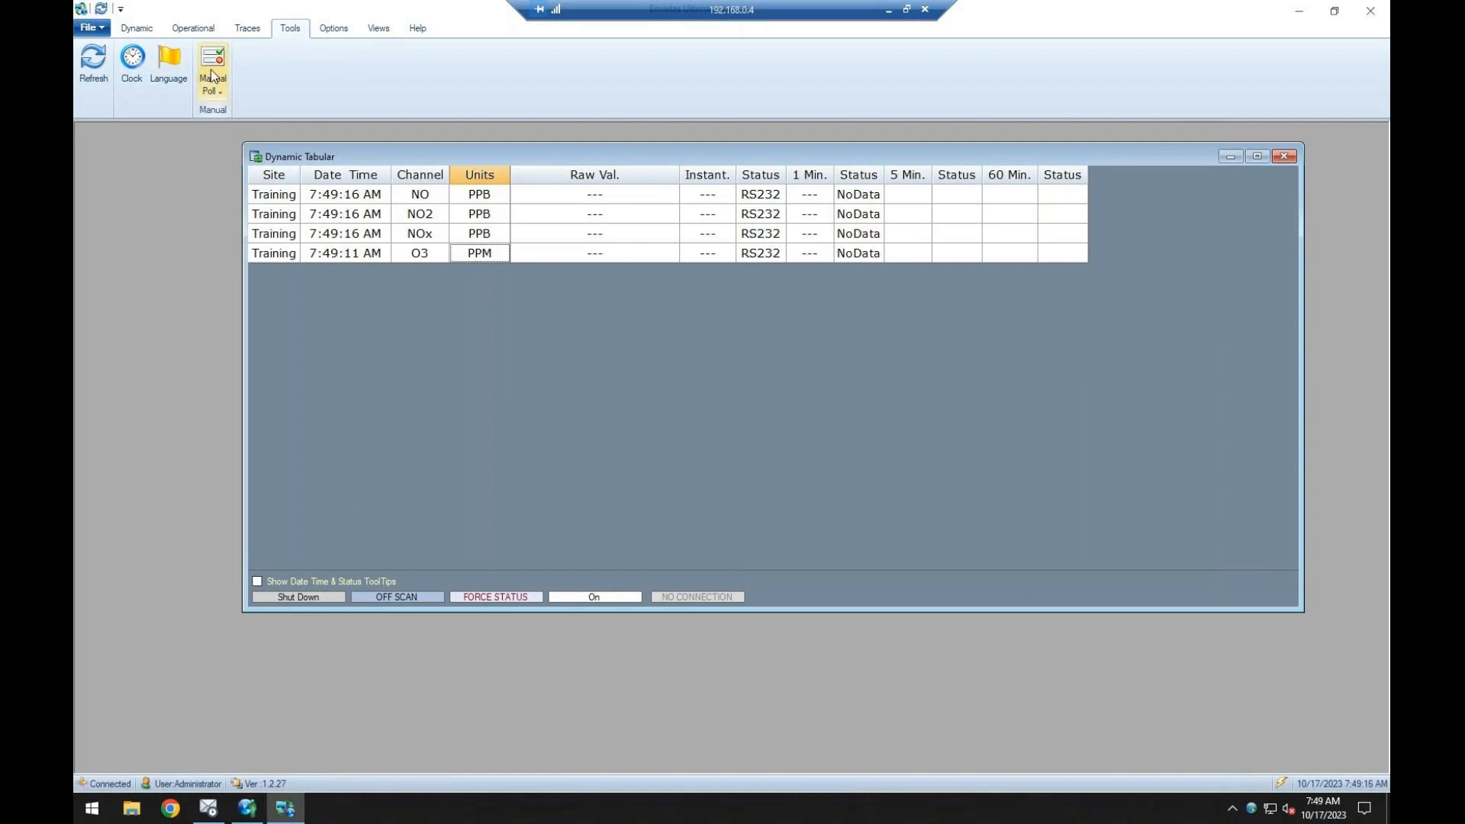
In Envidas Ultimate Setup, set the API-T200's auto recovery to start after 60 minutes of missing data and add recovery table 1min with time base 1.
left_click(248, 808)
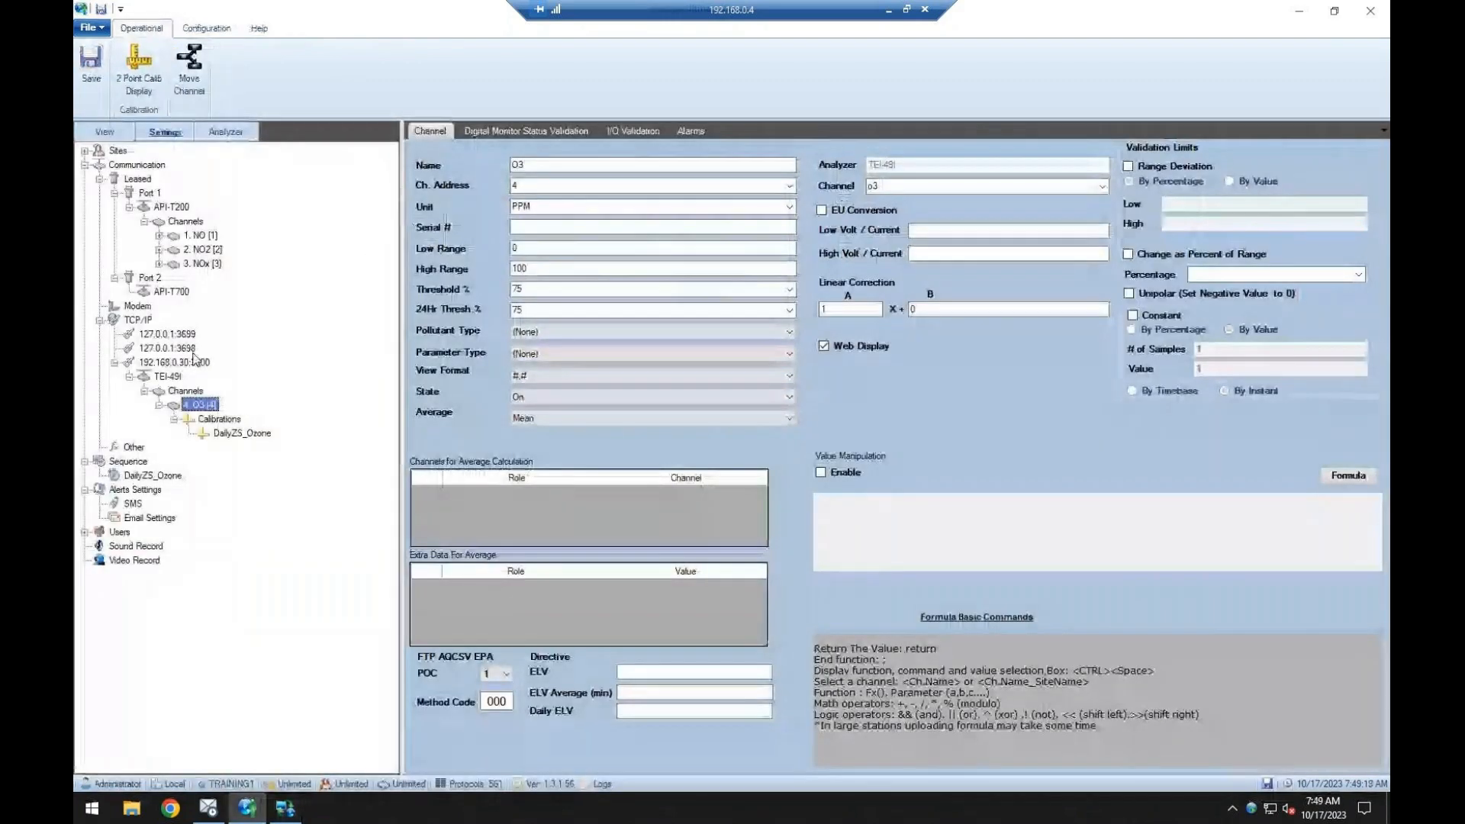
left_click(178, 209)
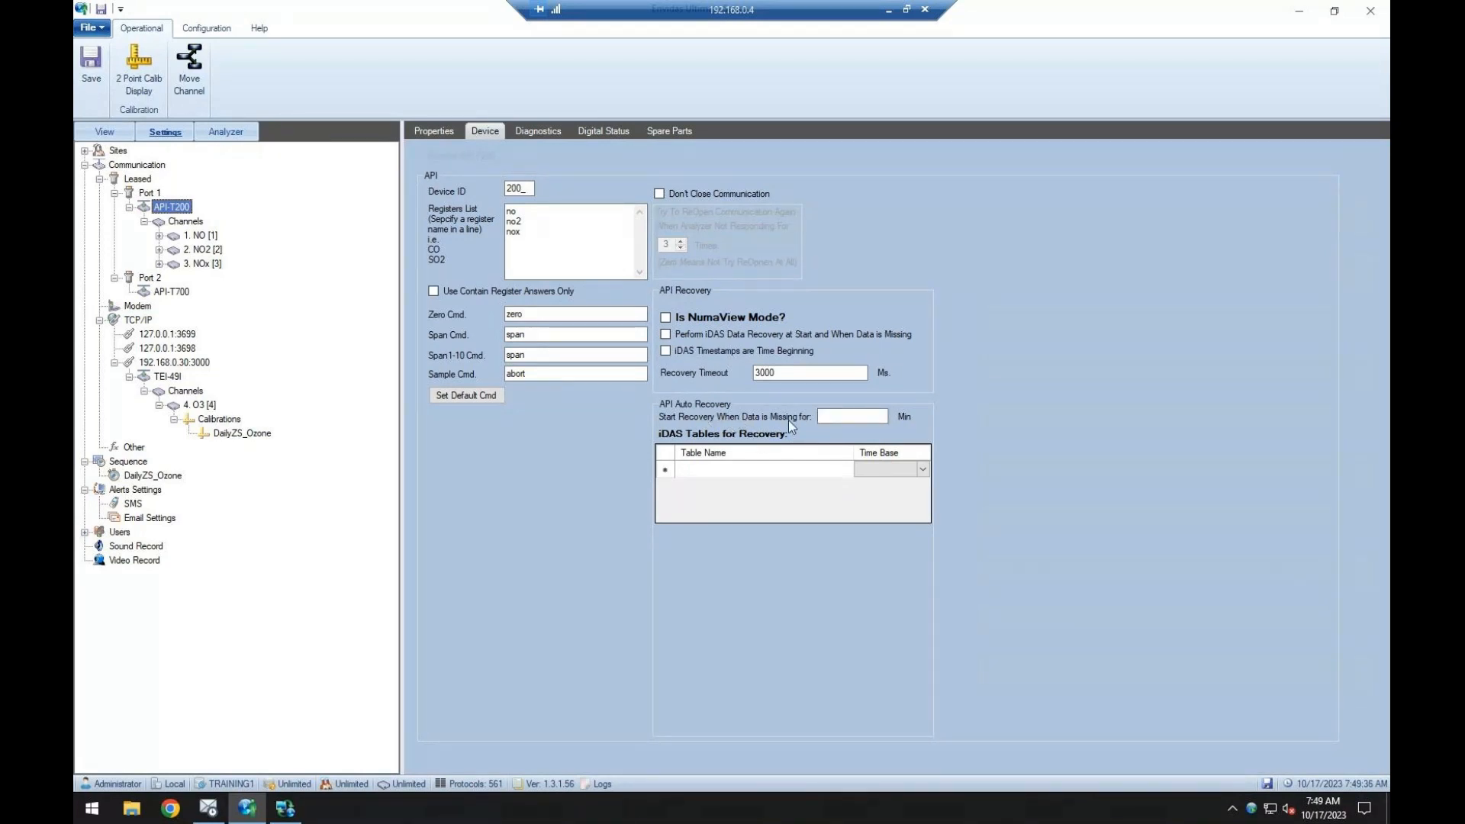
left_click(879, 416)
type("60")
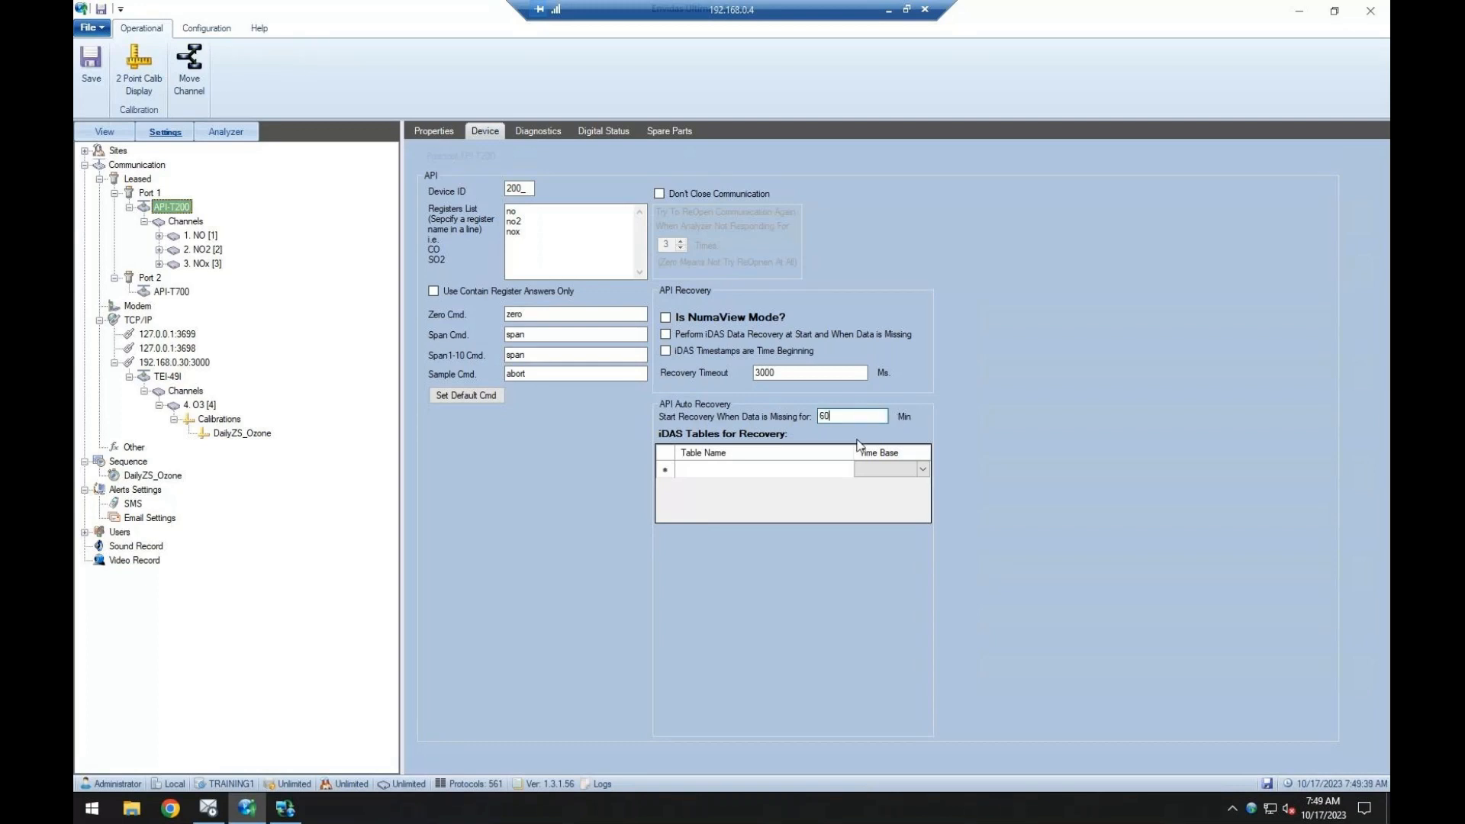
left_click(816, 469)
type("1min")
left_click(919, 469)
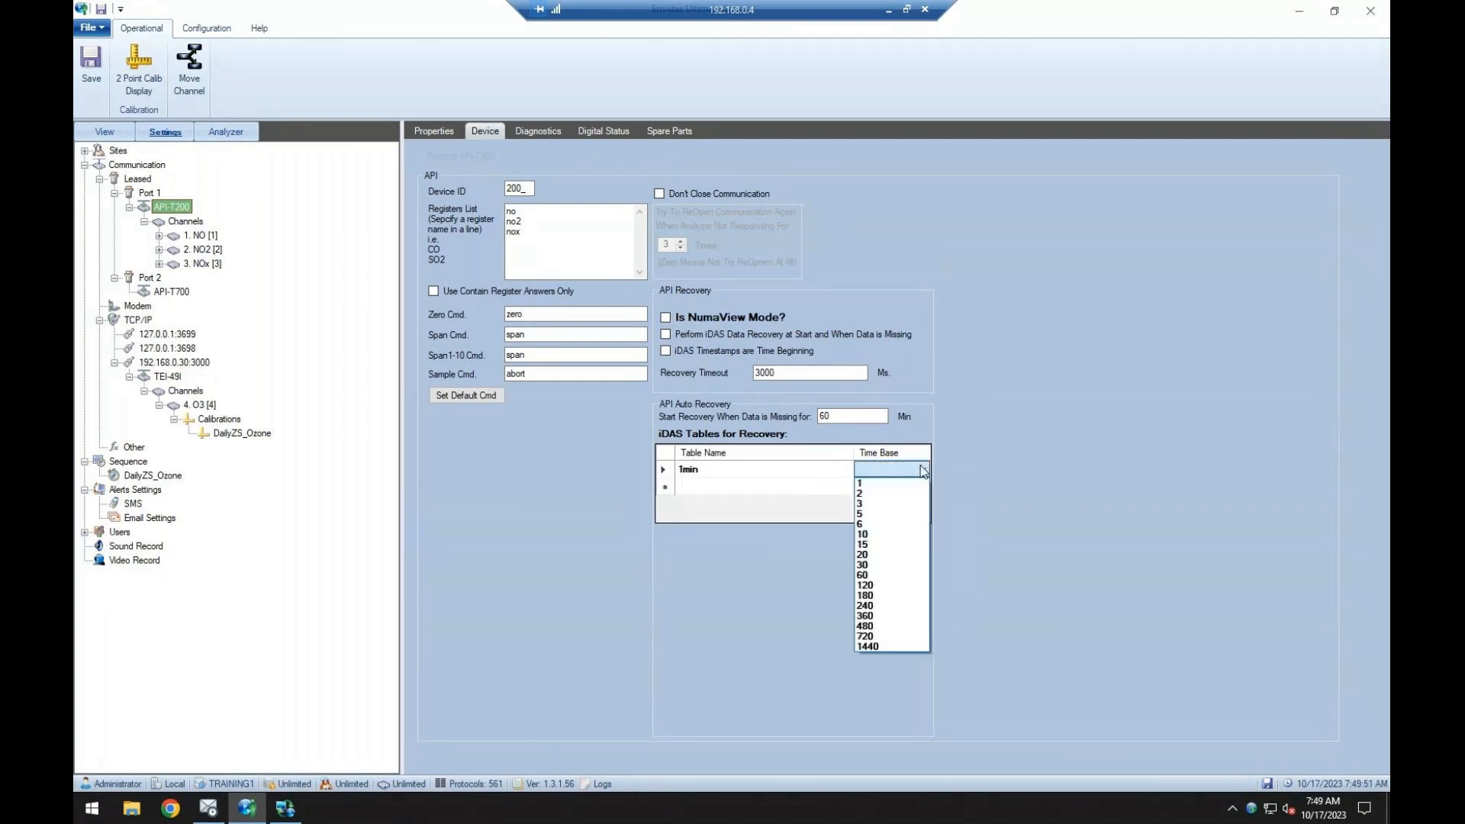
left_click(907, 488)
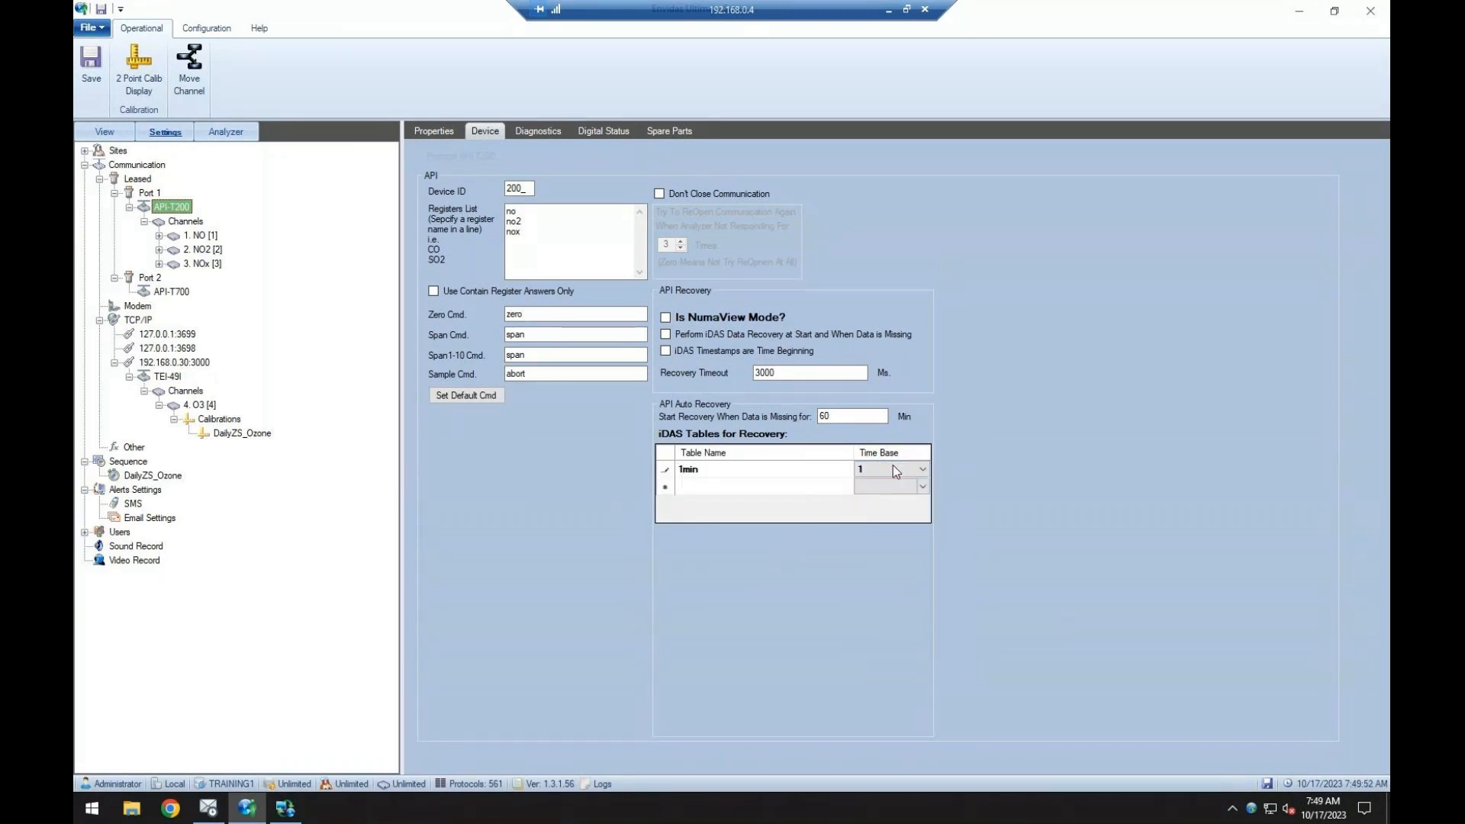
Add a second iDAS recovery table, 60min, with time base 60 and save the configuration.
left_click(786, 486)
type("60min")
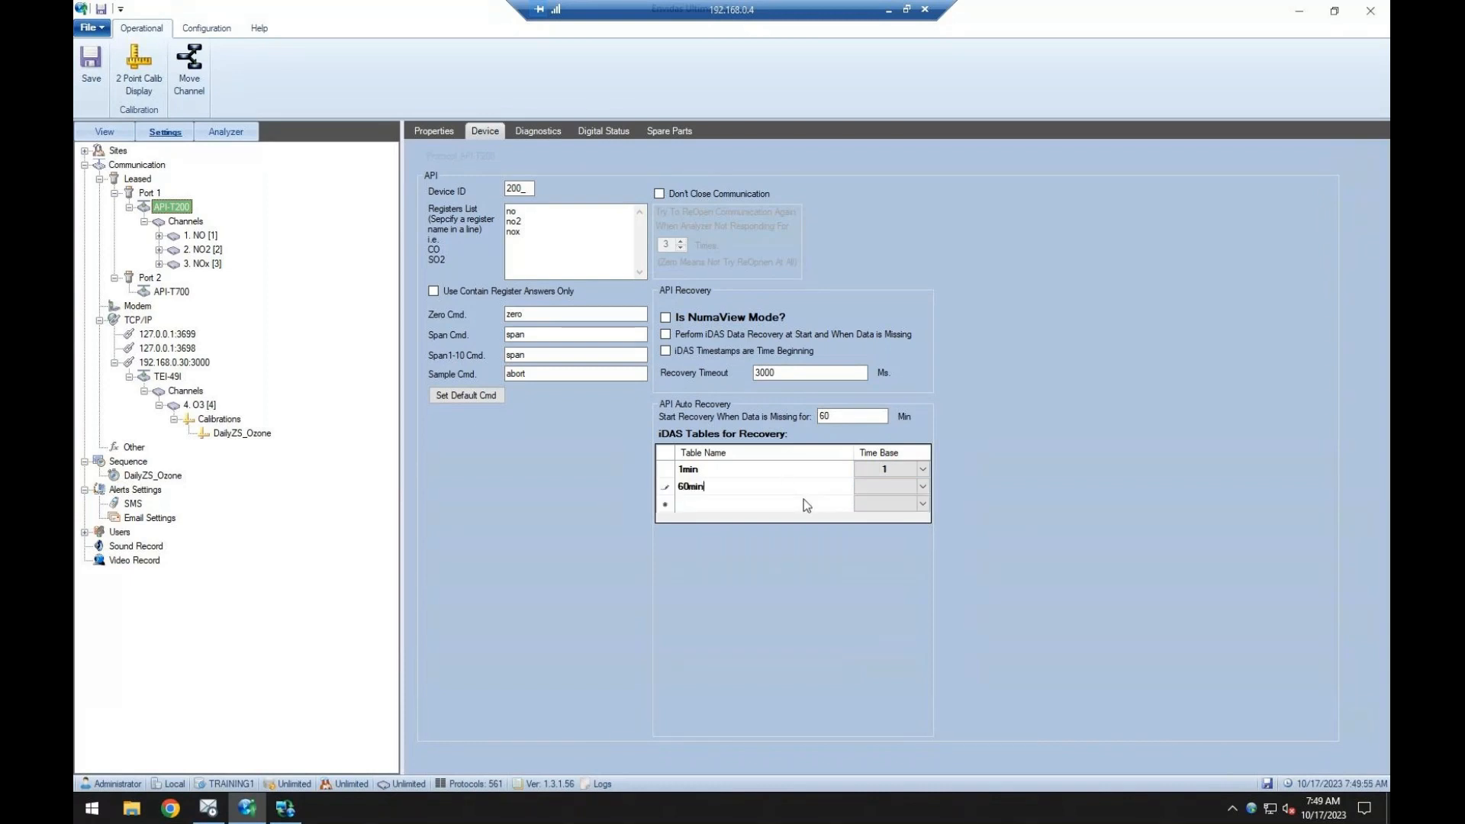
left_click(923, 487)
left_click(927, 488)
left_click(885, 591)
left_click(91, 65)
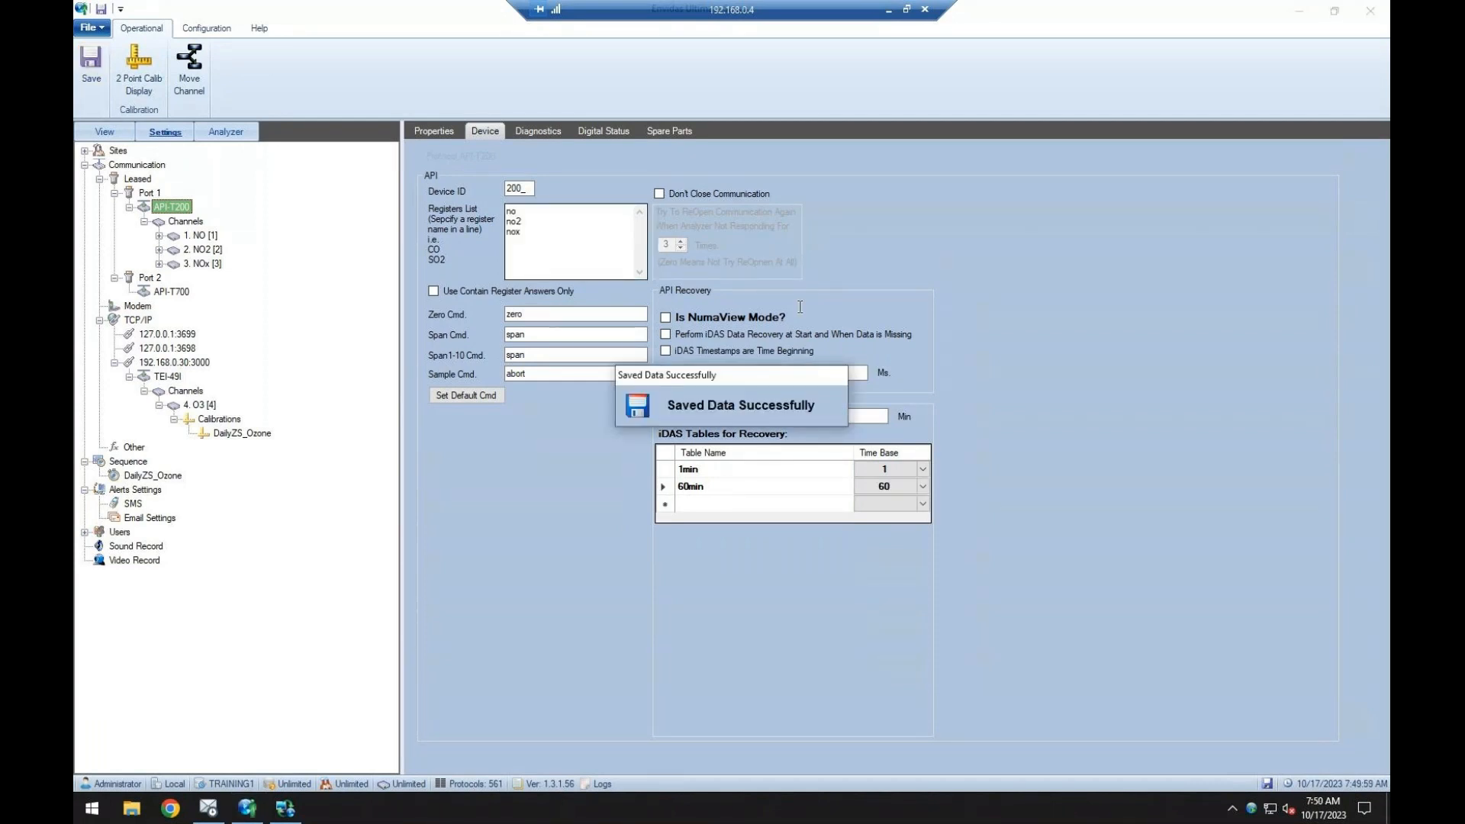
Switch back to the Viewer, preview a new instant chart with the Training NO monitor, and close the chart settings without accepting them.
left_click(285, 808)
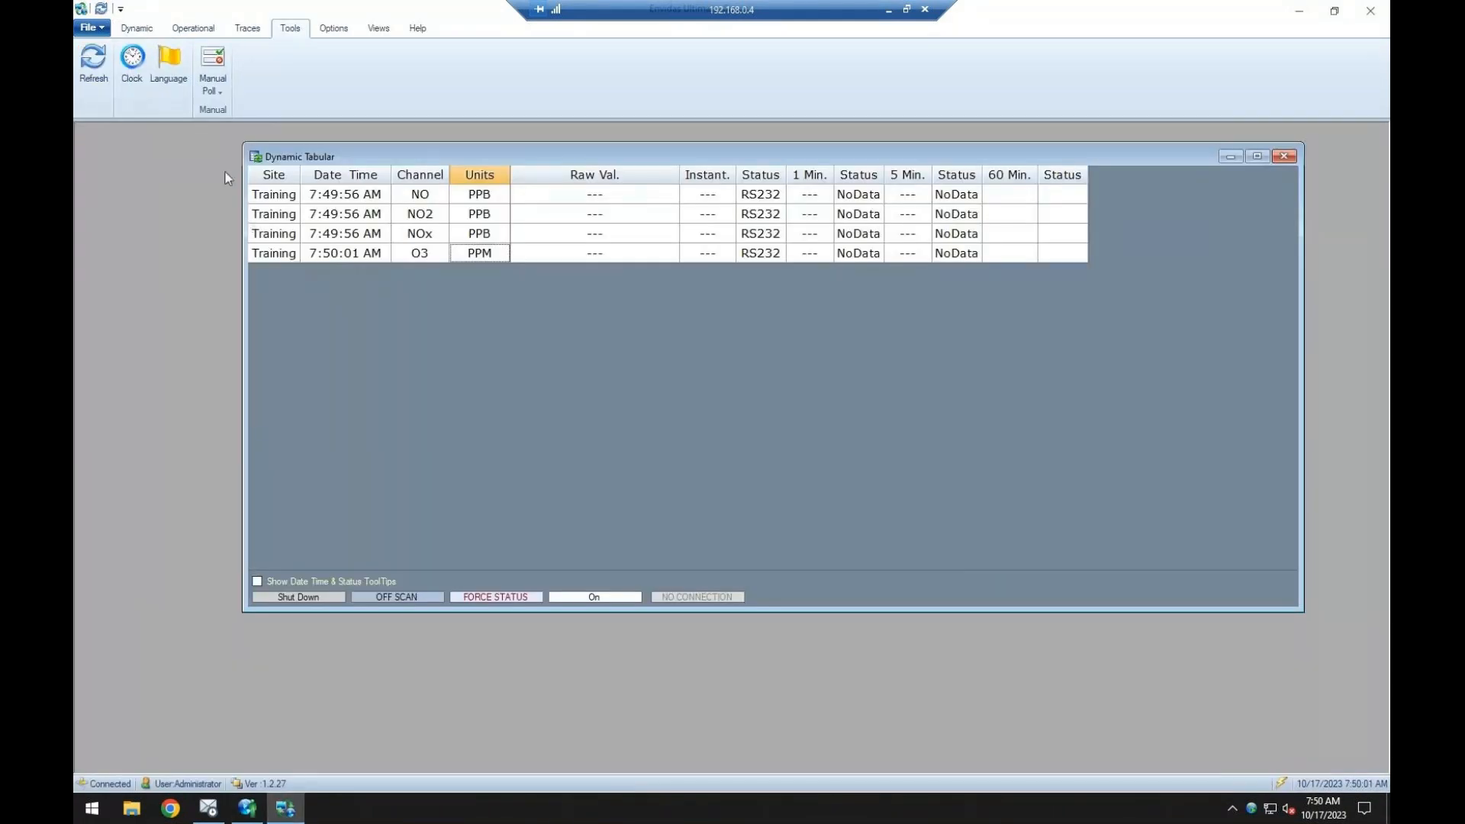
left_click(333, 27)
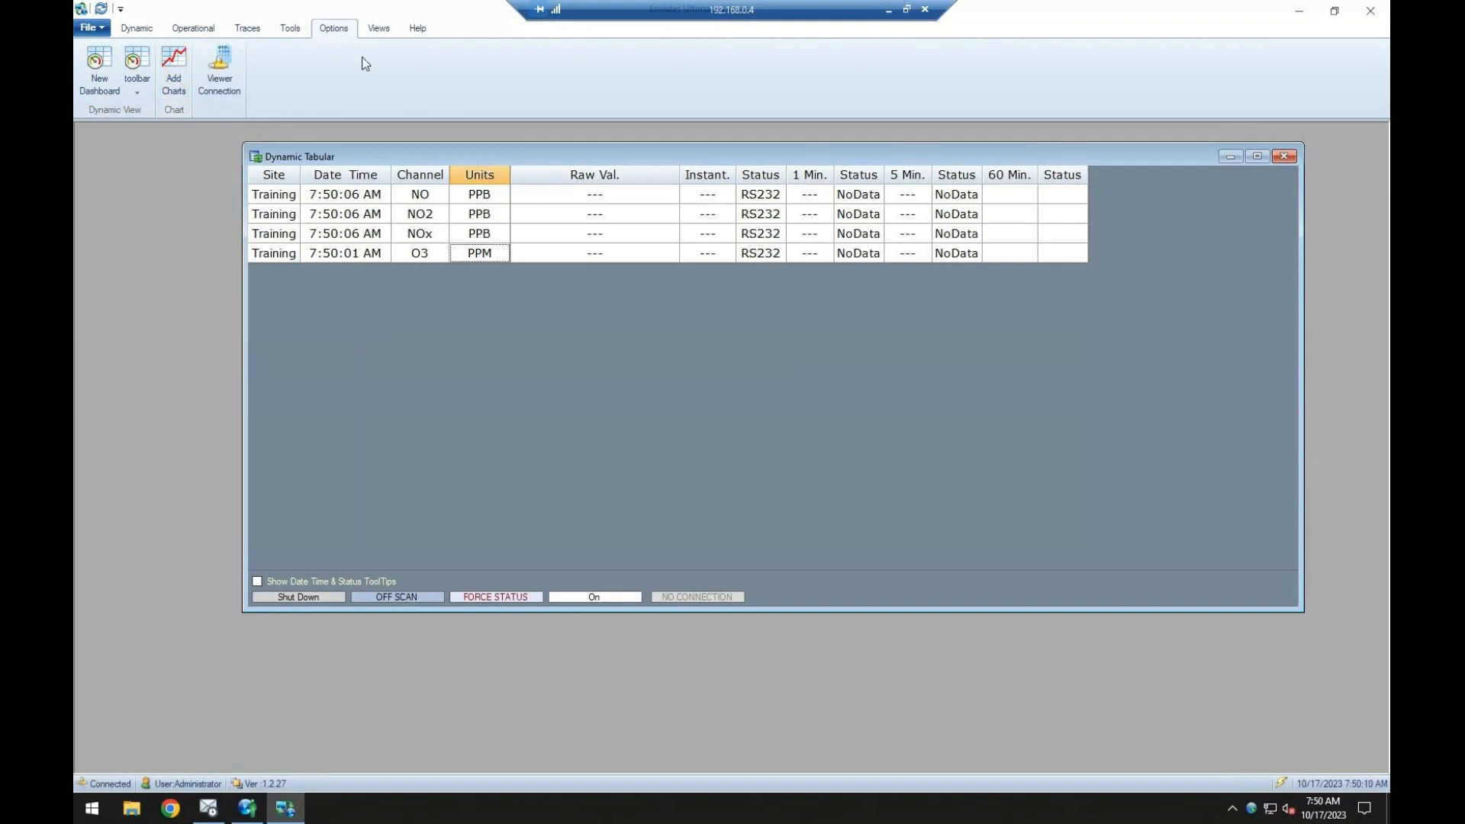
left_click(183, 67)
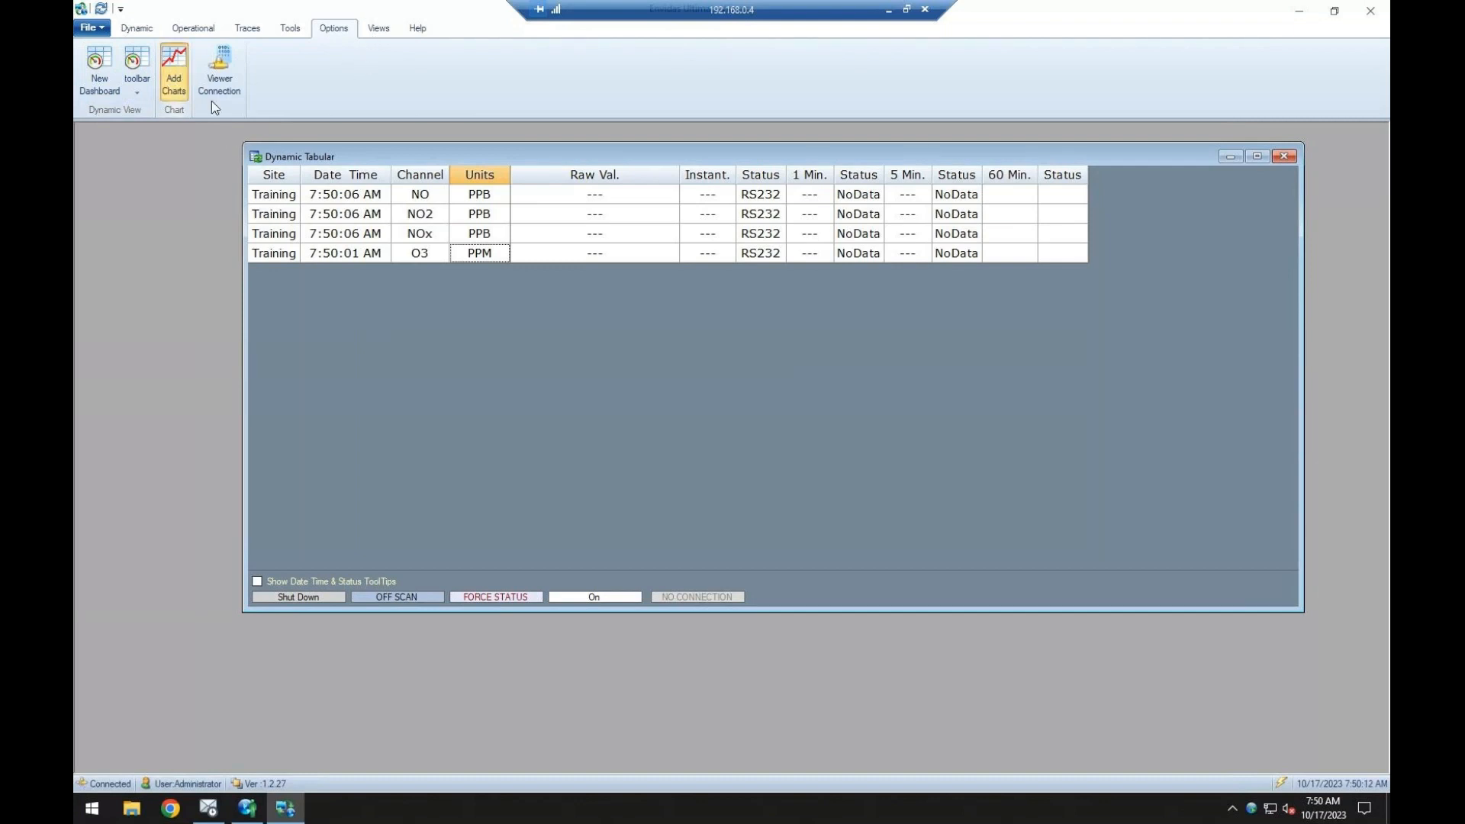
left_click(698, 307)
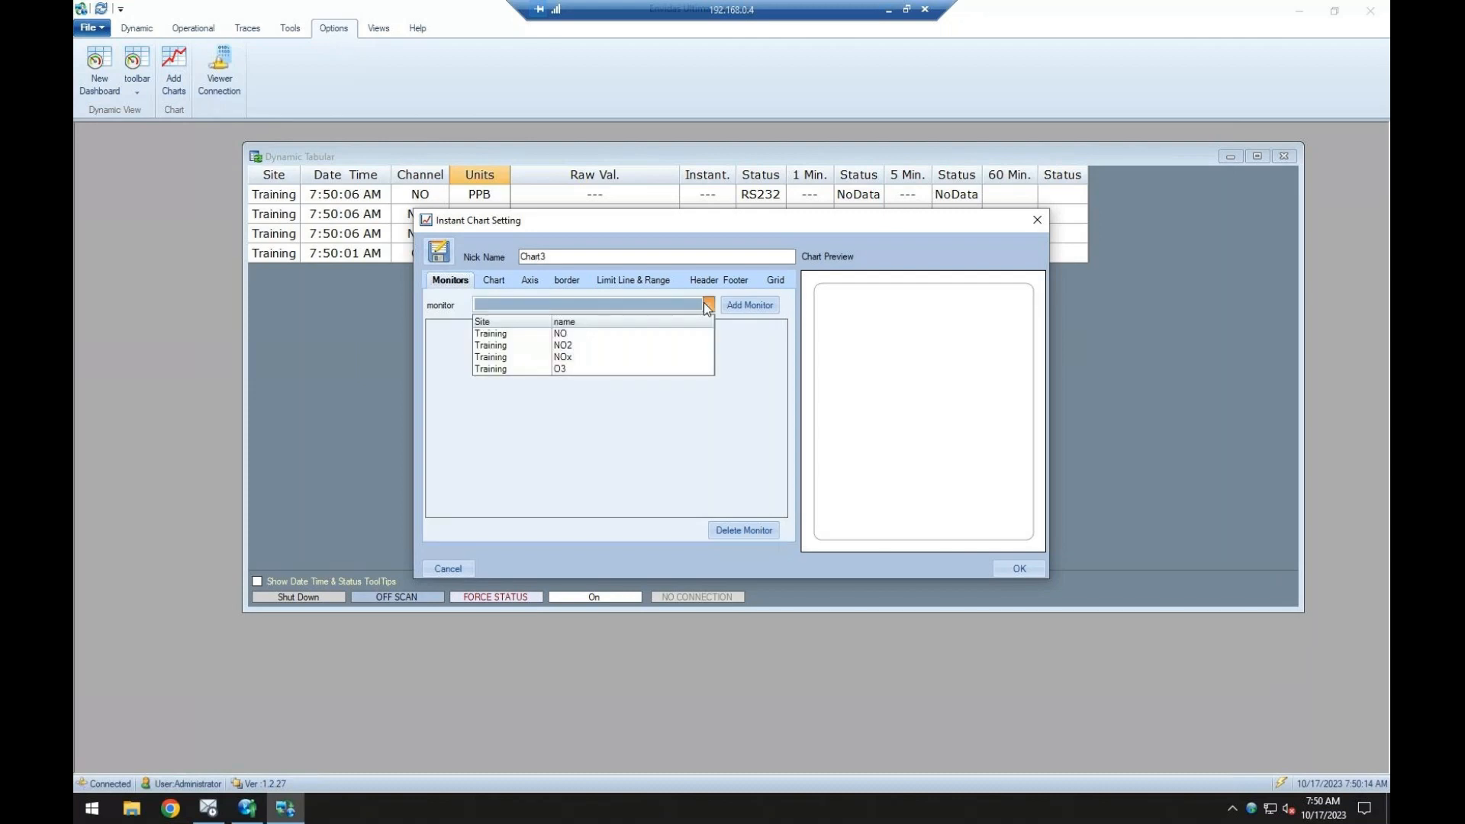
left_click(611, 324)
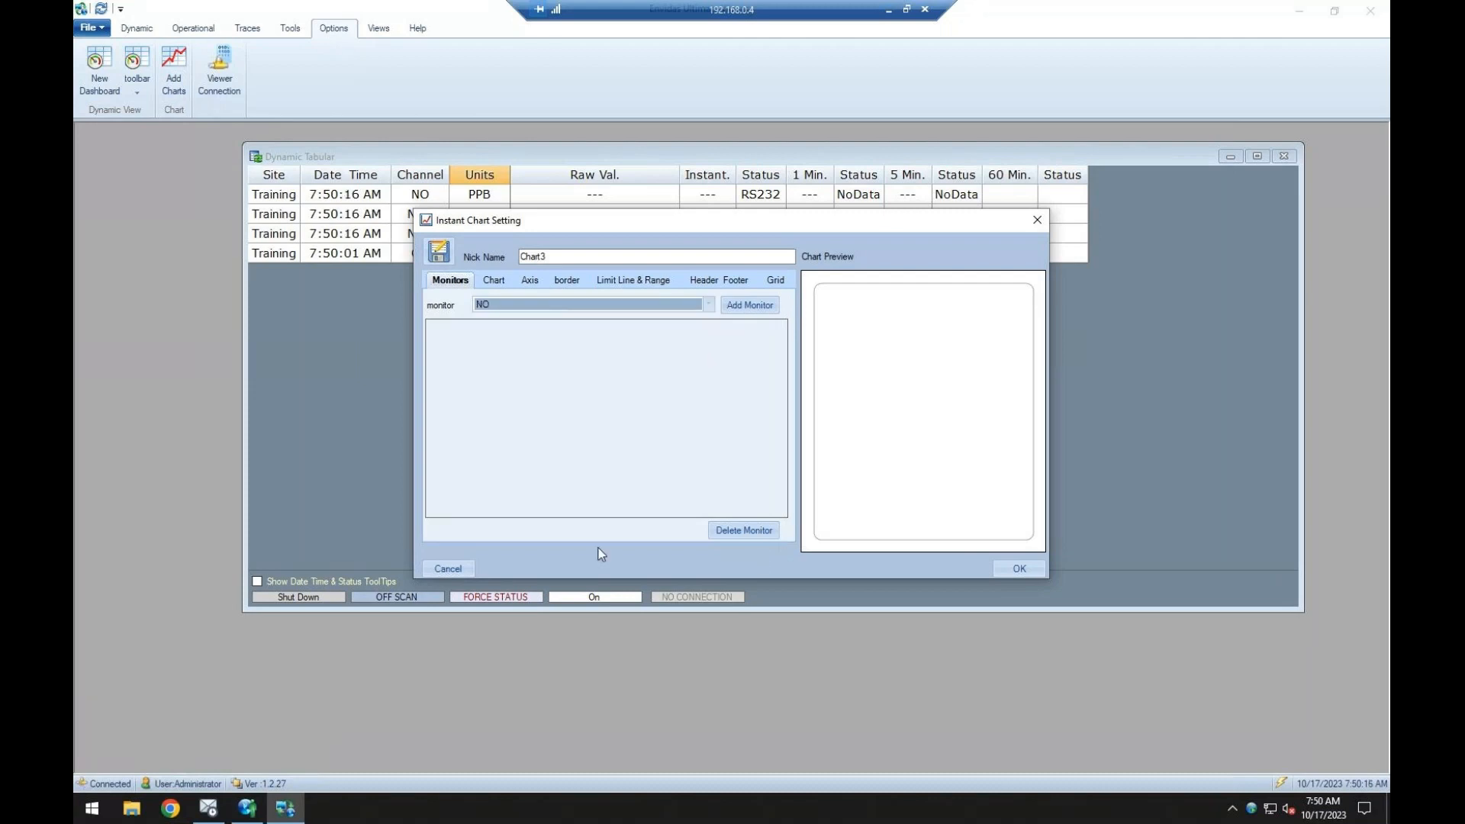
left_click(756, 307)
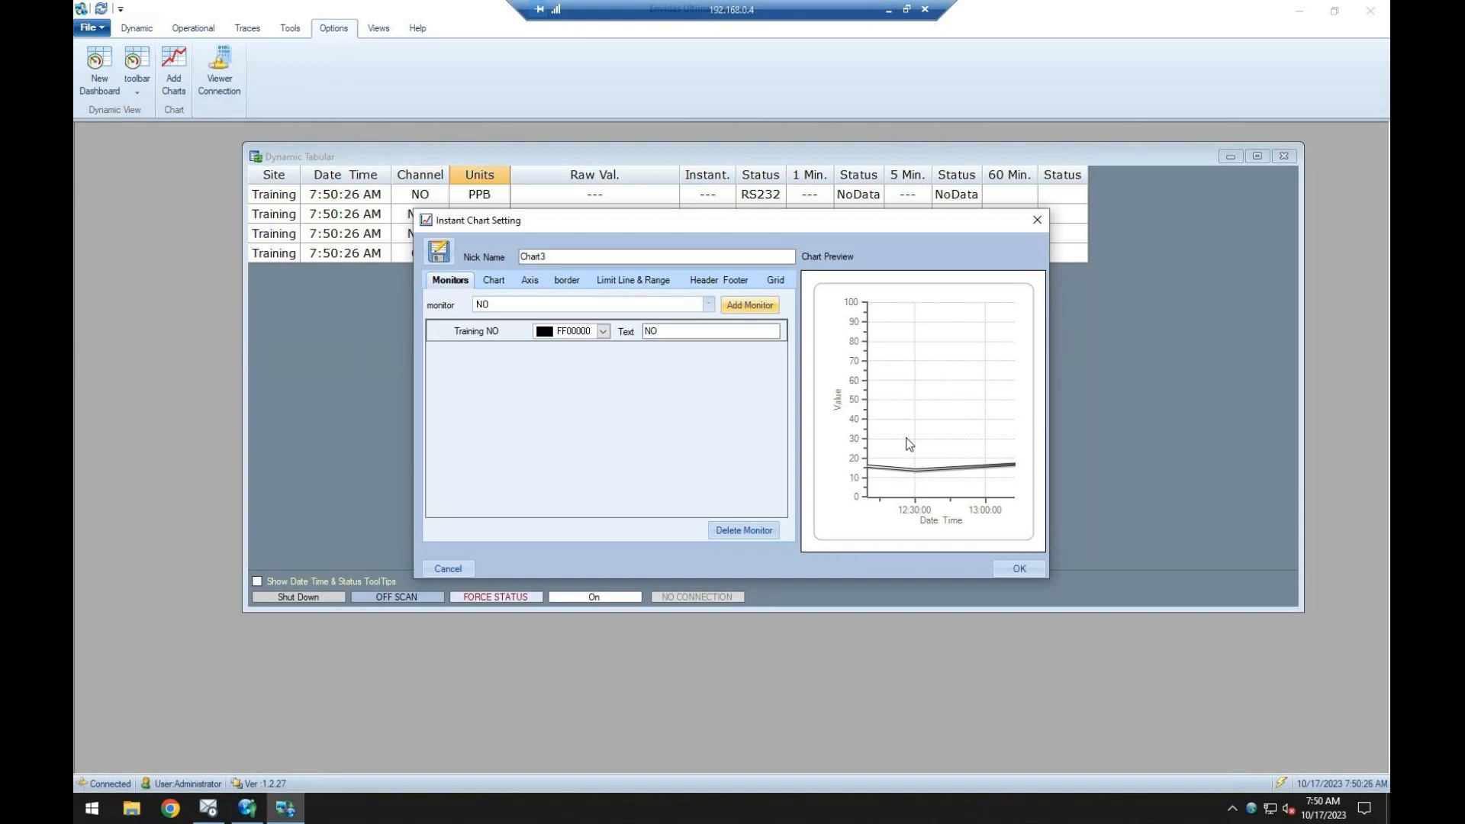
left_click(1037, 220)
Try the cascade and horizontal tile layouts on the Dynamic Tabular window, then close all windows.
left_click(378, 28)
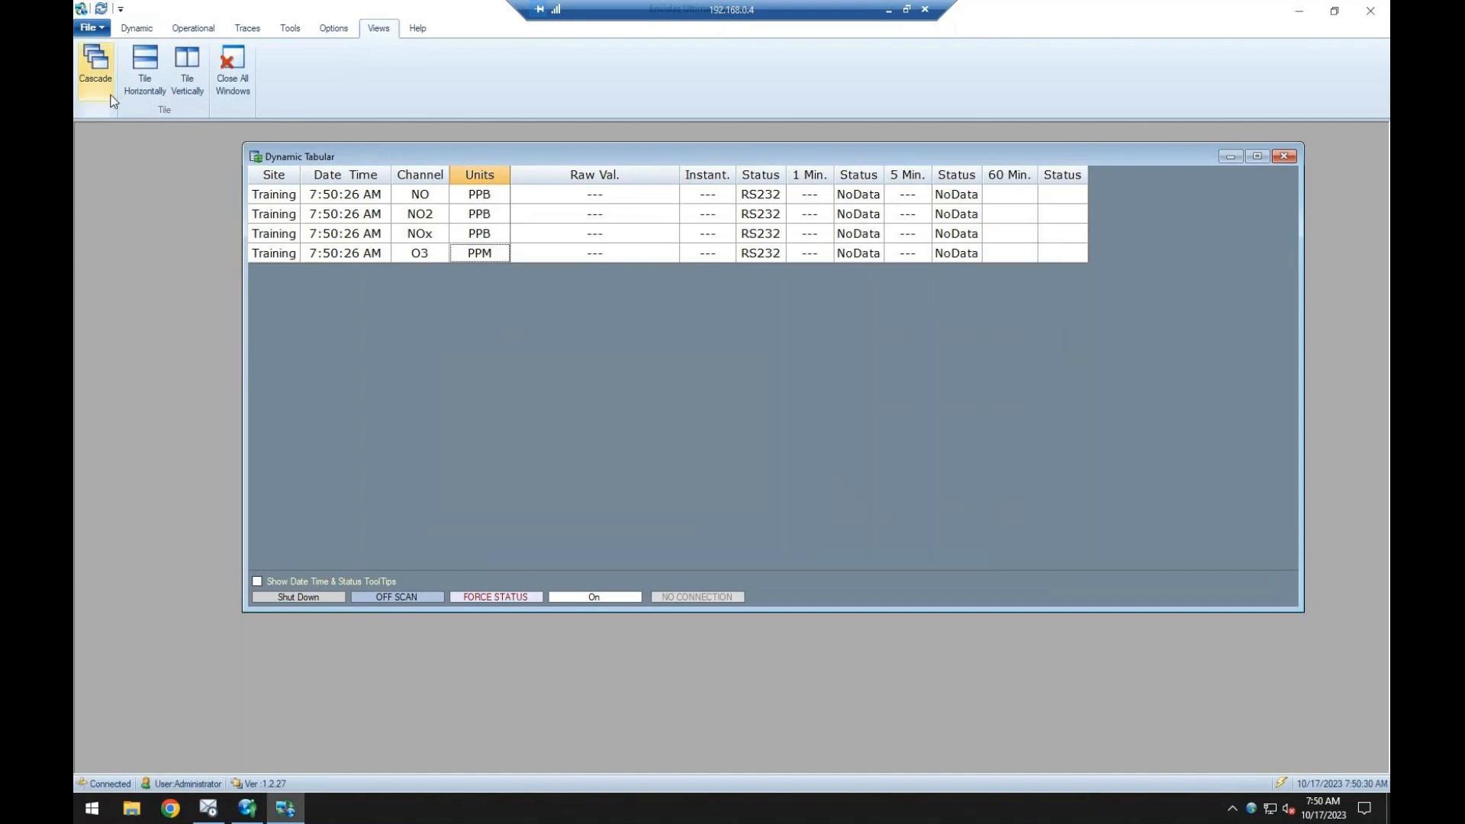
left_click(98, 72)
left_click(144, 76)
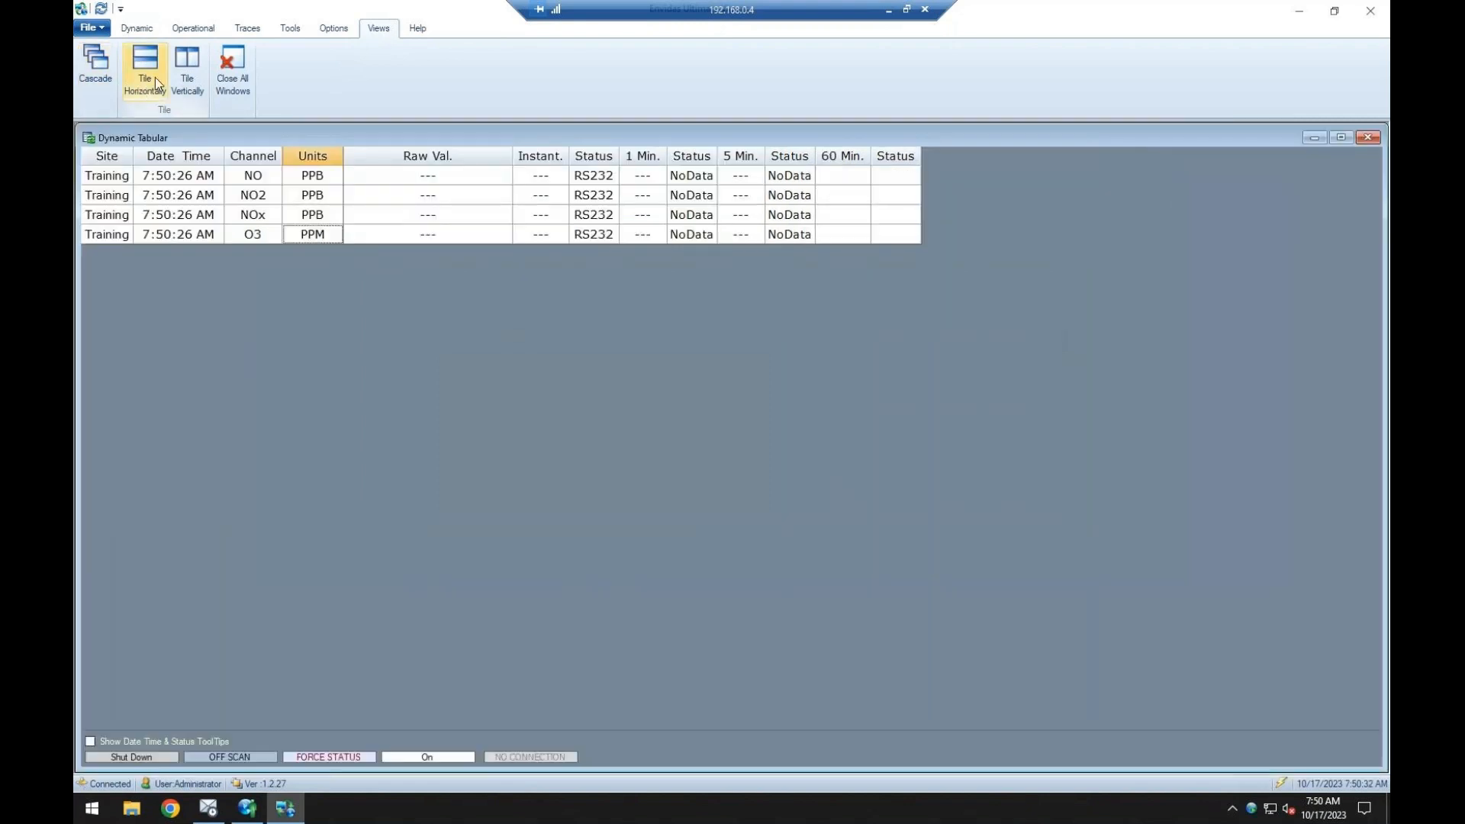
left_click(233, 64)
Open the dynamic Tabular display for the Training site.
left_click(137, 29)
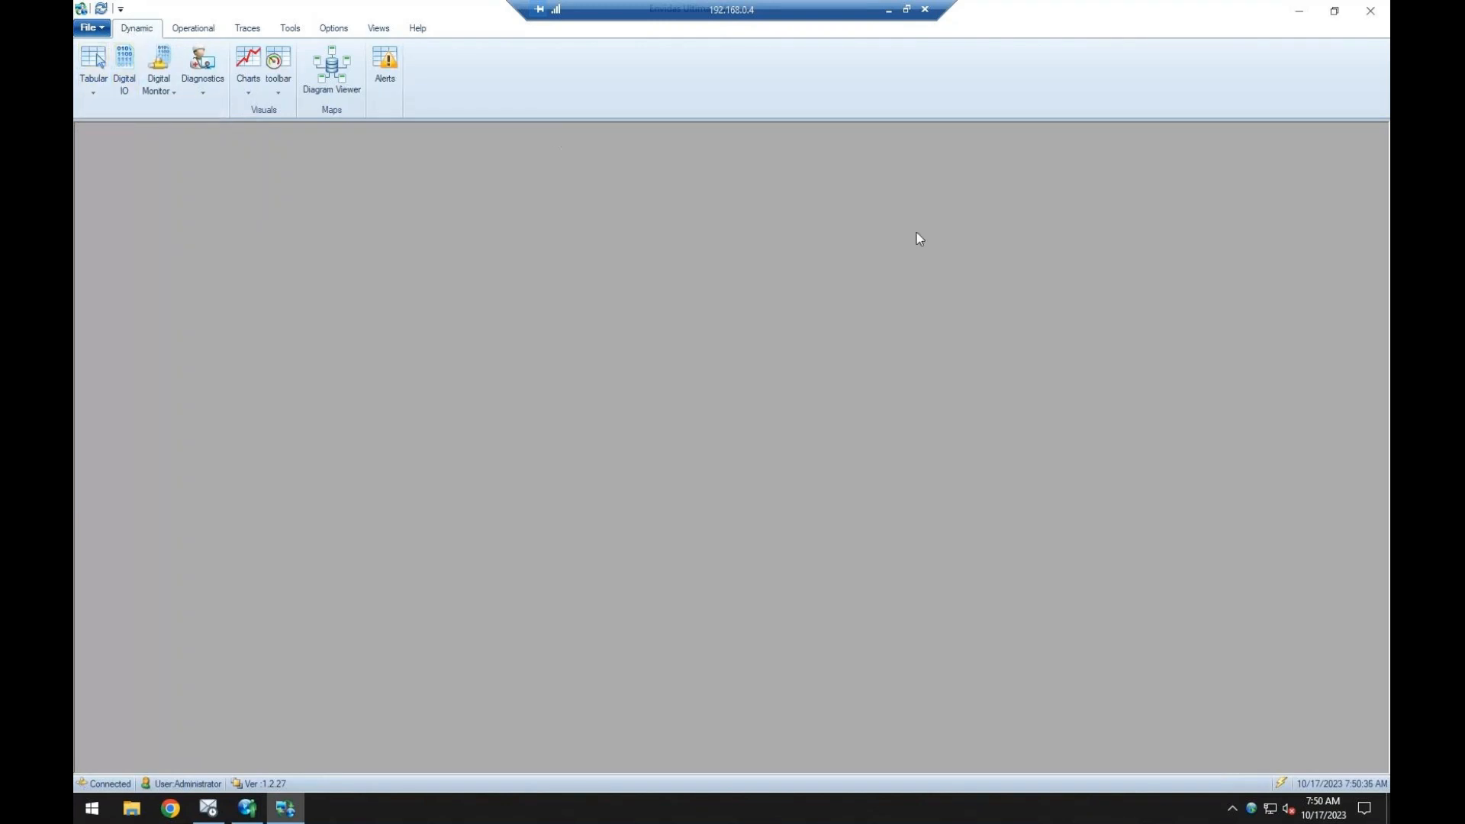
left_click(93, 76)
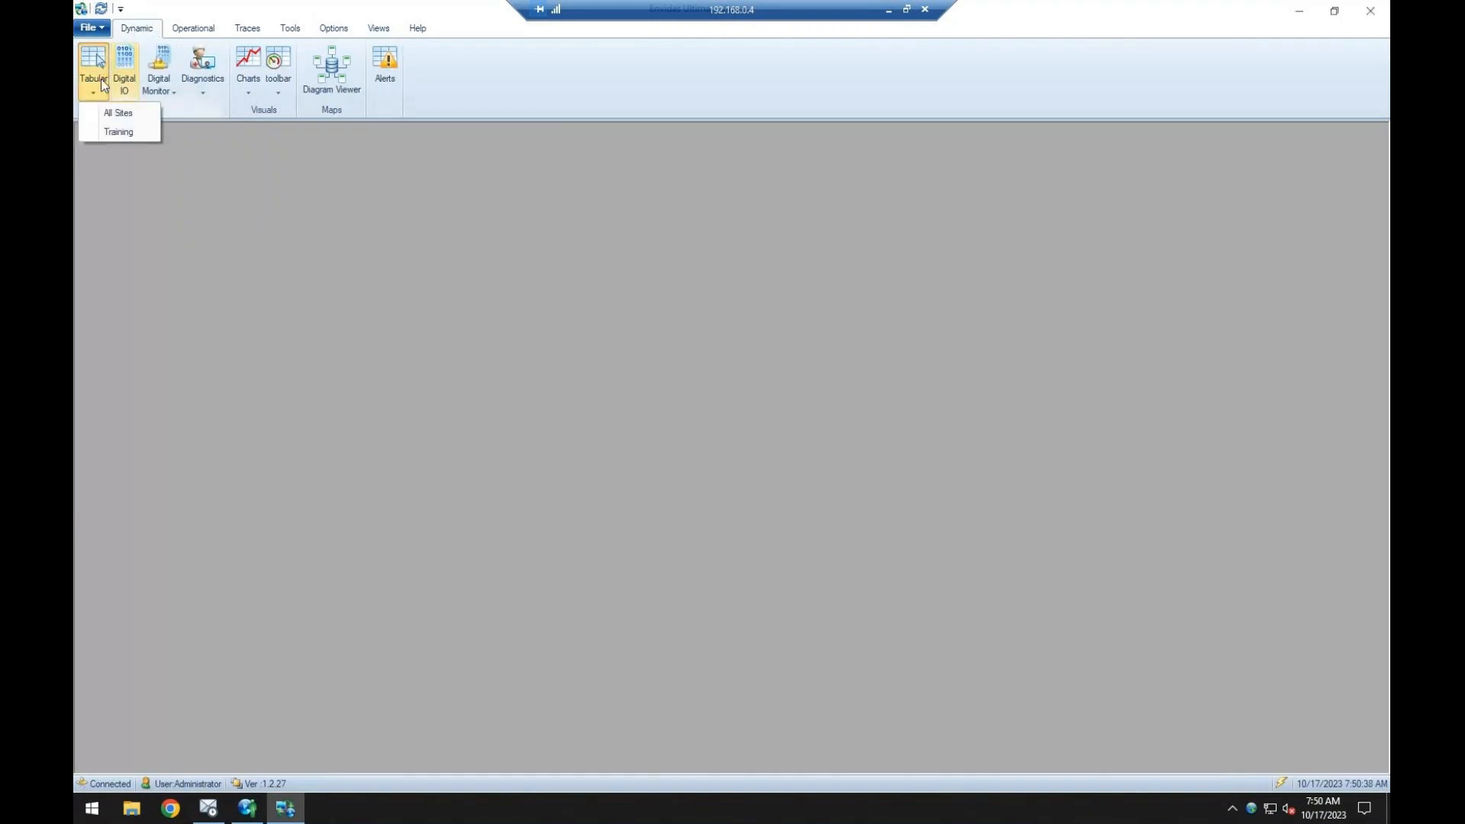
left_click(107, 134)
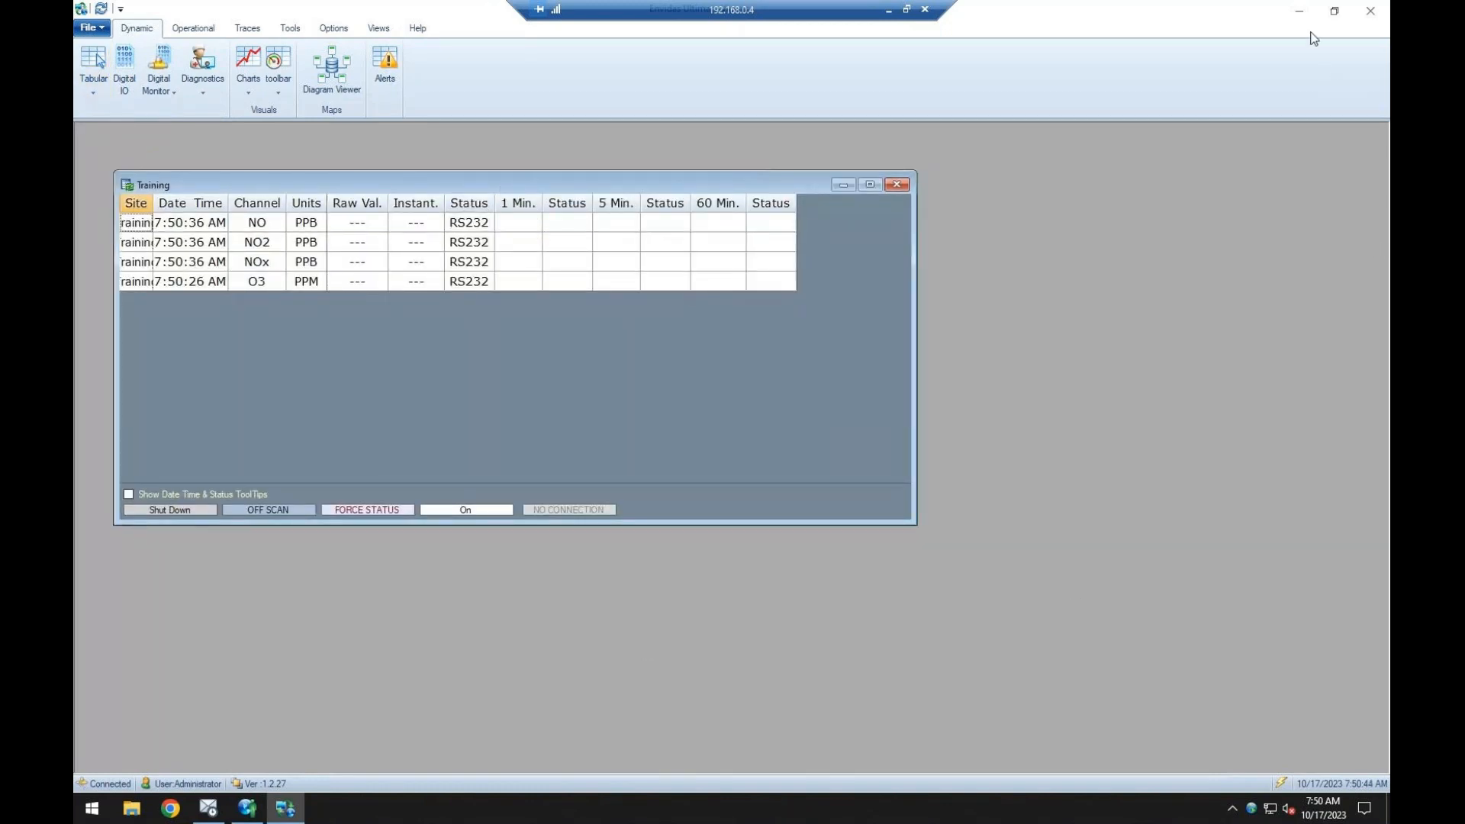
Minimize the Viewer, launch Envidas Ultimate Reporter from the desktop, and log in with the account password.
left_click(1299, 11)
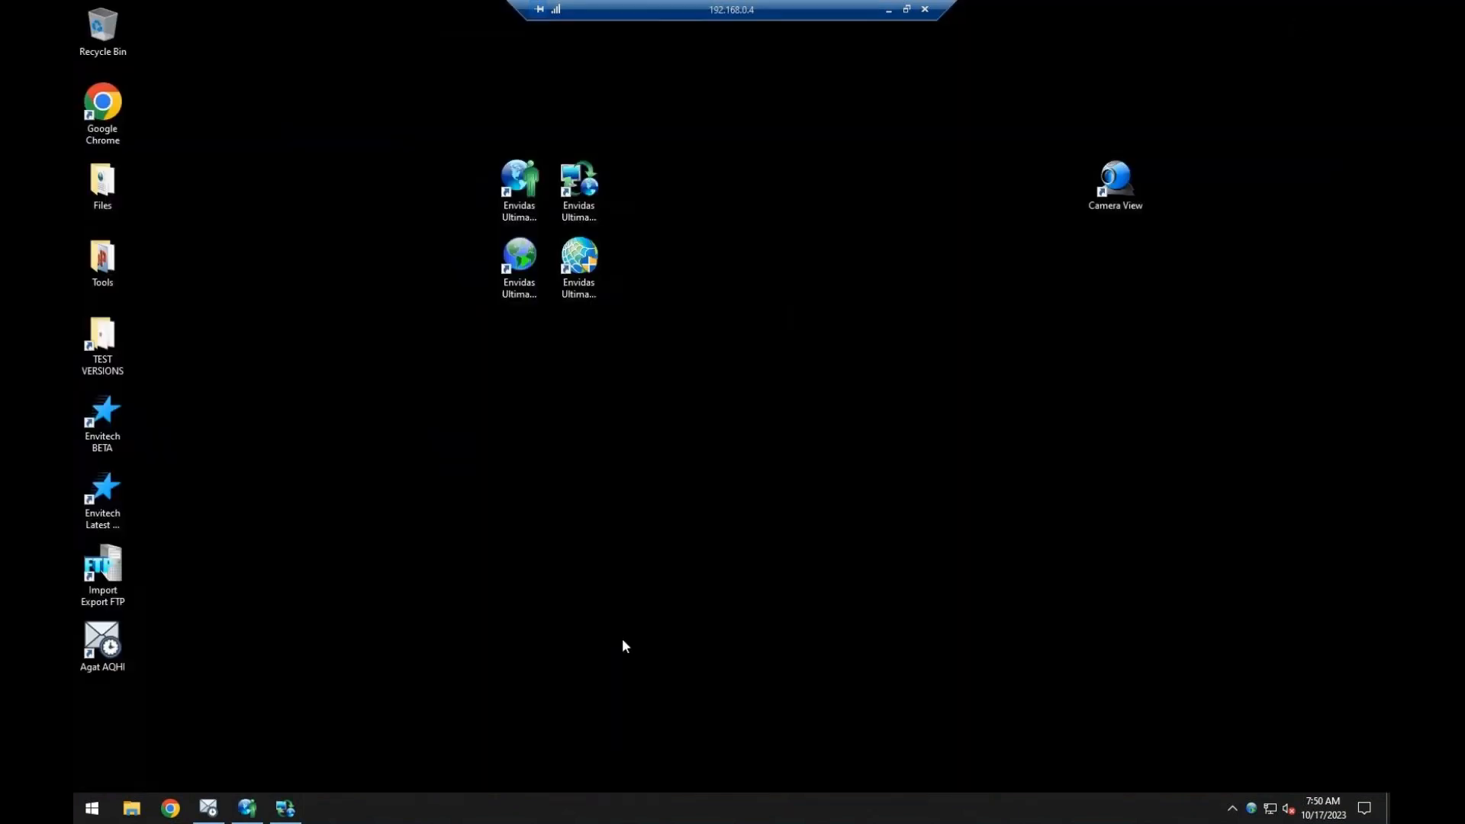
double_click(581, 263)
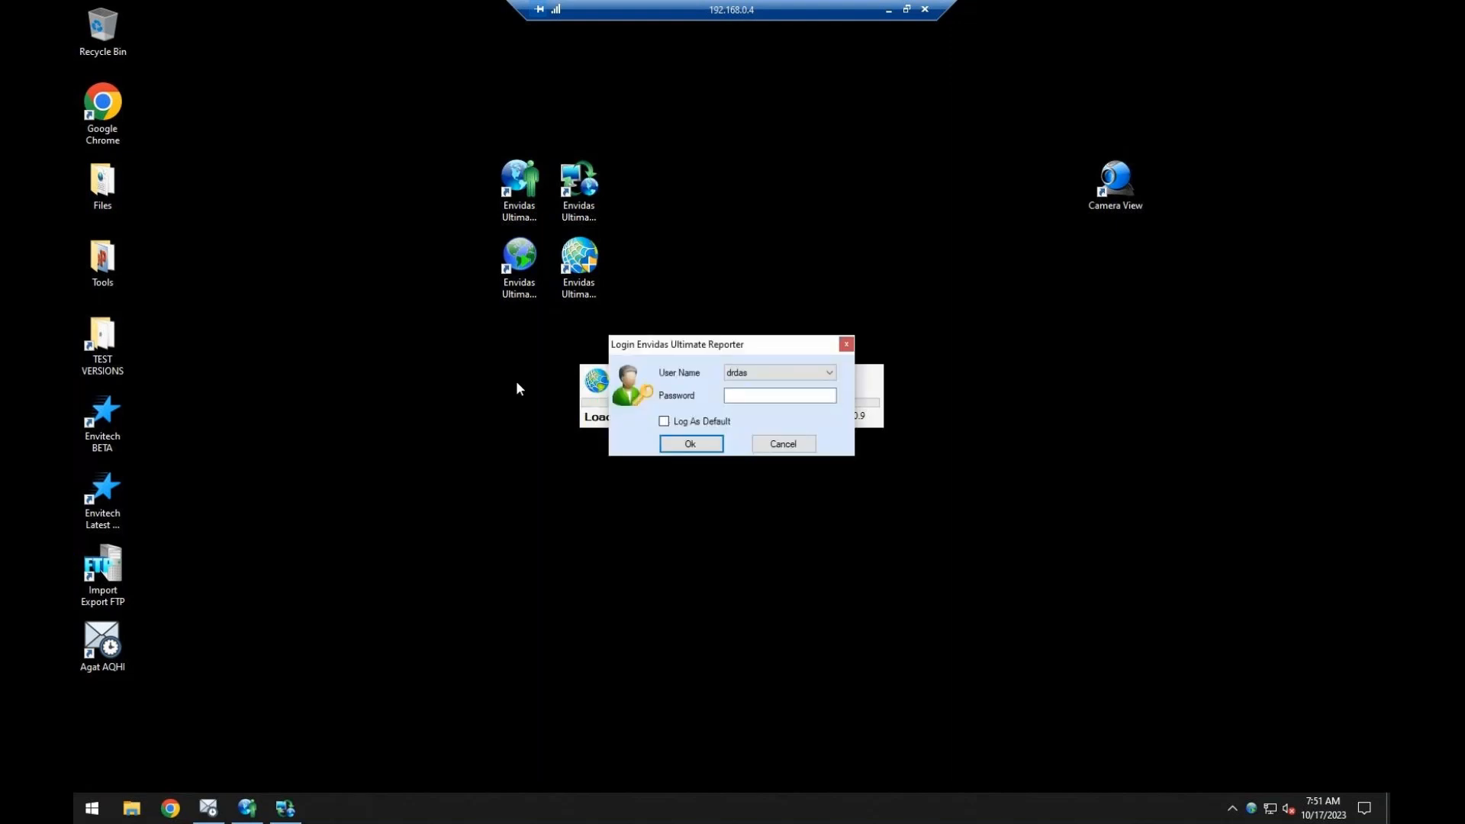
type("*****")
left_click(691, 443)
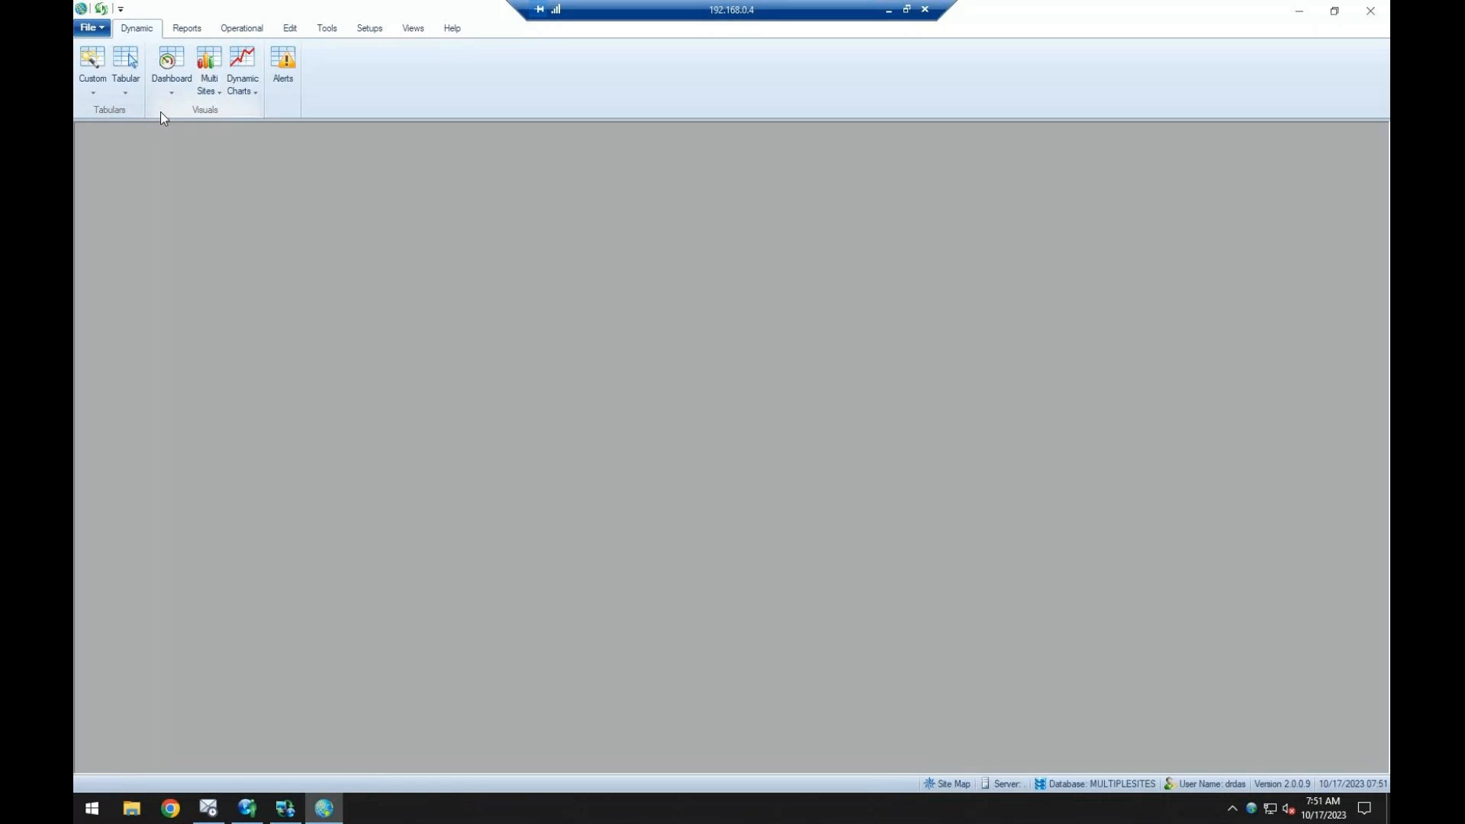
Generate a tabular monthly Site Report for all SITE1 channels starting 9/1/2023, with a From Timebase of 1 Hour.
left_click(184, 31)
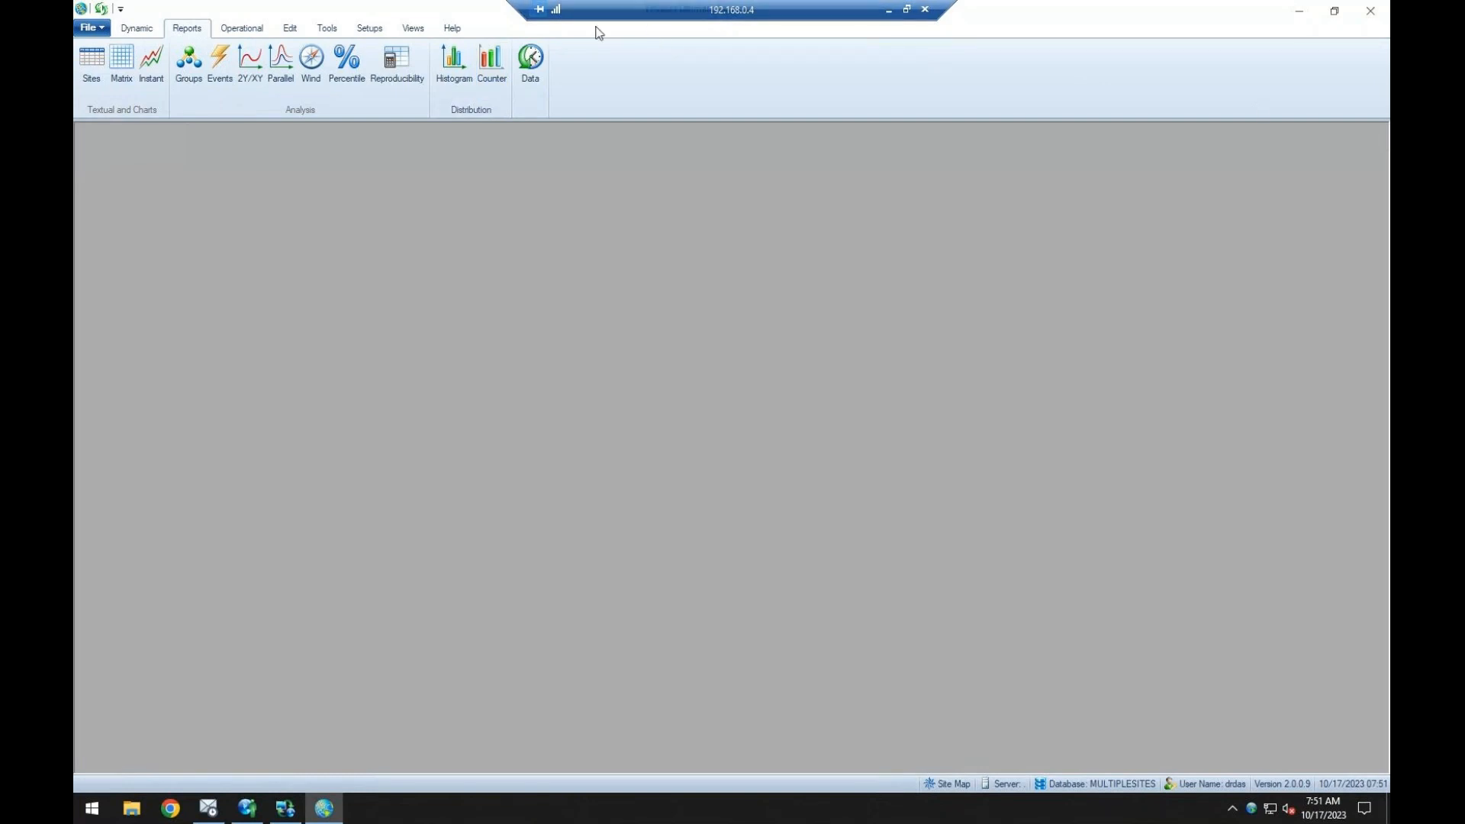
left_click(94, 64)
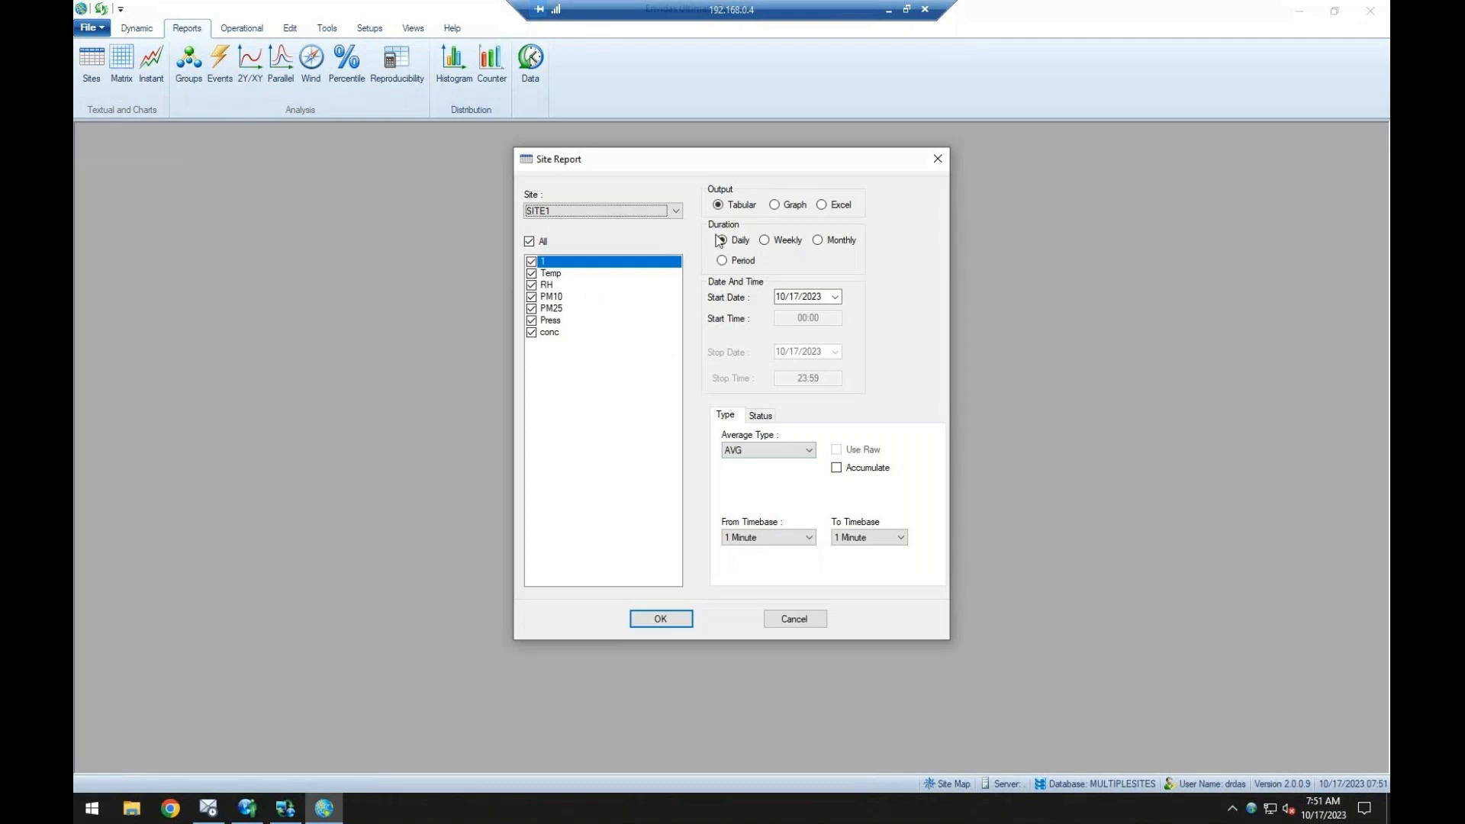
left_click(815, 300)
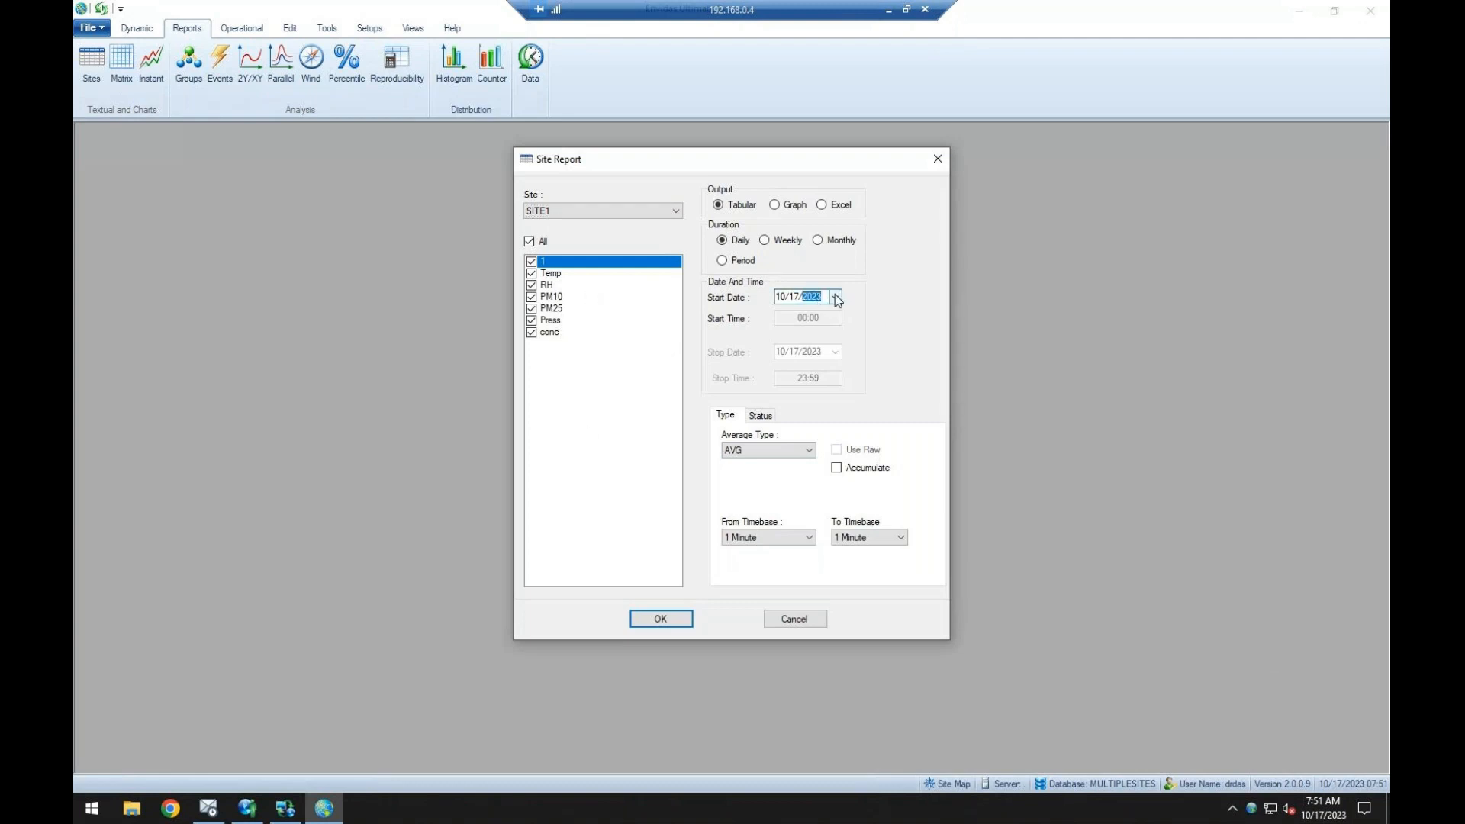
left_click(784, 299)
type("9")
left_click(829, 244)
left_click(772, 538)
left_click(755, 572)
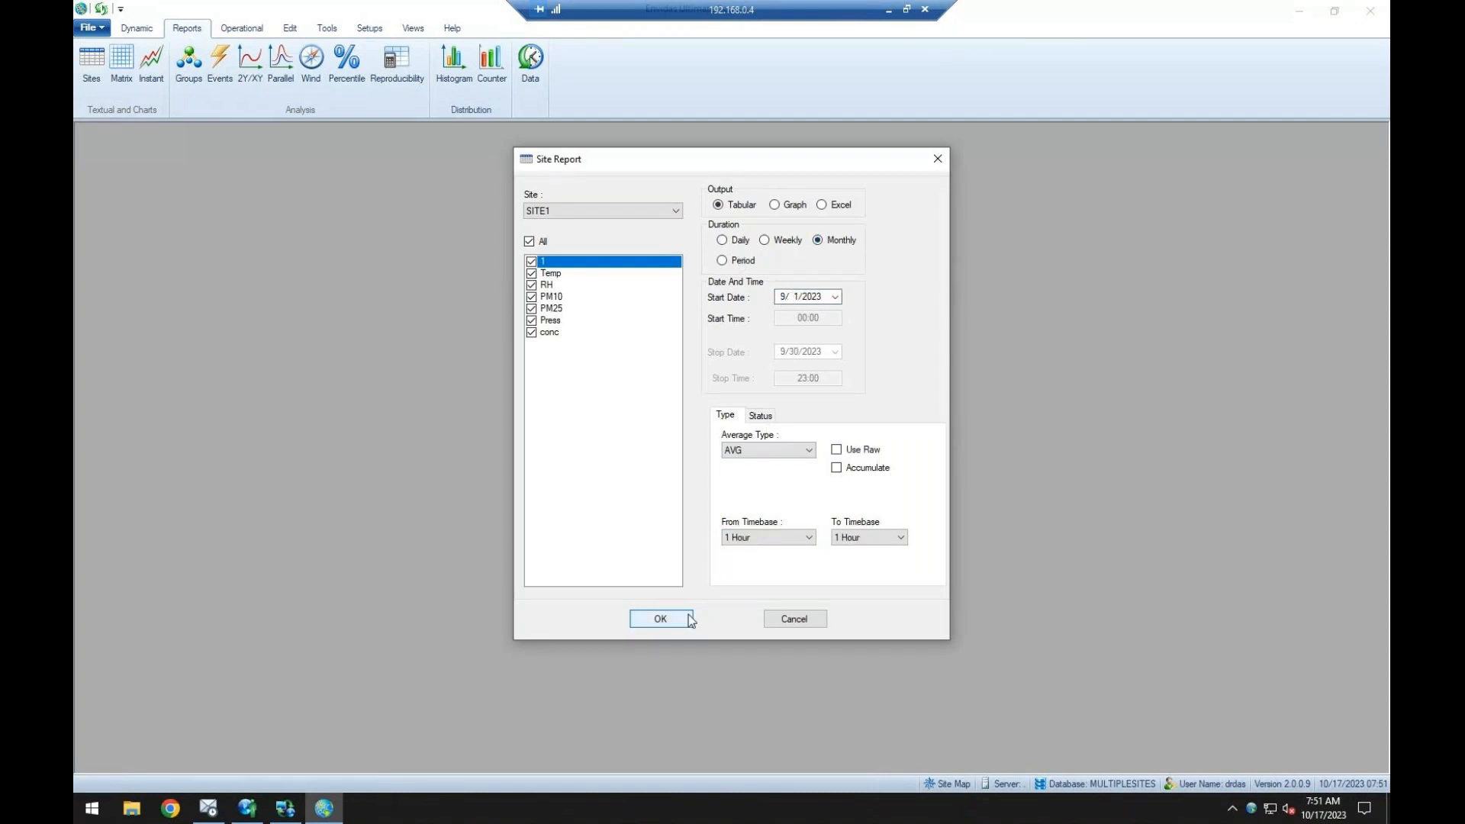
left_click(661, 618)
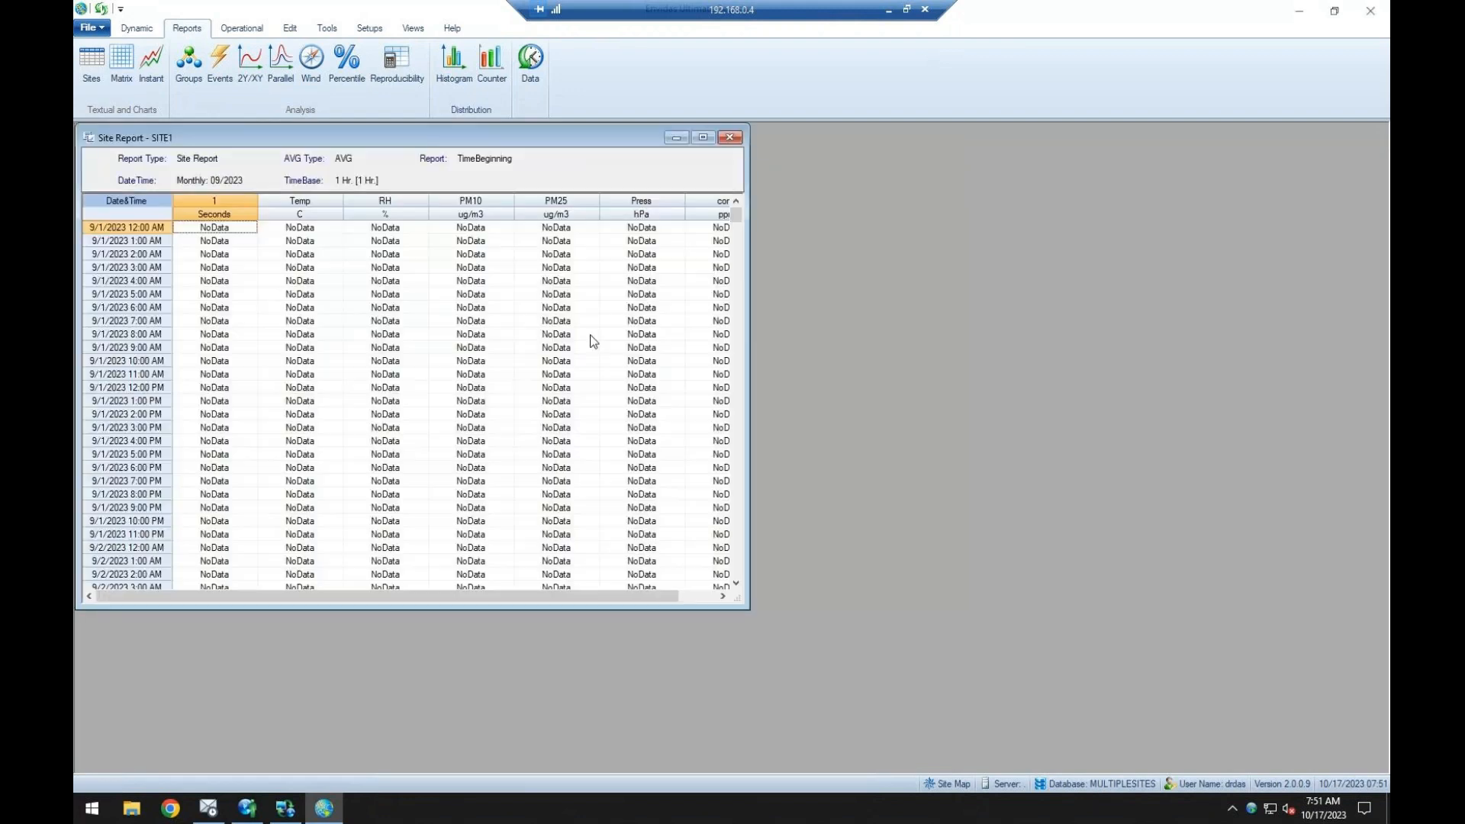
Show the monthly SITE1 Site Report as a graph and reposition its window.
double_click(630, 424)
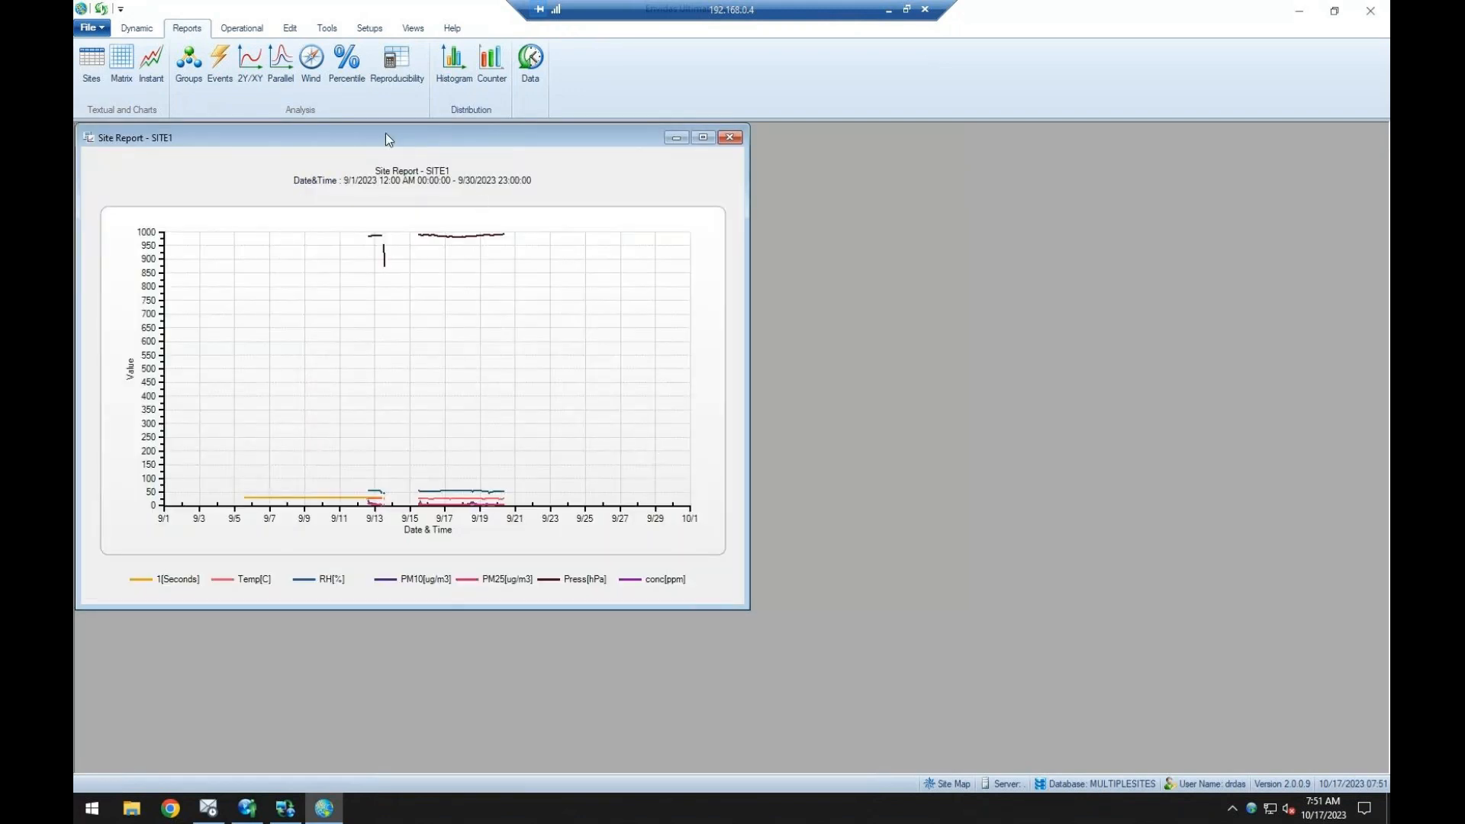
left_click_drag(386, 133, 440, 150)
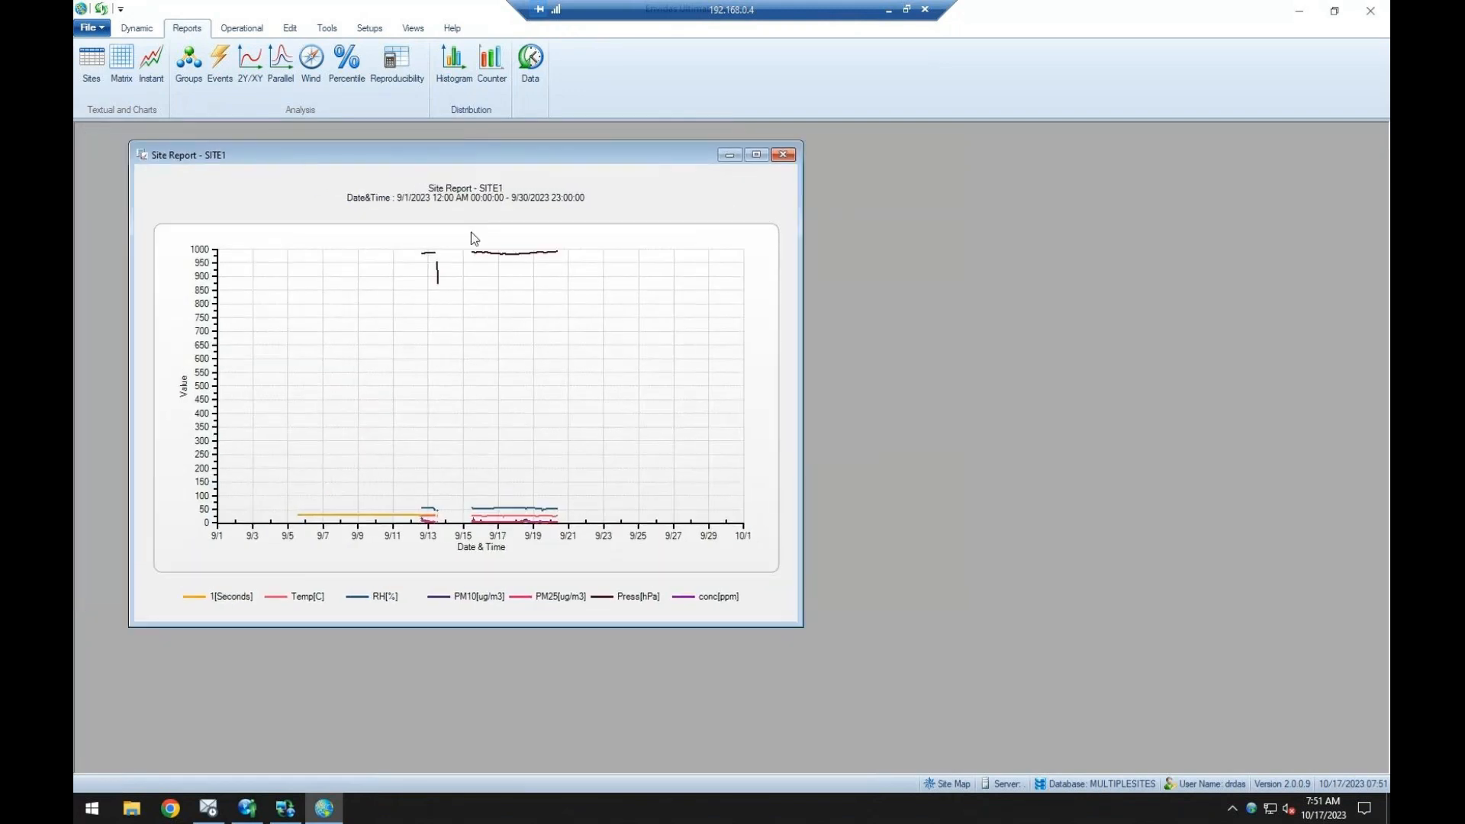
Generate a daily tabular Site Report for all SITE1 channels with start date 9/13/2023.
left_click(91, 61)
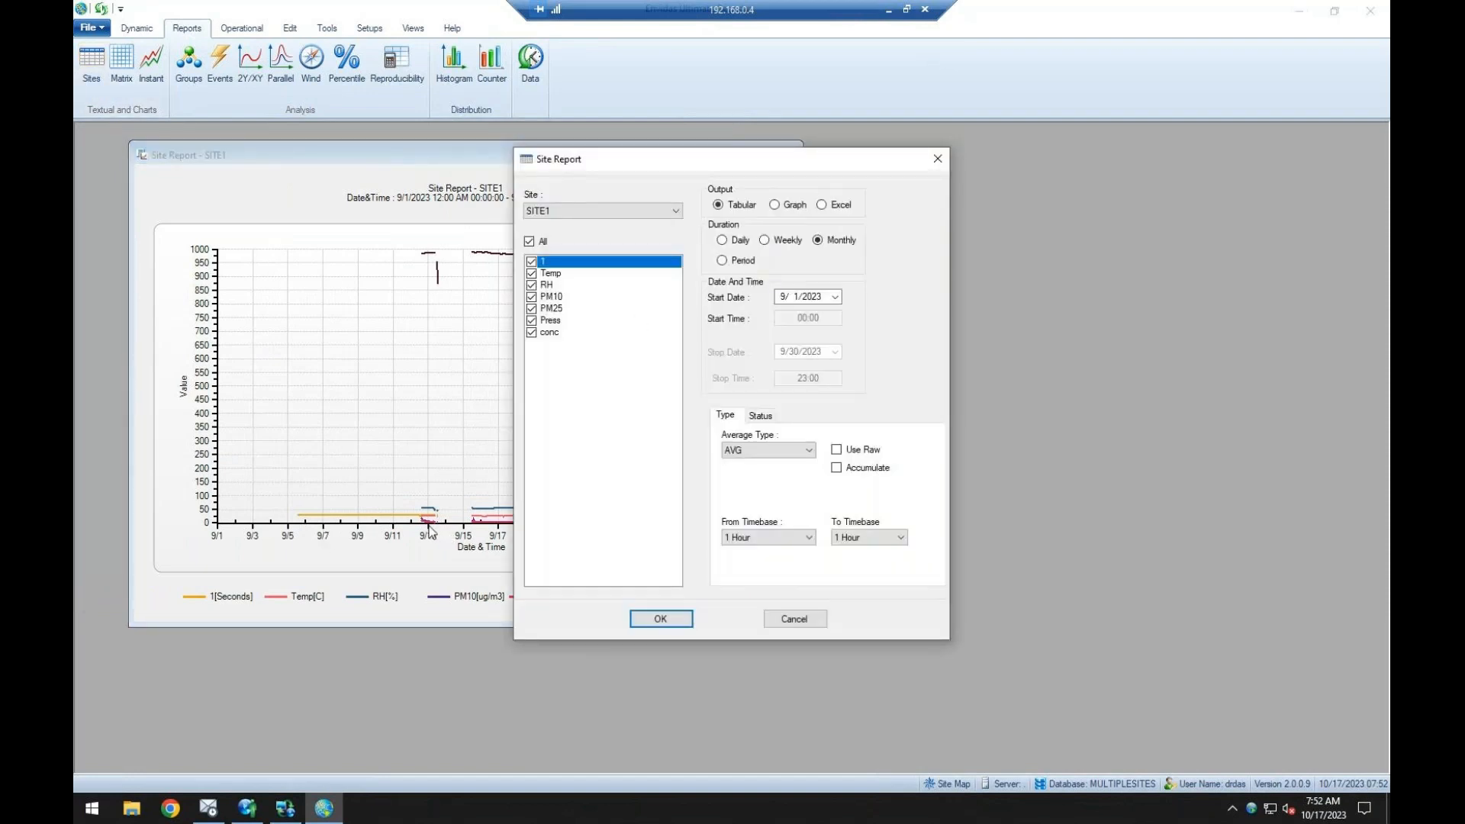
left_click(796, 298)
left_click(731, 242)
type("13")
left_click(662, 619)
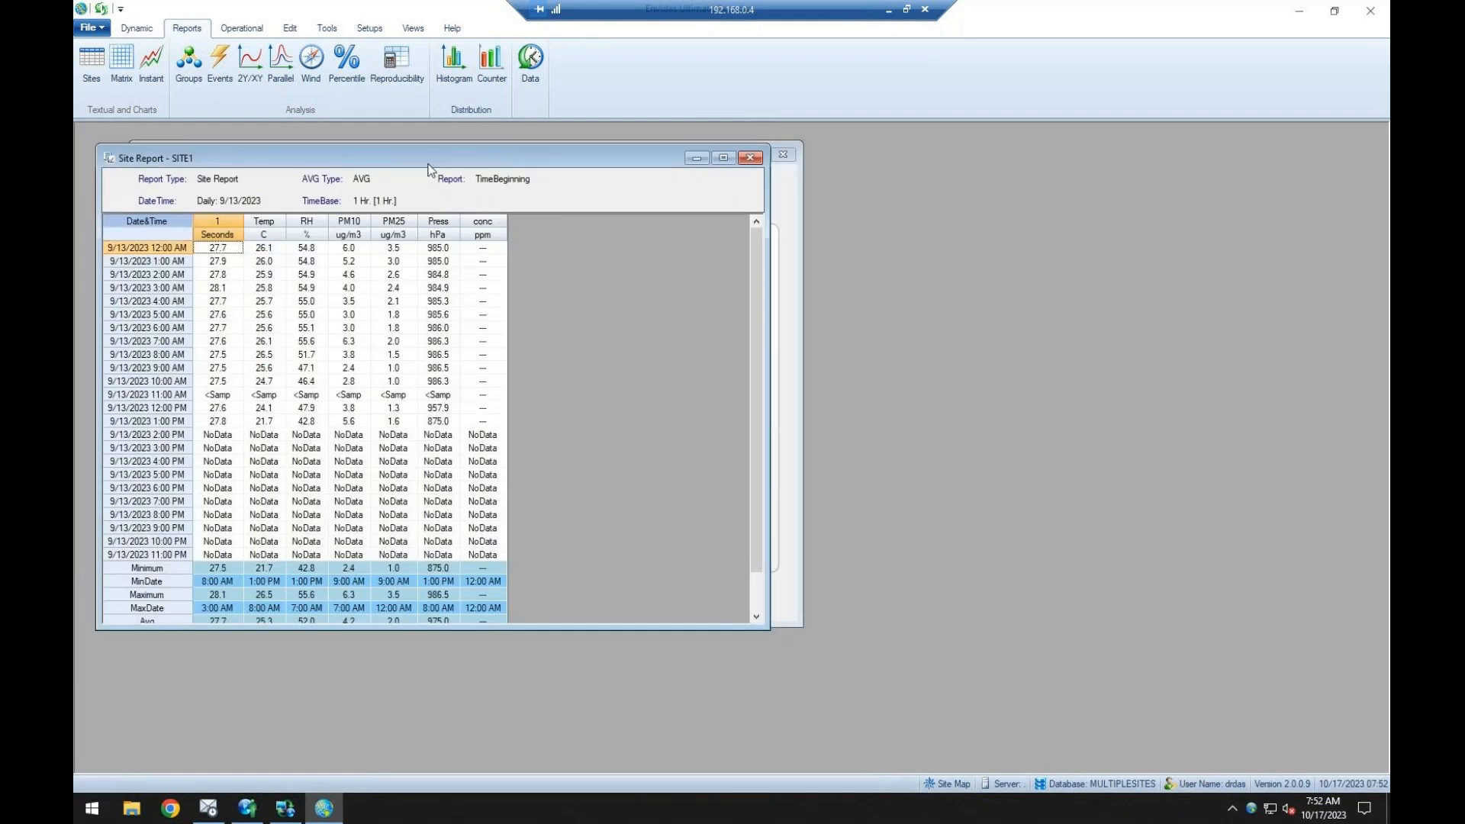
Reposition the daily Site Report, toggle it to the graph and back to the table, and close it.
left_click_drag(428, 169, 628, 226)
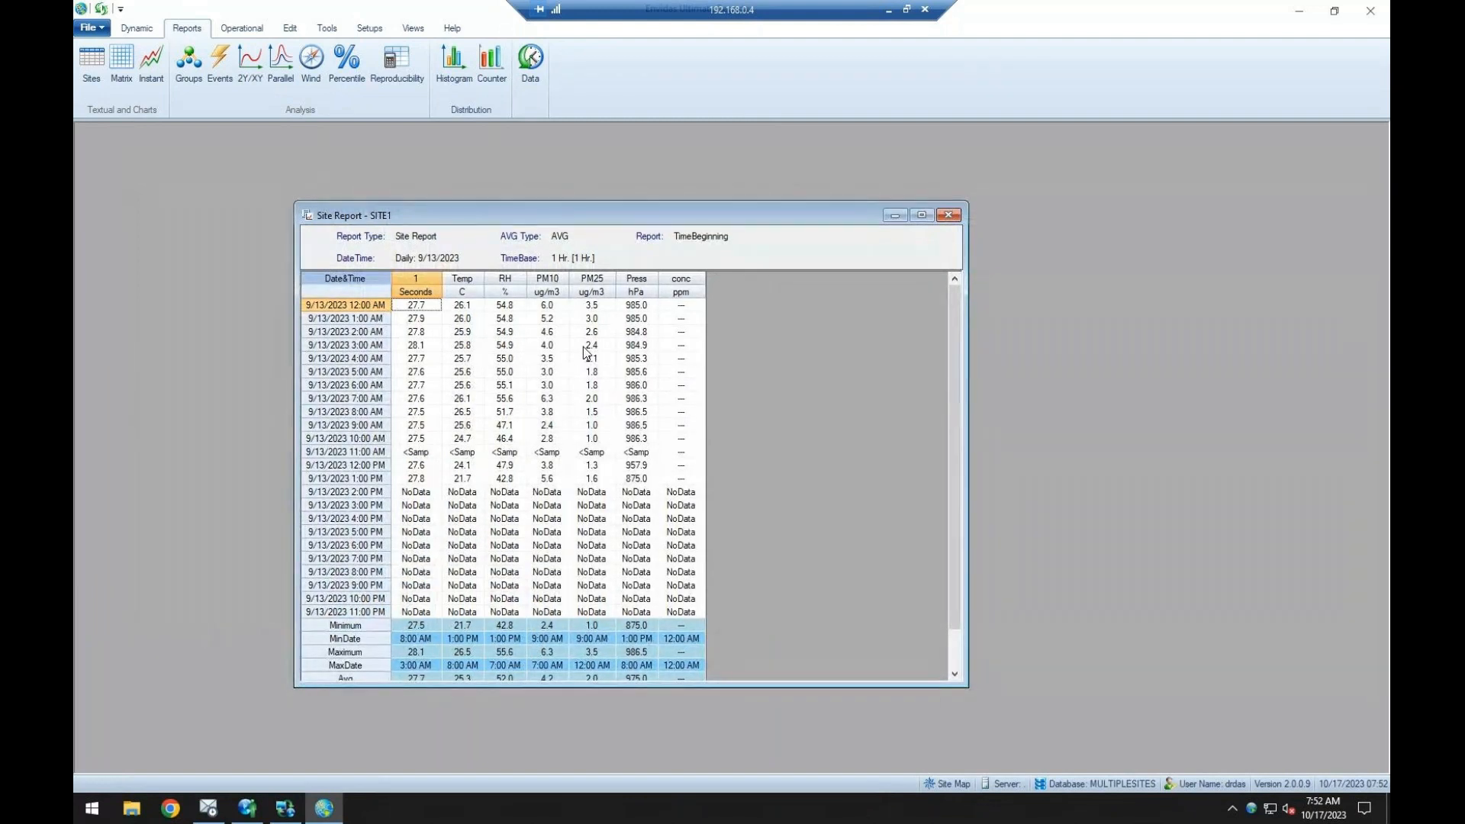
double_click(583, 346)
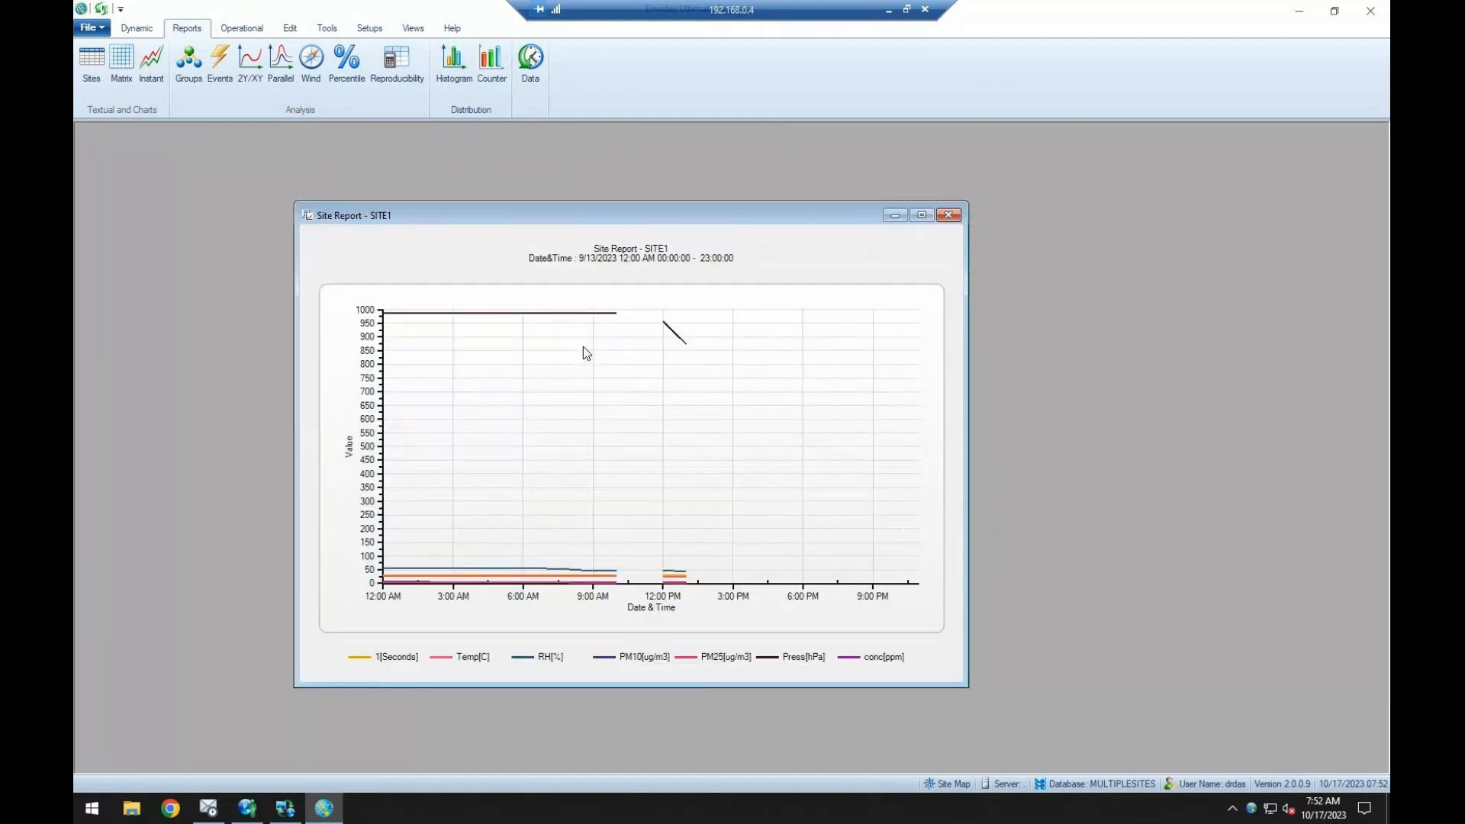
double_click(583, 346)
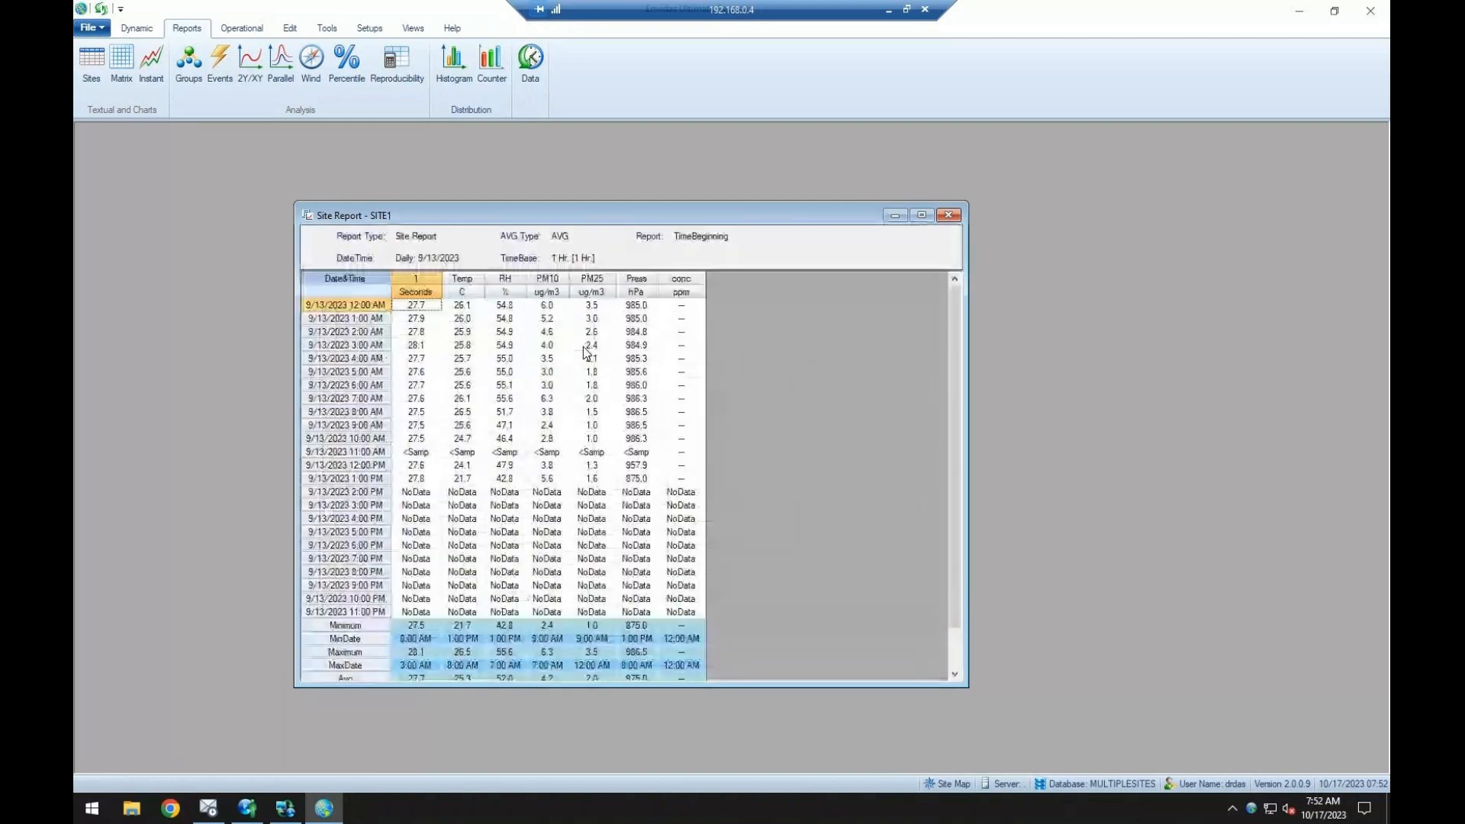
left_click(949, 214)
Generate the 9/13/2023 daily SITE1 report again with Tabular output, then close it.
left_click(91, 64)
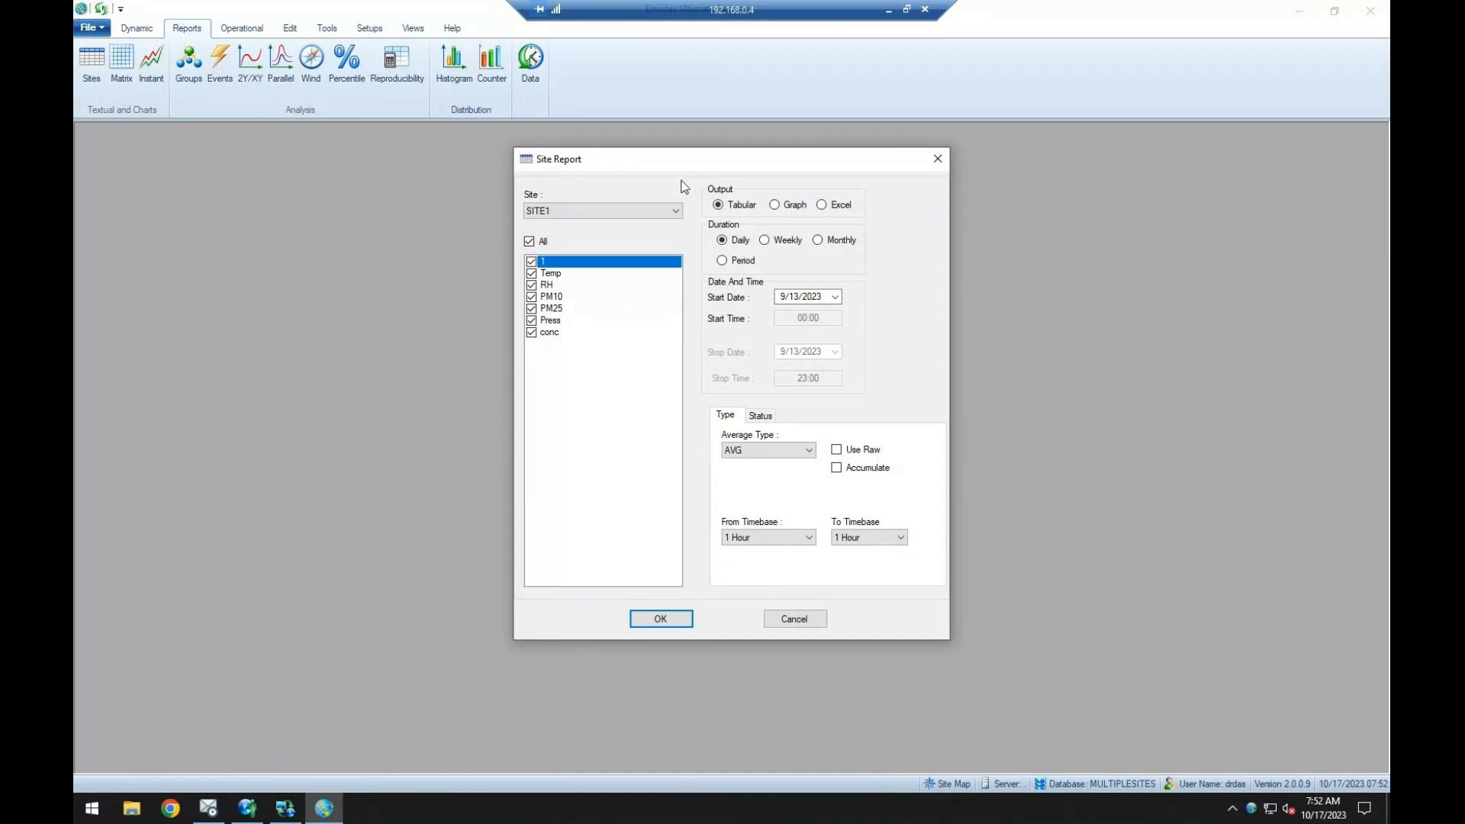
left_click_drag(680, 167, 655, 167)
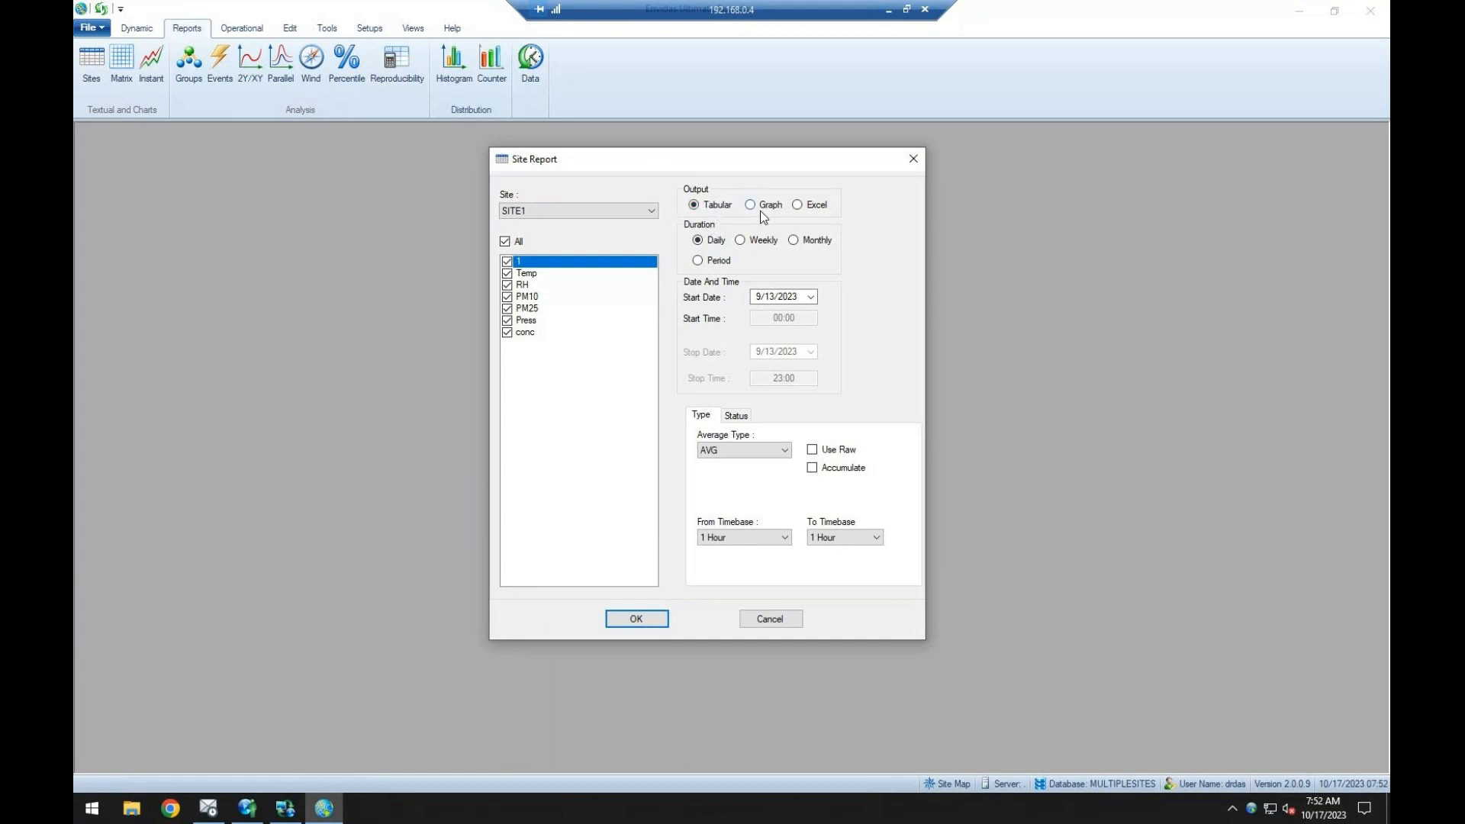
left_click(636, 618)
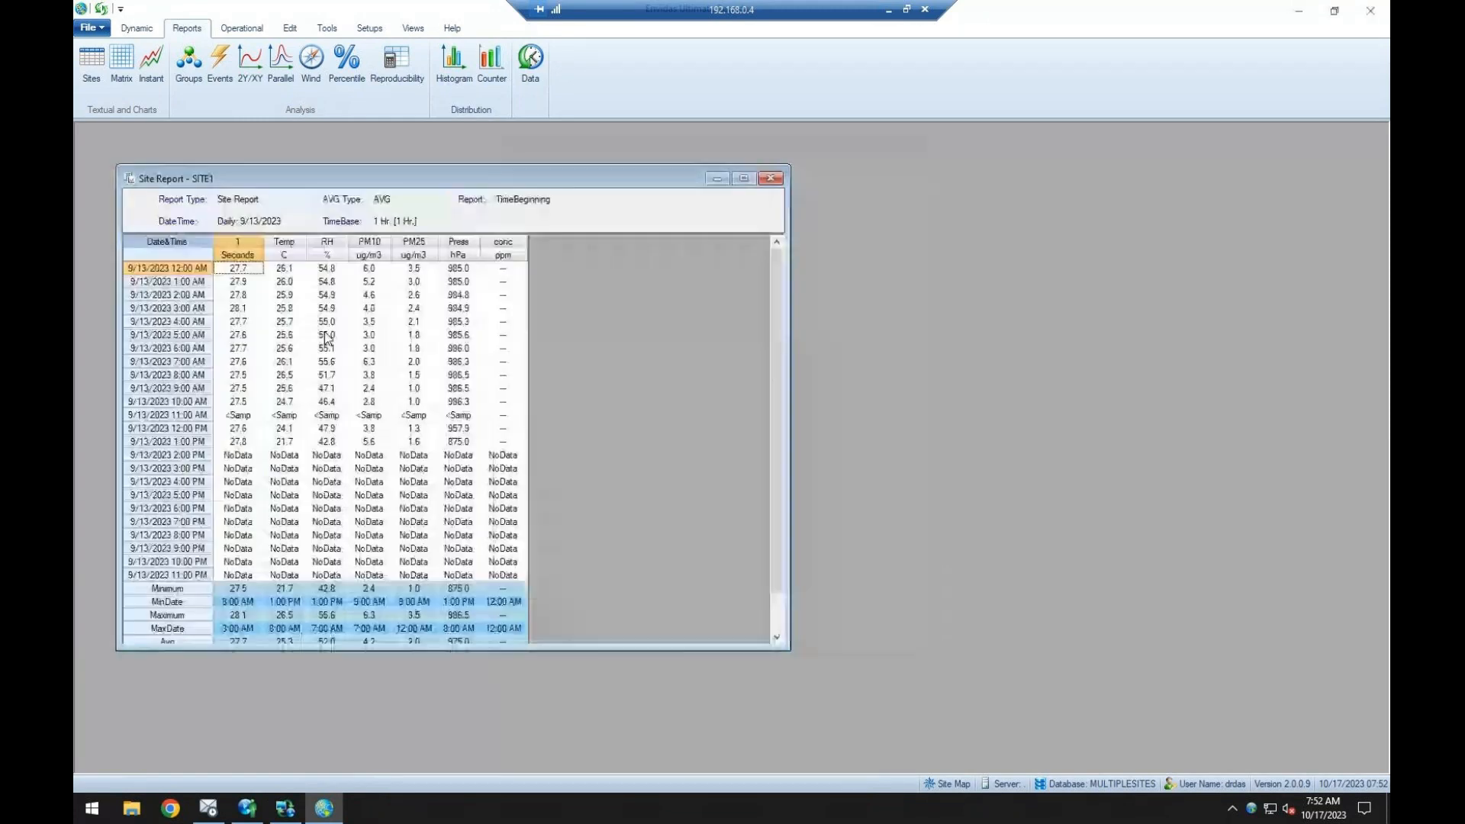
left_click(770, 179)
Generate the 9/13/2023 daily SITE1 report with Graph output, then close it.
left_click(94, 70)
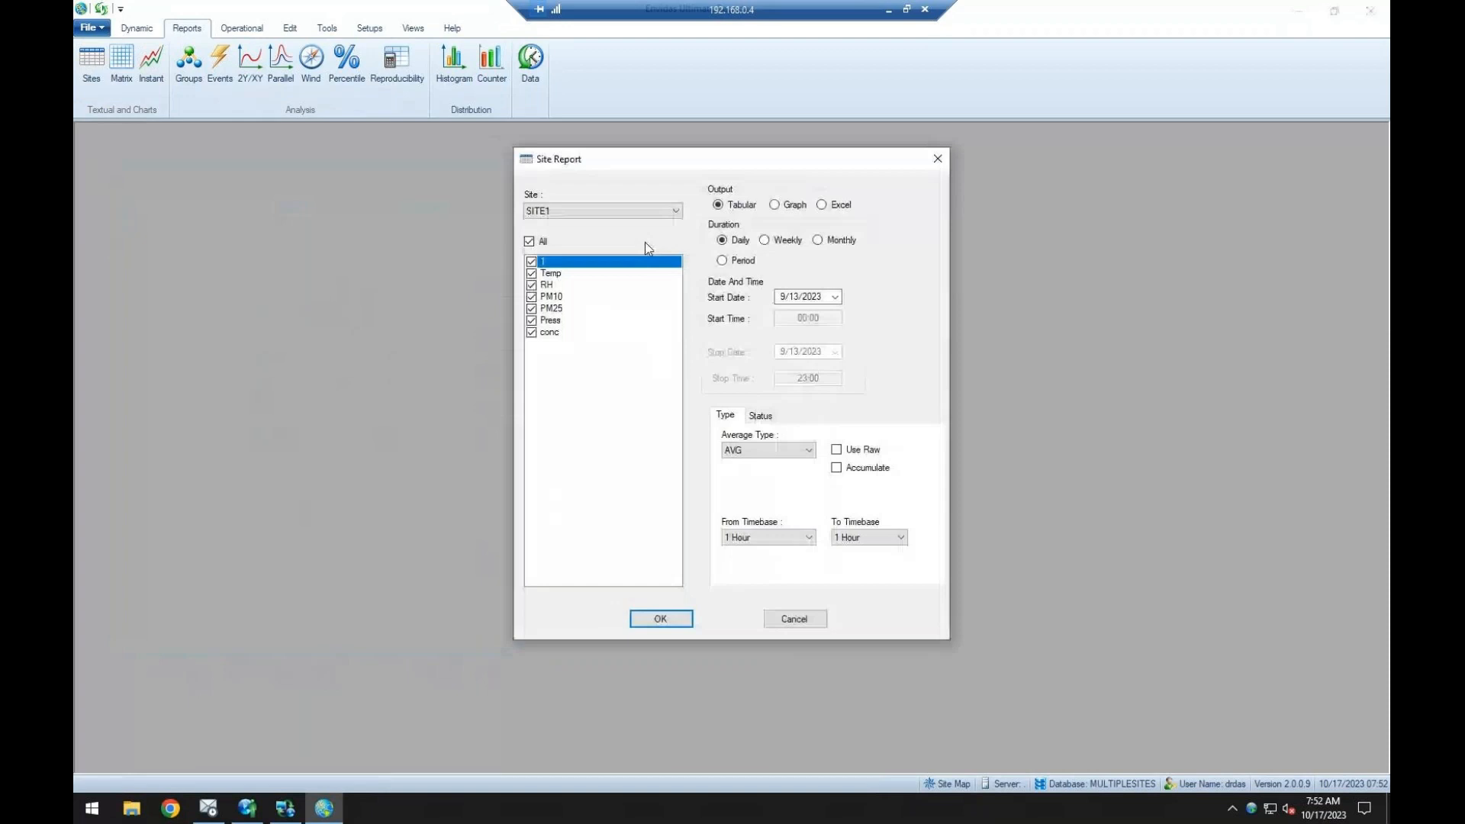
left_click(796, 206)
left_click(660, 619)
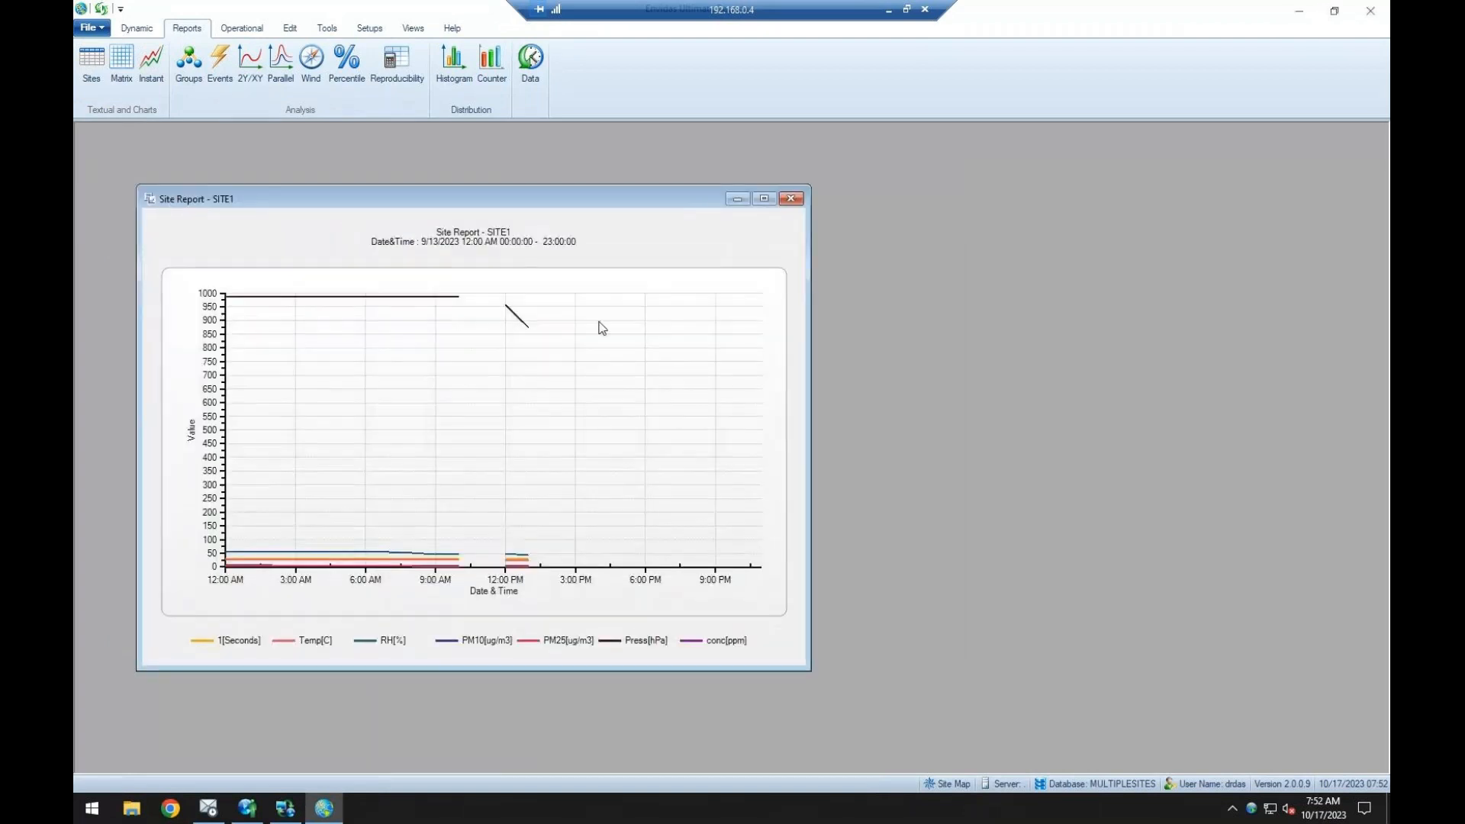
left_click(791, 199)
Try to generate the 9/13/2023 daily SITE1 report with Excel output.
left_click(92, 65)
left_click(821, 205)
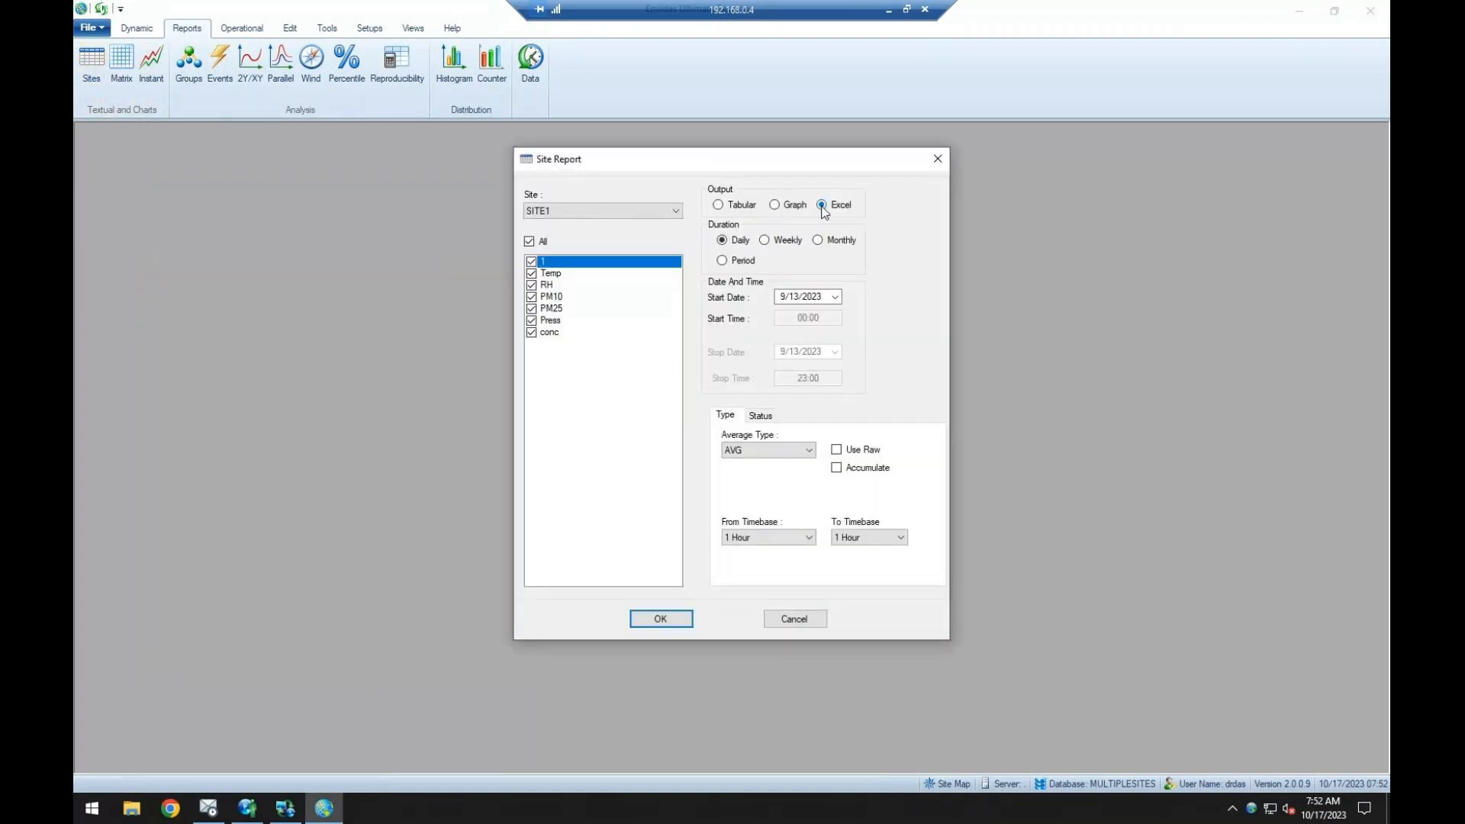
left_click(673, 624)
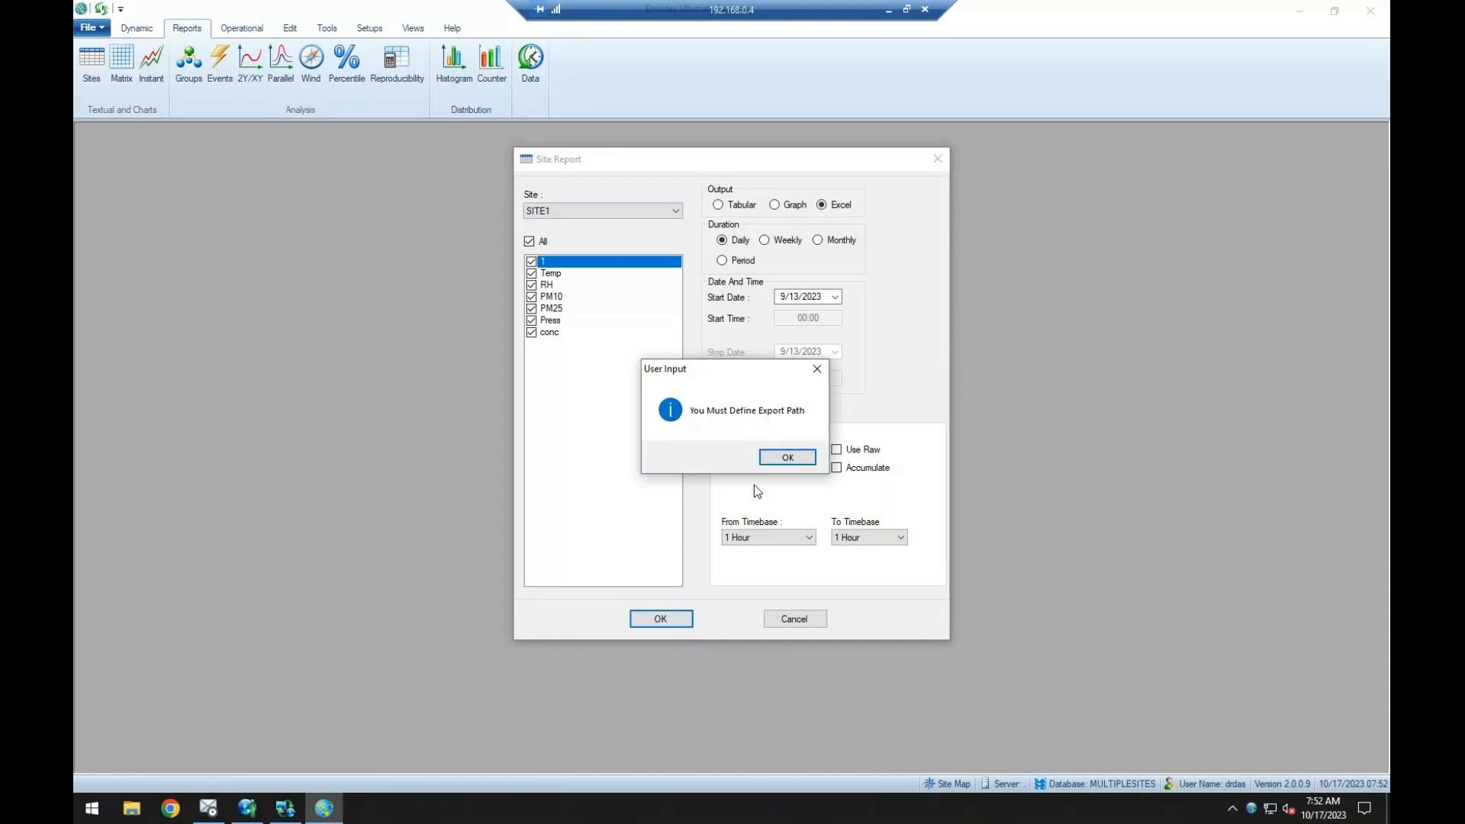
left_click(785, 461)
left_click(677, 621)
left_click(788, 458)
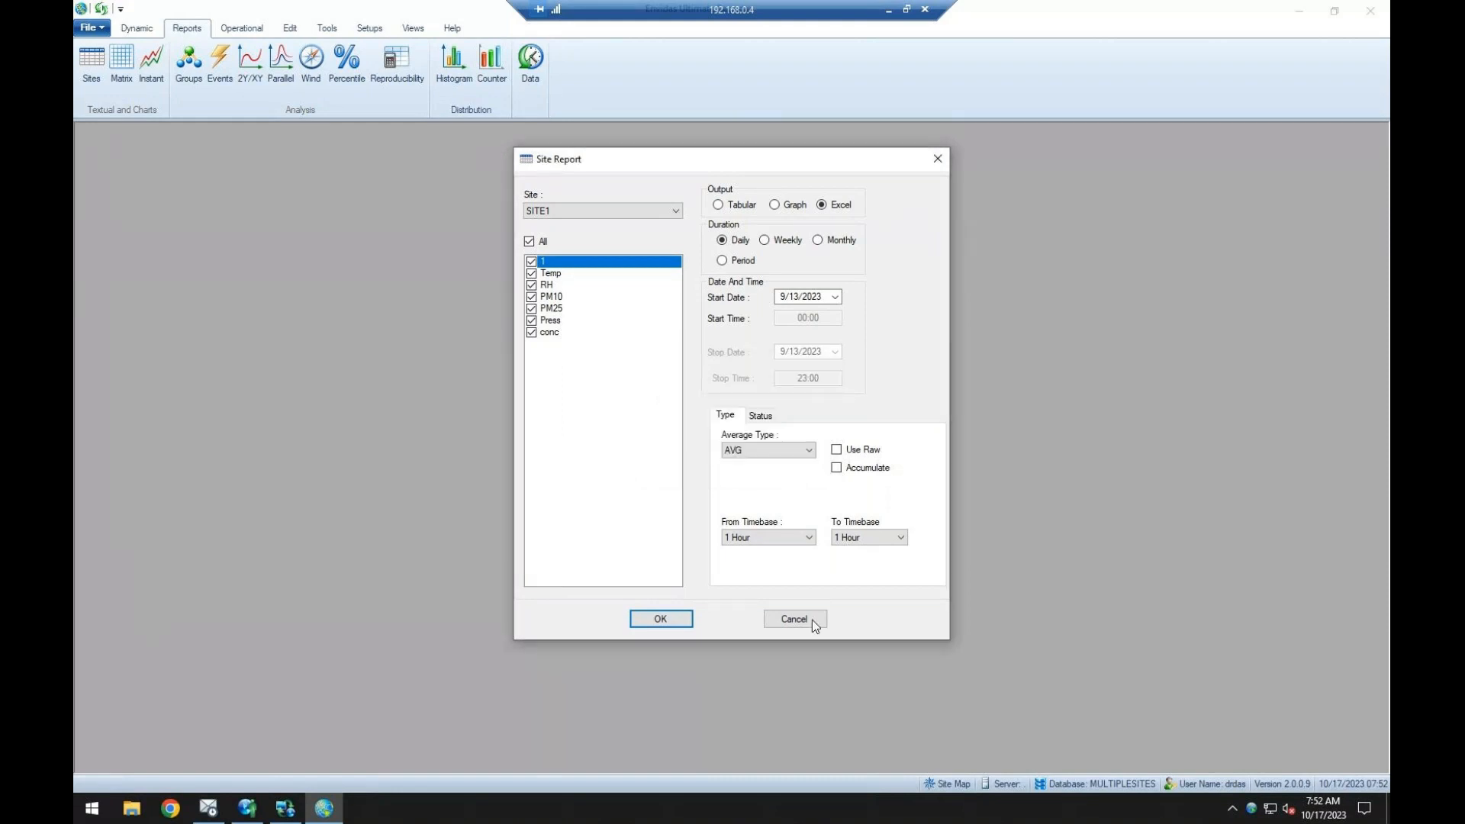
left_click(811, 620)
Set the Excel/CSV export folder to the Desktop in the Reporter's general options.
left_click(328, 29)
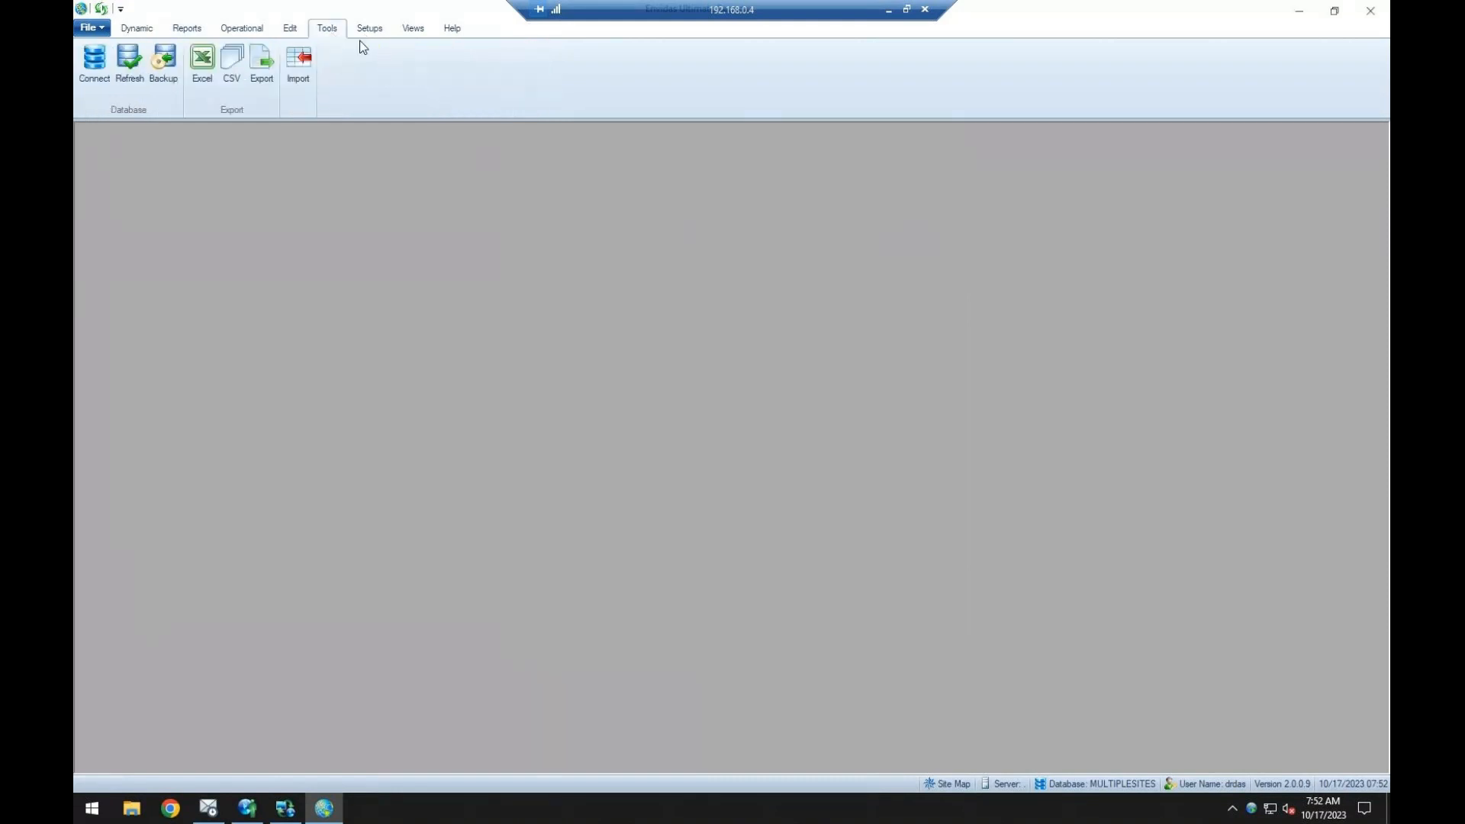
left_click(369, 29)
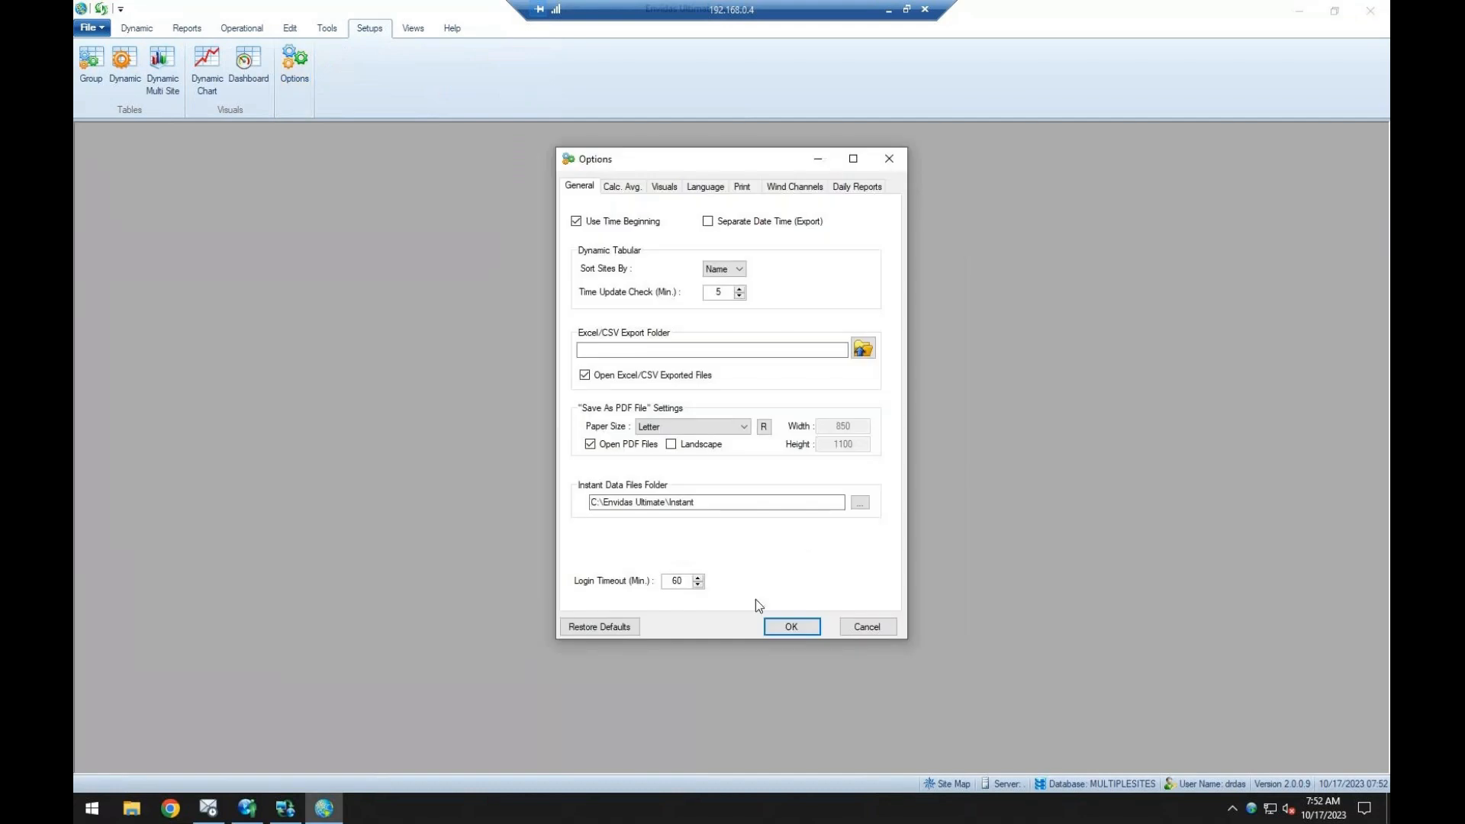
left_click(863, 349)
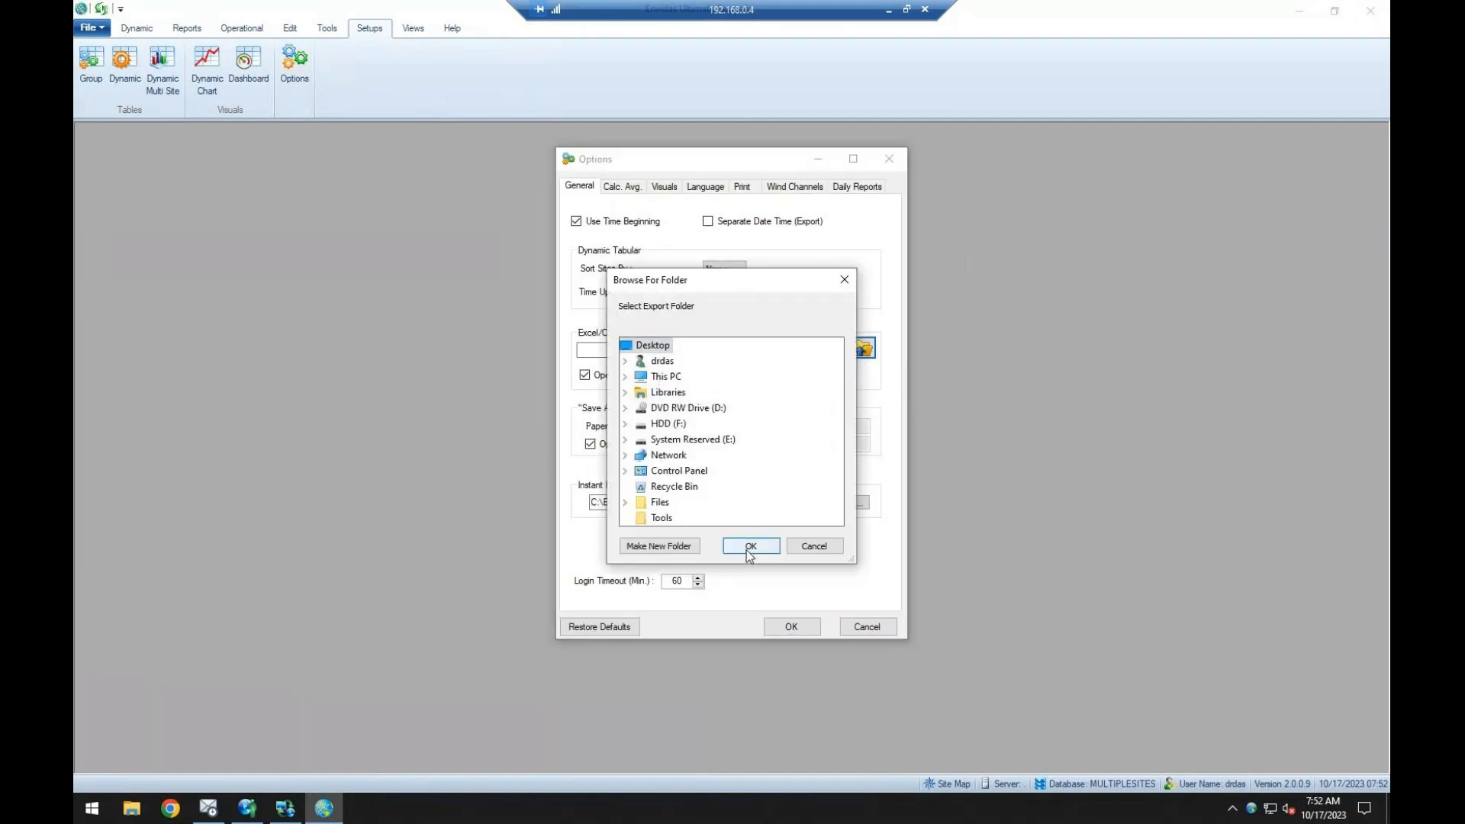
left_click(747, 547)
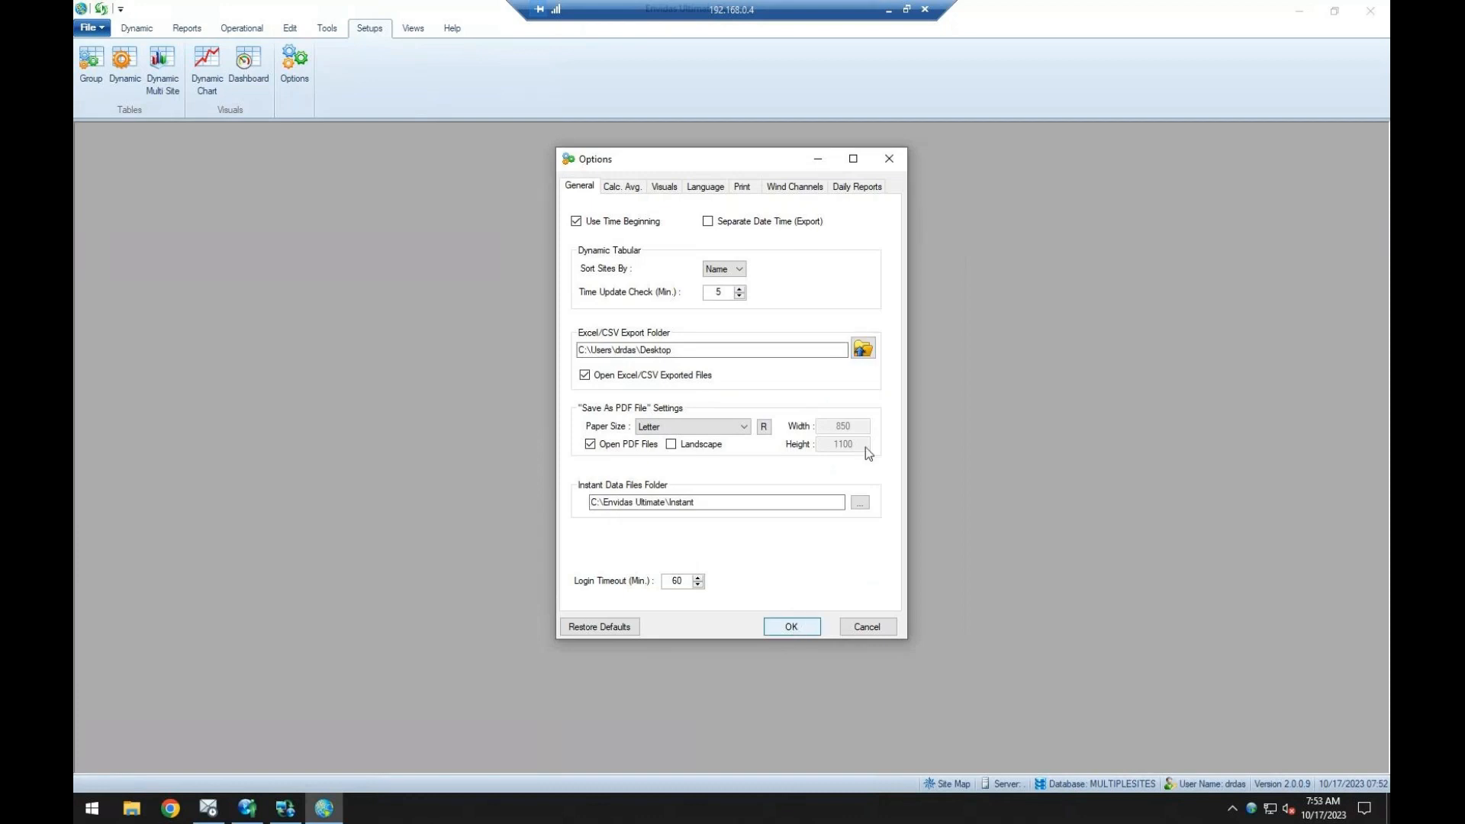
key("Return")
Generate a daily SITE1 report for 9/13/2023 with Excel output and a From Timebase of 1 Hour, then close the exported spreadsheet.
left_click(187, 28)
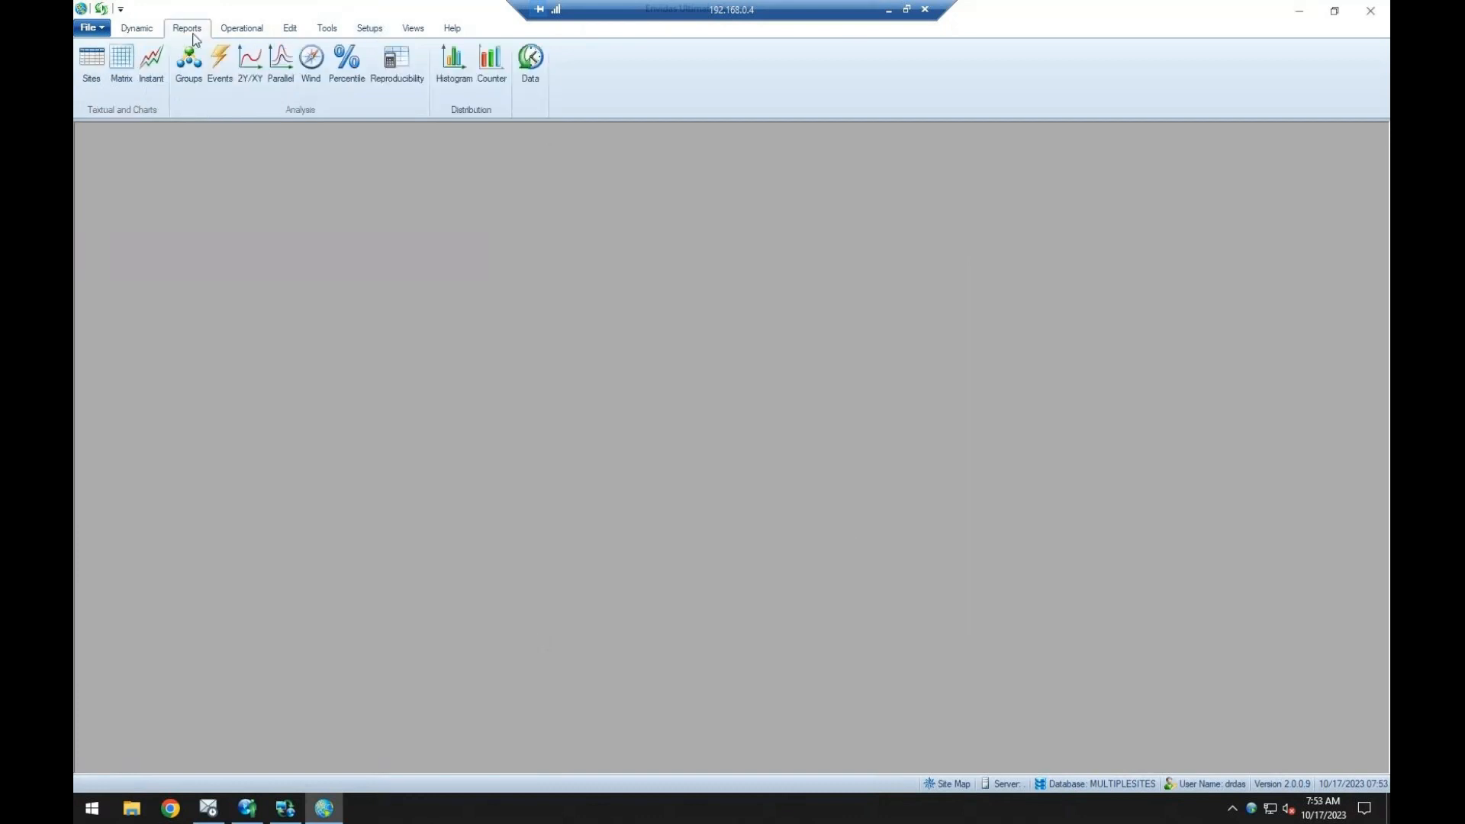
left_click(93, 70)
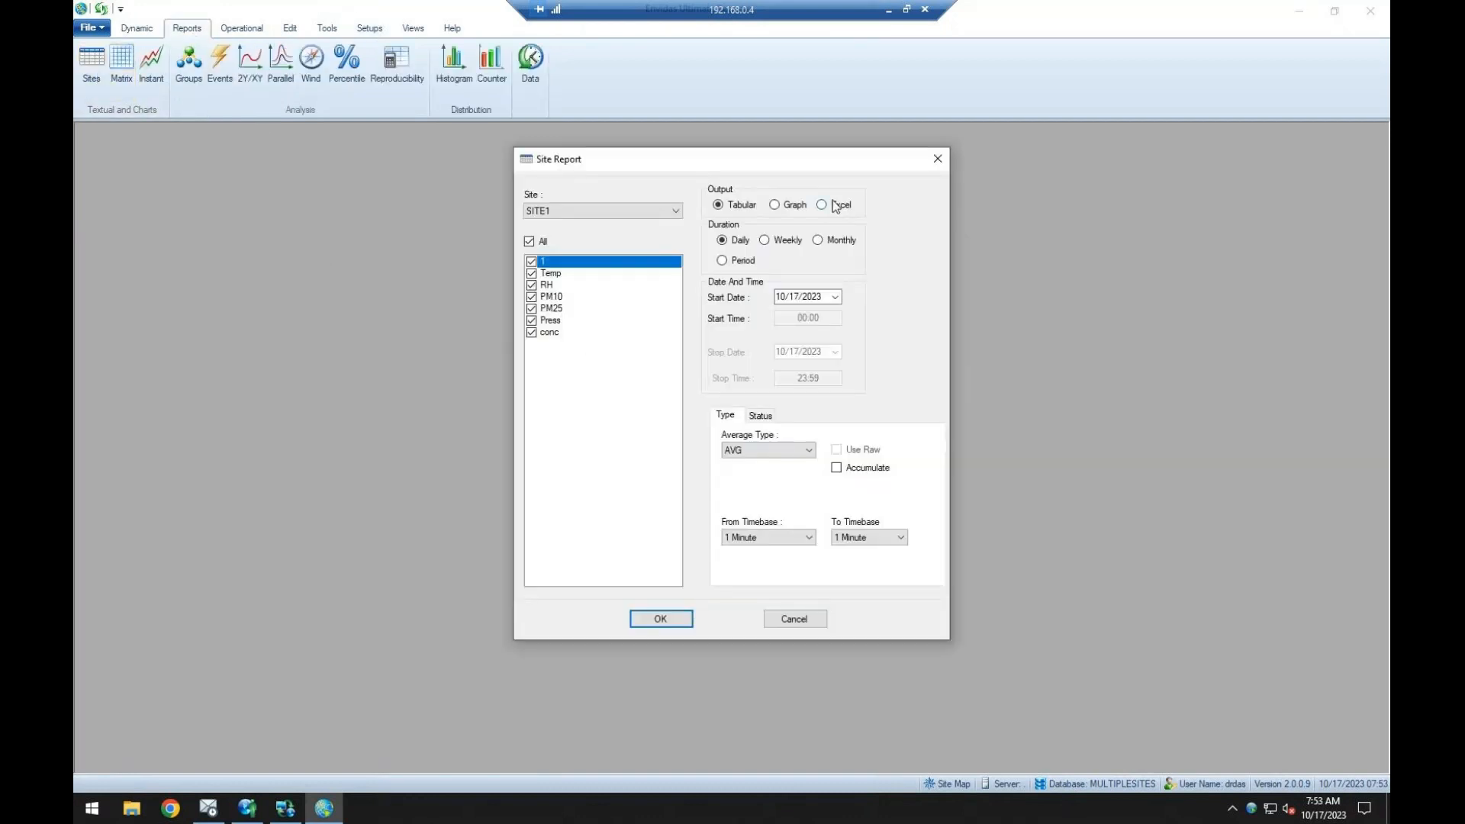
left_click(769, 538)
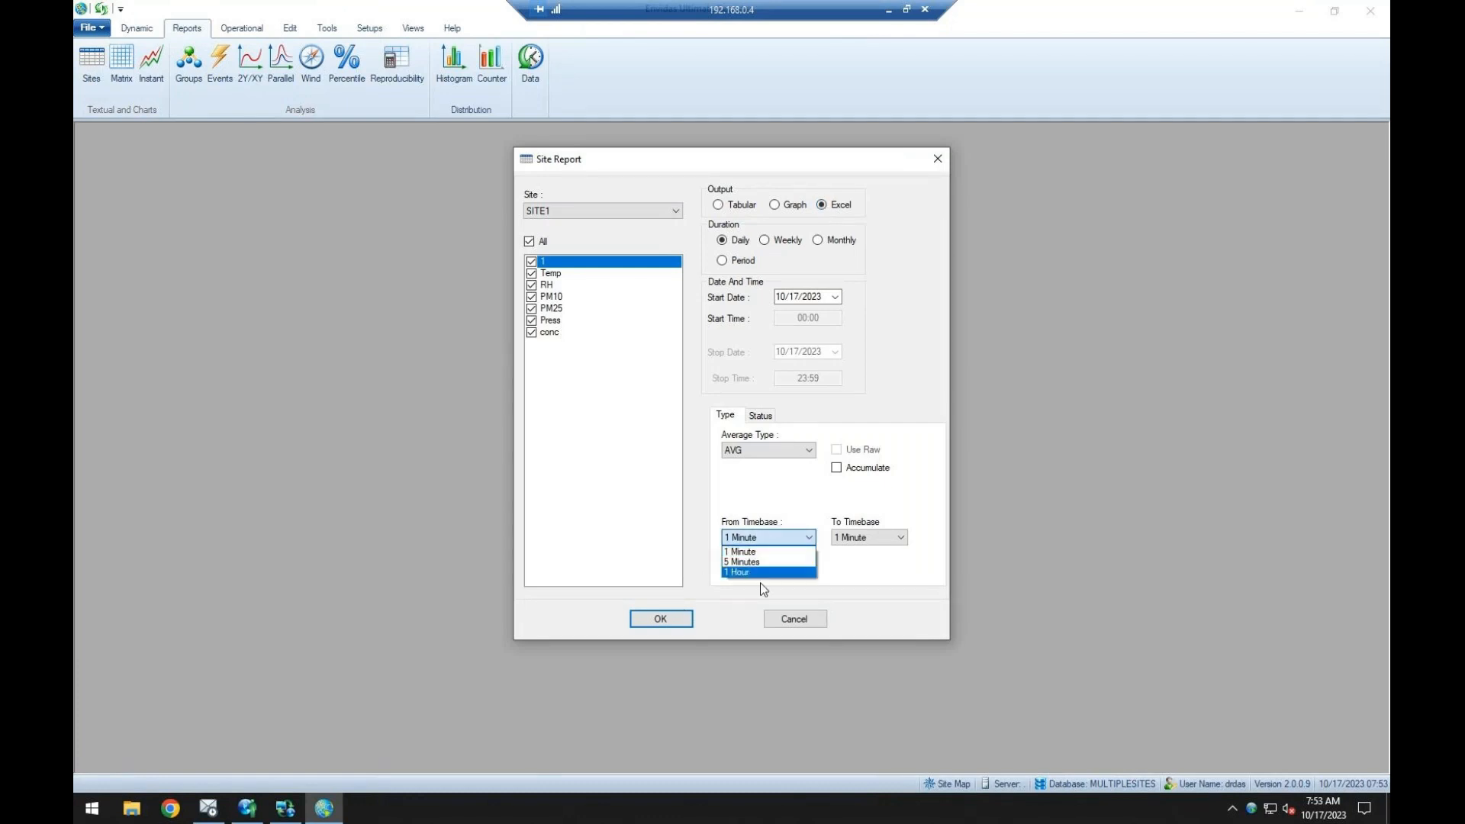
left_click(760, 572)
left_click(783, 298)
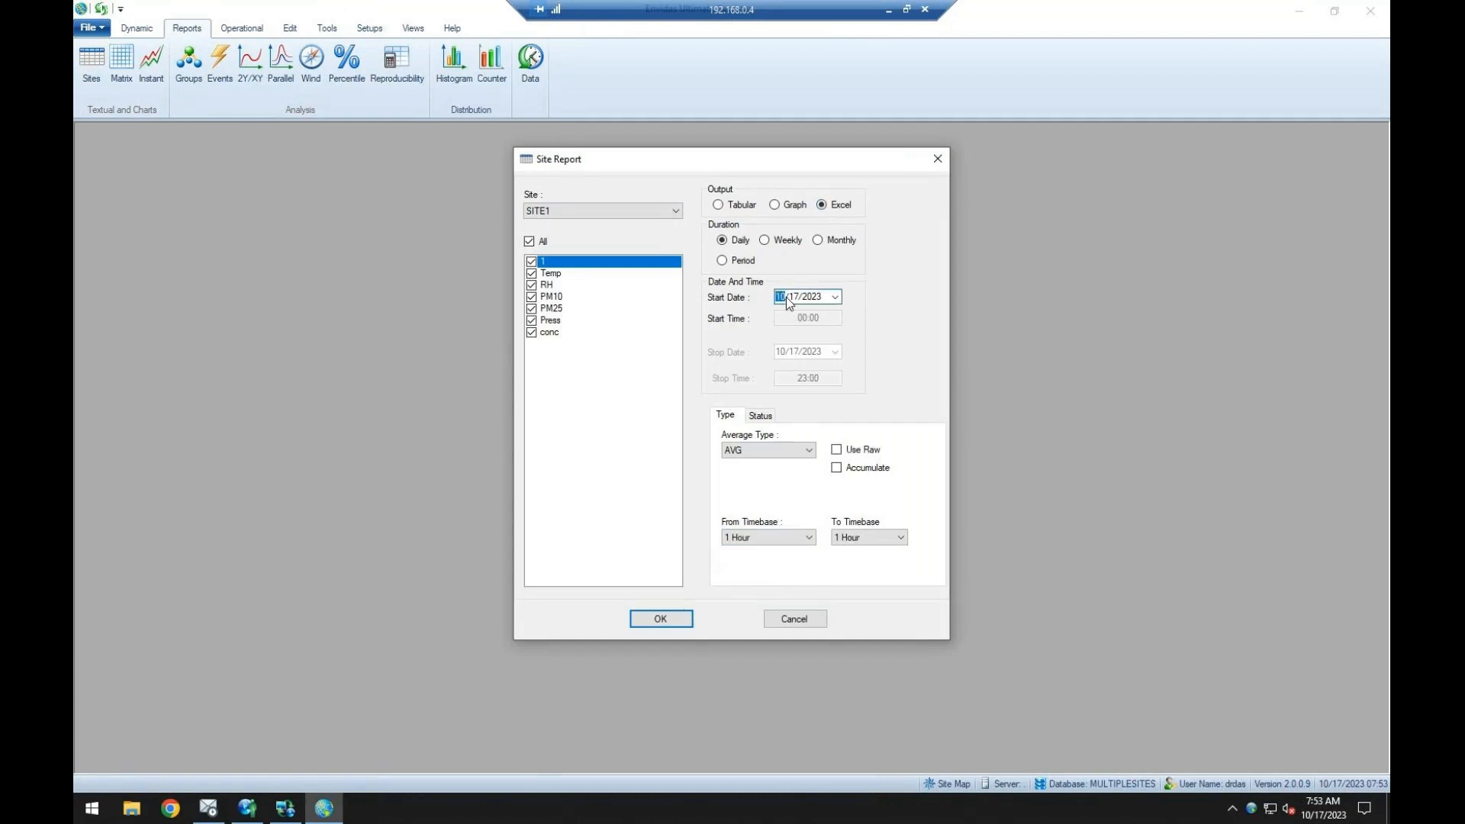
type("9")
left_click(794, 297)
type("12")
left_click(661, 619)
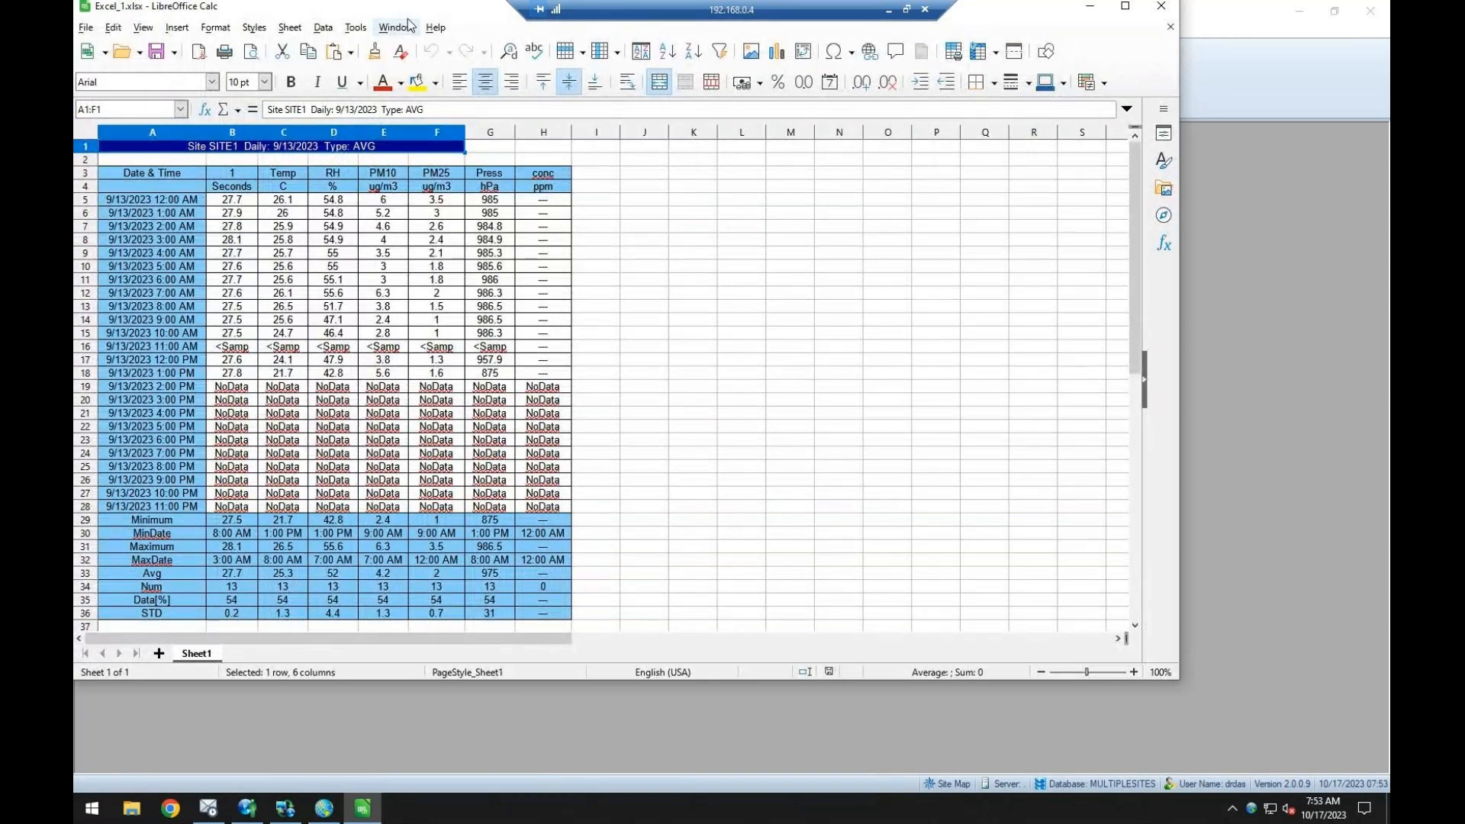
left_click_drag(409, 9, 427, 127)
left_click(1177, 126)
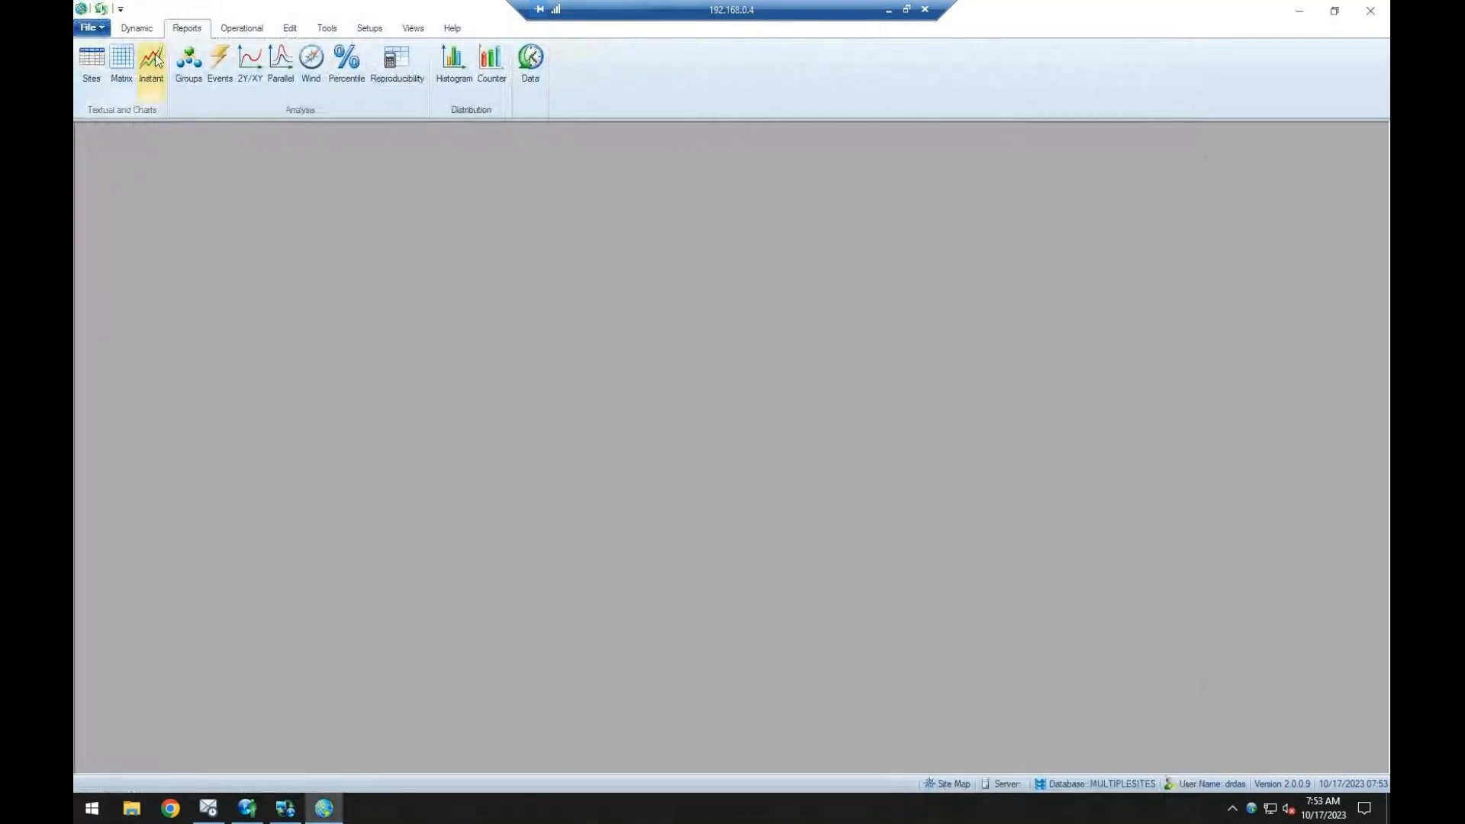
Set a new Site Report to Tabular output and review its average type and From and To Timebase options.
left_click(92, 70)
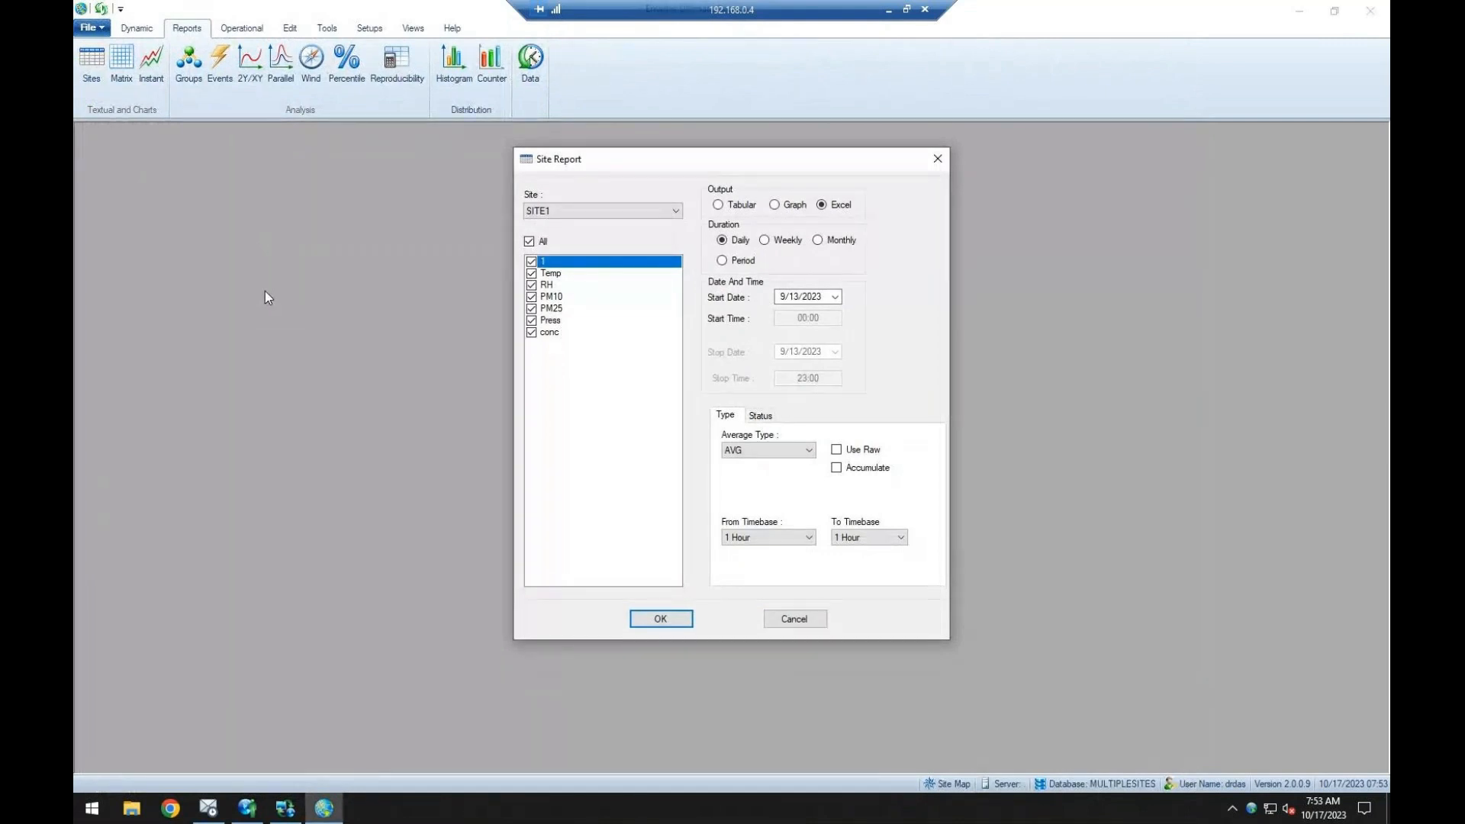
left_click(737, 206)
left_click(807, 451)
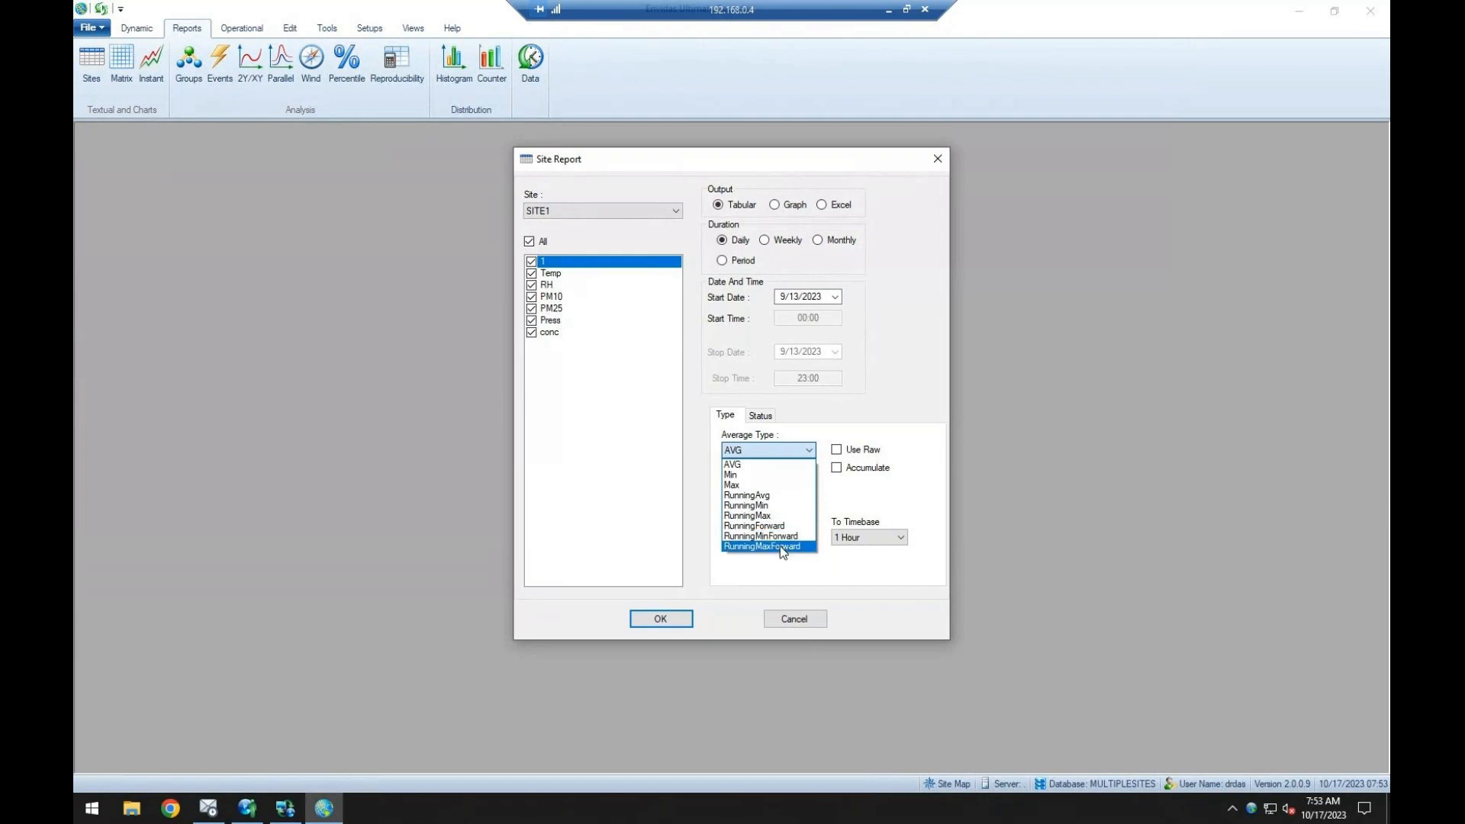
left_click(885, 422)
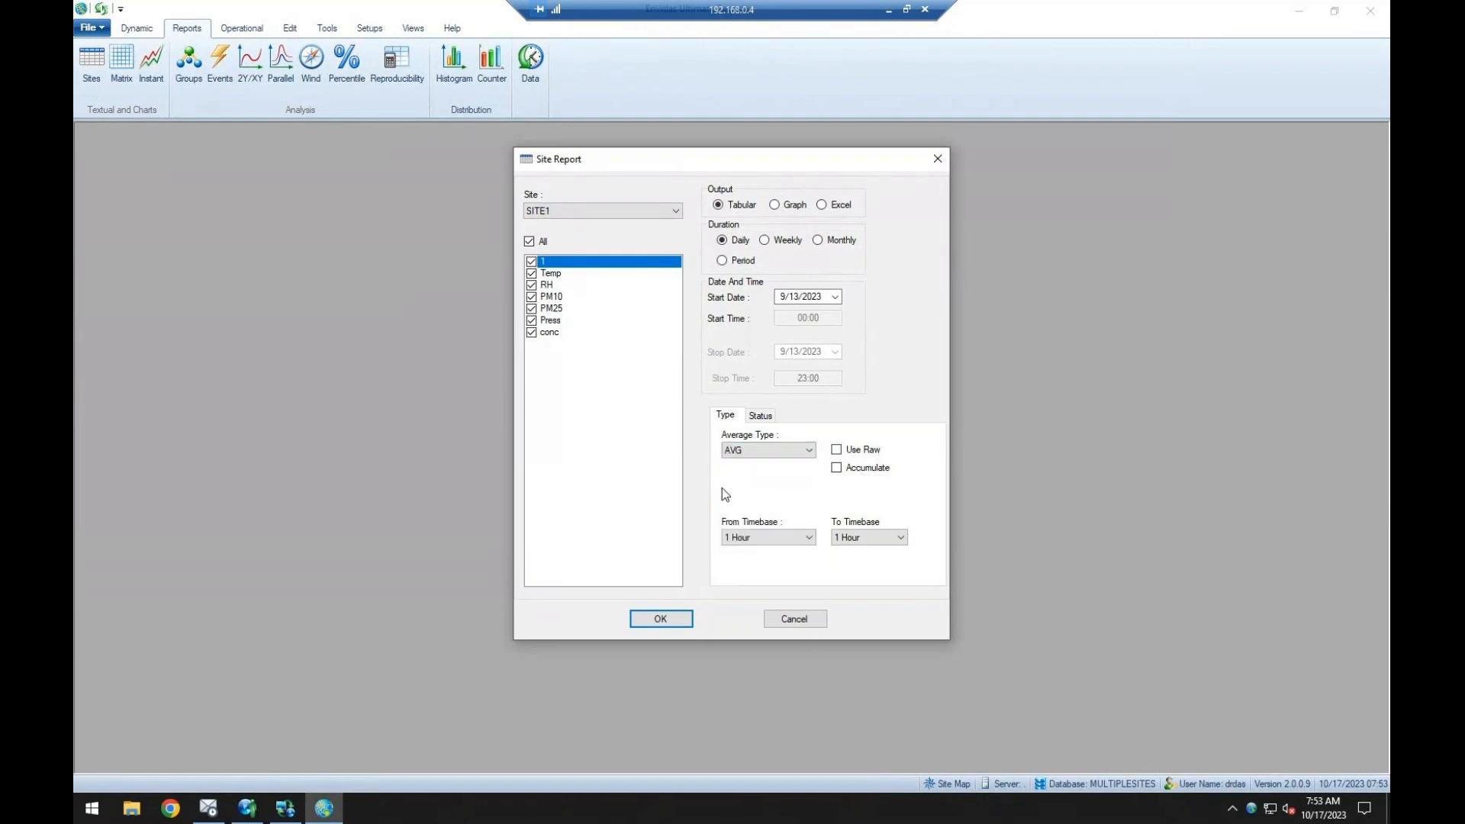
left_click(789, 536)
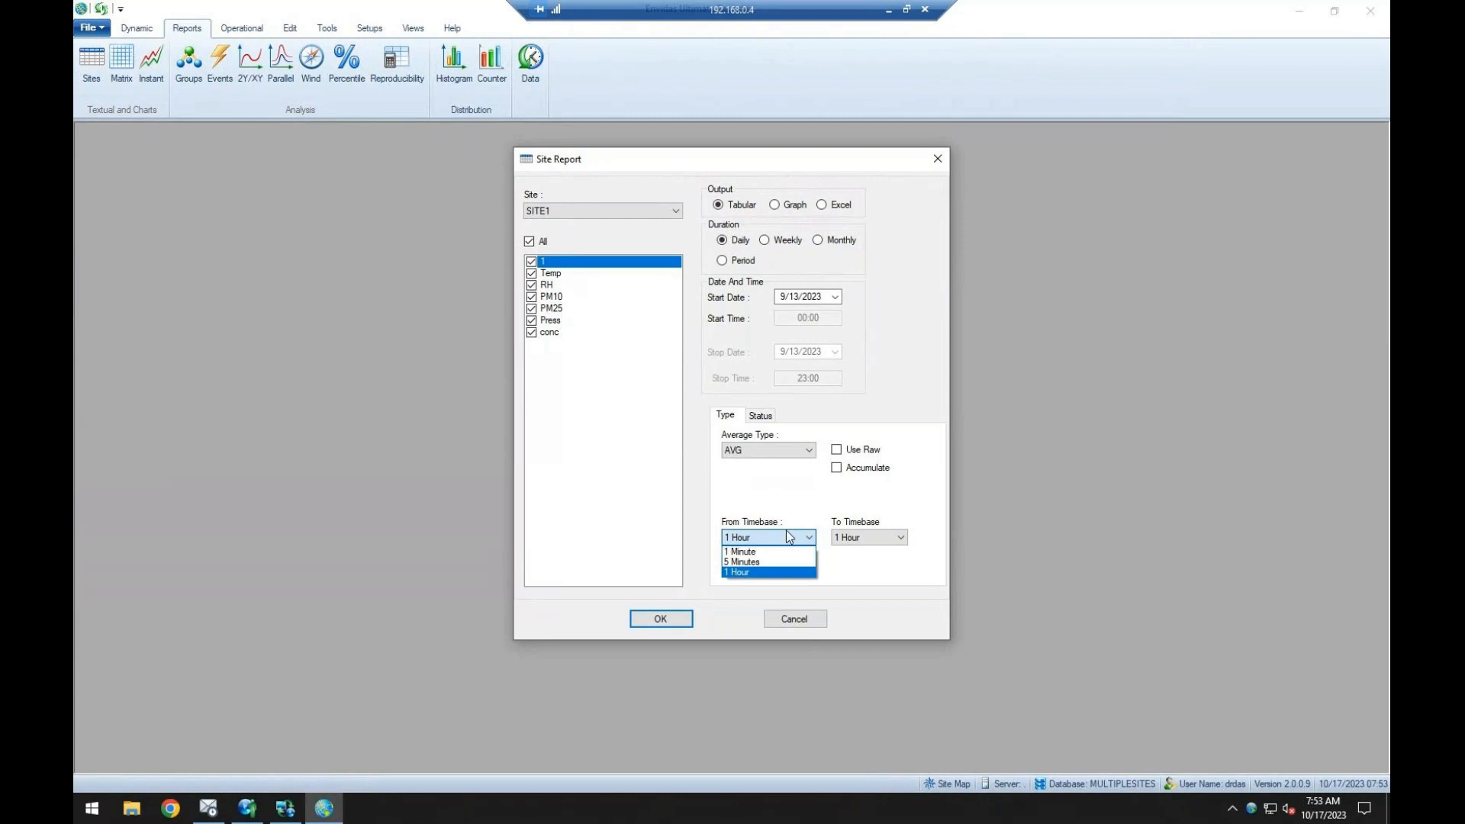
left_click(761, 573)
left_click(898, 537)
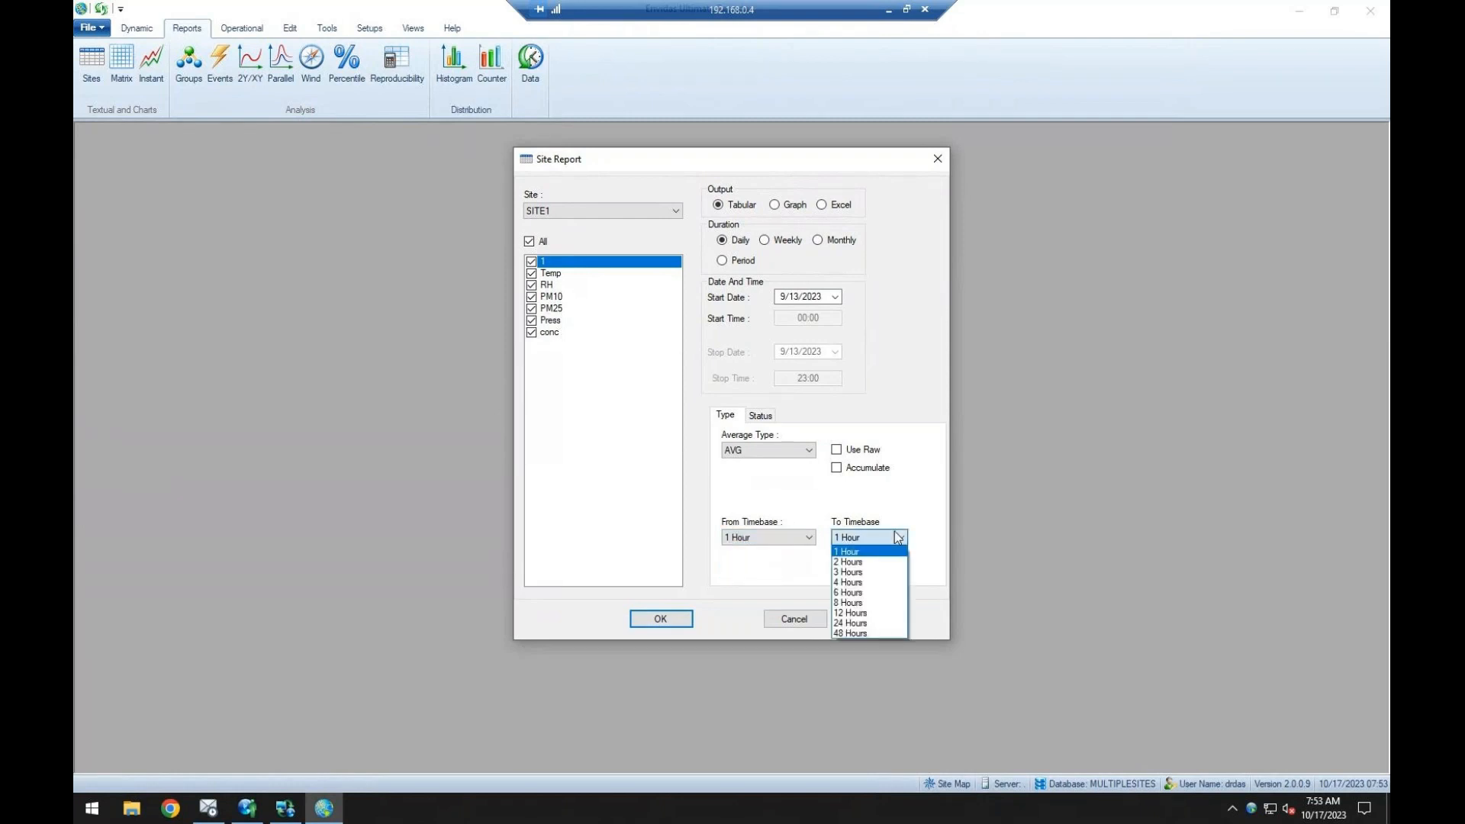
left_click(848, 582)
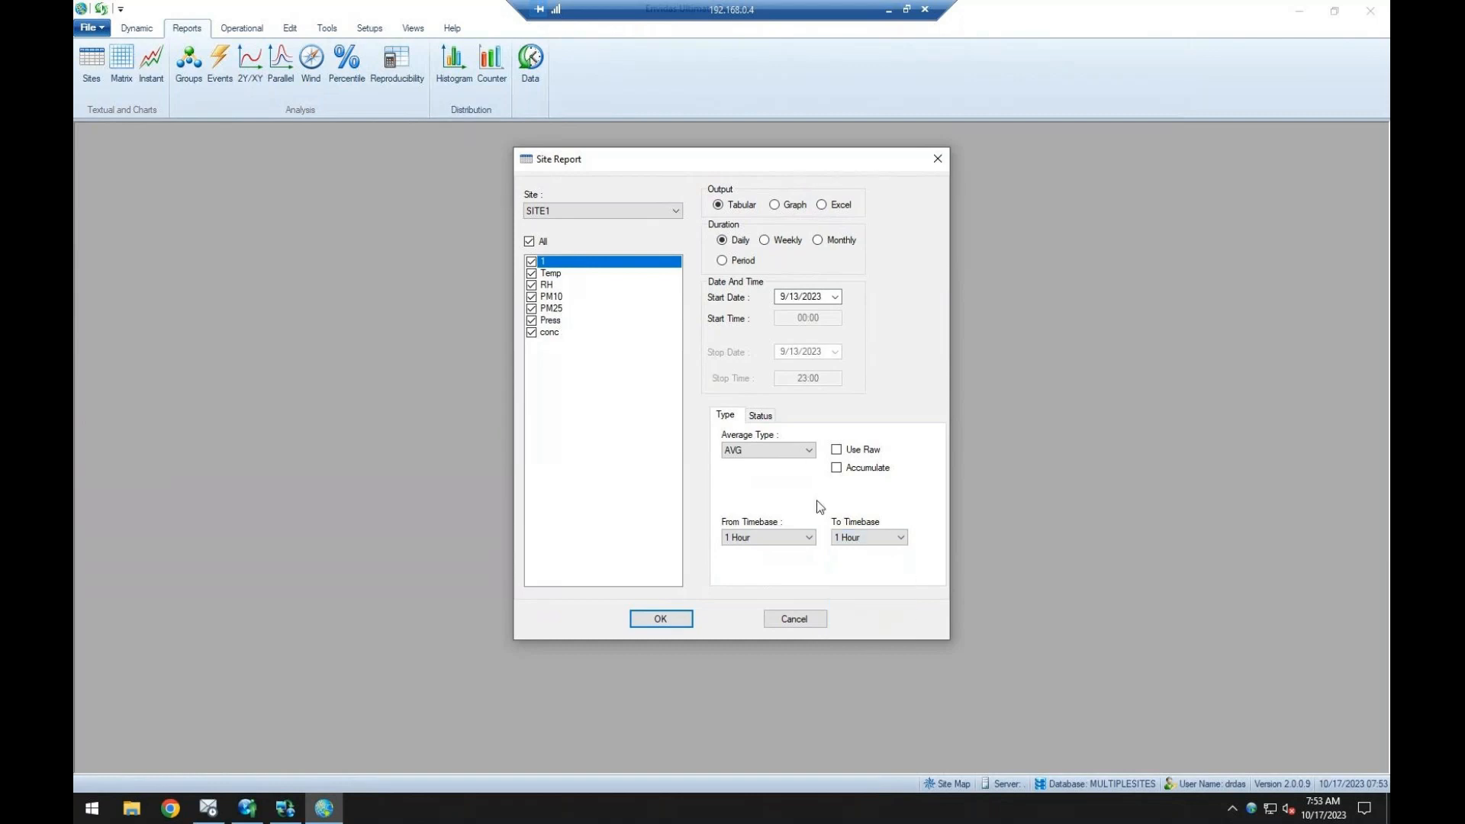
Try filtering the site report by status criteria using only Data Ok, and review the other available statuses.
left_click(765, 420)
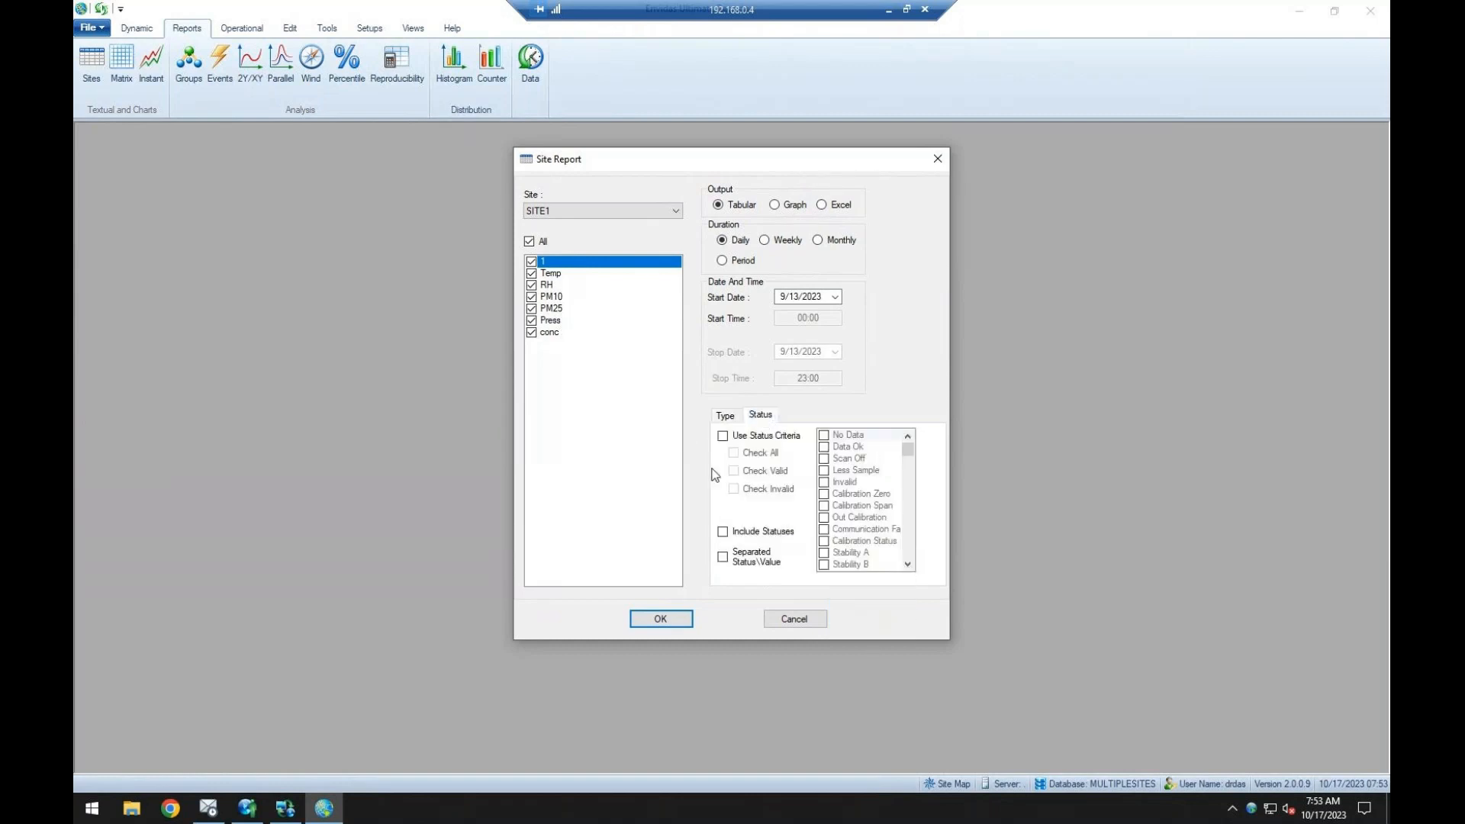
left_click(772, 441)
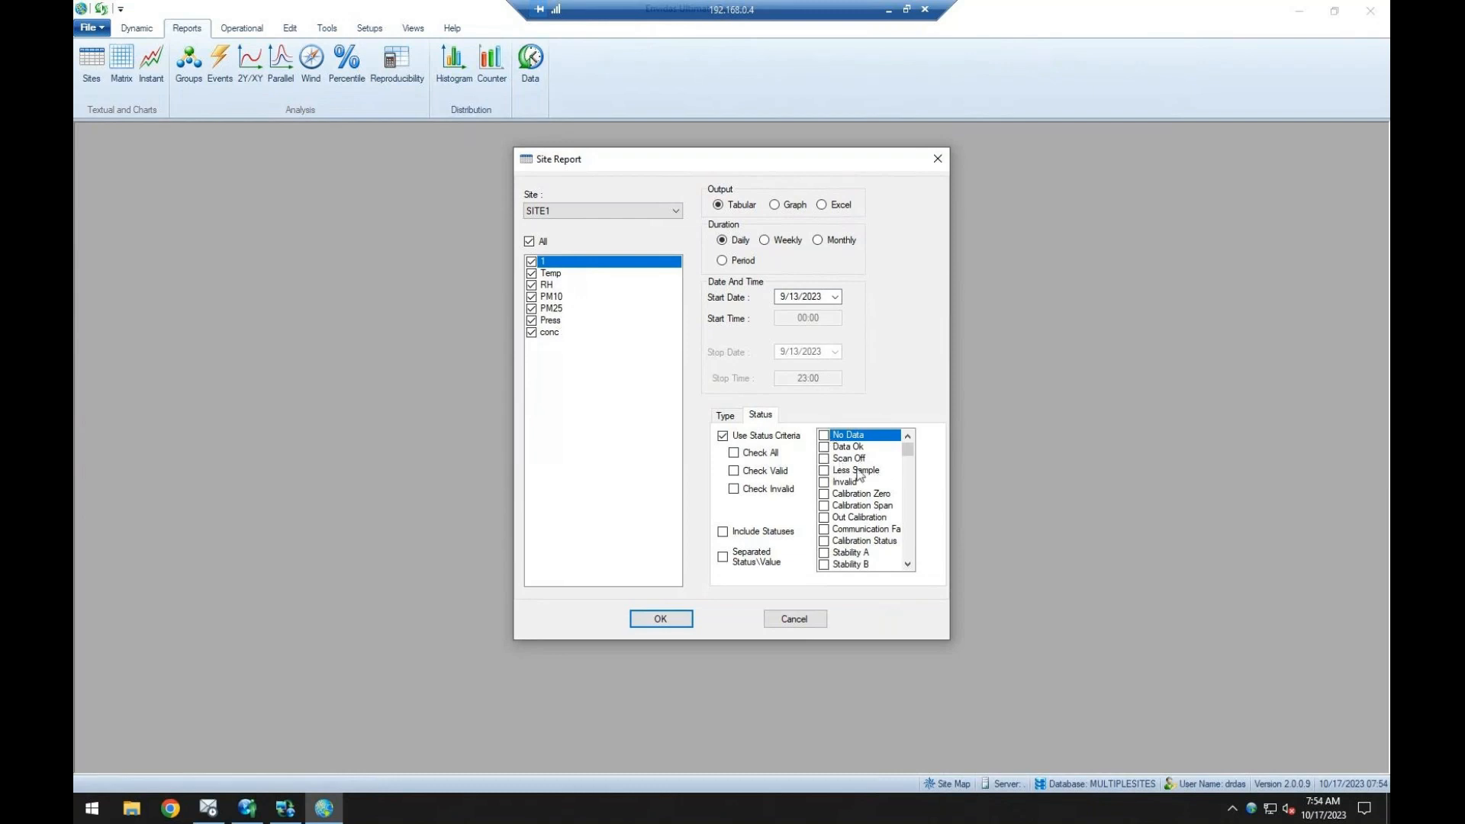
left_click(824, 447)
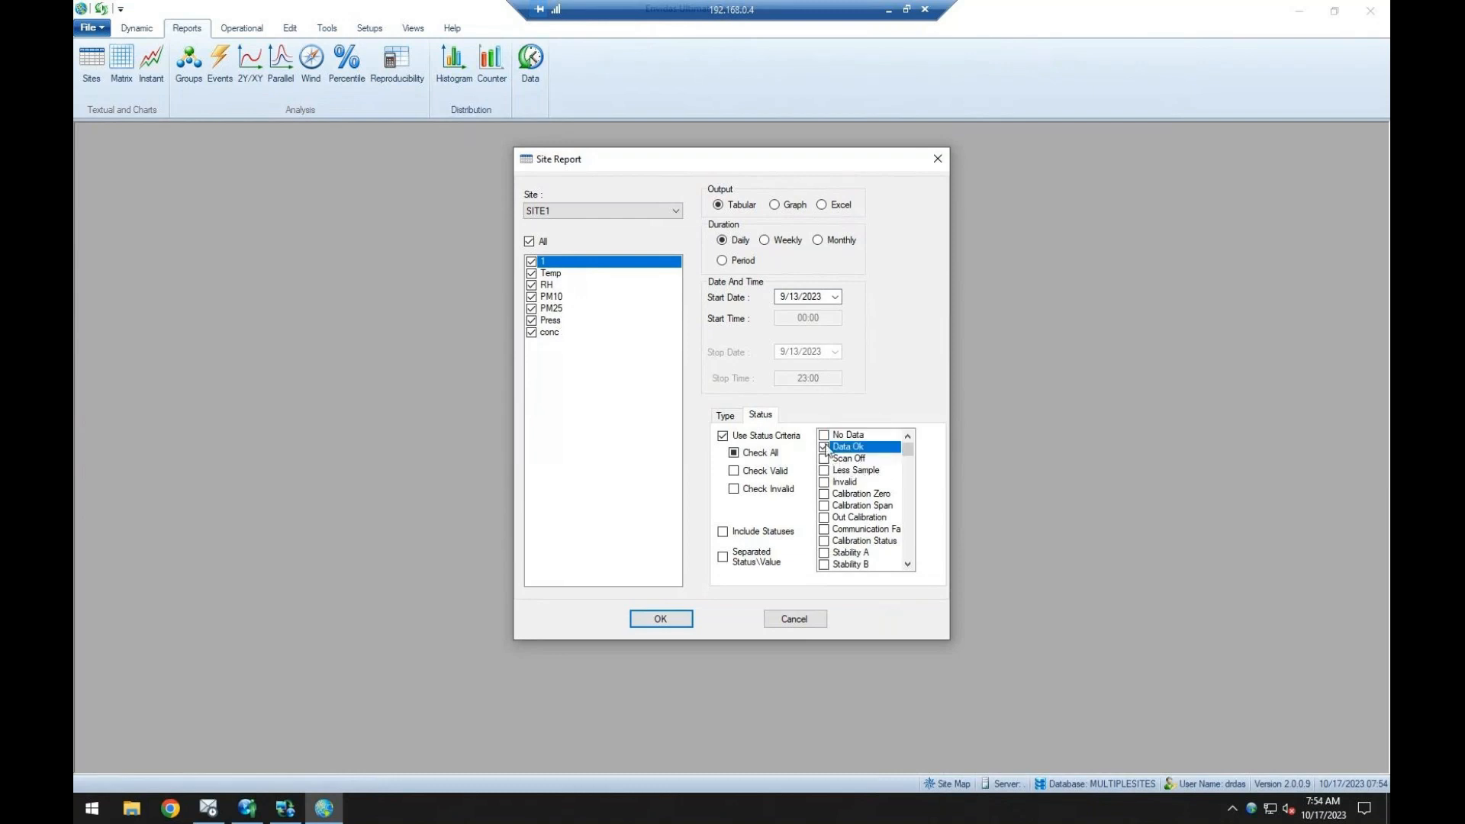
left_click_drag(908, 456, 908, 477)
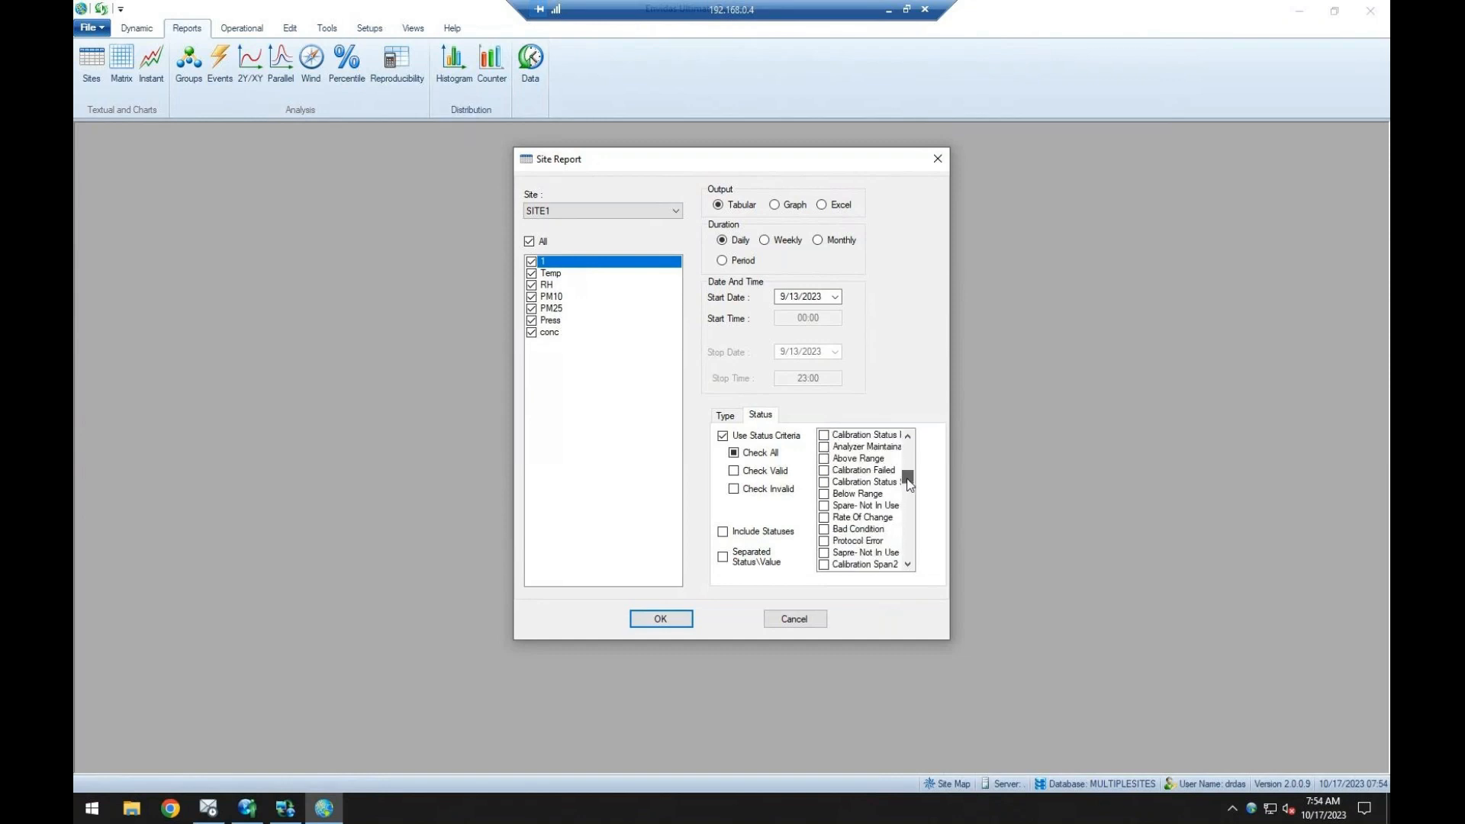
left_click(874, 519)
left_click(860, 509)
left_click(851, 517)
left_click_drag(908, 477, 912, 439)
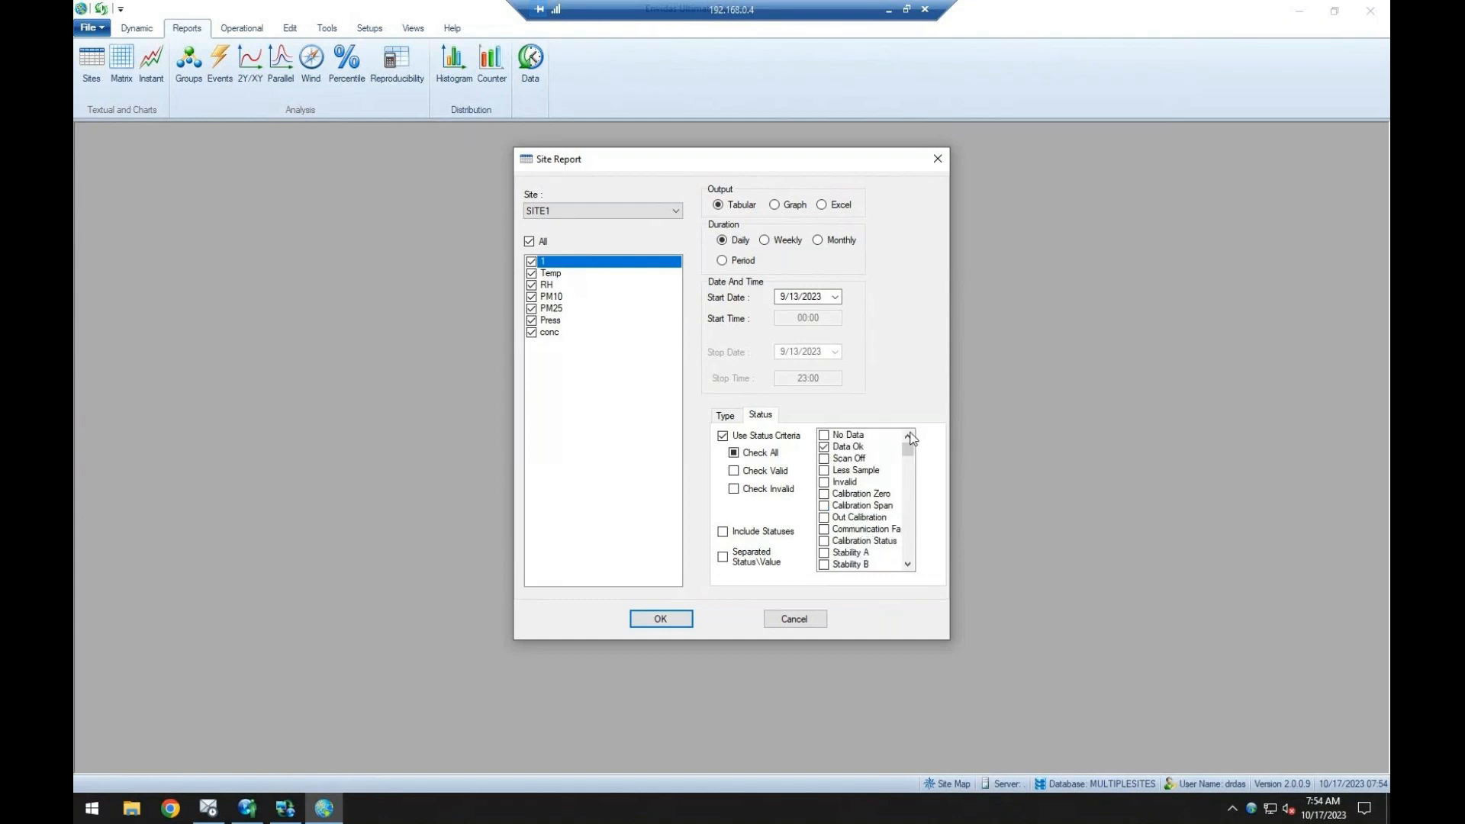
left_click(855, 450)
left_click(781, 435)
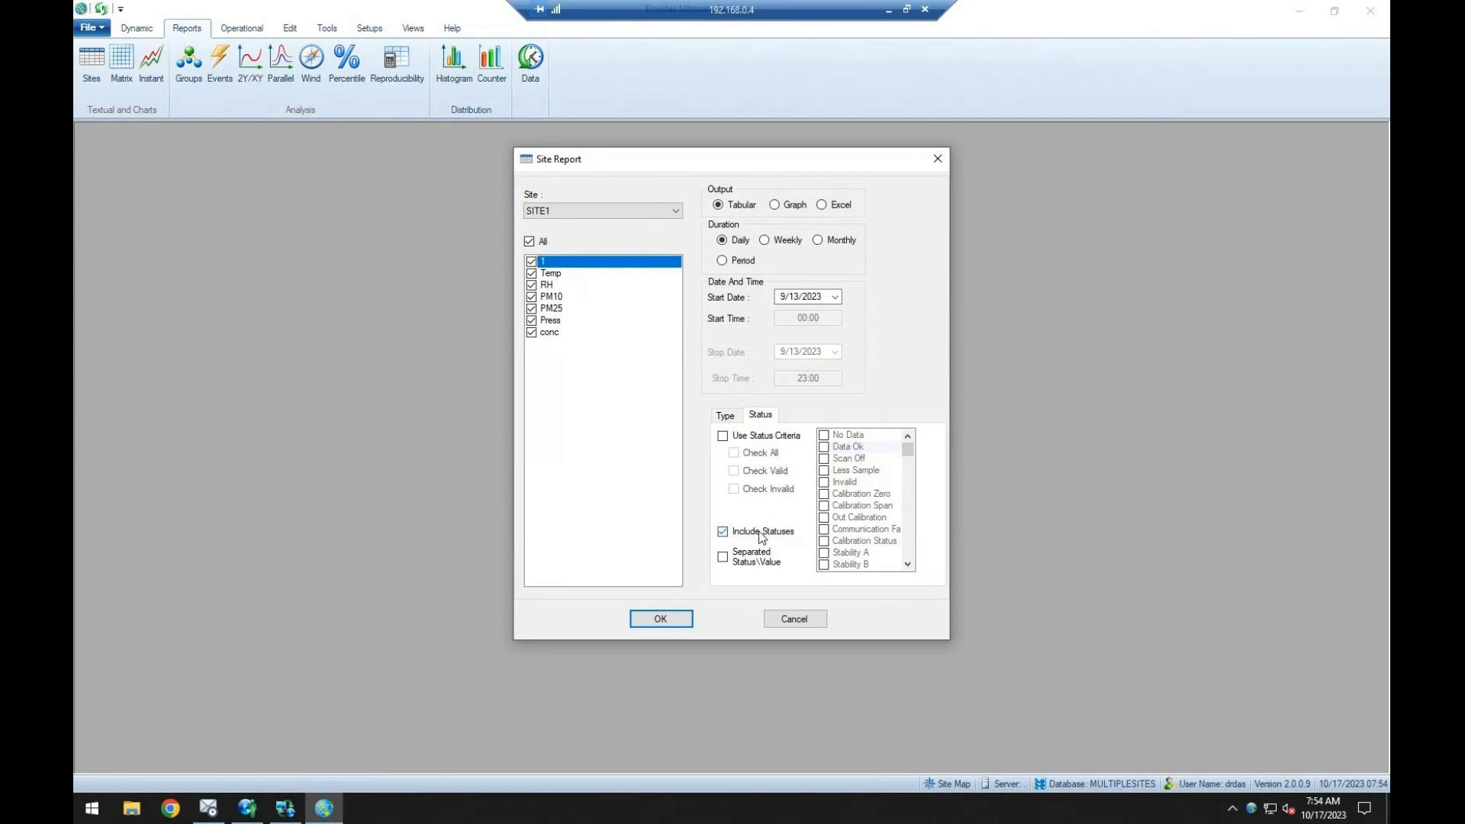
Generate the daily SITE1 tabular report for 9/13/2023 with Include Statuses enabled, examine its values, and close it.
left_click(729, 416)
left_click(661, 620)
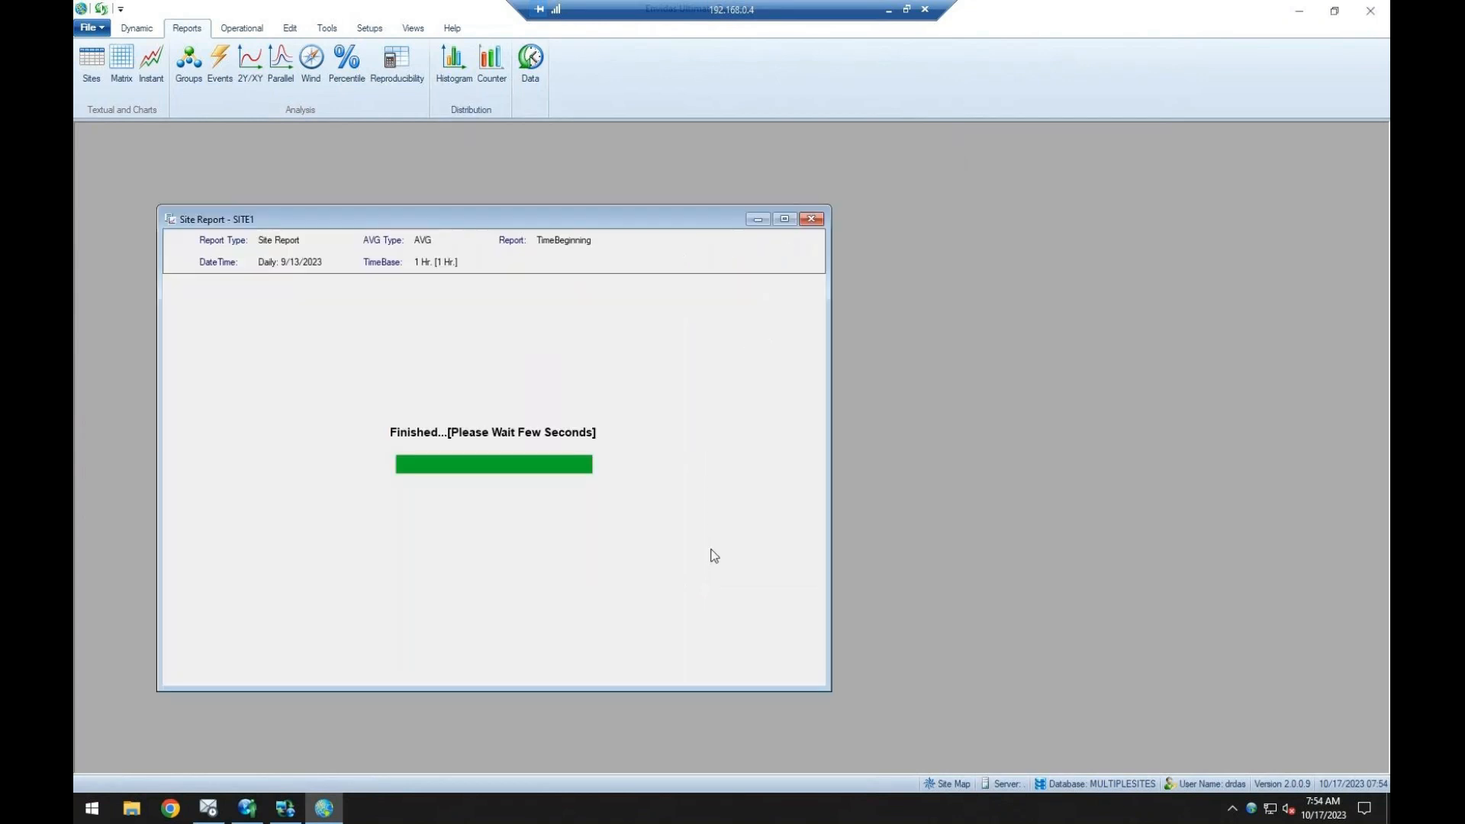
left_click_drag(293, 315, 301, 435)
left_click_drag(332, 313, 572, 444)
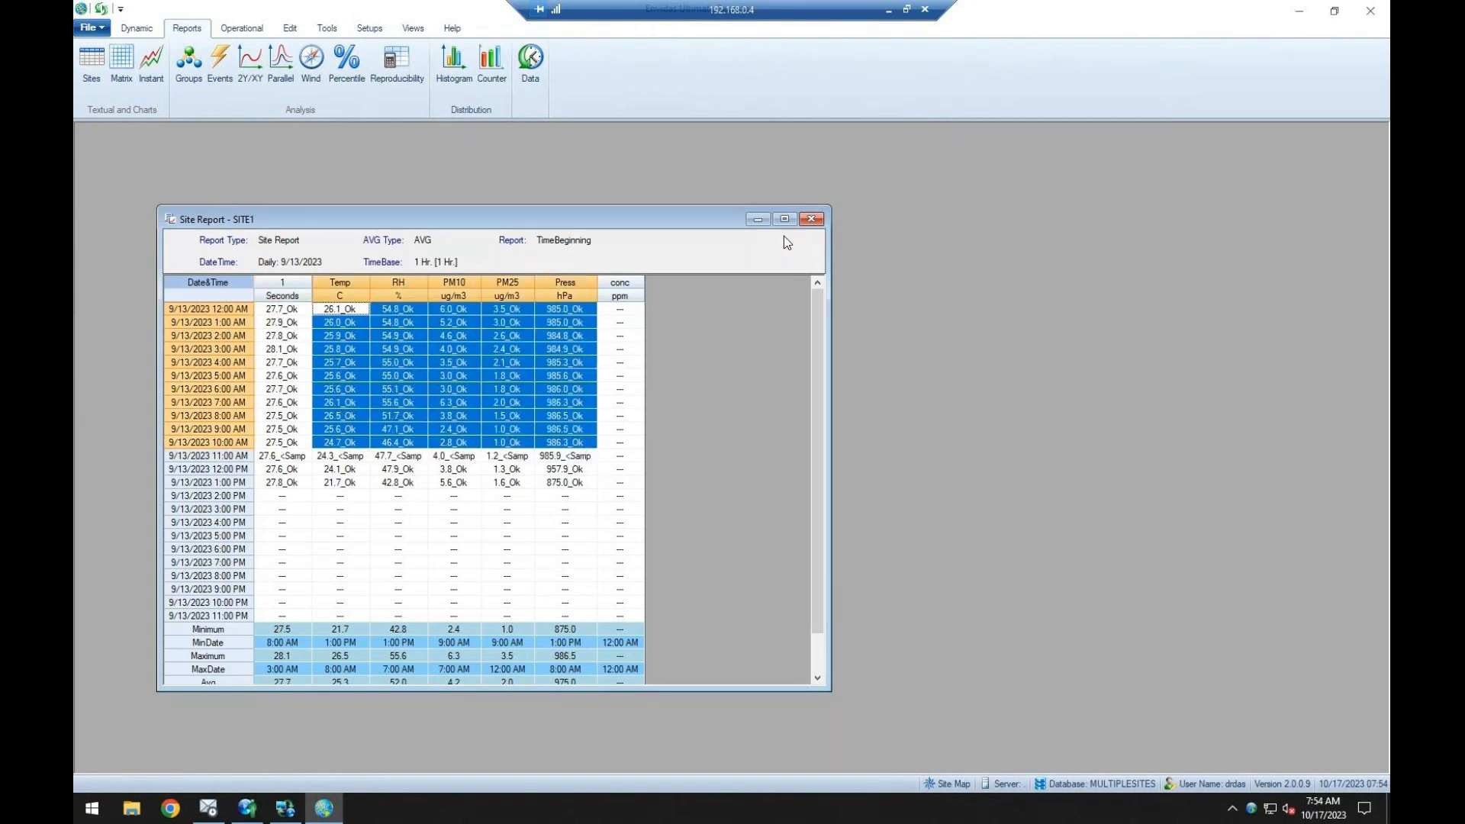
left_click(819, 222)
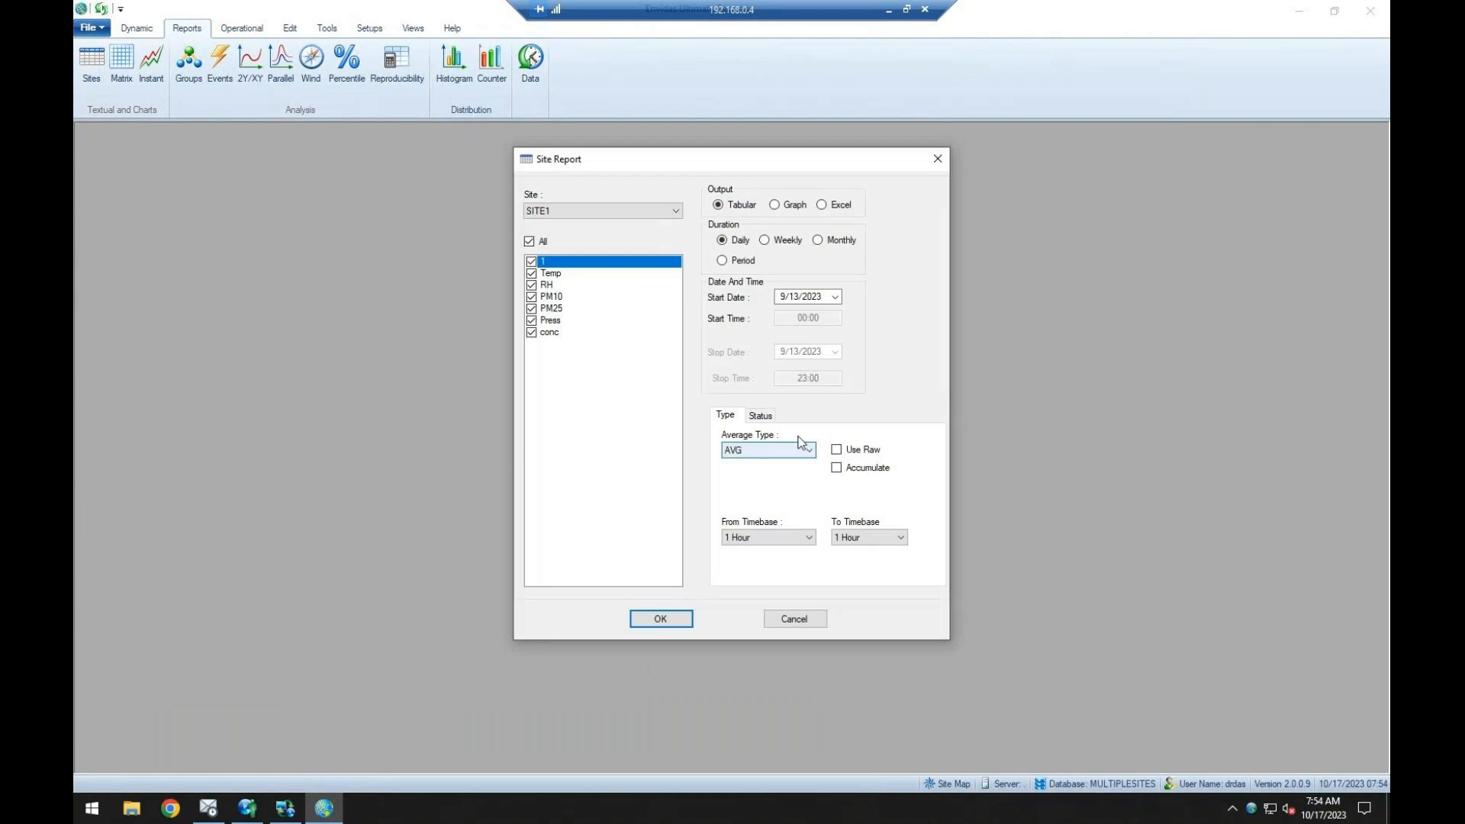
Try generating the daily SITE1 tabular report for 9/13/2023 with Separated Status\Value enabled instead, and close each resulting report.
left_click(742, 412)
left_click(747, 535)
left_click(722, 556)
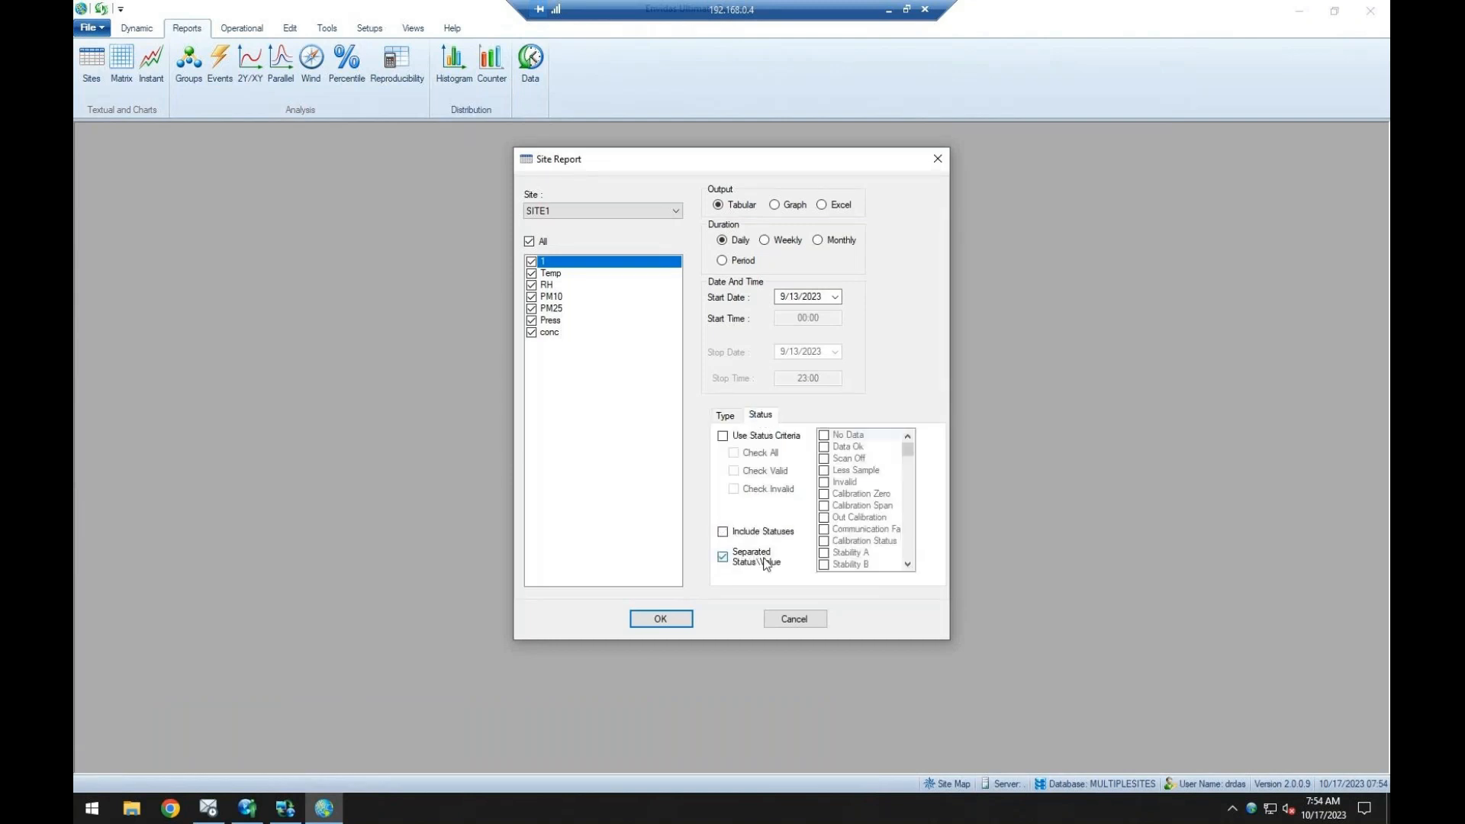
left_click(662, 620)
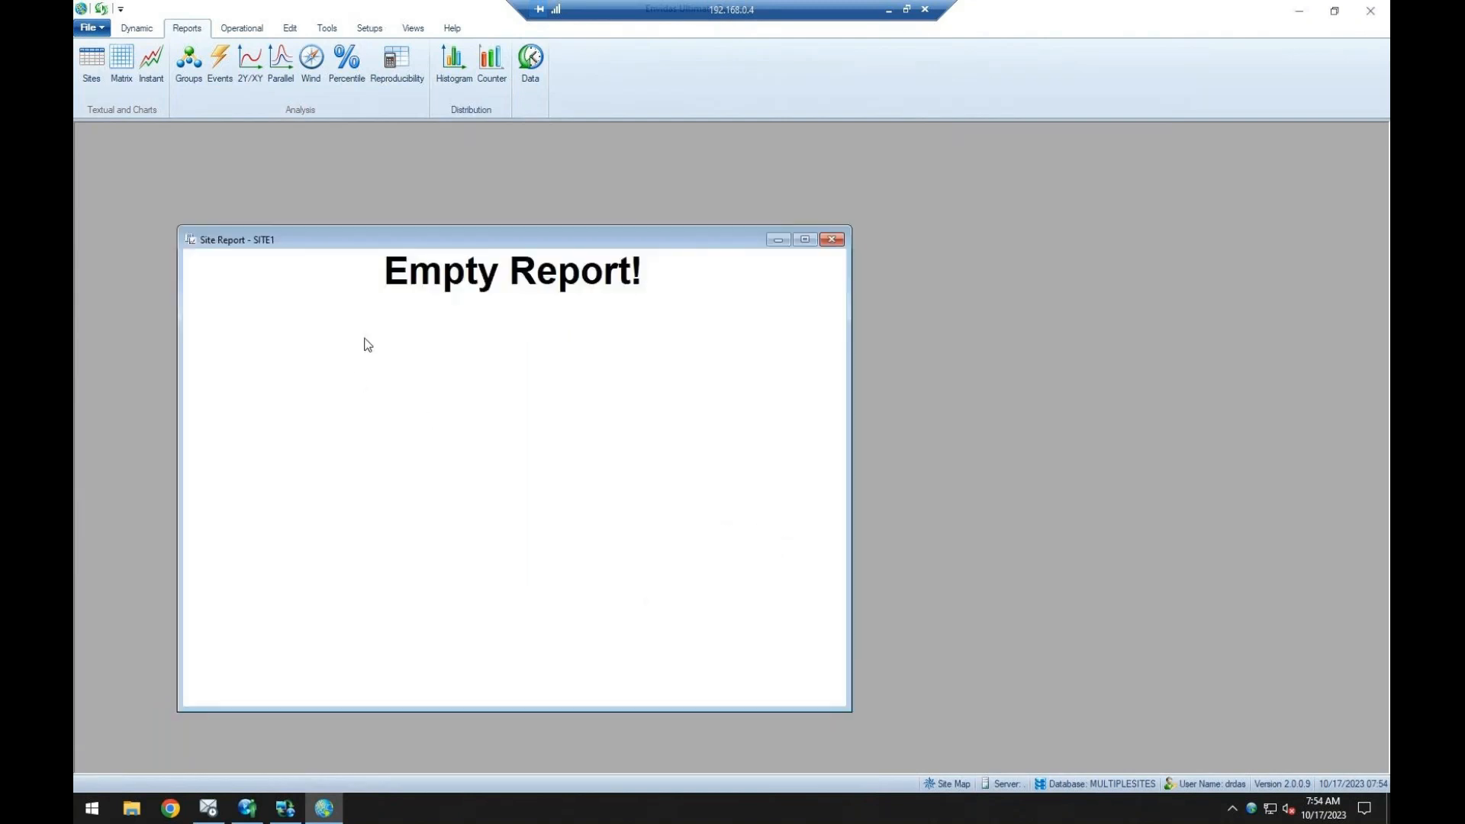
left_click(831, 240)
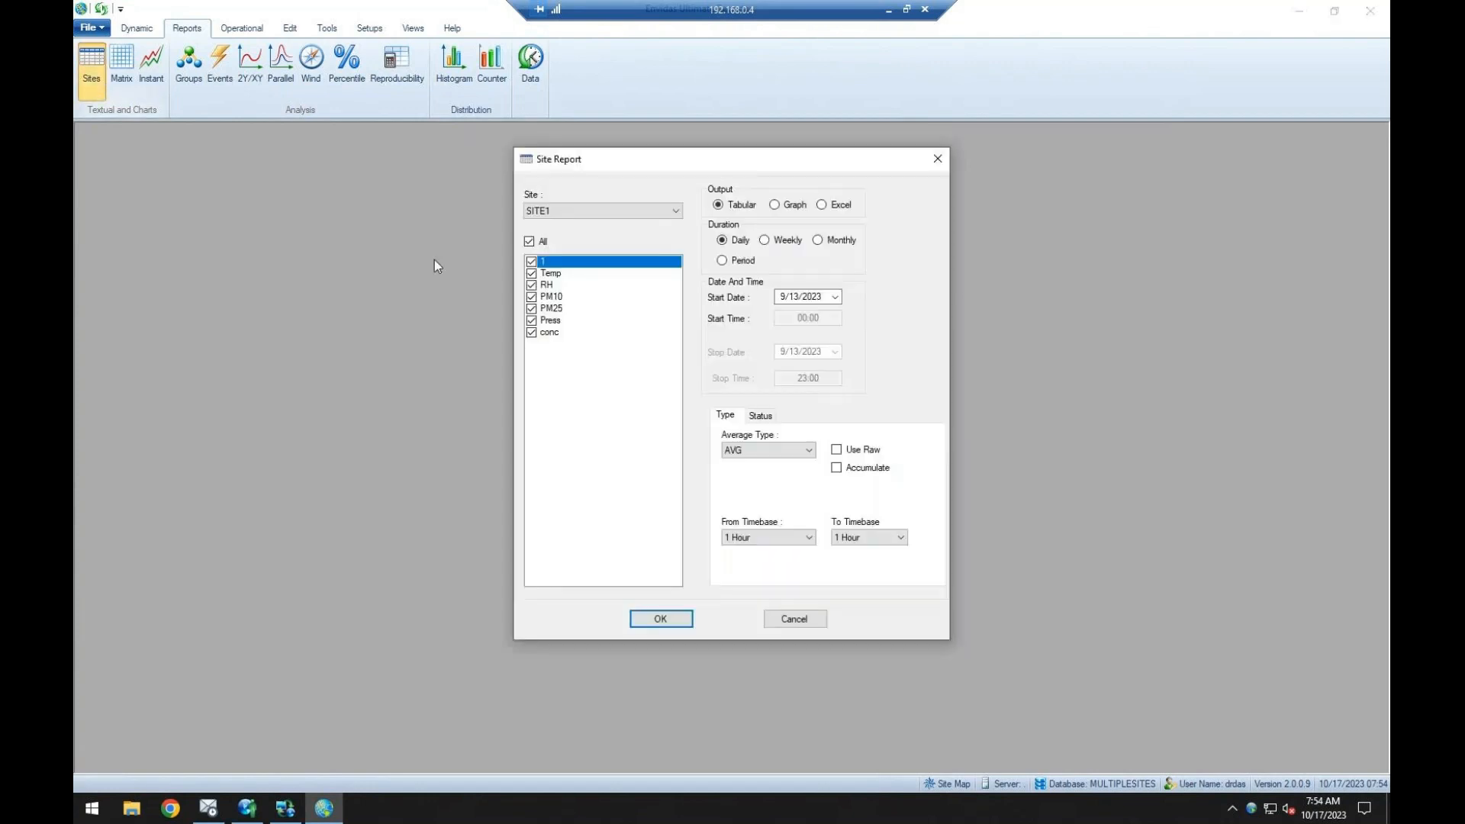
left_click(758, 414)
left_click(722, 556)
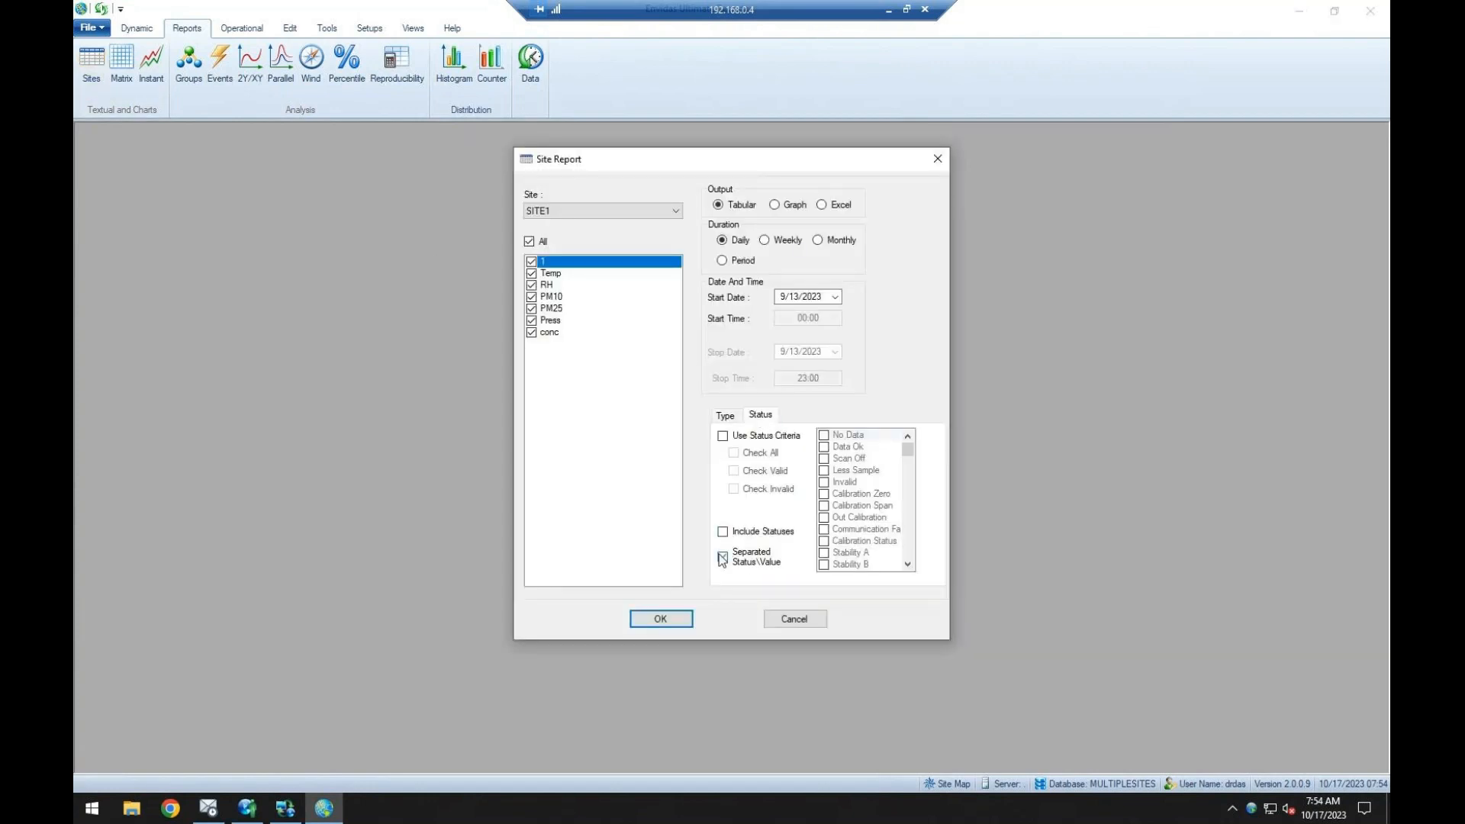
left_click(663, 620)
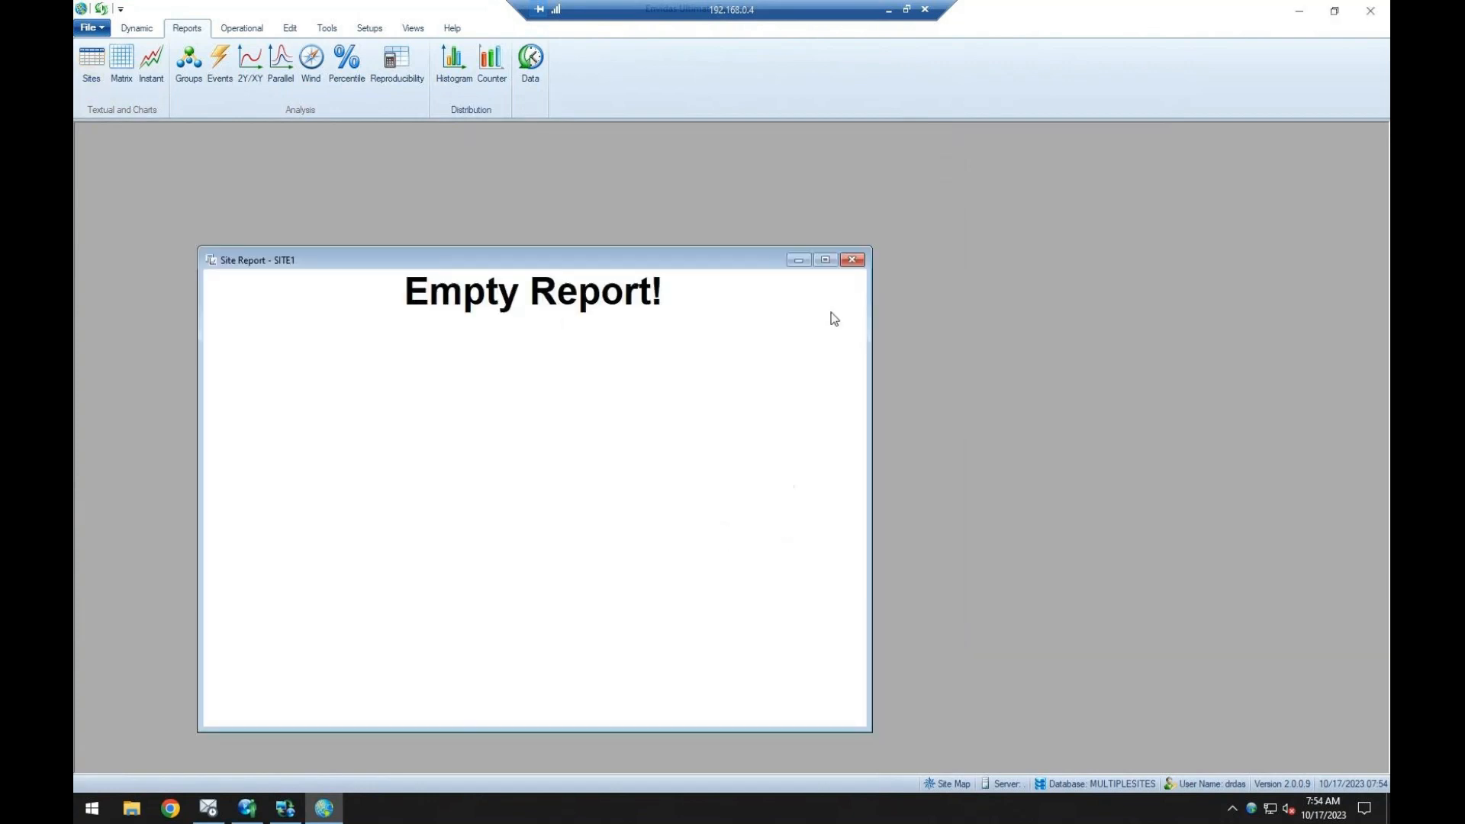
left_click(854, 259)
left_click(88, 83)
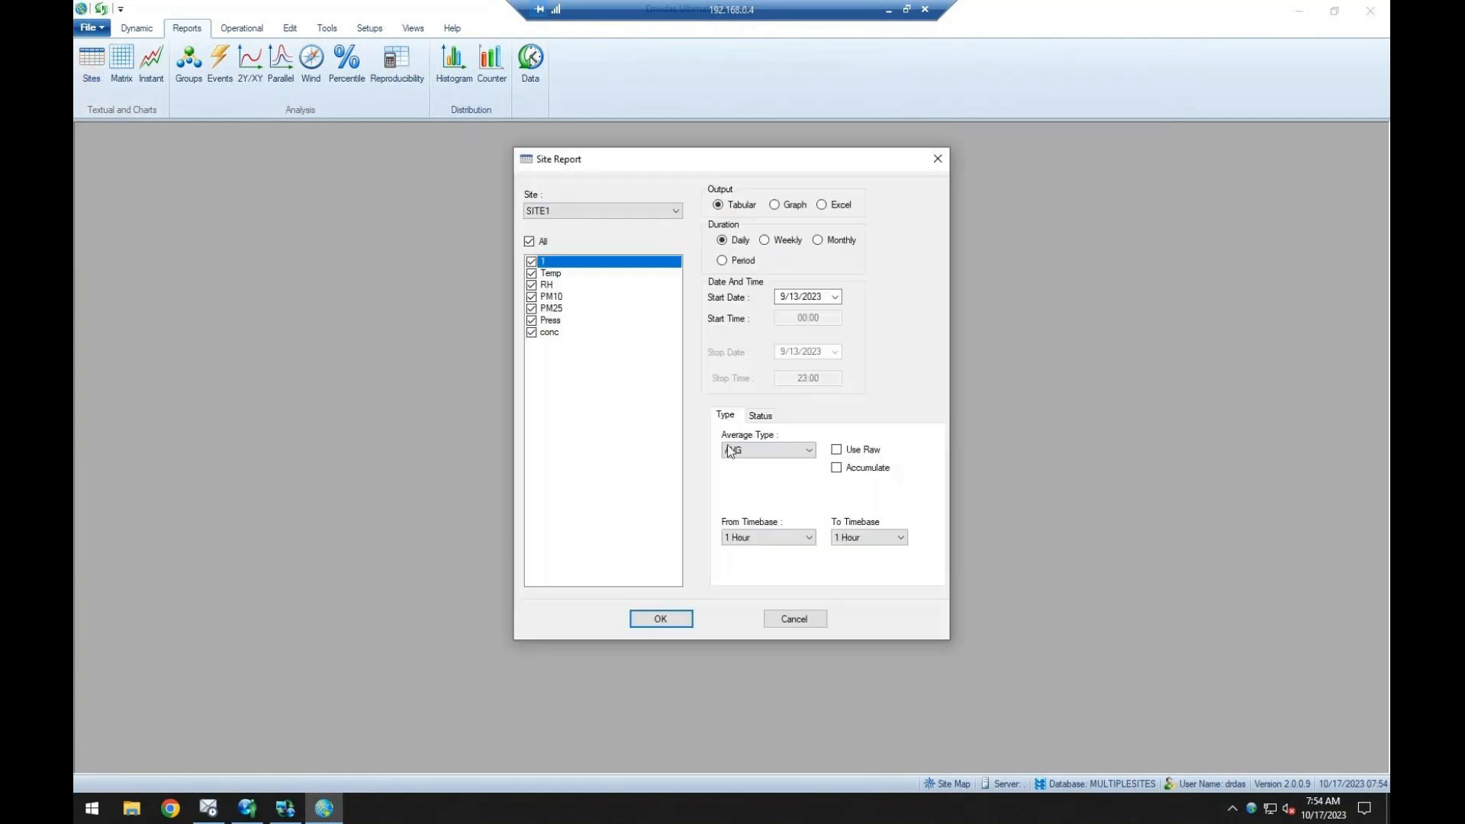
left_click(760, 416)
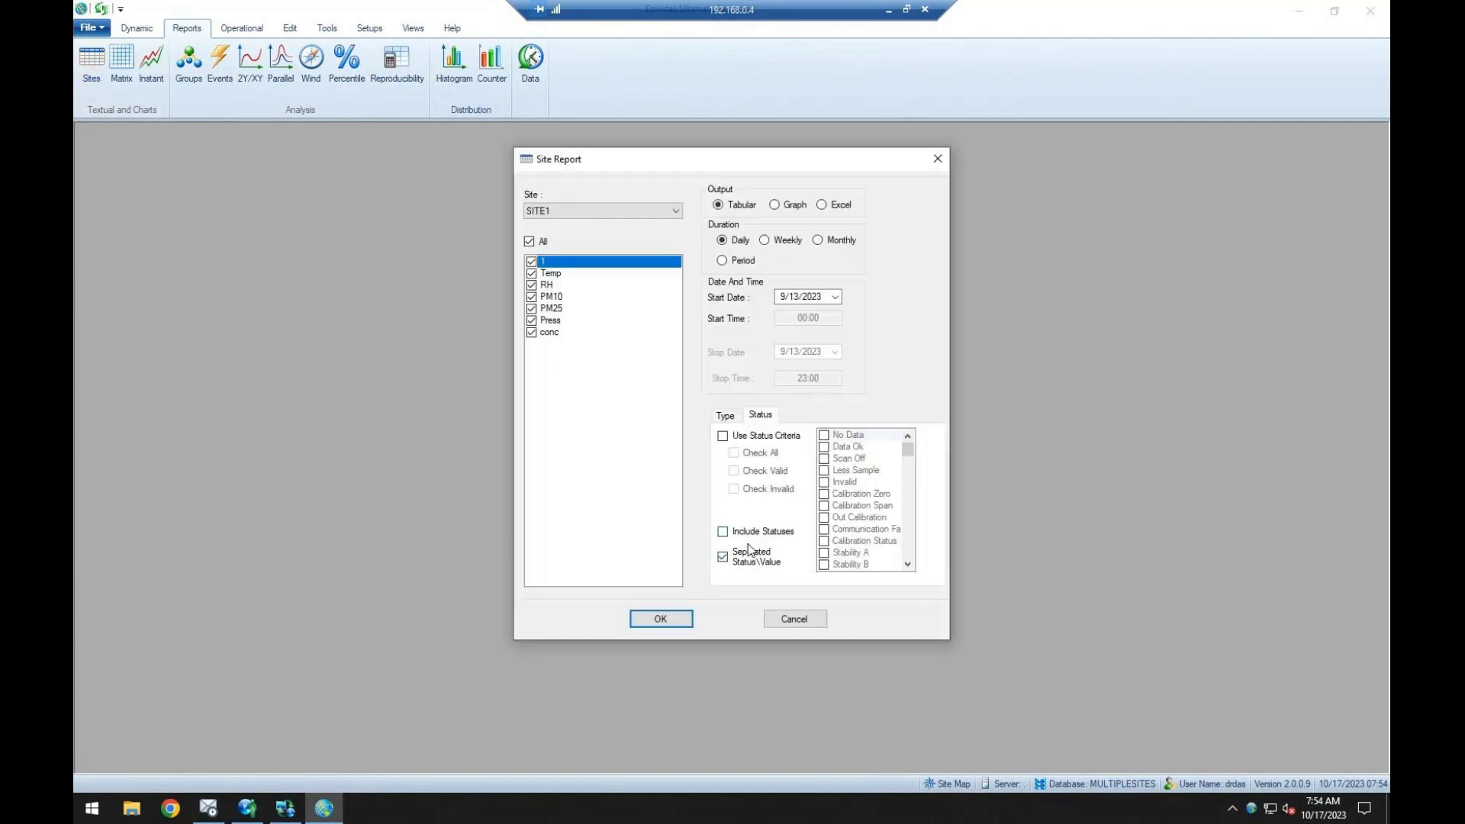
left_click(751, 551)
left_click(783, 614)
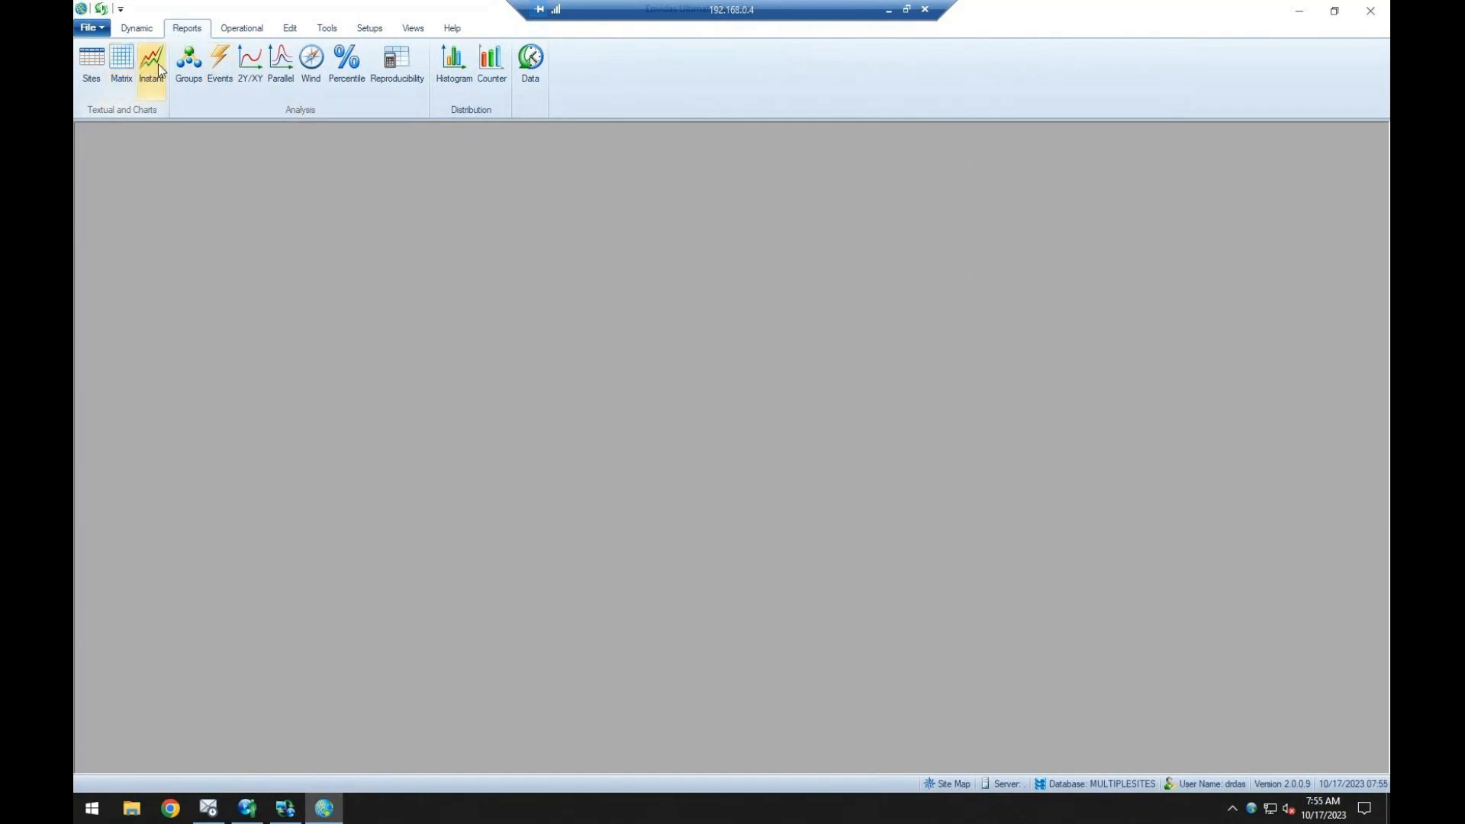
Review the Matrix Report options, close them, and open the Instant Data Report options for SITE1.
left_click(122, 68)
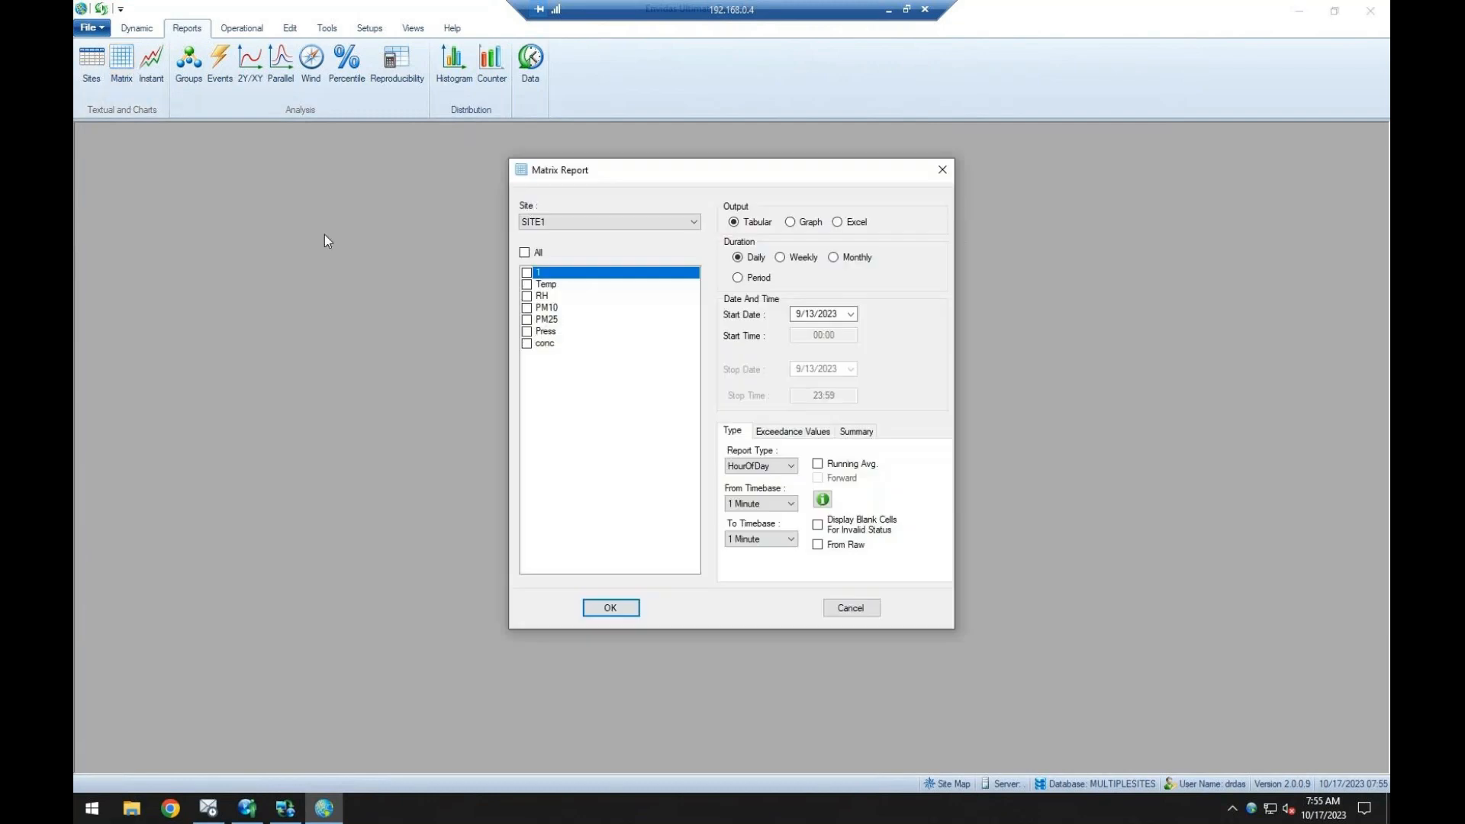
key("Escape")
left_click(151, 65)
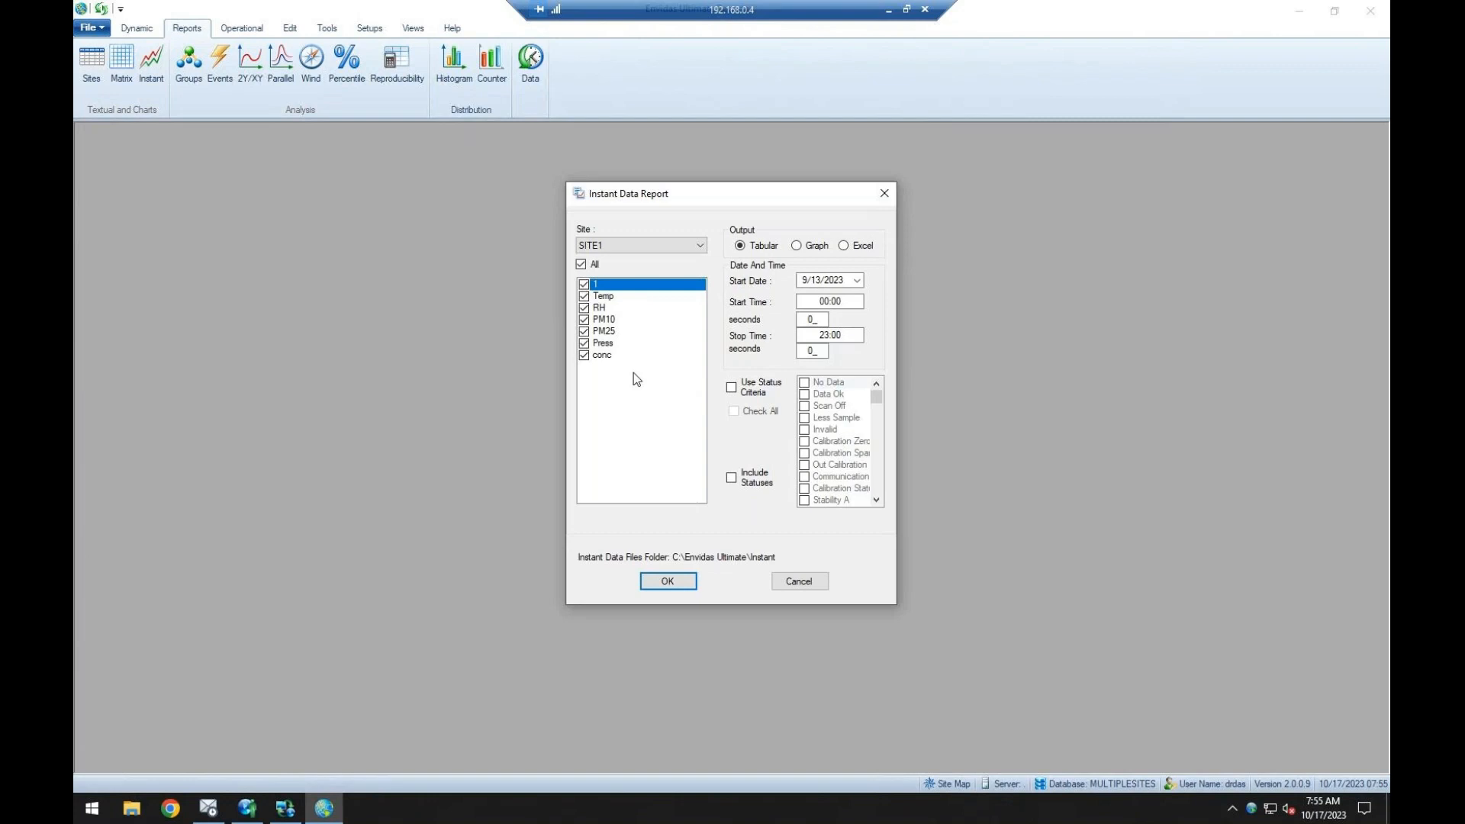
Check the Training site's Save Instant Data to Files setting in Envidas Ultimate Setup, and return to the Reporter.
left_click(247, 808)
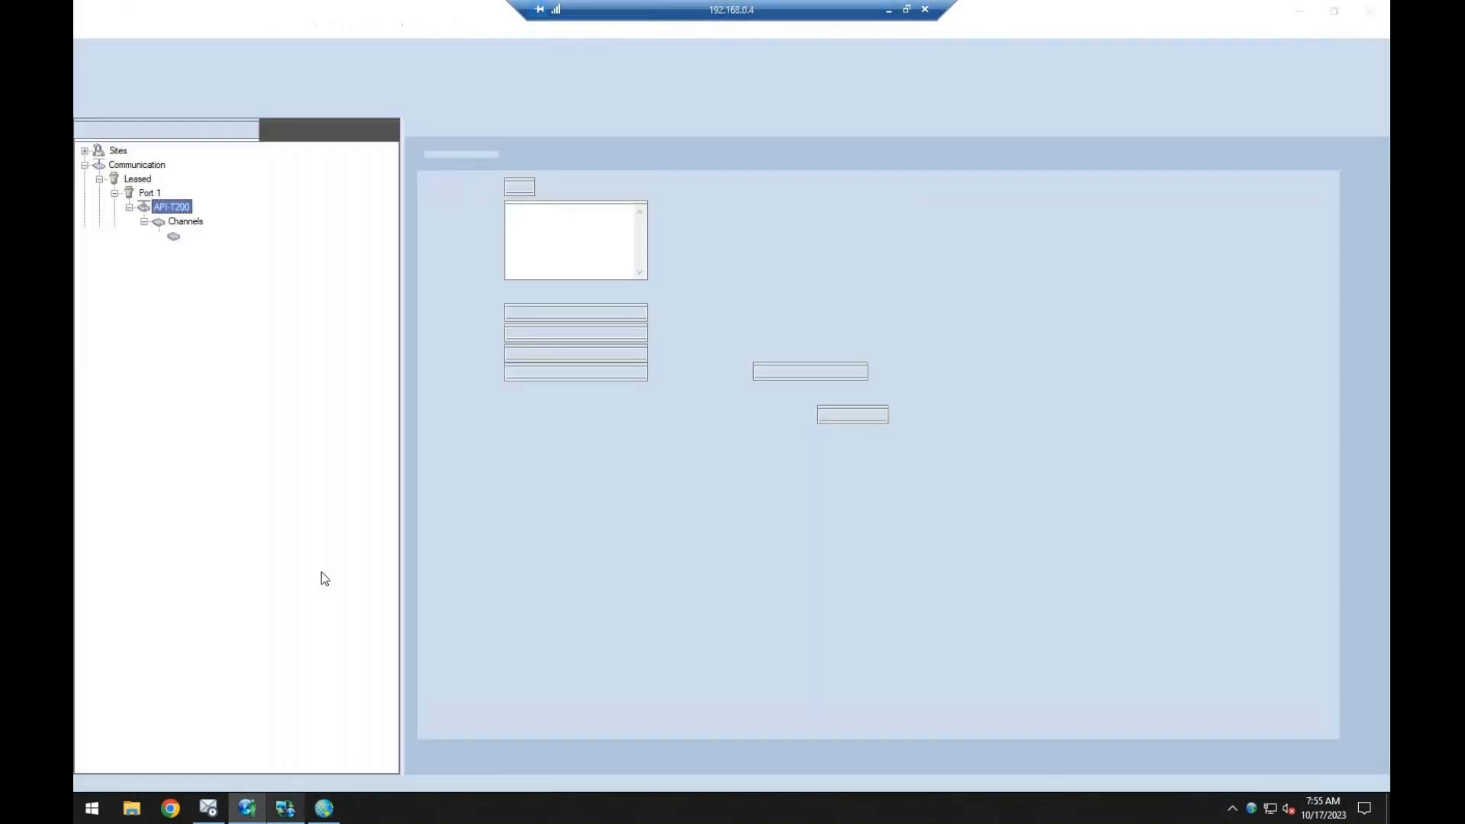
left_click(118, 150)
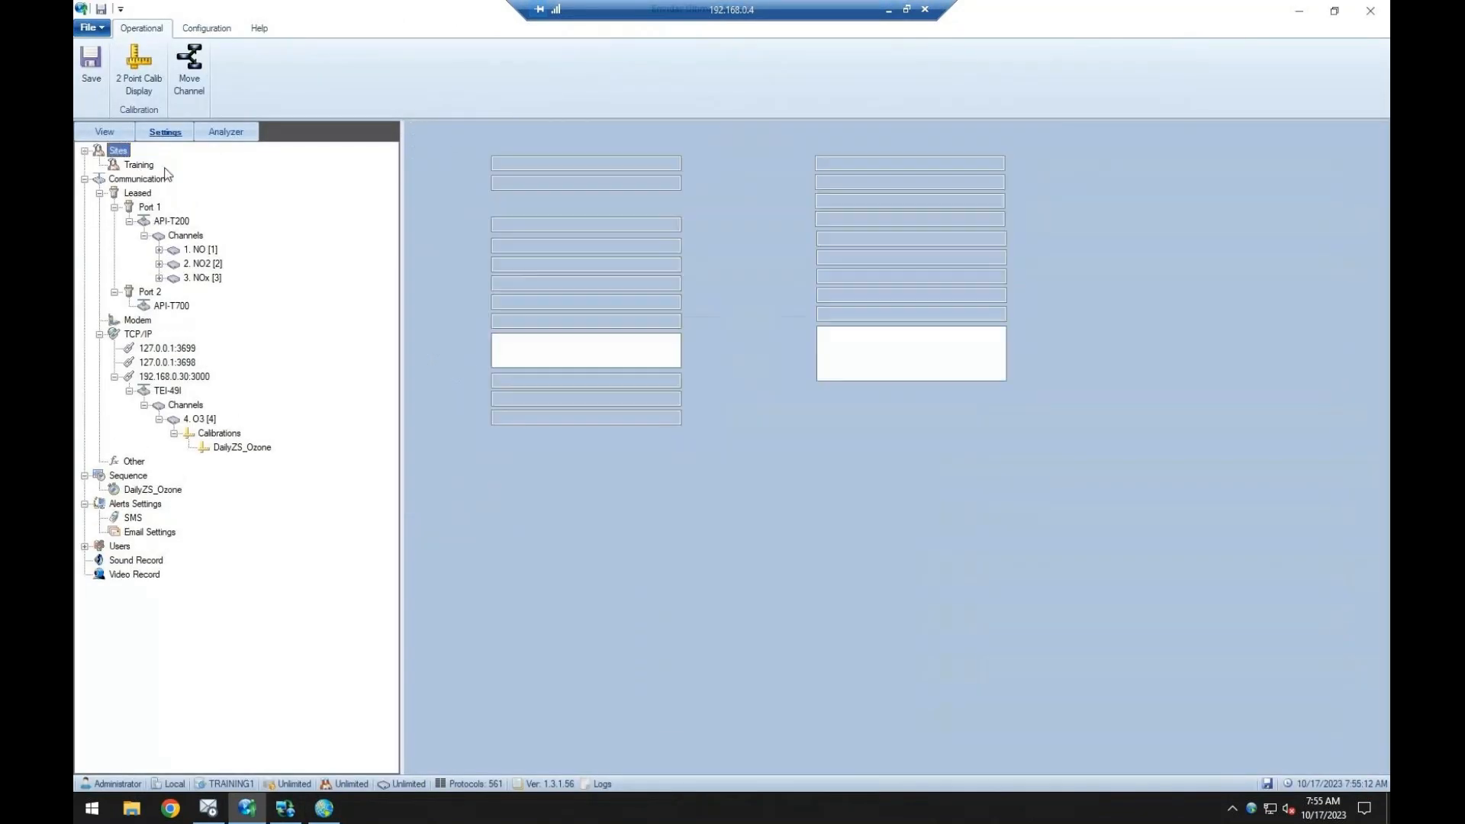
left_click(140, 165)
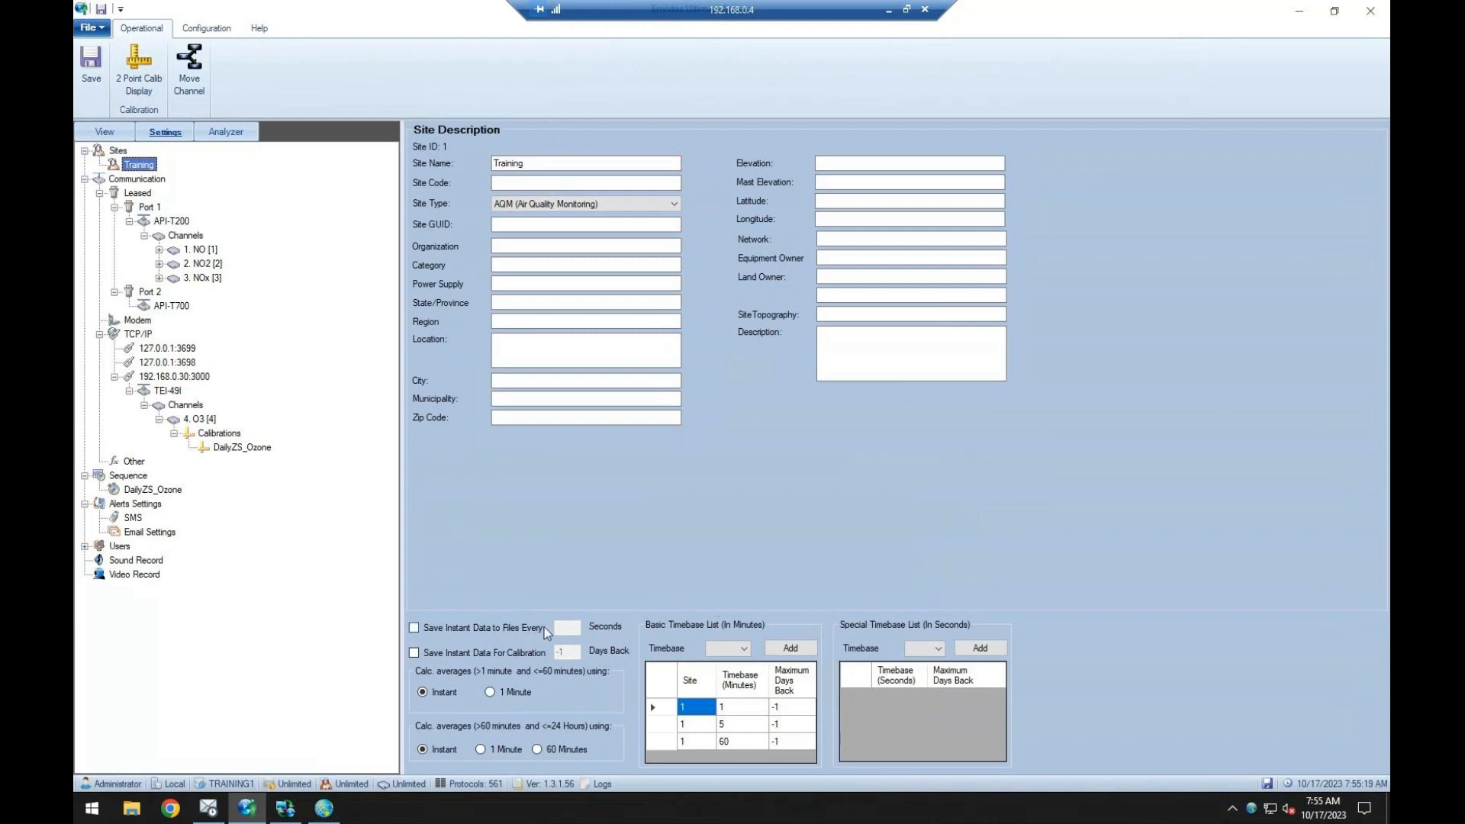
left_click(324, 808)
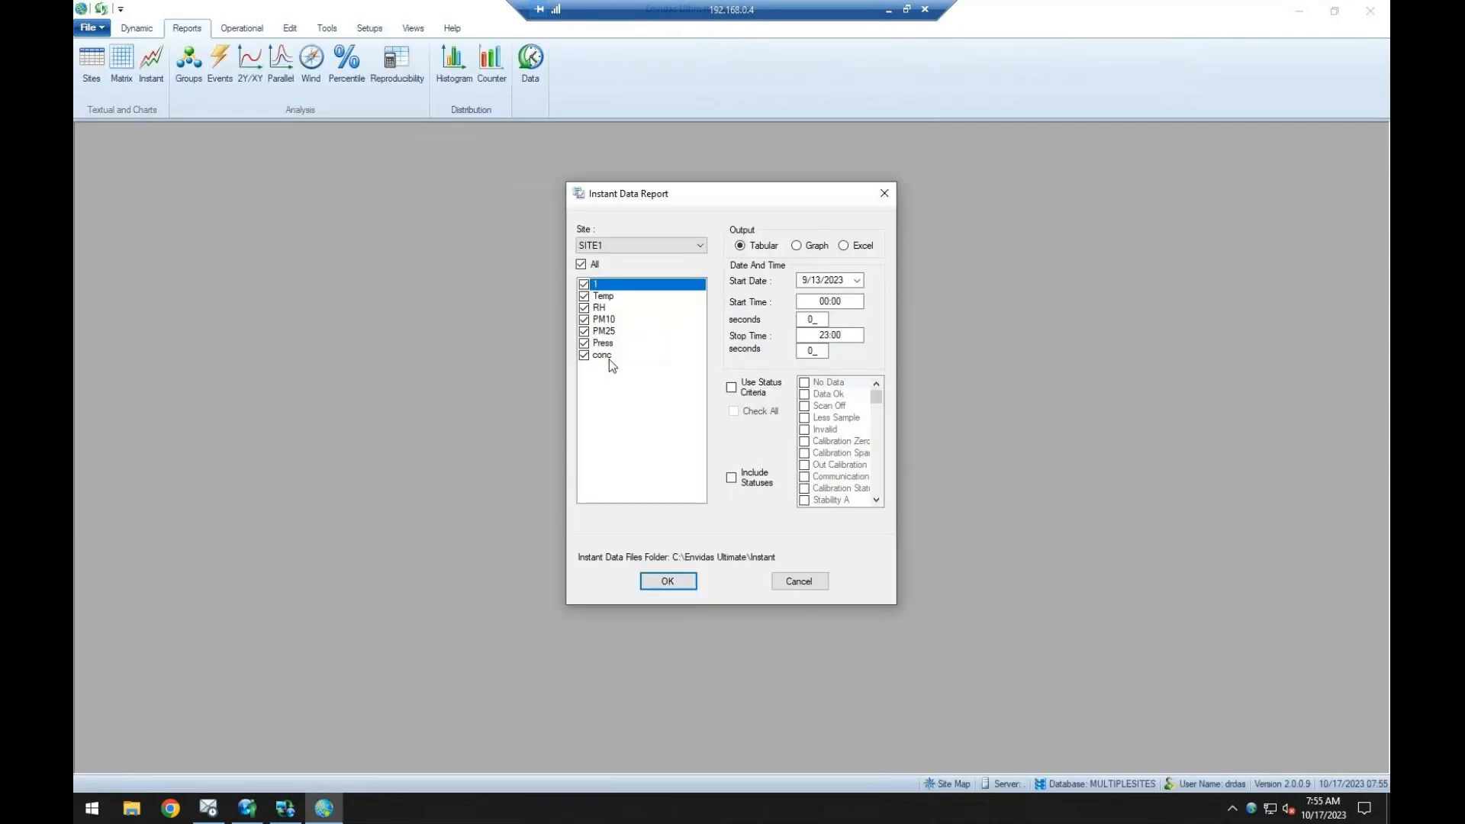
Cancel the Instant Data Report and check the Instant Data Files Folder in the Reporter's general options.
left_click(824, 581)
left_click(360, 31)
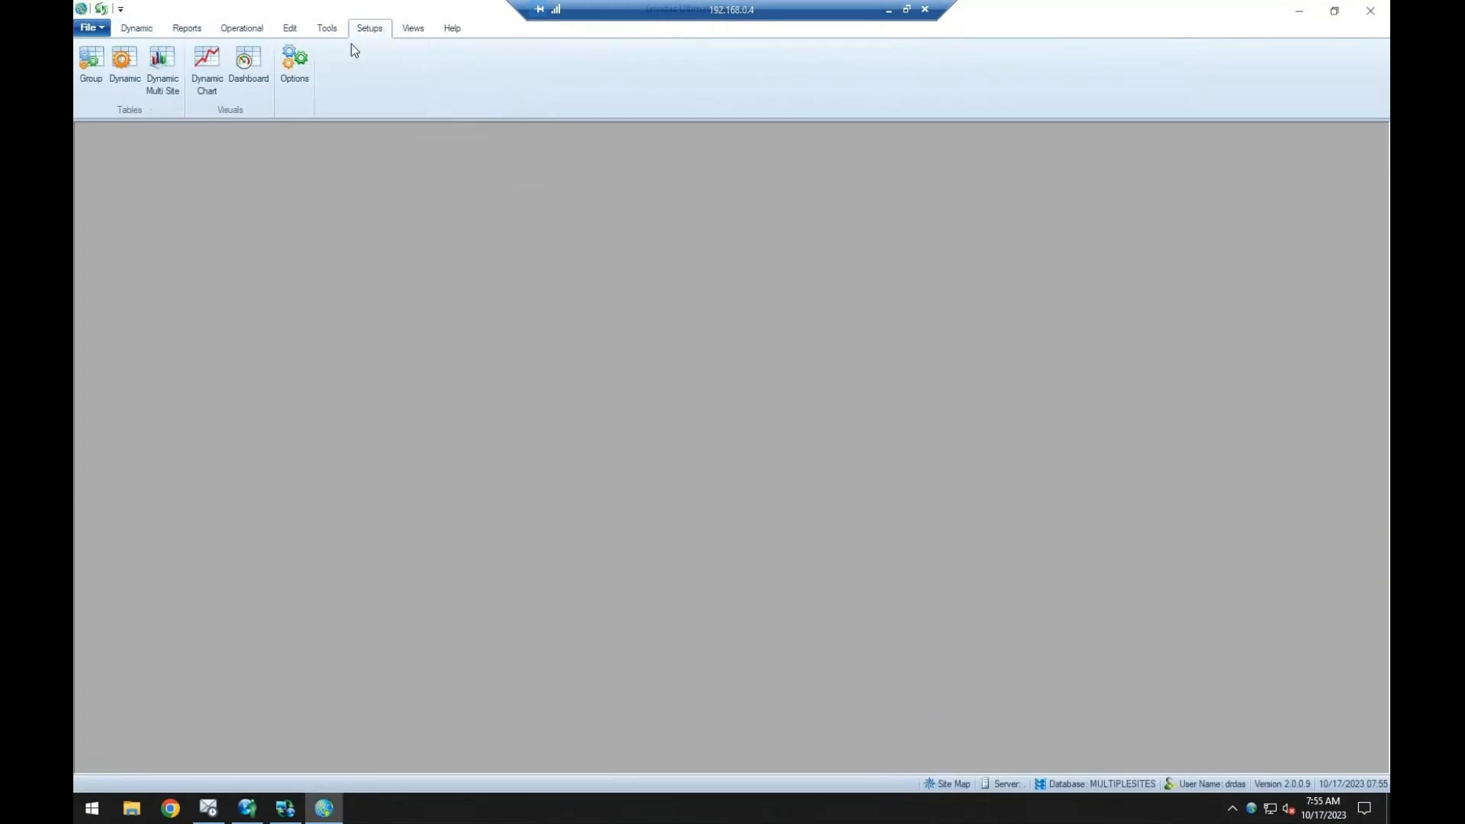
left_click(295, 71)
left_click_drag(703, 501, 583, 488)
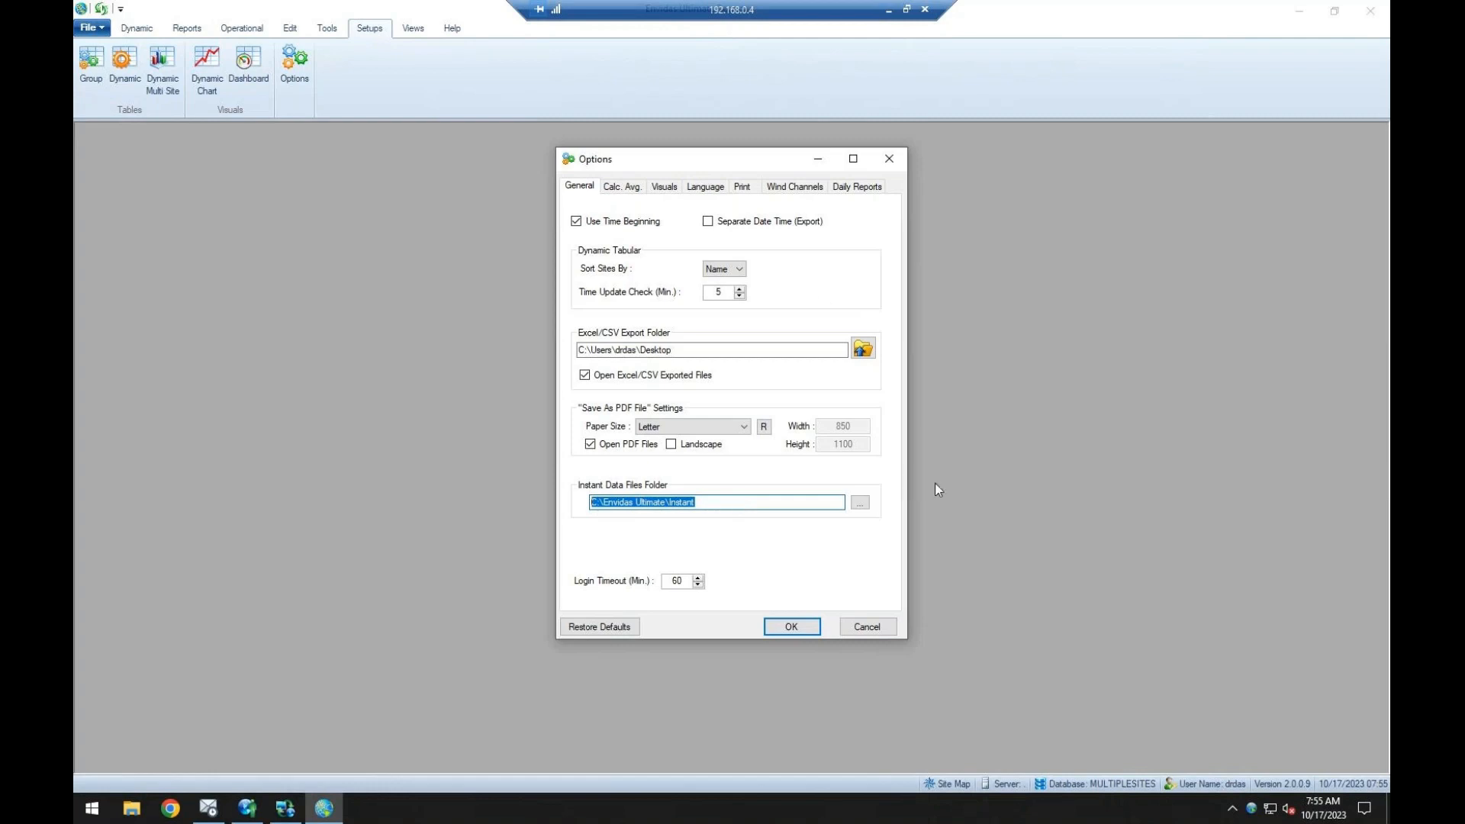
left_click(881, 627)
Look again at the Training site's instant data options in Envidas Ultimate Setup, and return to the Reporter's reports.
left_click(185, 30)
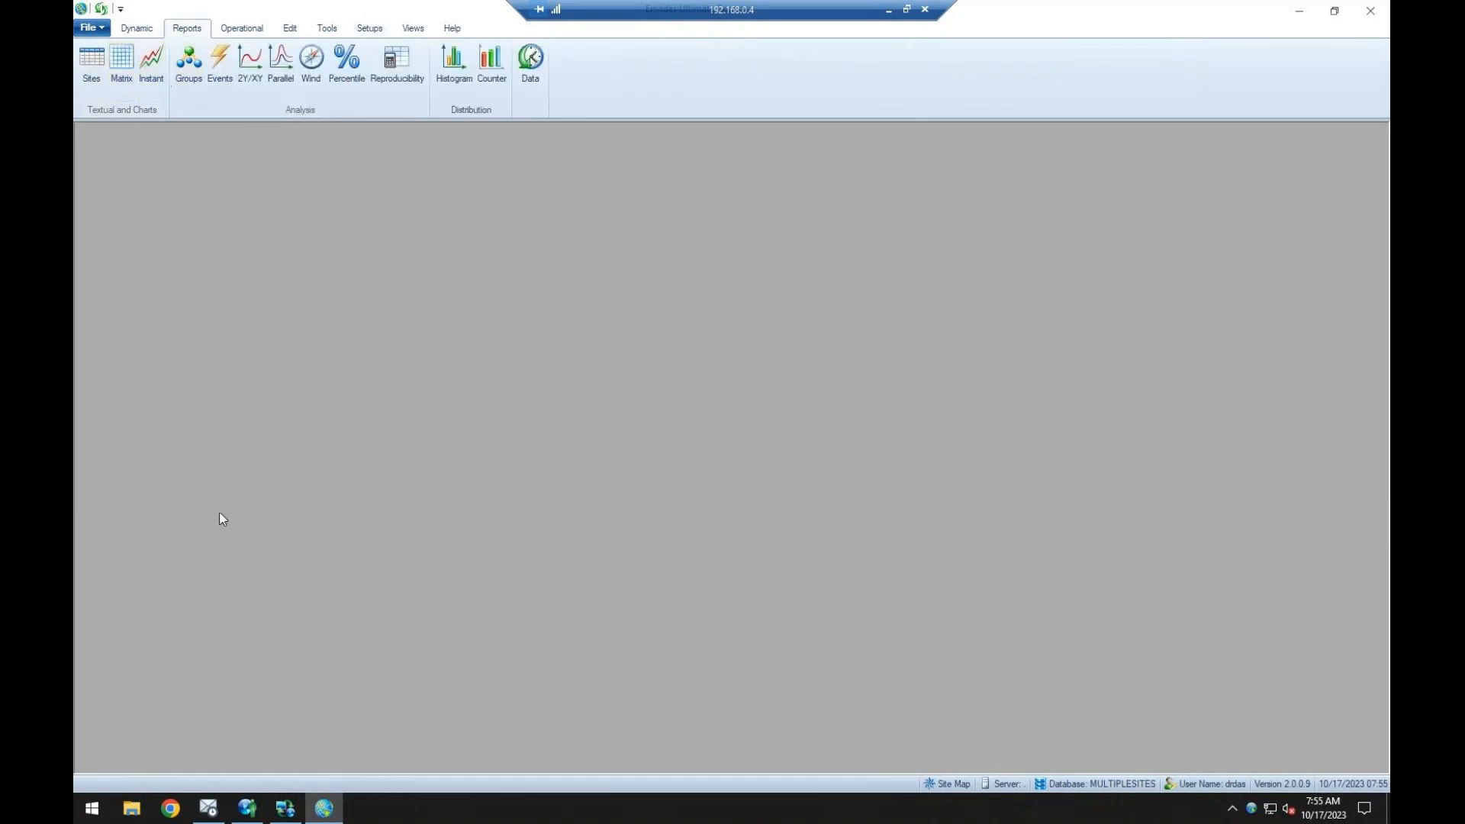
left_click(263, 807)
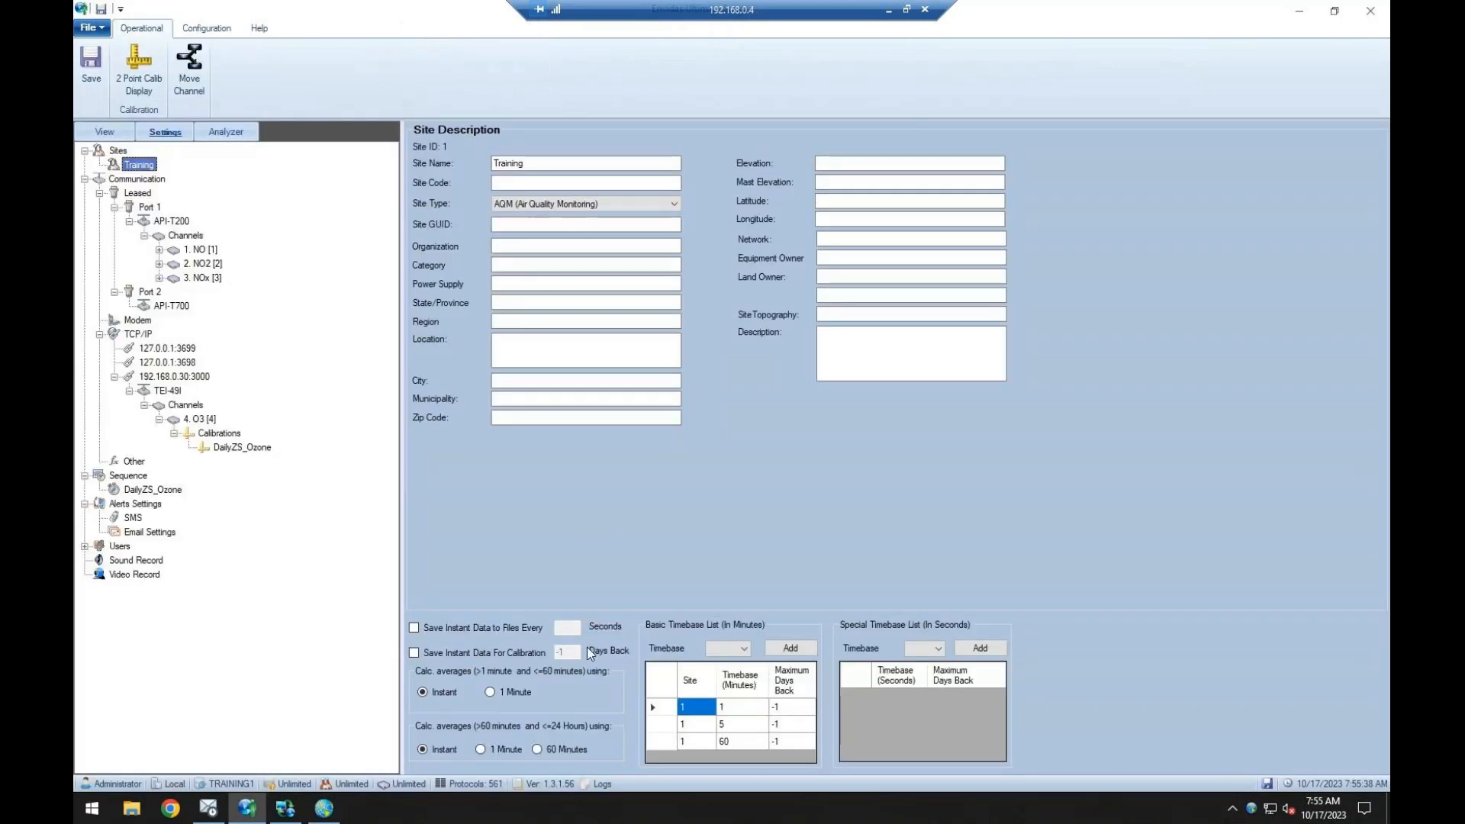
left_click(323, 808)
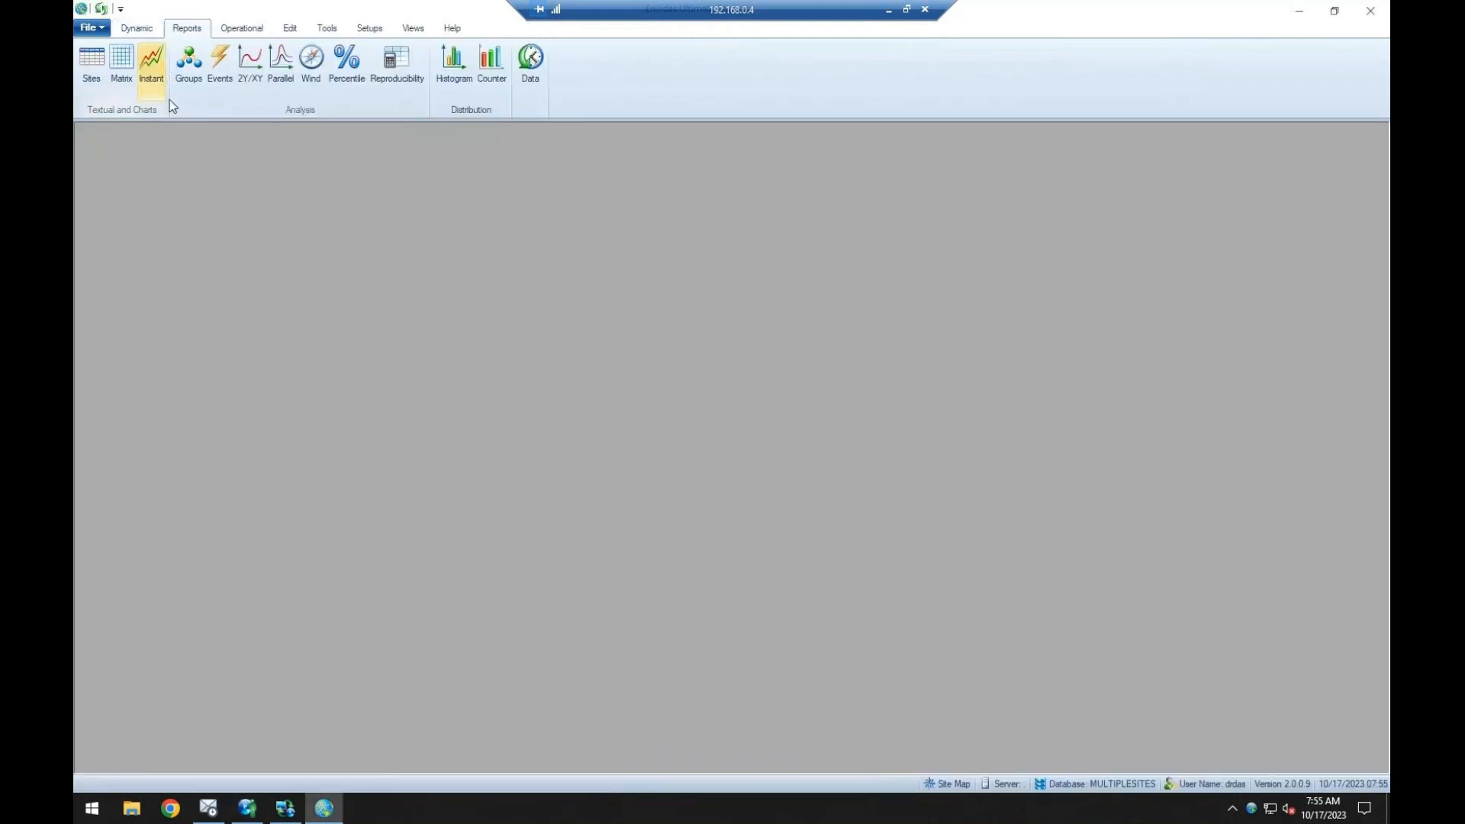
Compare the Group Report options with the channel list of the Site Report, cancelling each dialog.
left_click(188, 62)
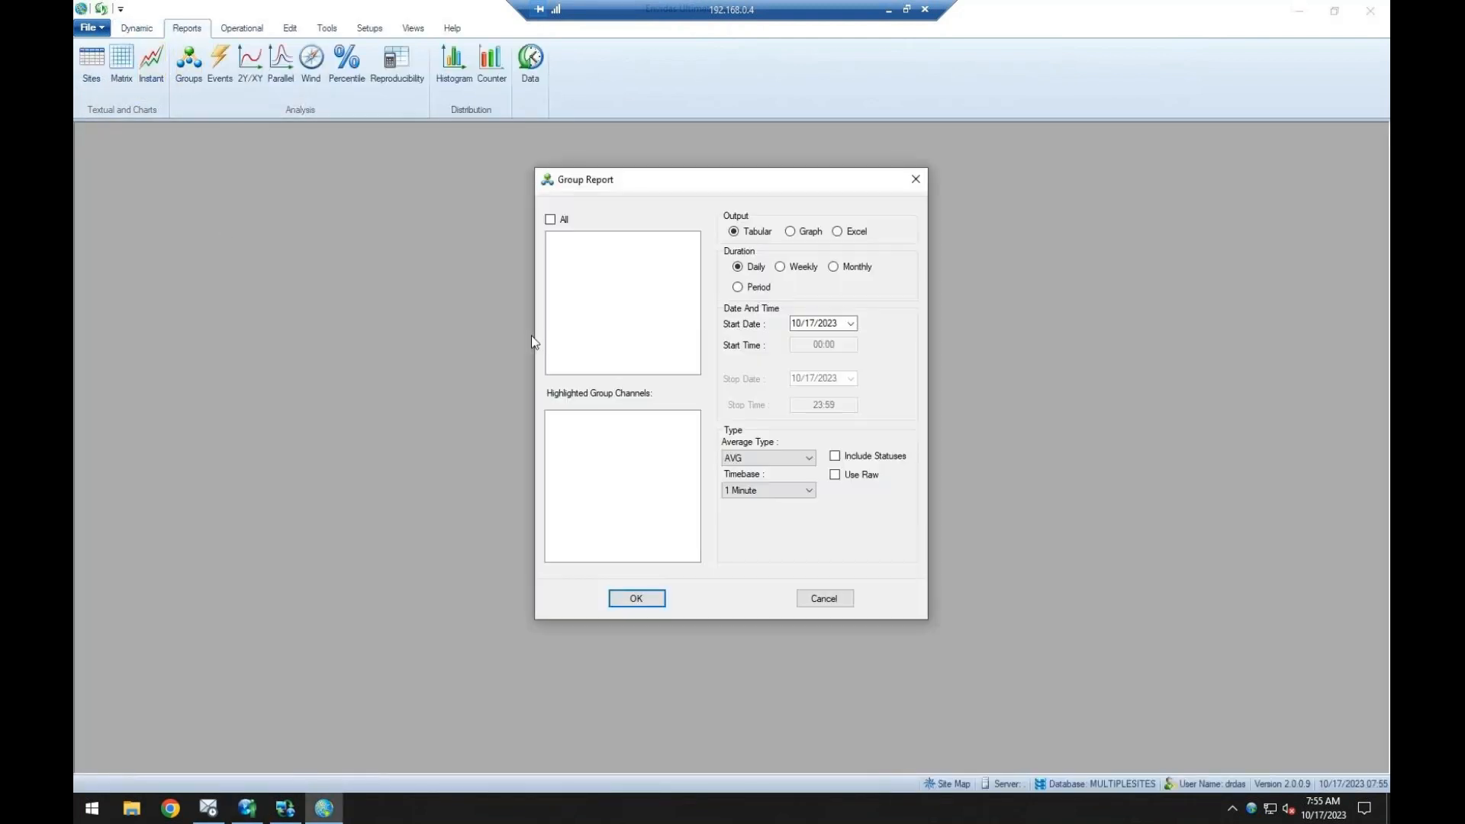
left_click(823, 599)
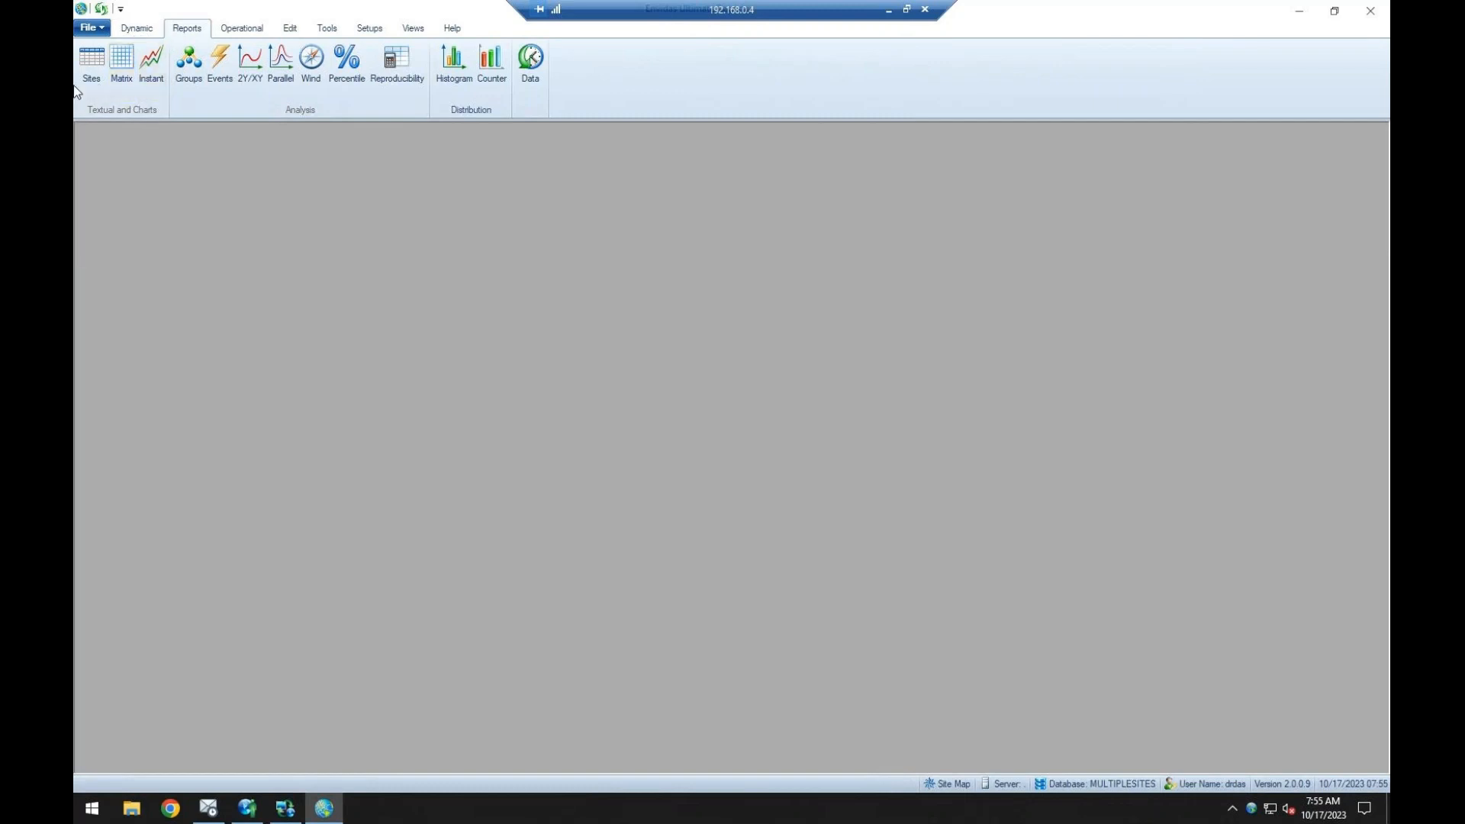
left_click(90, 68)
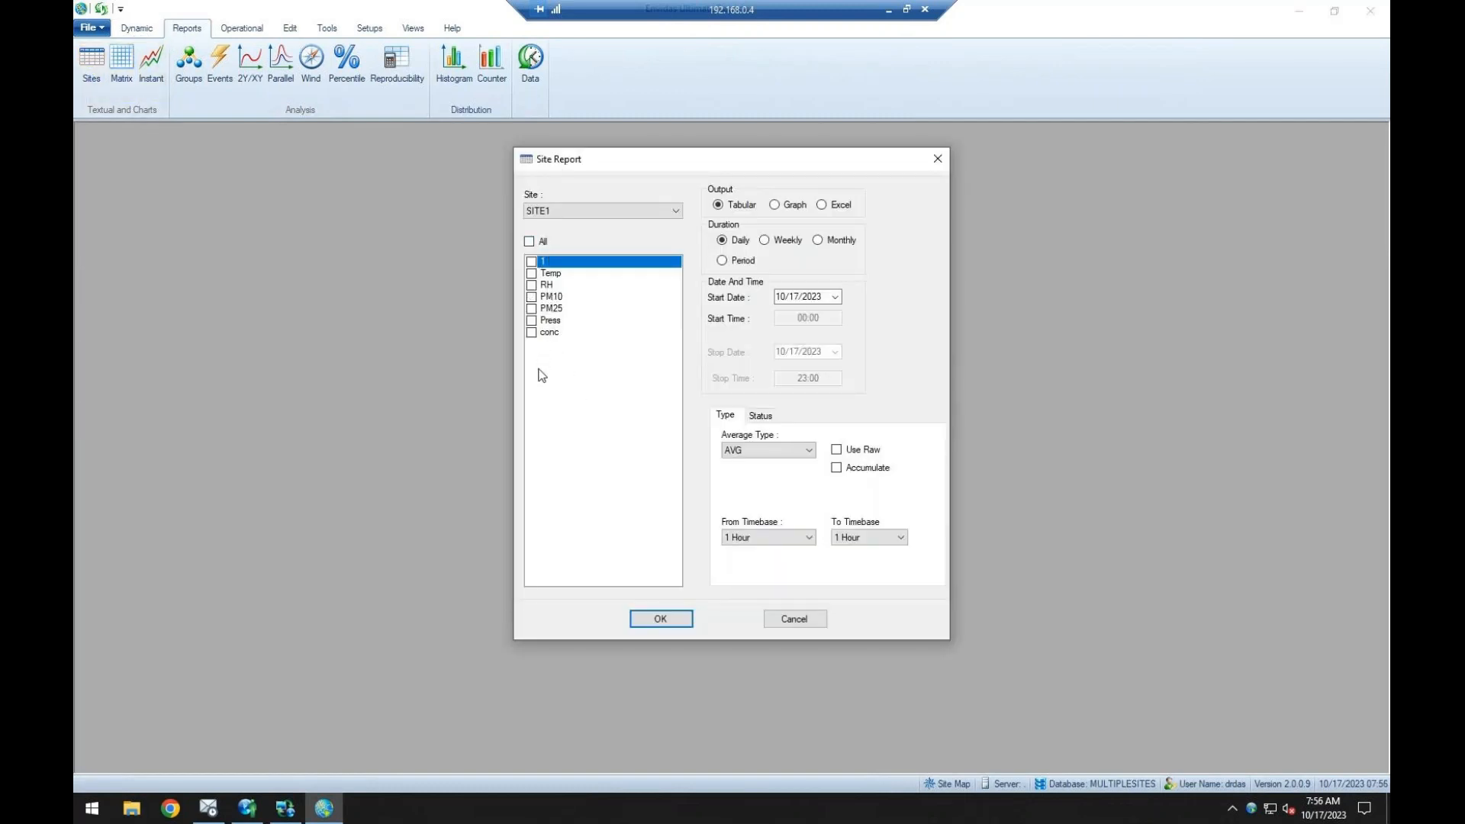
left_click(801, 622)
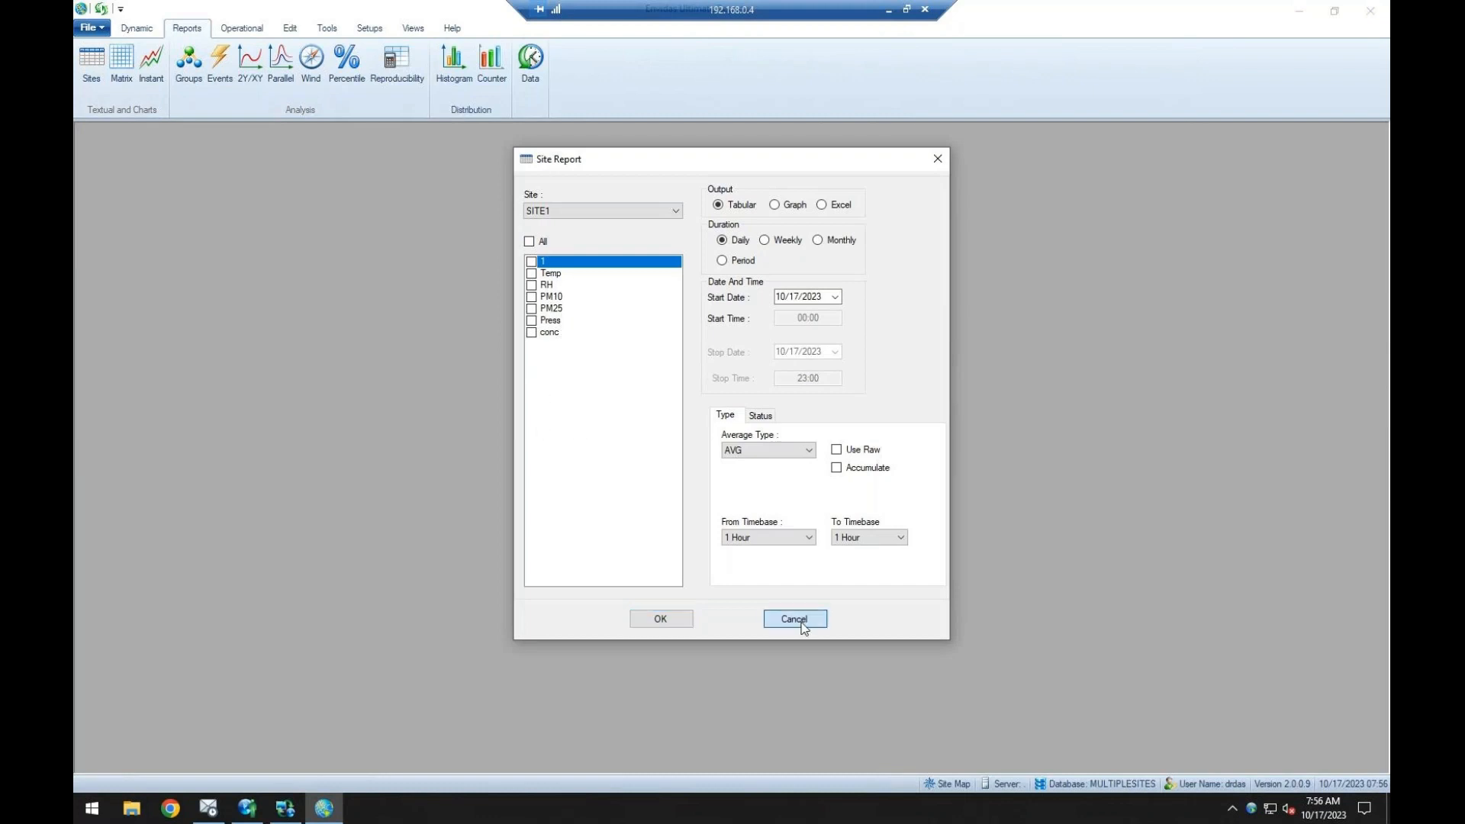
left_click(189, 65)
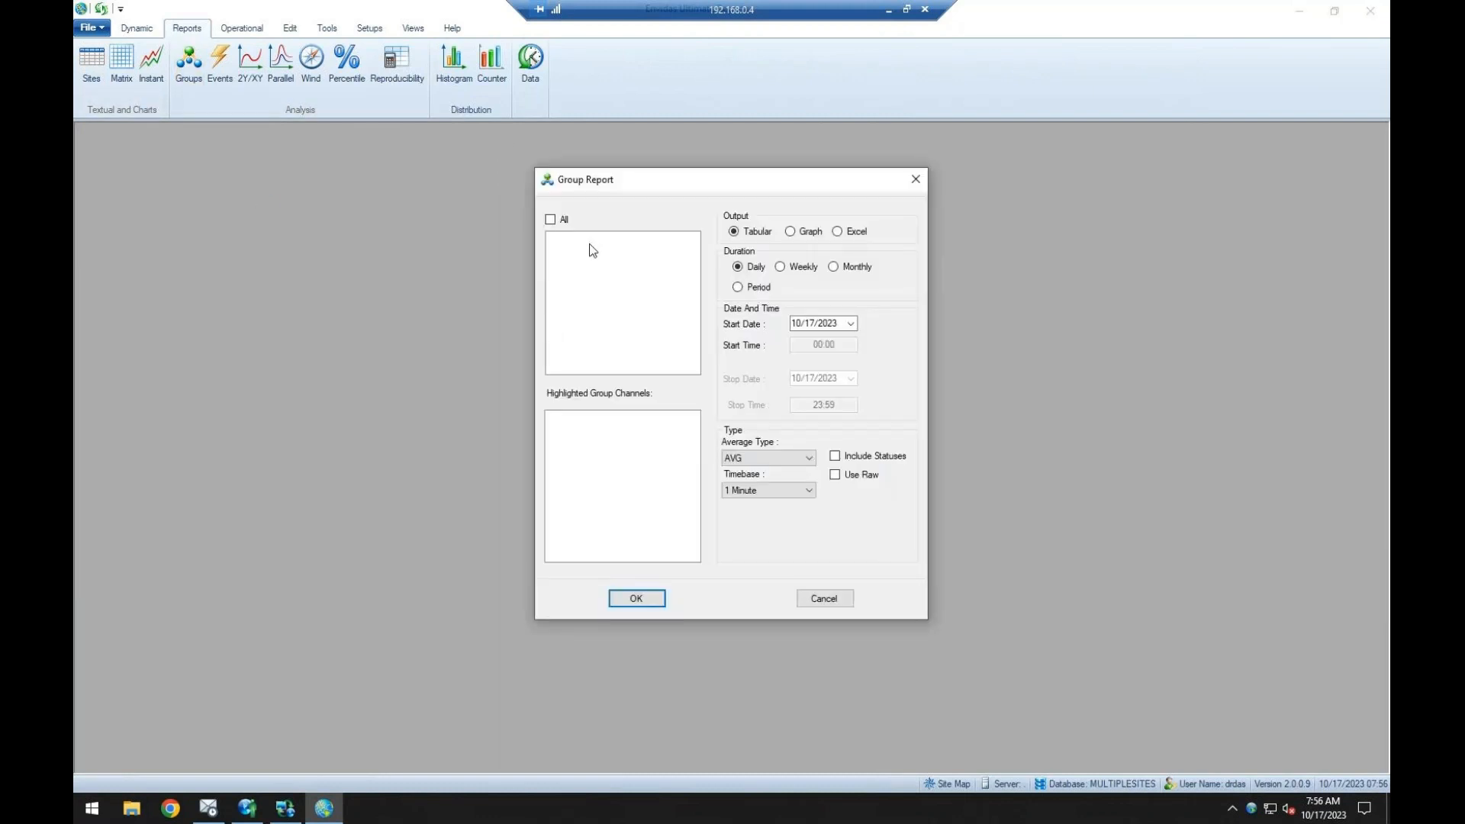
left_click(818, 603)
Look at the Events Report options for the PM25 channel and its threshold value, and cancel the dialog.
left_click(220, 61)
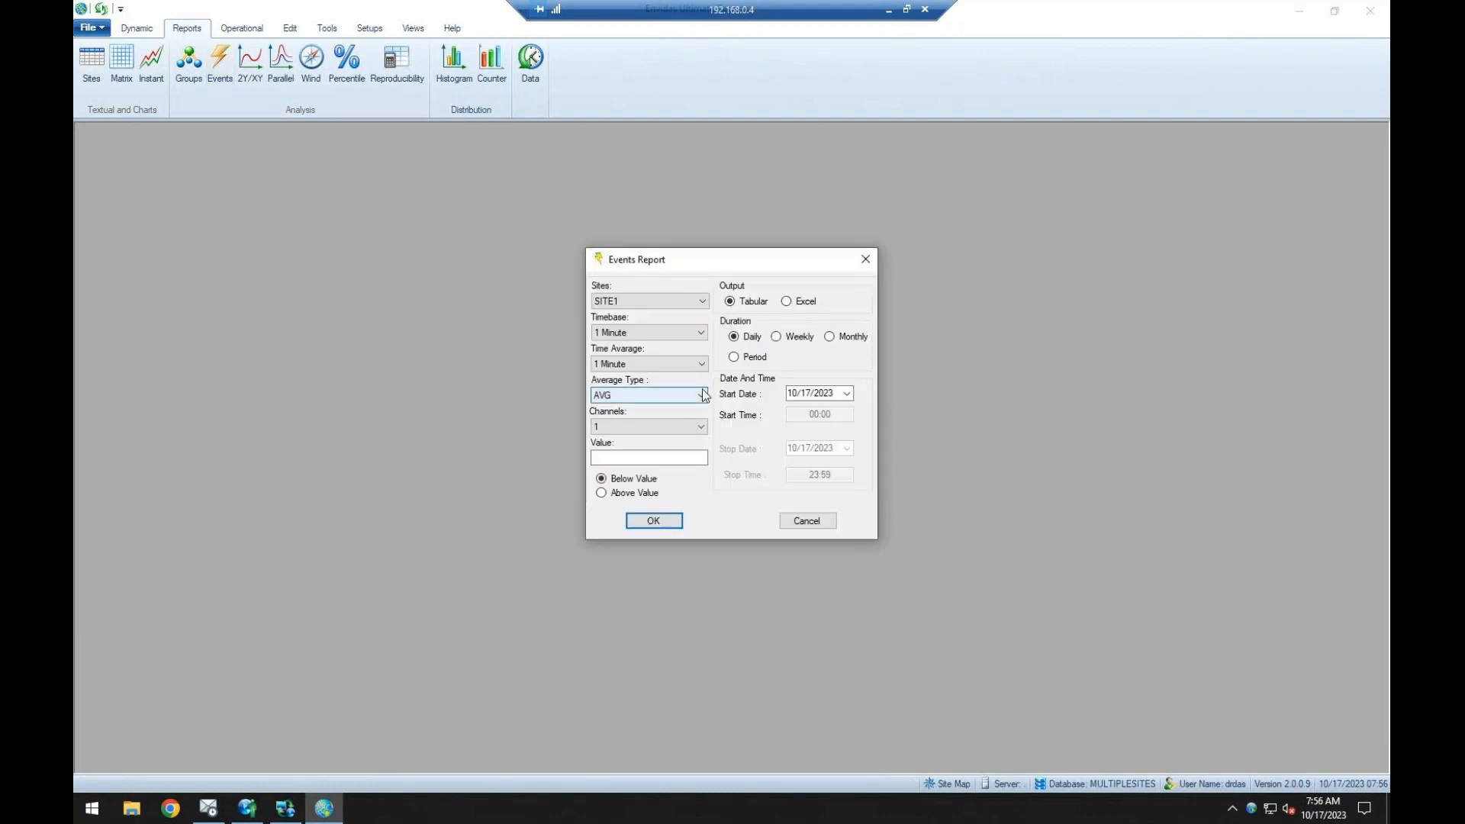
left_click(667, 429)
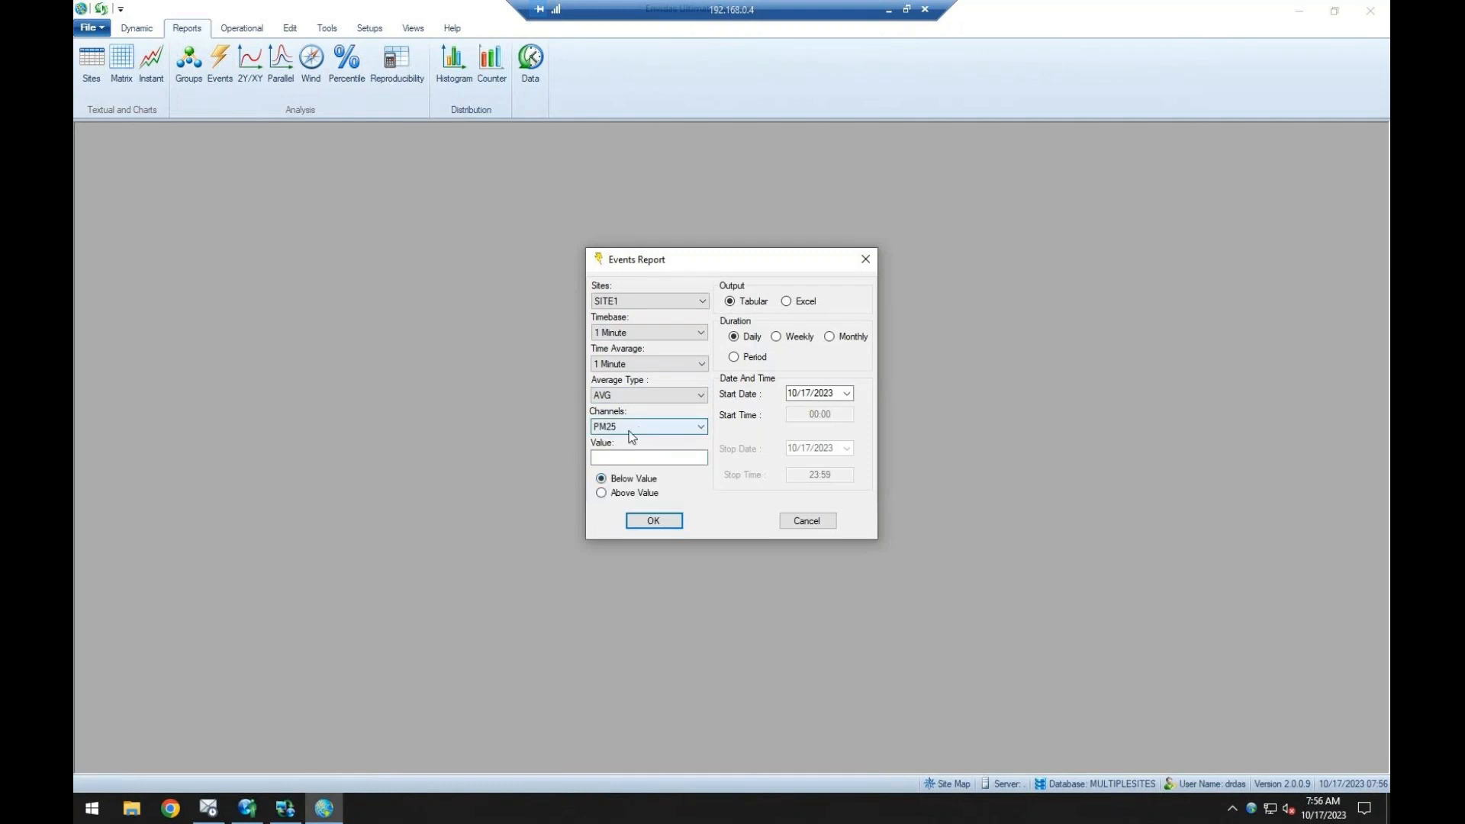
left_click(665, 458)
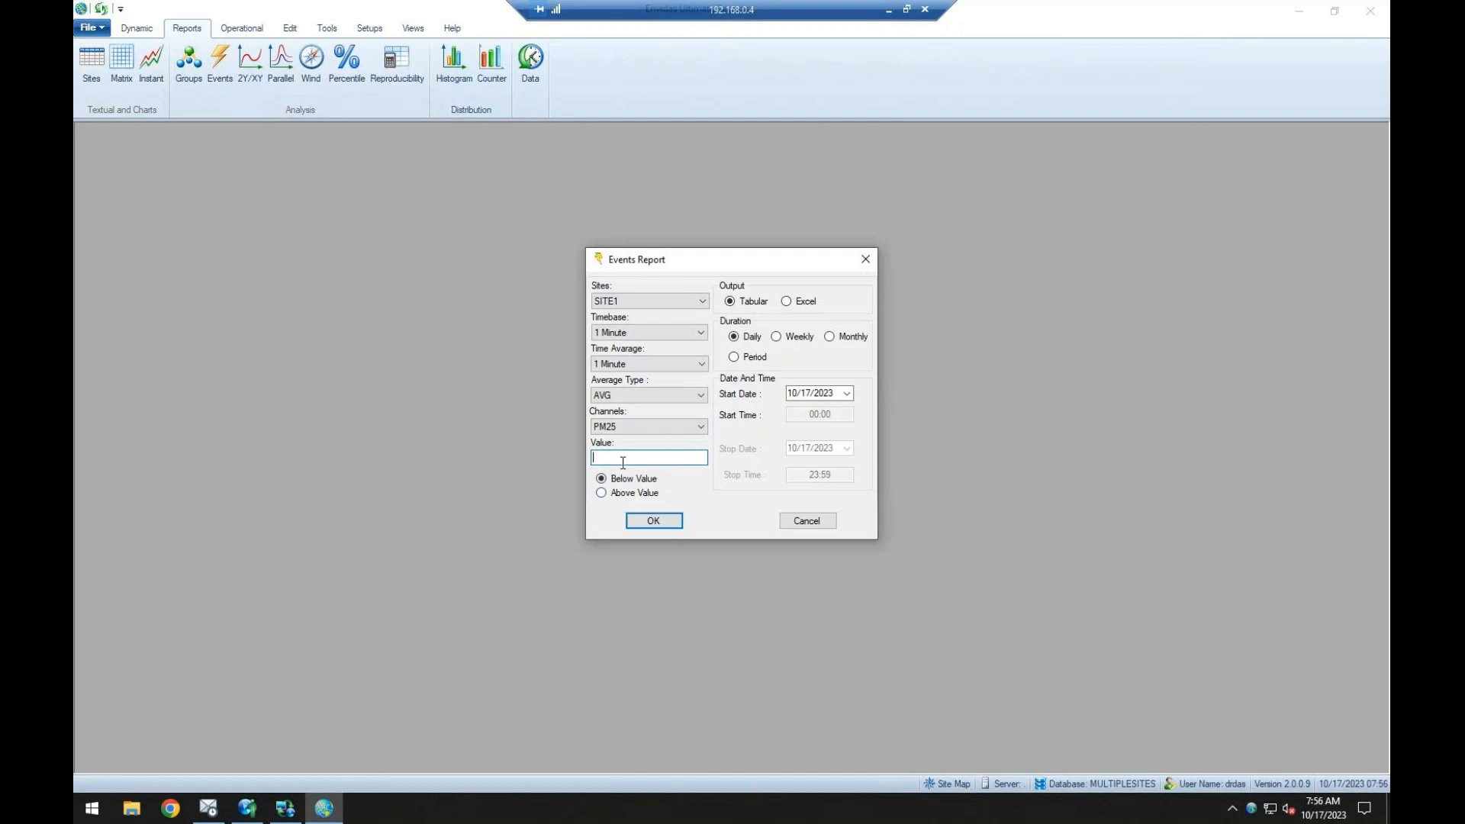
left_click(789, 520)
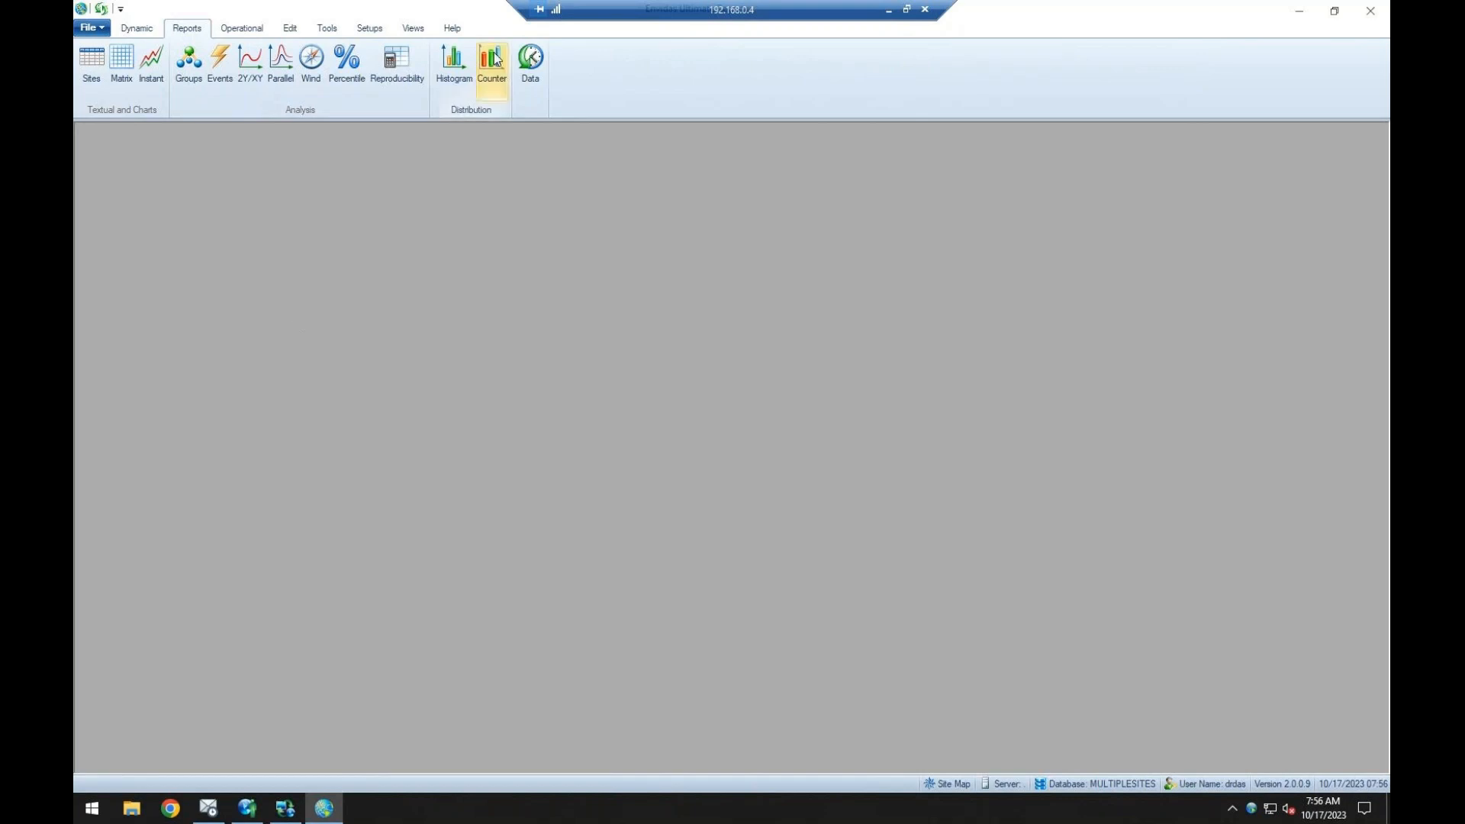
Look at the options of the XY/2Y Report and the Parallel Report, cancelling each dialog.
left_click(252, 69)
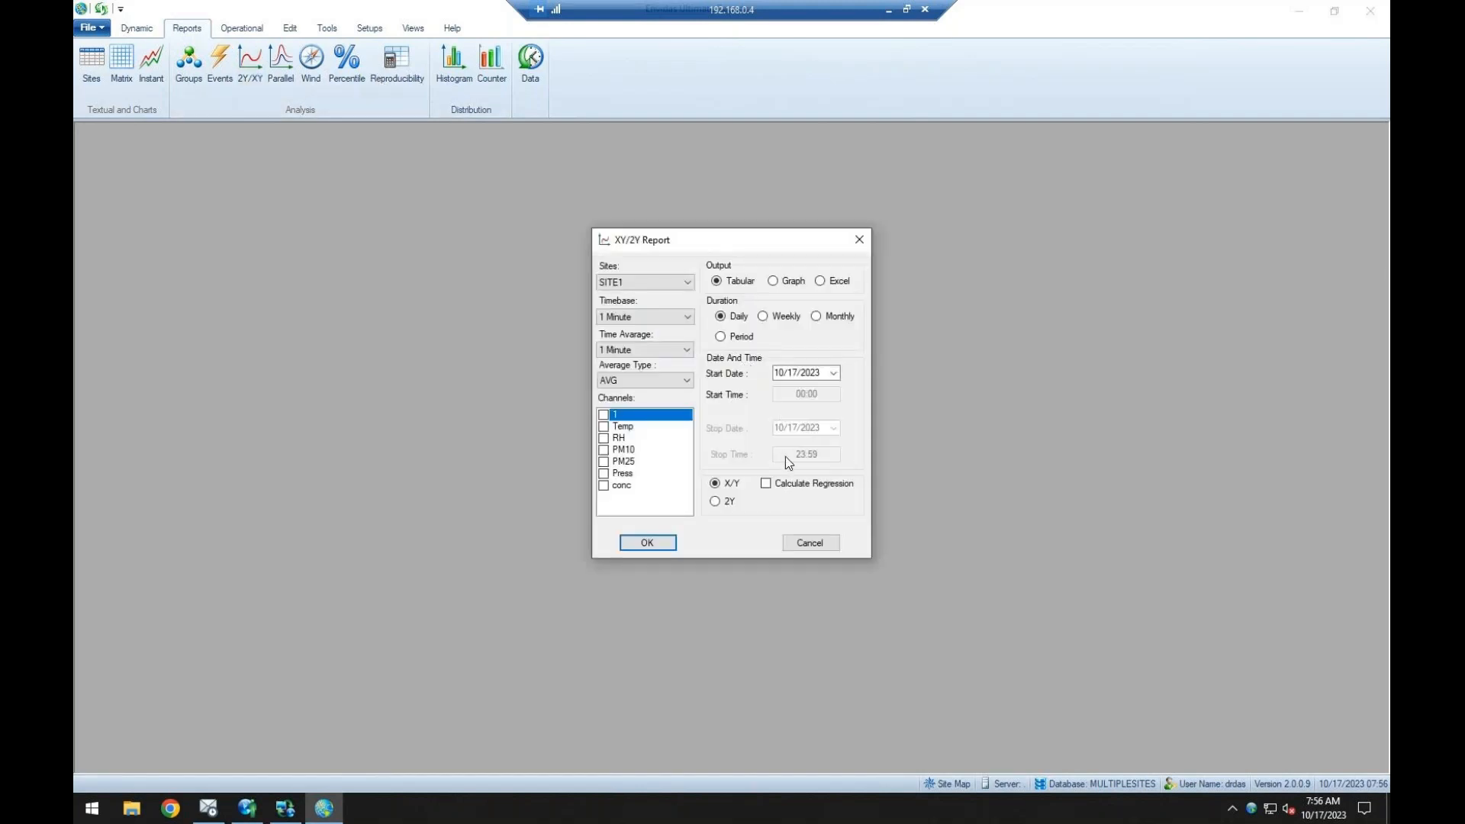
left_click(807, 543)
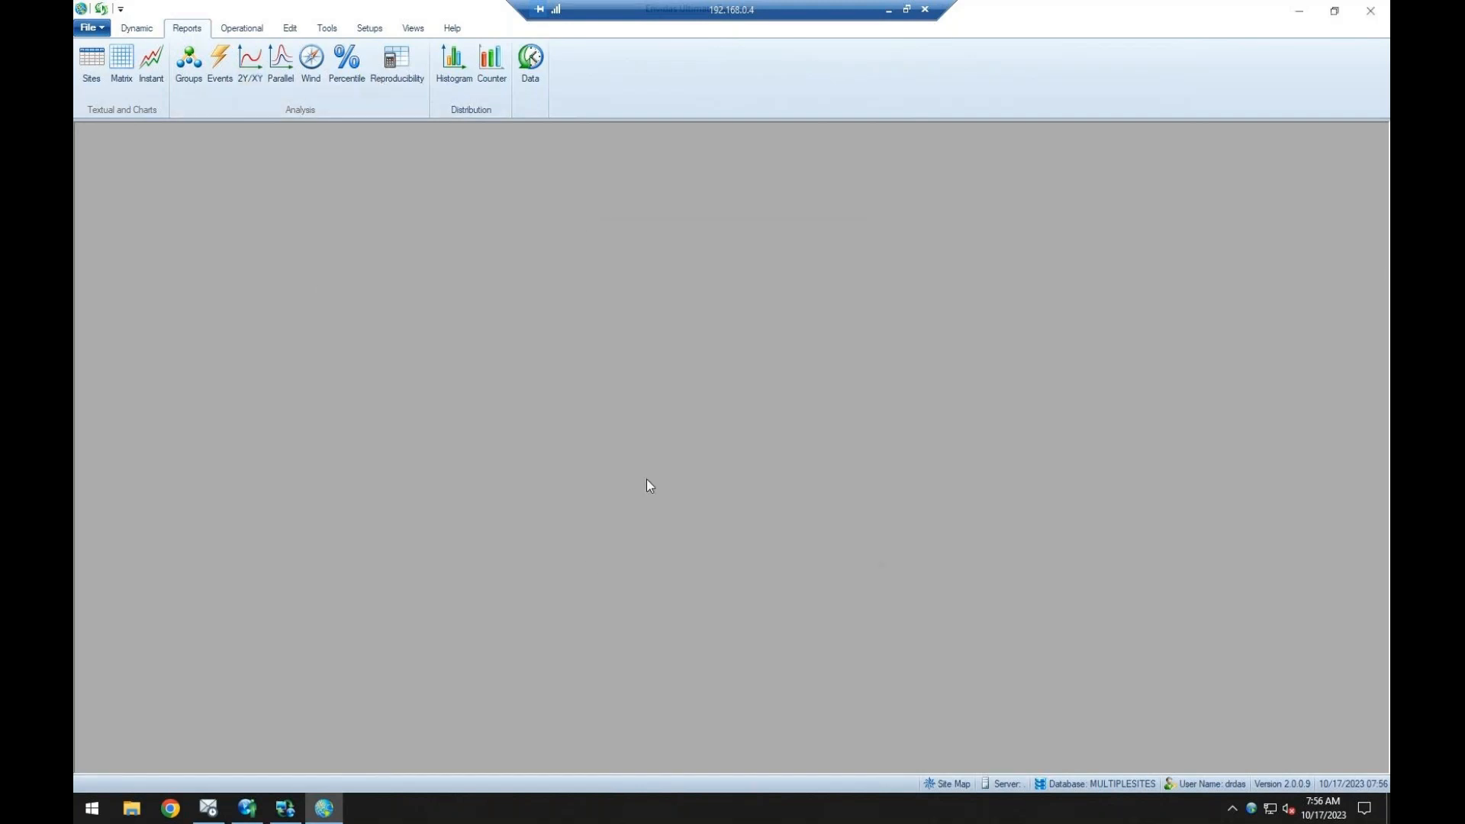
left_click(290, 79)
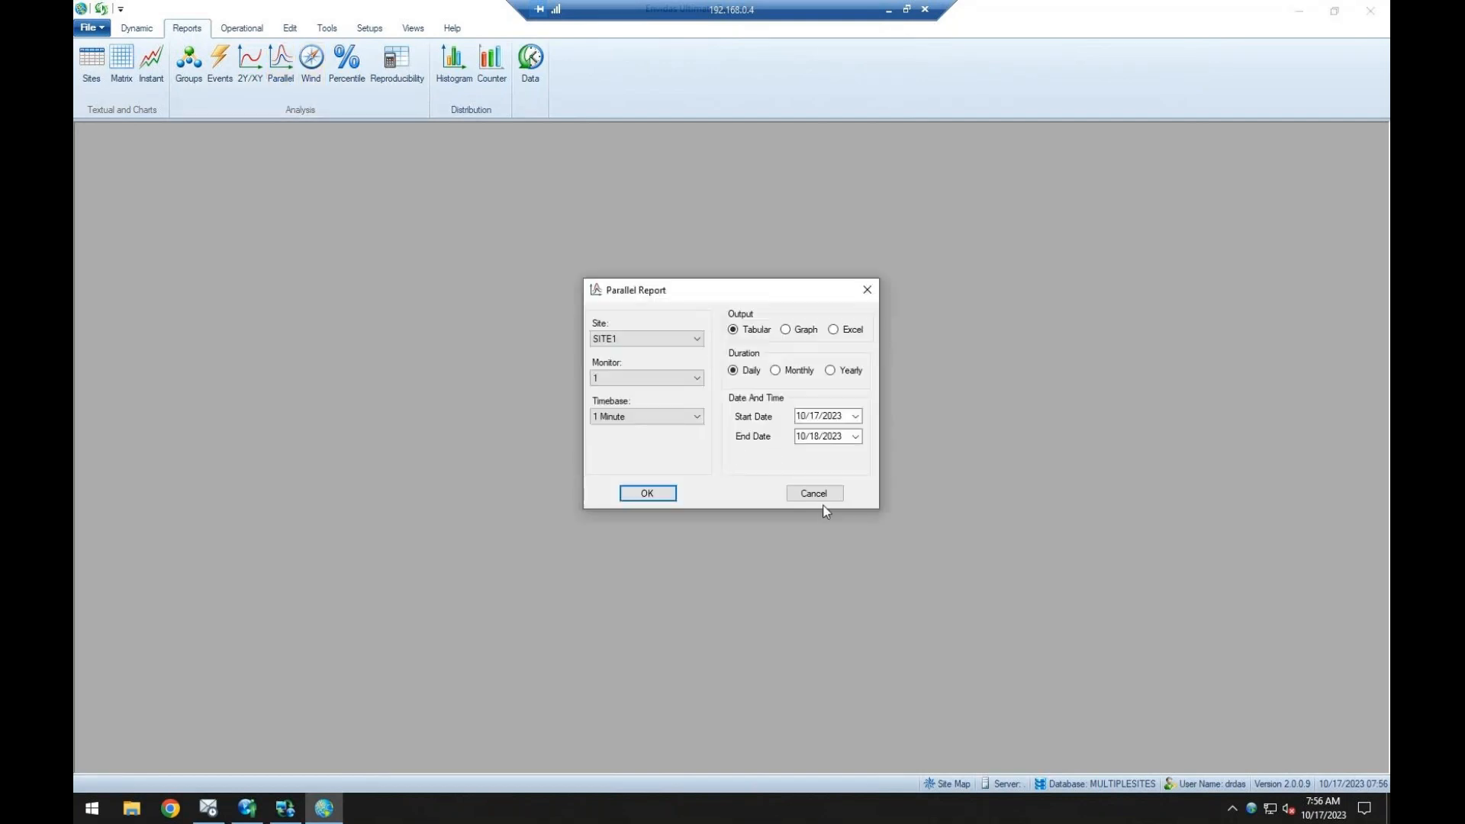
left_click(813, 494)
Examine the Wind Report options and its available wind report types, and cancel the dialog.
left_click(314, 77)
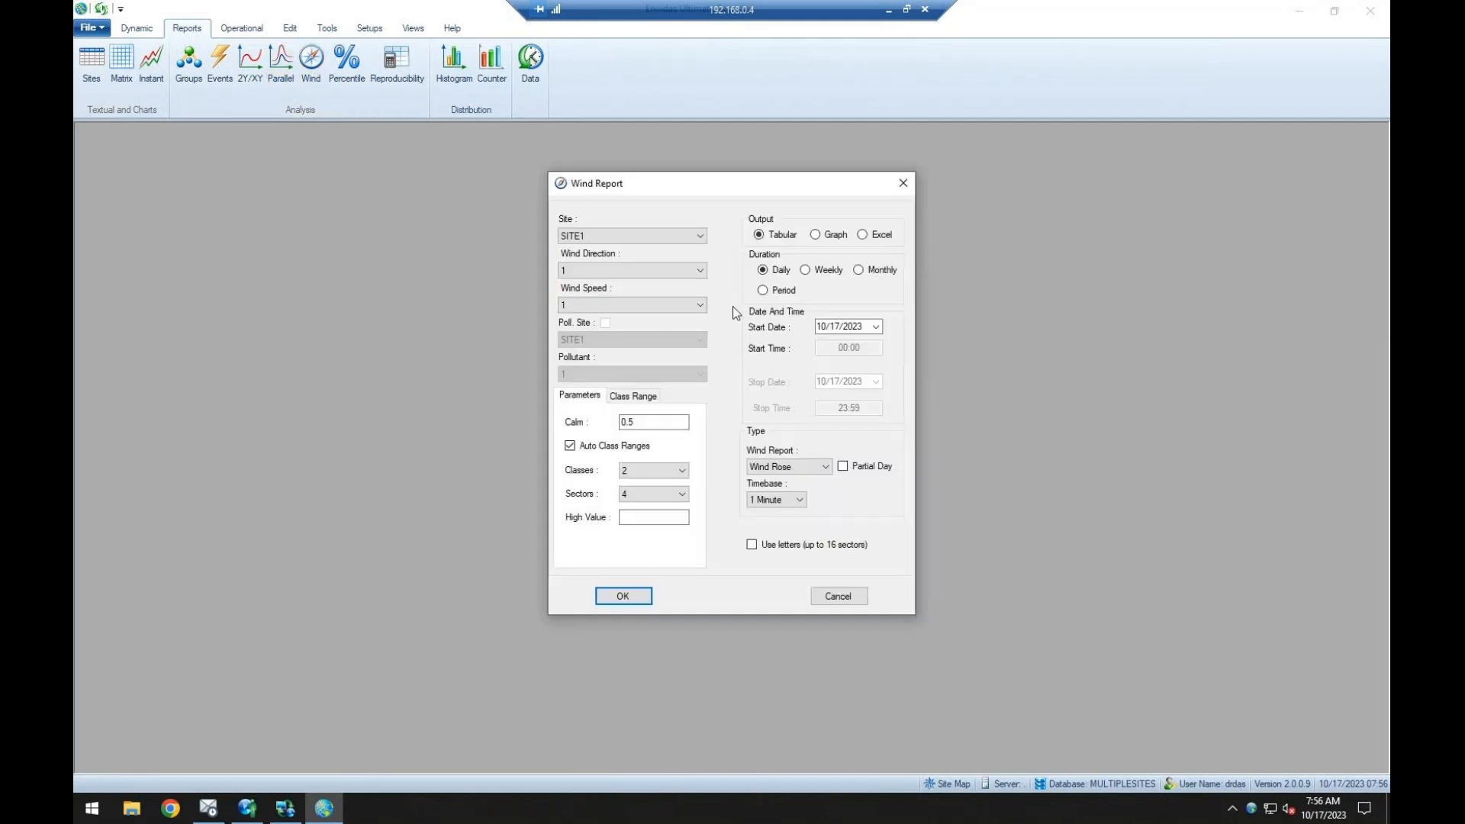
left_click(801, 467)
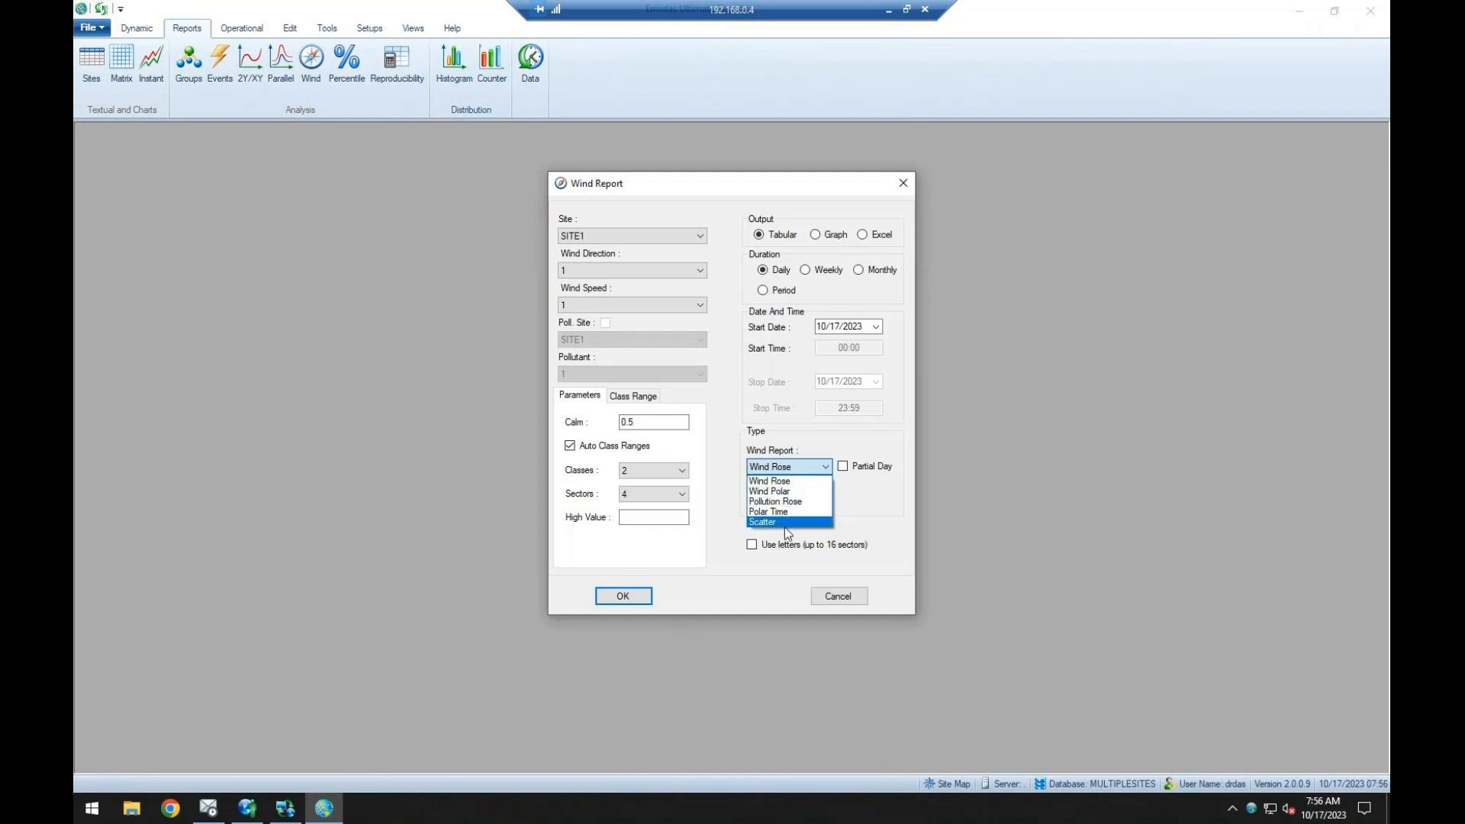
left_click(824, 599)
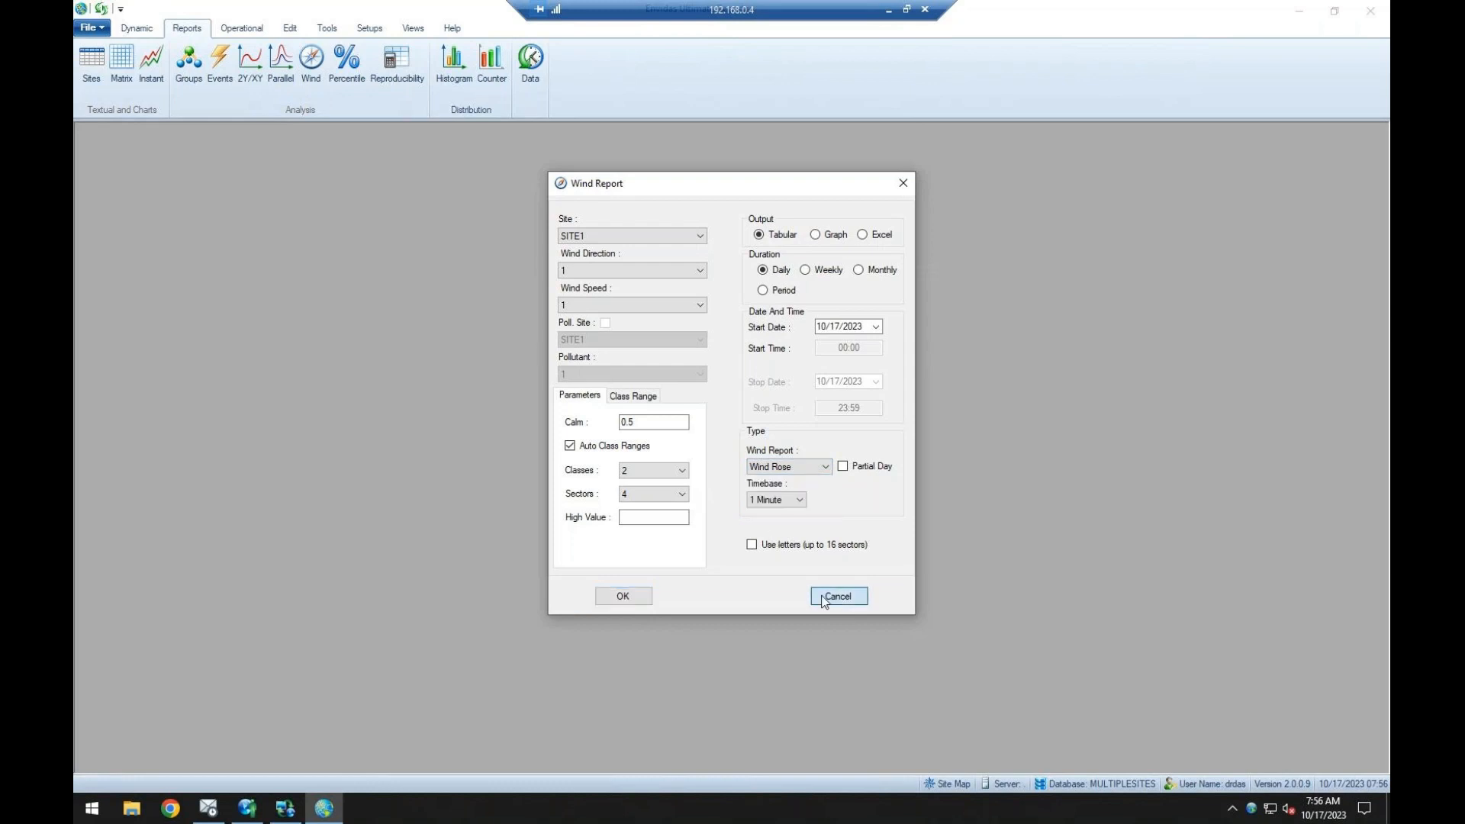
left_click(838, 596)
Look at the options of the Percentile Report and the Histogram Report, closing each without running it.
left_click(346, 61)
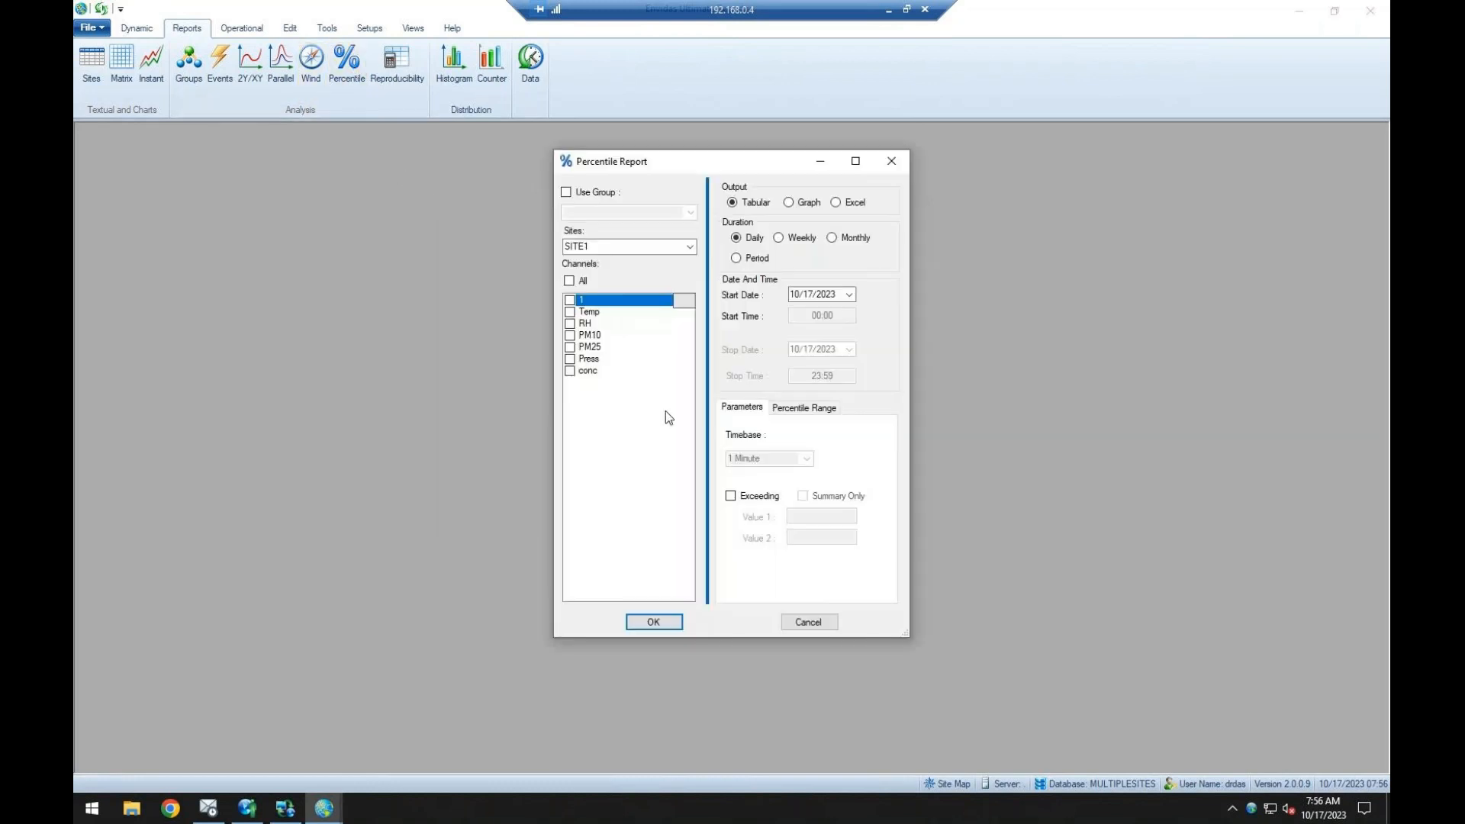
left_click(891, 161)
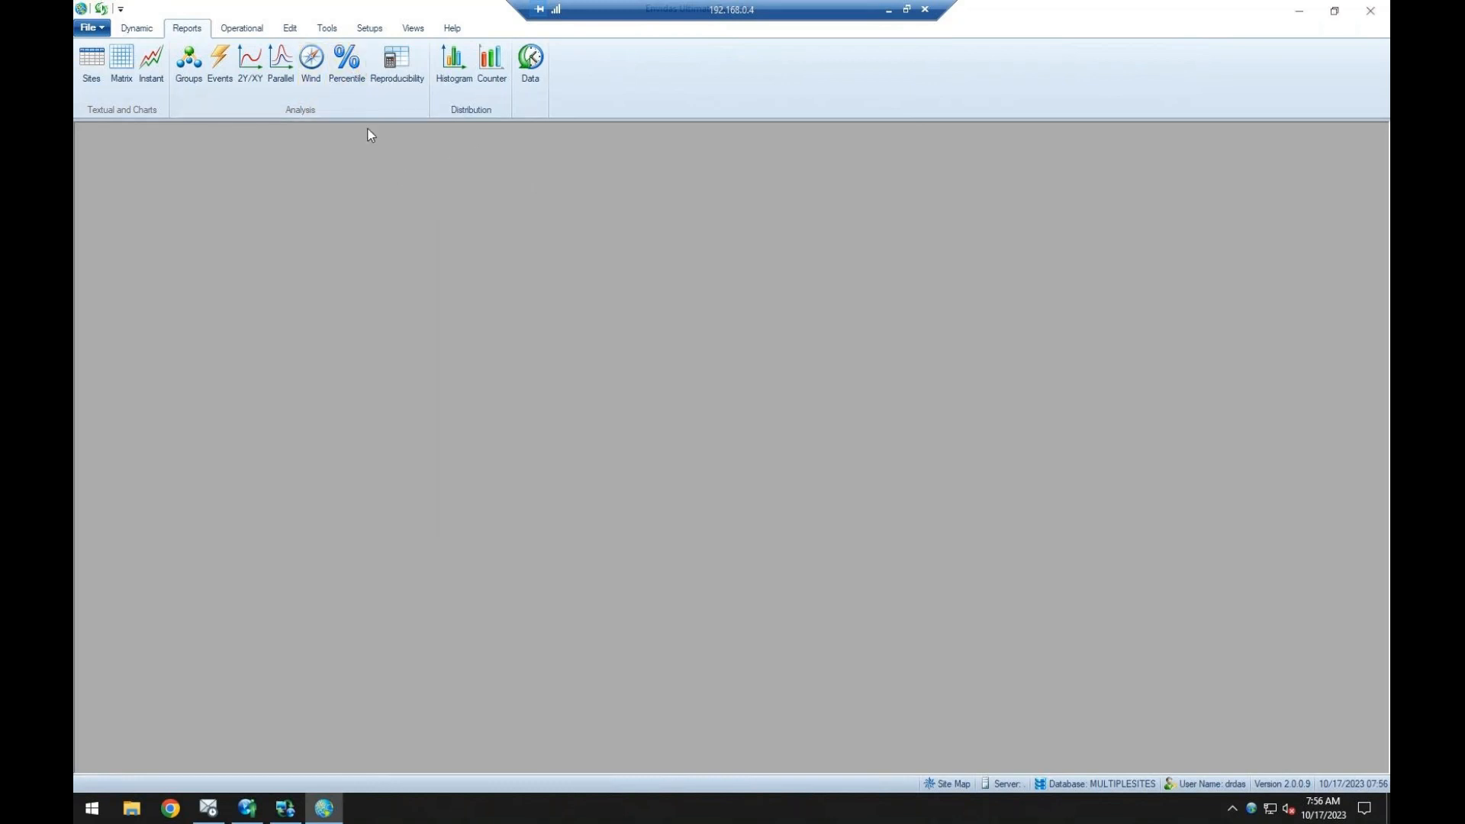
left_click(453, 63)
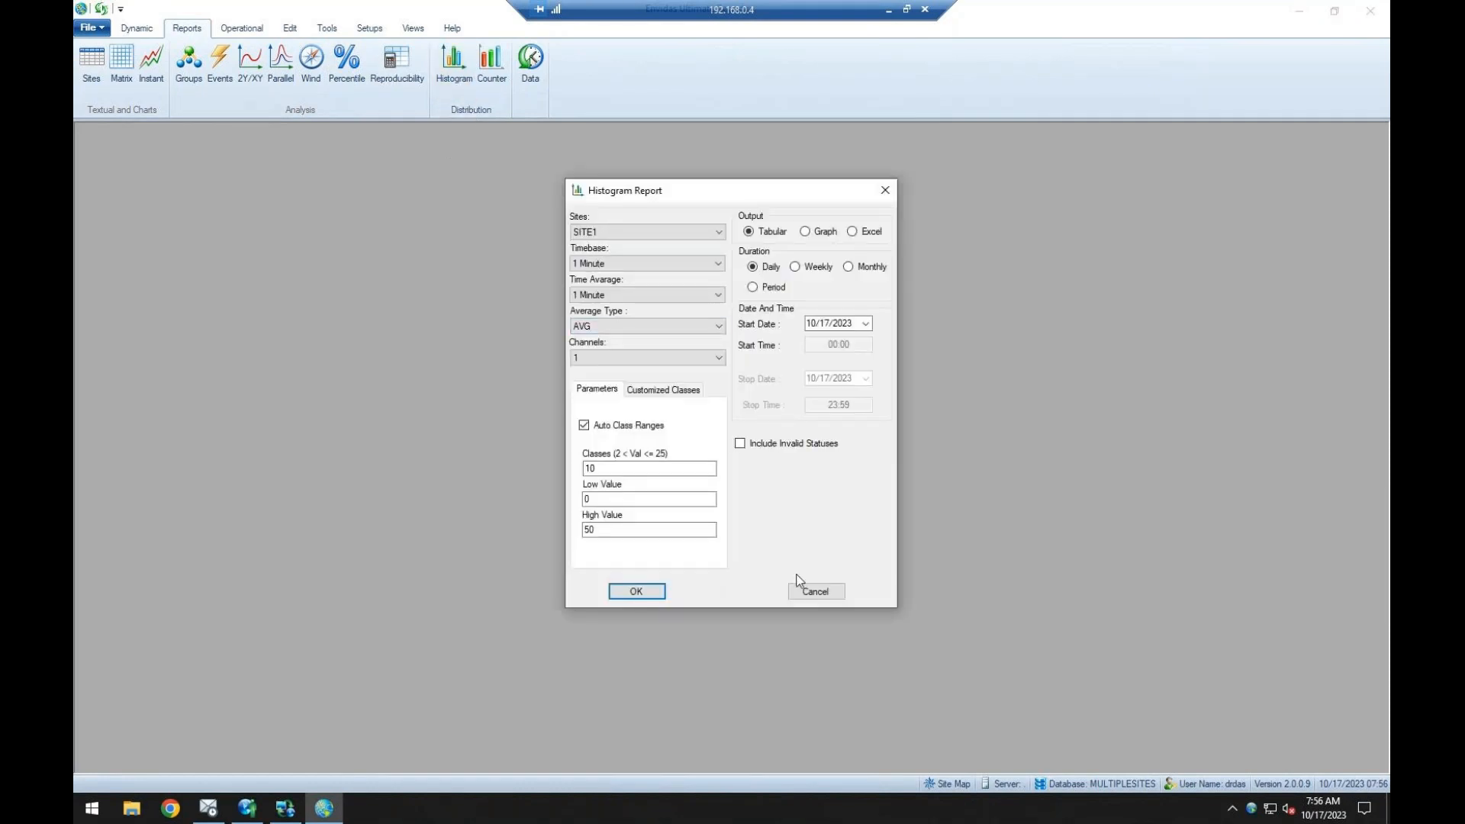
left_click(805, 594)
Look at the Counter Report, dismissing its message, and close it without running the report.
left_click(492, 61)
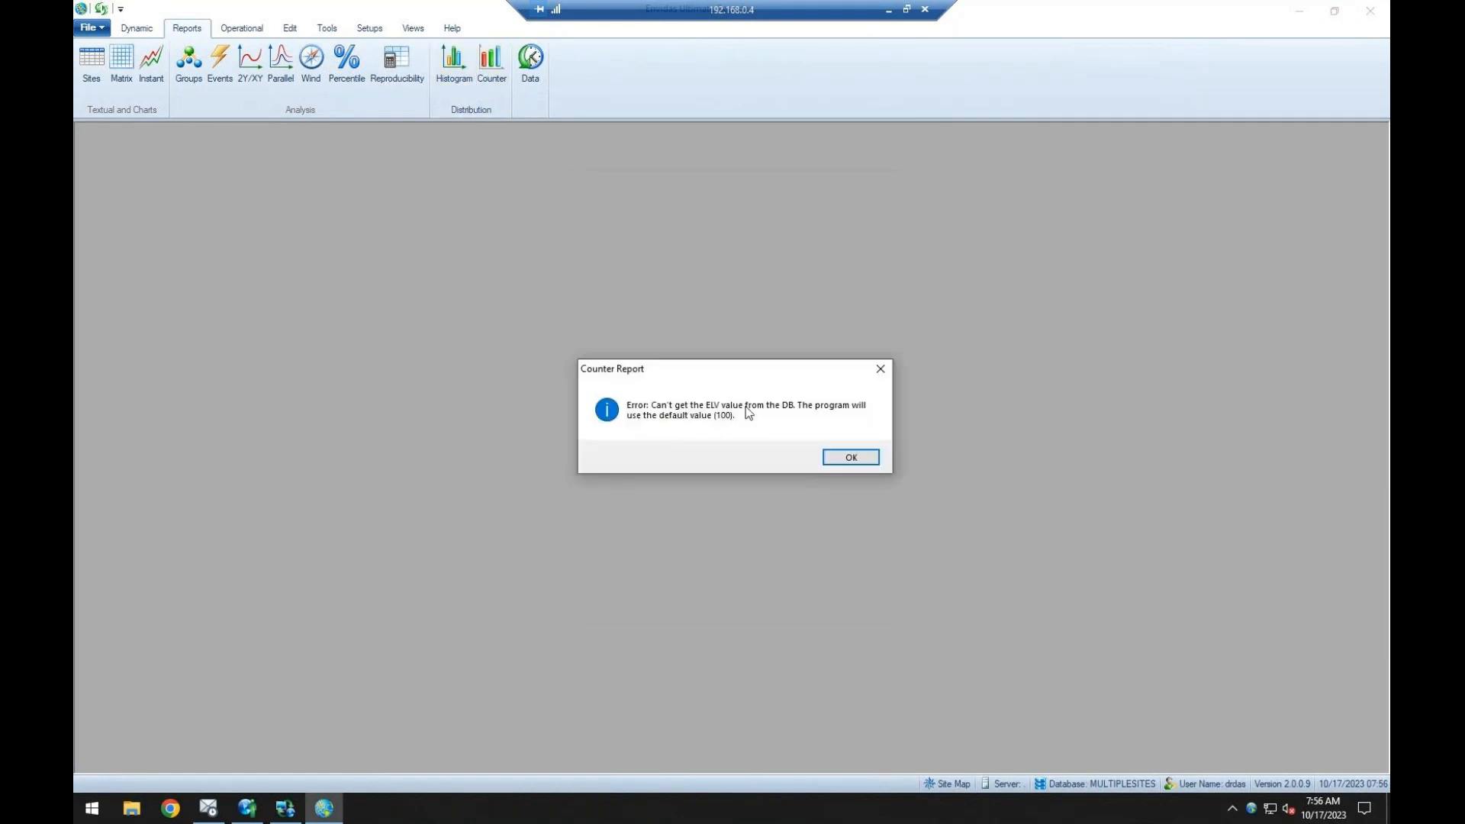
left_click(838, 458)
left_click(889, 187)
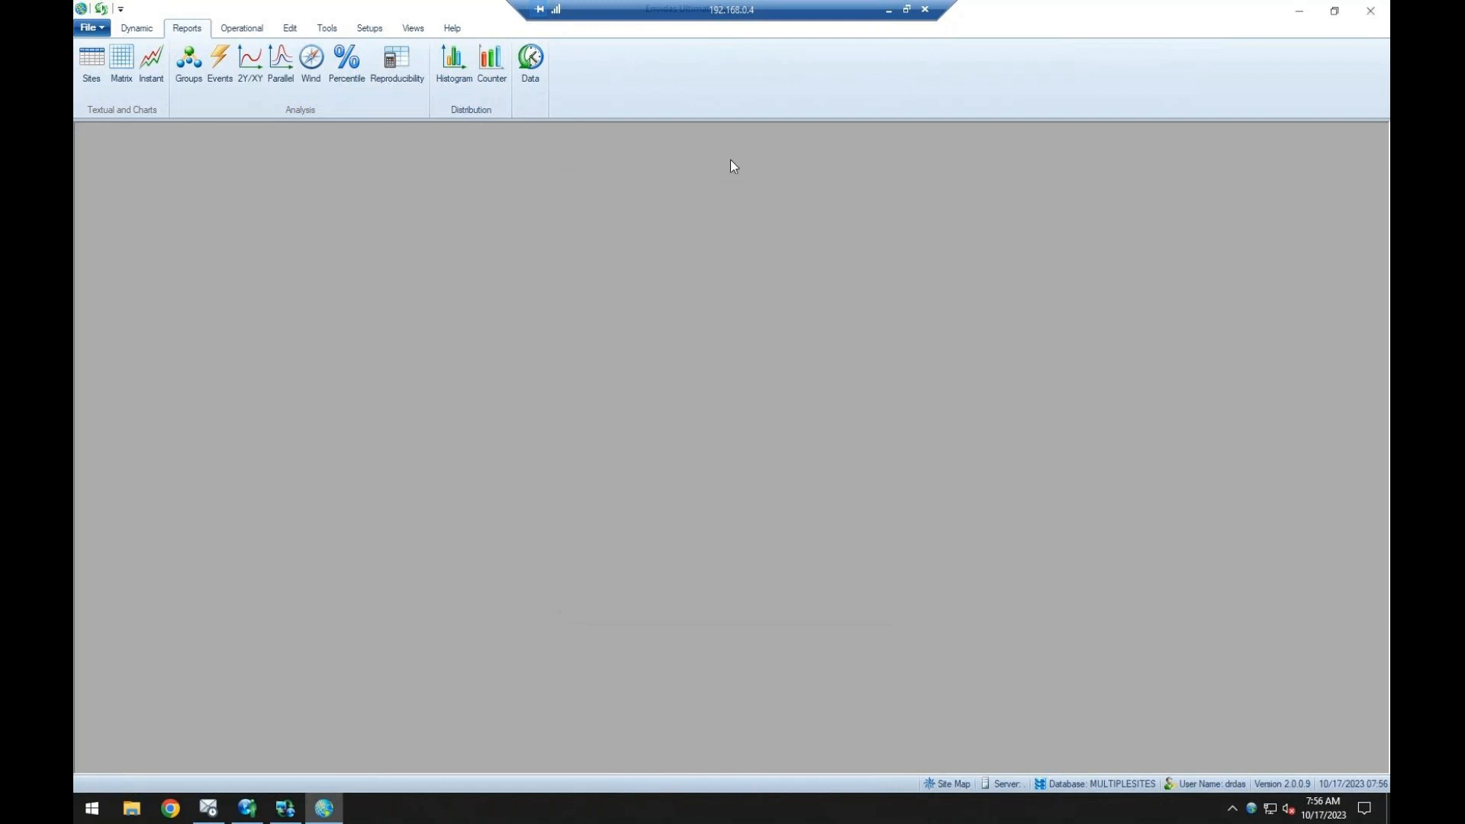
Bring up the Edit History options for the site's data and reposition the dialog.
left_click(532, 61)
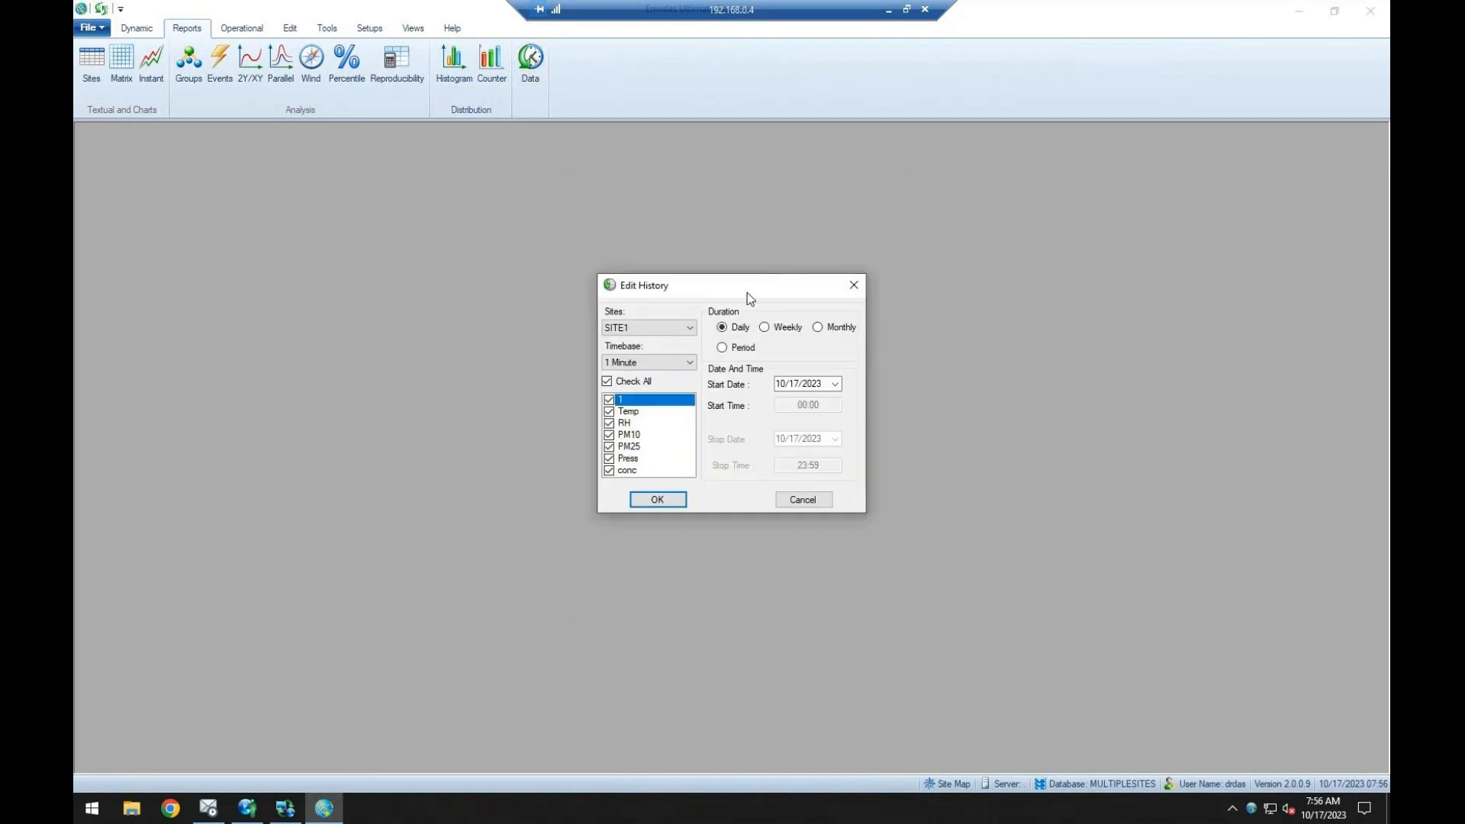
left_click_drag(748, 291, 785, 284)
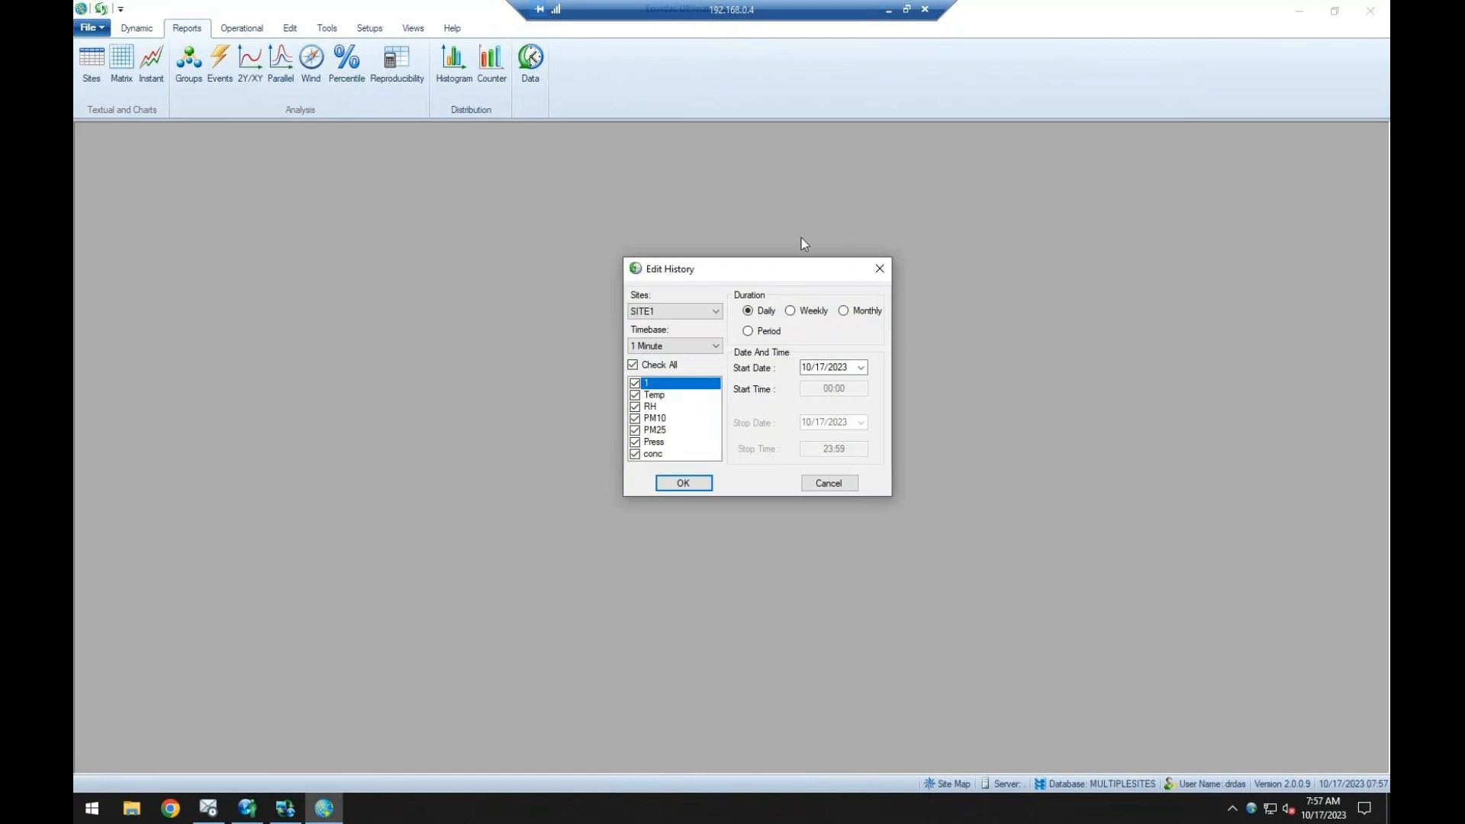
Close the Edit History dialog and look through the report types offered for the operational Calibration Report.
left_click(882, 268)
left_click(242, 28)
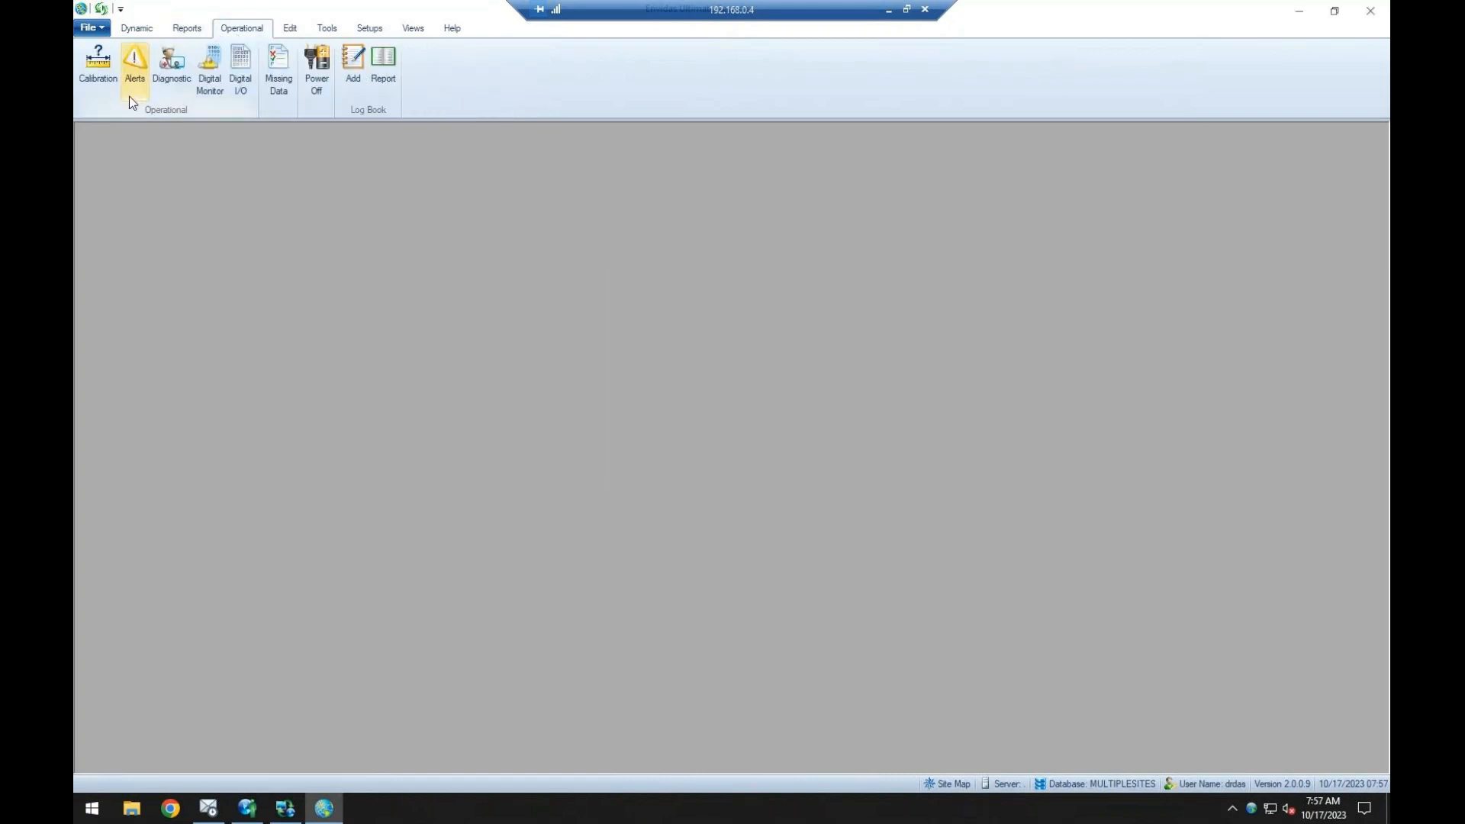
left_click(103, 91)
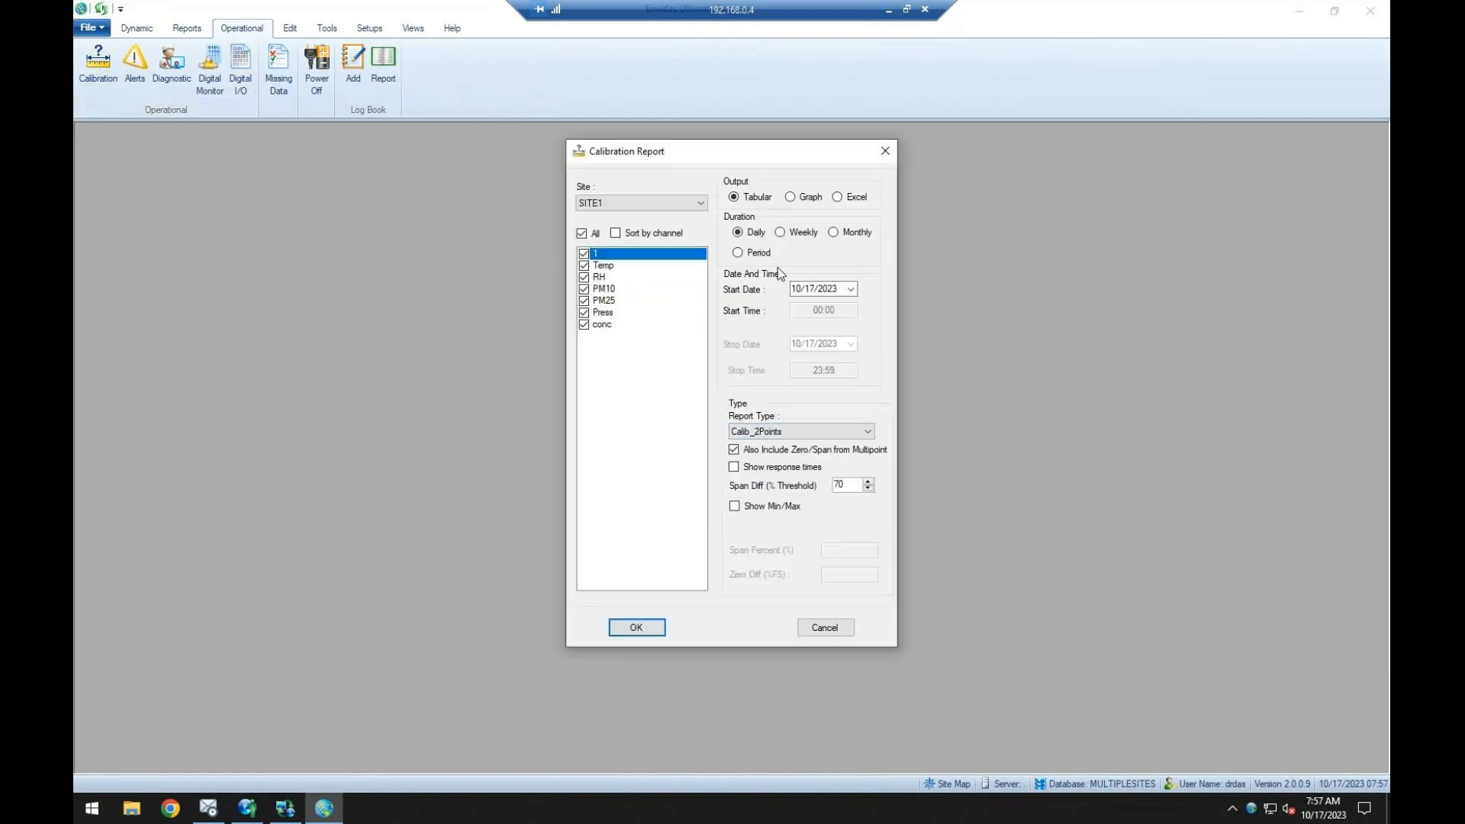
left_click(827, 432)
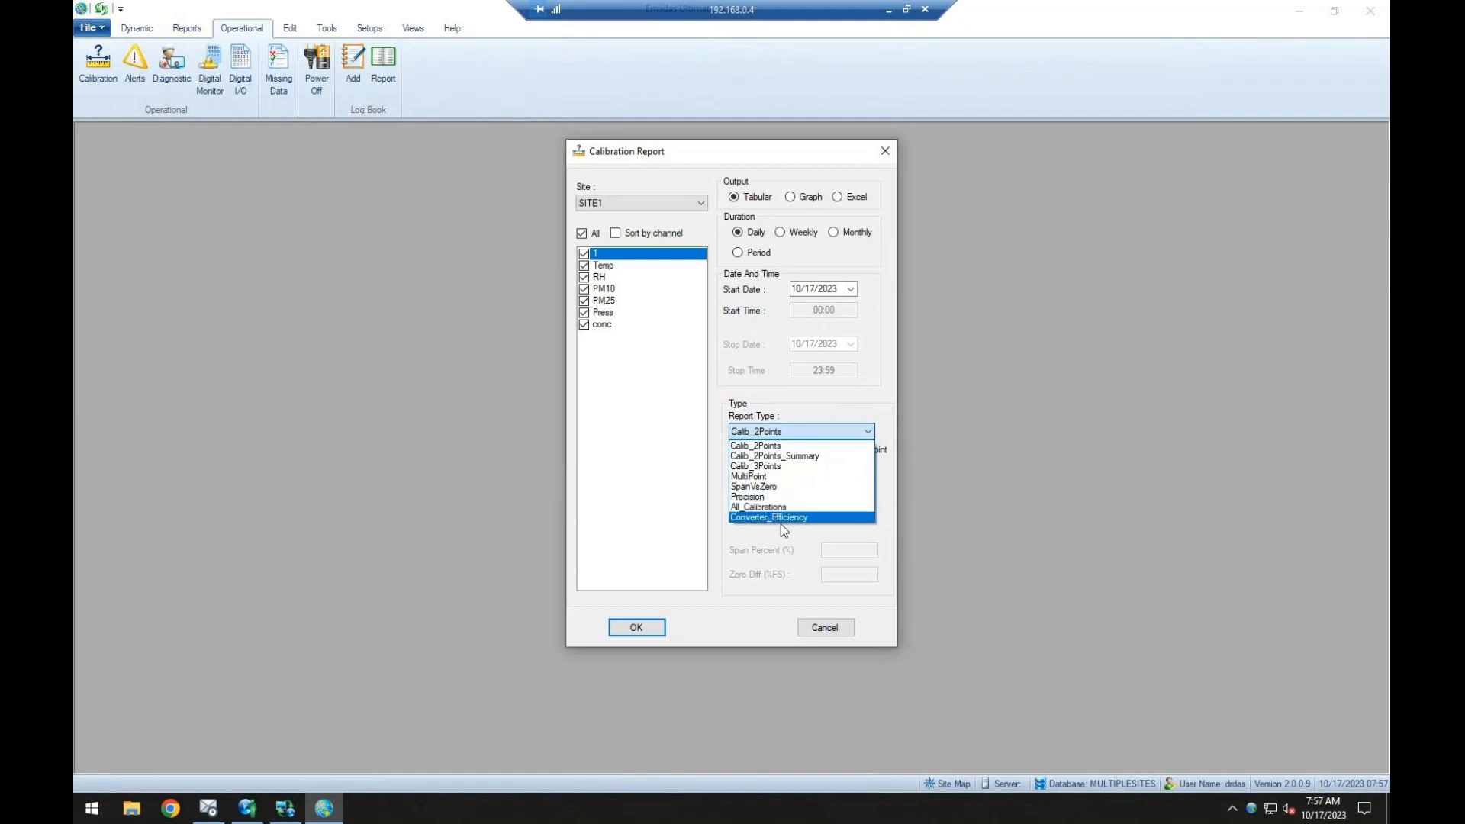
left_click(808, 340)
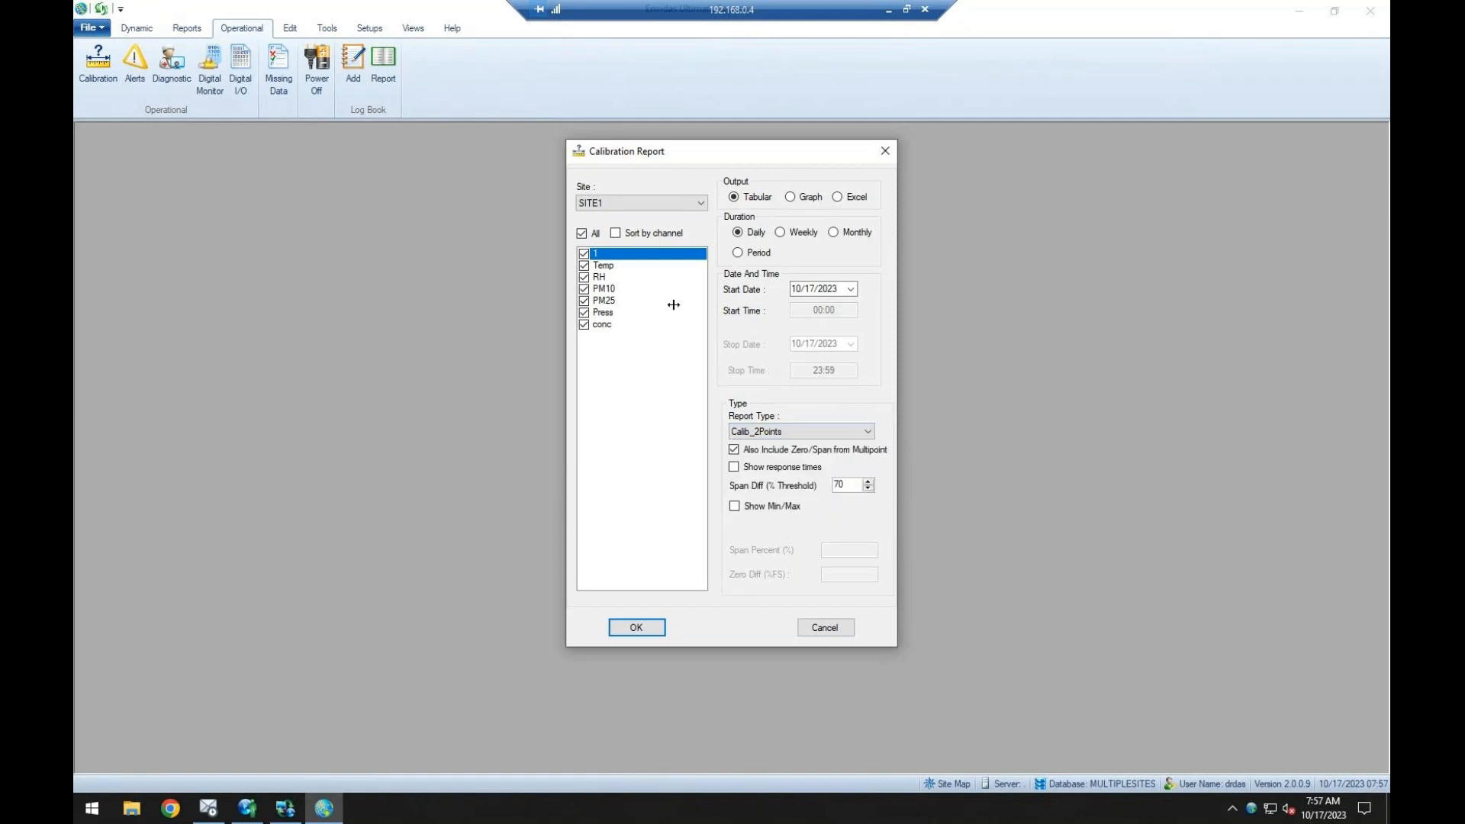
Deselect all channels in the Calibration Report, look at the options of its MultiPoint report type, and cancel without running it.
left_click(581, 234)
left_click(832, 432)
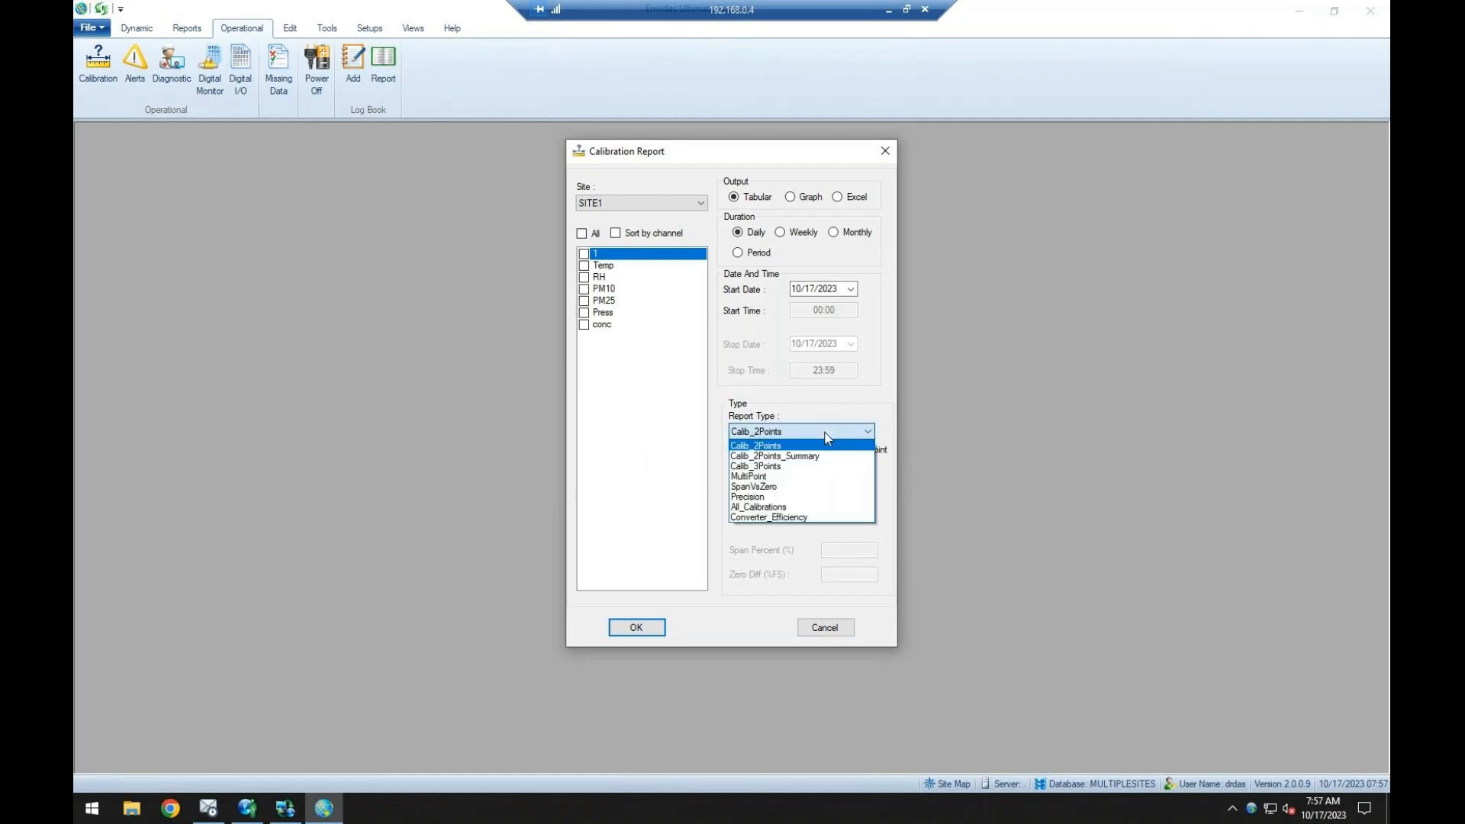
left_click(783, 444)
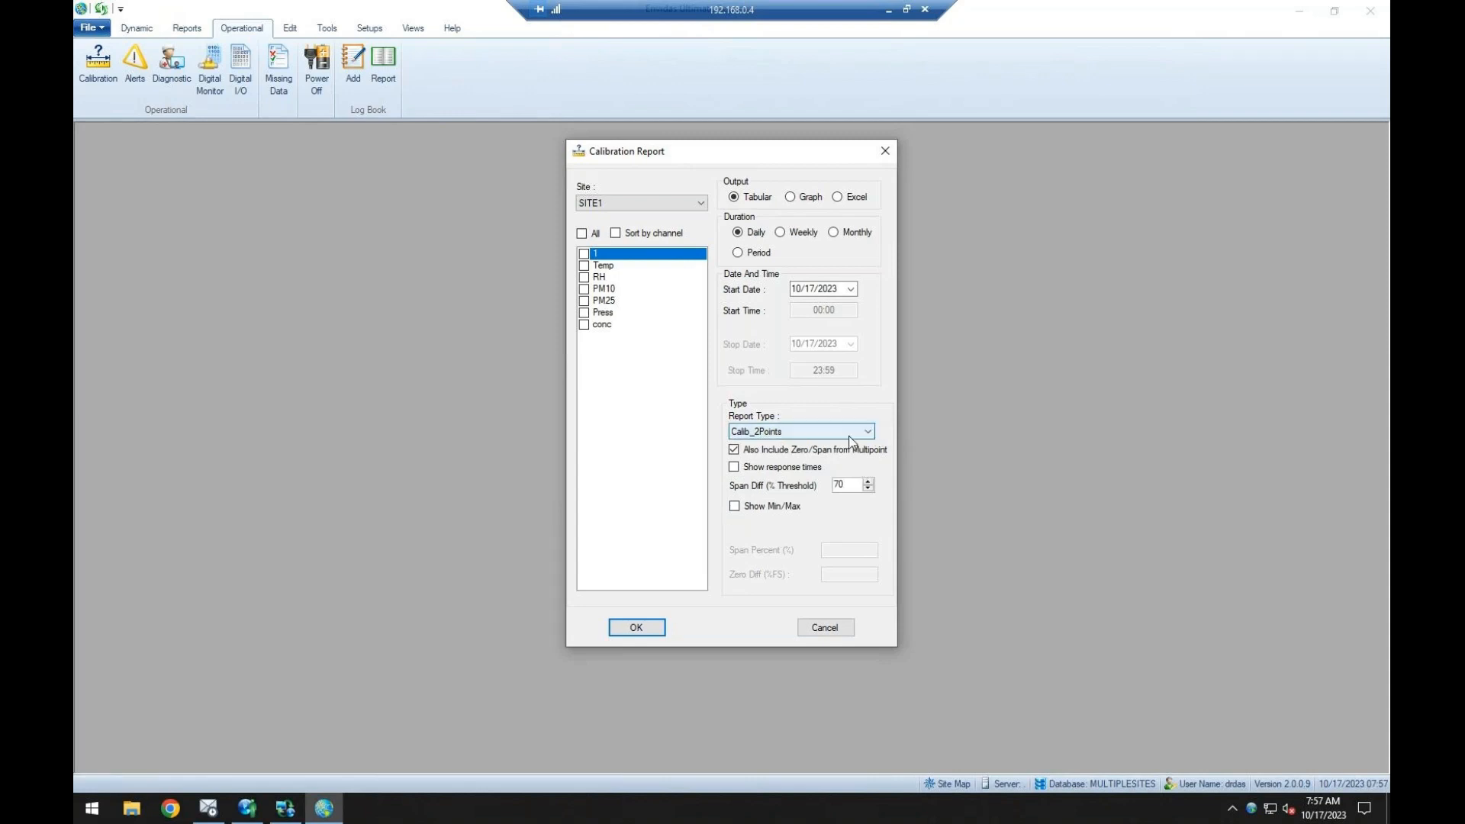
left_click(815, 432)
left_click(799, 477)
left_click(797, 289)
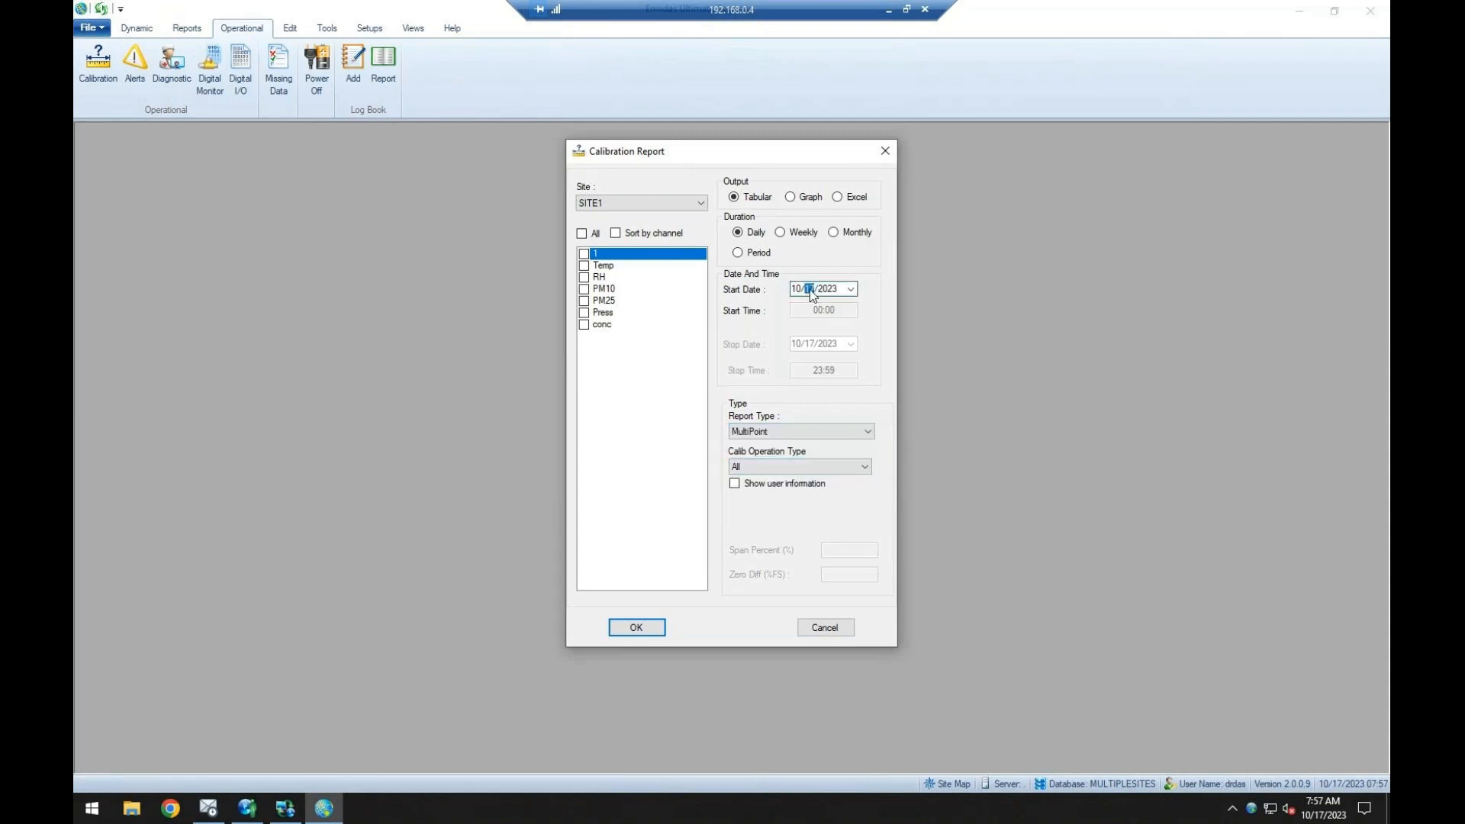
left_click(820, 626)
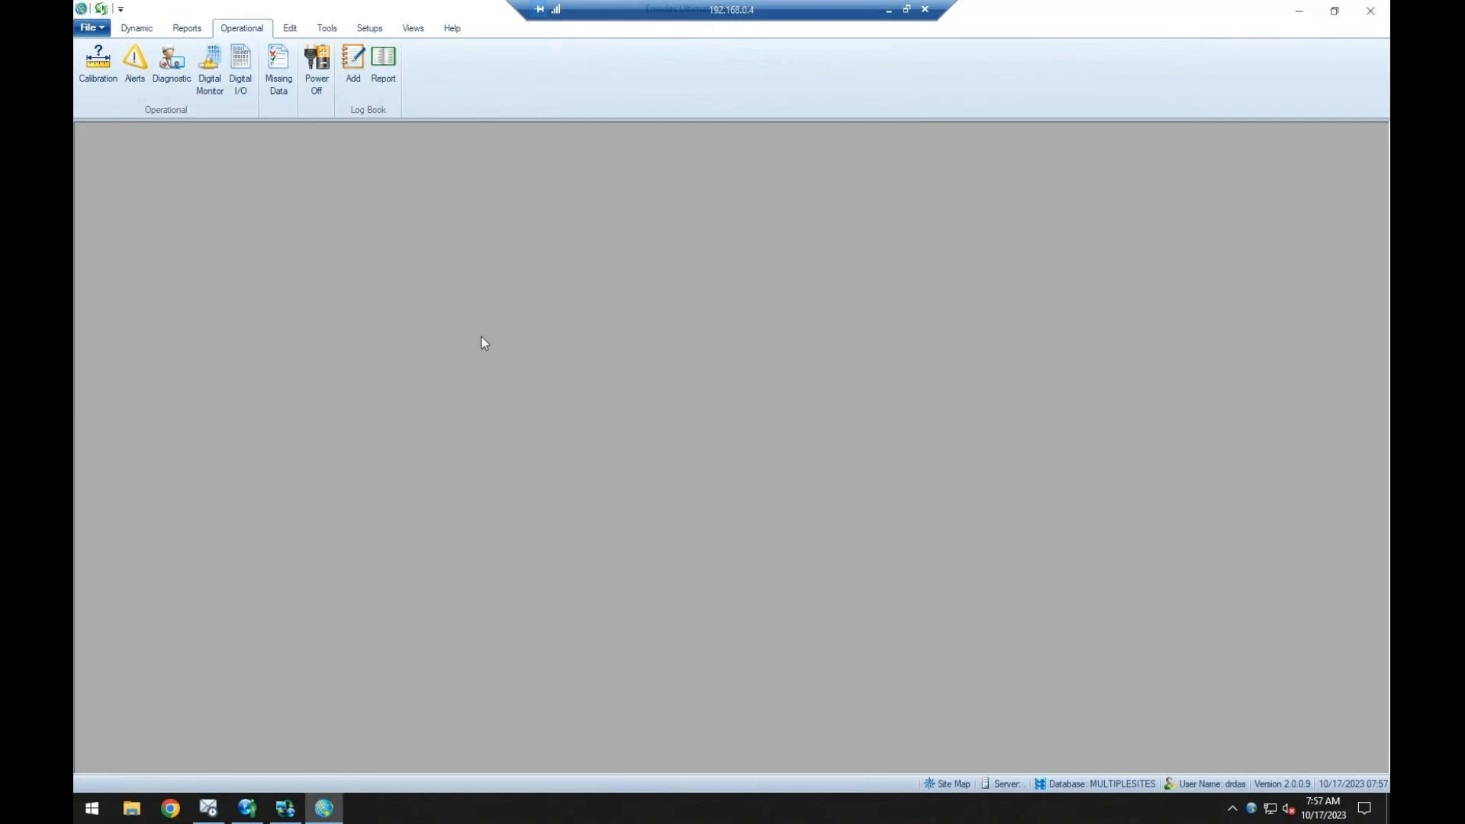
Look at the options of the Alerts Report and the Diagnostic Report, closing each without running it.
left_click(135, 61)
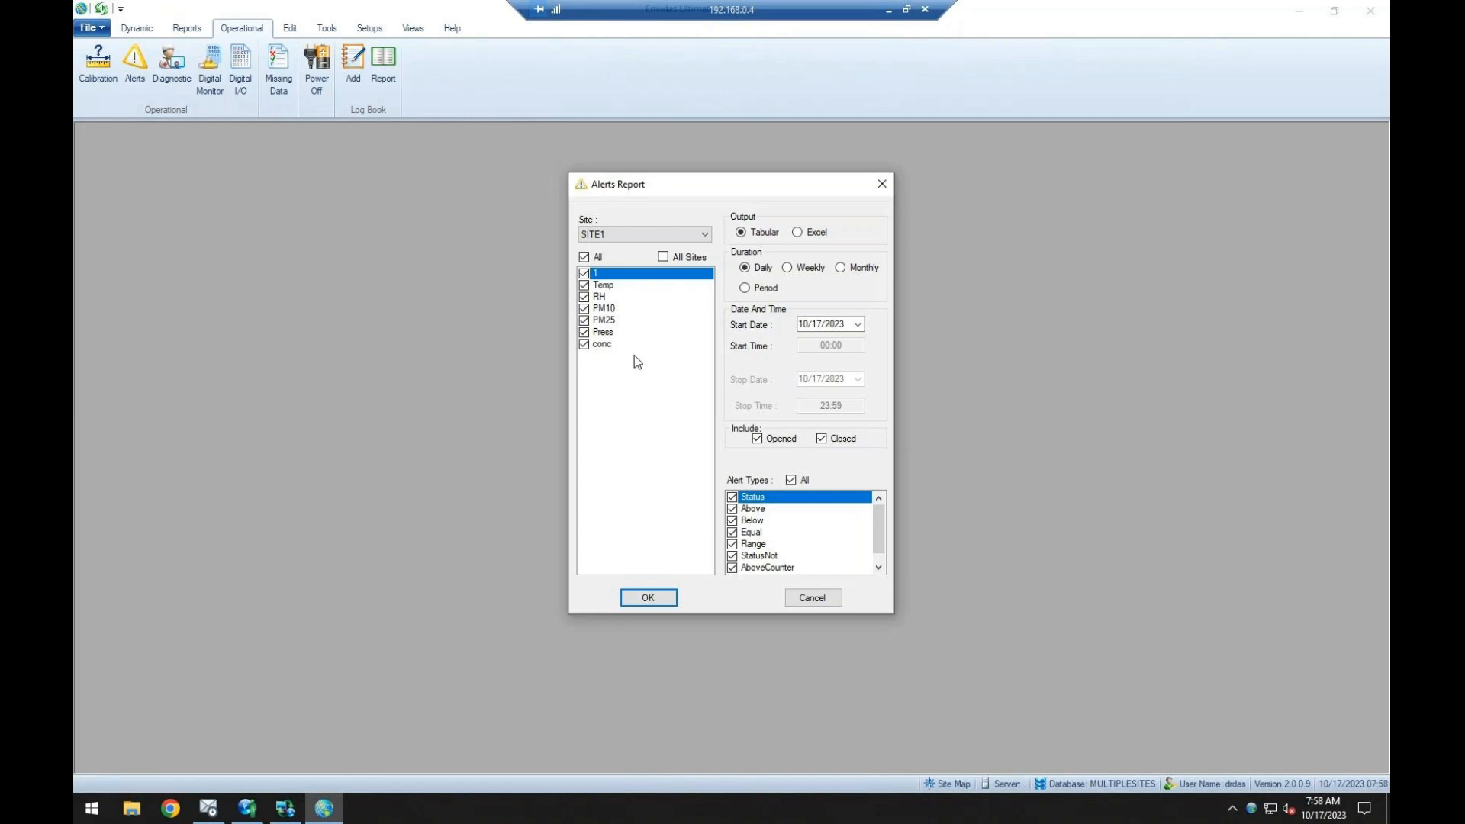
left_click(812, 597)
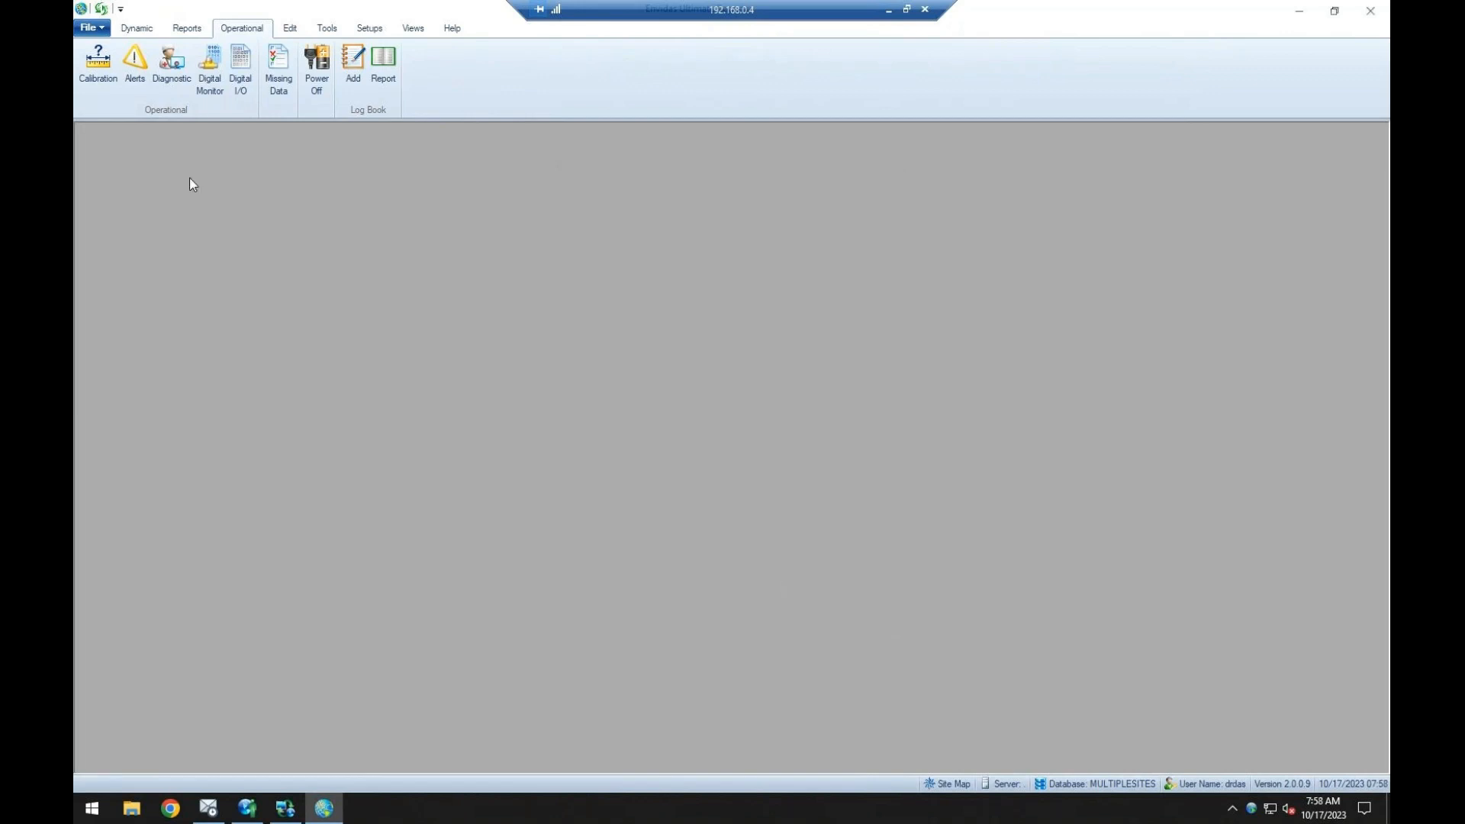
left_click(171, 61)
left_click_drag(694, 267, 723, 267)
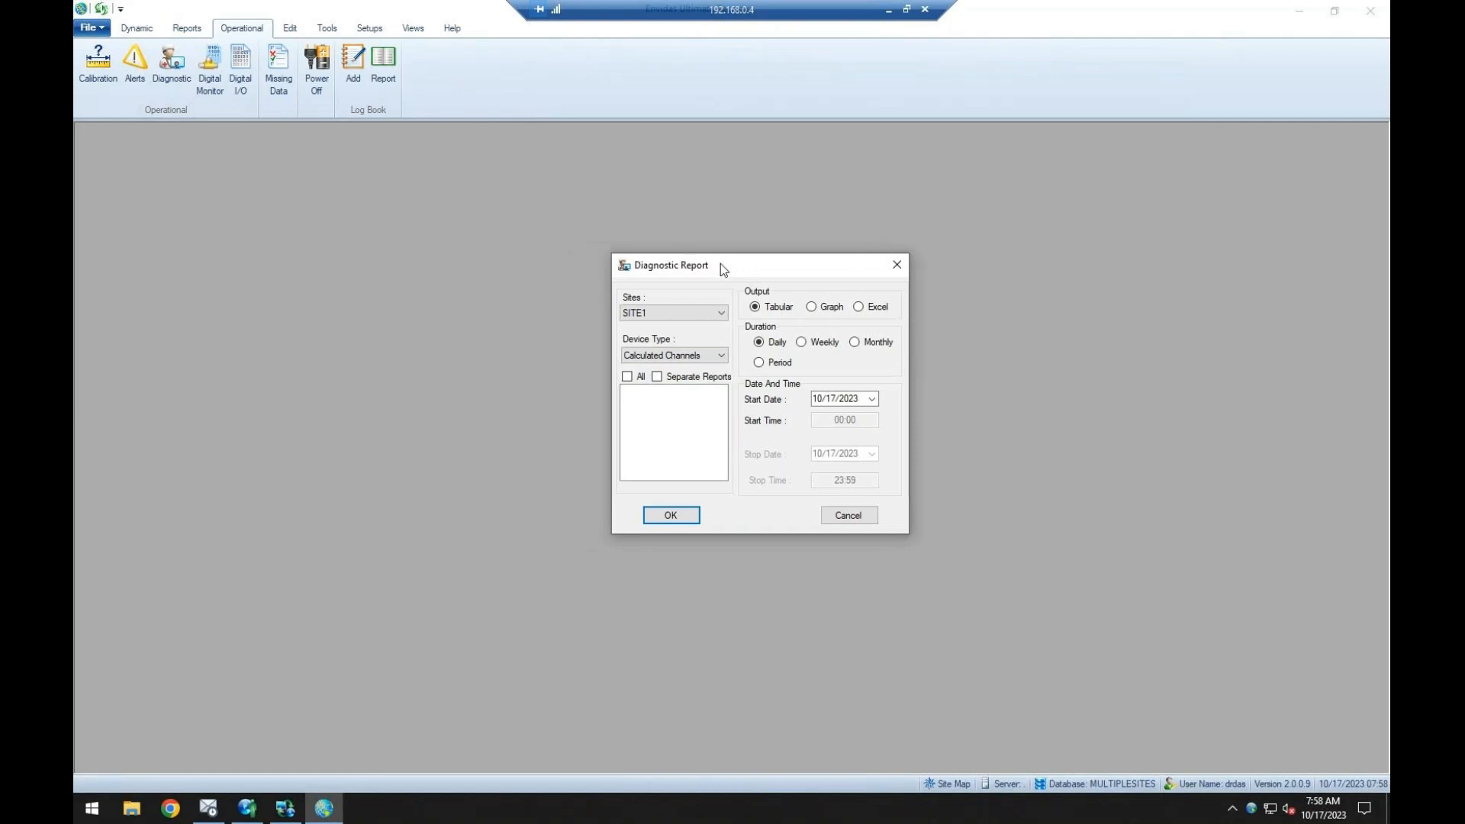
left_click(898, 265)
Look at the Digital Monitor Status and Digital Input Report options, closing each without running it.
left_click(211, 73)
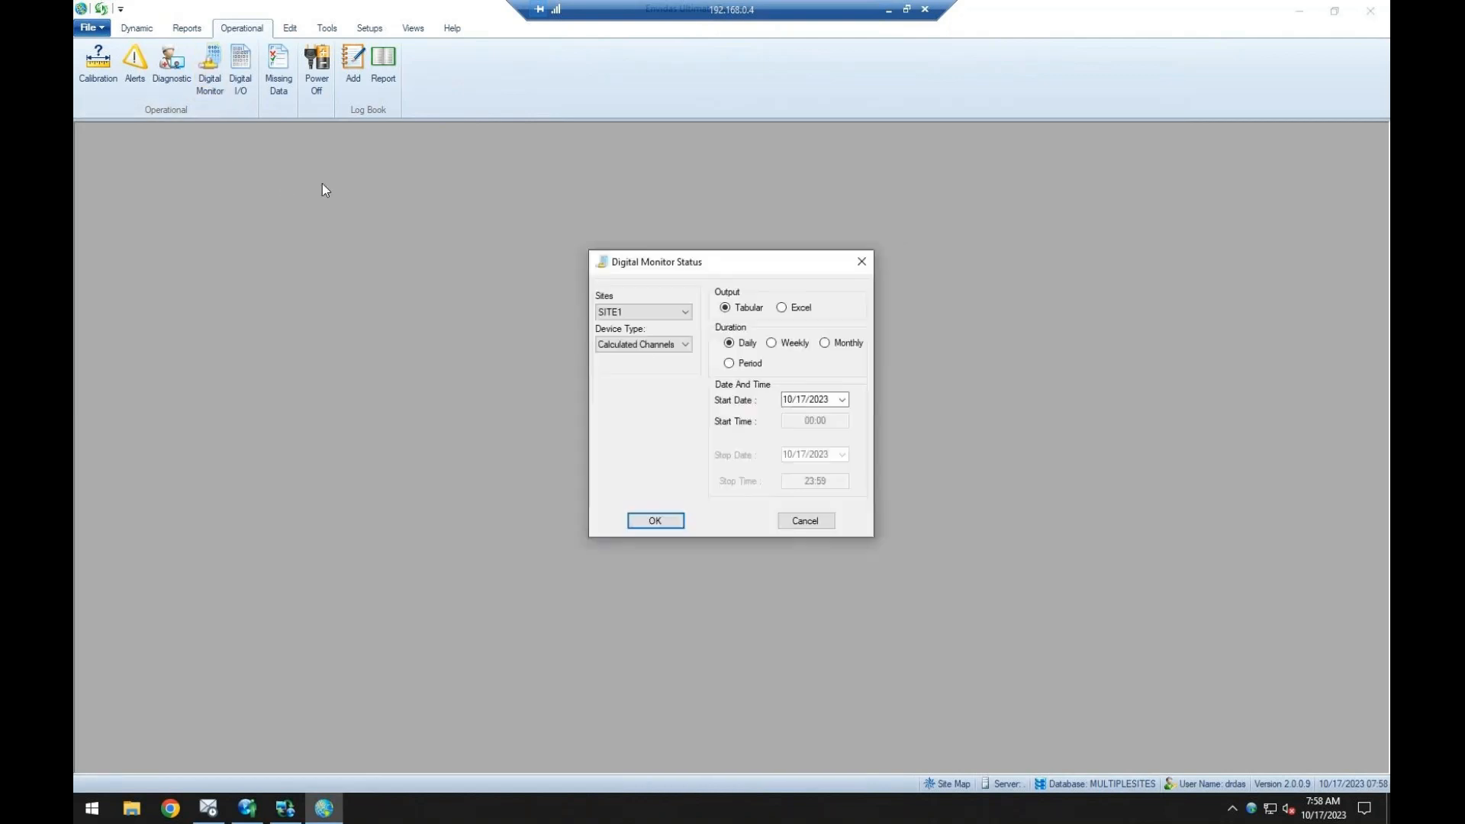
left_click(794, 520)
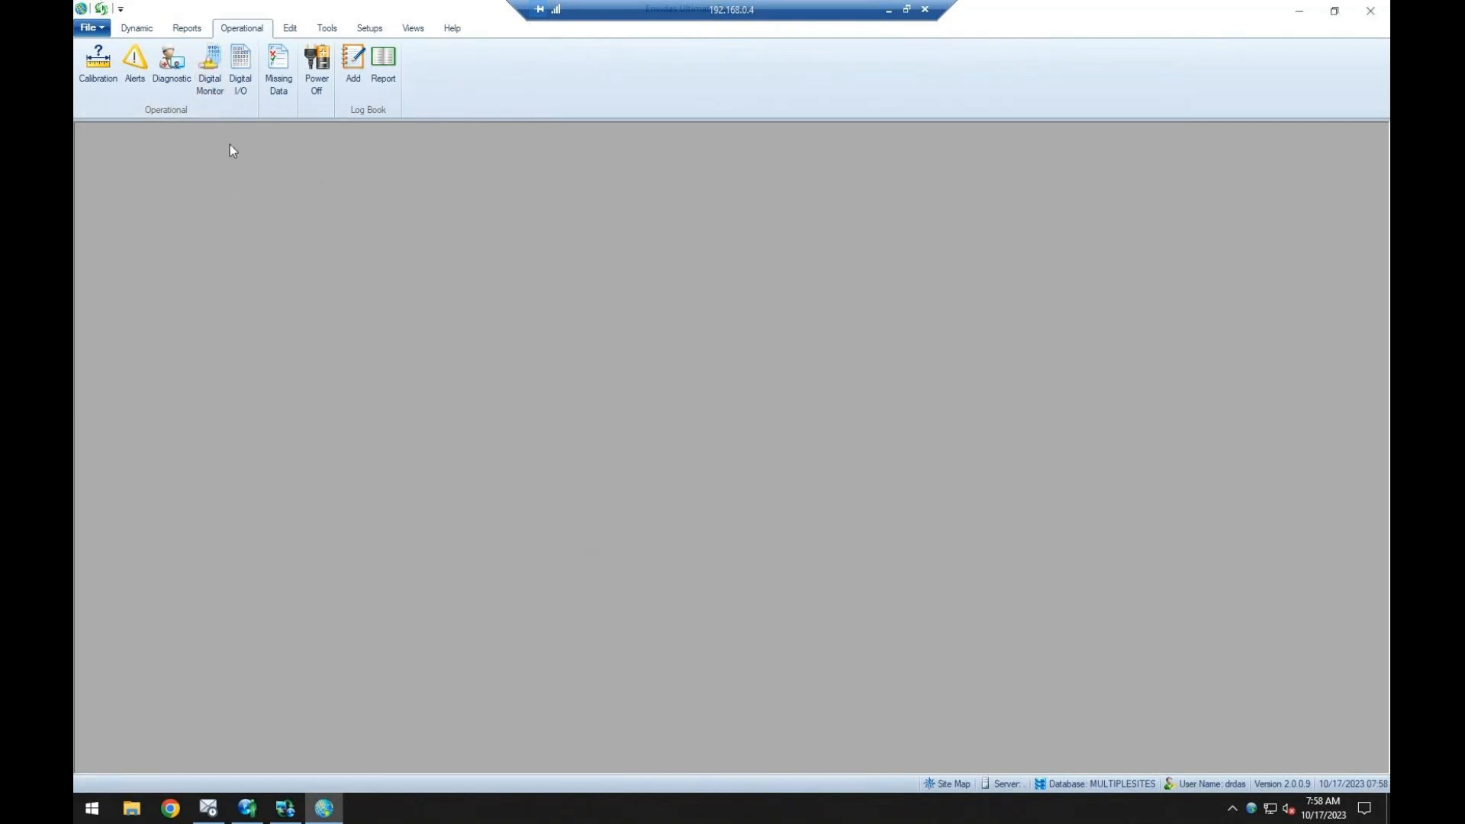
left_click(240, 70)
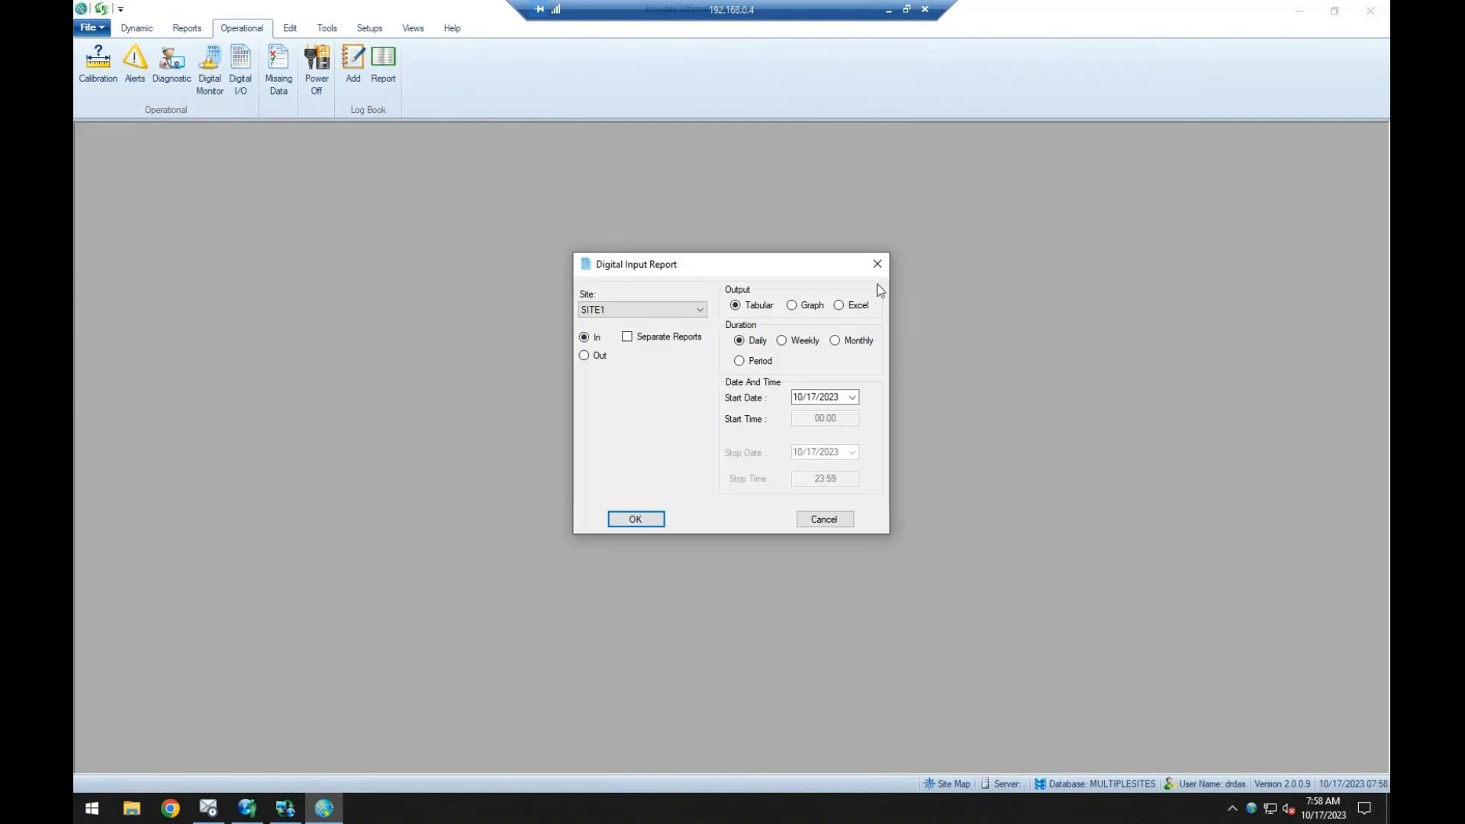
left_click(877, 264)
Examine the channel, timebase and status options of the Missing Data Report, and close it without running the report.
left_click(289, 80)
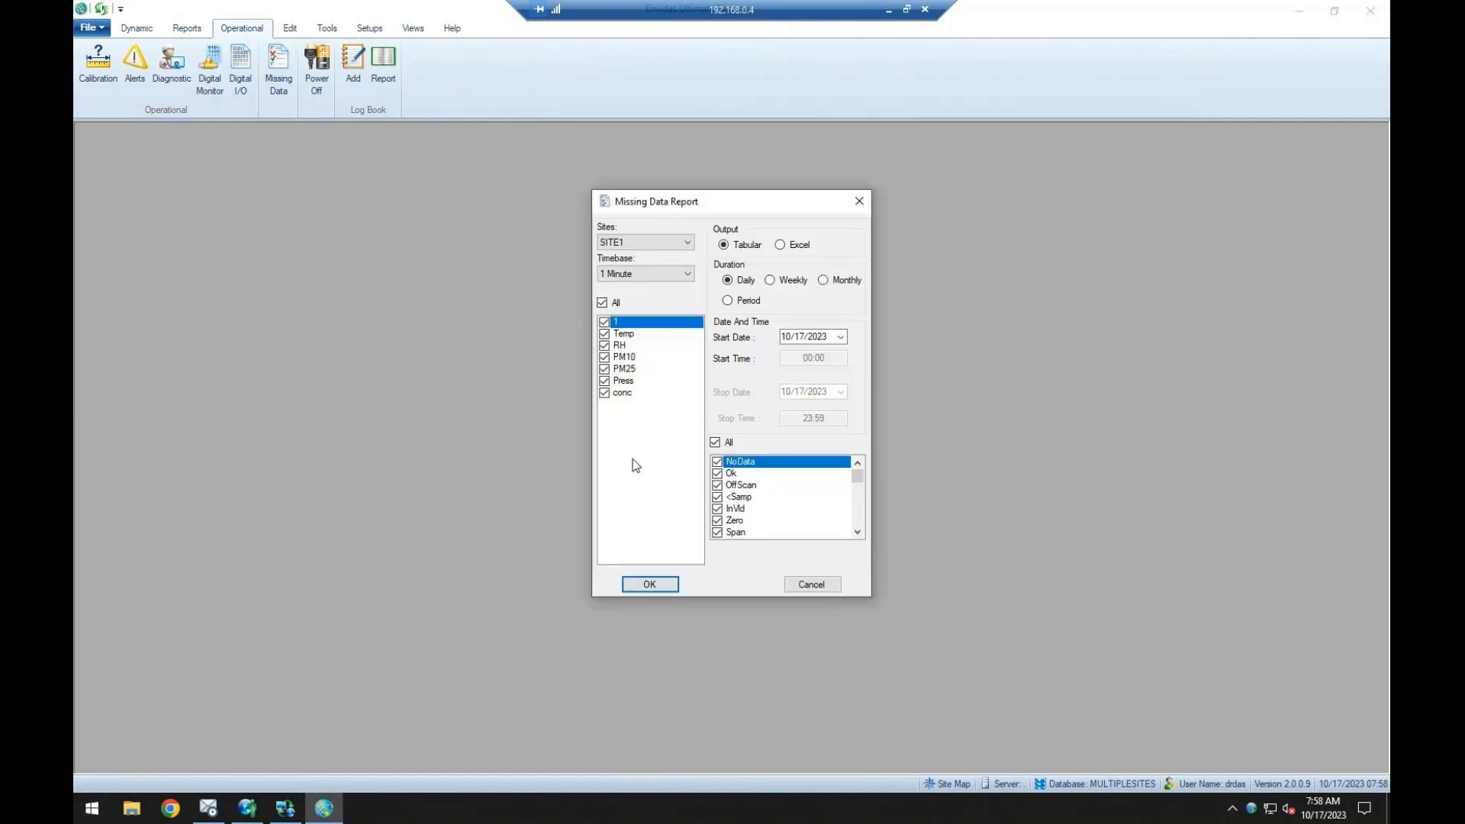
left_click_drag(689, 202, 707, 212)
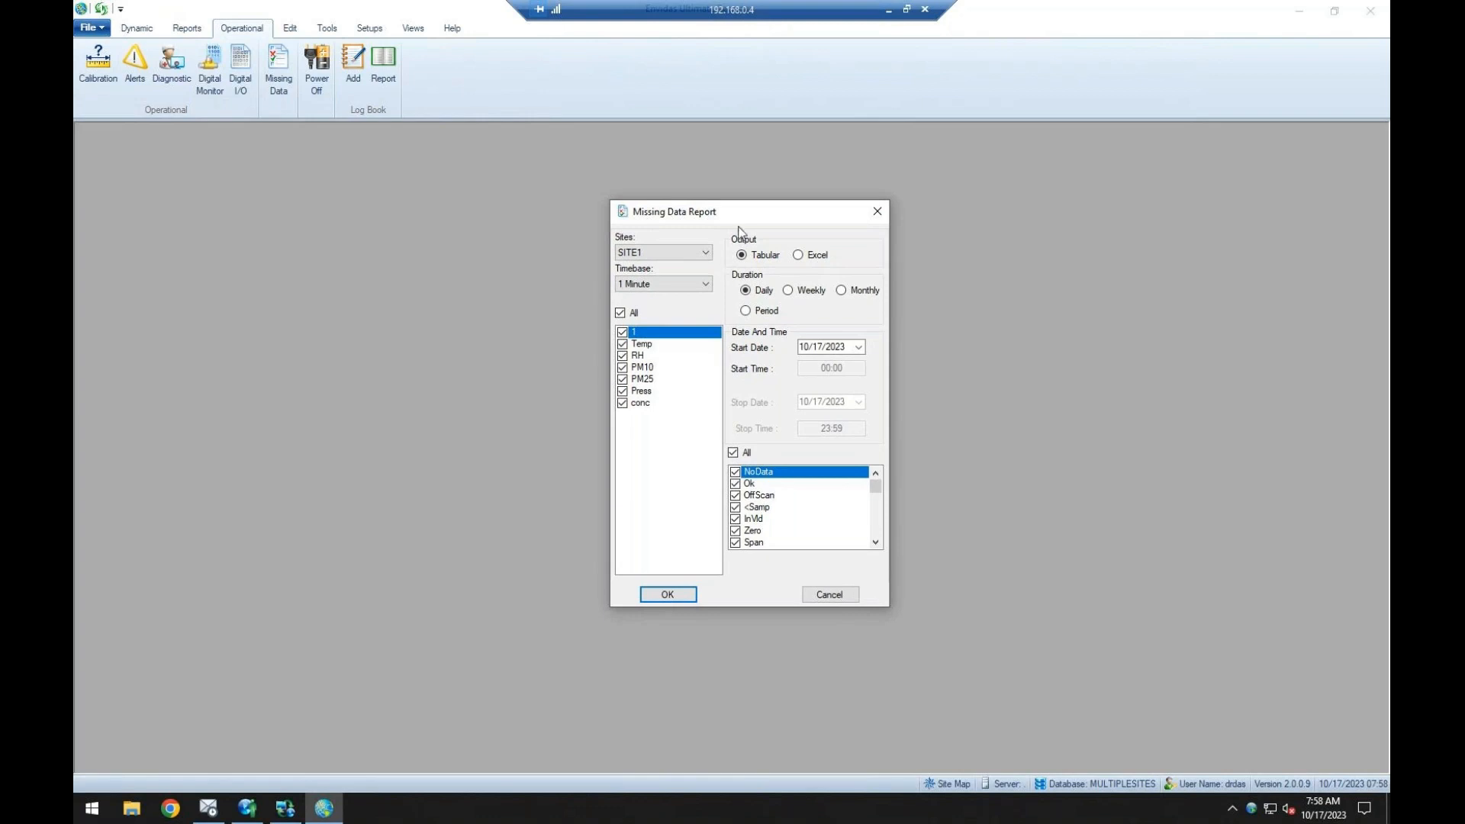
left_click(877, 211)
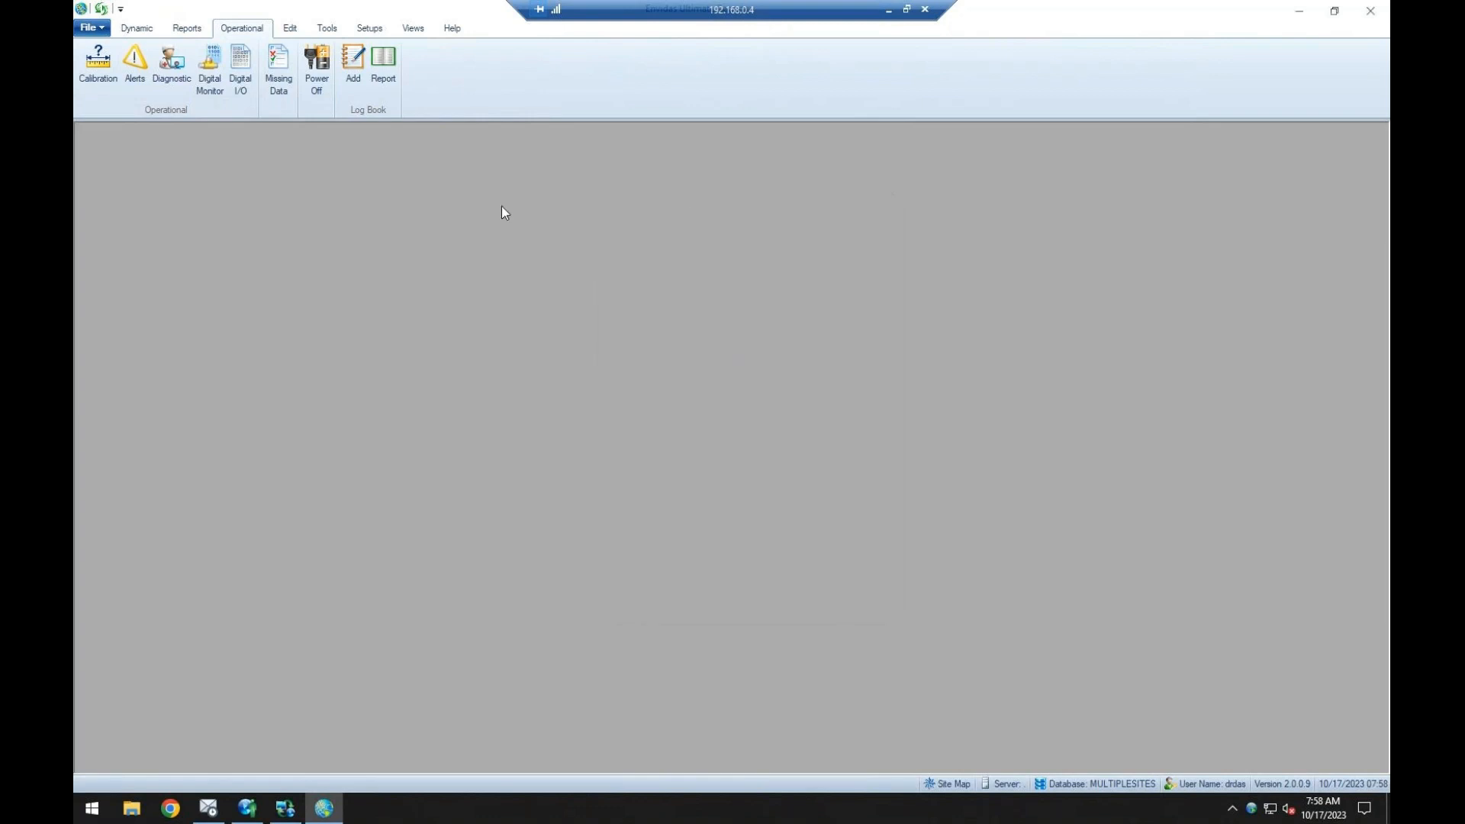
Run a monthly Power Off Report for 09/2023 and reposition its window.
left_click(317, 69)
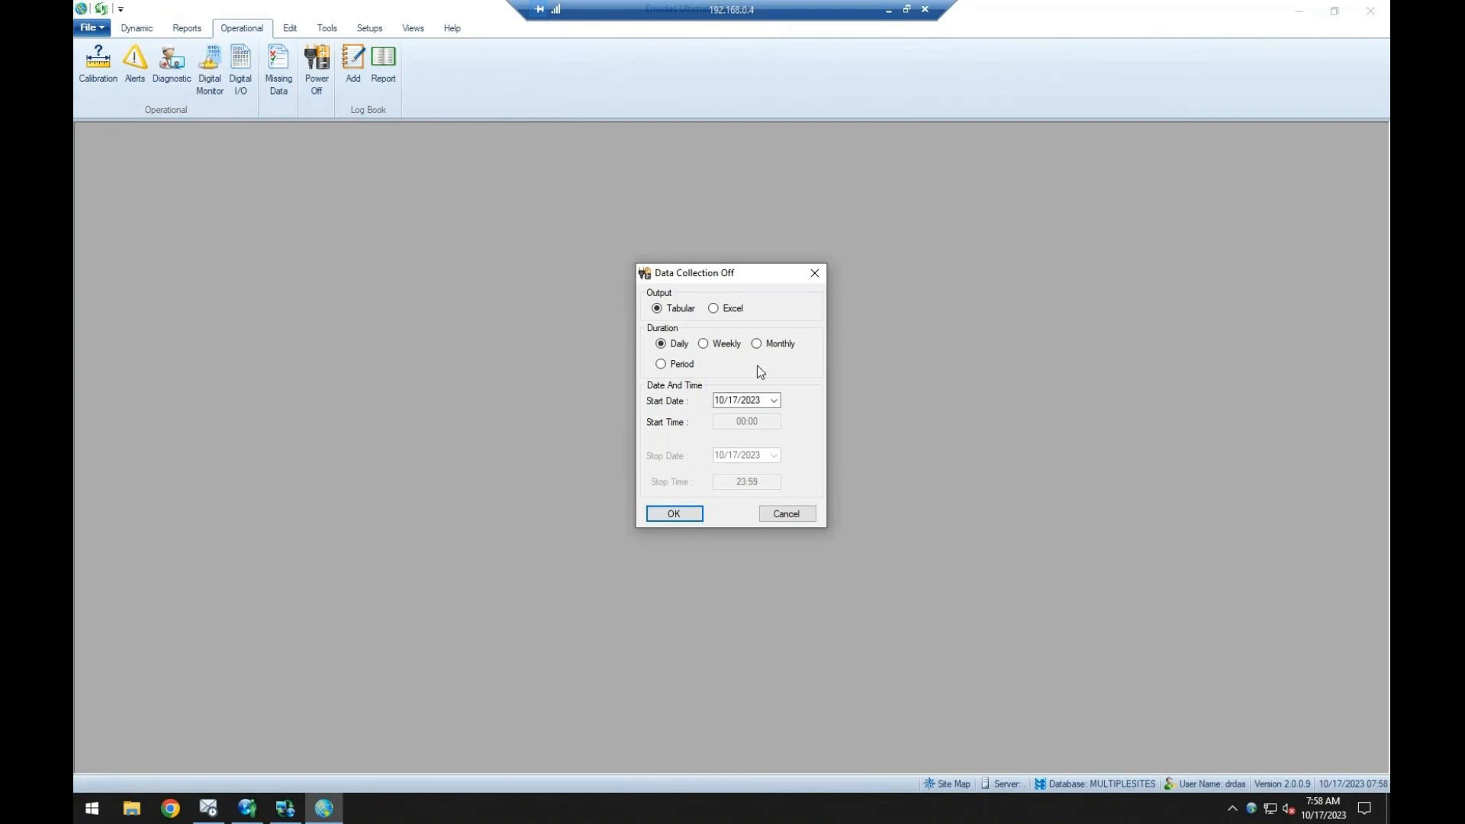
left_click(756, 343)
left_click(721, 400)
left_click(673, 514)
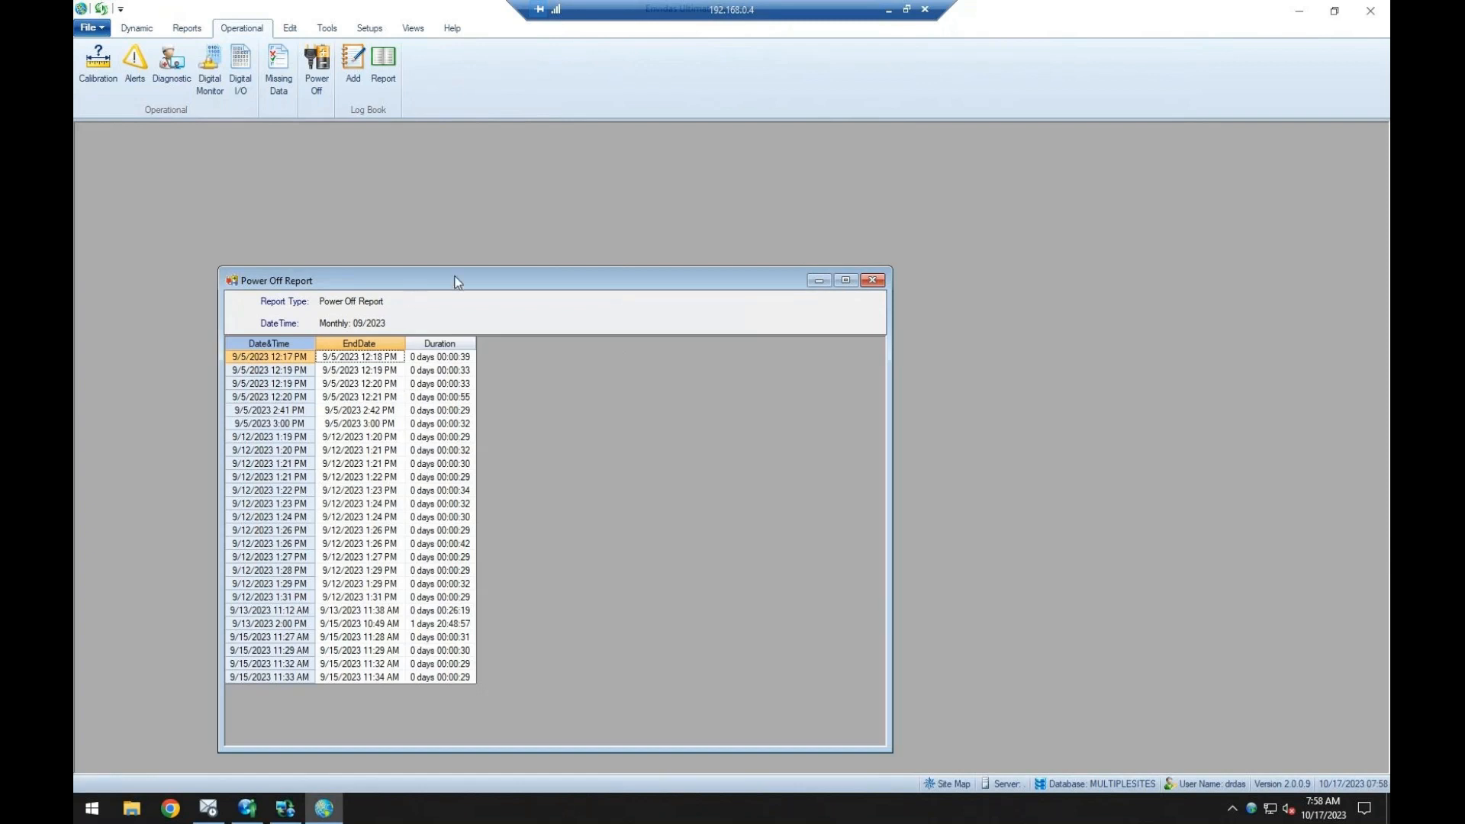
left_click_drag(457, 280, 513, 260)
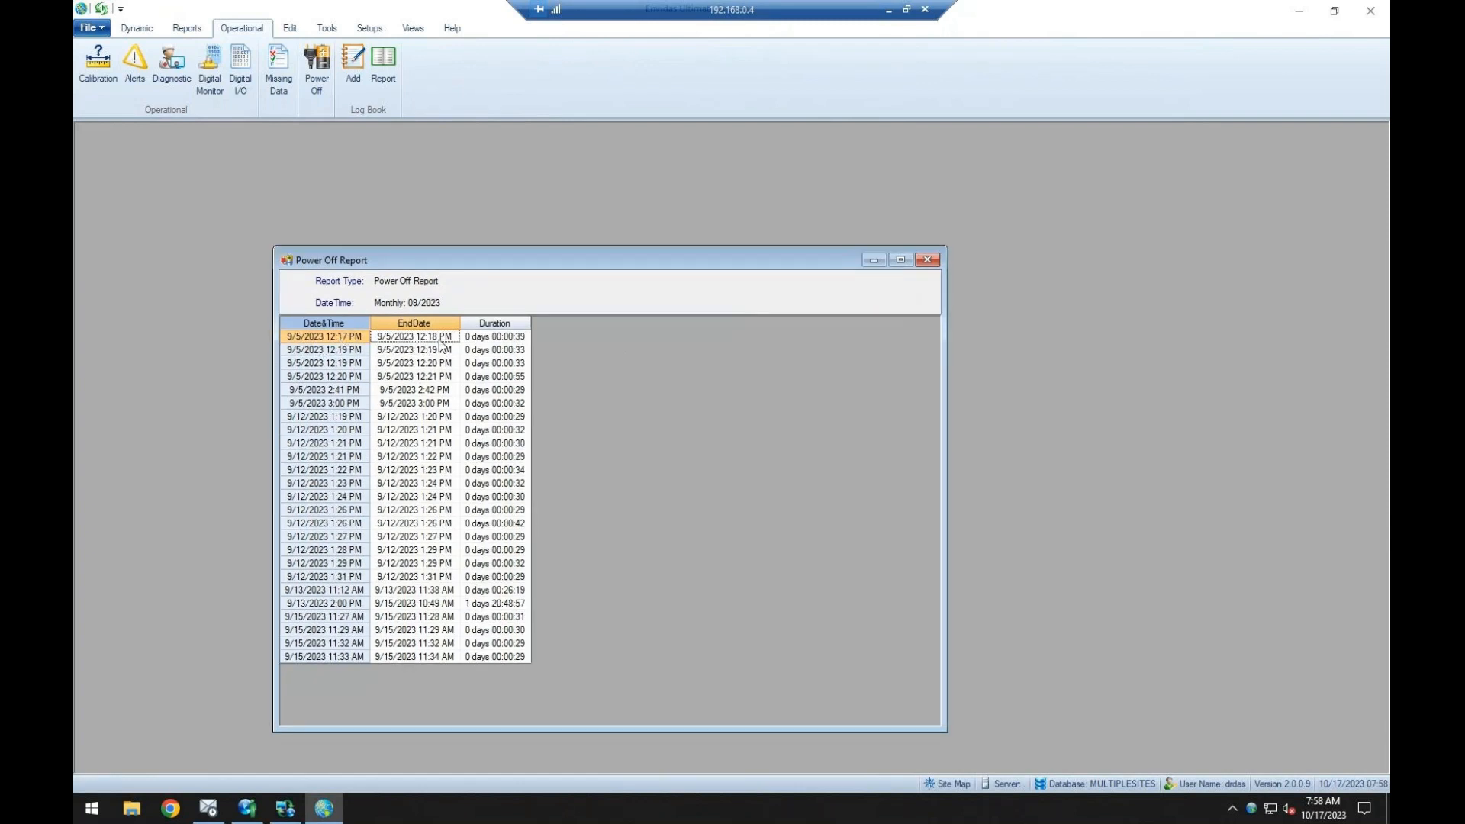
Examine the end dates and durations of the outages in the Power Off Report, and close the report.
left_click(518, 338)
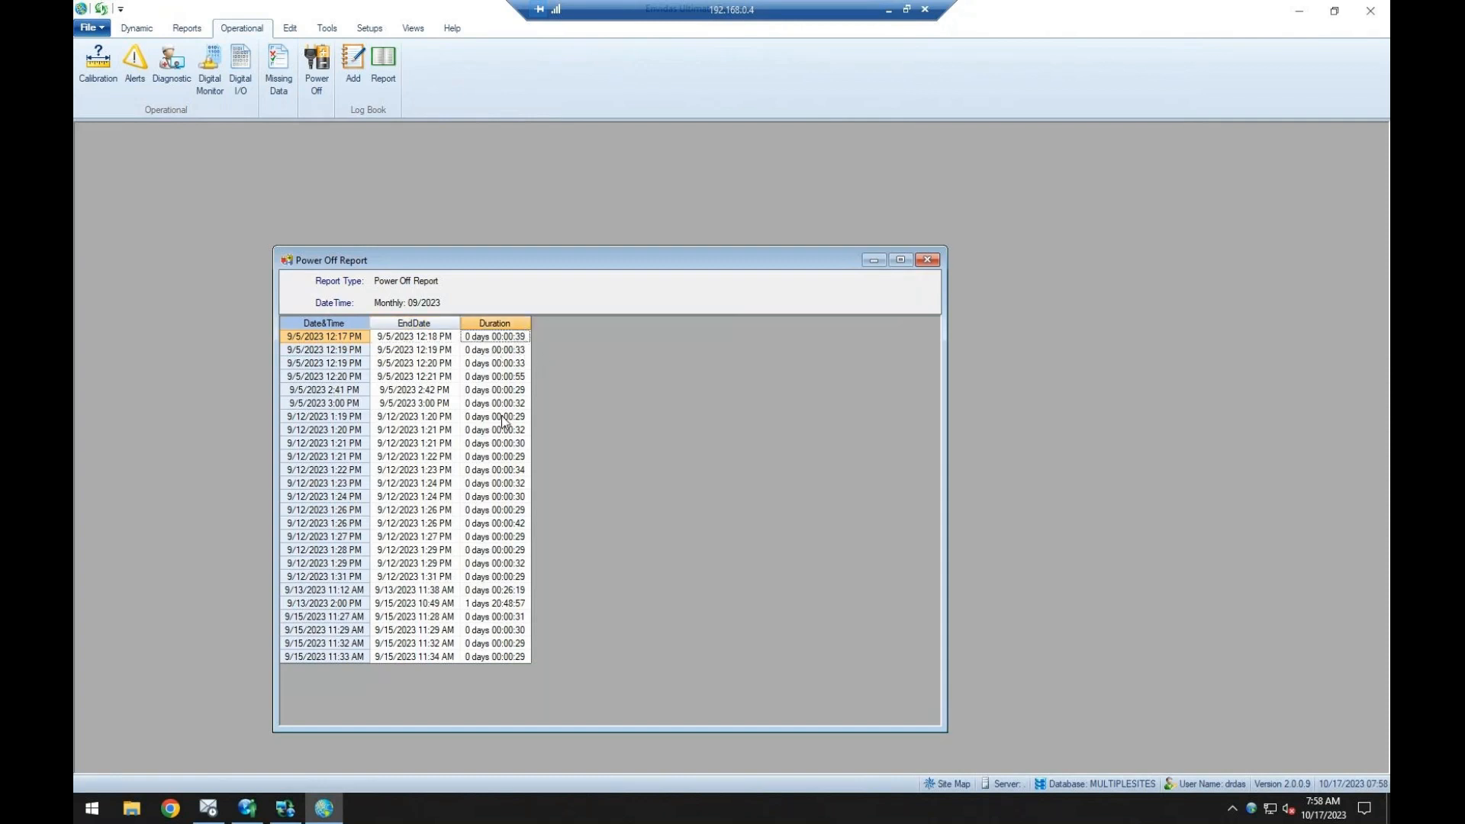
left_click(516, 605)
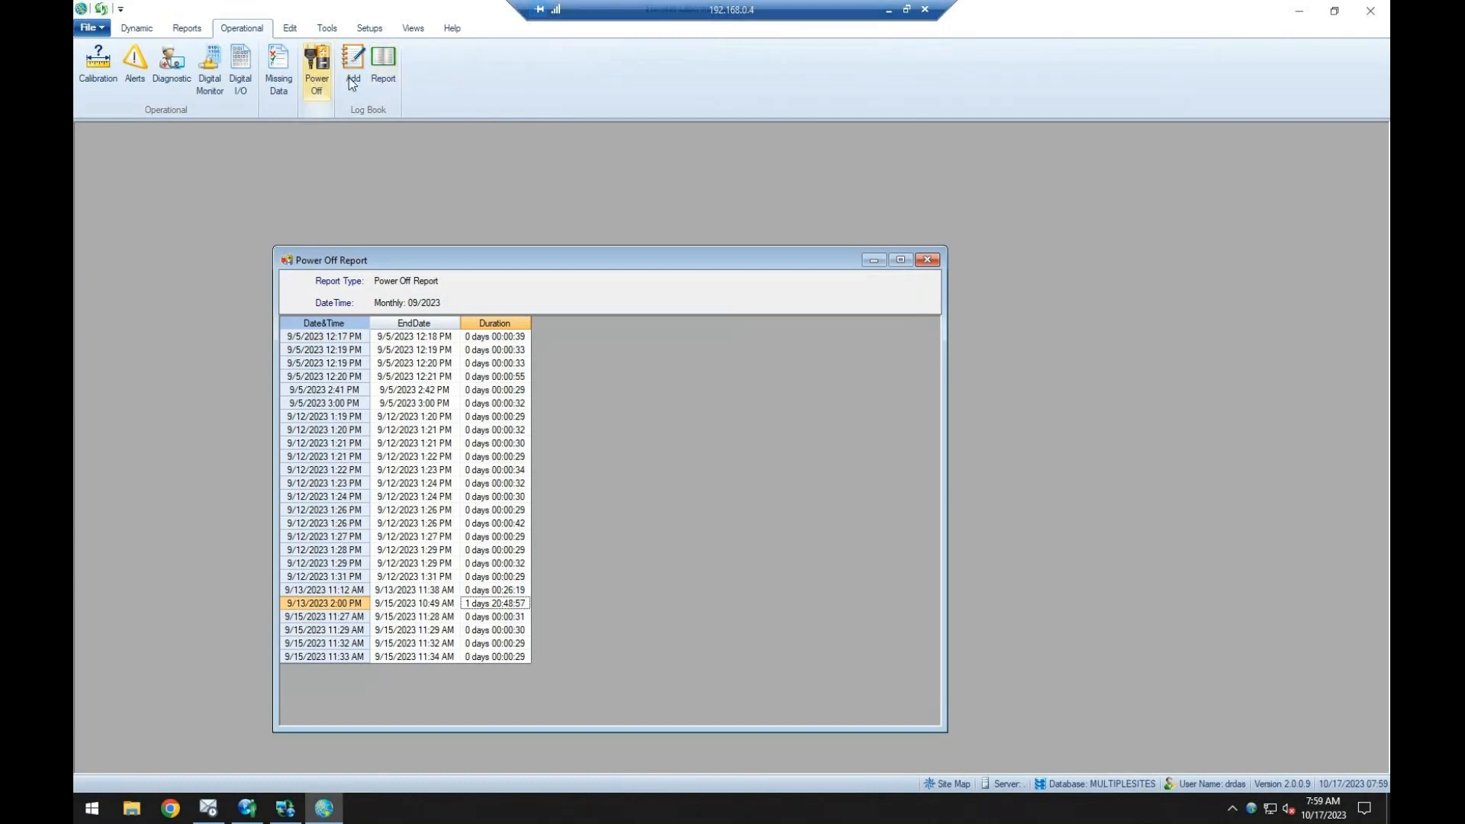
left_click_drag(422, 364, 488, 405)
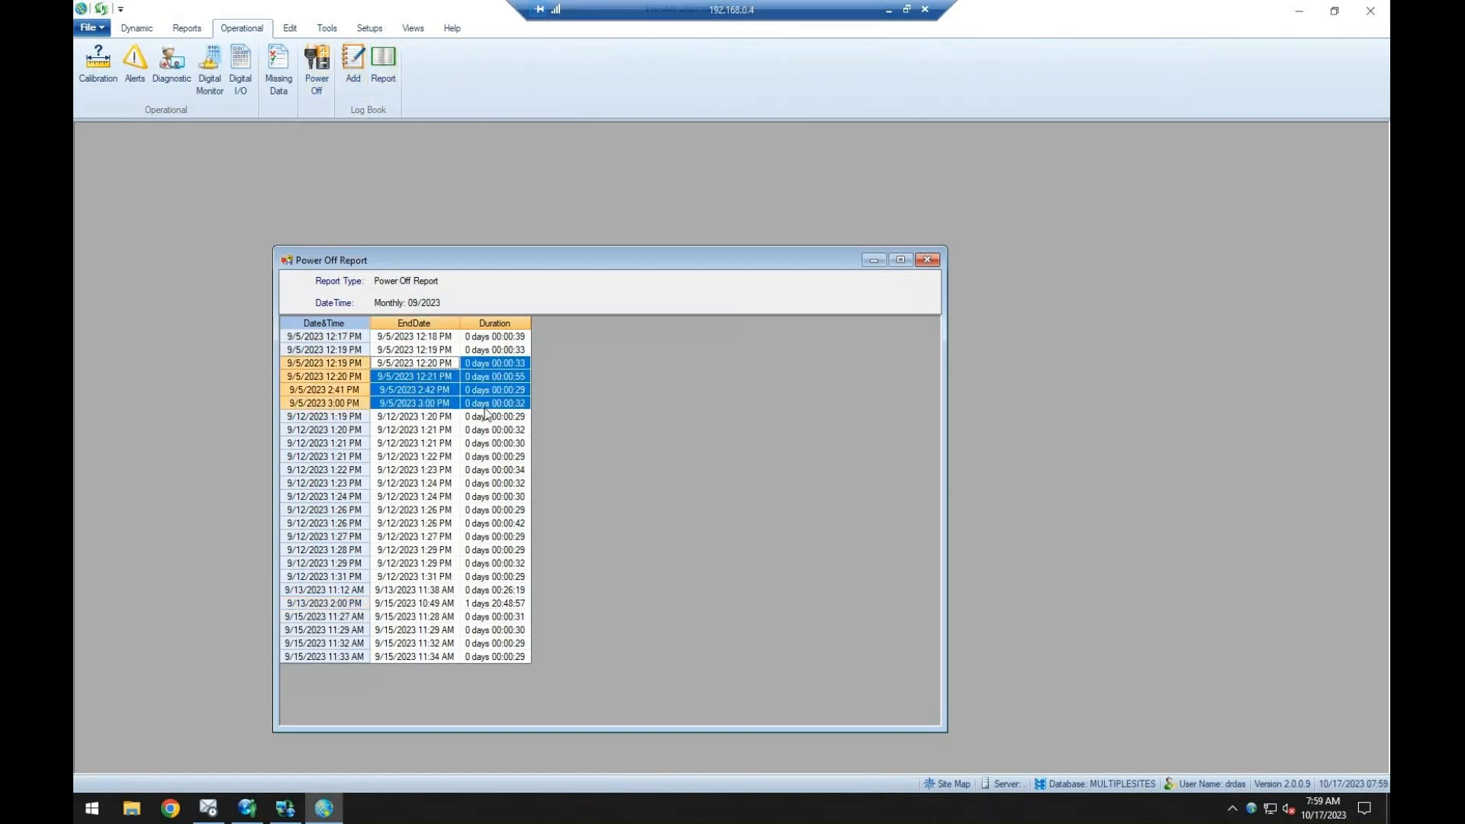
left_click(523, 400)
left_click_drag(395, 404, 521, 406)
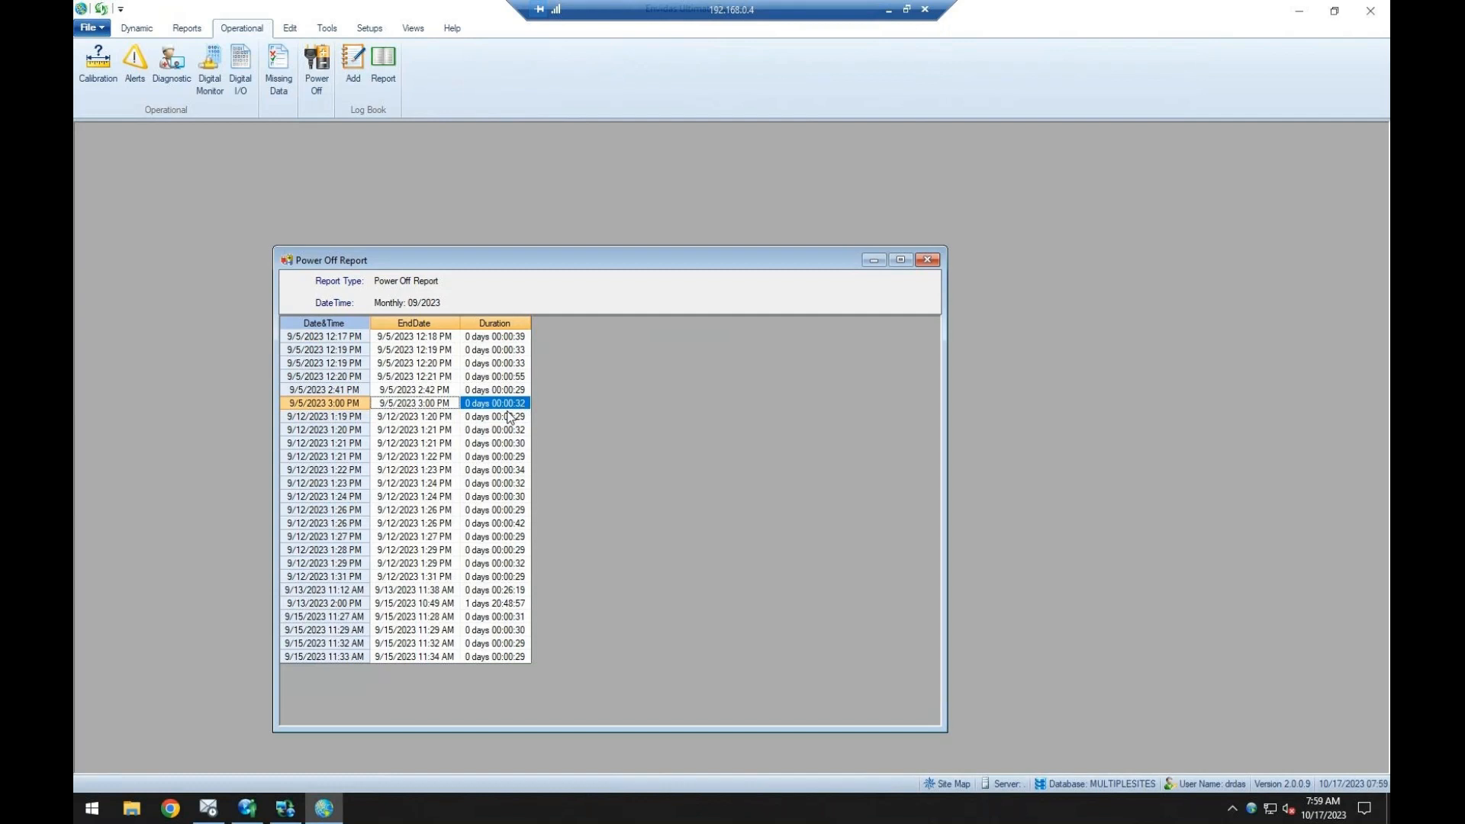
left_click(928, 260)
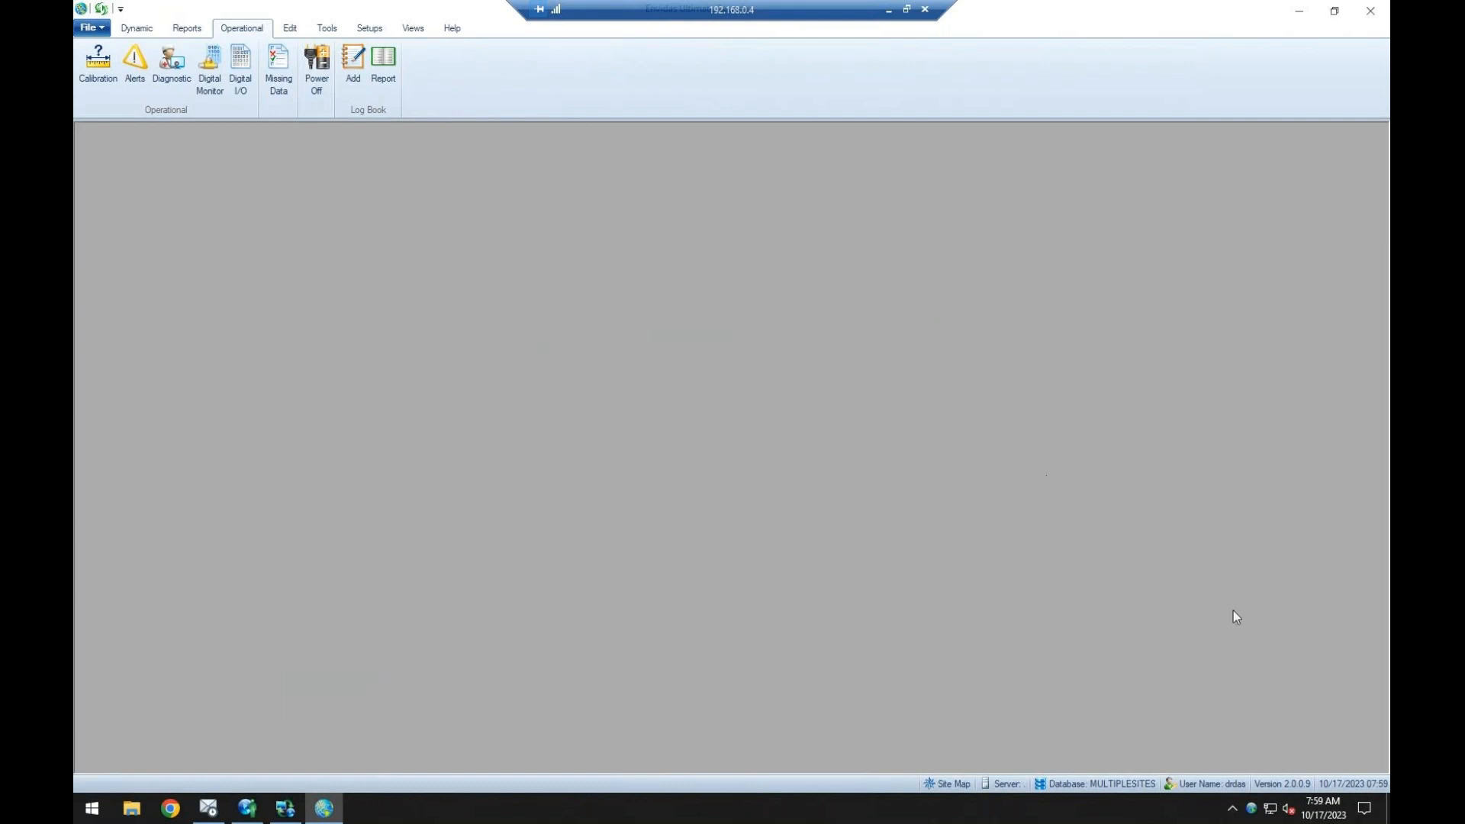
Look over the fields for adding a Log Book record and cancel without saving an entry.
left_click(357, 71)
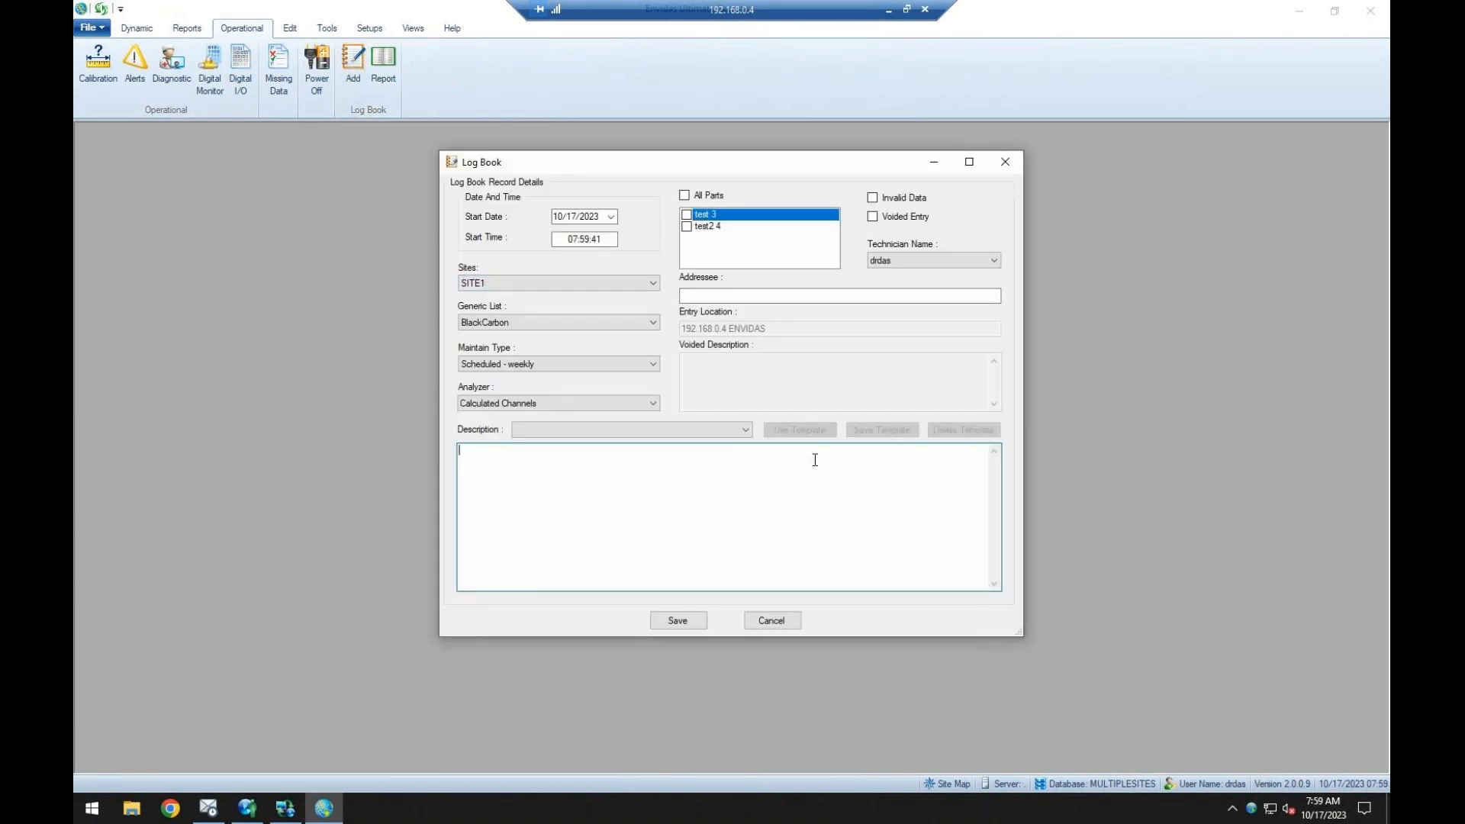
left_click(771, 620)
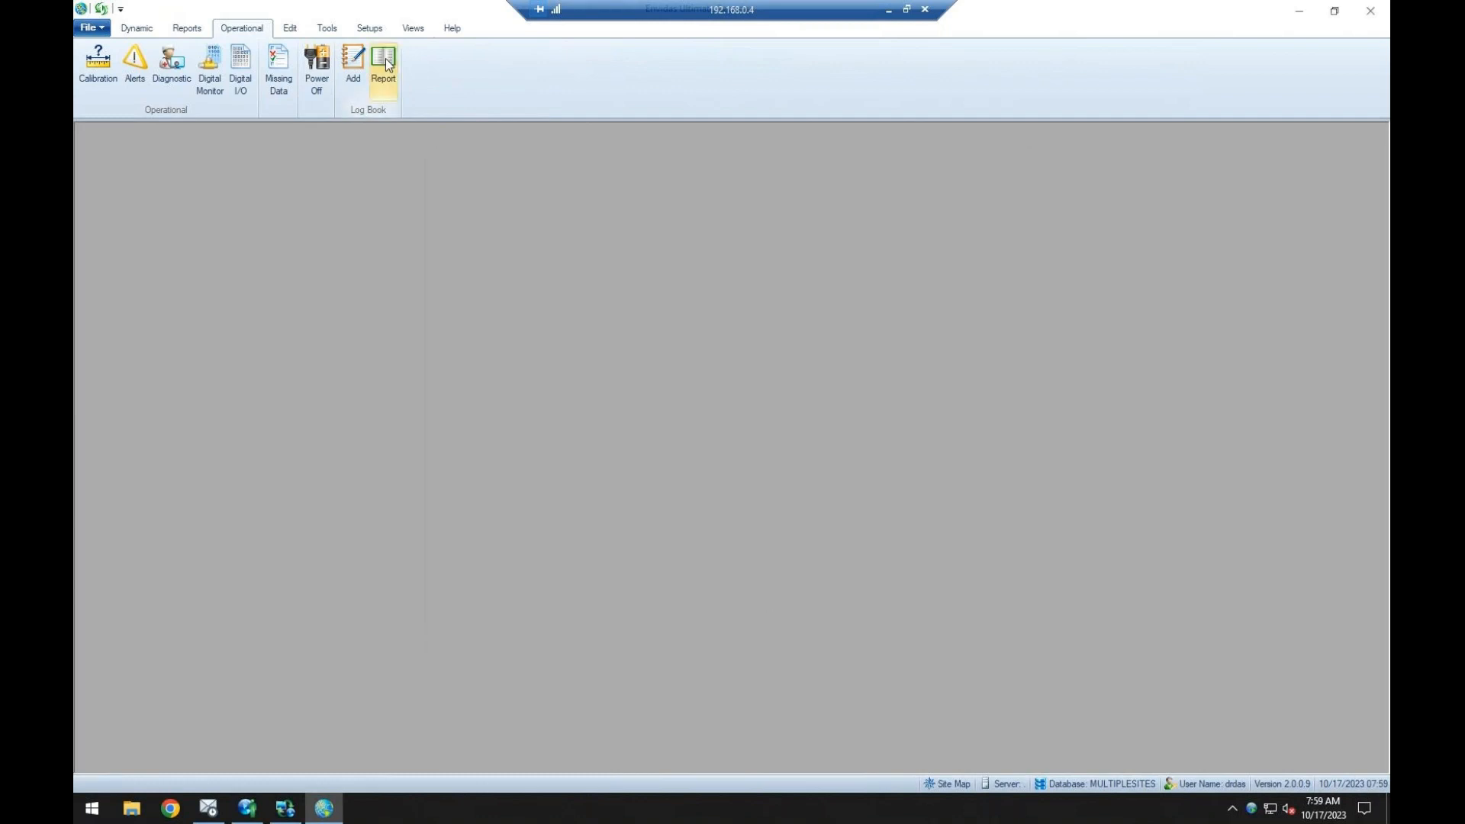
Run a monthly Log Book report for 09/2023, and move and enlarge its window to show more rows and columns.
left_click(383, 61)
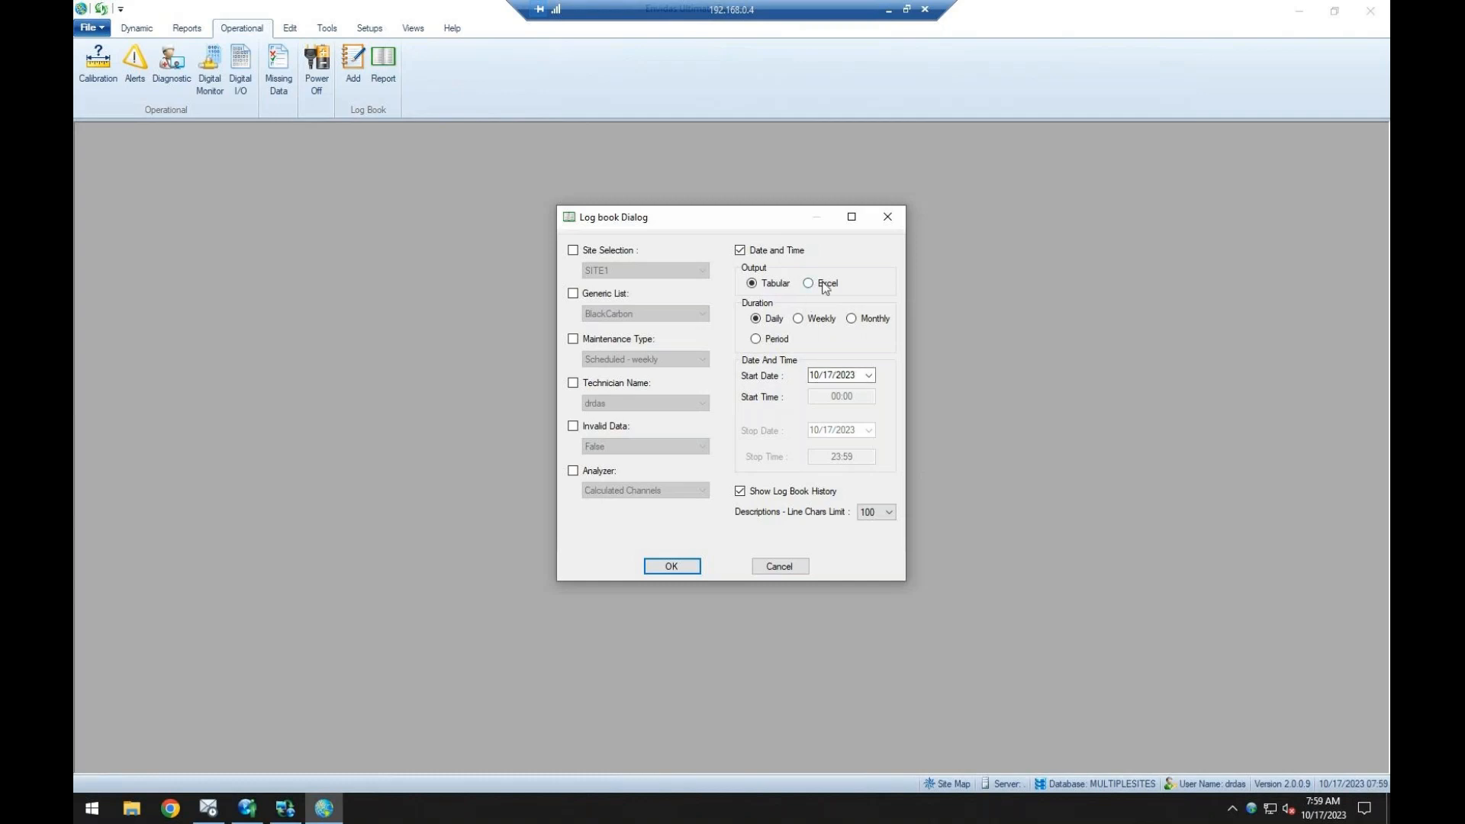
left_click(818, 374)
key("Down")
left_click(671, 567)
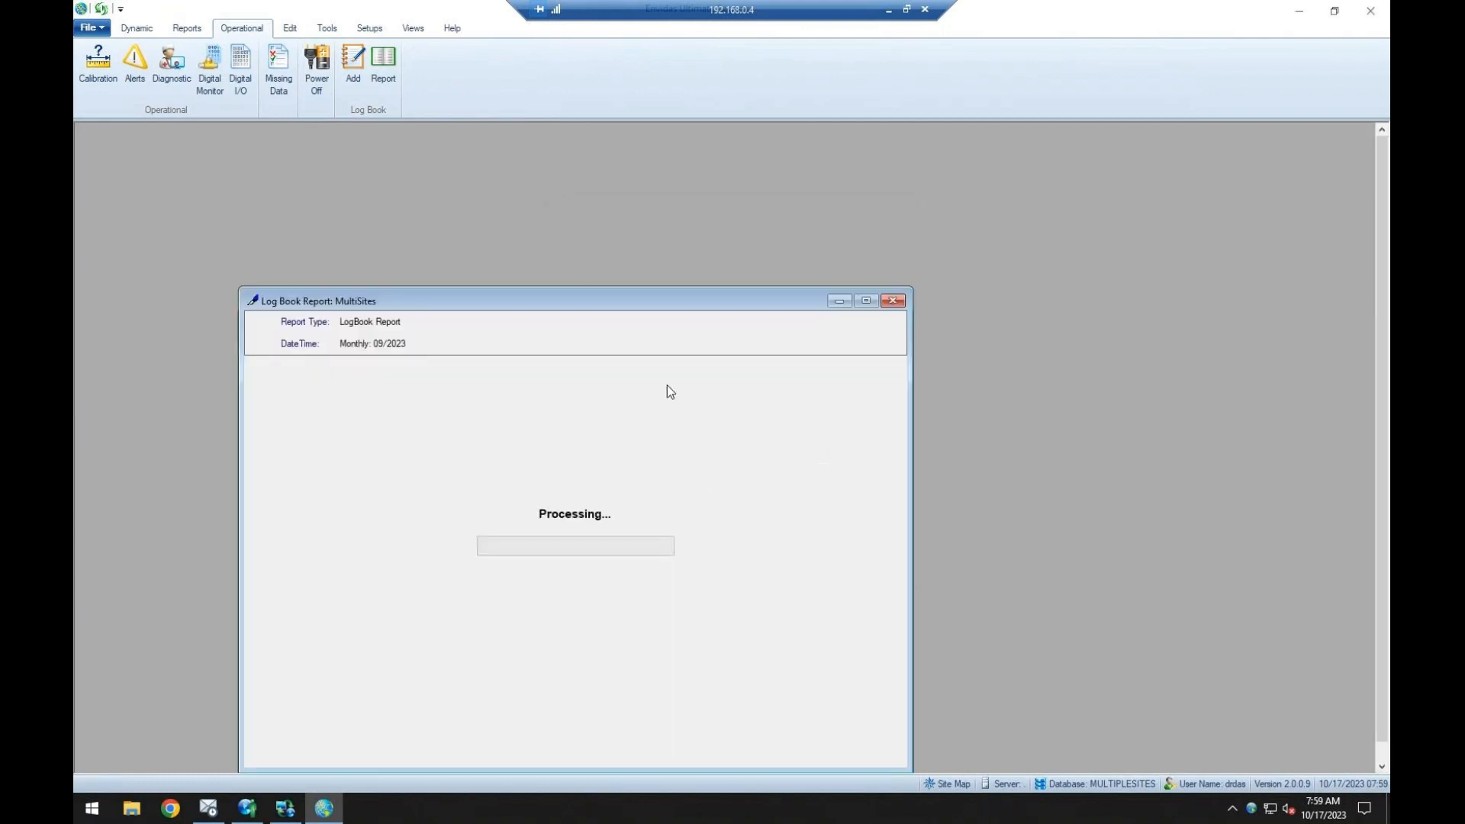
left_click_drag(635, 302, 662, 221)
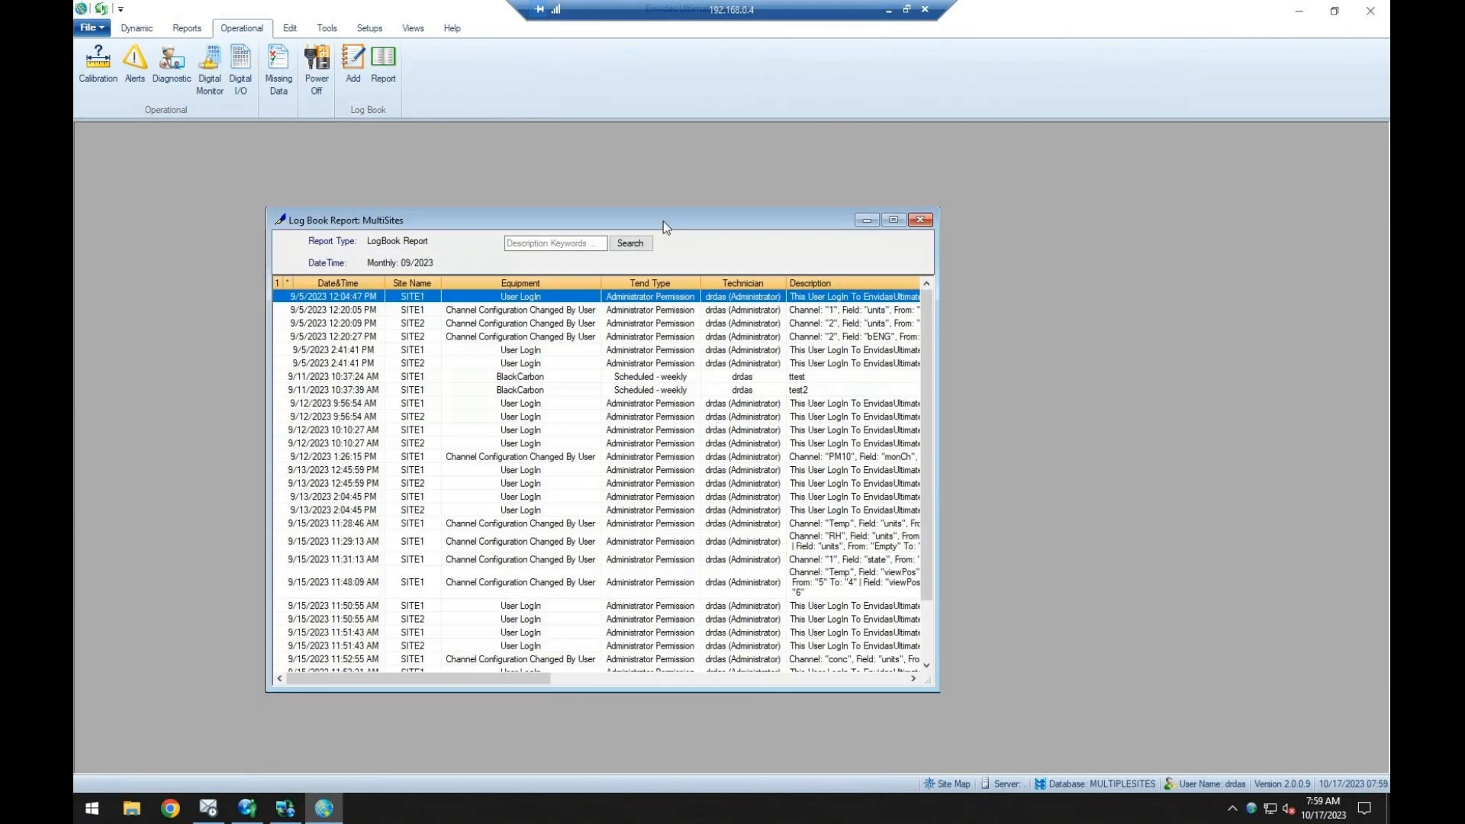
left_click_drag(941, 692, 1120, 729)
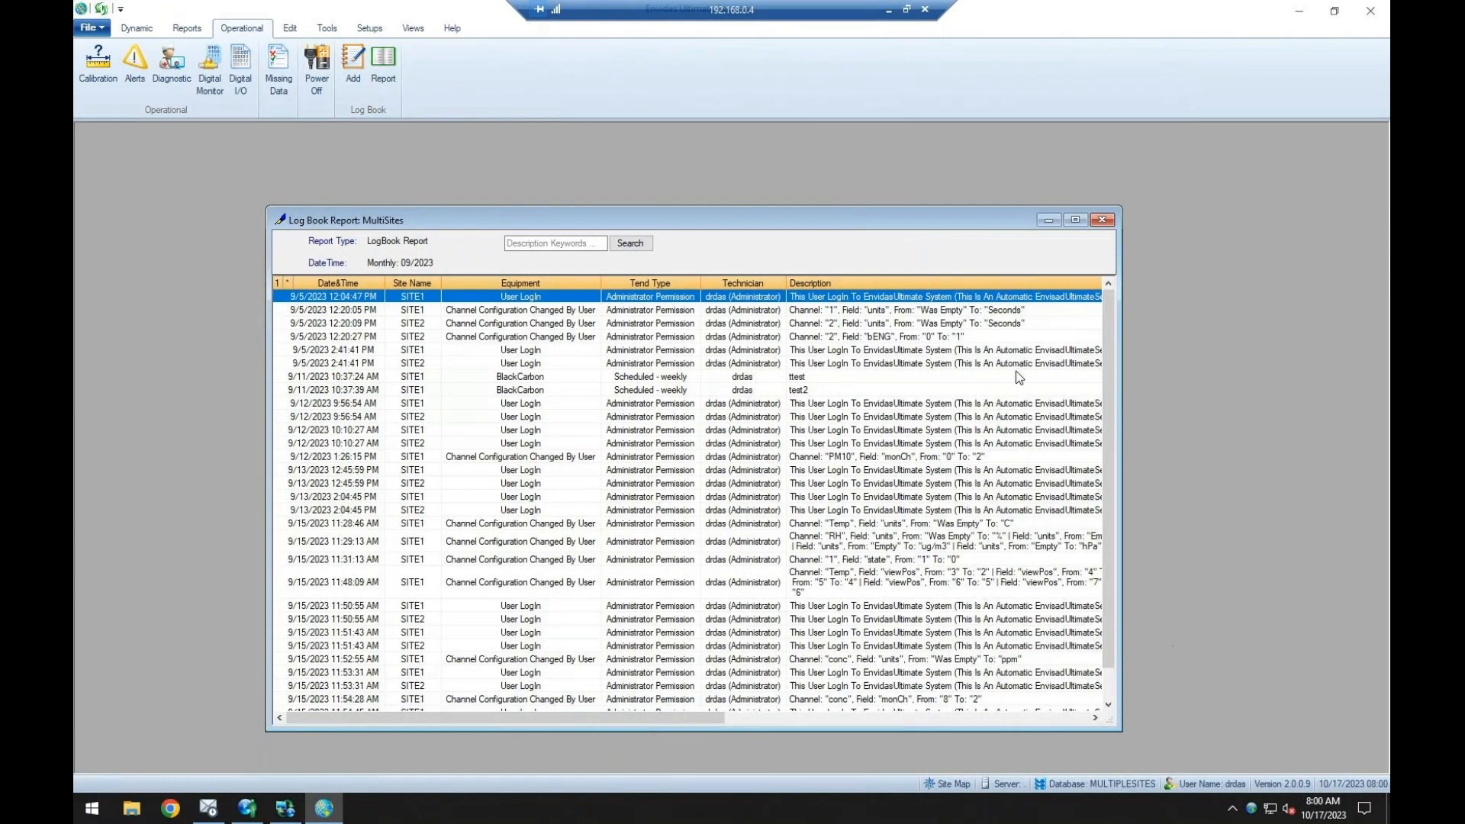
left_click_drag(789, 213, 732, 172)
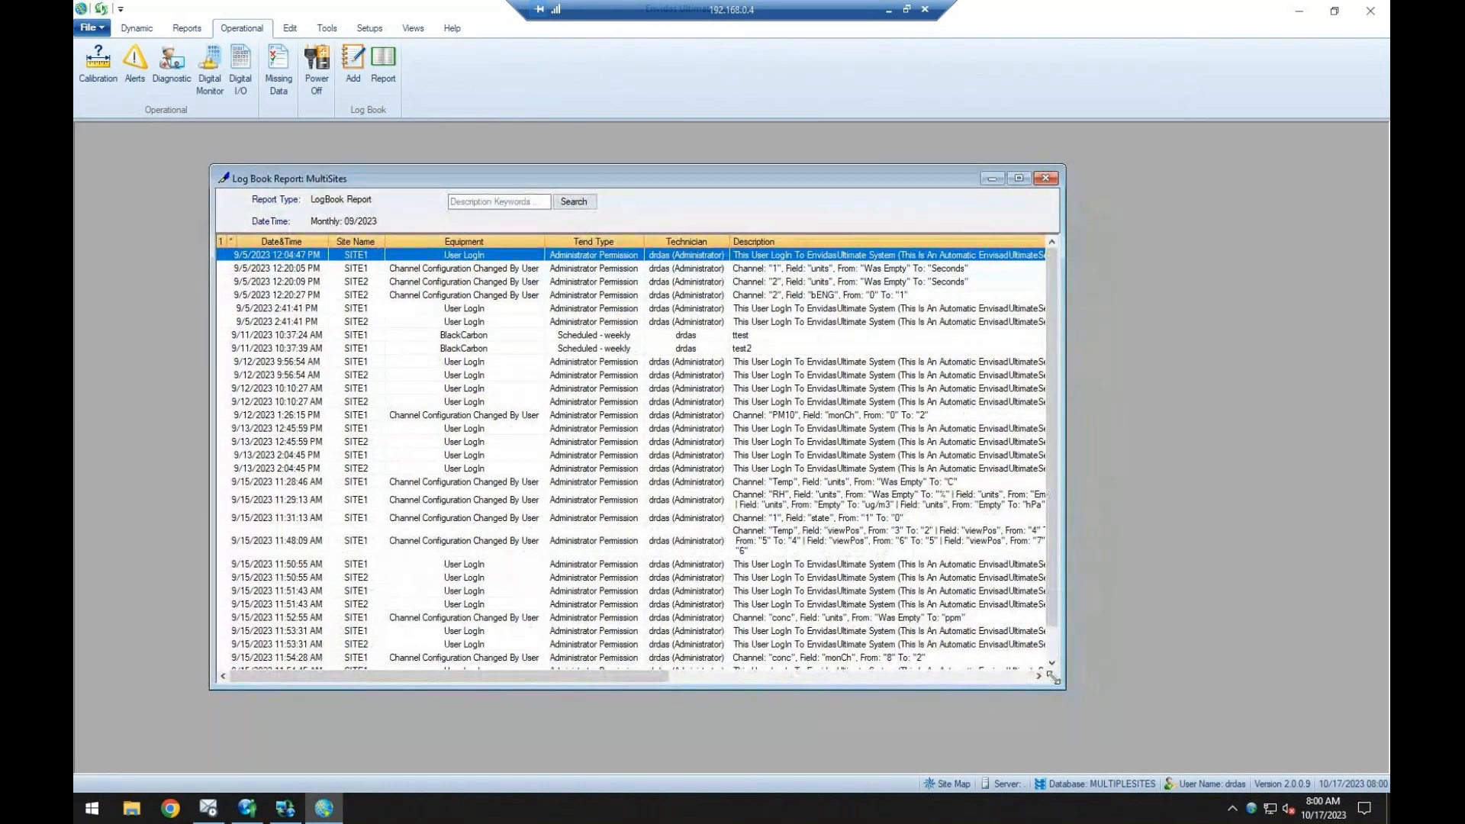
left_click_drag(1057, 684, 1366, 766)
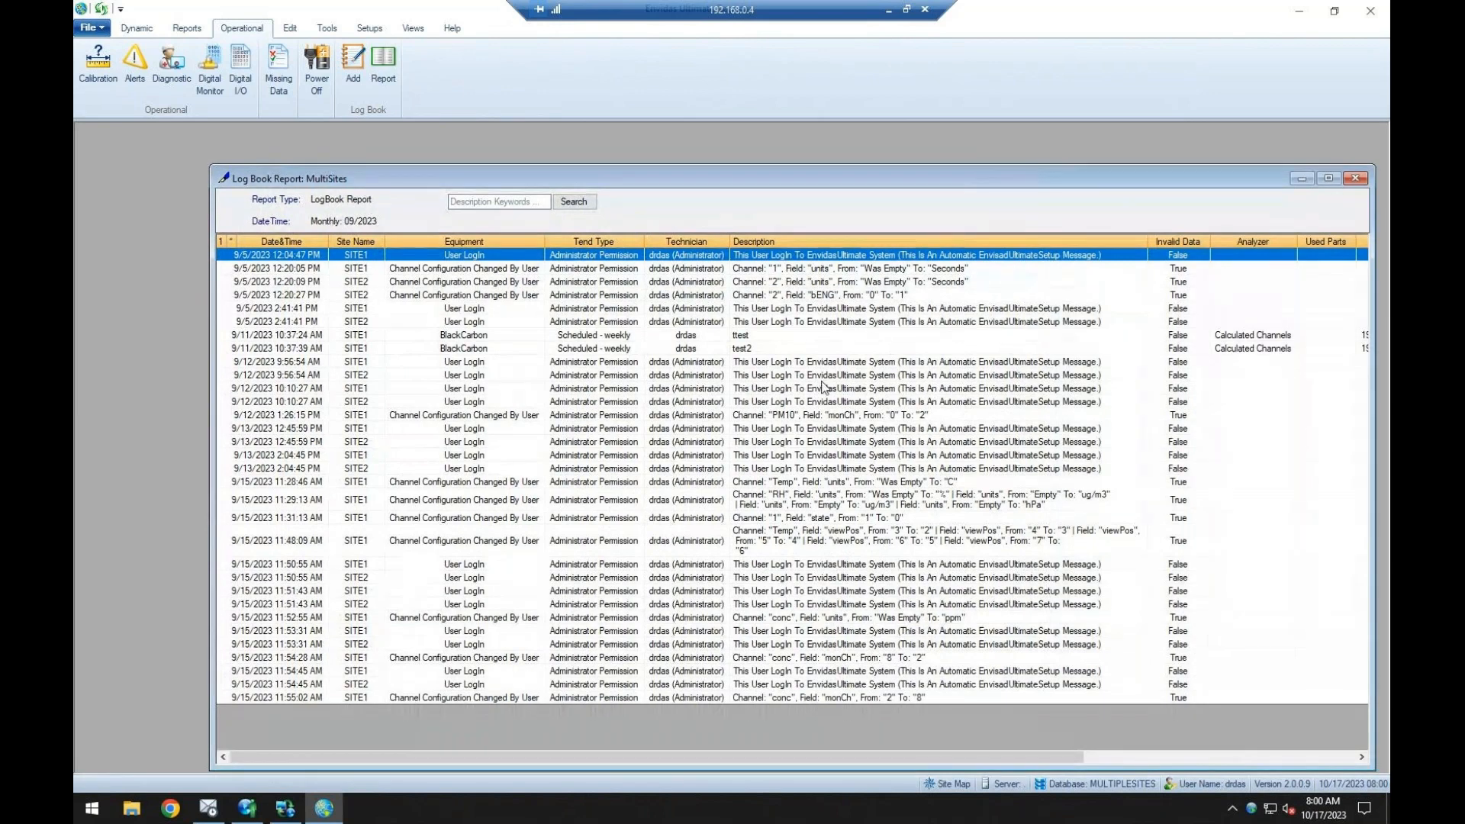
Examine the BlackCarbon entries "ttest" and "test2" and a user login entry in the Log Book report.
left_click(807, 336)
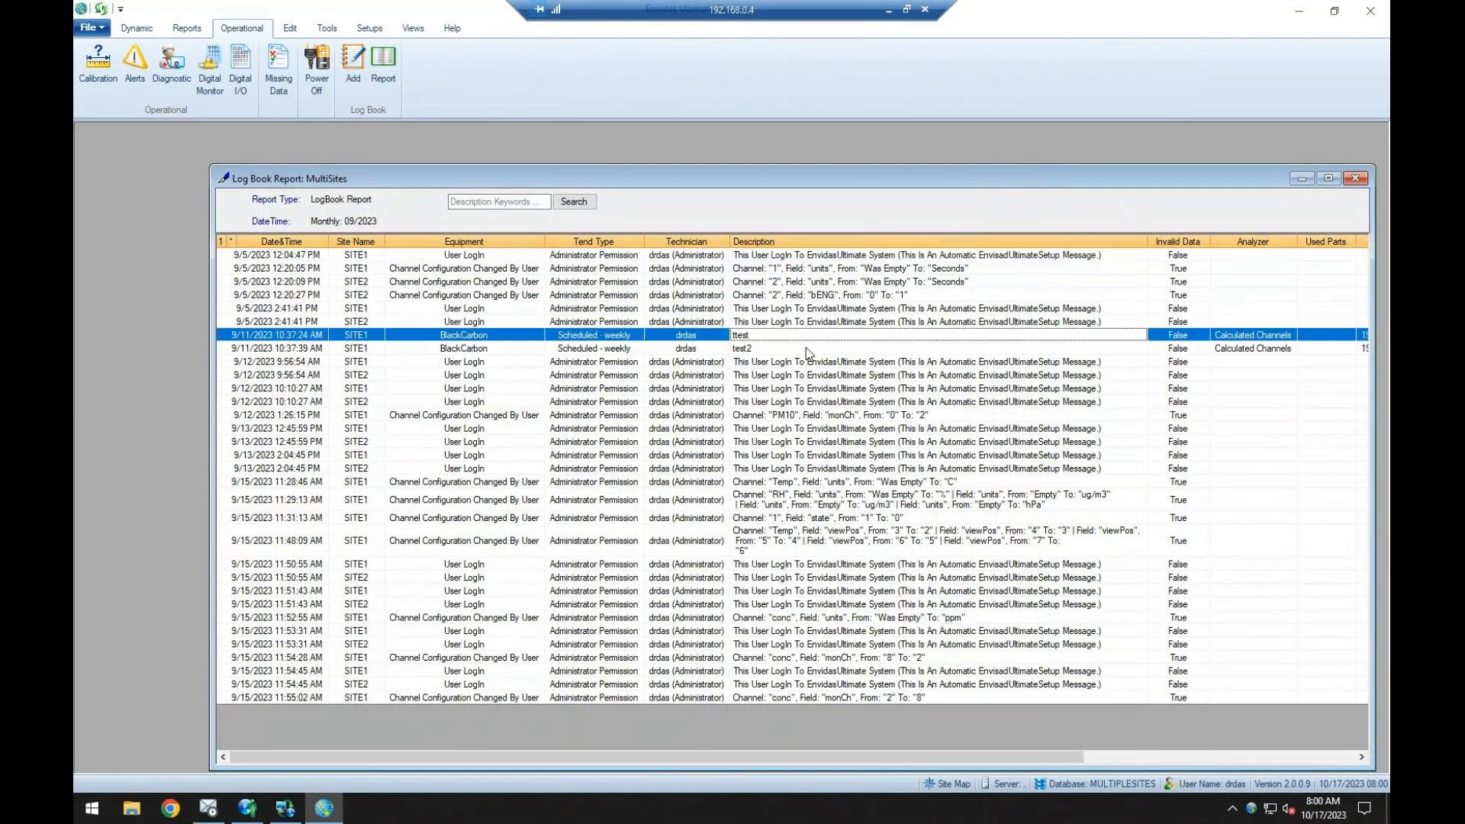
left_click(809, 347)
left_click(809, 337)
left_click(809, 310)
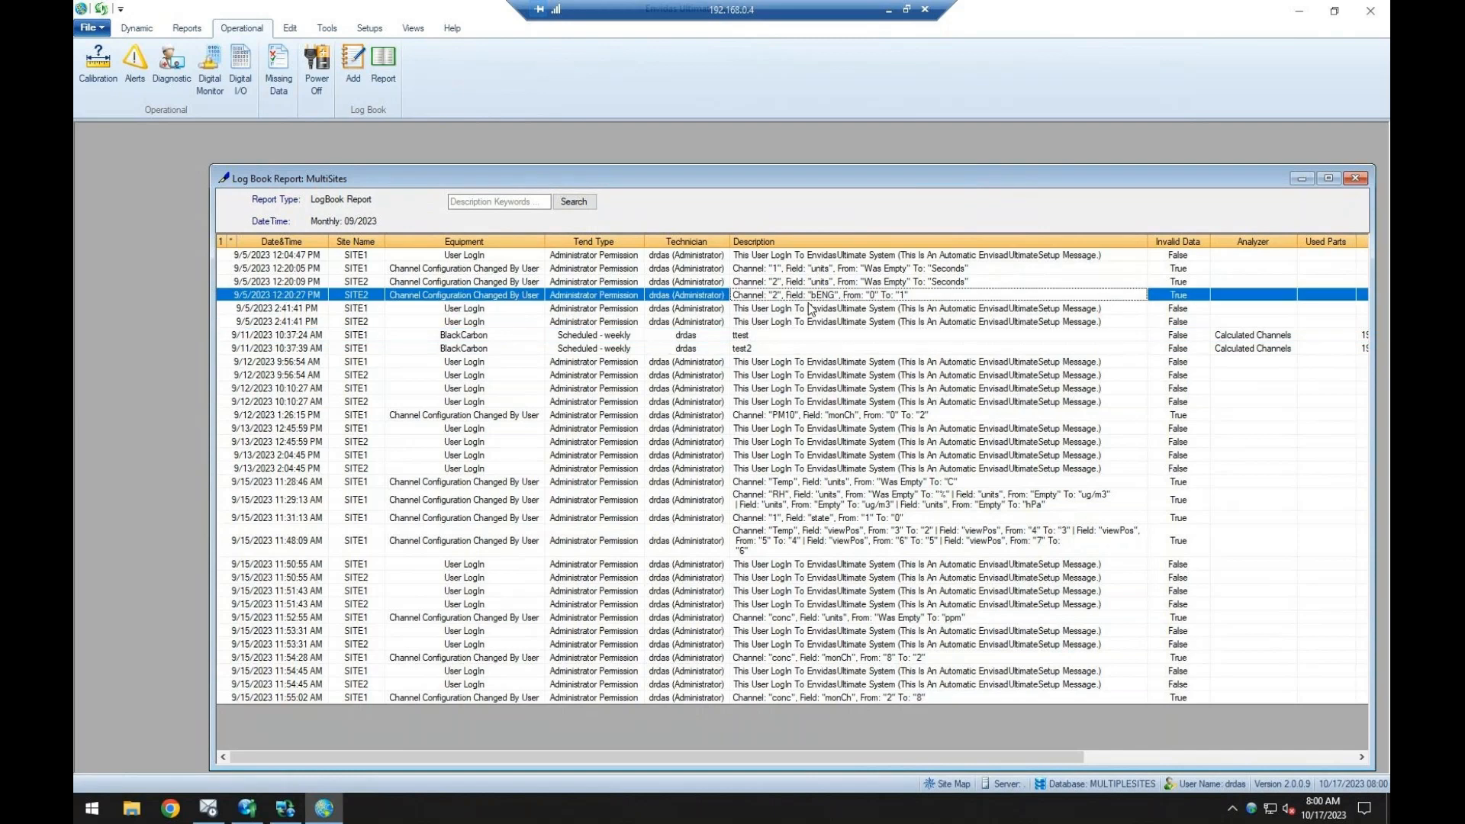
Examine the user login entries from 9/5/2023 and 9/15/2023 in the Log Book report, and close the report.
left_click(810, 257)
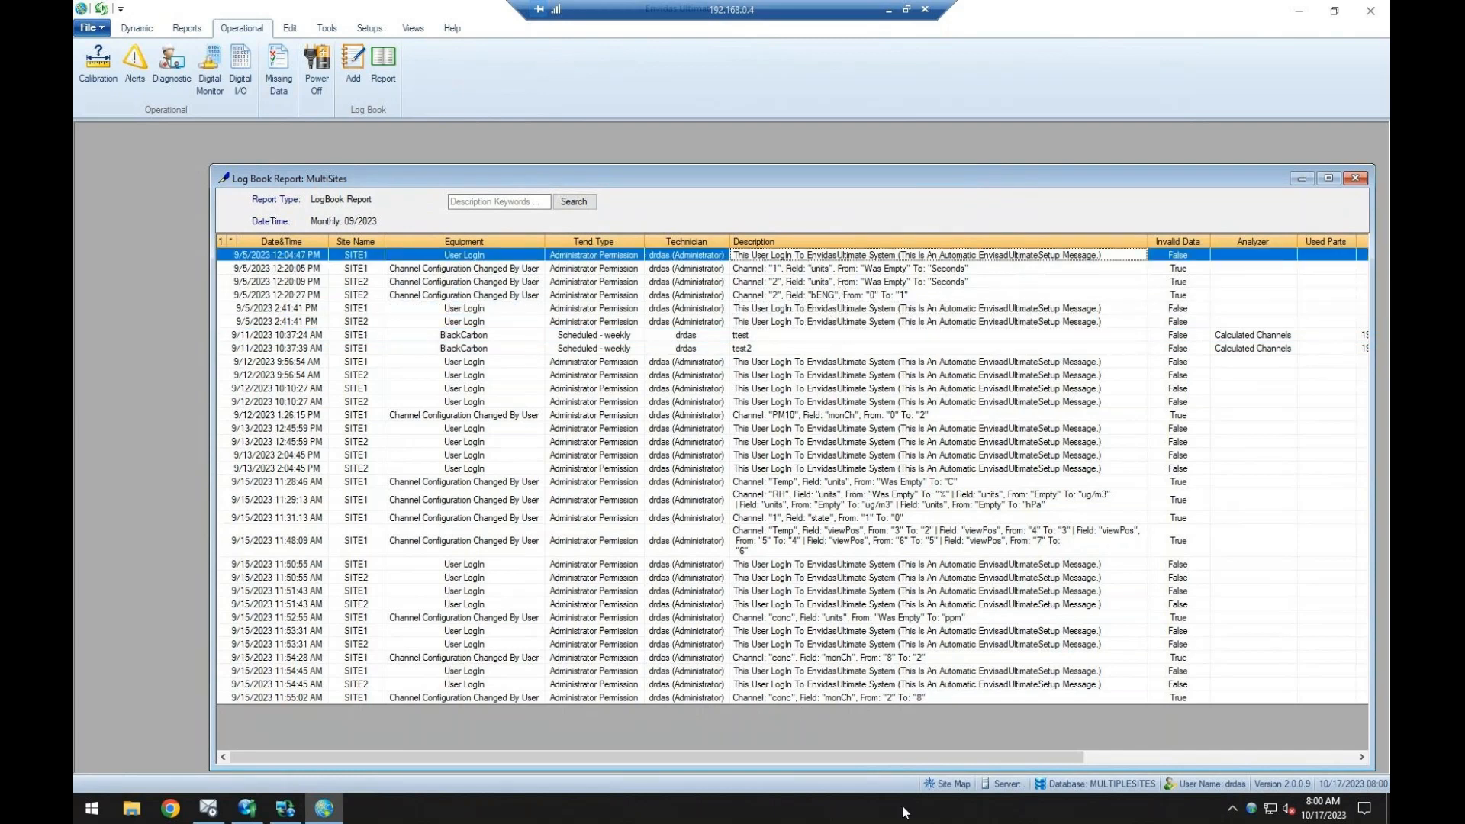
left_click(914, 578)
left_click(910, 604)
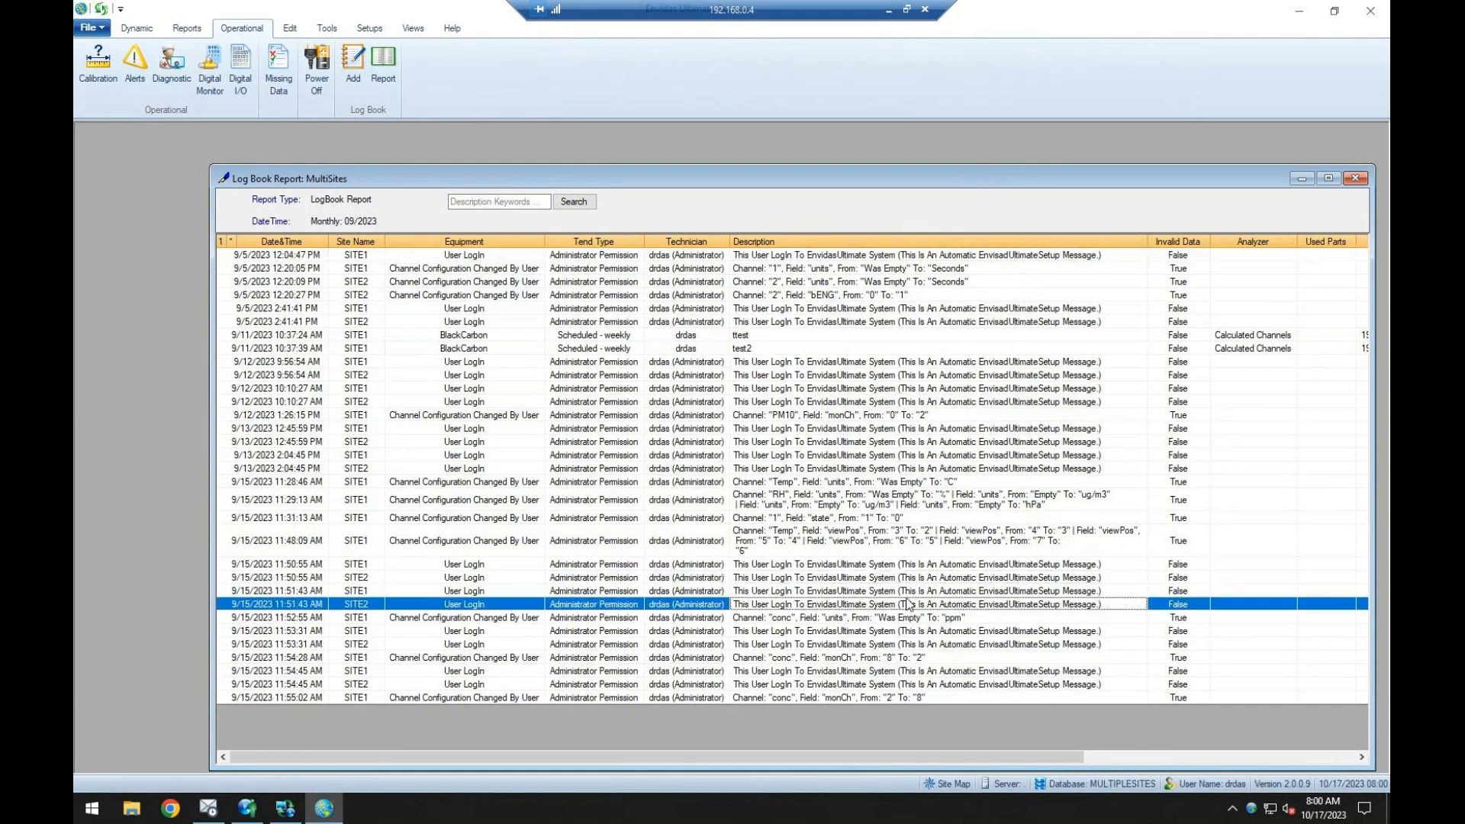
left_click(1355, 178)
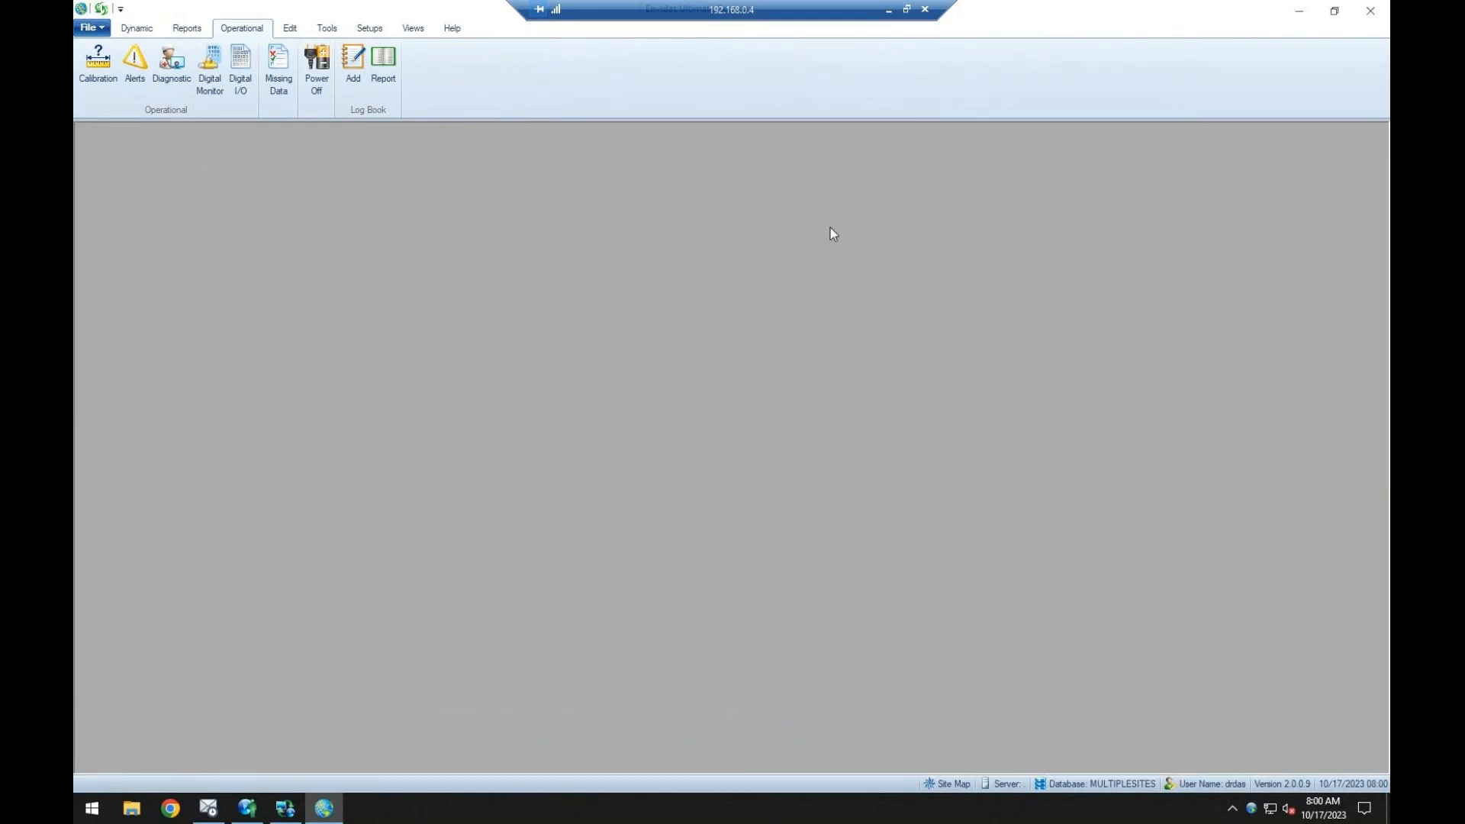
Open a monthly tabular Edit Table report for all SITE1 channels for 09/2023 at the 1 Minute timebase.
left_click(293, 31)
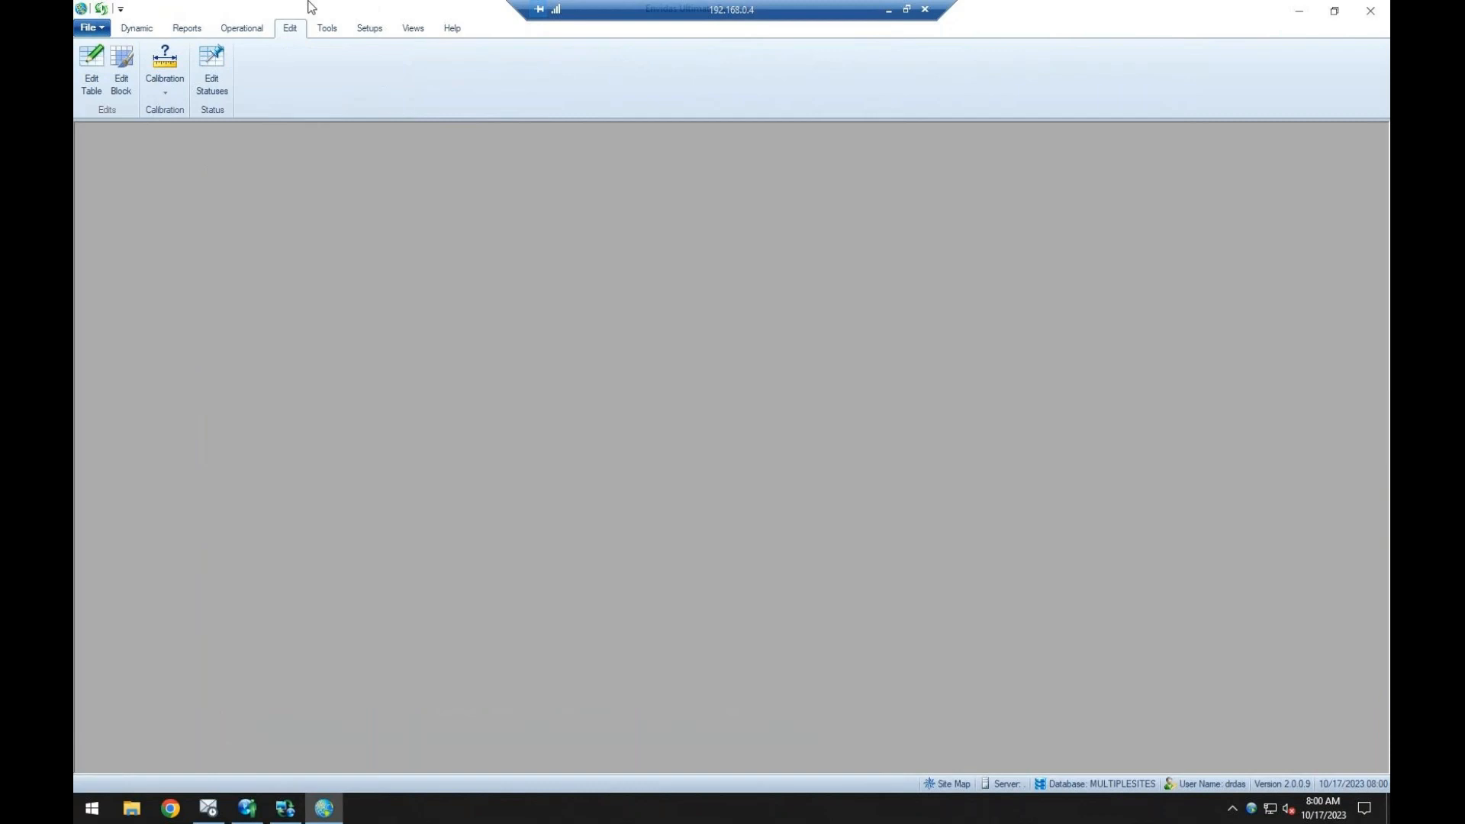
left_click(95, 67)
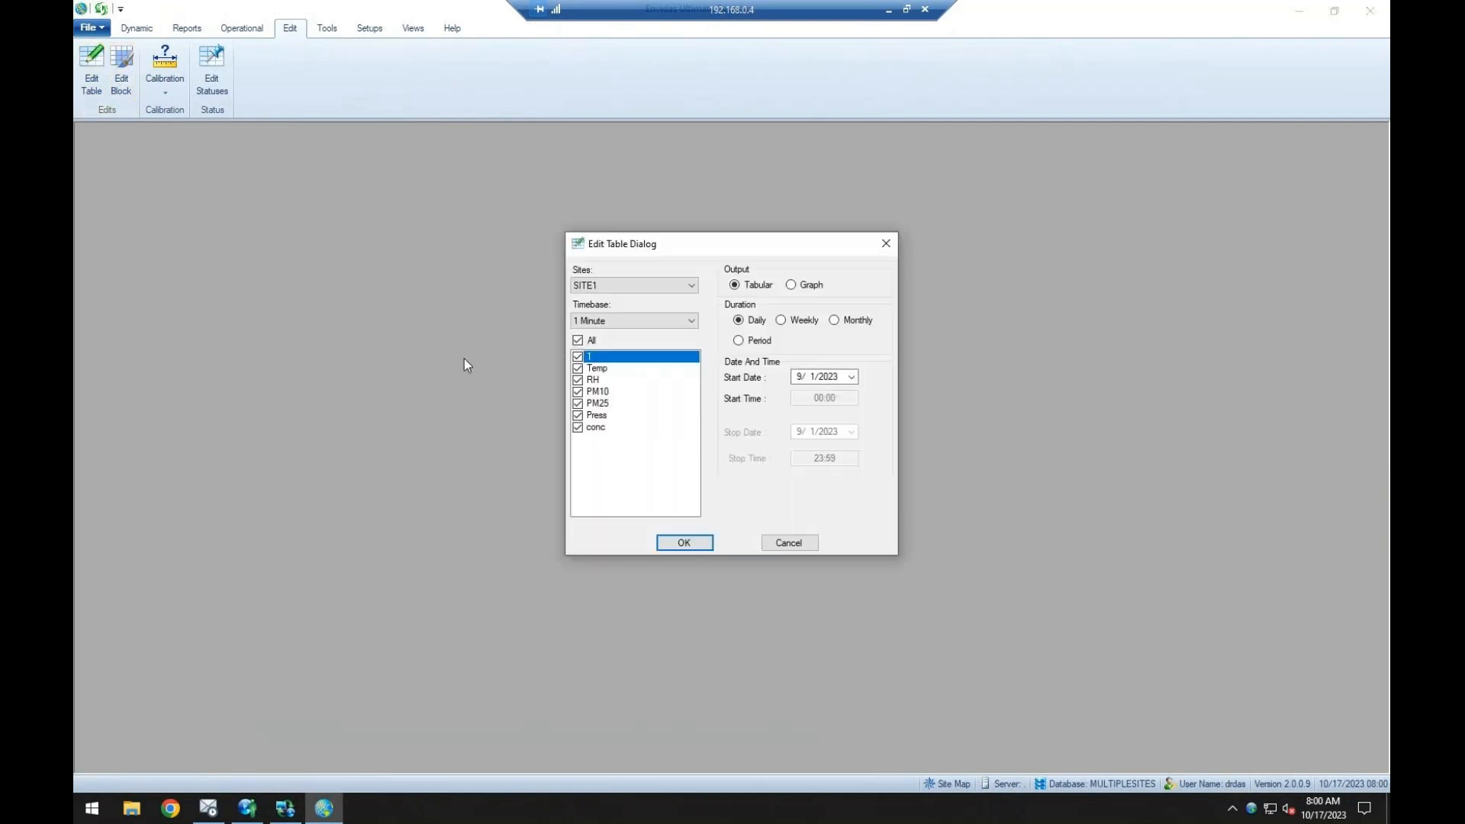
left_click(834, 321)
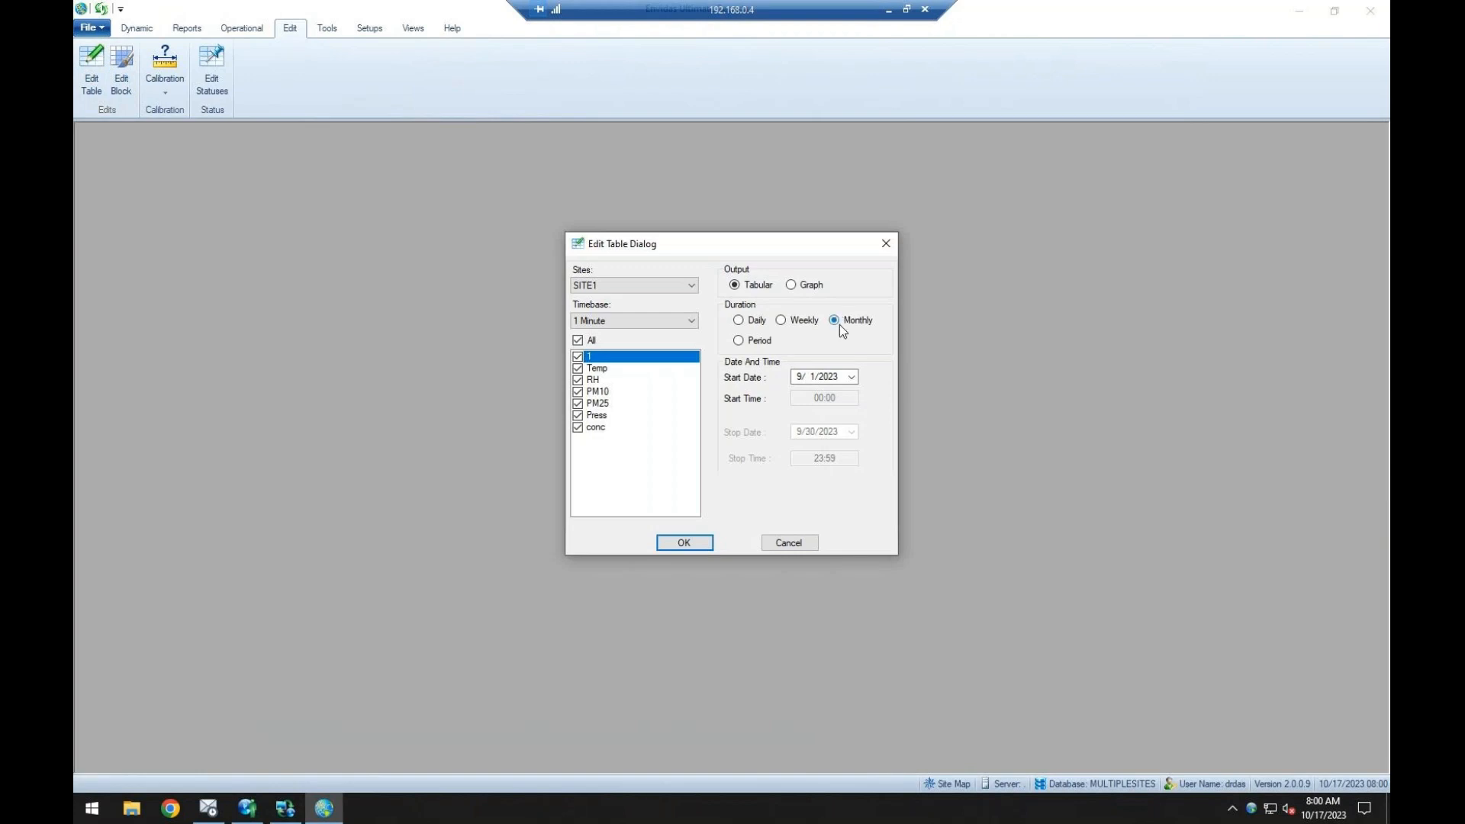
left_click(684, 542)
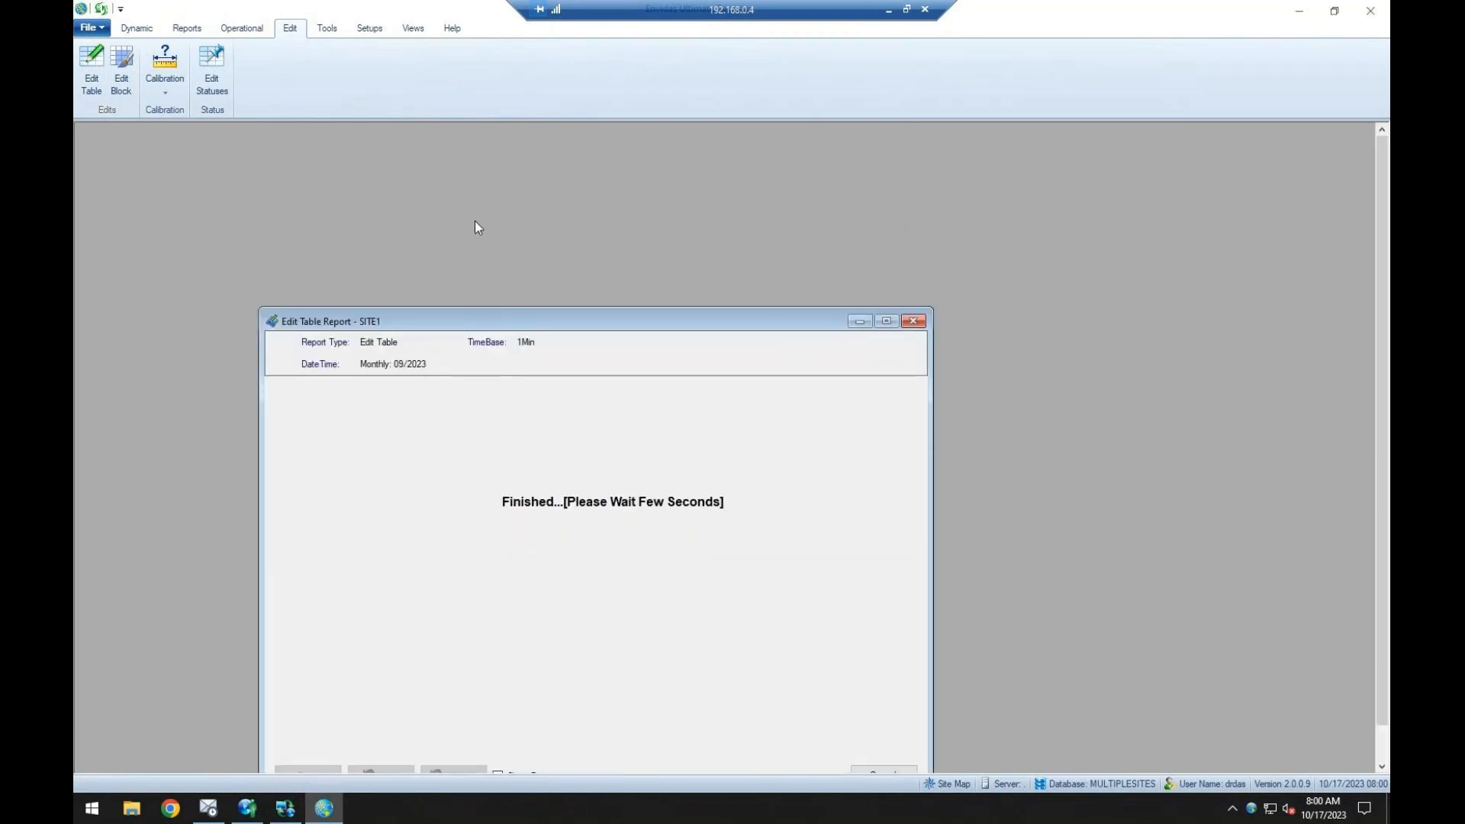
Open the block editor for the channel 1 readings from 12:04 AM to 12:20 AM on 9/1/2023.
left_click_drag(456, 350, 458, 487)
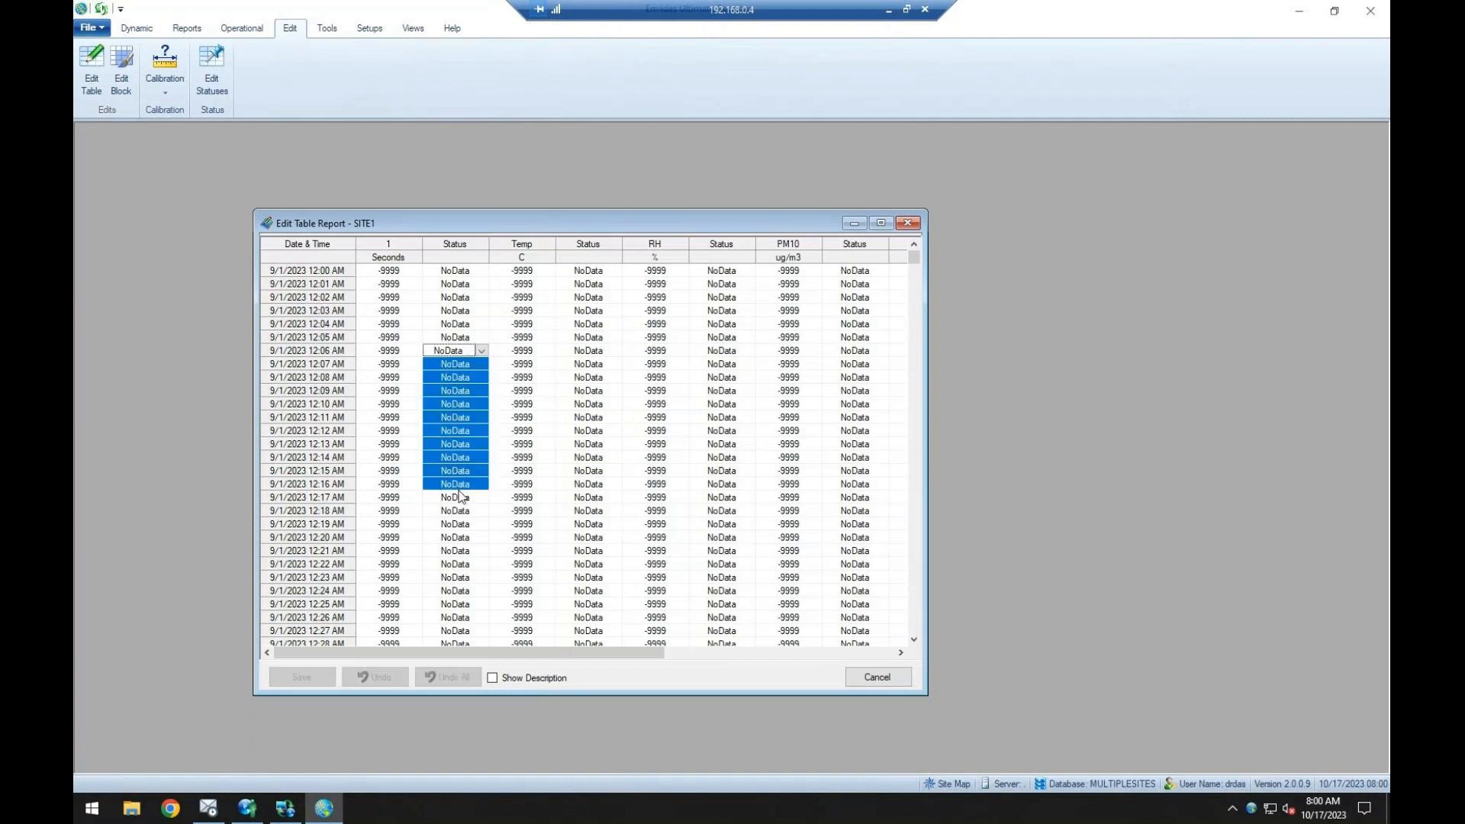
left_click(390, 364)
left_click_drag(397, 337, 398, 539)
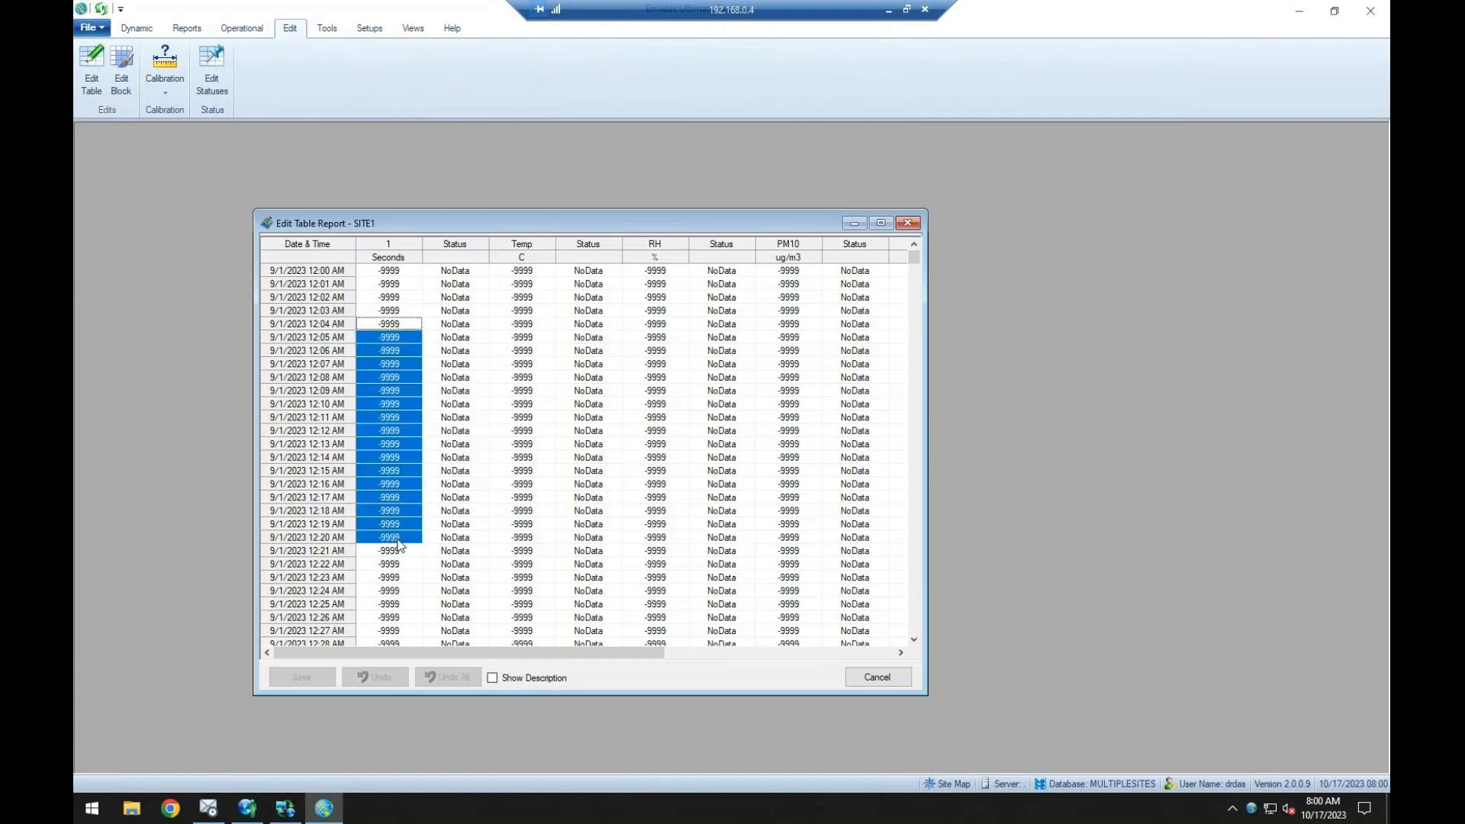
right_click(392, 439)
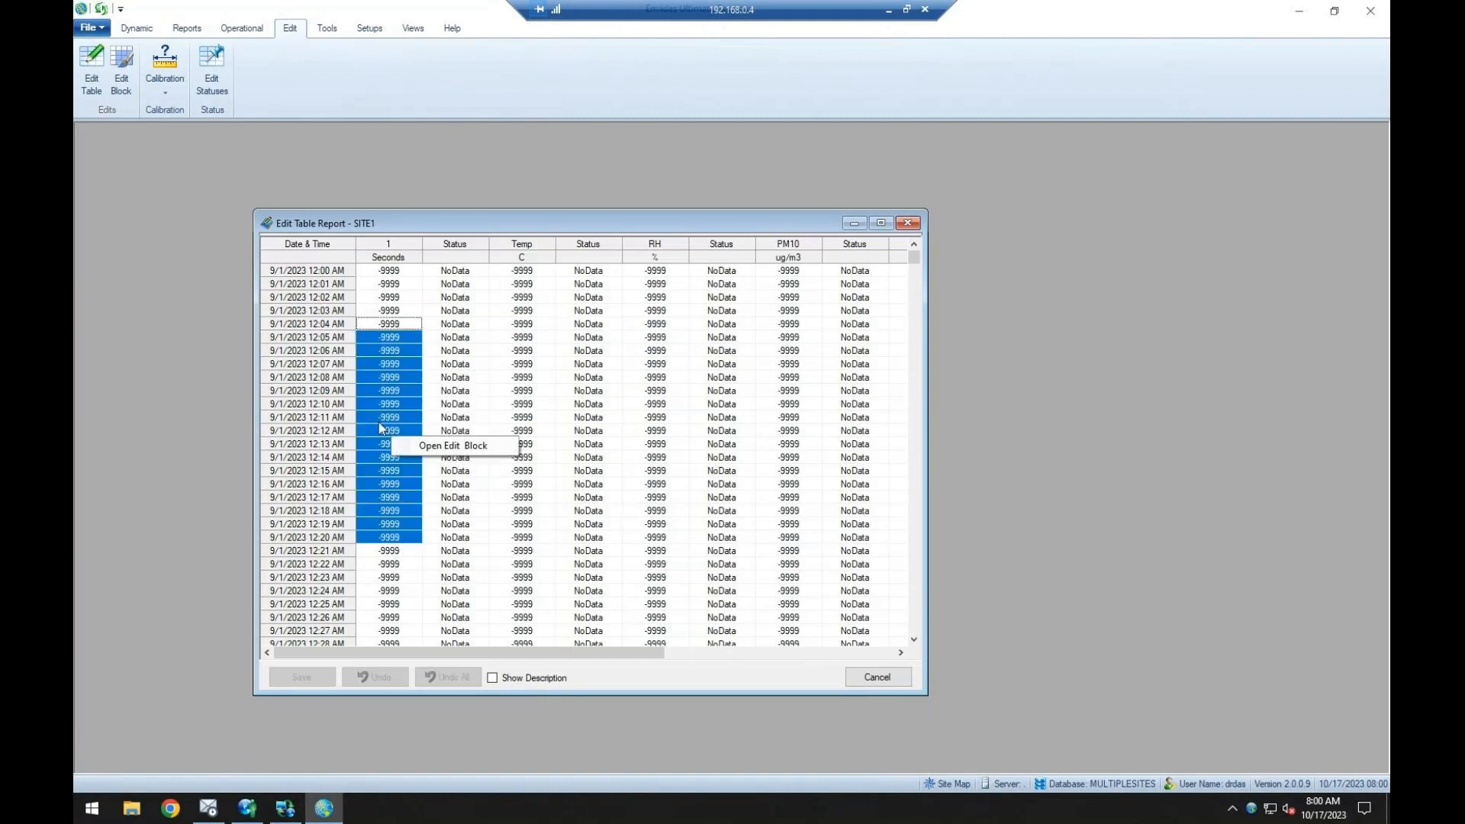
left_click(473, 447)
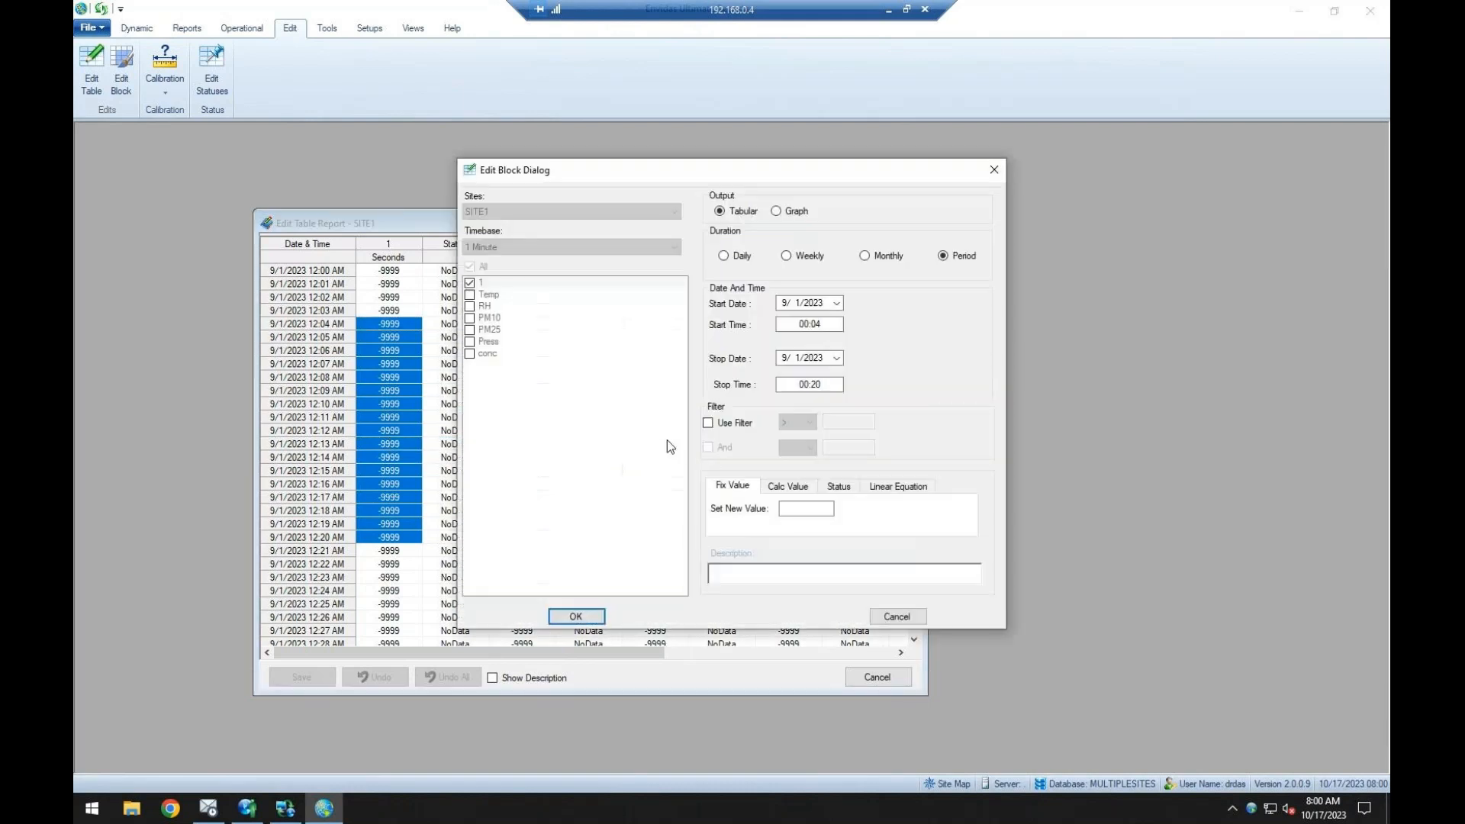
Look over the Fix Value, Calc Value and Status options for the selected readings, and close the block editor and table without editing.
left_click(798, 508)
left_click(787, 486)
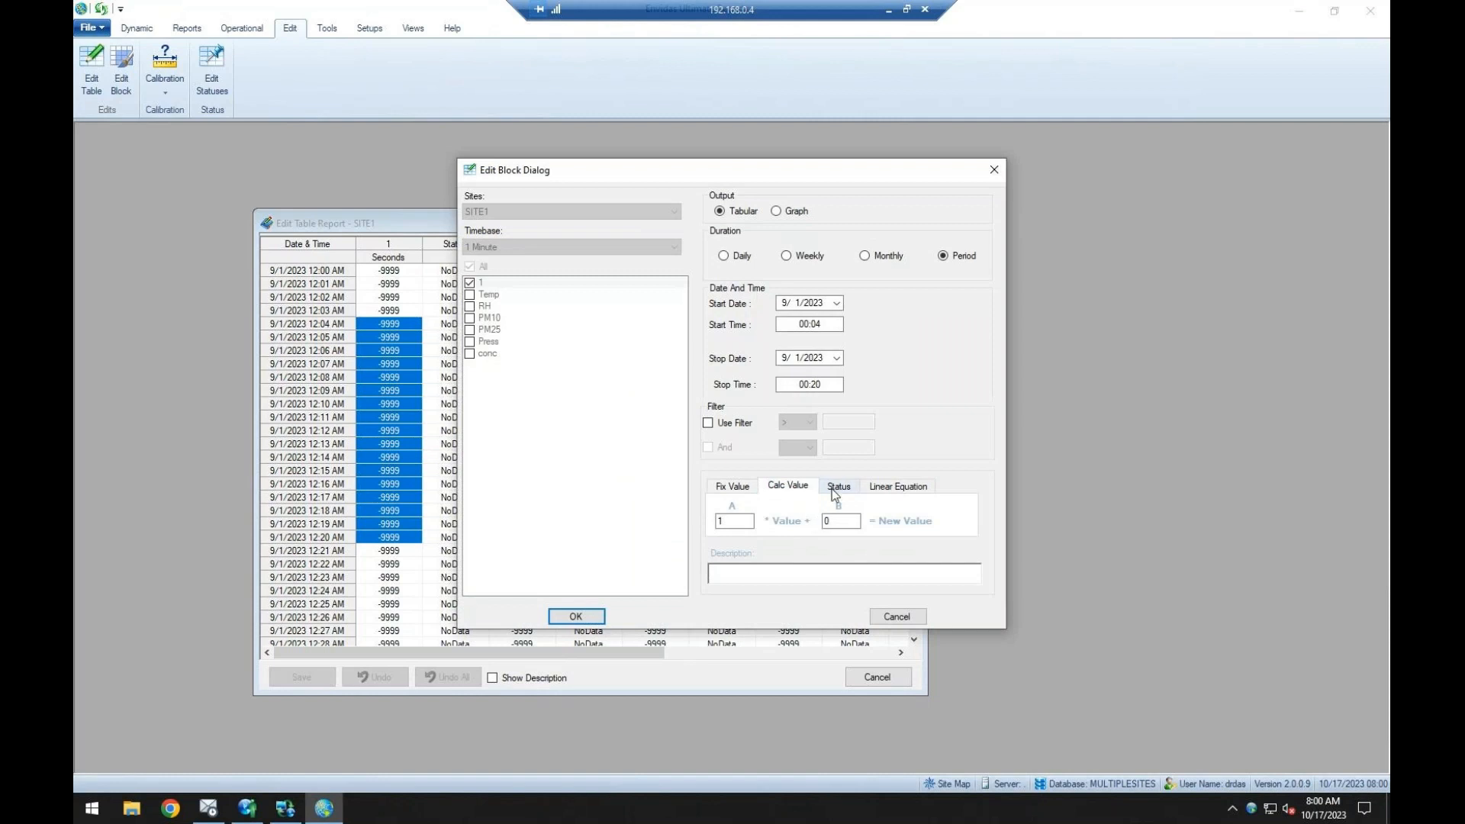
left_click(837, 487)
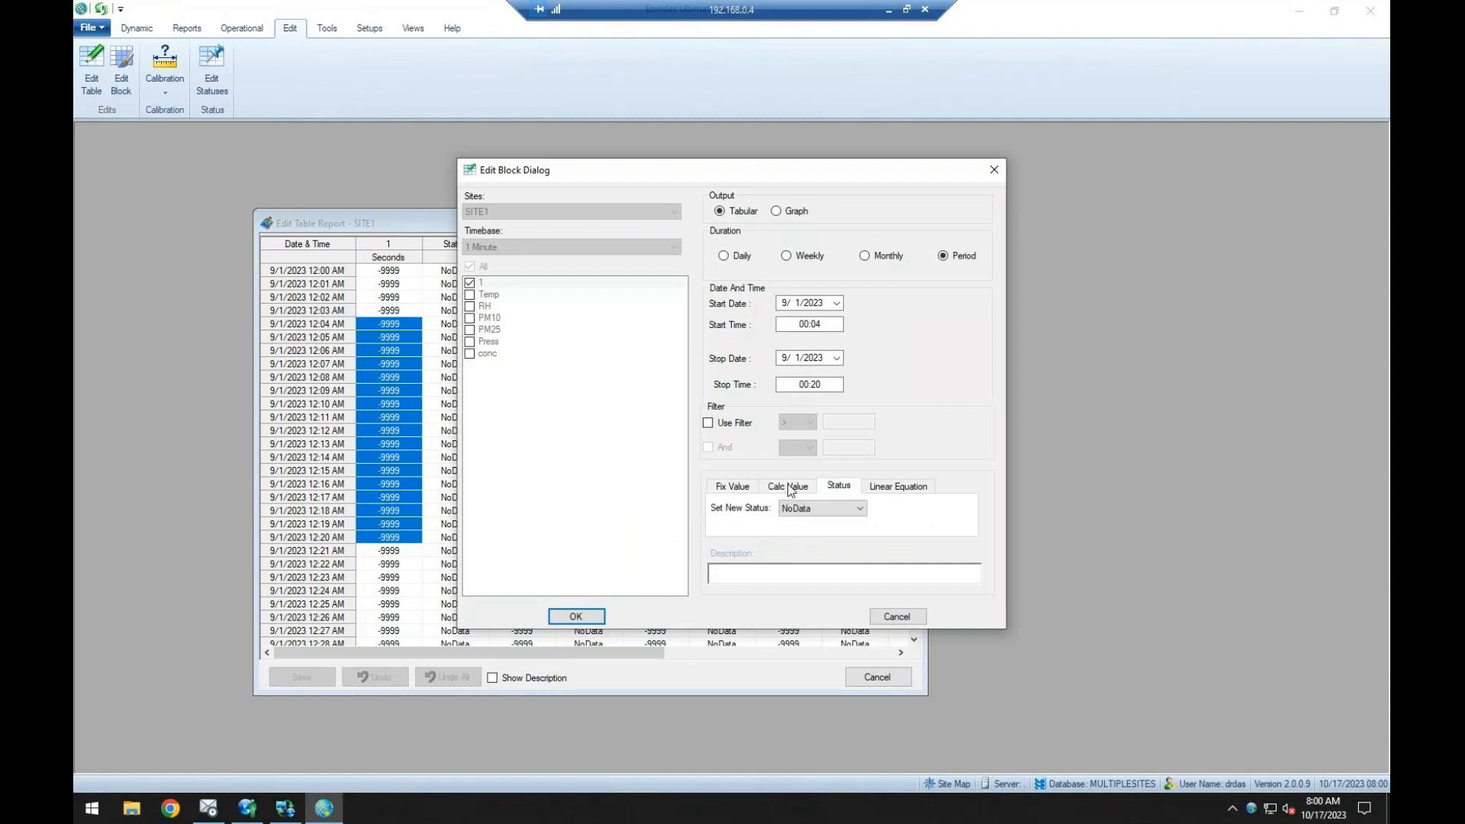
left_click(993, 173)
left_click(910, 223)
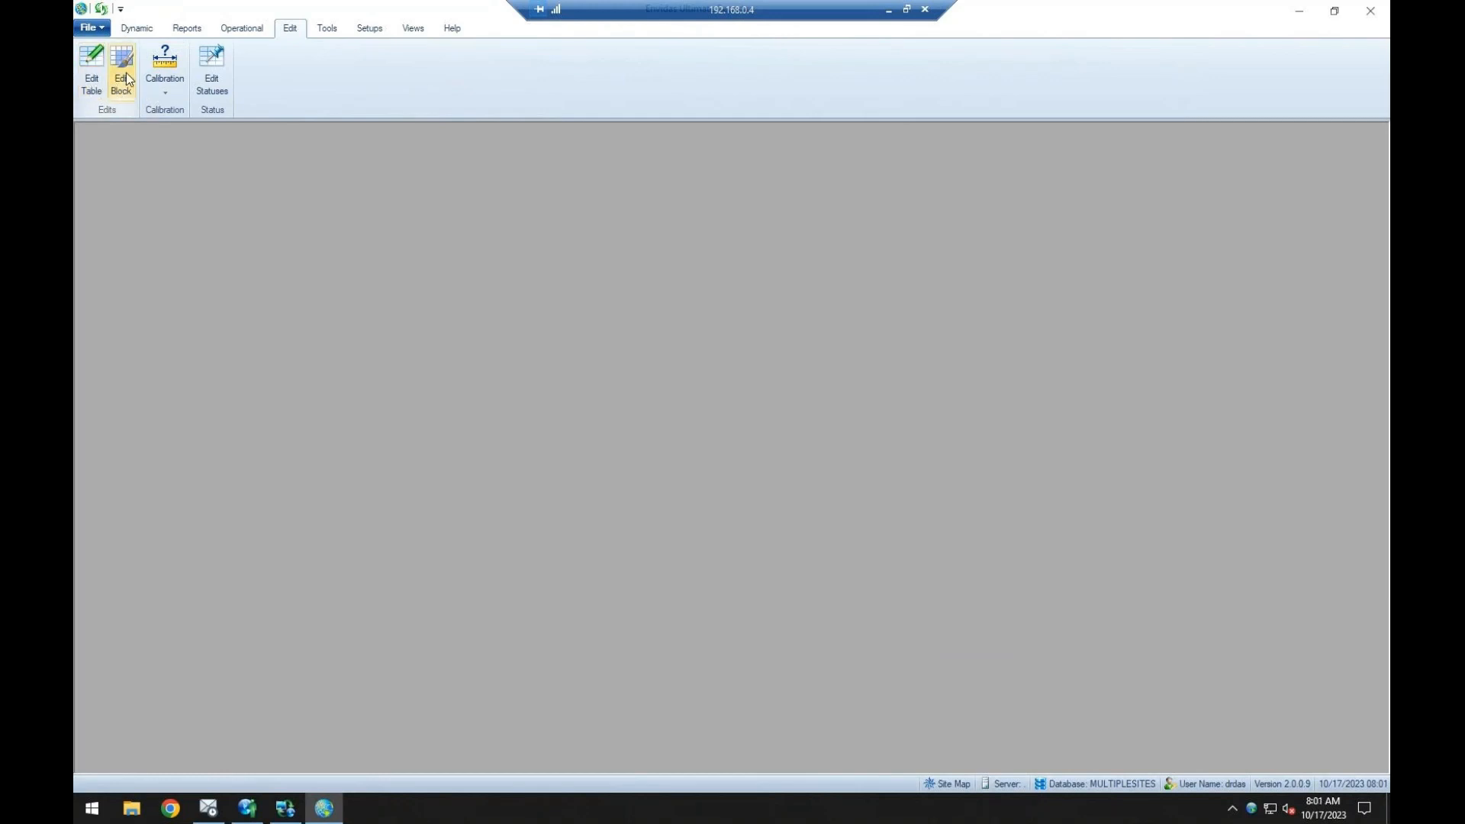
Look over the standalone Edit Block settings with the Period duration and the new fixed value field, and cancel without editing.
left_click(123, 80)
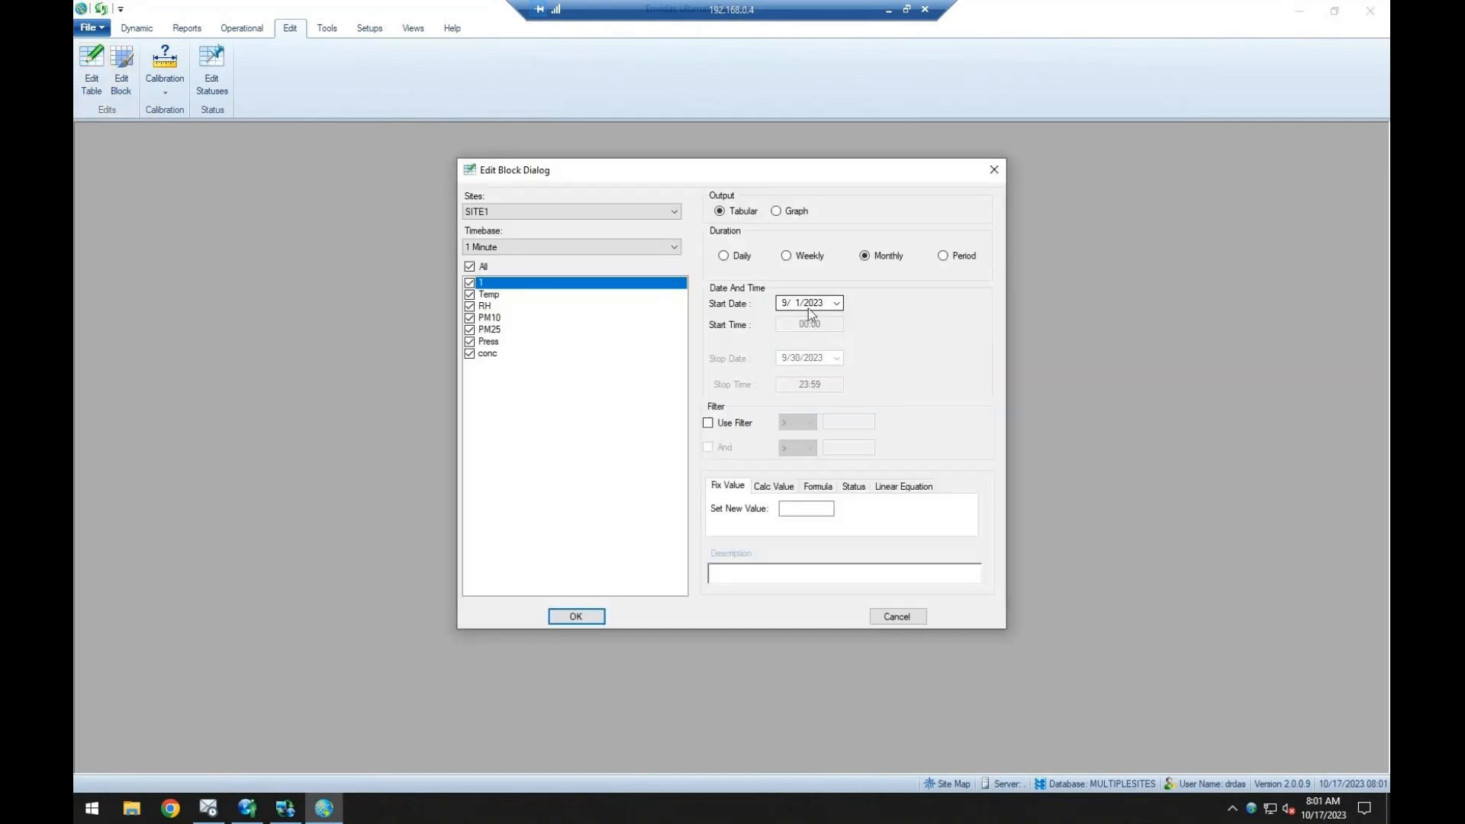
left_click(977, 255)
left_click(794, 506)
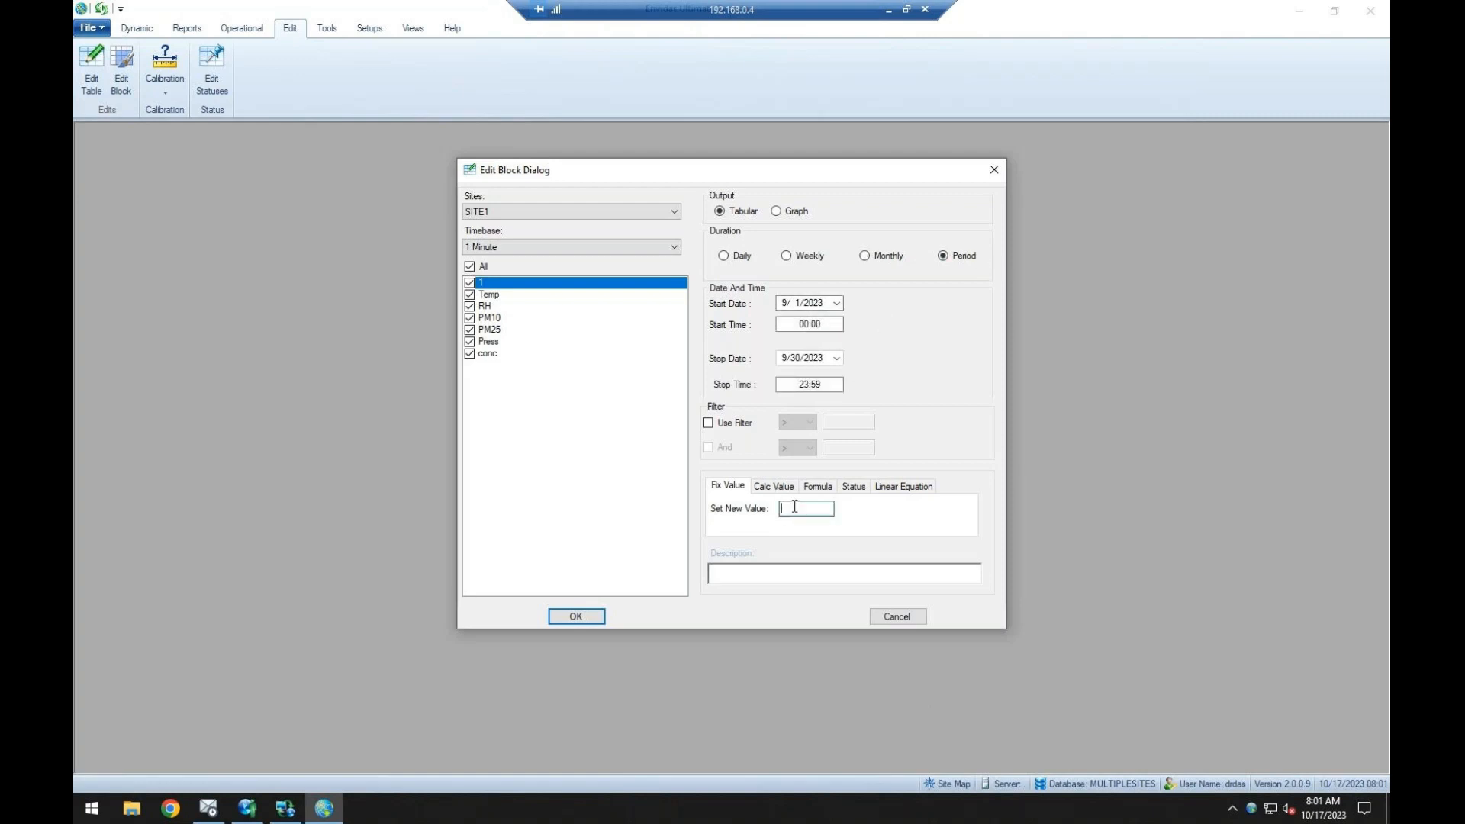
left_click(906, 617)
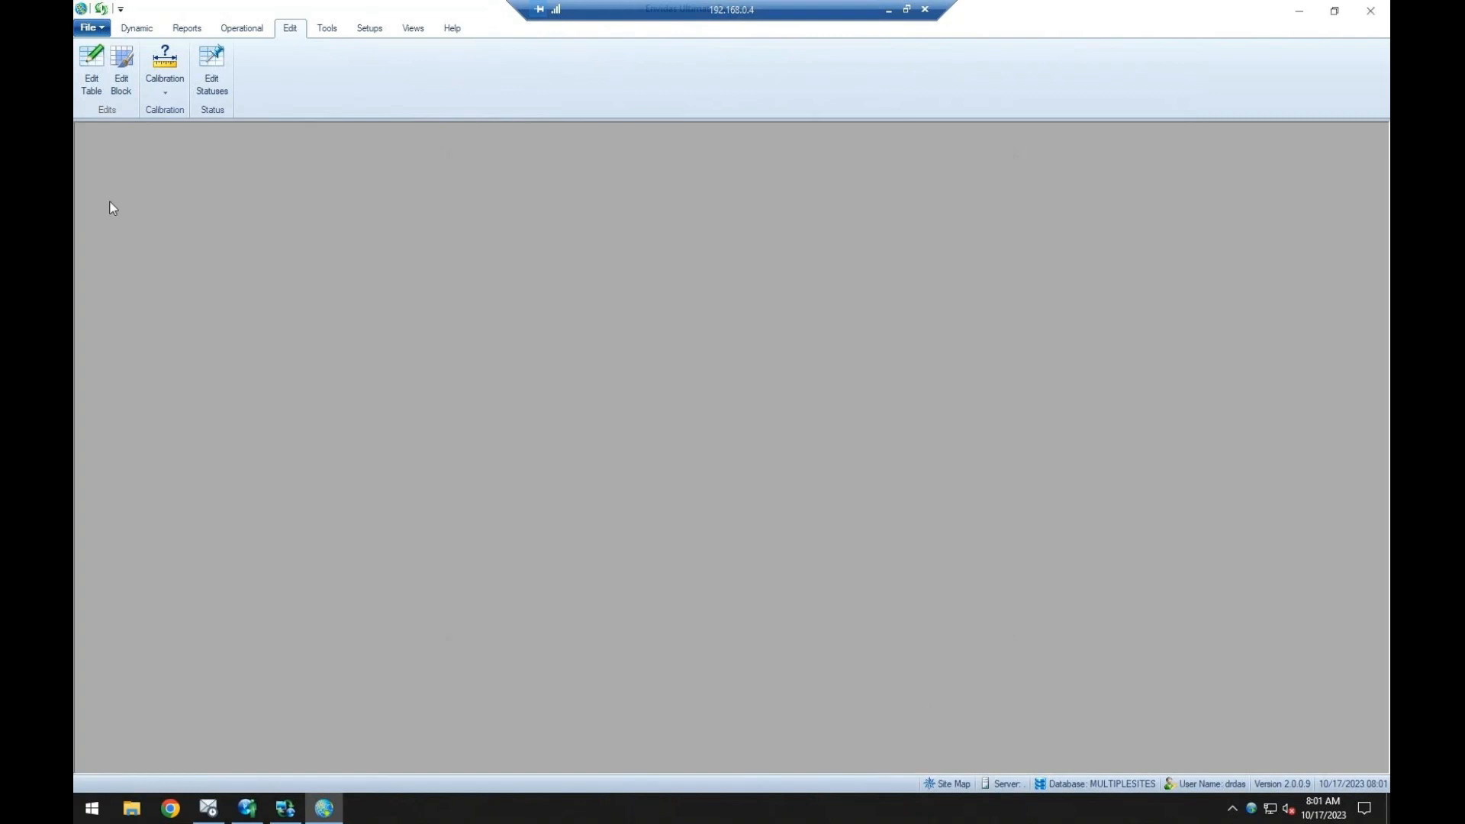
Look over the calibration editing choices, including adding a regular or multipoint calibration, without choosing one.
left_click(166, 76)
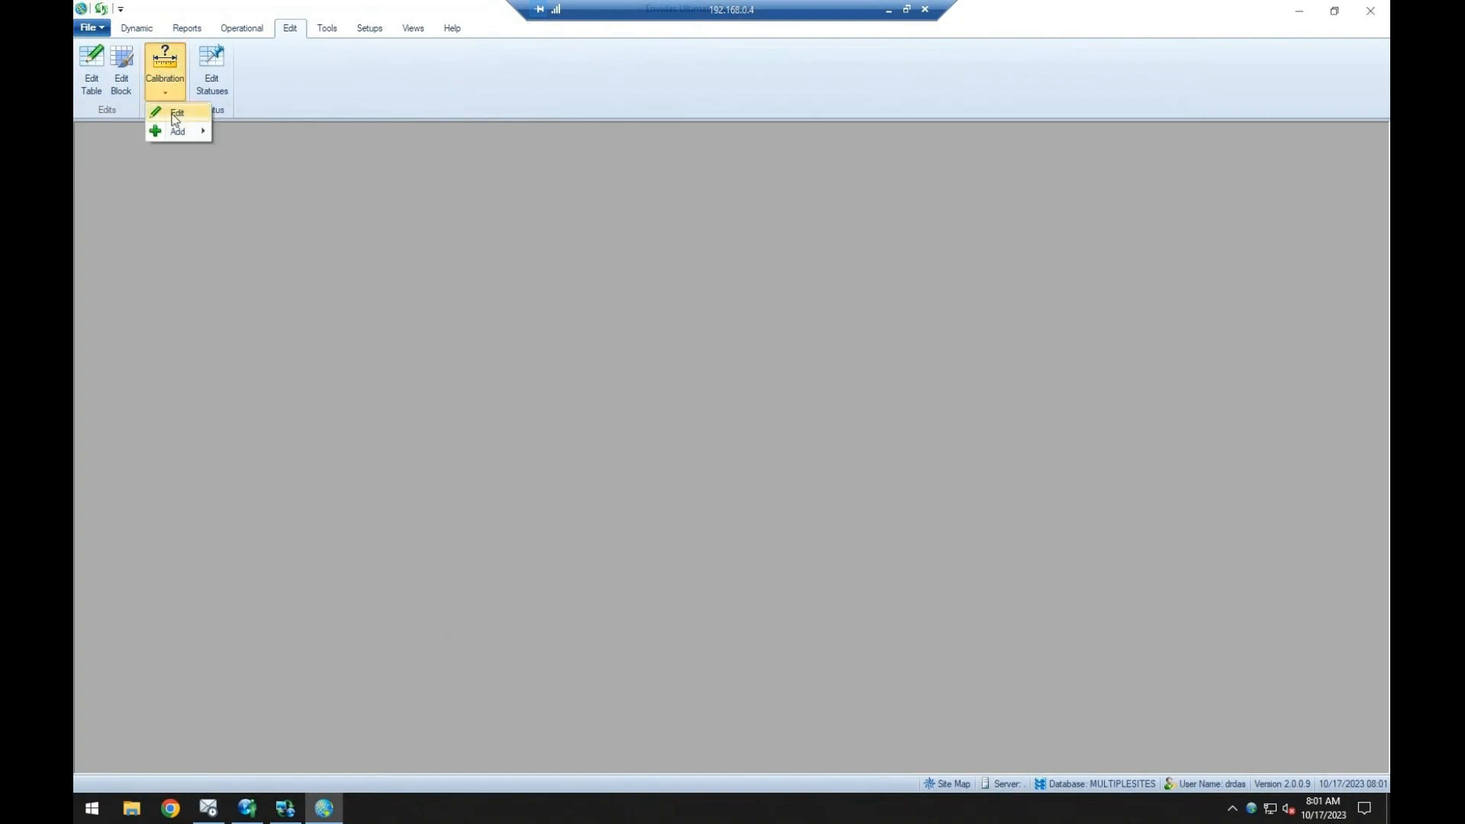
mouse_move(177, 136)
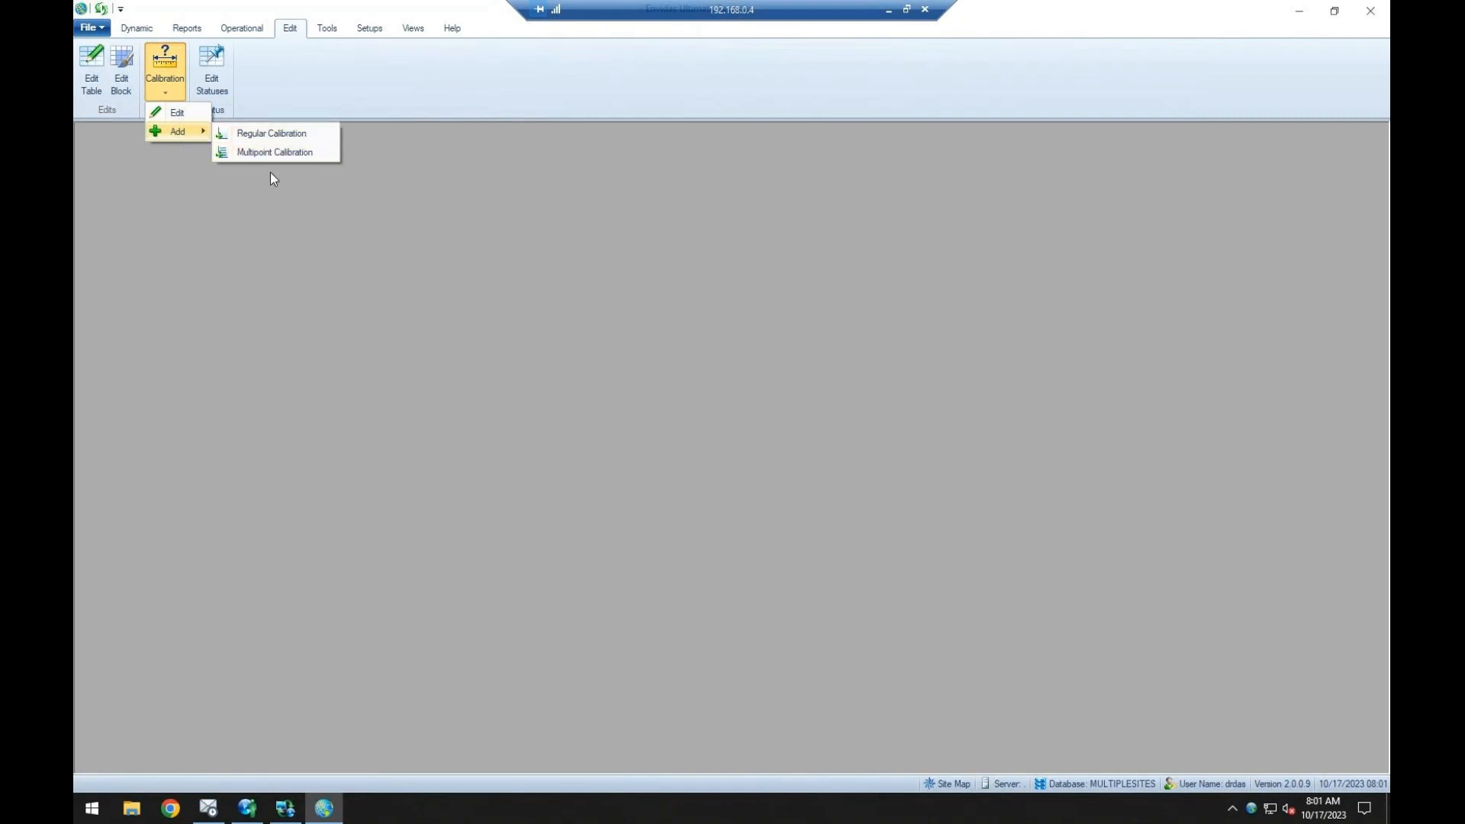
left_click(345, 258)
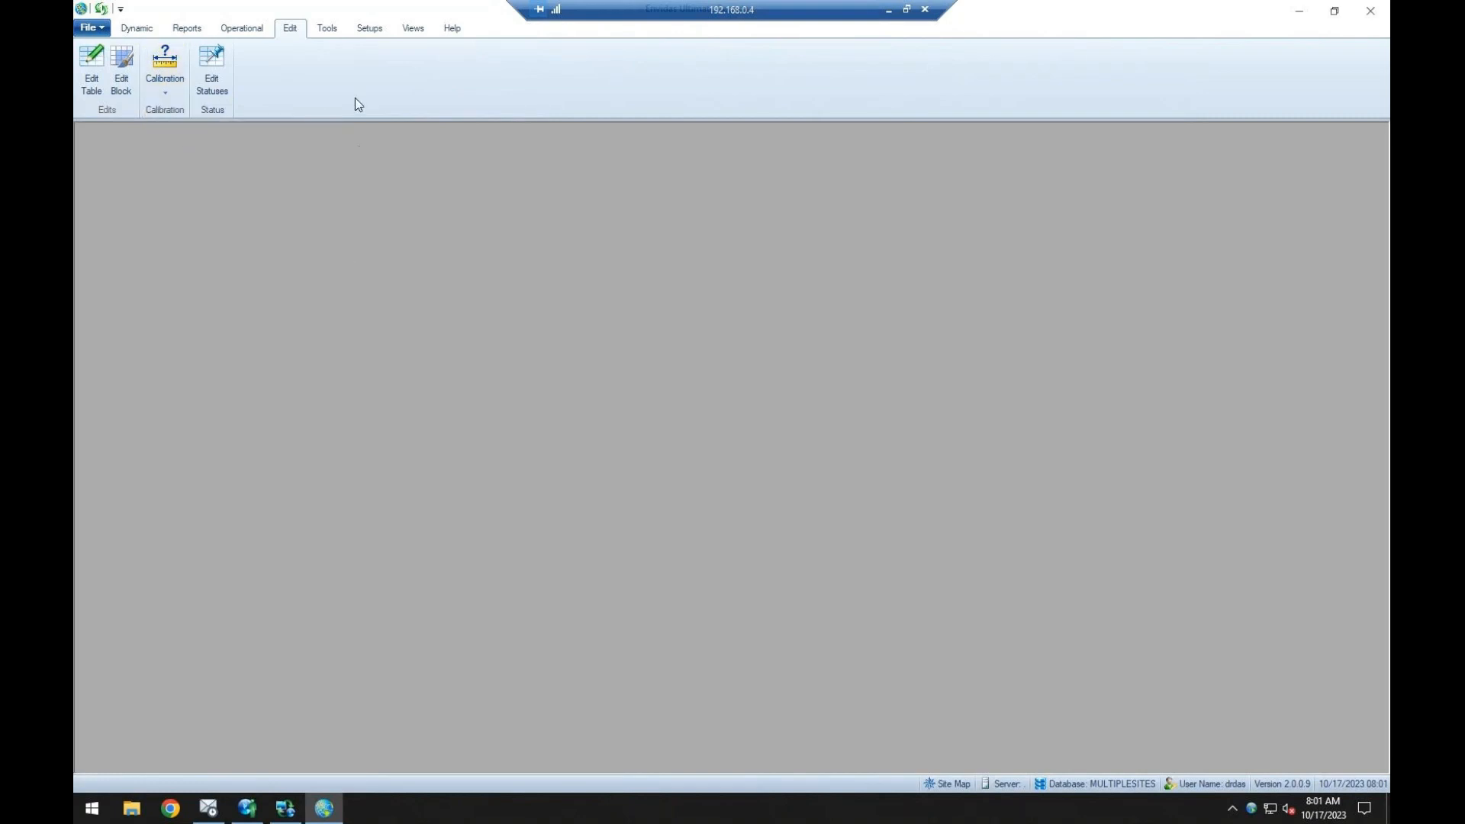
Look over the database connection settings, including the database name, and close them without saving.
left_click(336, 29)
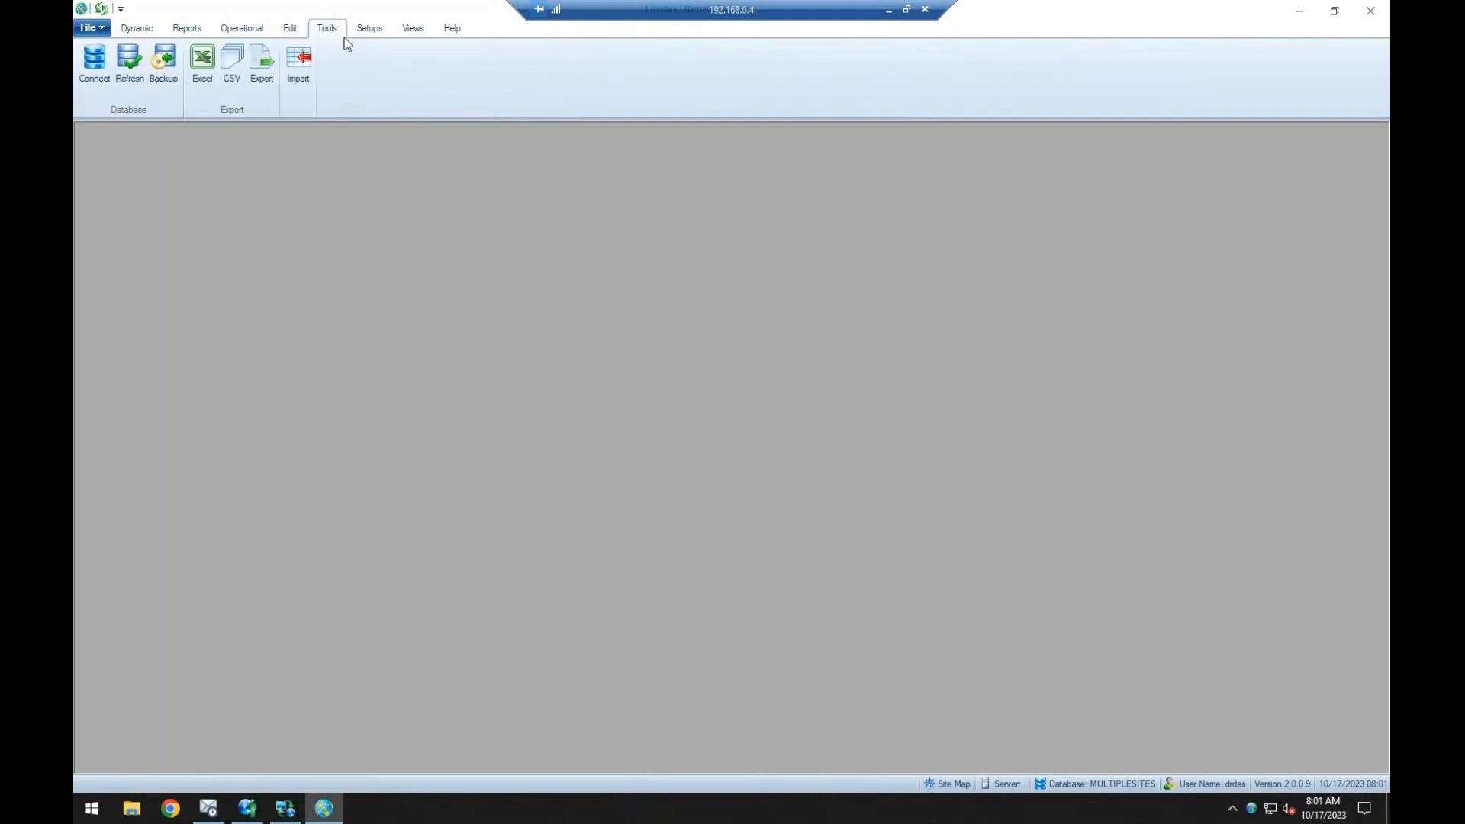
left_click(90, 67)
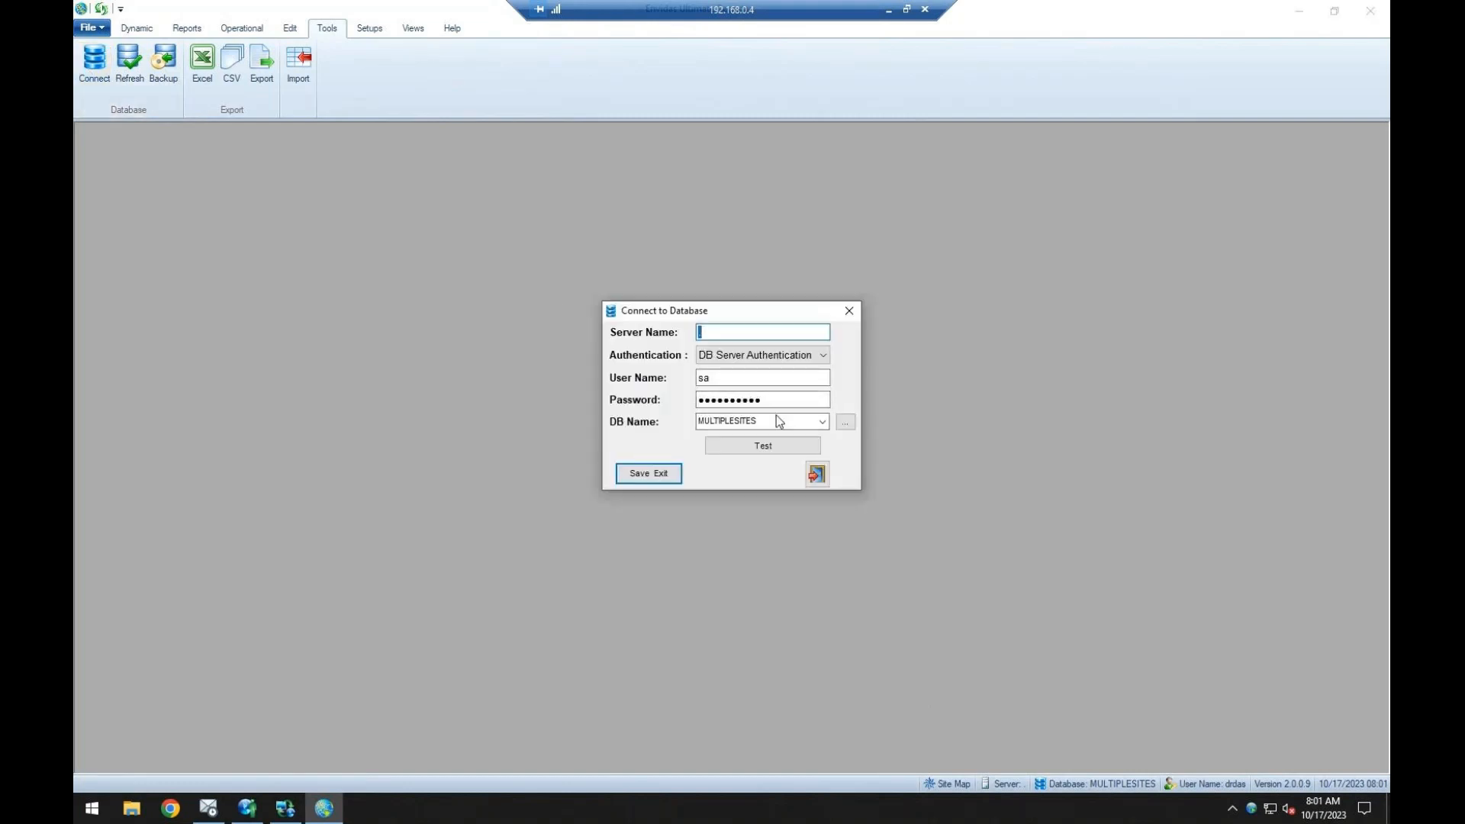
left_click(776, 415)
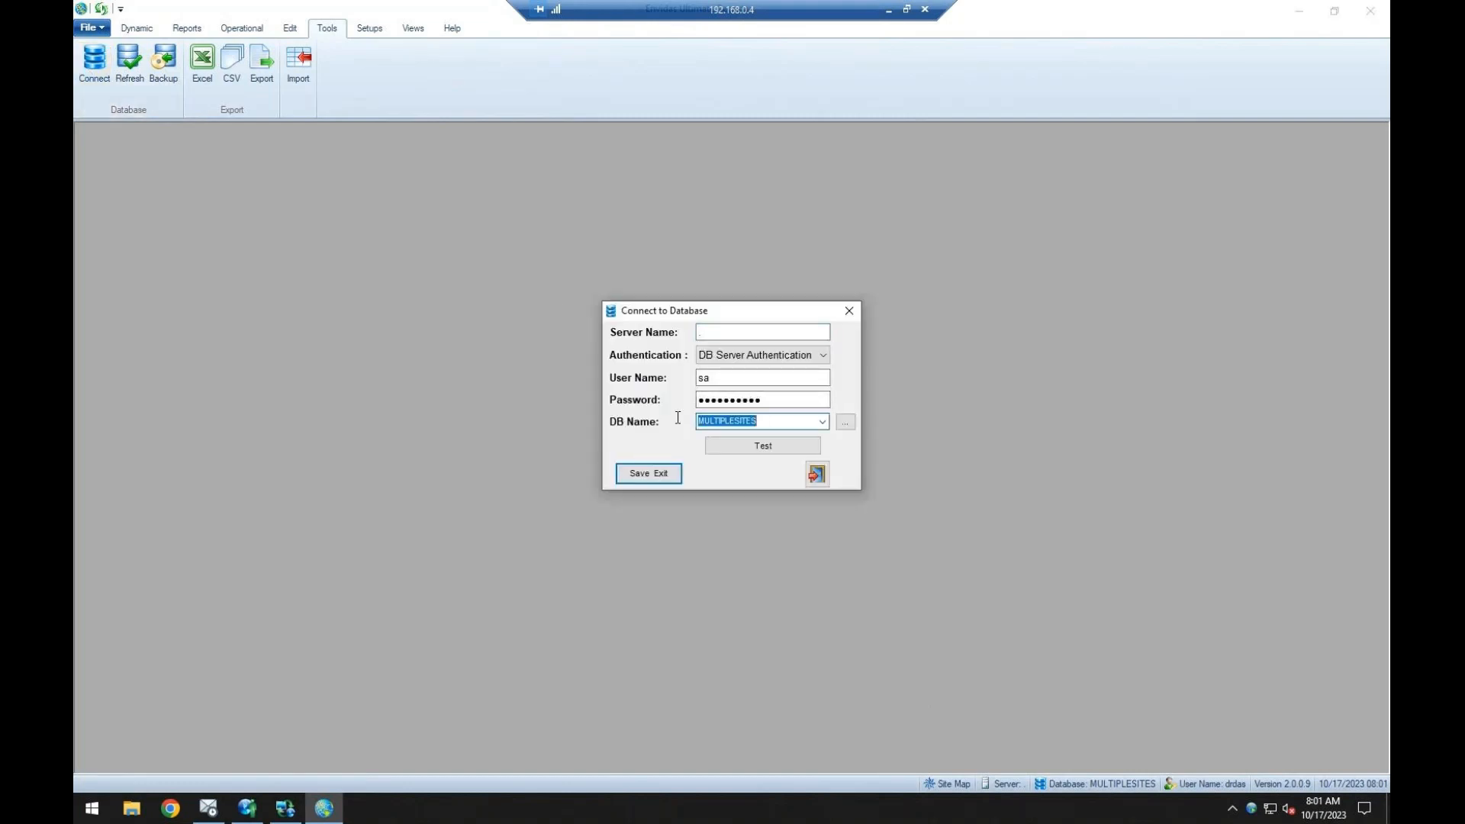
left_click(849, 313)
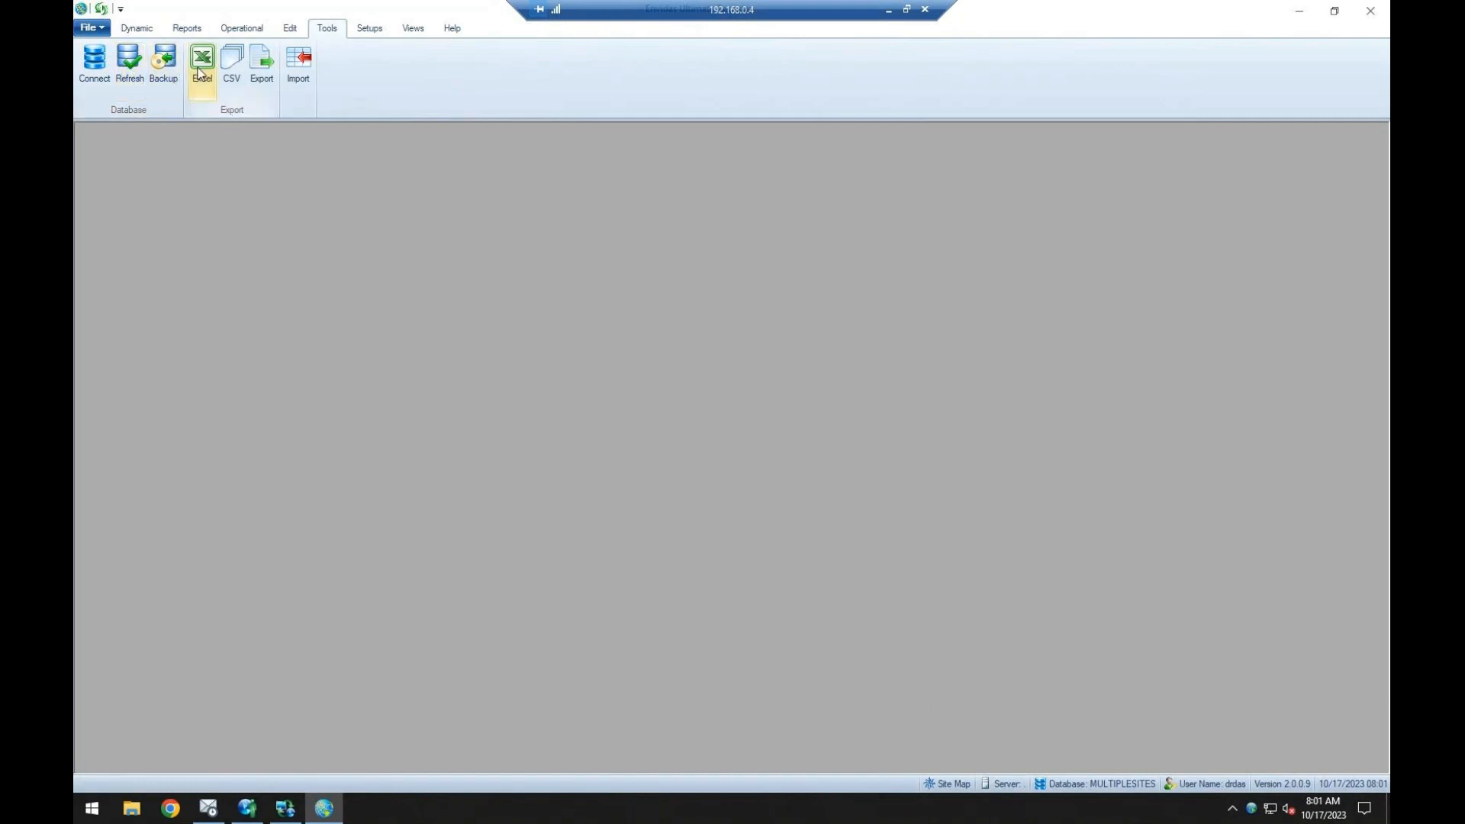
Run a daily tabular Site Report of all SITE1 channels for 9/1/2023 with AVG values at the 1 Hour timebase.
left_click(149, 29)
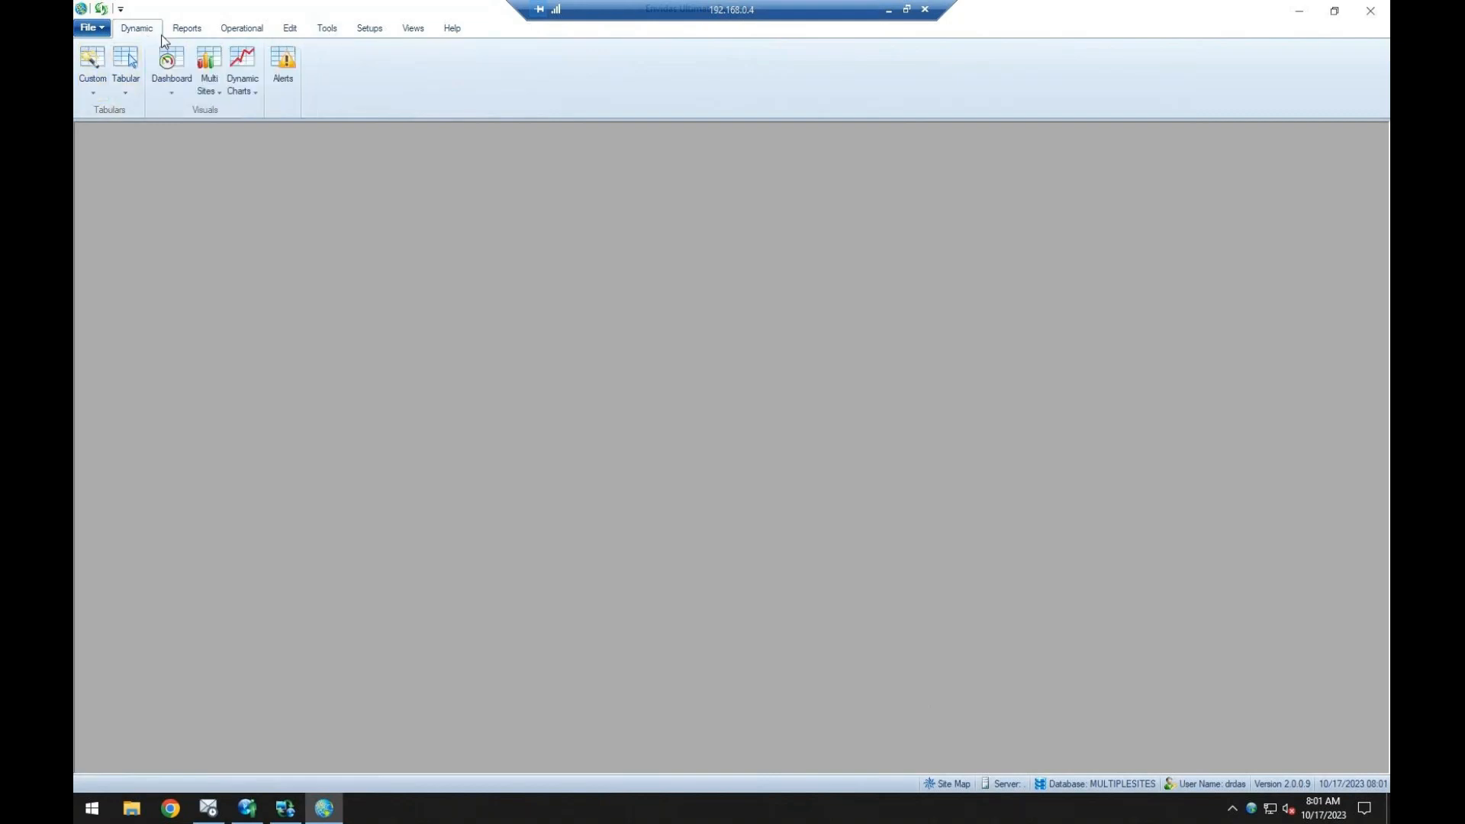
left_click(187, 28)
left_click(93, 65)
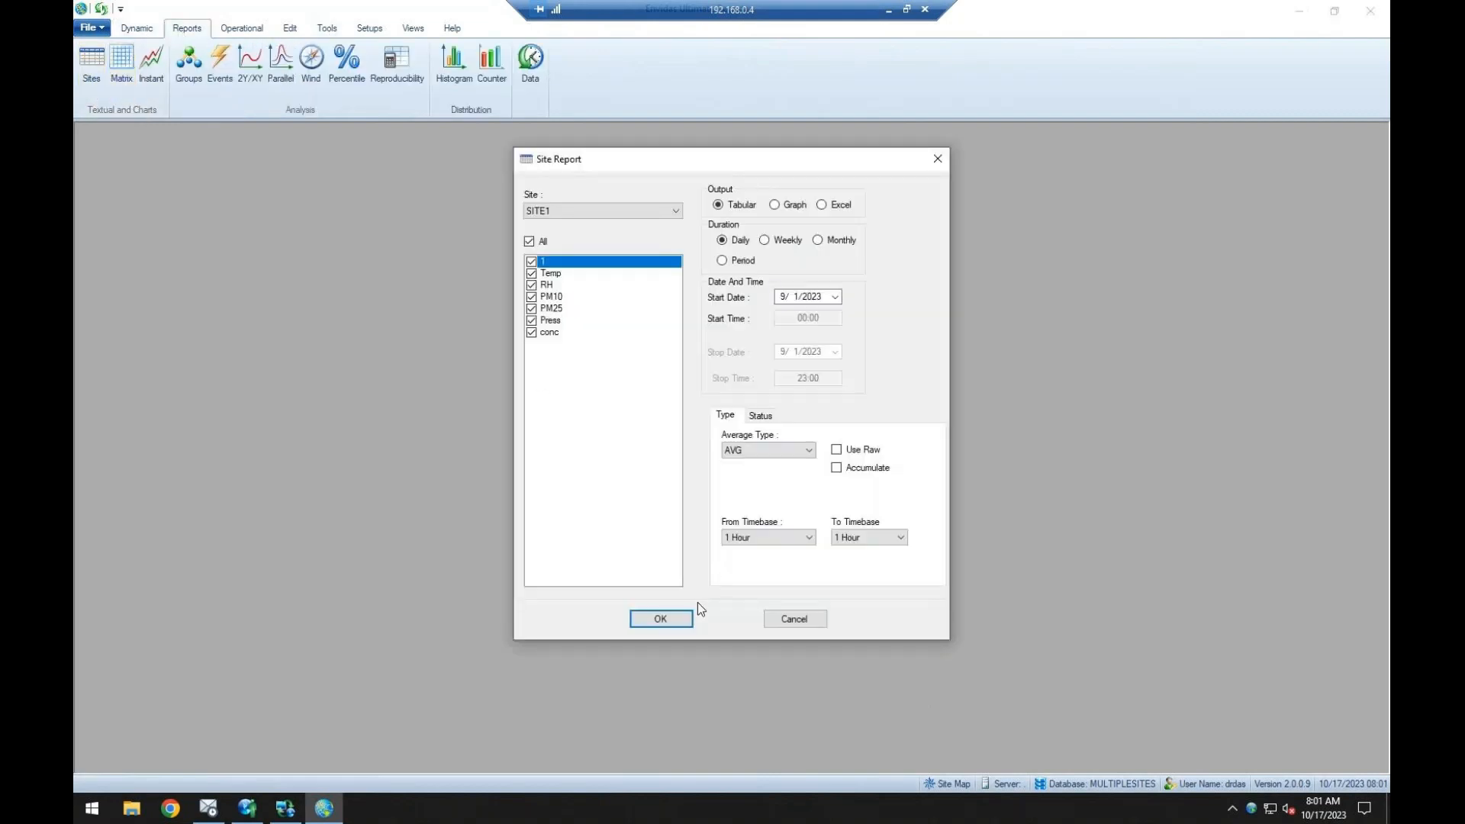
left_click(661, 618)
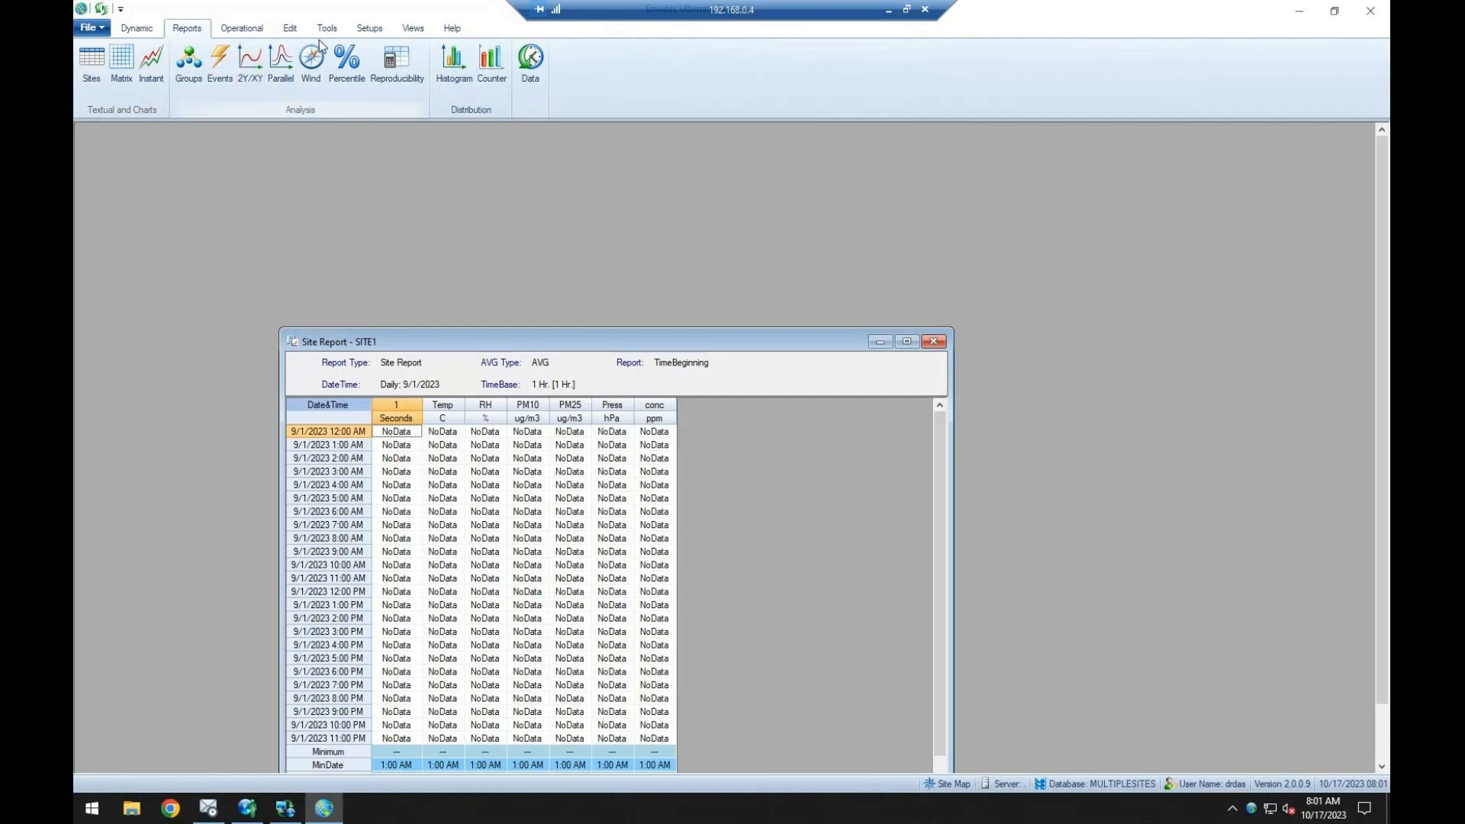
Show the Excel export of the Site Report up to the file naming stage and cancel without saving a file.
left_click(325, 29)
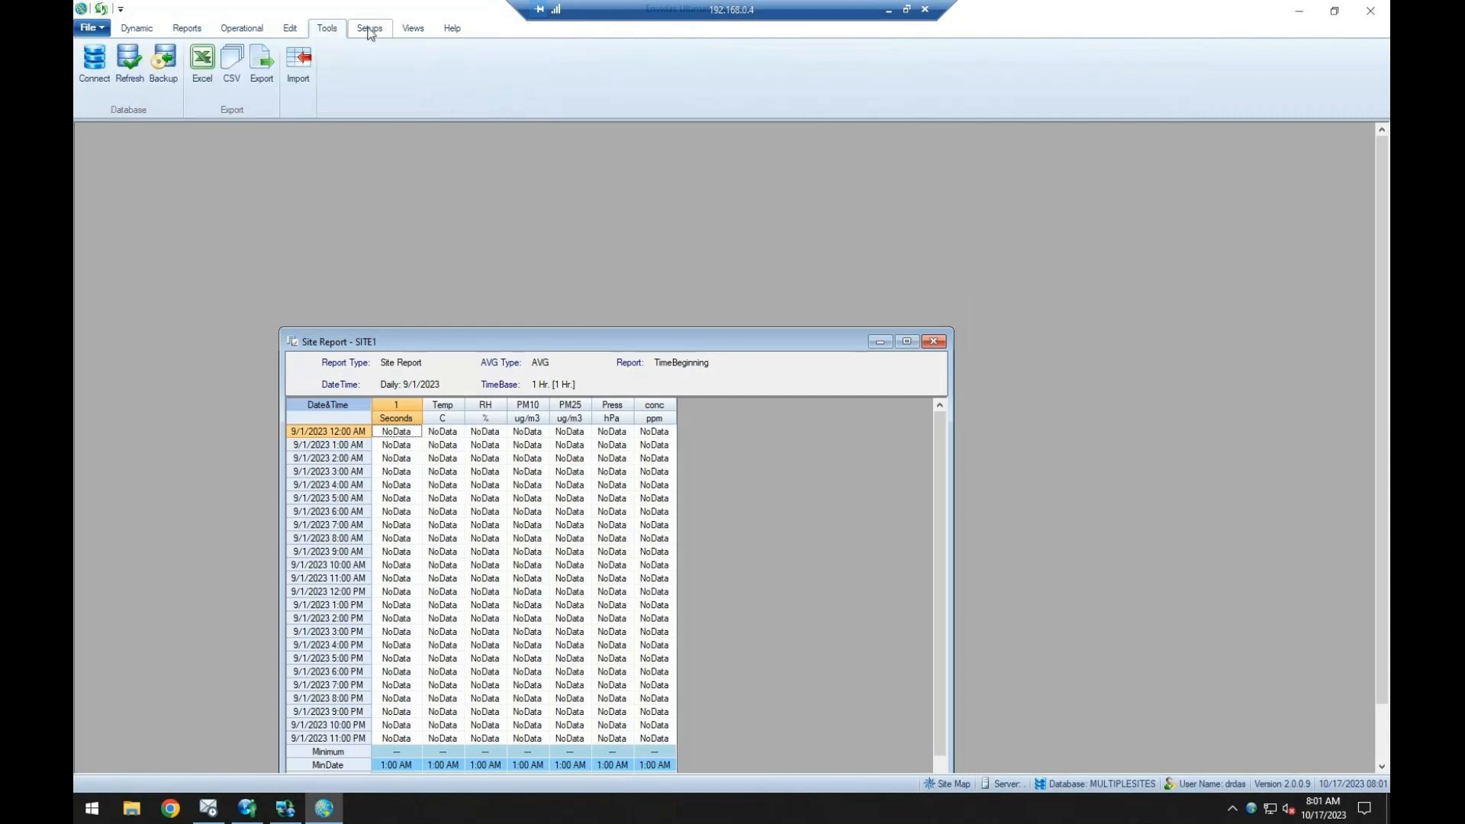
left_click(217, 71)
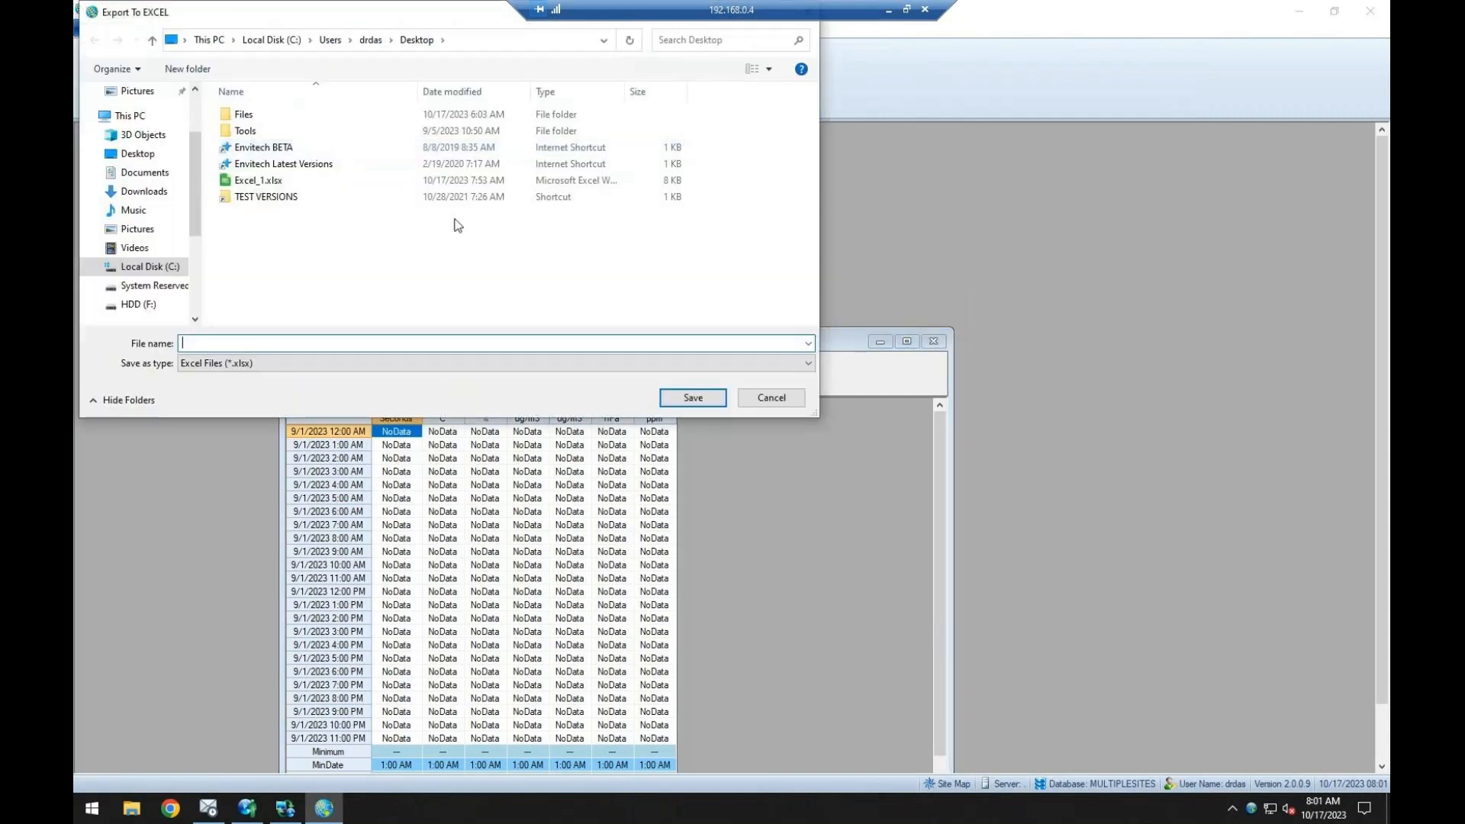
left_click(785, 405)
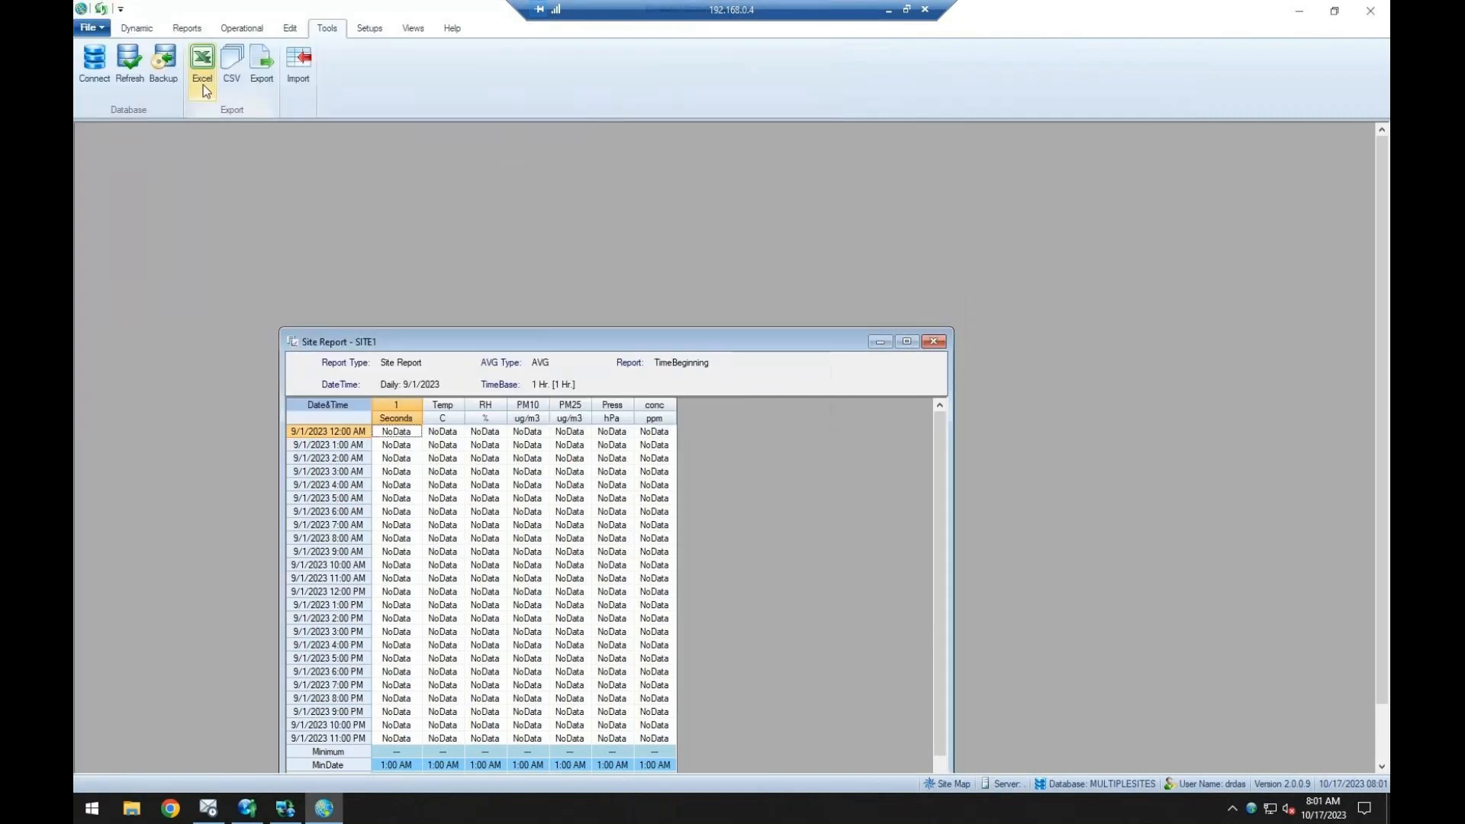
Look over the file formats available for exporting SITE1 data, close the export settings, and move the Site Report window higher.
left_click(260, 69)
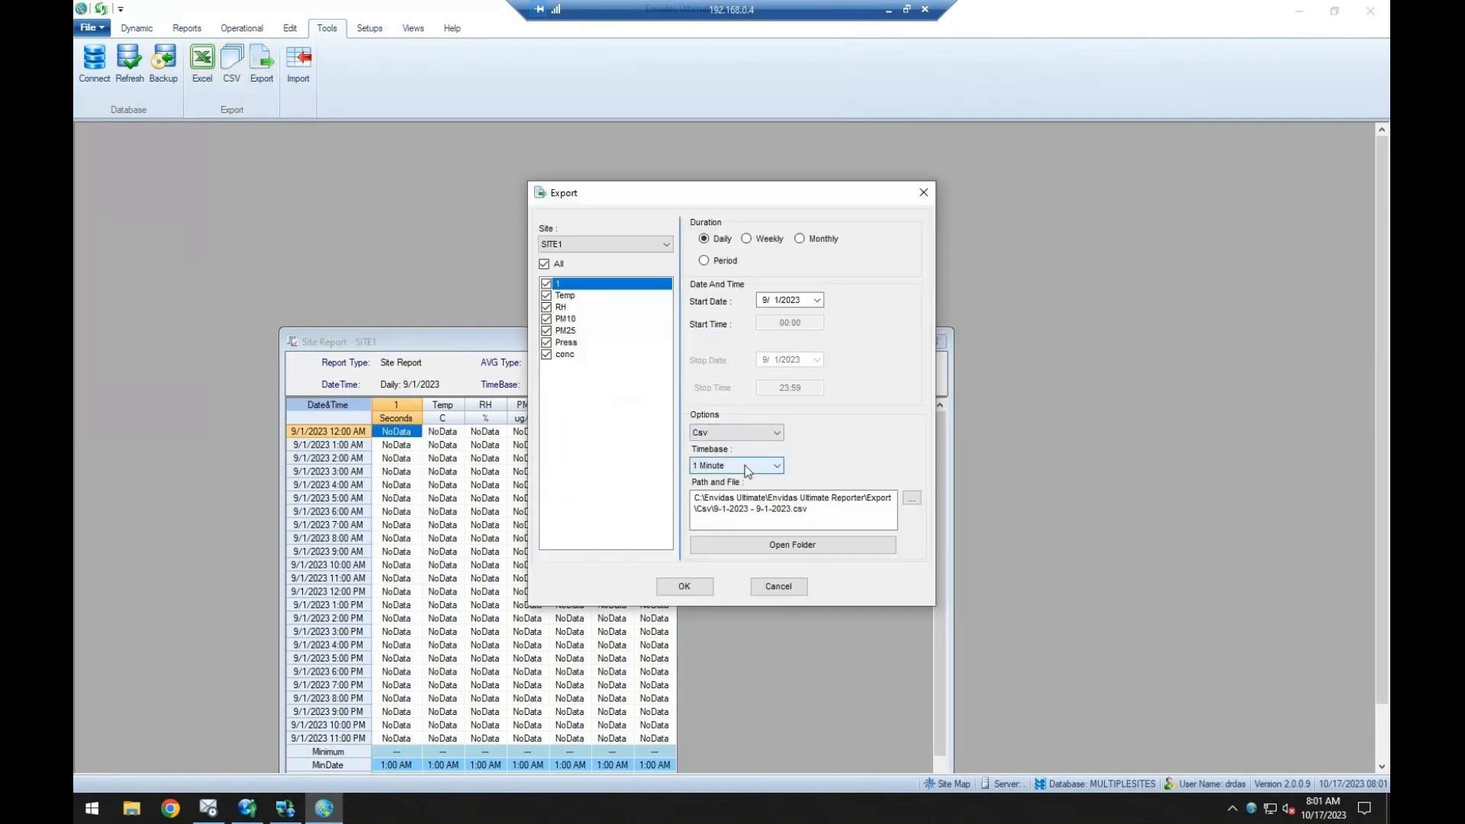
left_click(743, 433)
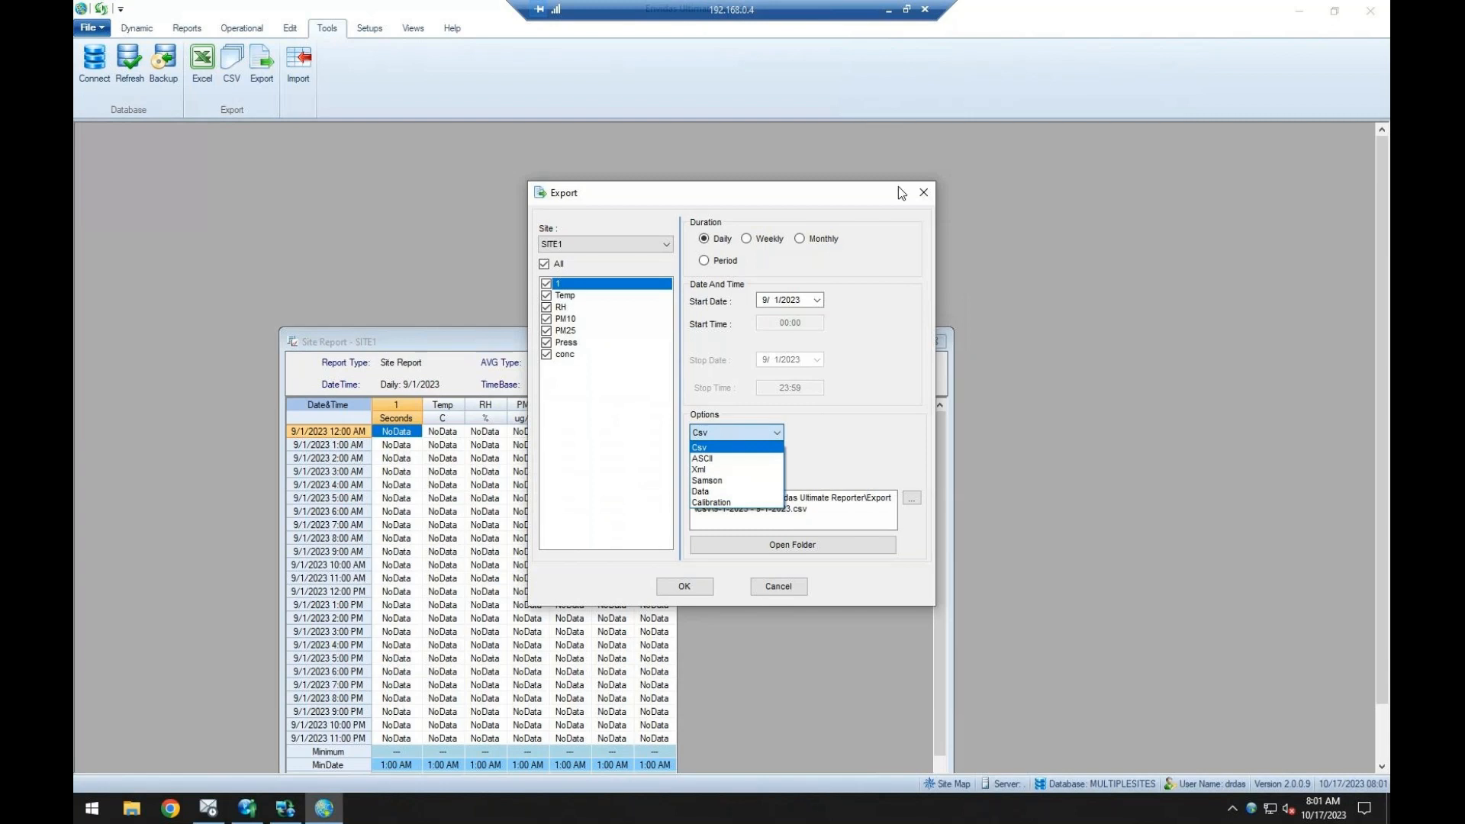
left_click(924, 194)
left_click(927, 193)
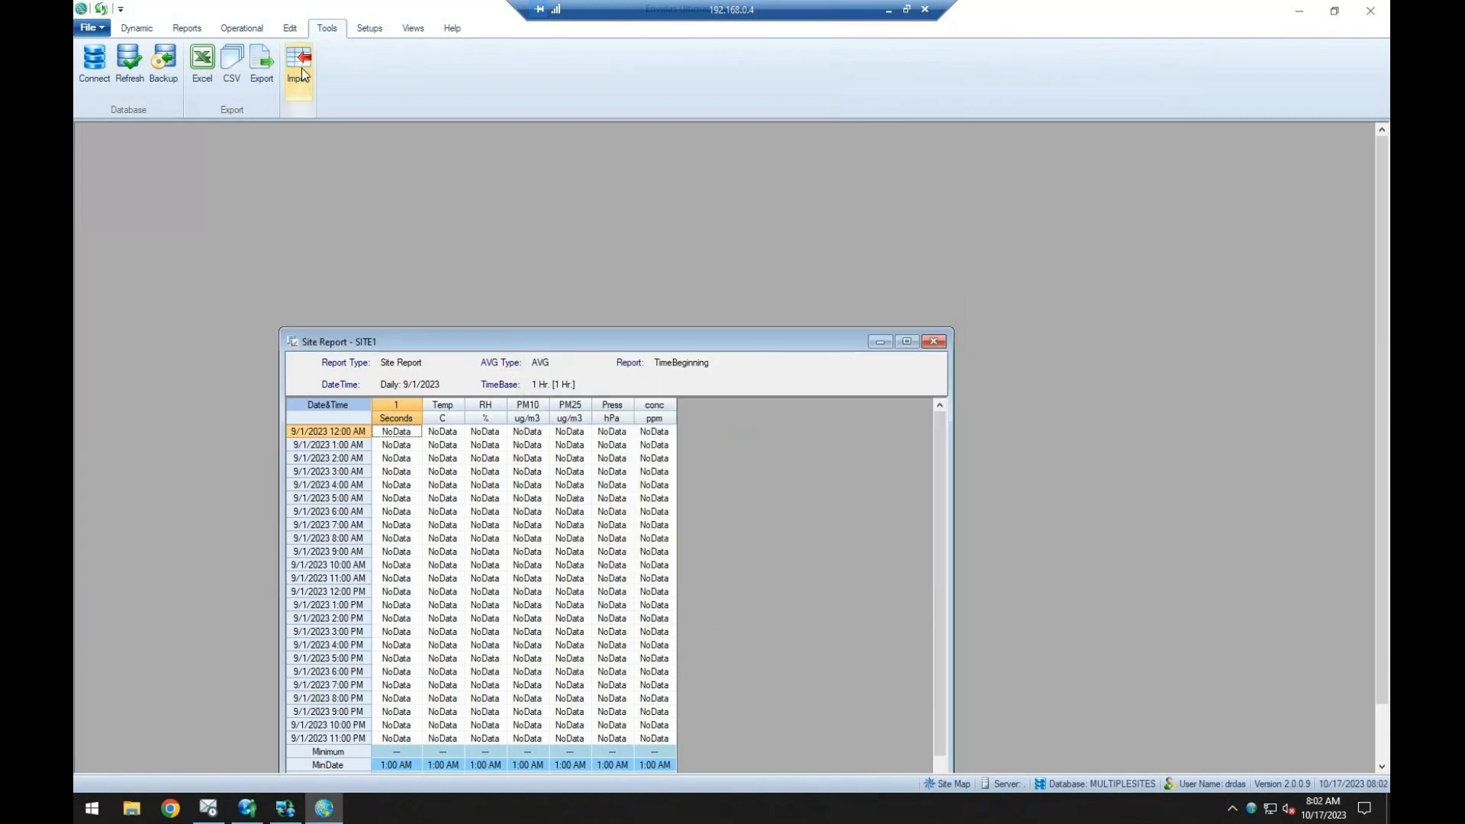
left_click_drag(434, 339, 327, 169)
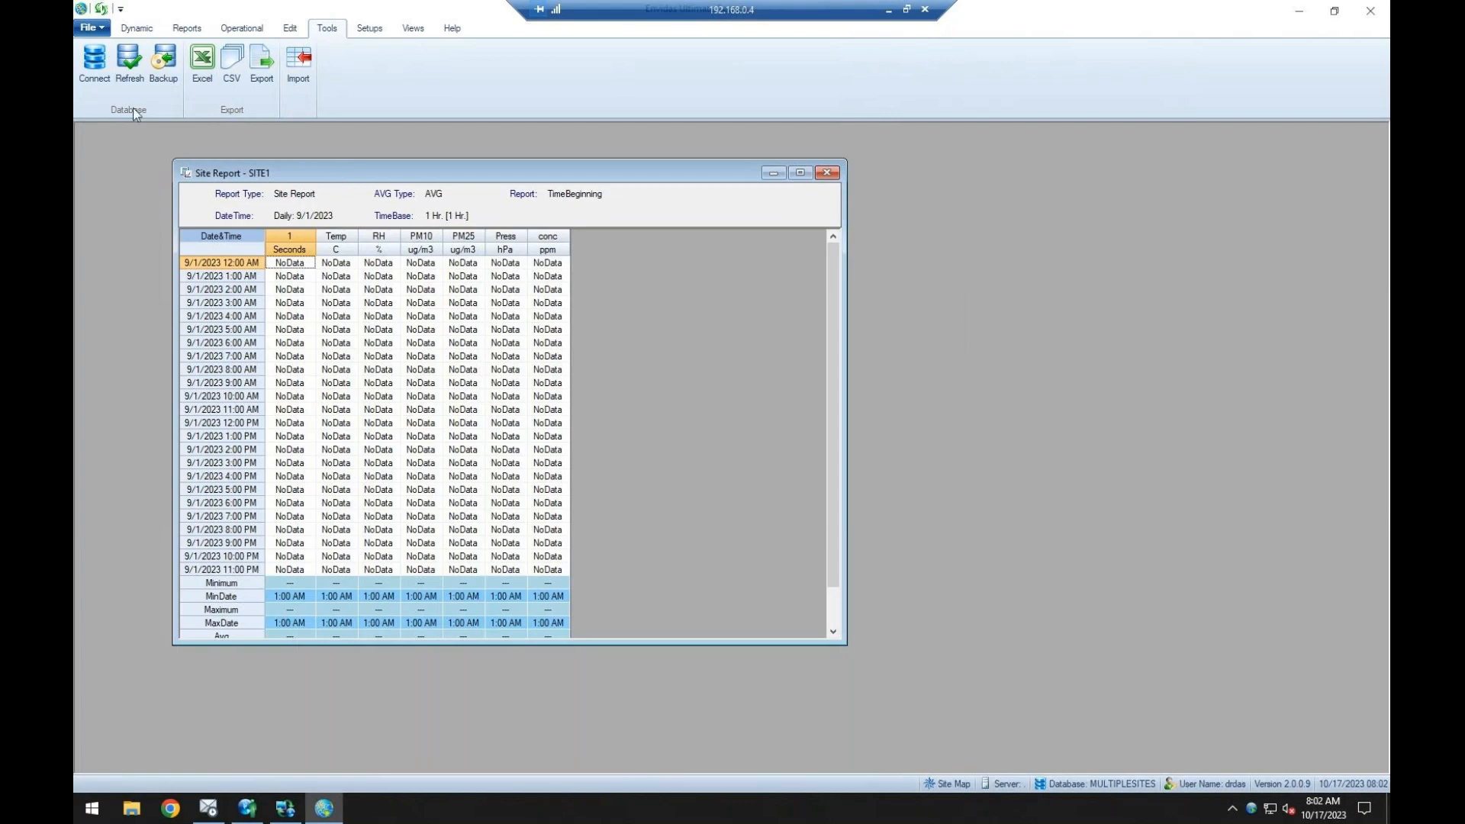
Switch to Envidas Ultimate Setup and open the device settings of the API-T200 analyzer on Port 1.
left_click(246, 808)
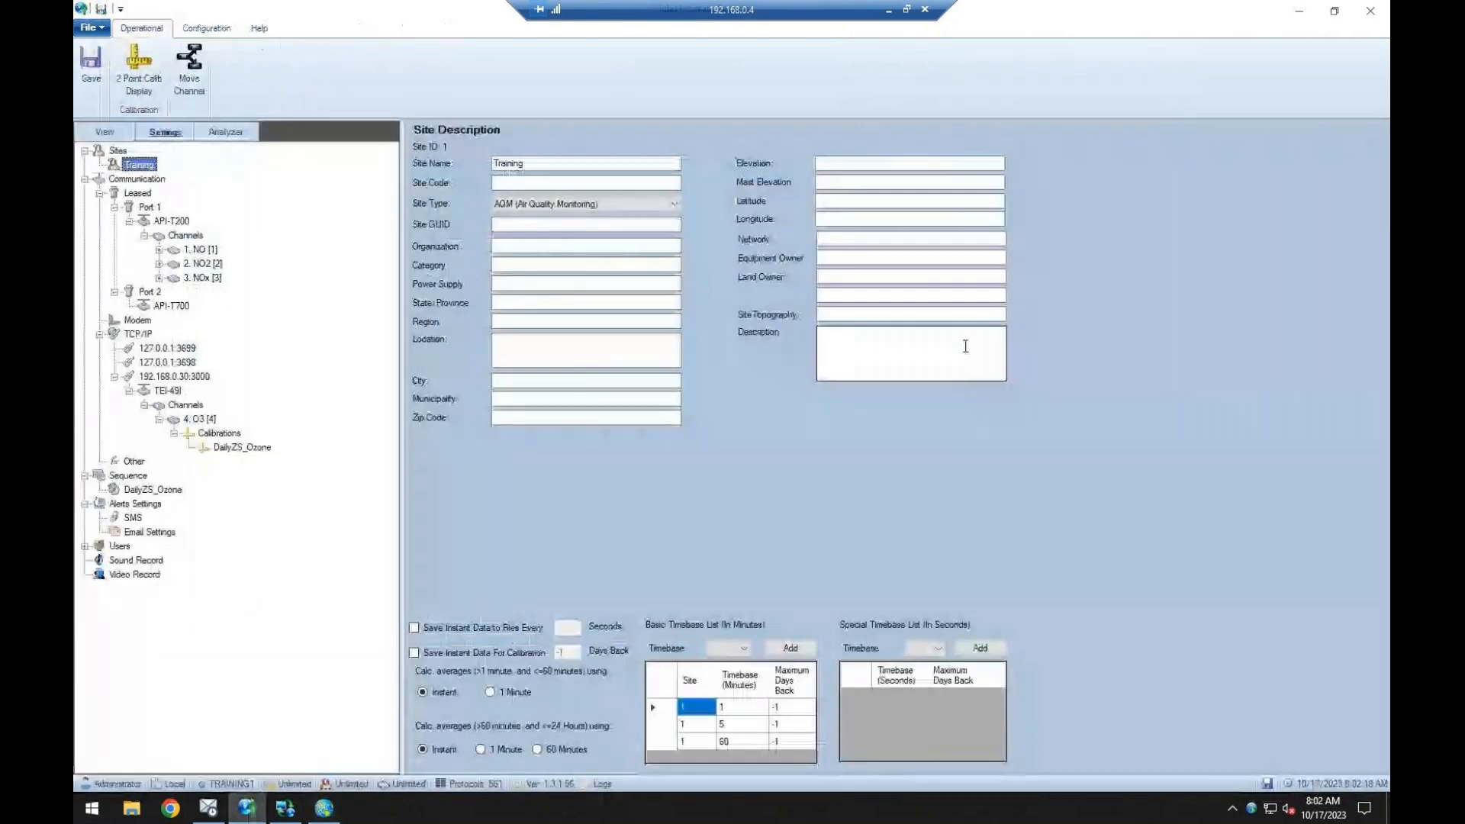
left_click(175, 221)
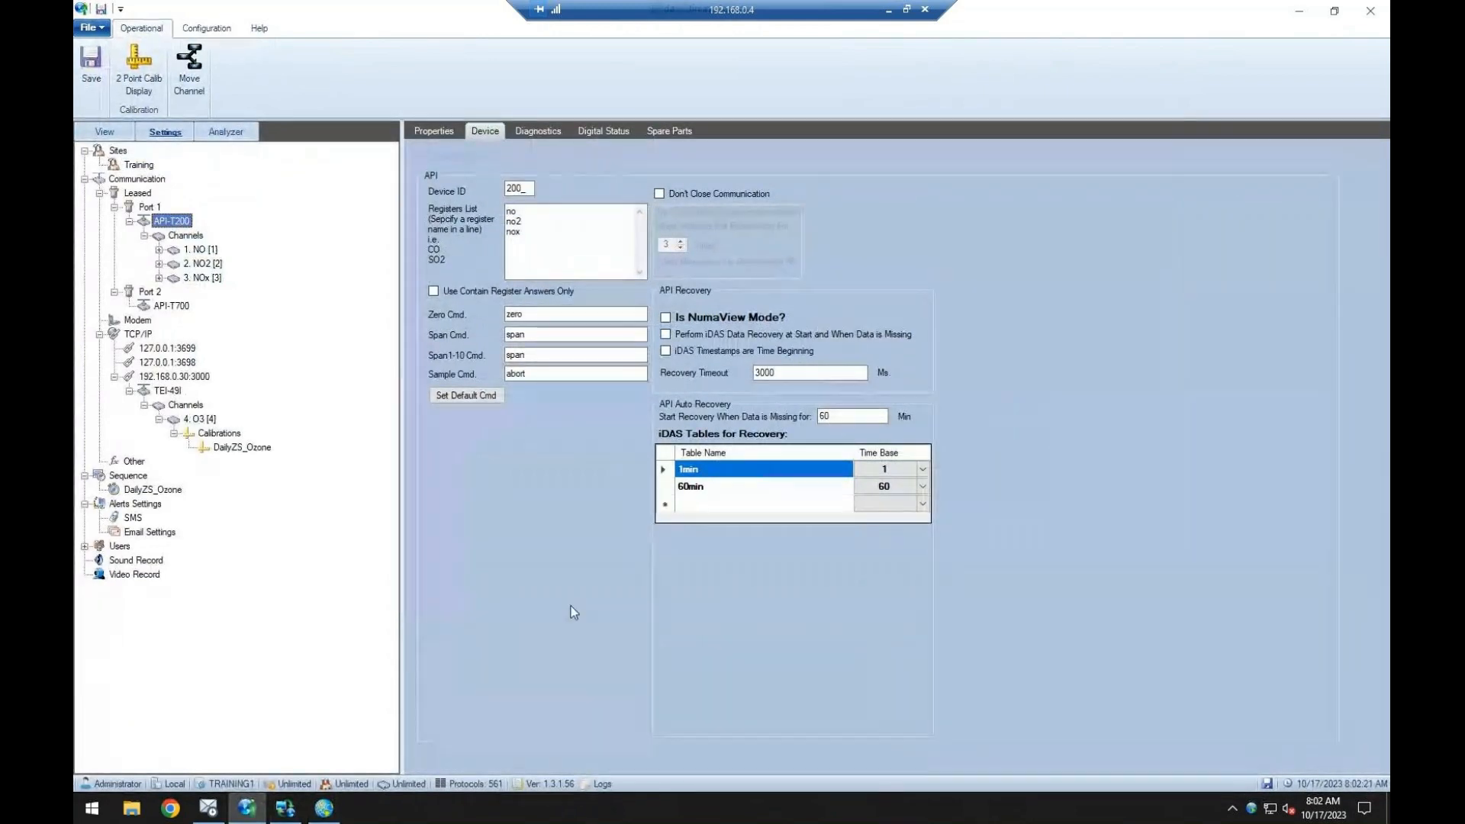
Switch to Envidas Ultimate Reporter and open Excel_1.xlsx from the Desktop as an Excel import file.
left_click(324, 808)
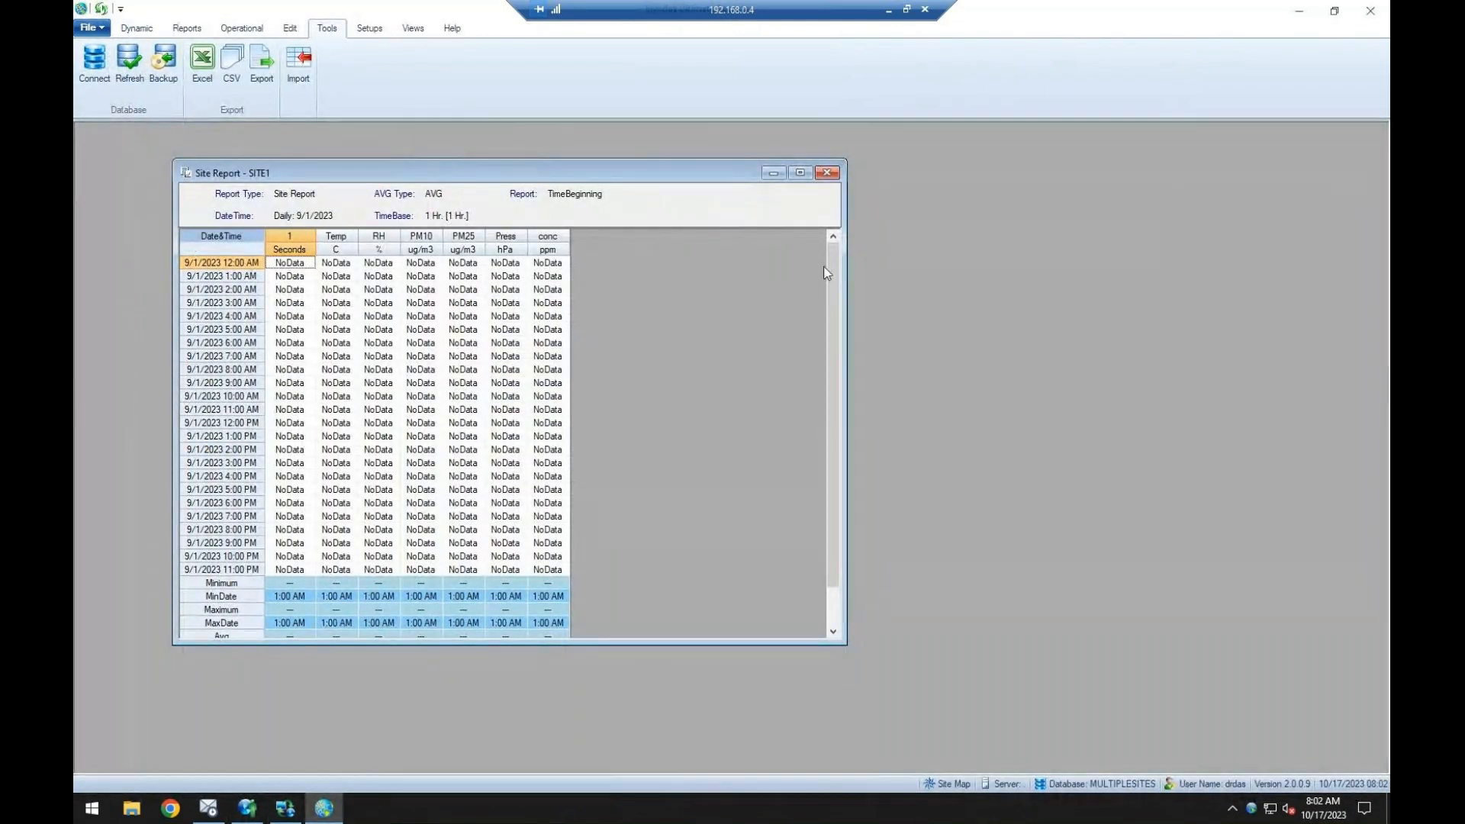
left_click(298, 77)
left_click(701, 284)
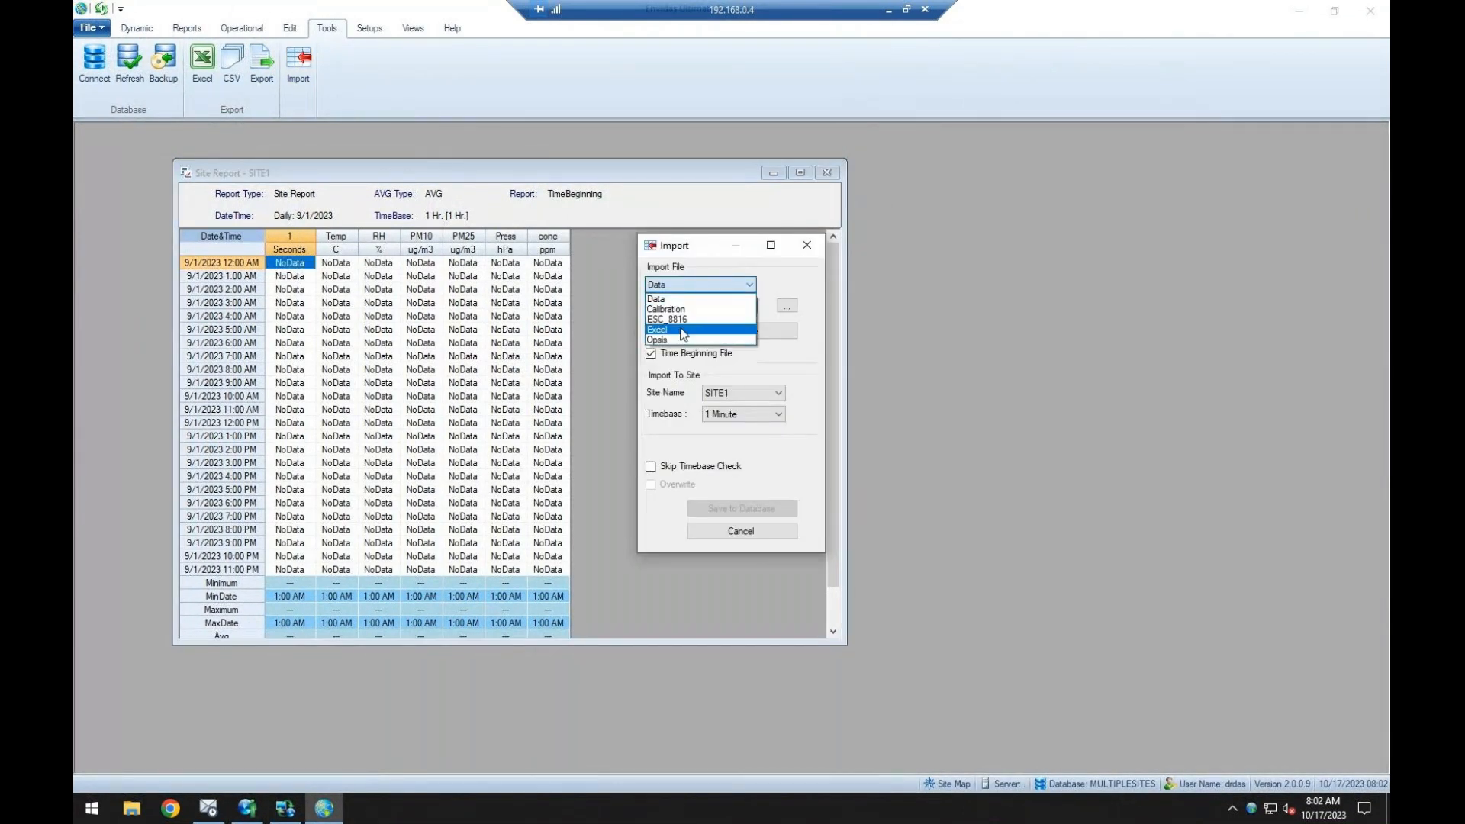
left_click(697, 308)
left_click(786, 306)
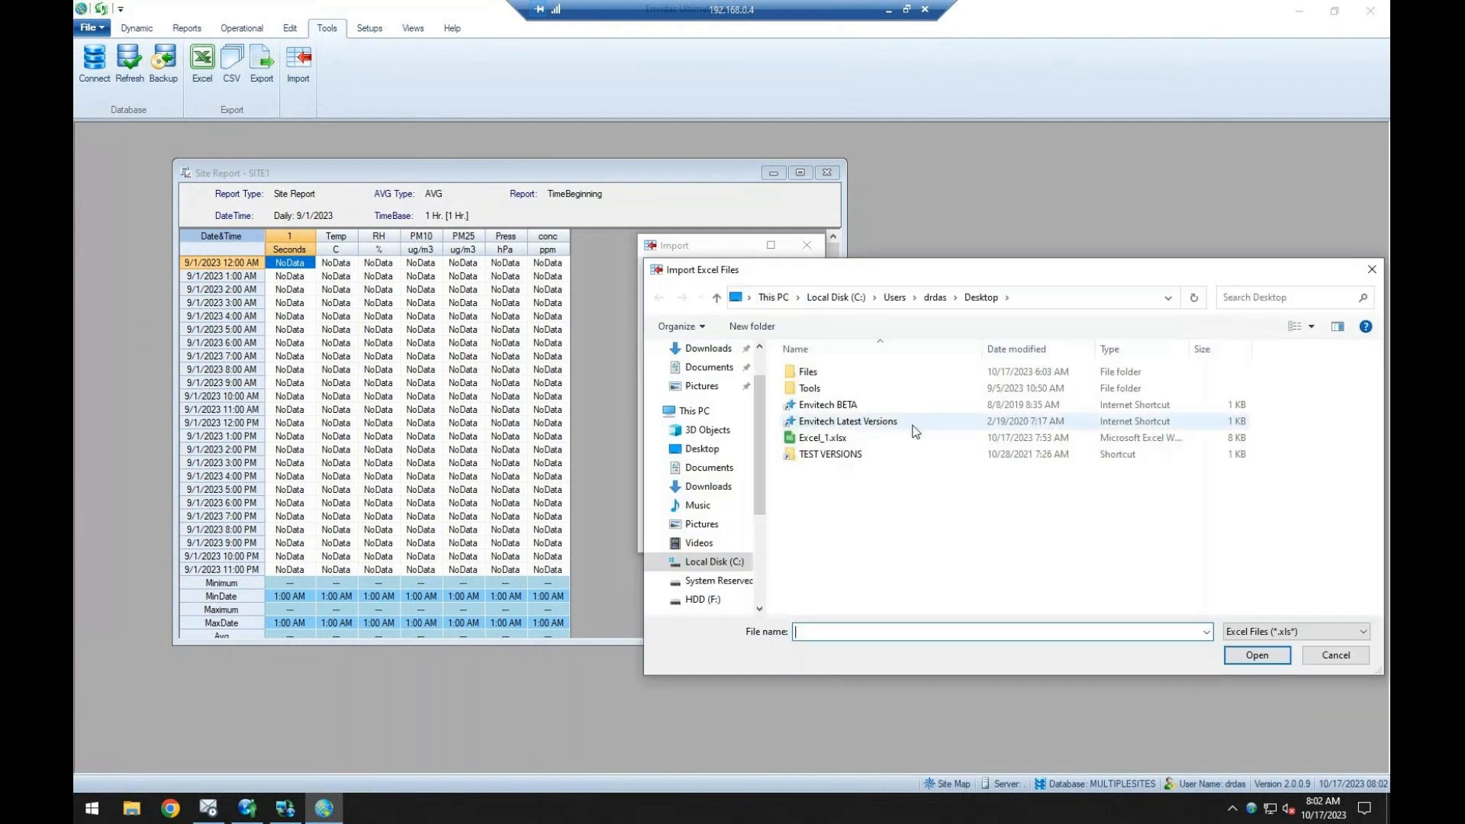
double_click(849, 441)
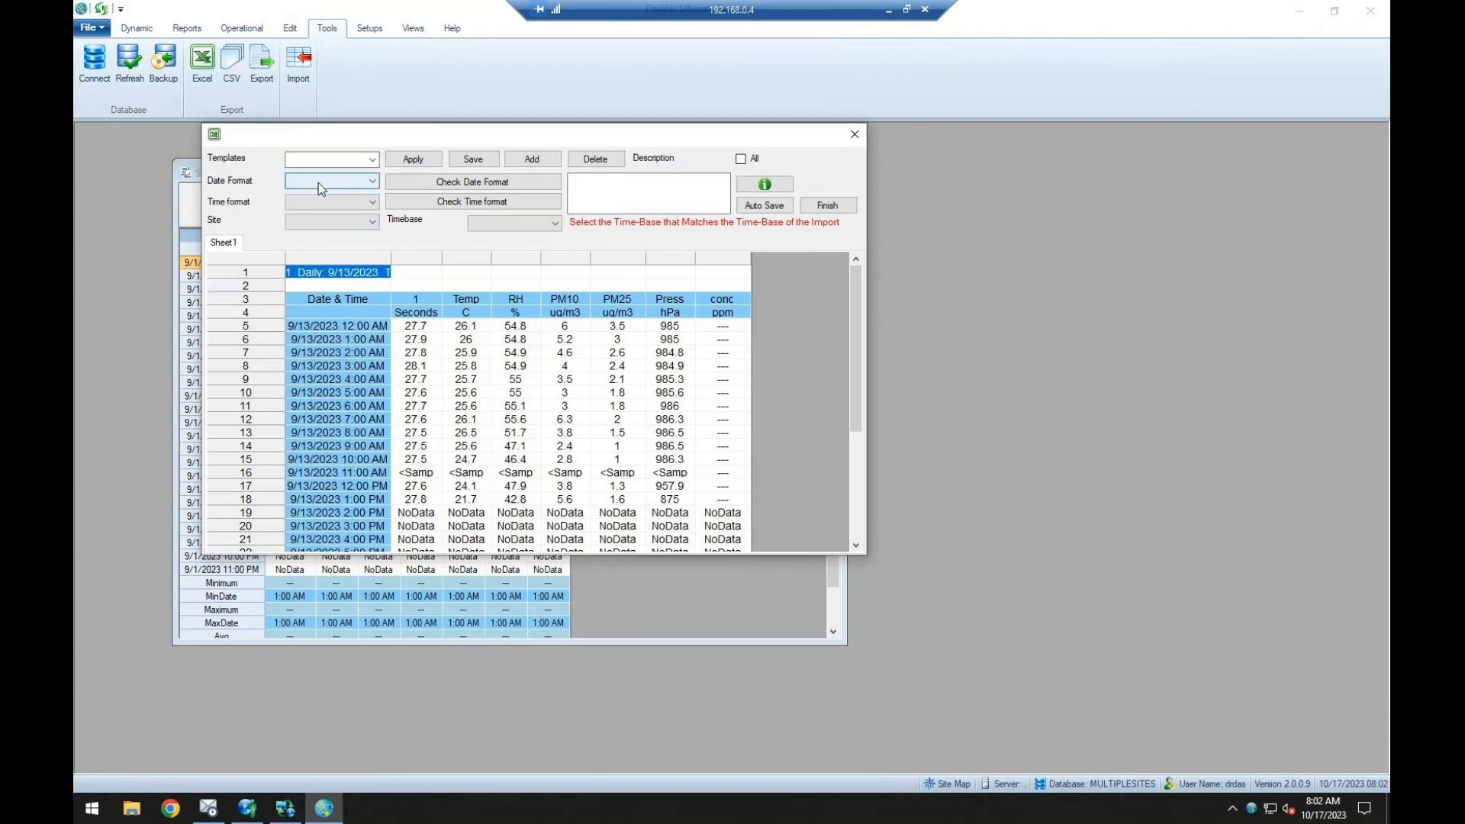
Set the import's date format to mm_dd_yyyy and its time format to h_mm_AMPM.
left_click(354, 175)
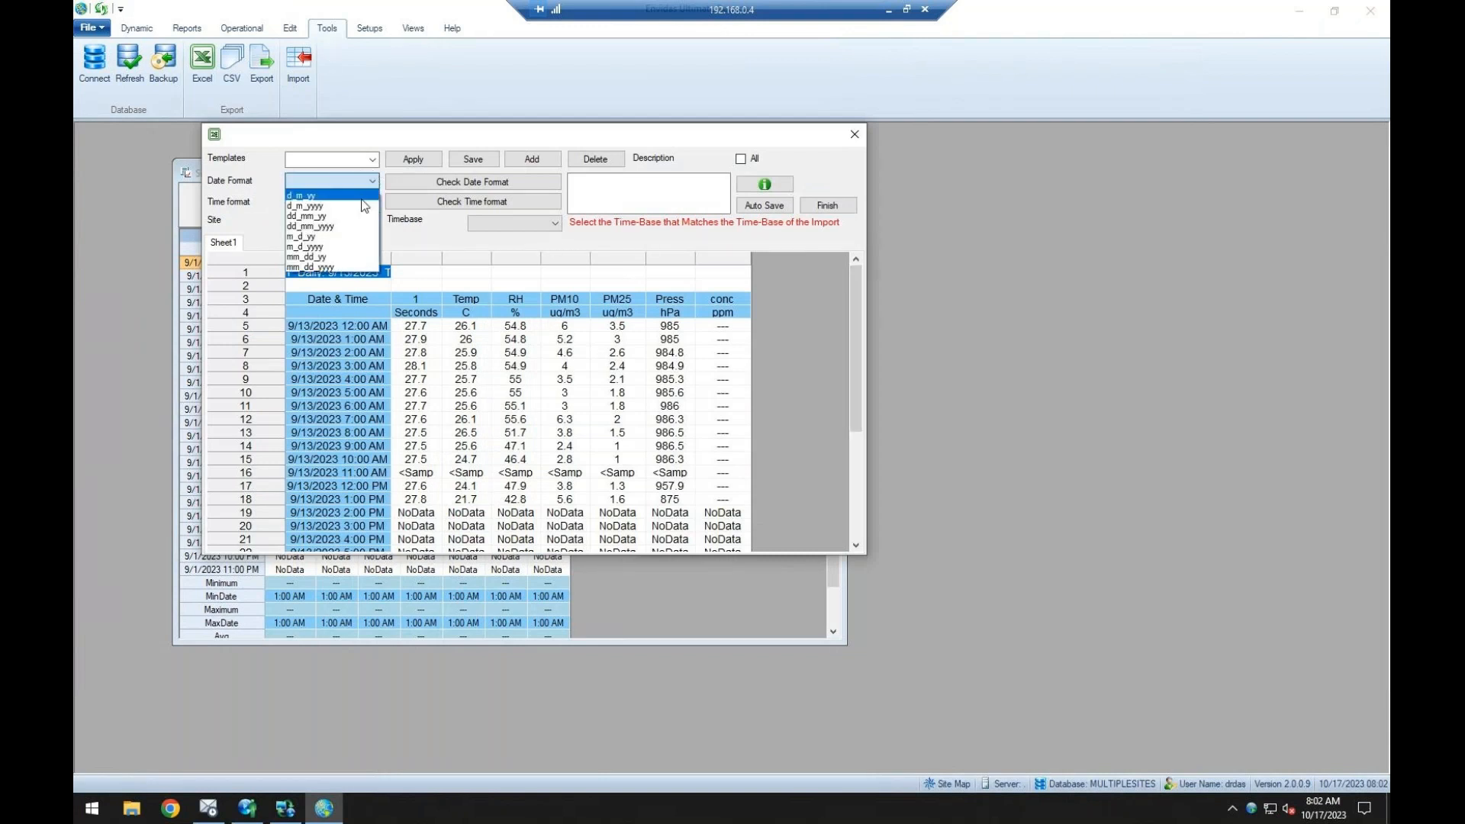
left_click(351, 267)
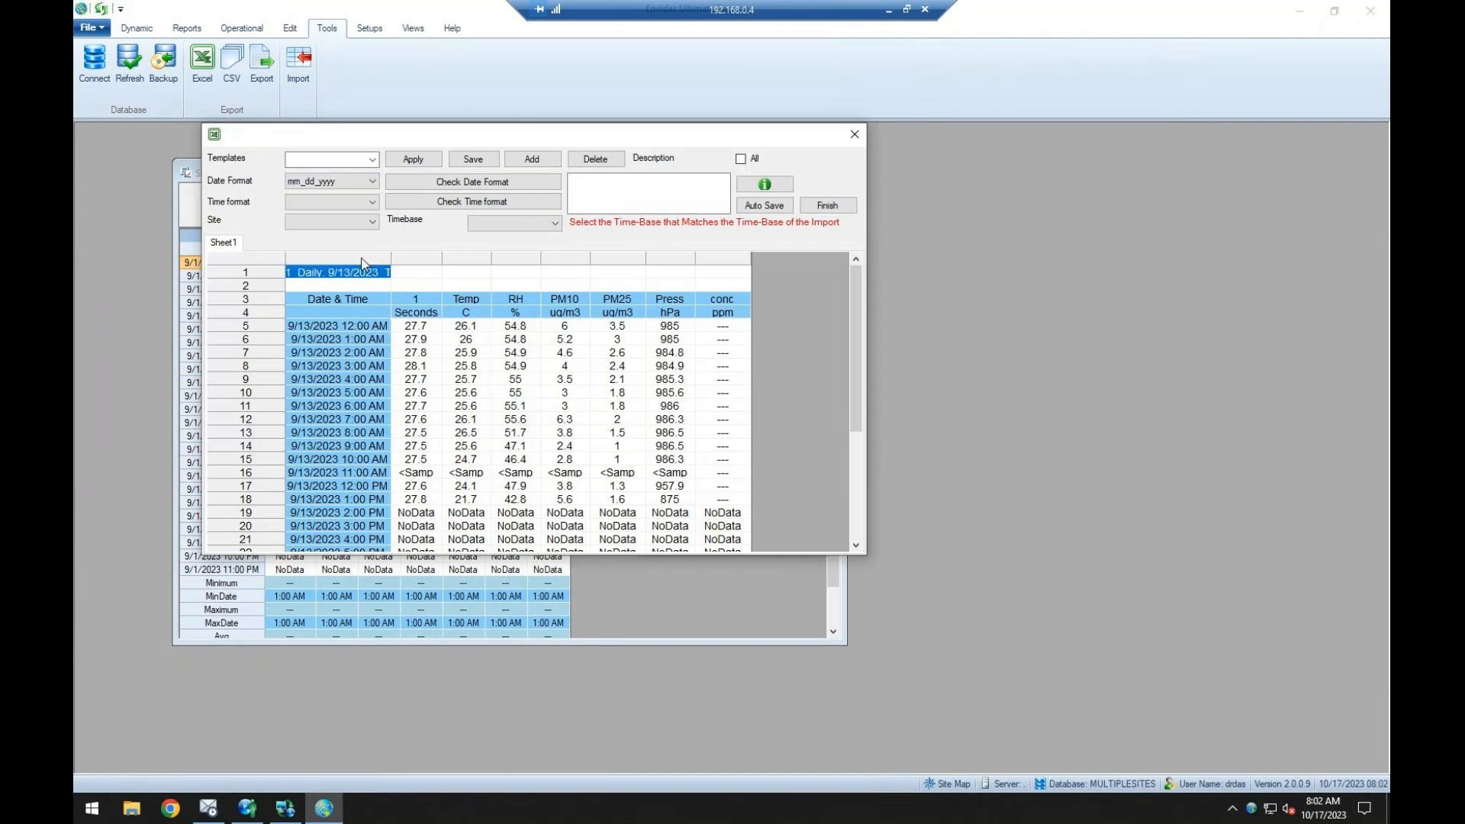
left_click(370, 203)
left_click(369, 461)
left_click(333, 202)
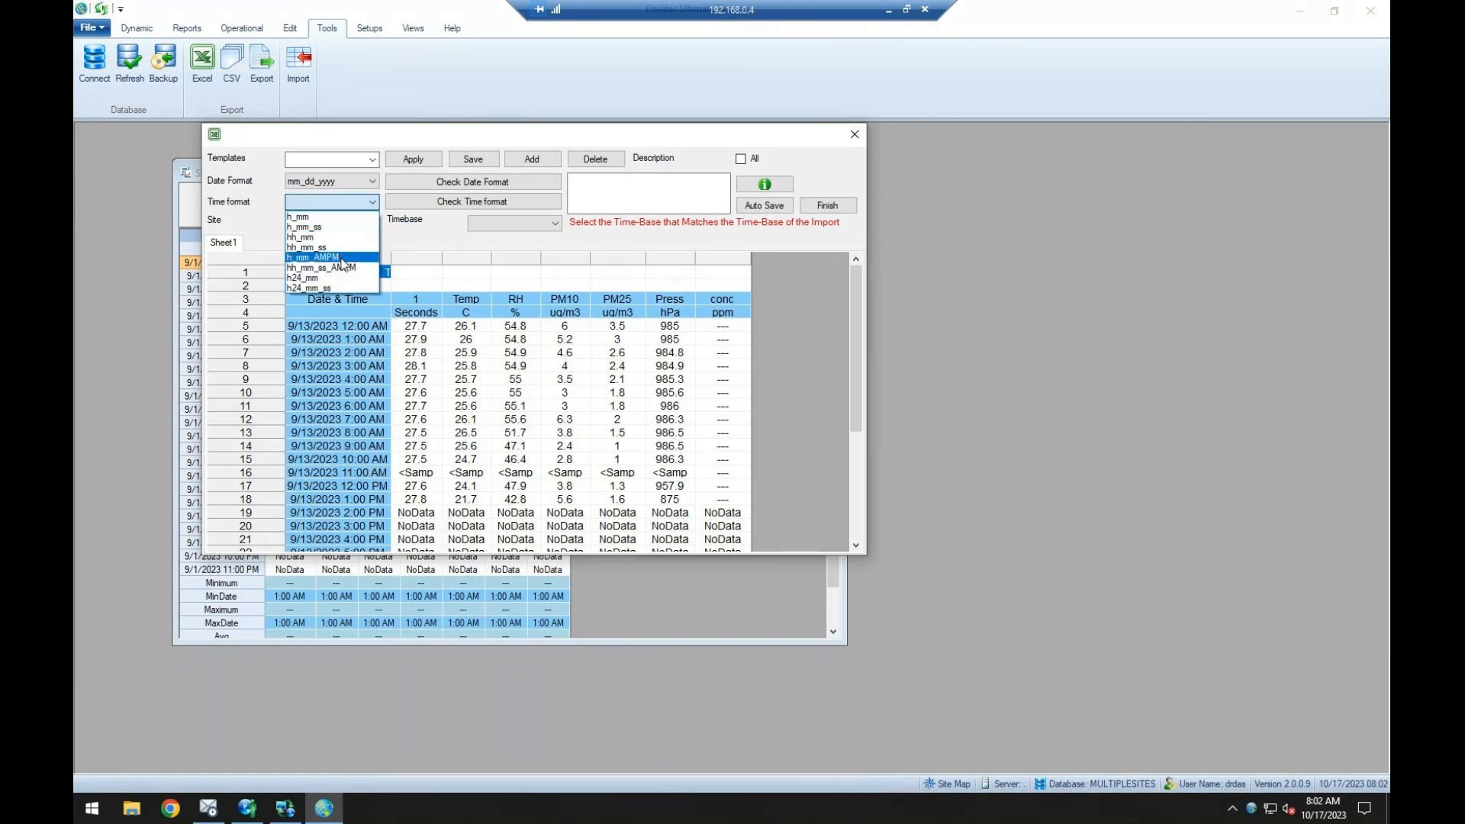
left_click(341, 259)
Set SITE1 as the import's destination site with a 1 Hour timebase.
left_click(369, 223)
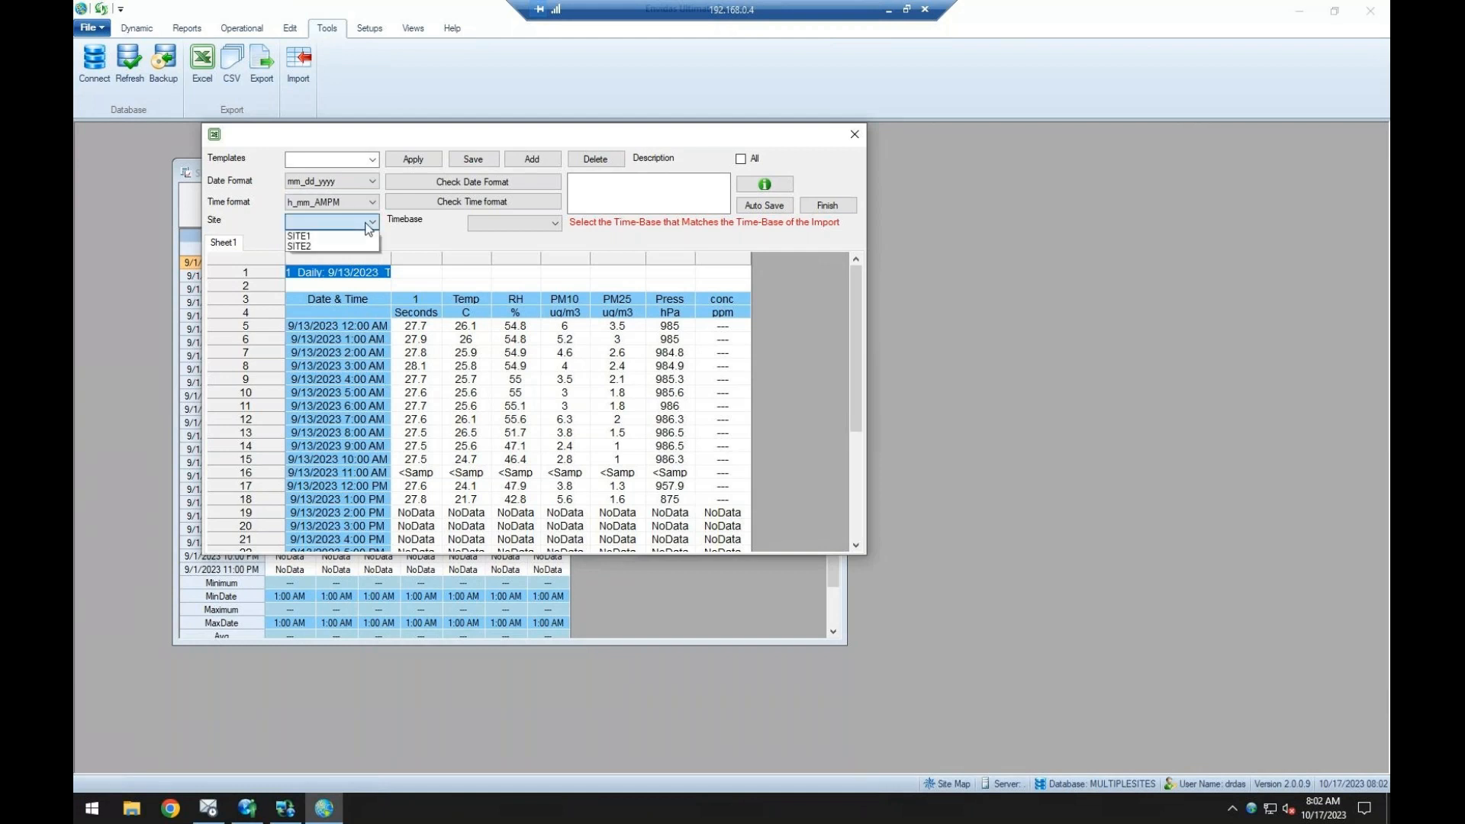
left_click(305, 236)
left_click(530, 229)
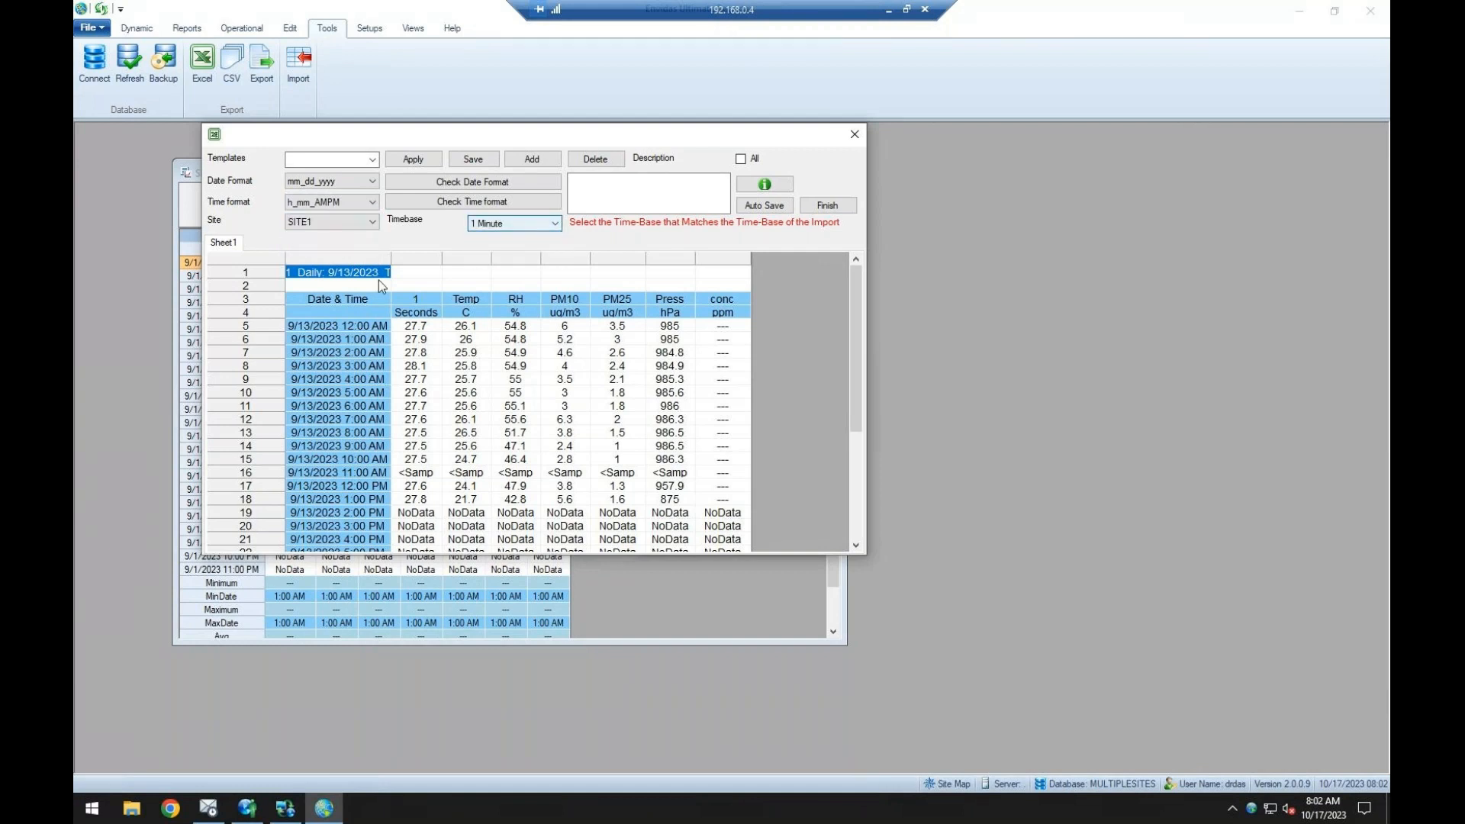
left_click(515, 224)
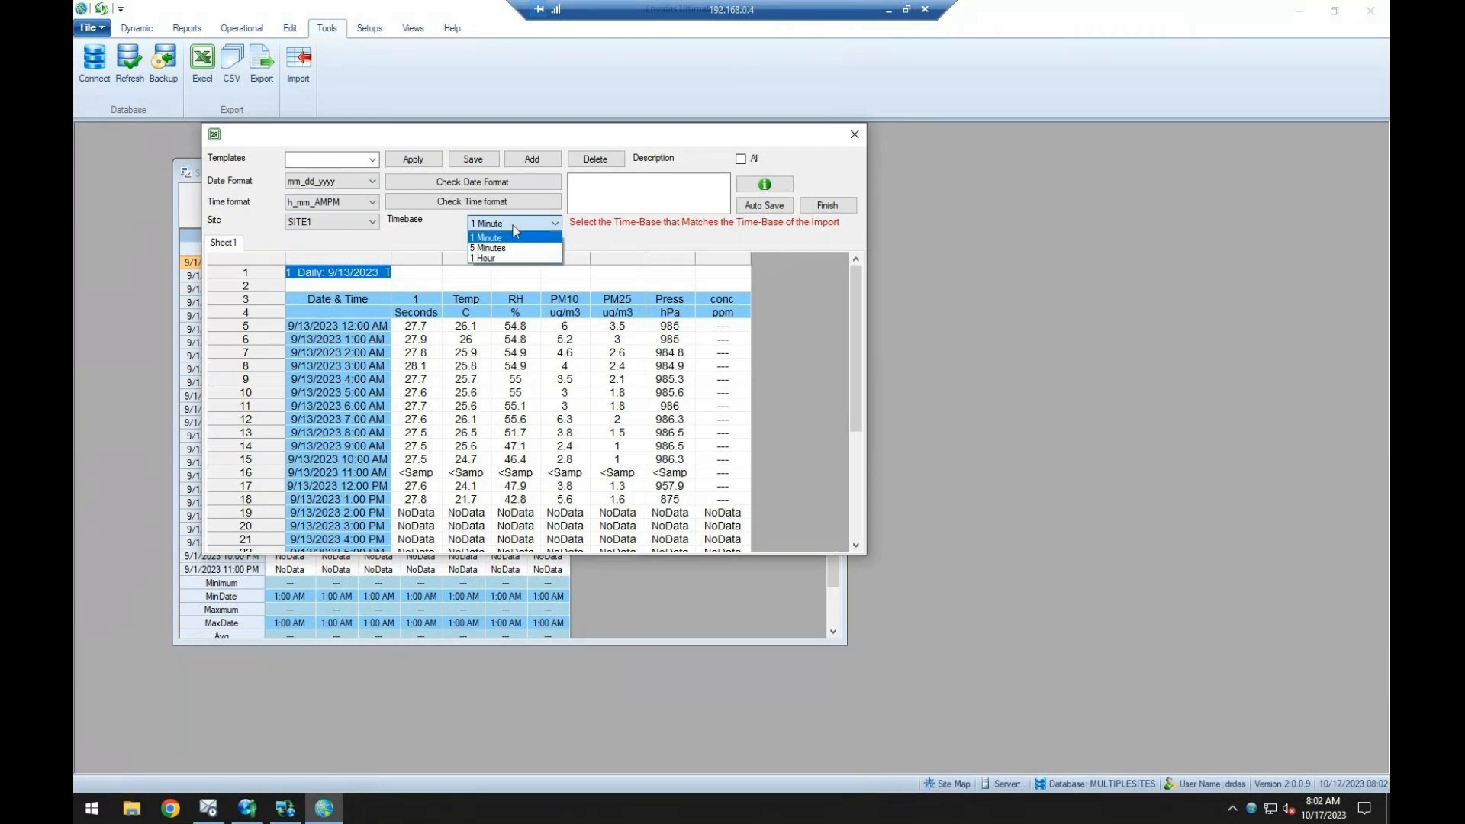
left_click(500, 253)
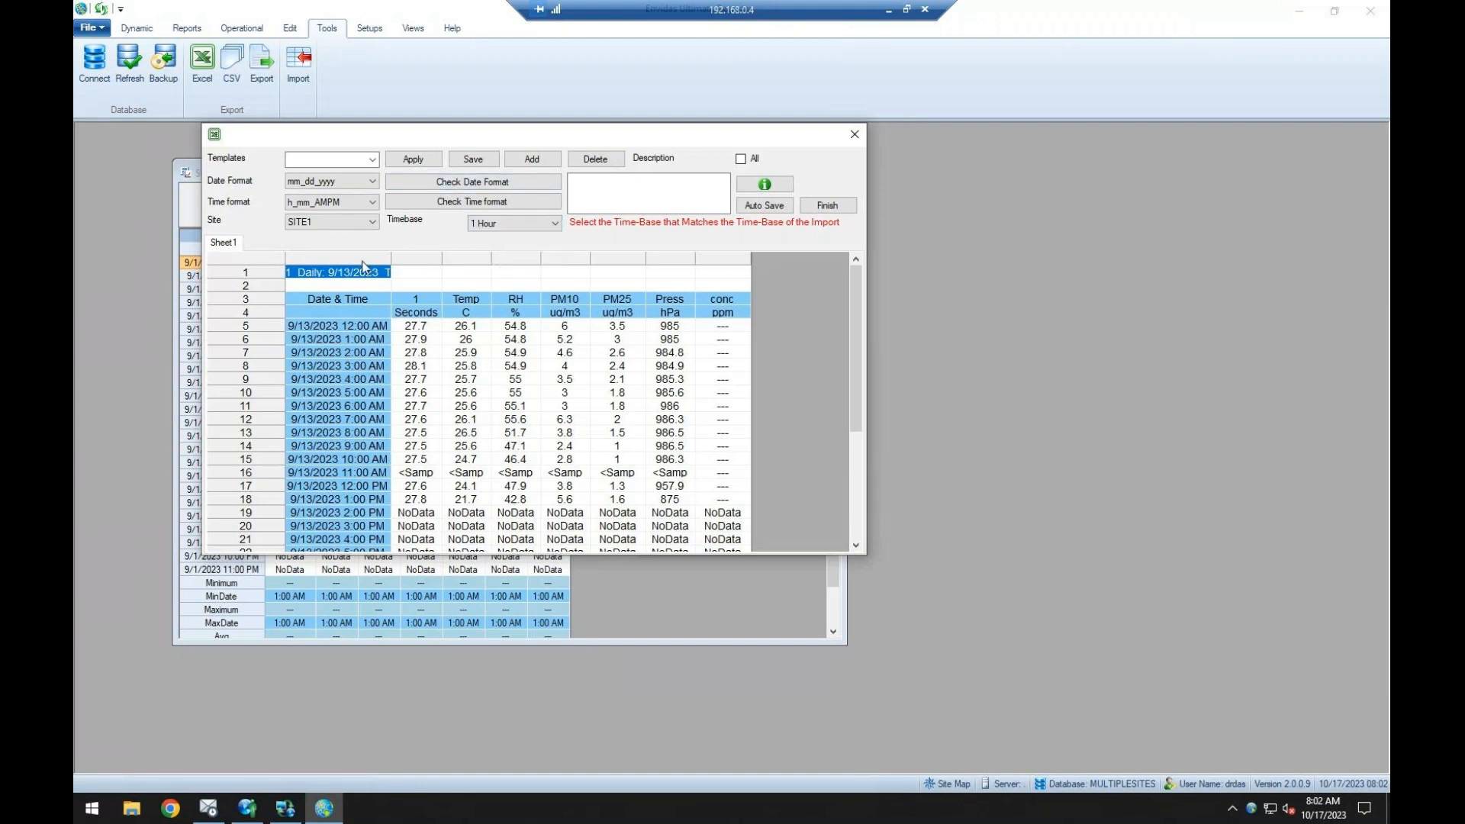
Assign the sheet's first three columns to Date Time, channel 1 and Temp.
right_click(397, 260)
left_click(399, 271)
right_click(419, 263)
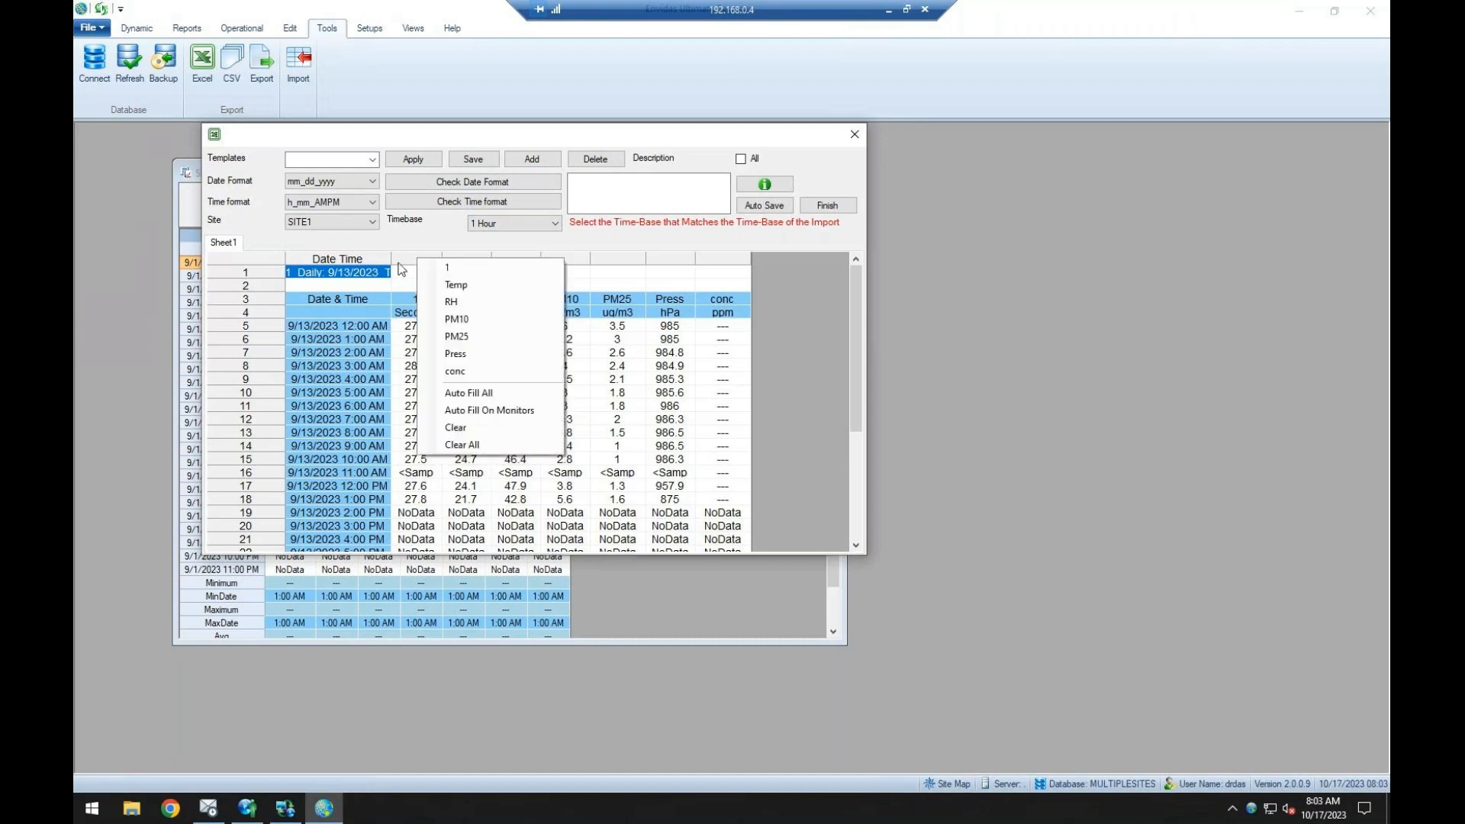
left_click(416, 341)
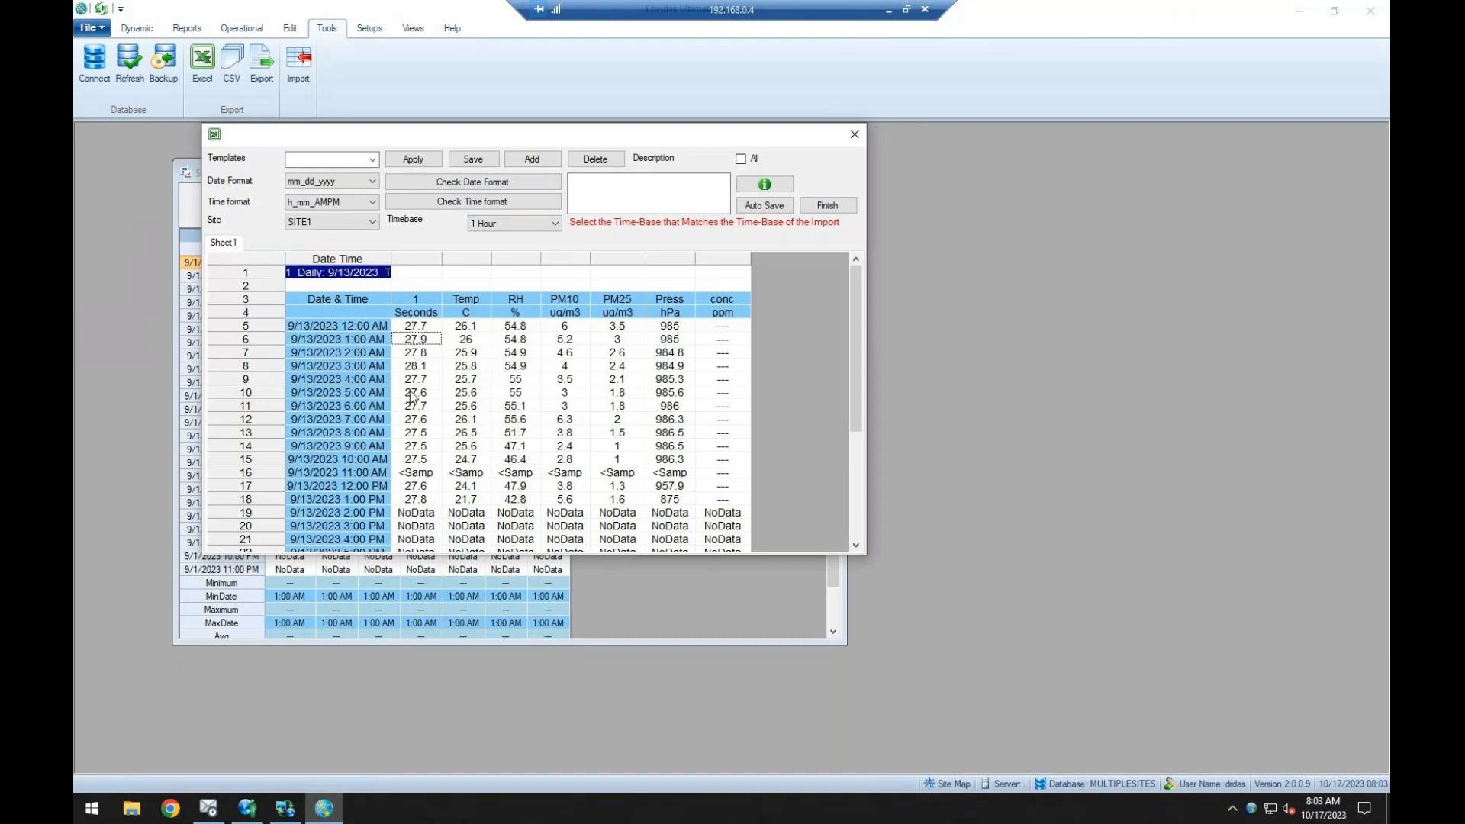
right_click(429, 259)
left_click(473, 267)
right_click(486, 262)
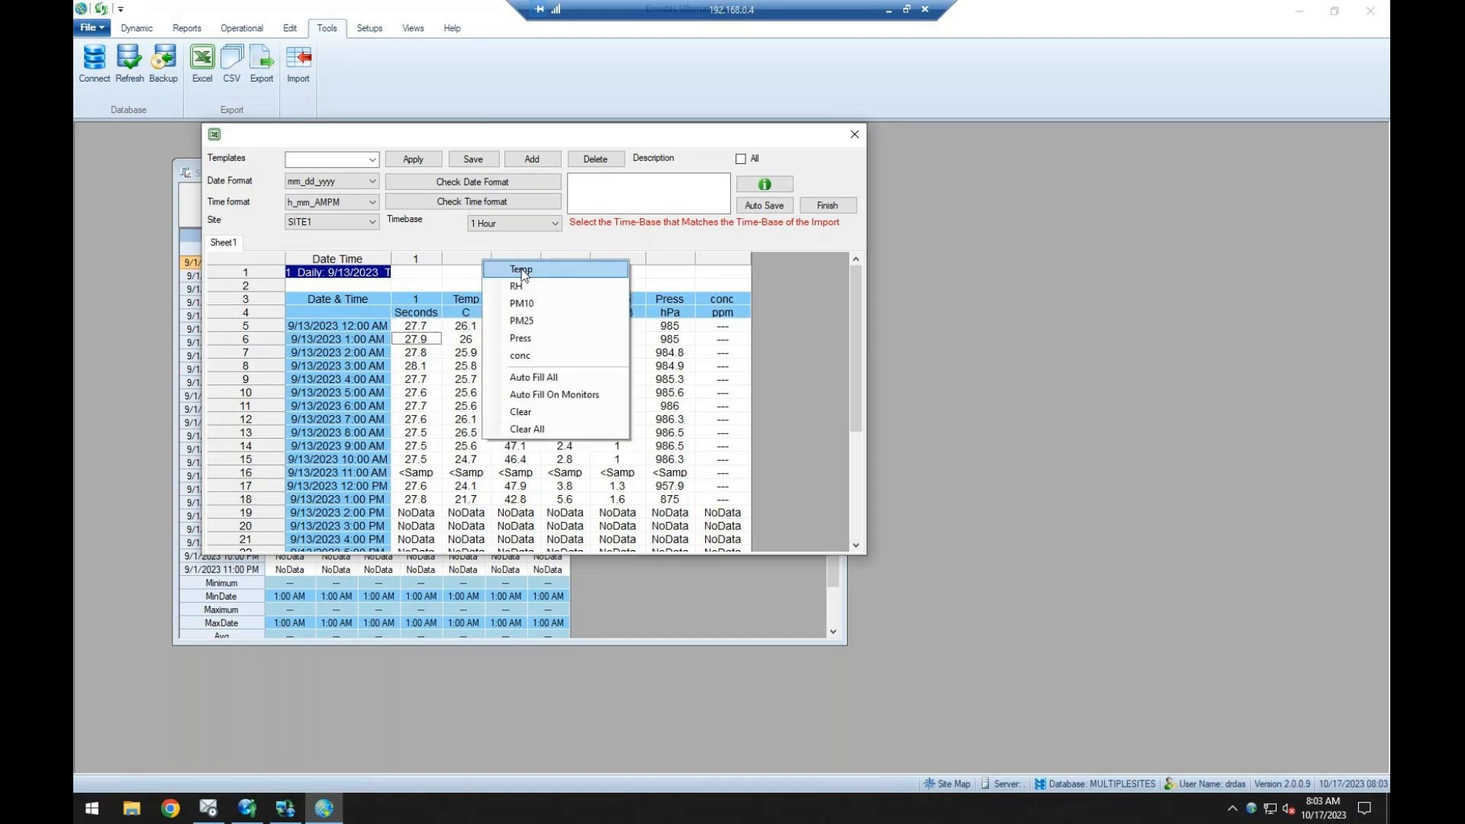
left_click(525, 269)
Assign the next four columns of the sheet to RH, PM10, PM25 and Press.
right_click(524, 258)
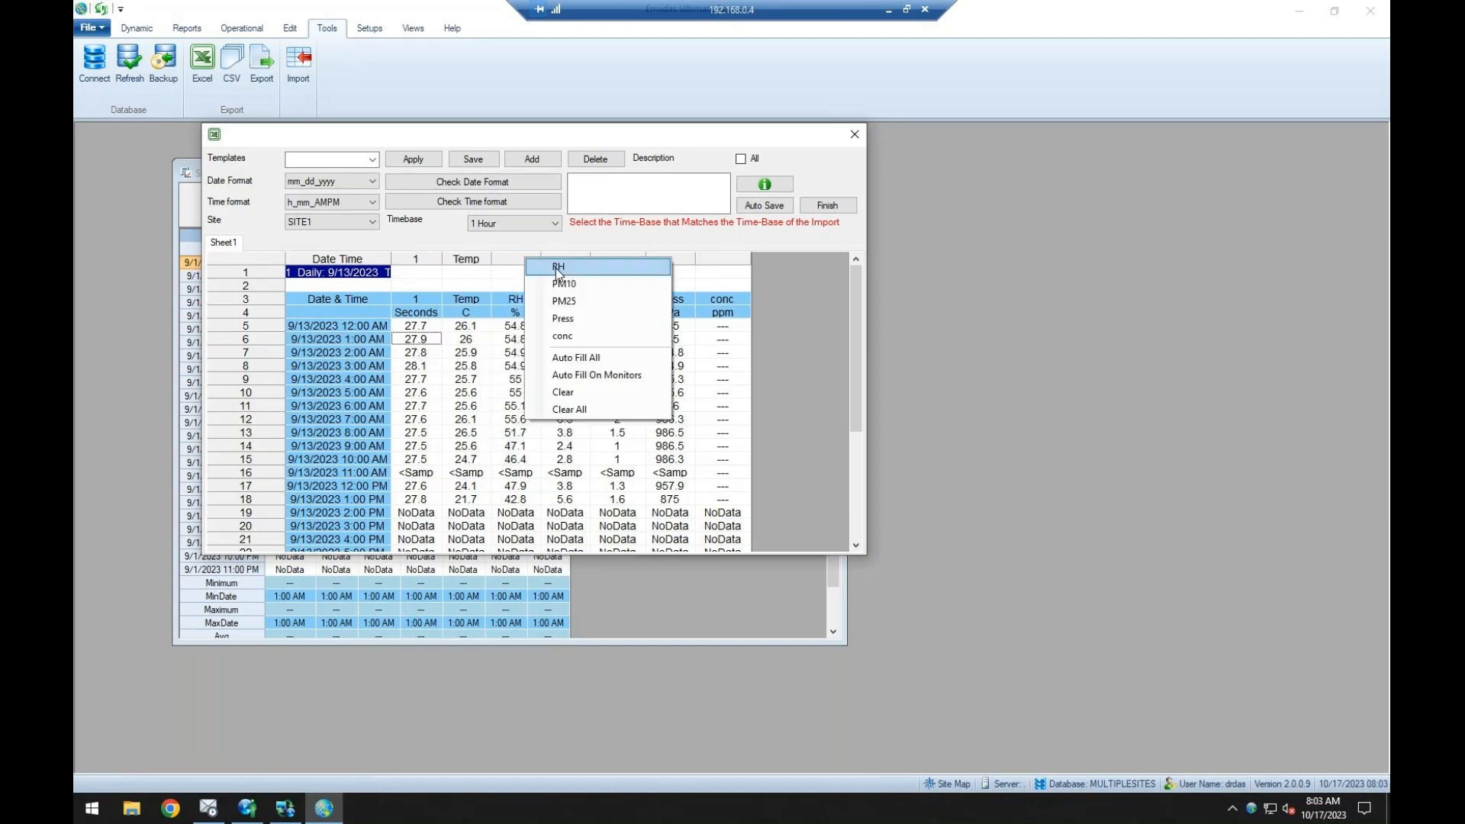
left_click(555, 268)
right_click(566, 259)
left_click(606, 268)
right_click(615, 259)
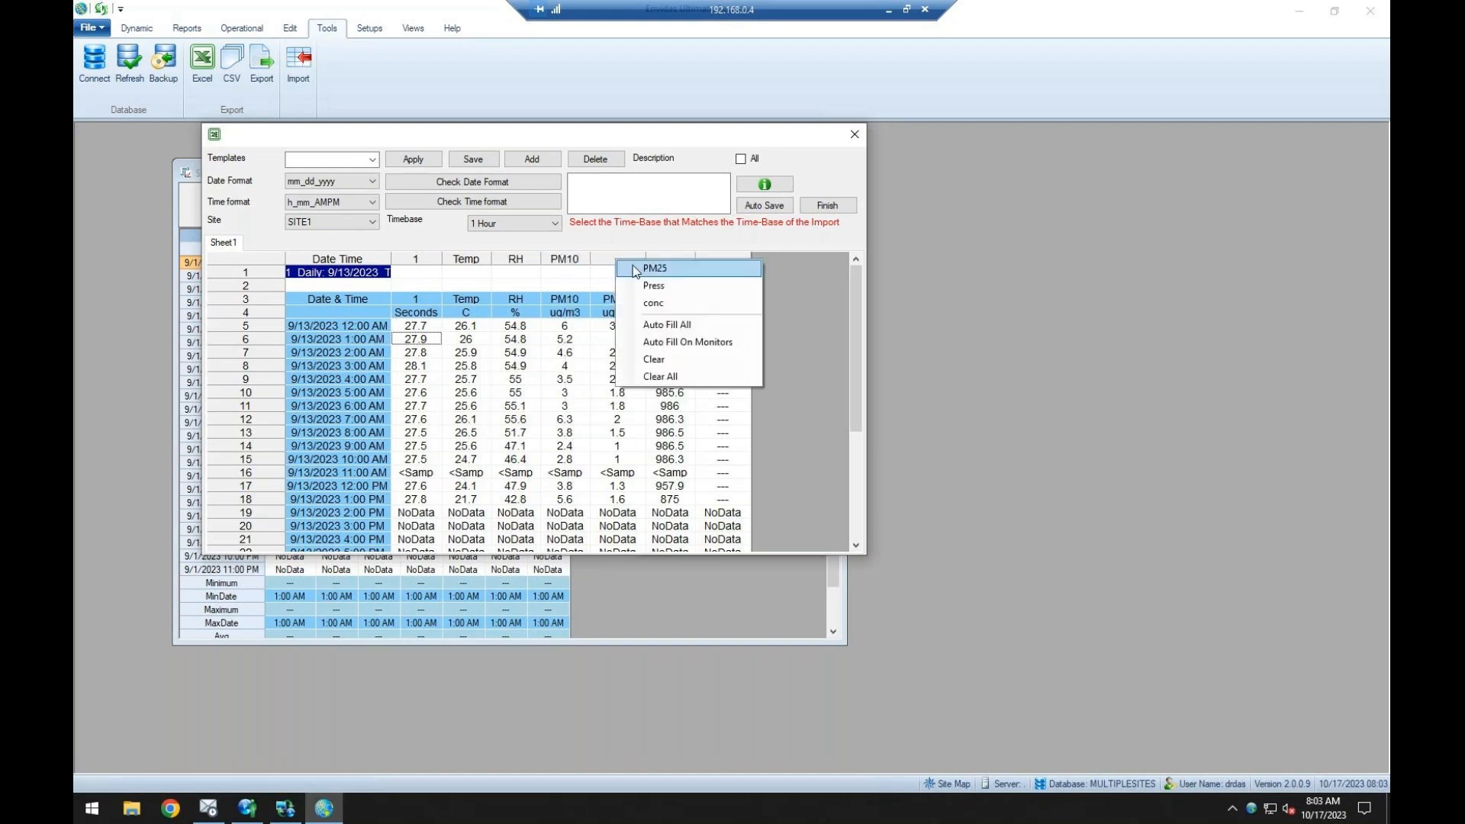
left_click(598, 141)
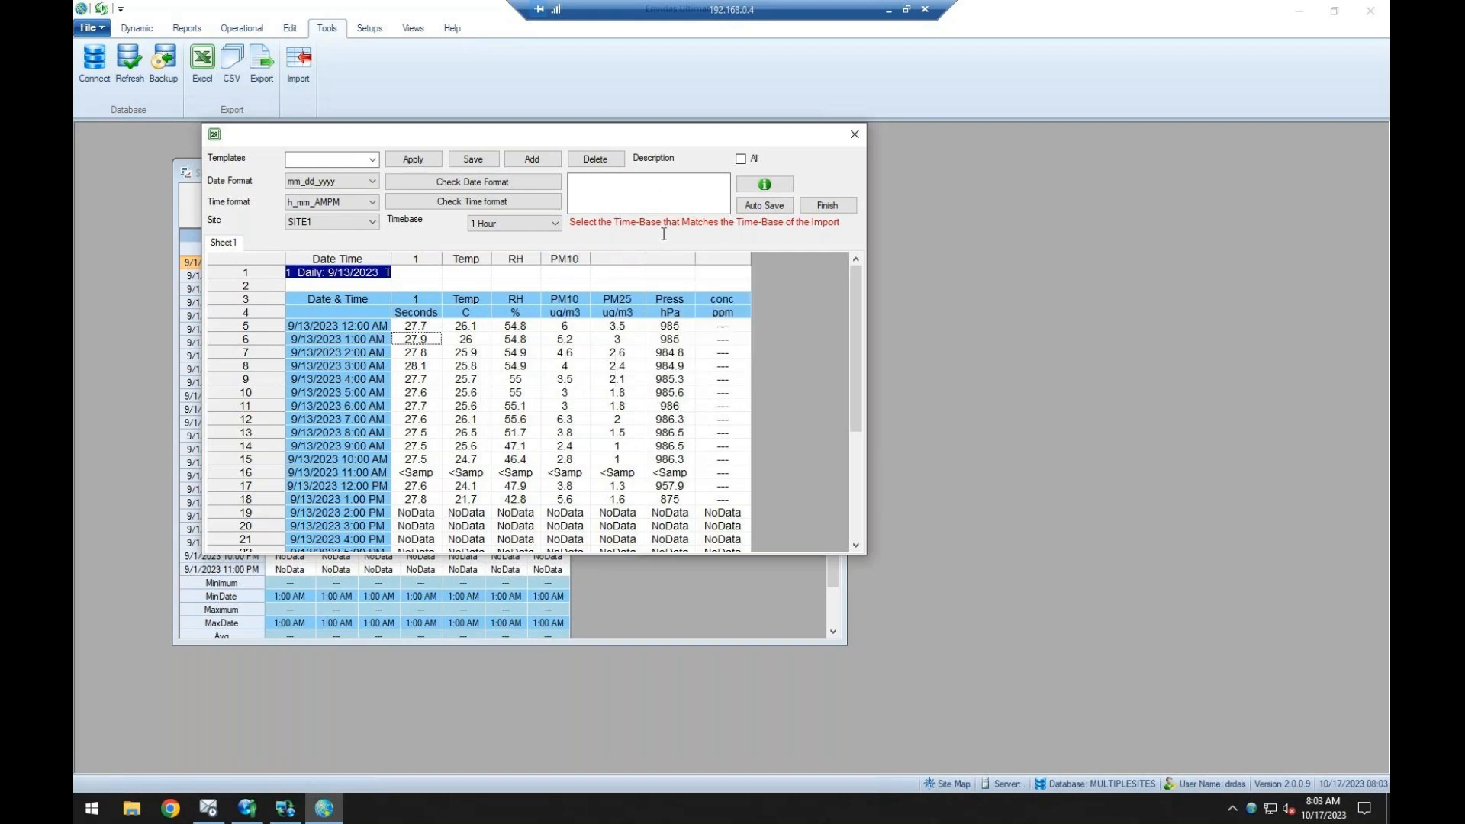
right_click(622, 262)
left_click(665, 268)
right_click(677, 259)
left_click(704, 268)
right_click(524, 259)
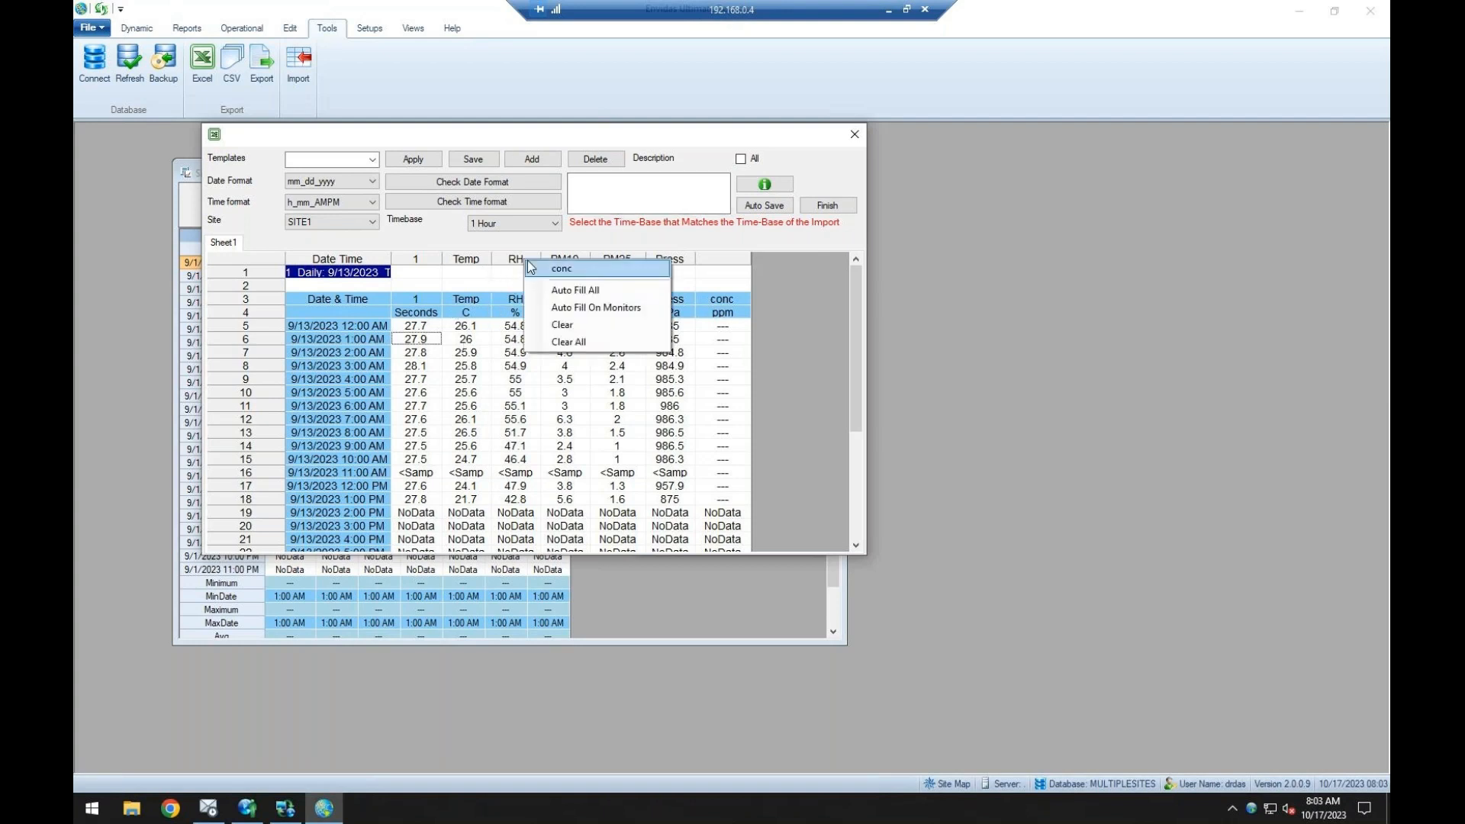
left_click(511, 302)
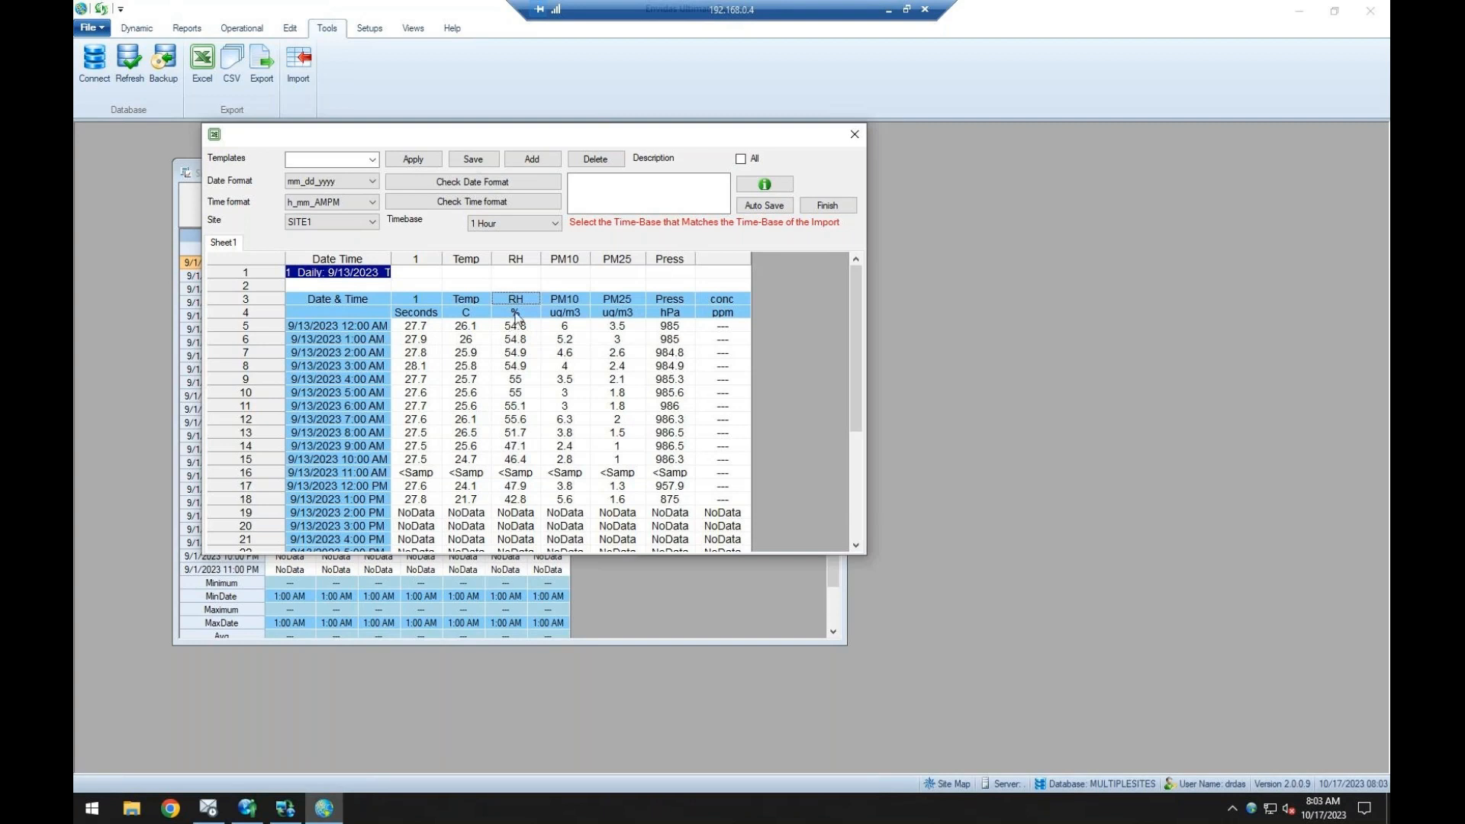
right_click(516, 261)
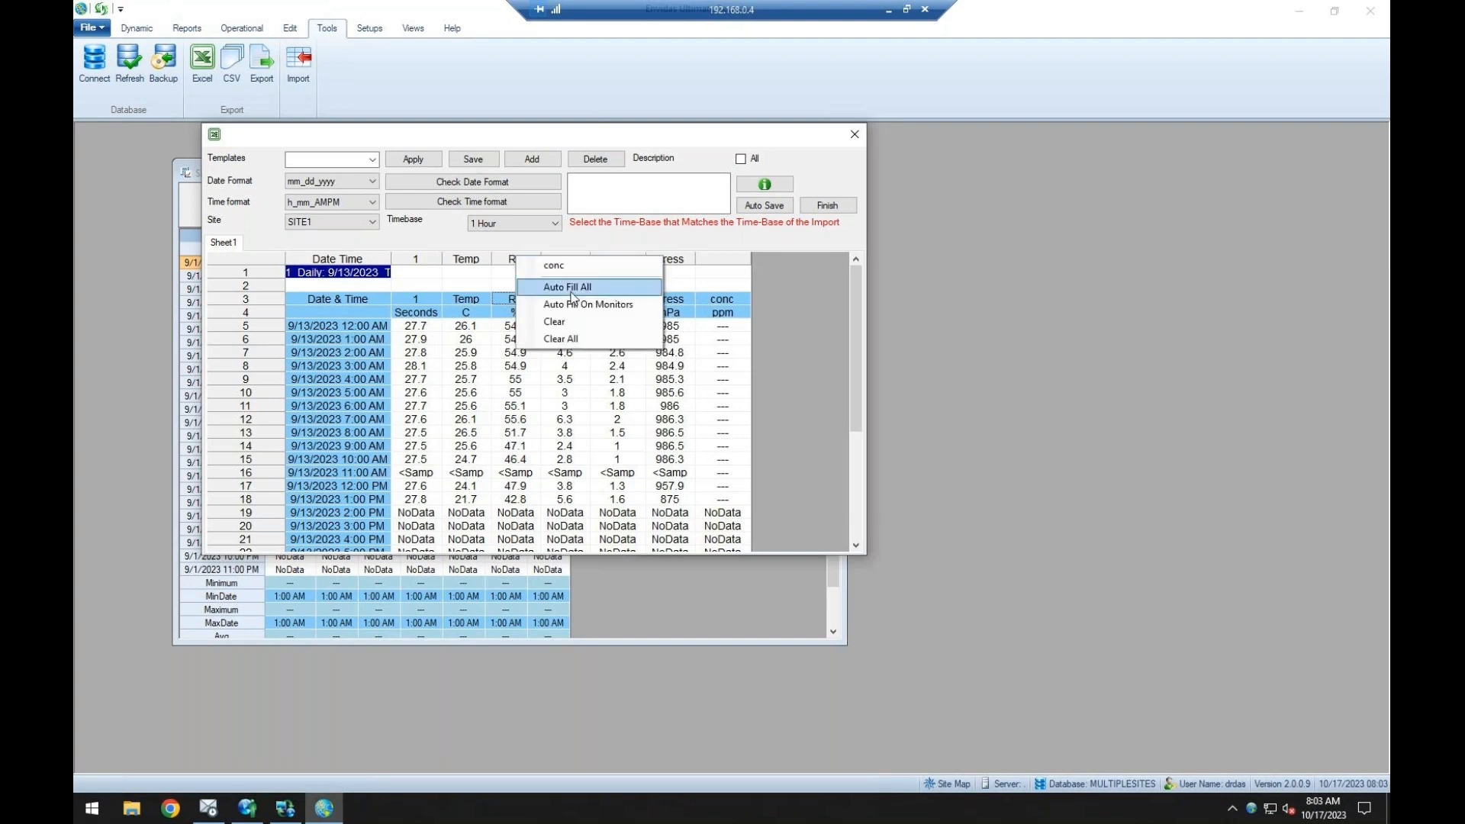
left_click(502, 312)
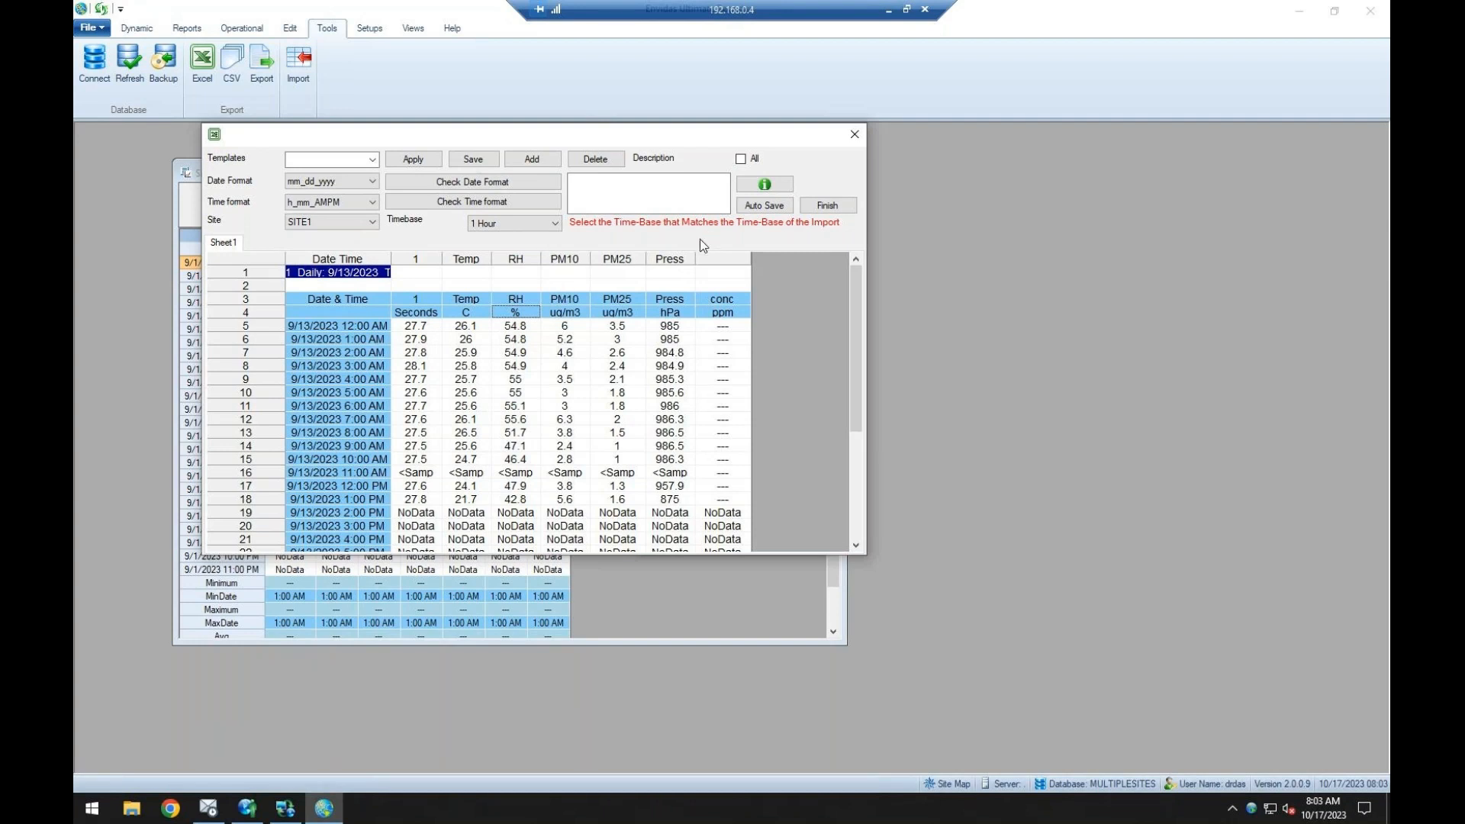
Set row 5 as start row and row 18 as end row, try to finish the configuration, and close the import without saving to the database.
right_click(236, 329)
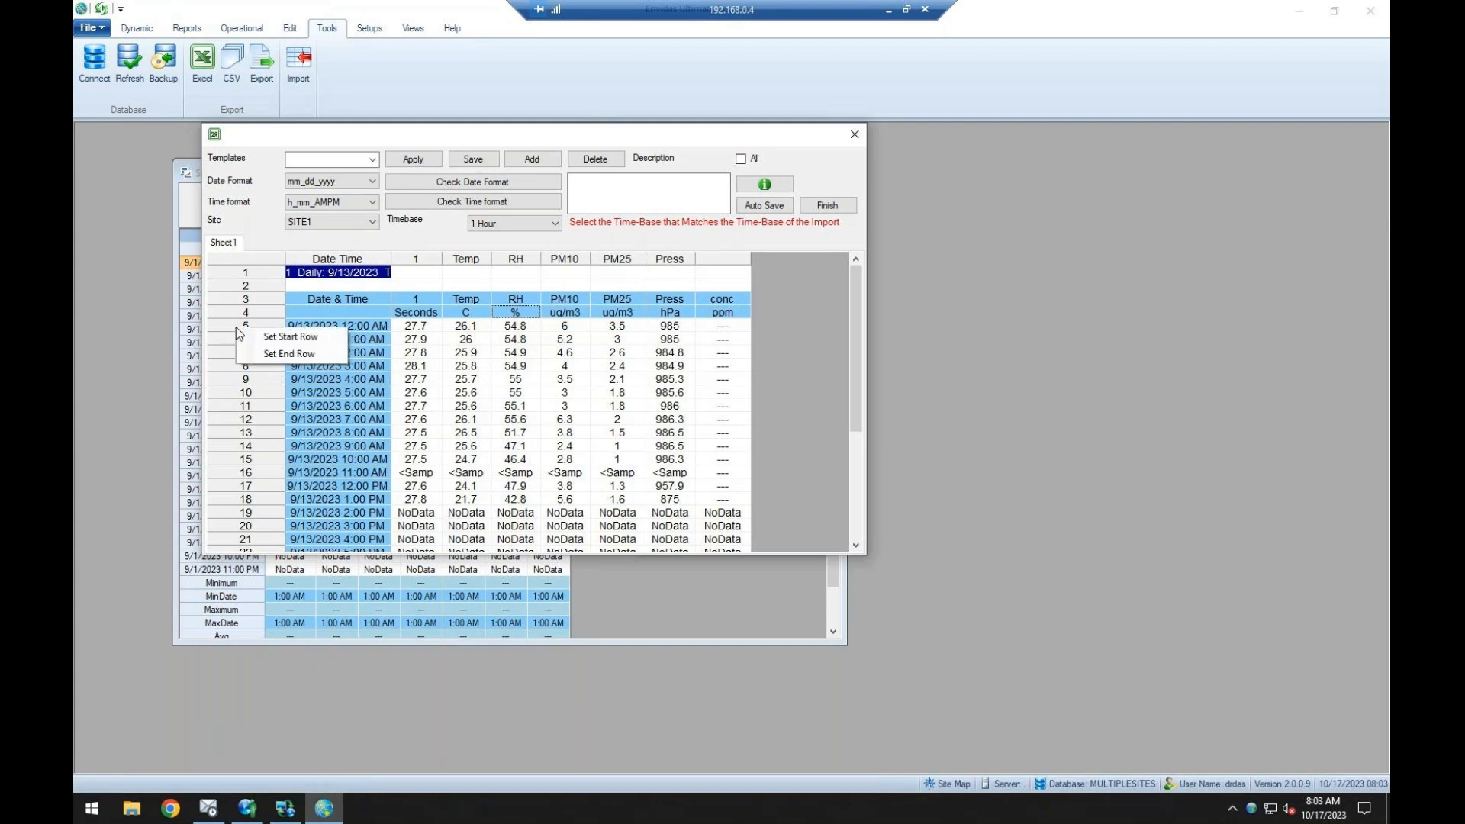
left_click(266, 338)
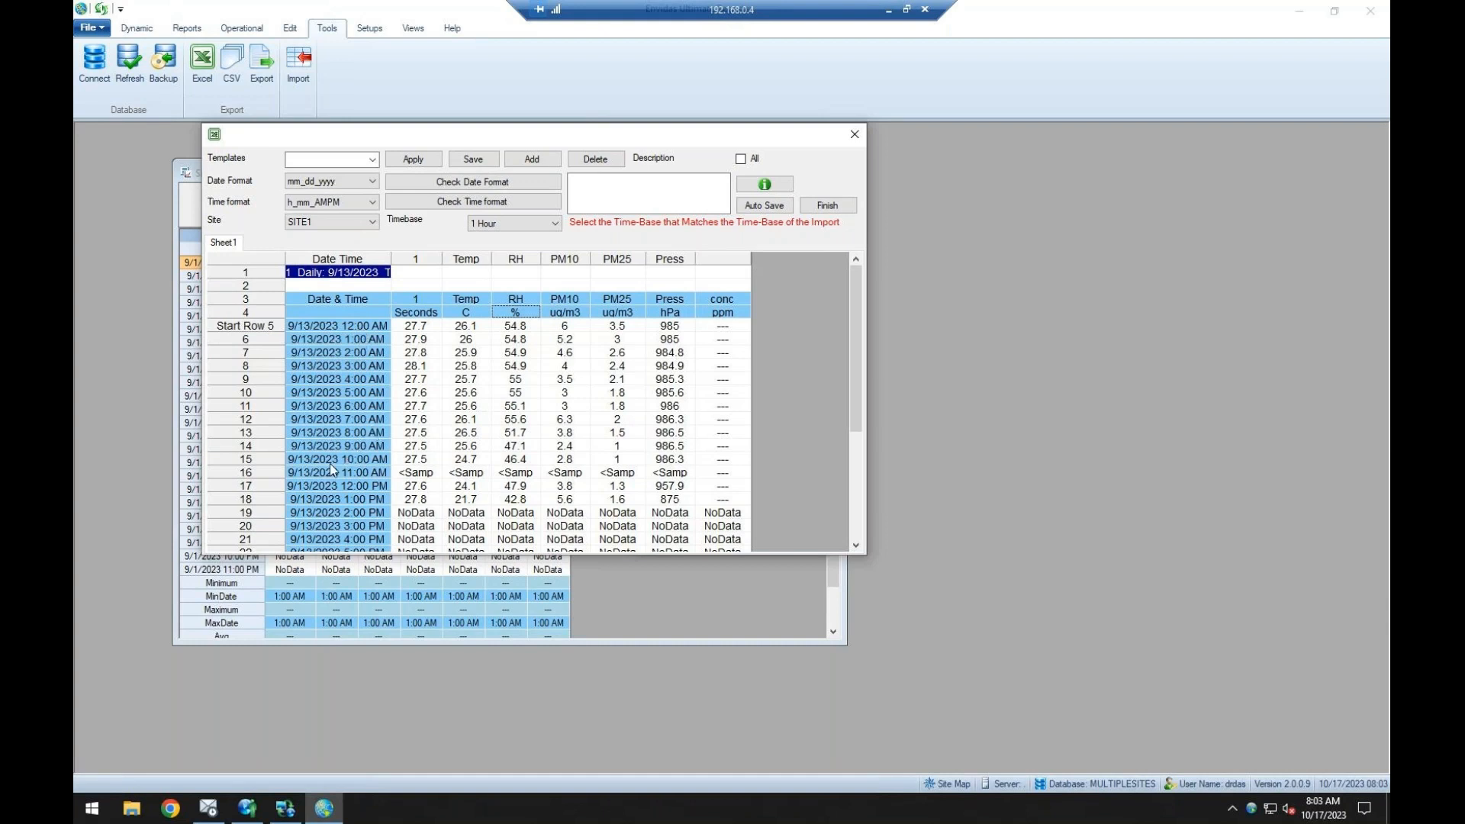
right_click(246, 501)
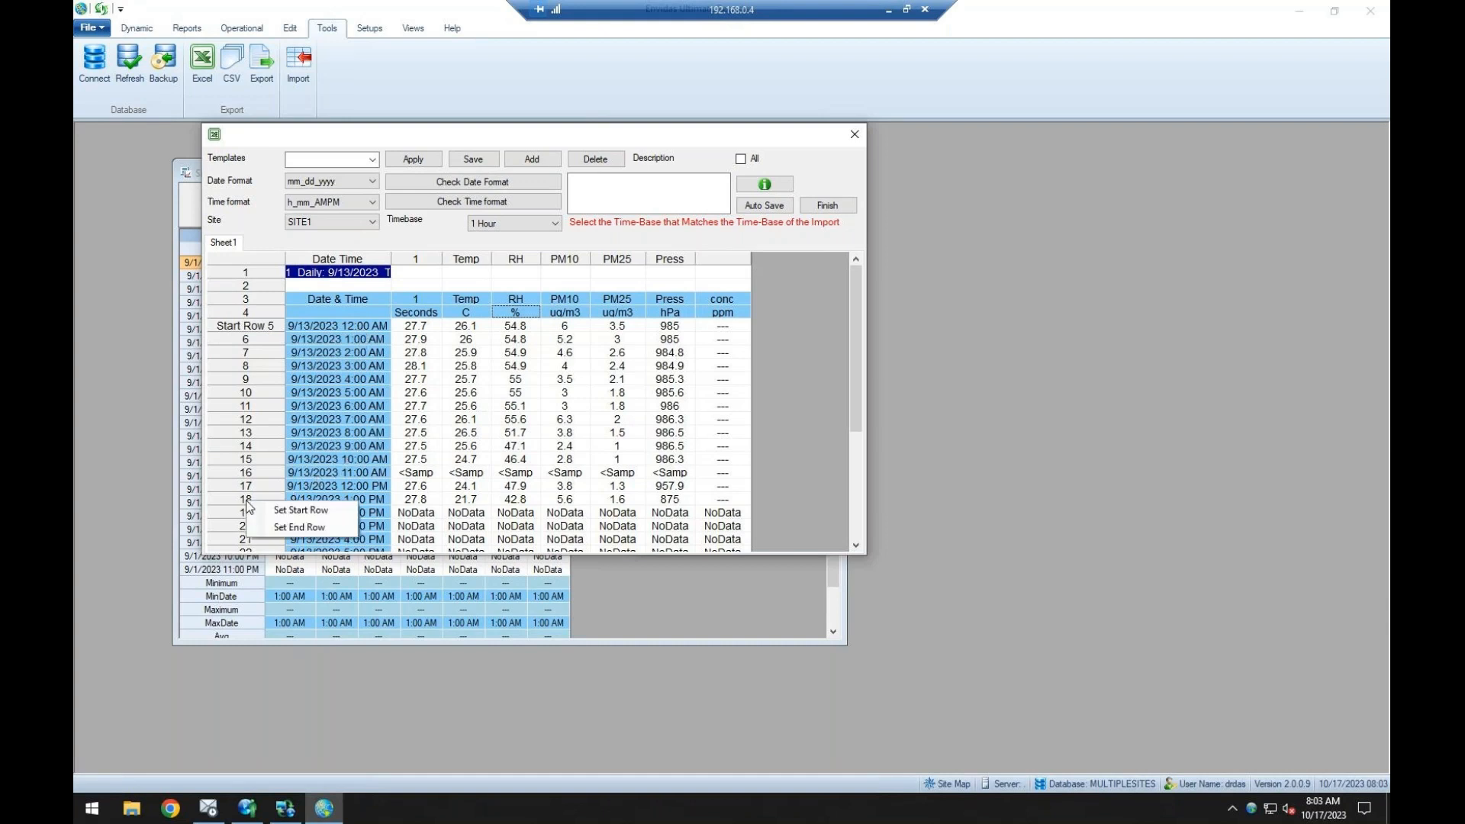
left_click(279, 529)
left_click(827, 205)
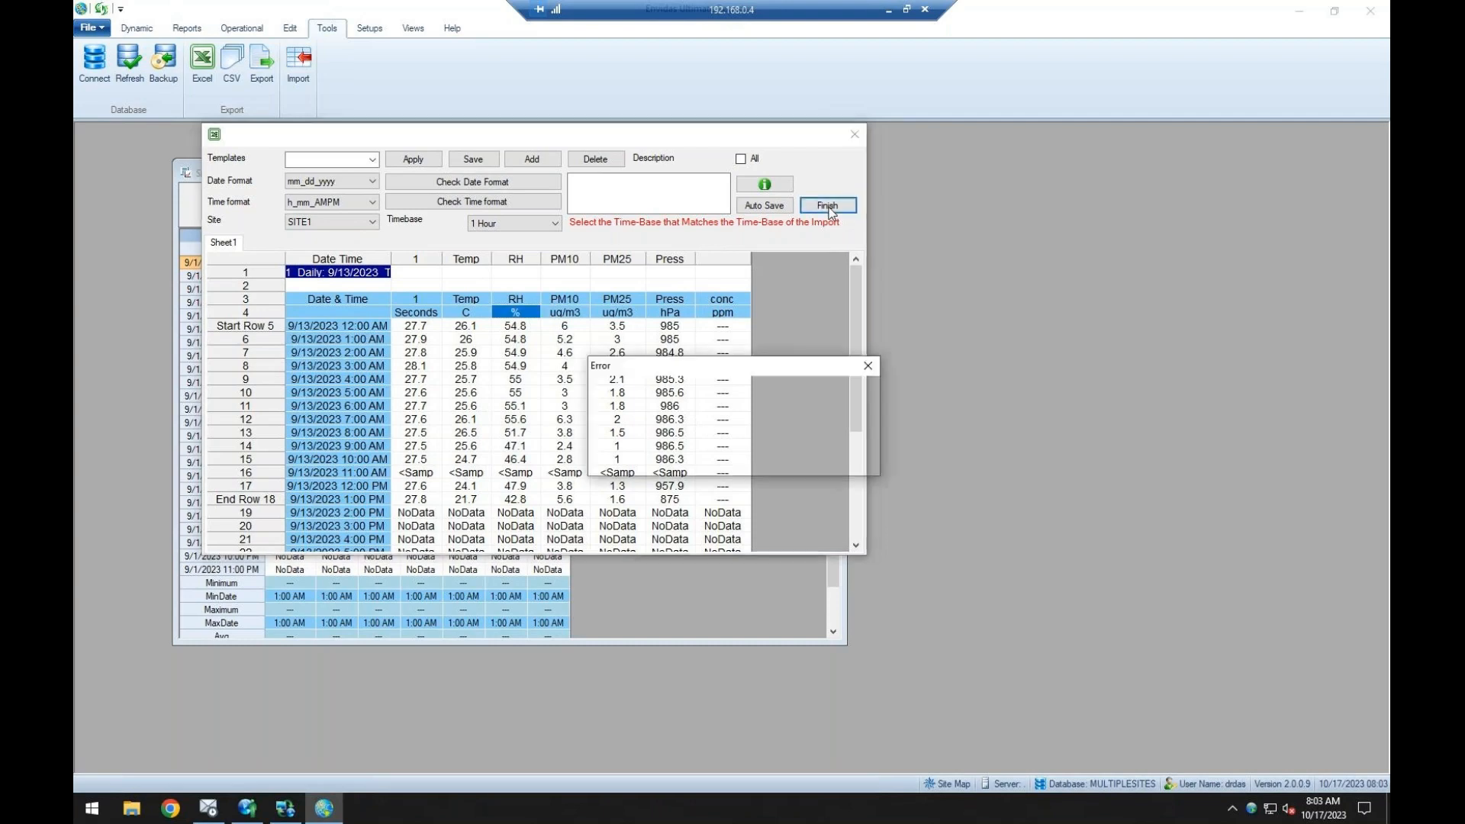
left_click(838, 459)
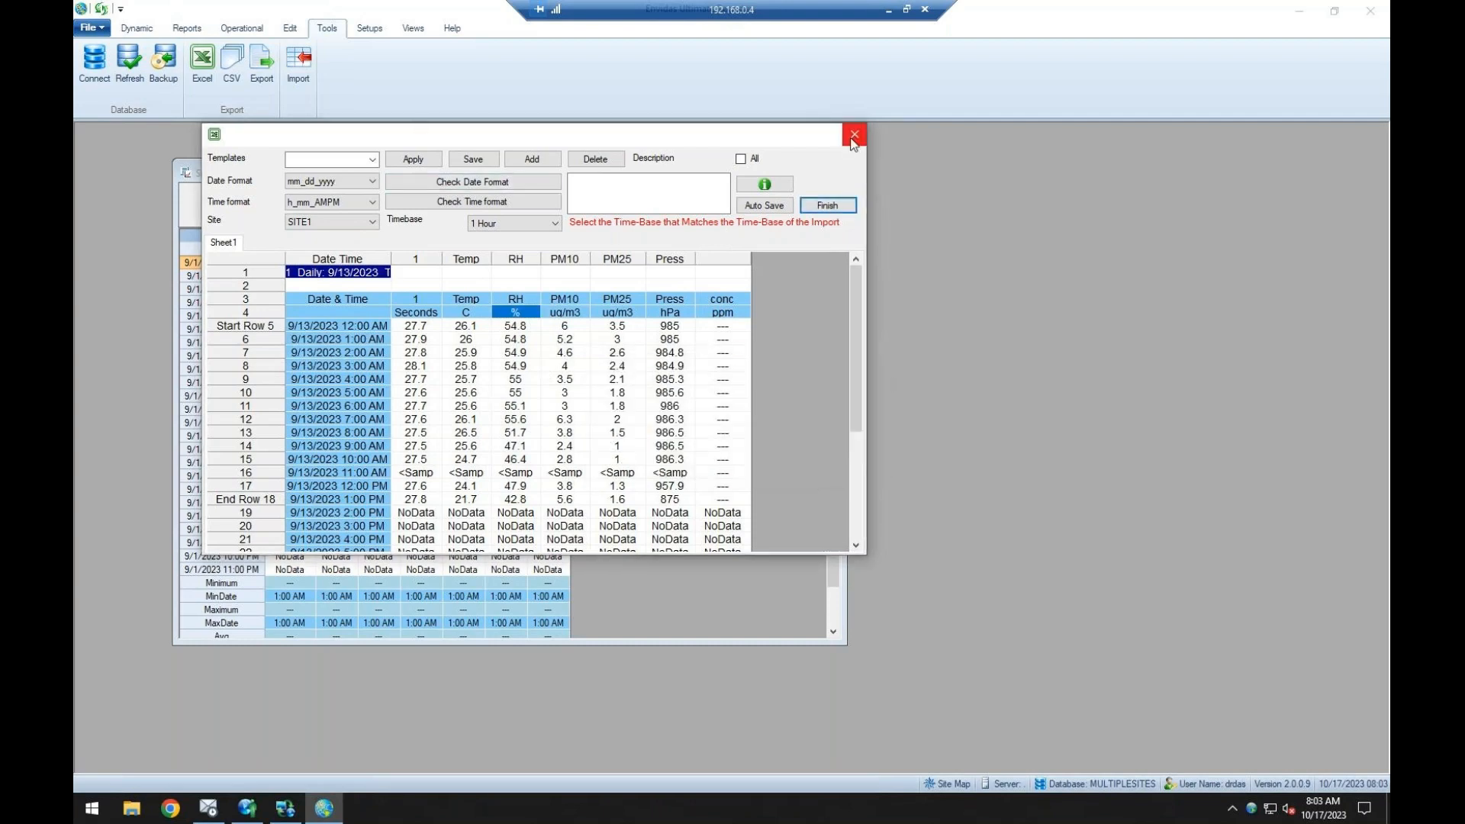
left_click(854, 134)
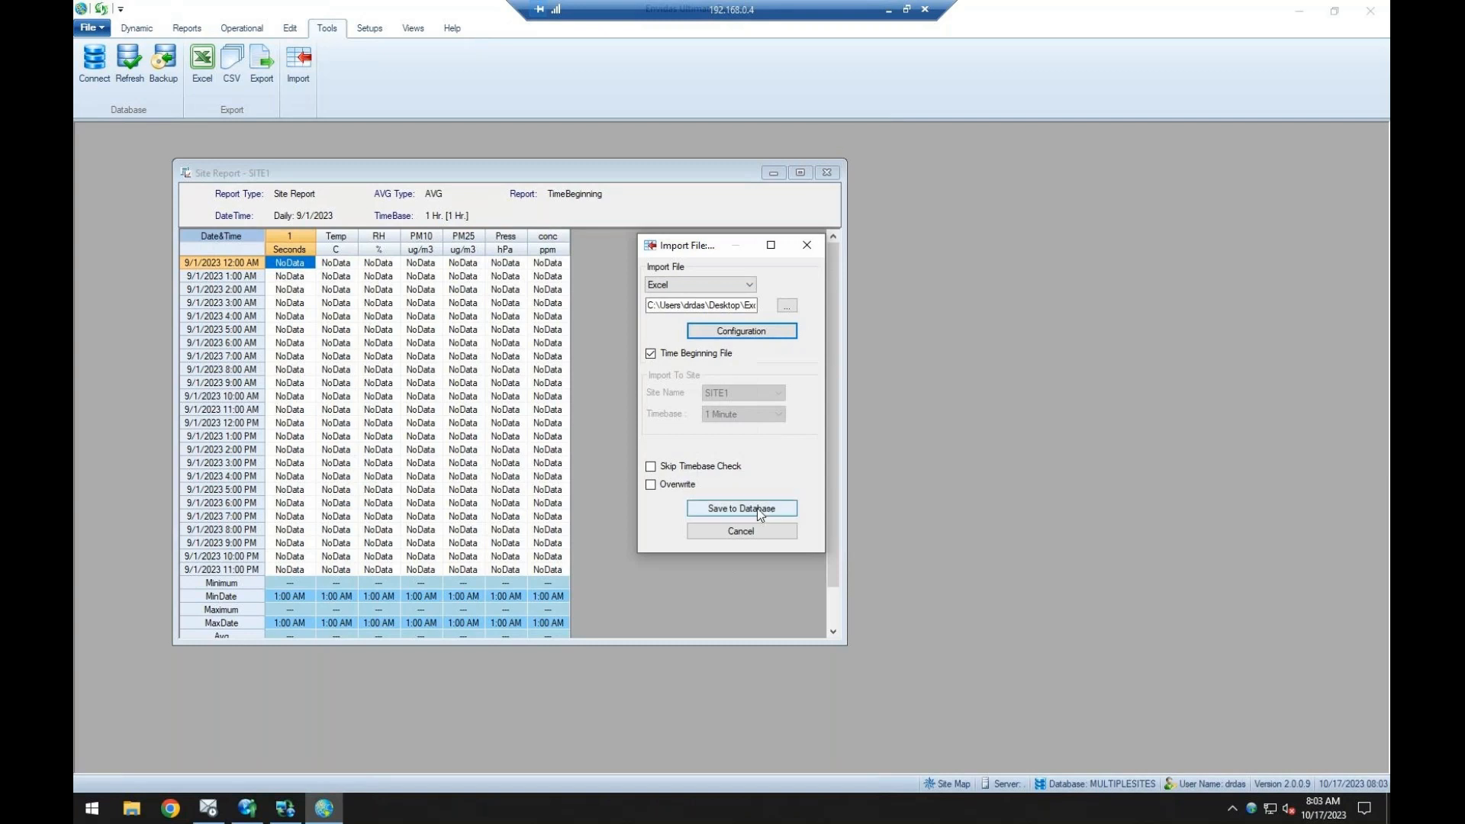
left_click(806, 245)
Look over the Groups Setup and dynamic chart setup windows, close them without adding anything, and view the window arrangement options.
left_click(369, 29)
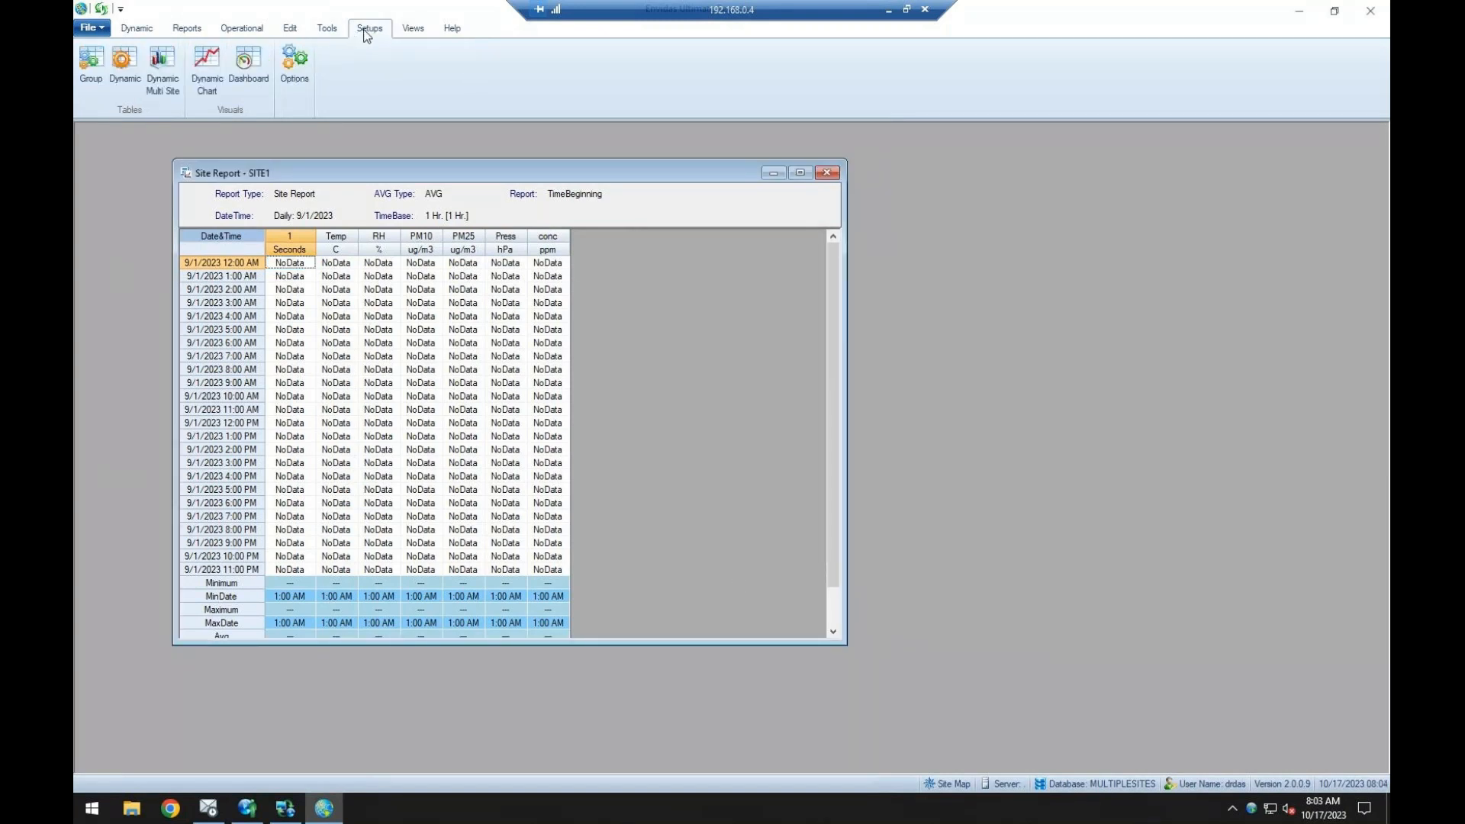
left_click(94, 72)
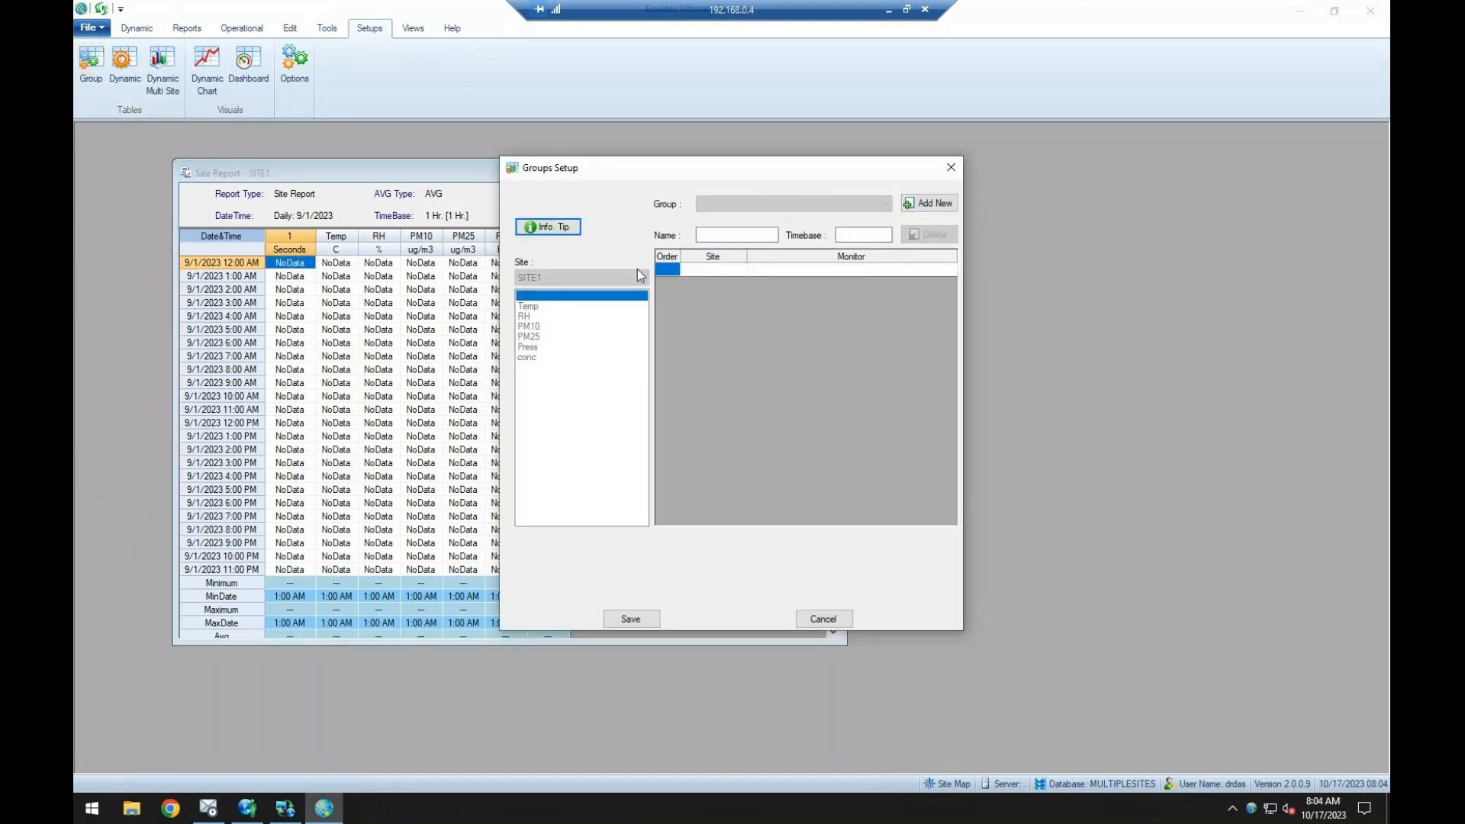
left_click_drag(631, 172, 601, 174)
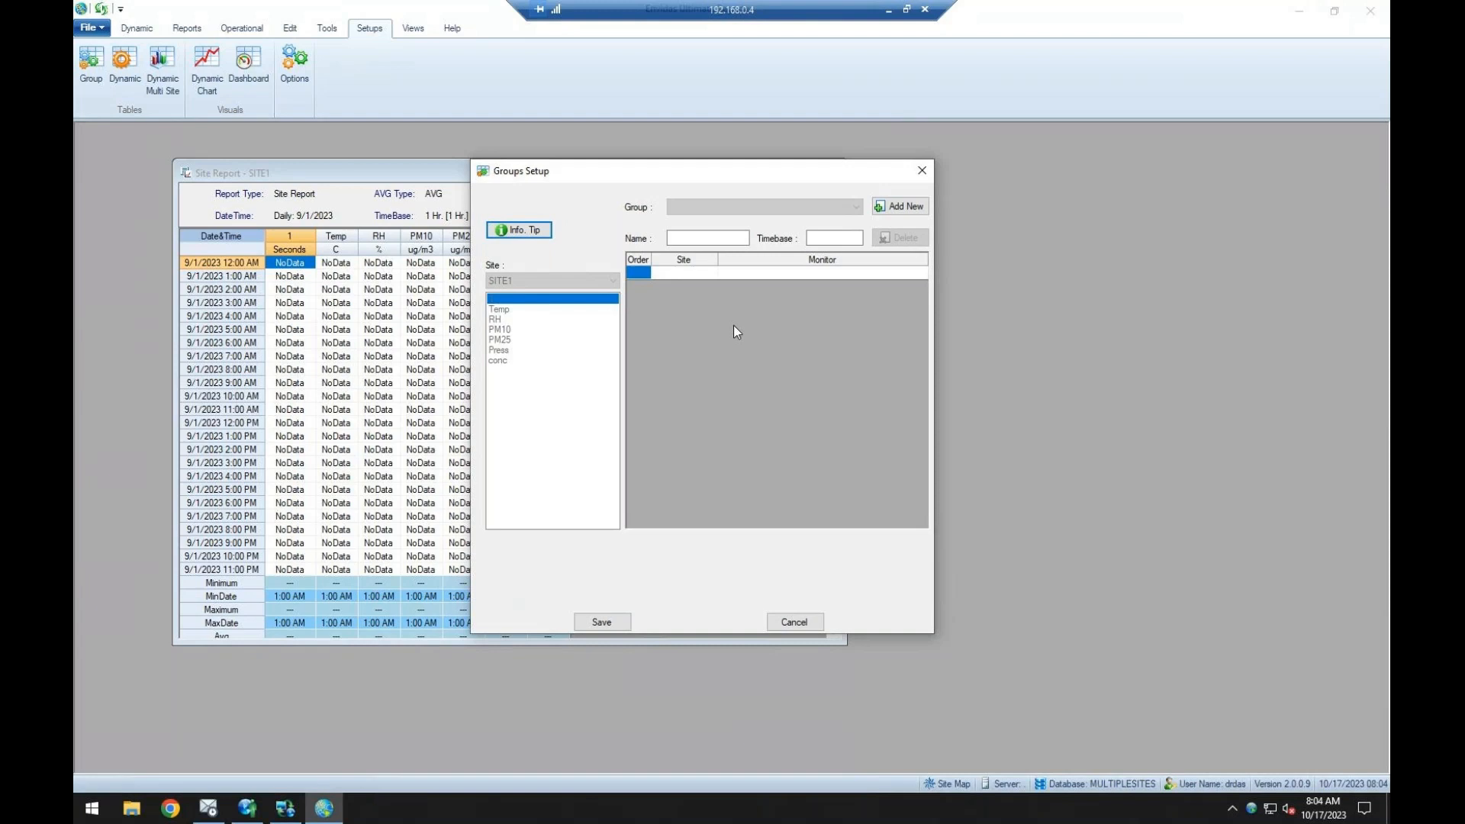
left_click(921, 170)
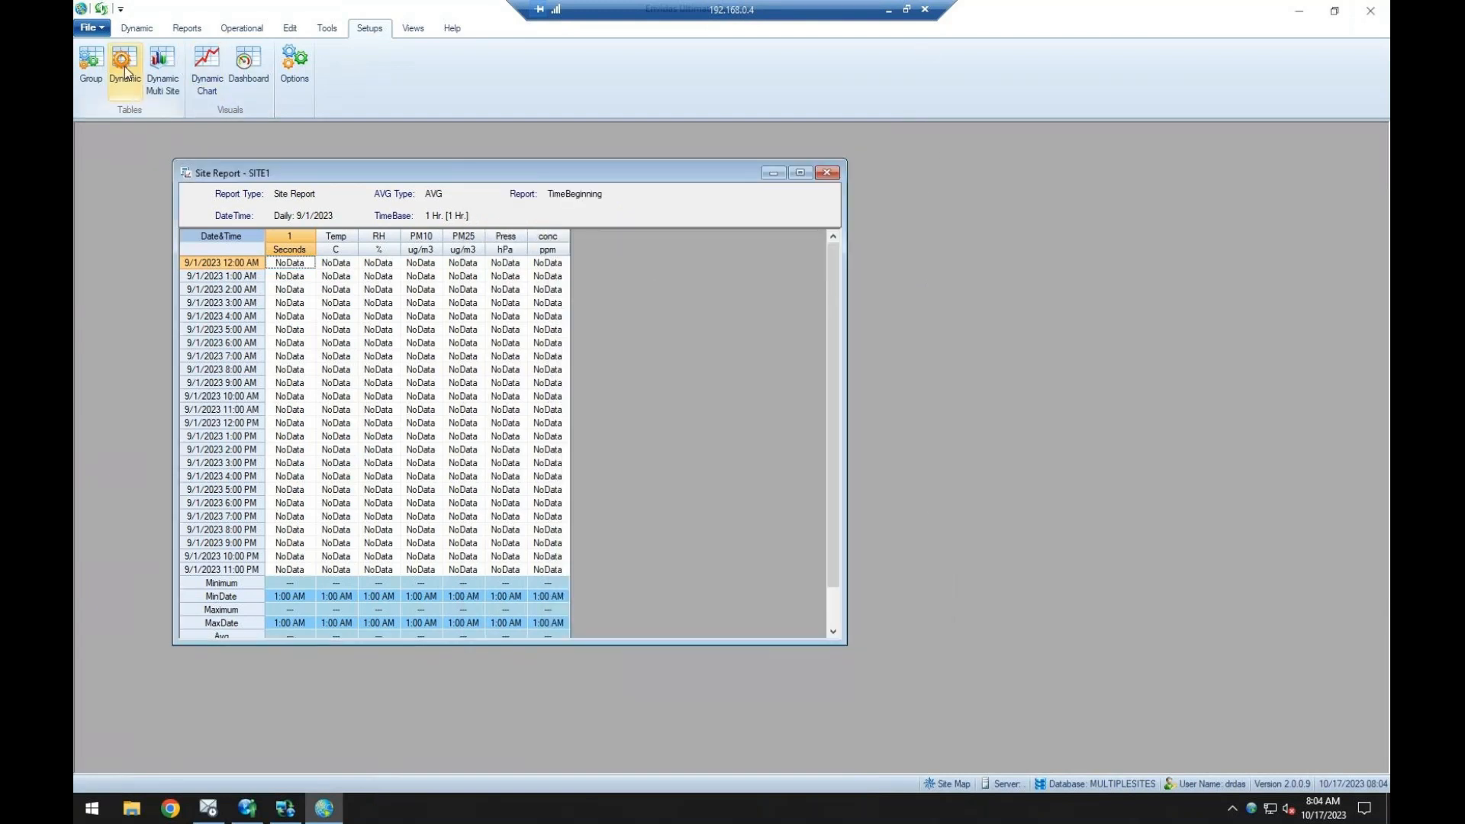
left_click(207, 69)
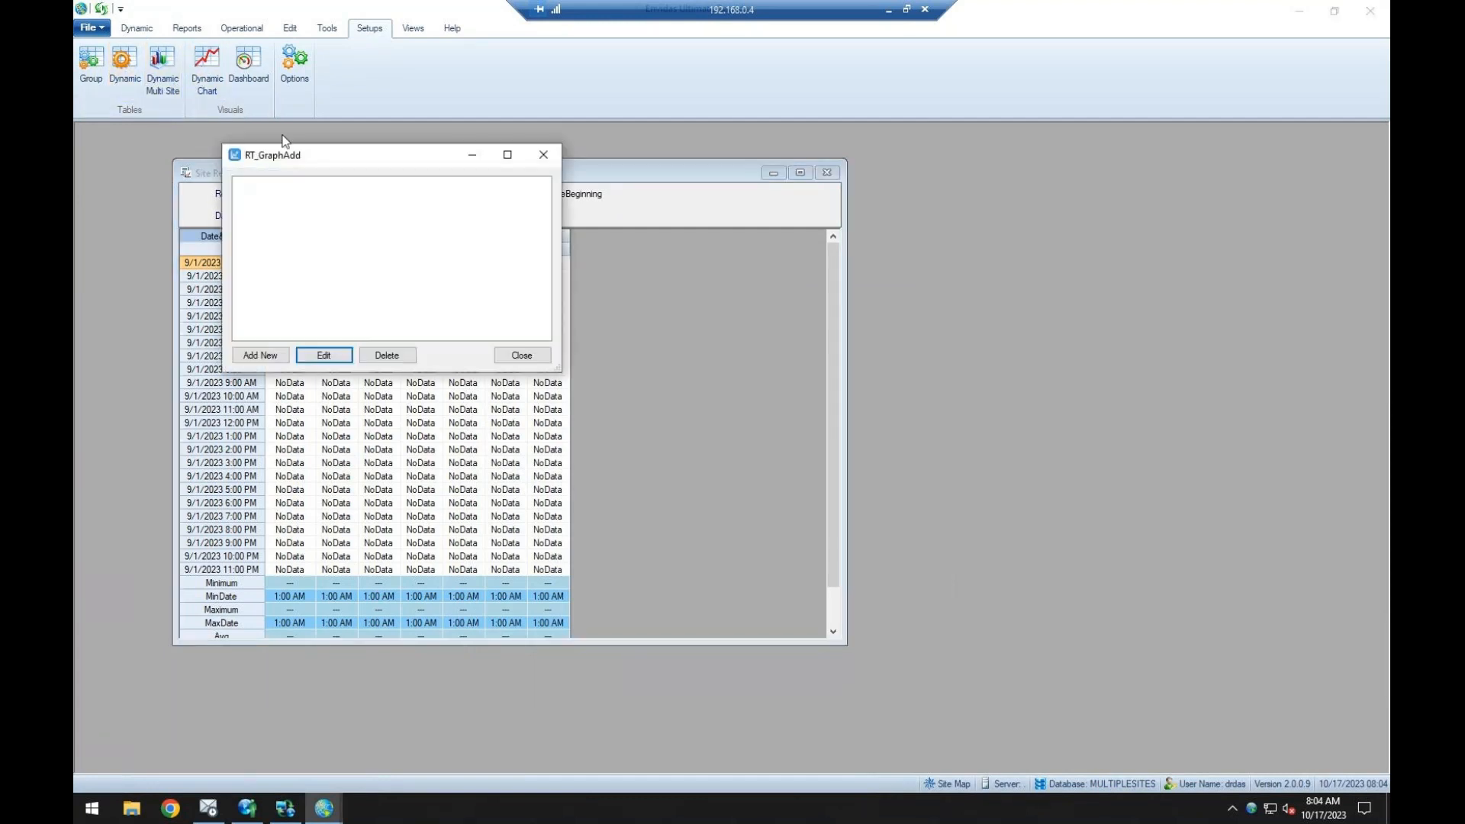
left_click_drag(470, 177, 481, 179)
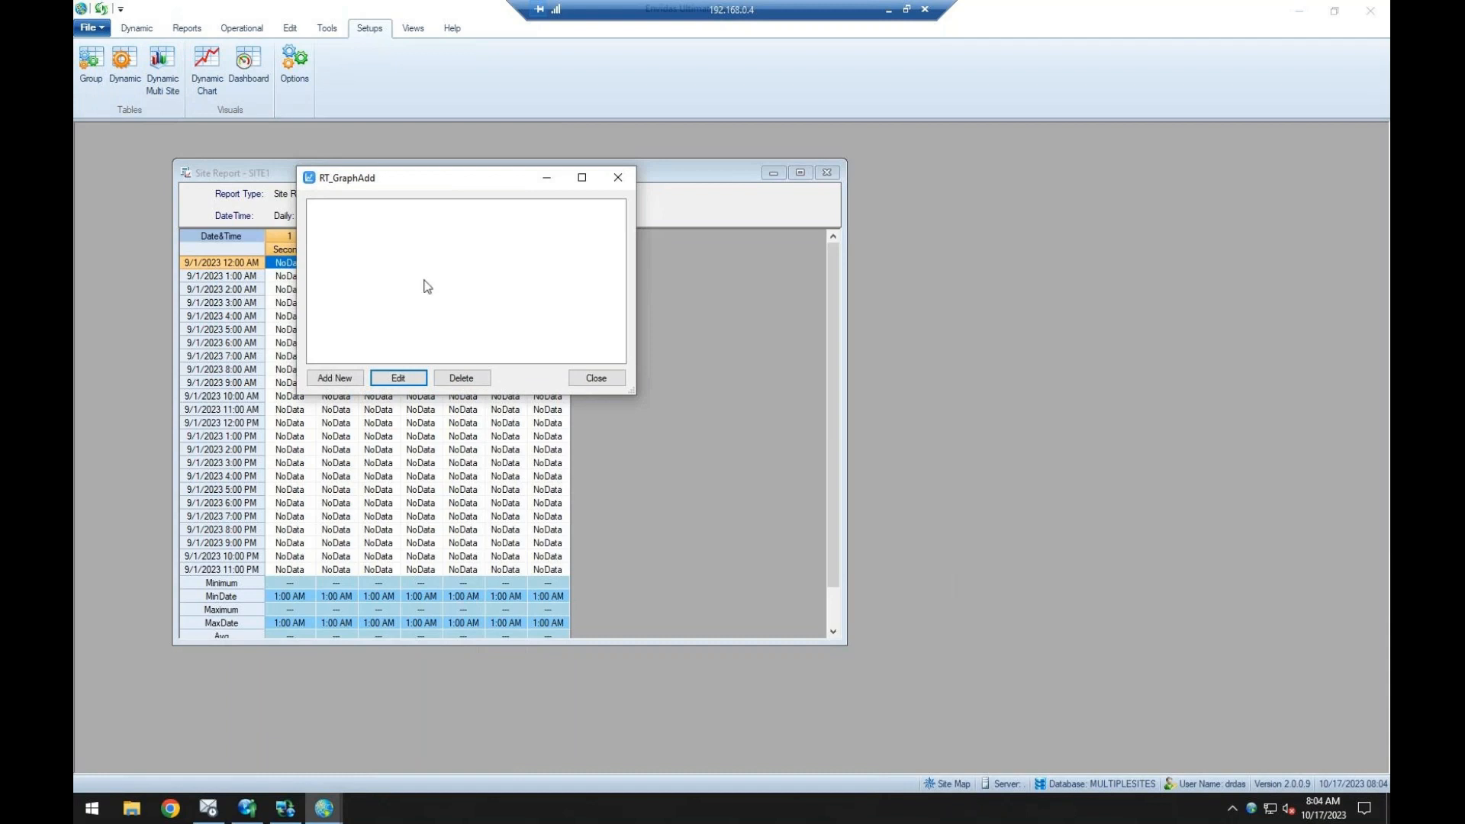
left_click(618, 177)
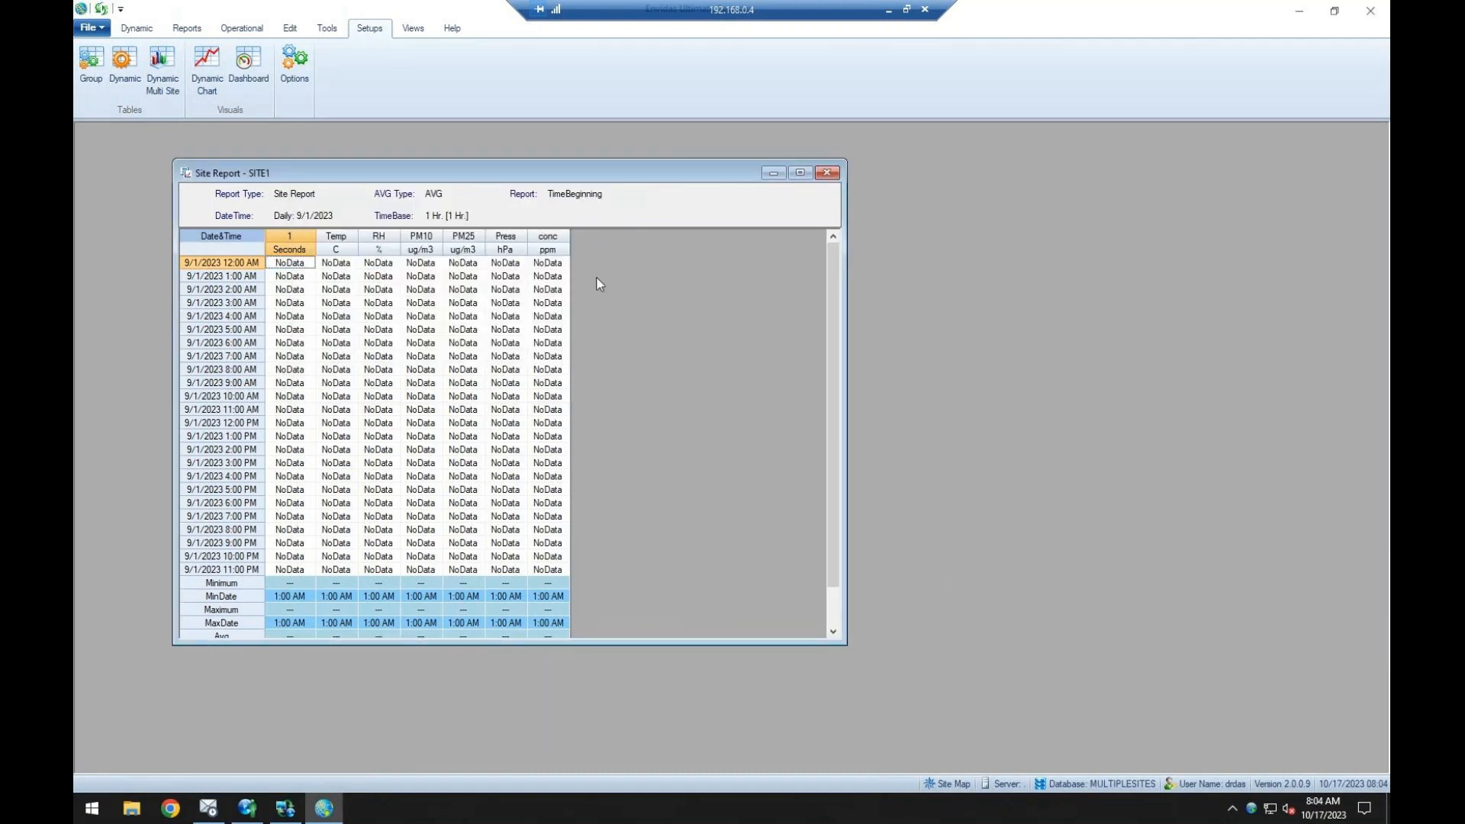
left_click(412, 29)
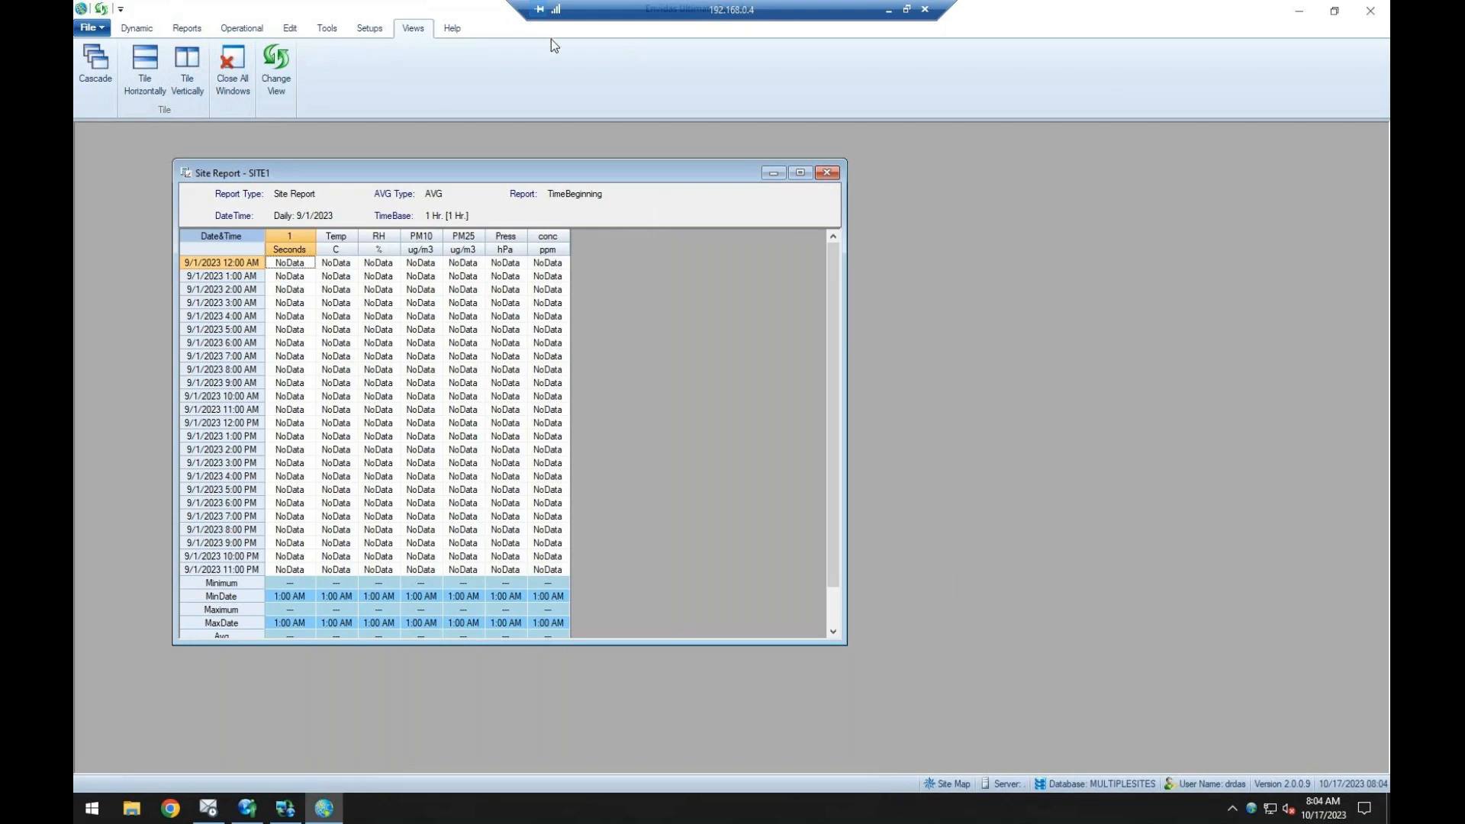
Close the Reporter and minimize Envidas Ultimate Setup to return to the desktop.
double_click(360, 10)
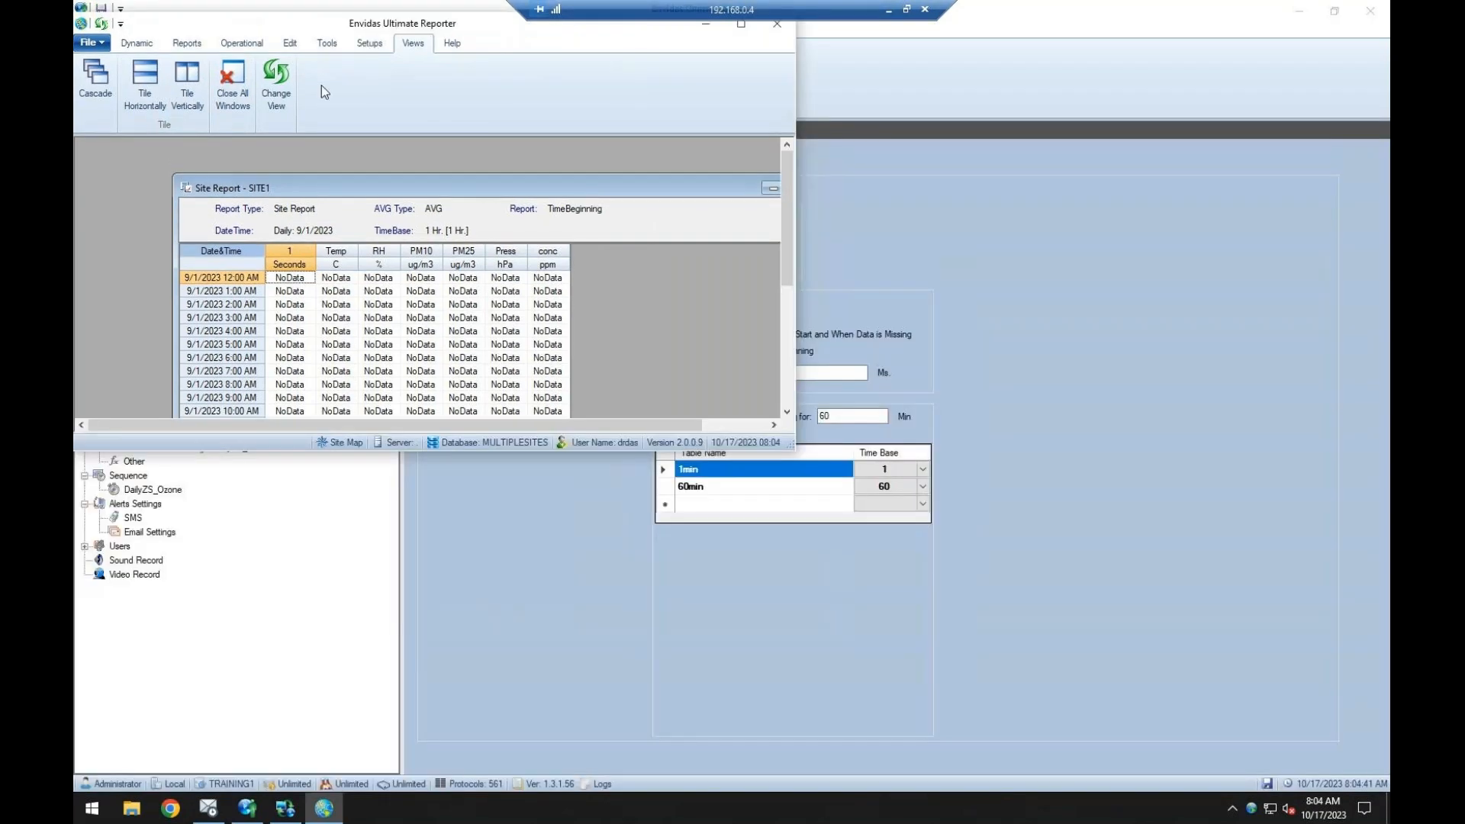
double_click(413, 22)
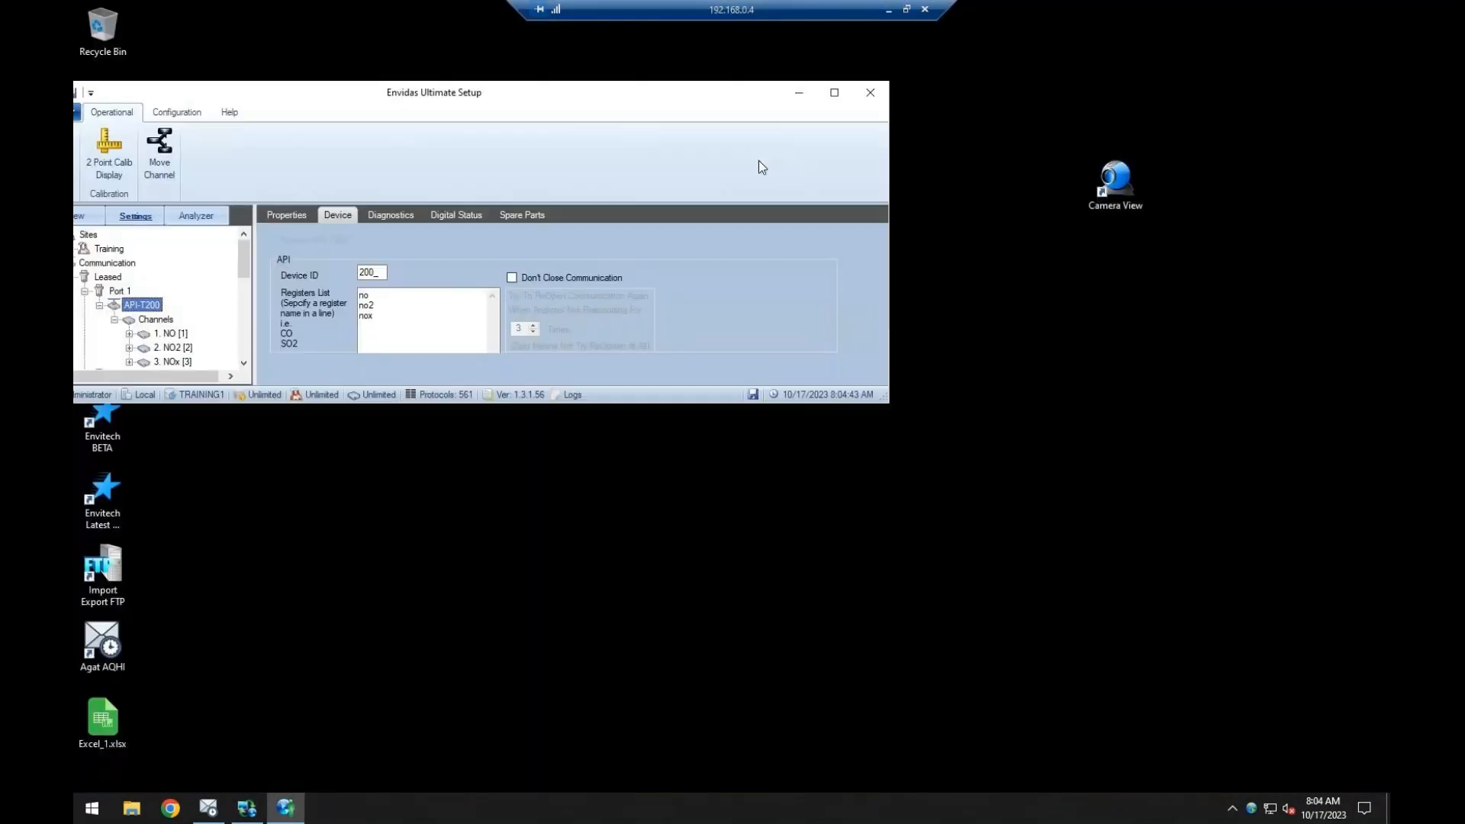
left_click(800, 94)
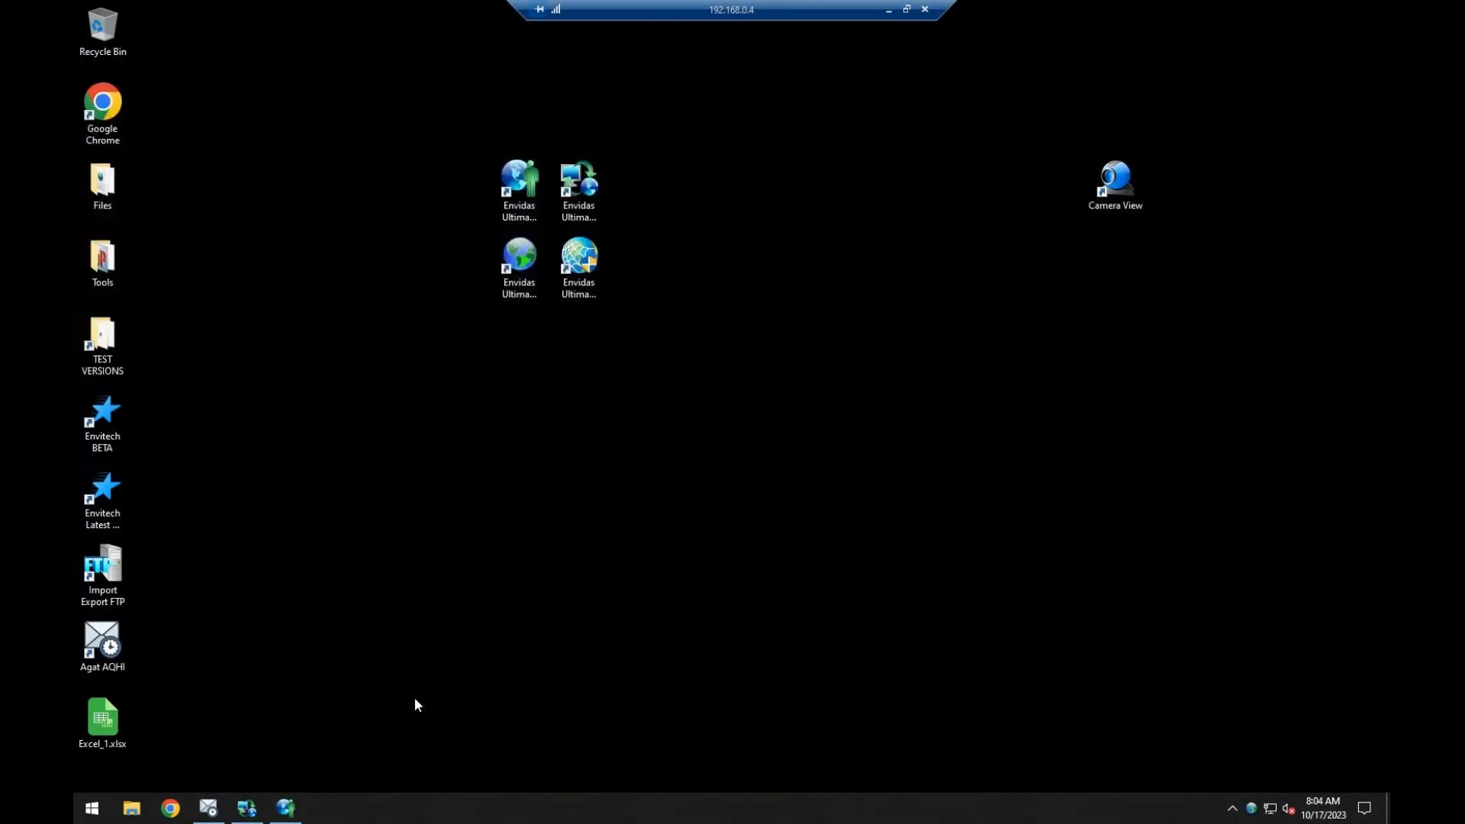